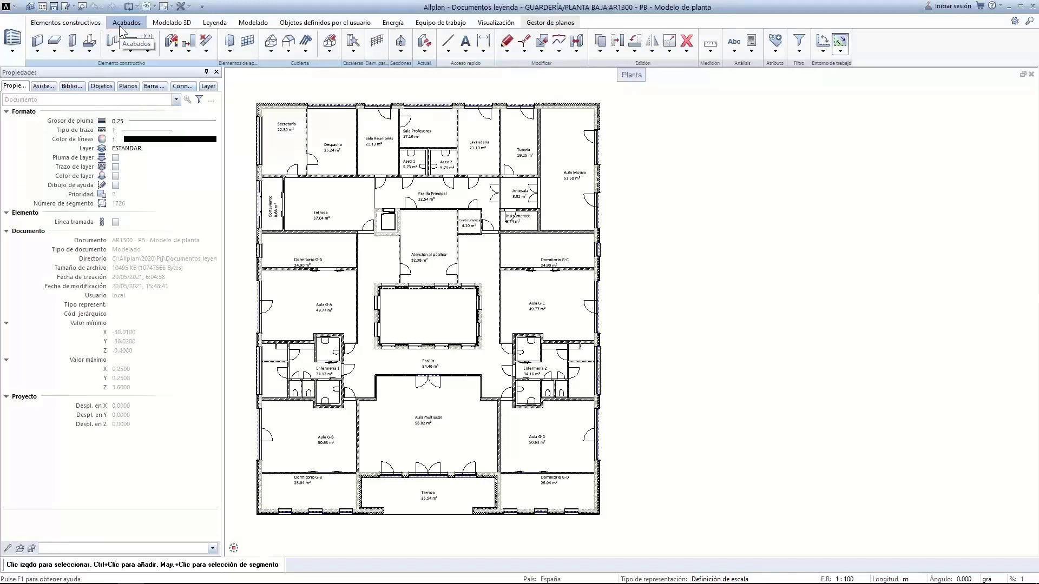
Check the module list, then expand the Análisis dropdown to reveal Documento-Leyenda
left_click(12, 43)
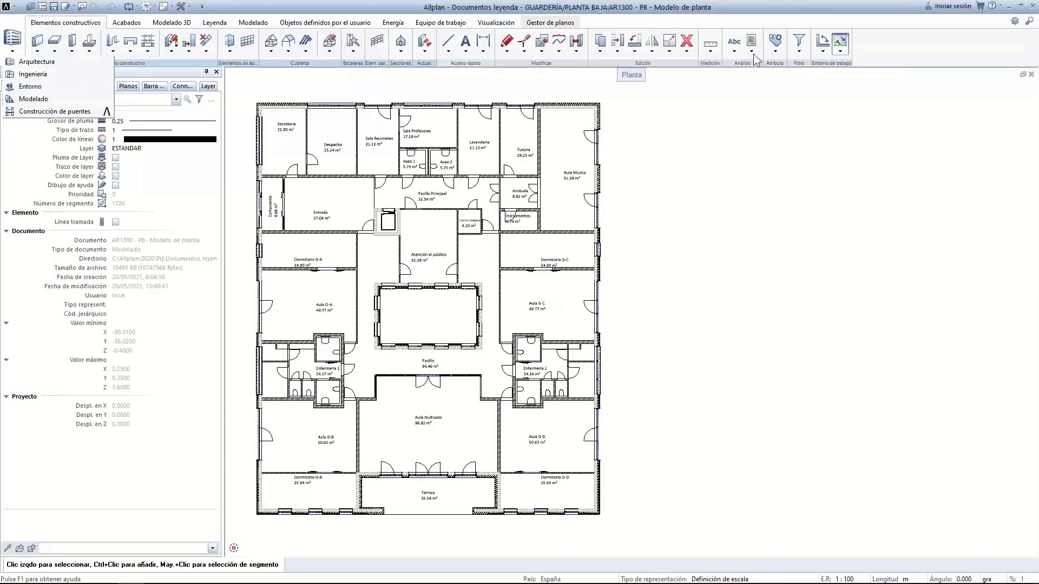
left_click(743, 97)
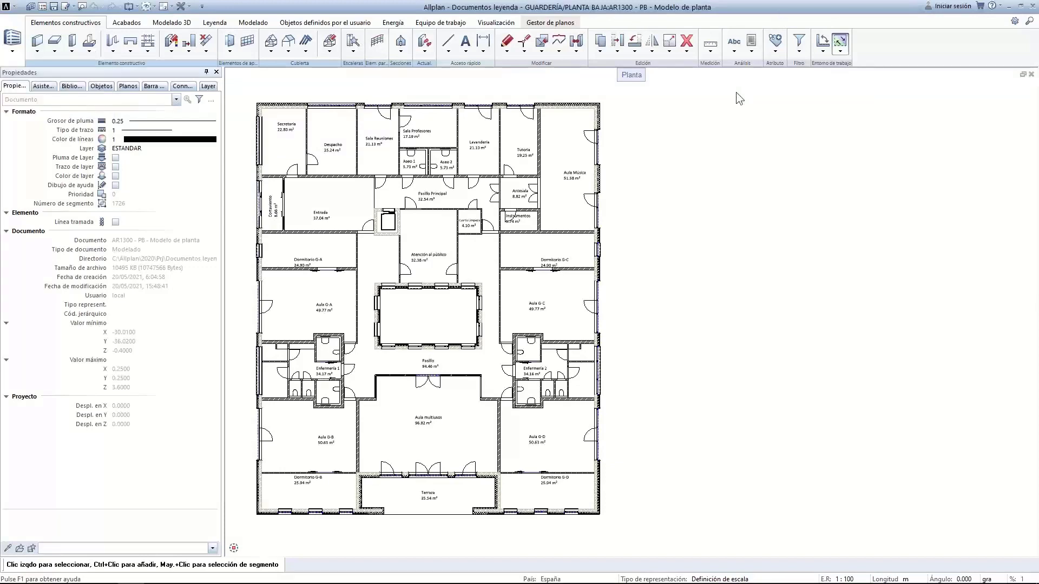
left_click(752, 52)
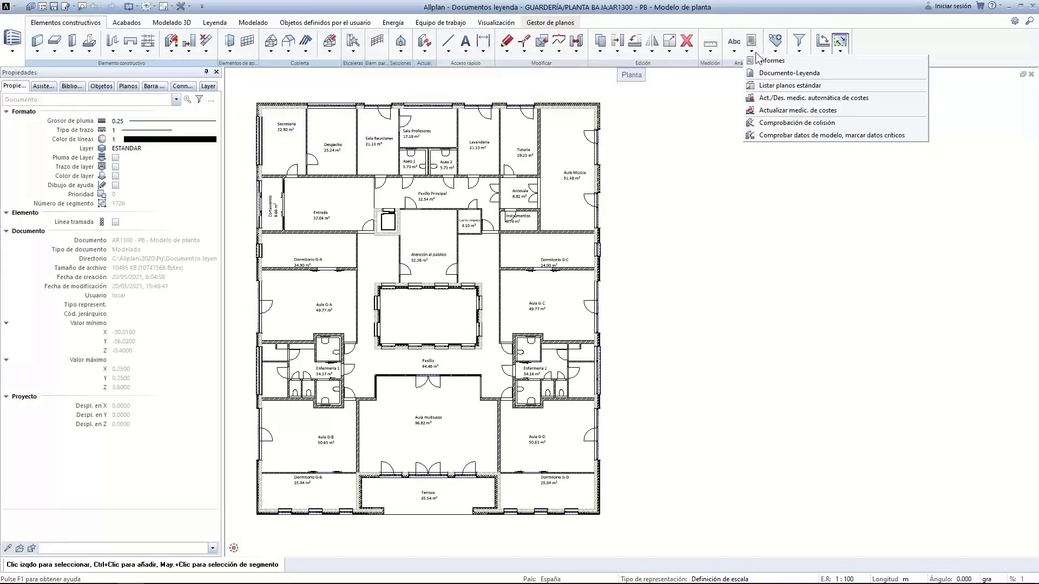
left_click(772, 74)
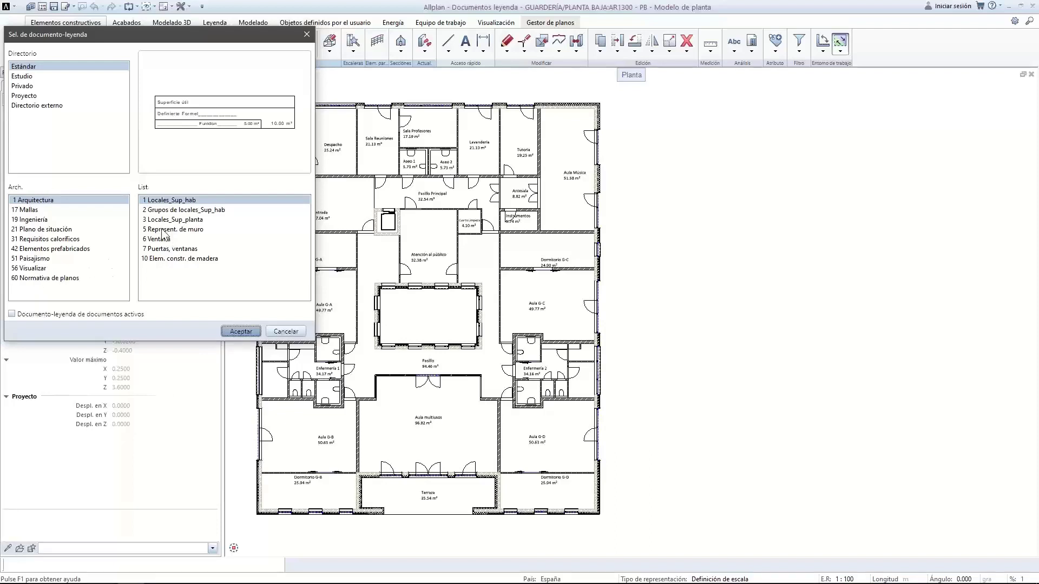
left_click(41, 220)
left_click(39, 229)
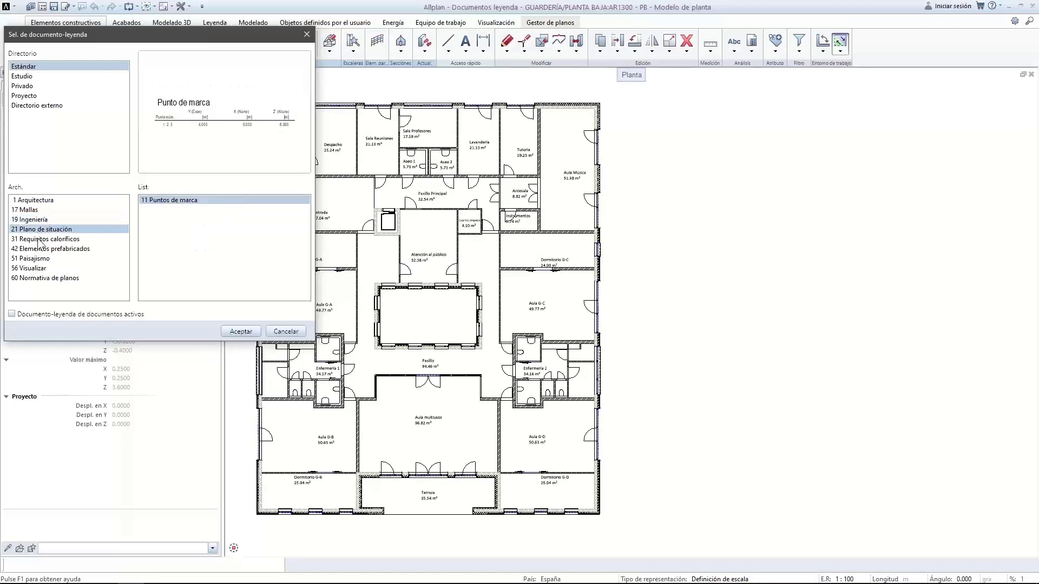
left_click(39, 249)
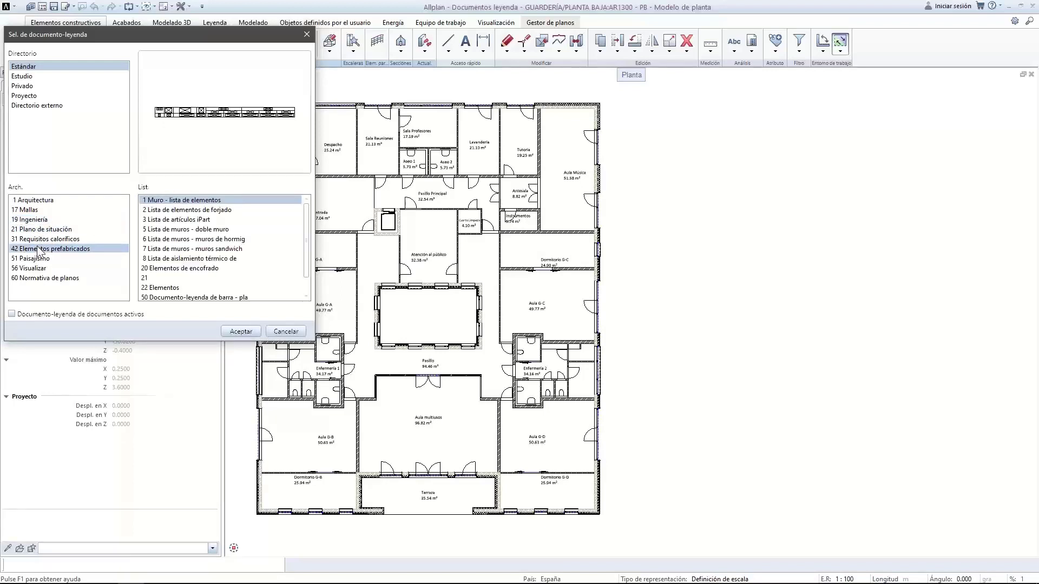
left_click(34, 259)
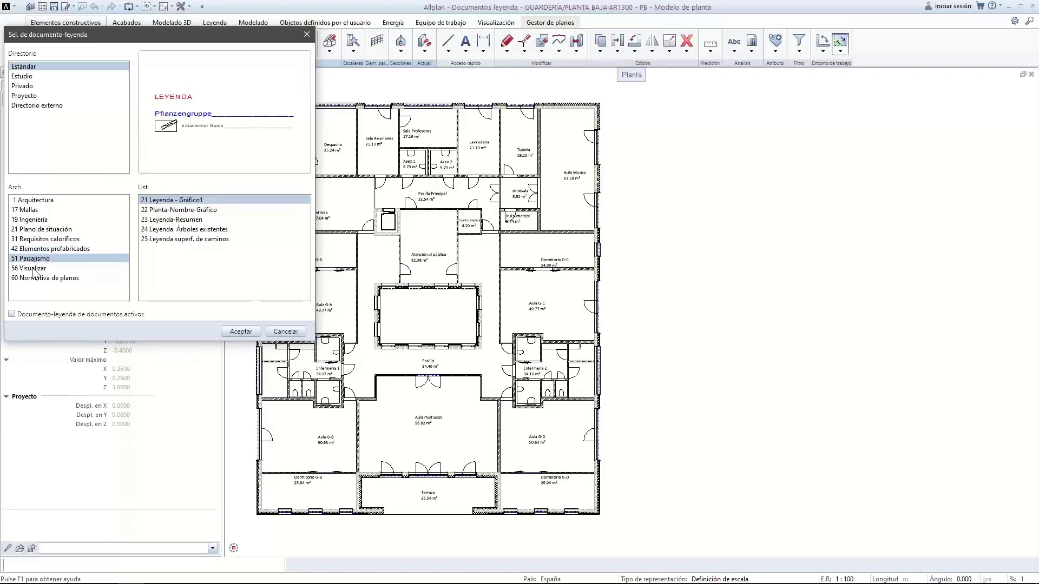
left_click(48, 277)
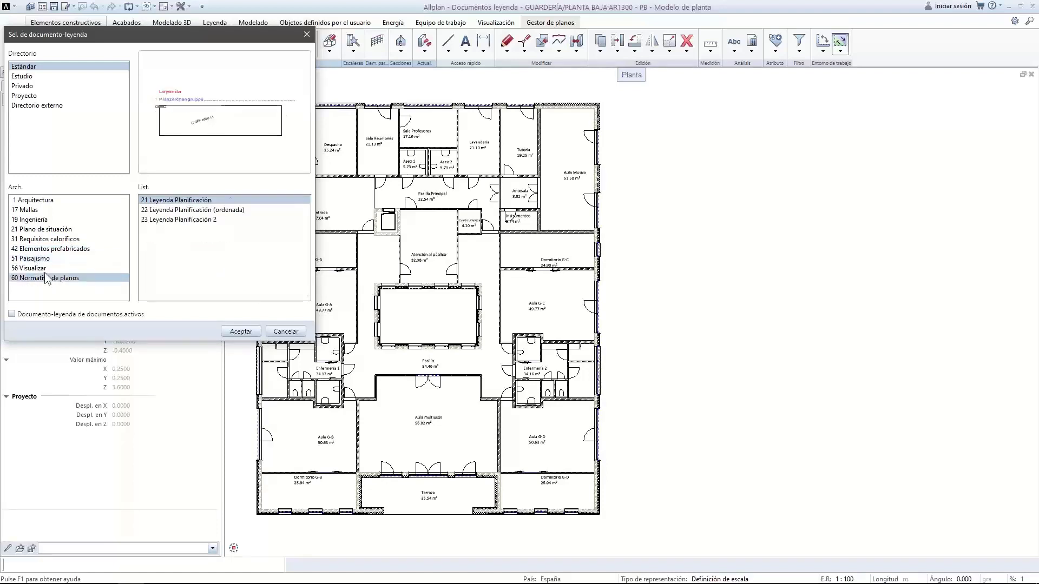
left_click(48, 268)
left_click(49, 258)
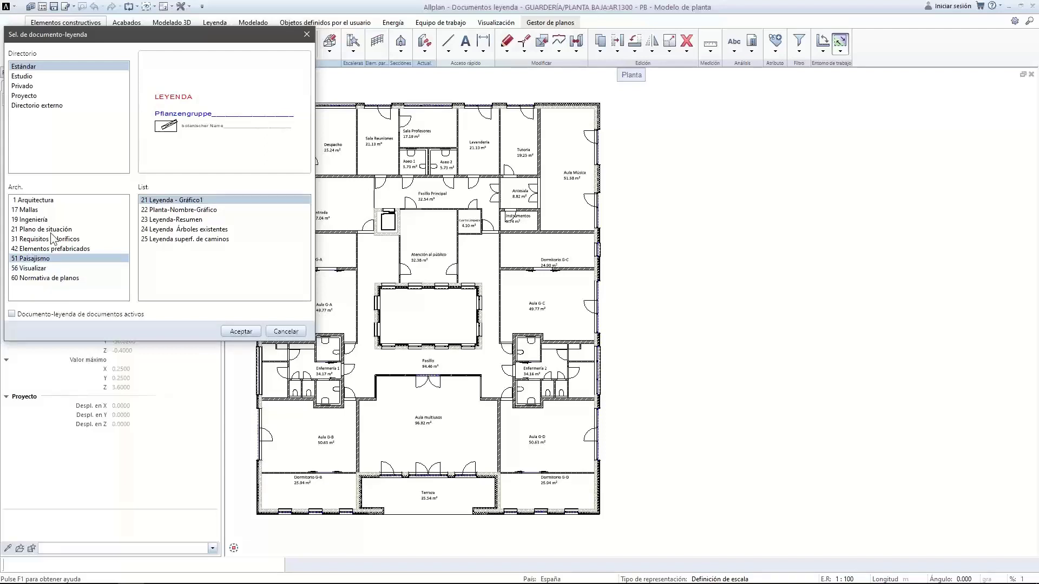
left_click(44, 201)
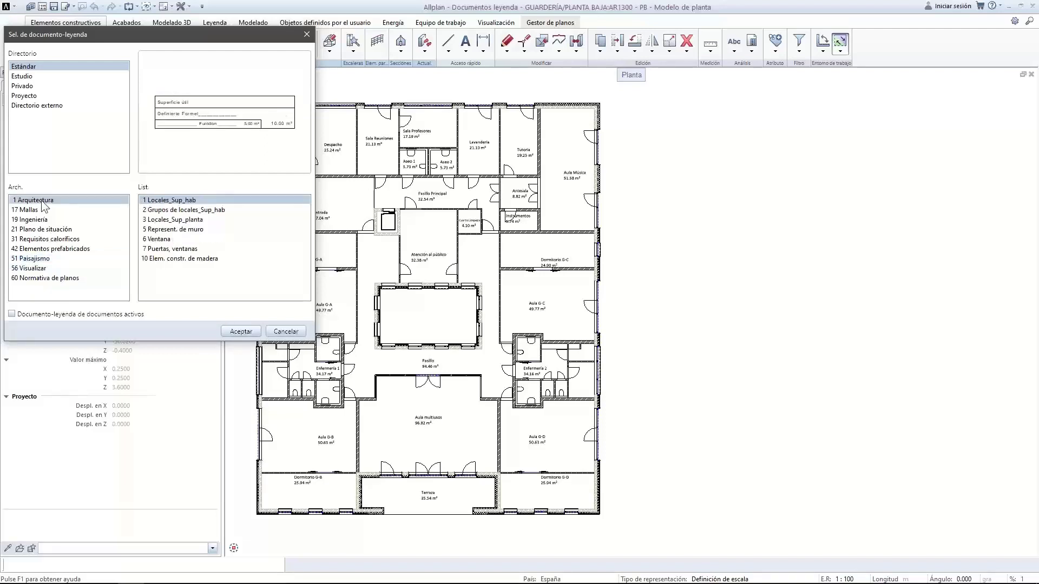
left_click(47, 229)
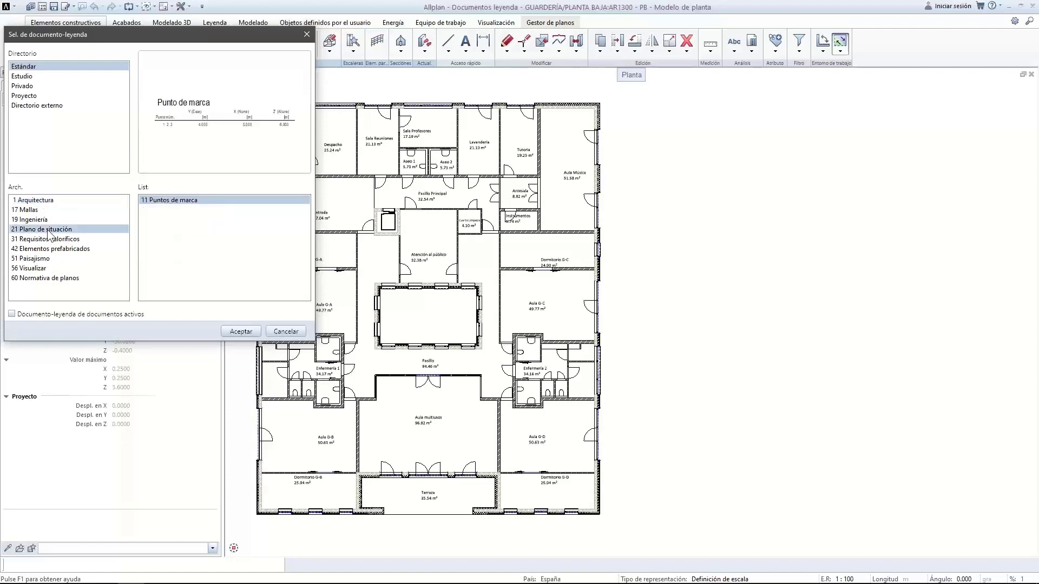
left_click(45, 201)
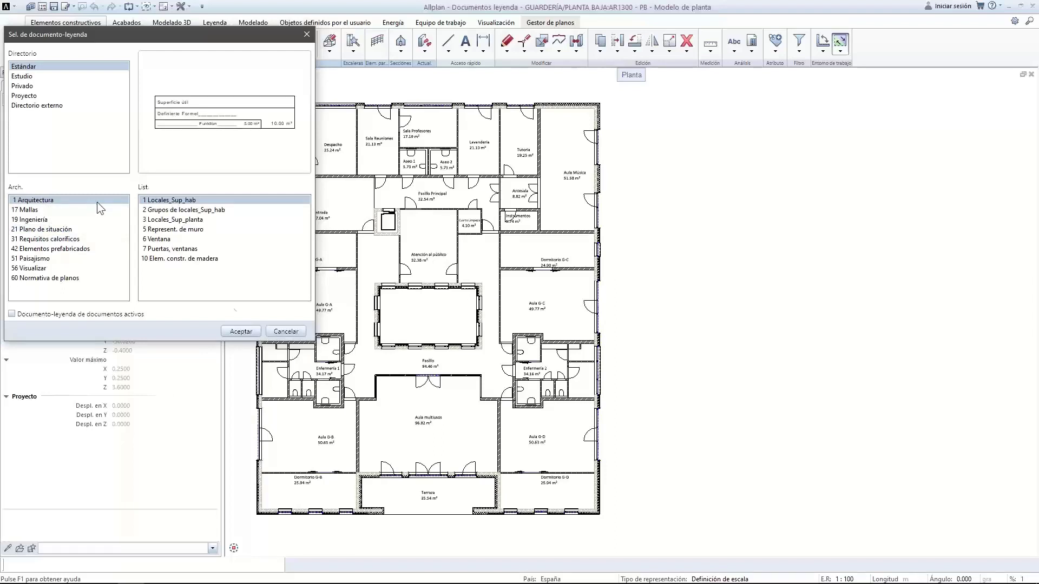
left_click(286, 331)
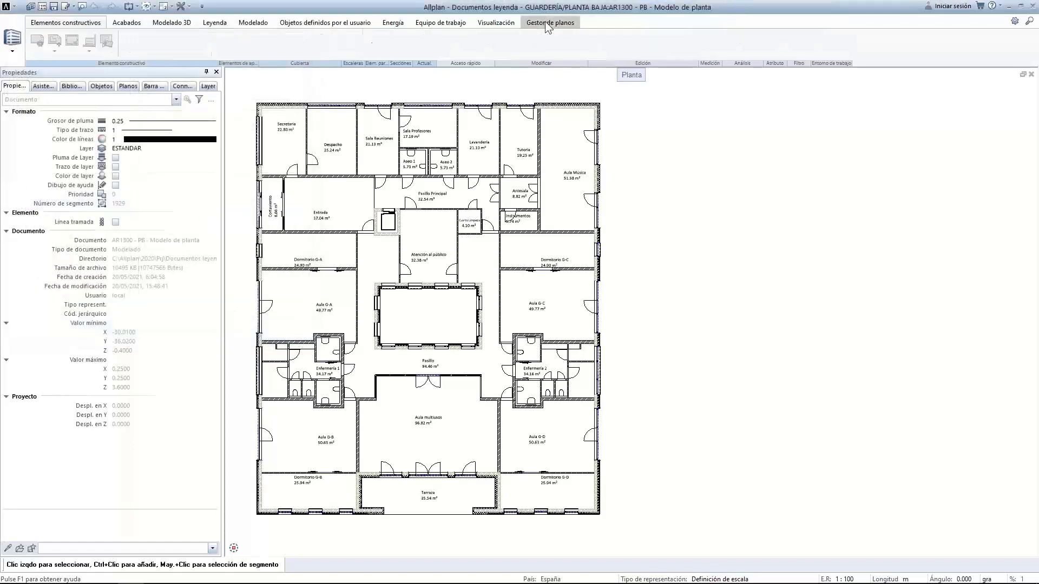
In the Gestor de planos layout PL1, place a DIN A4 sheet frame on the blank page
left_click(548, 24)
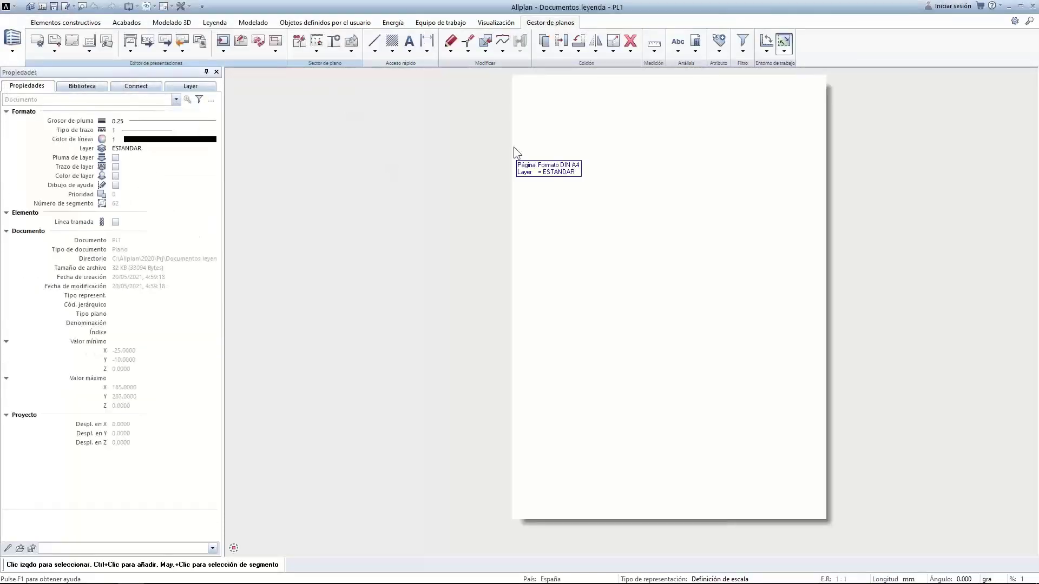
left_click(94, 47)
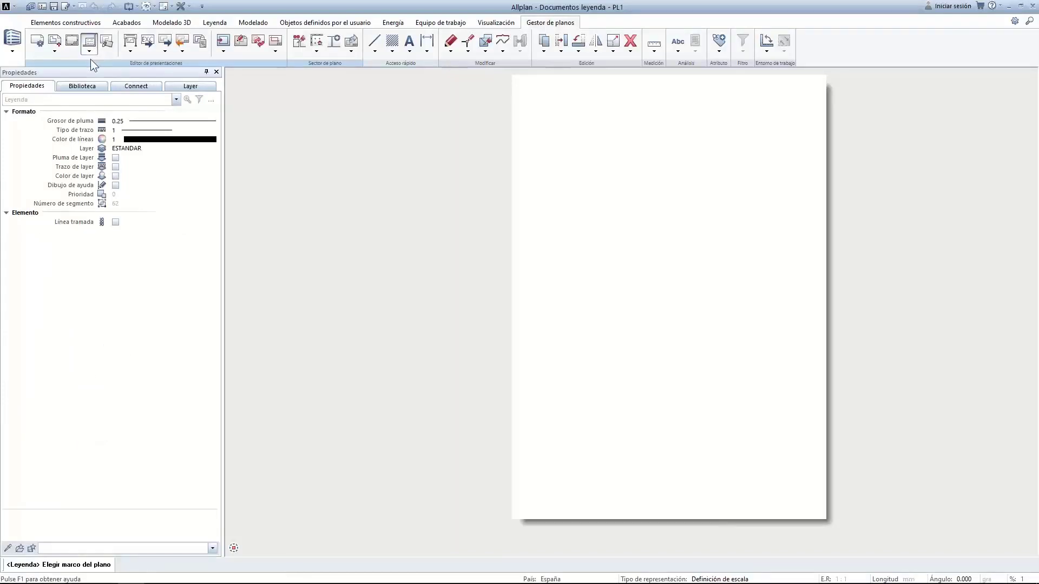
left_click(76, 45)
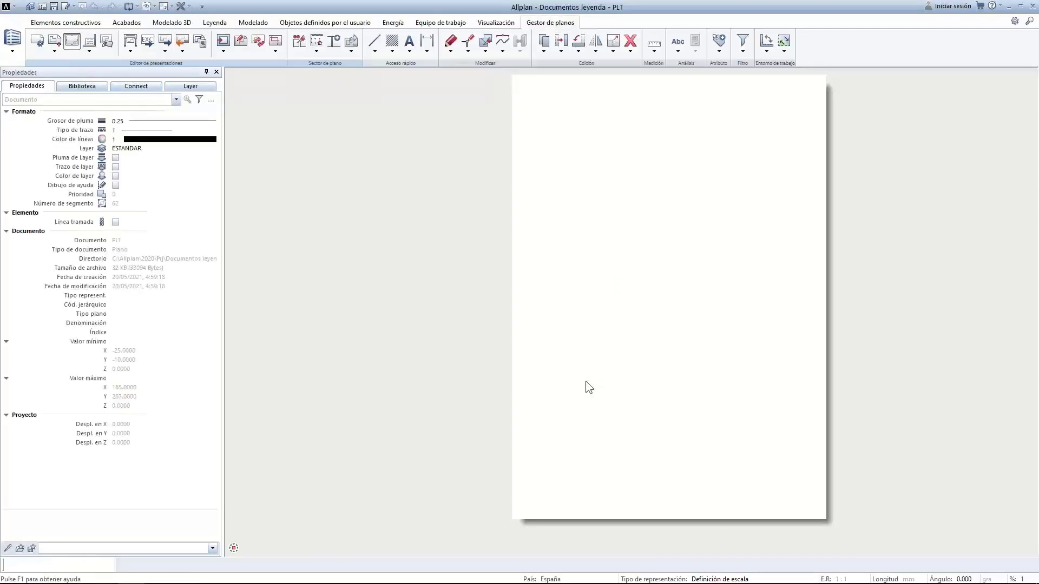
left_click(512, 519)
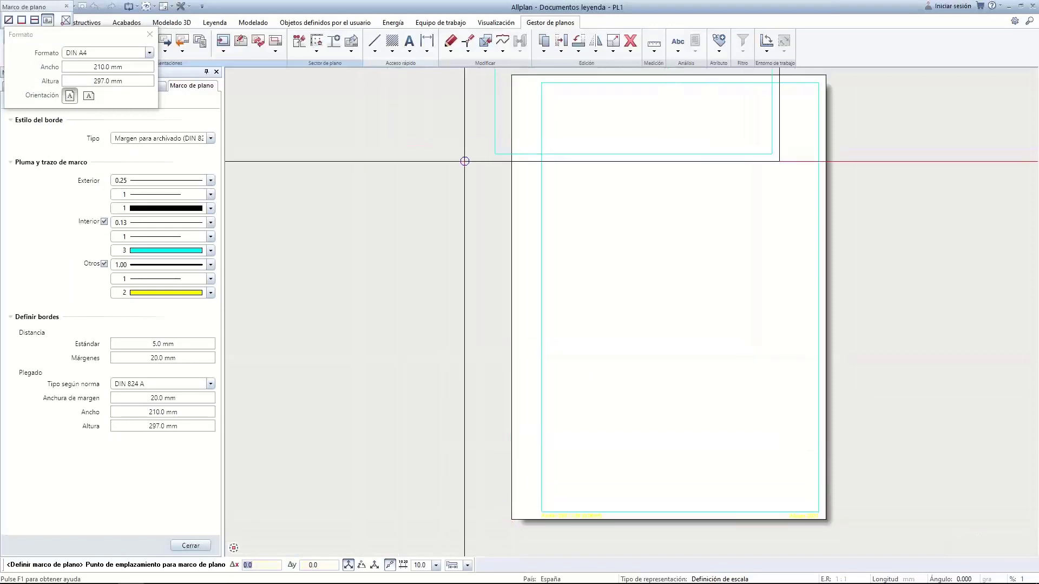
key("Escape")
left_click(93, 46)
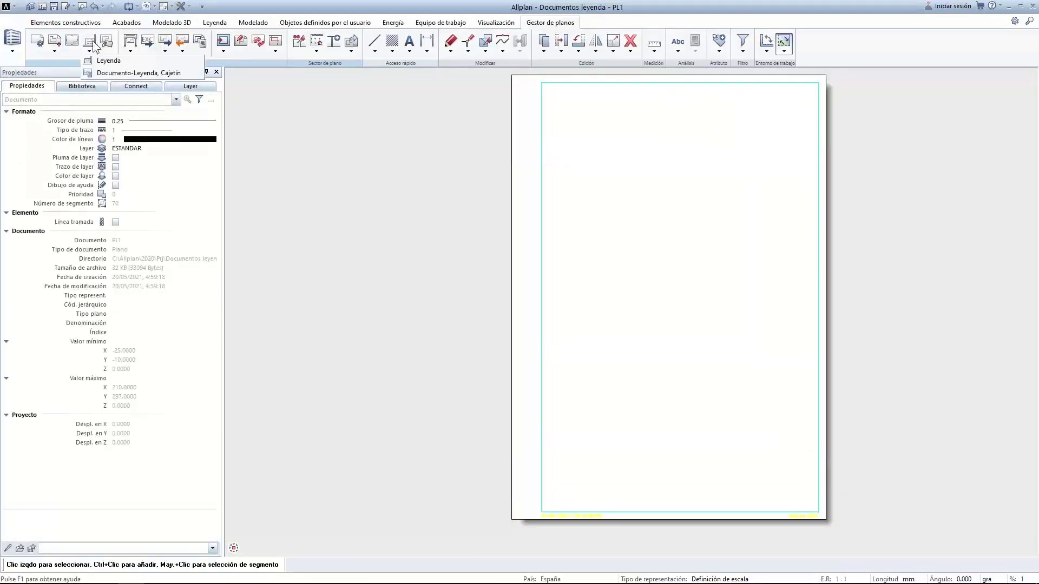
Insert the 'Con logotipo y sin índice' title block at the sheet's lower-right corner
left_click(105, 74)
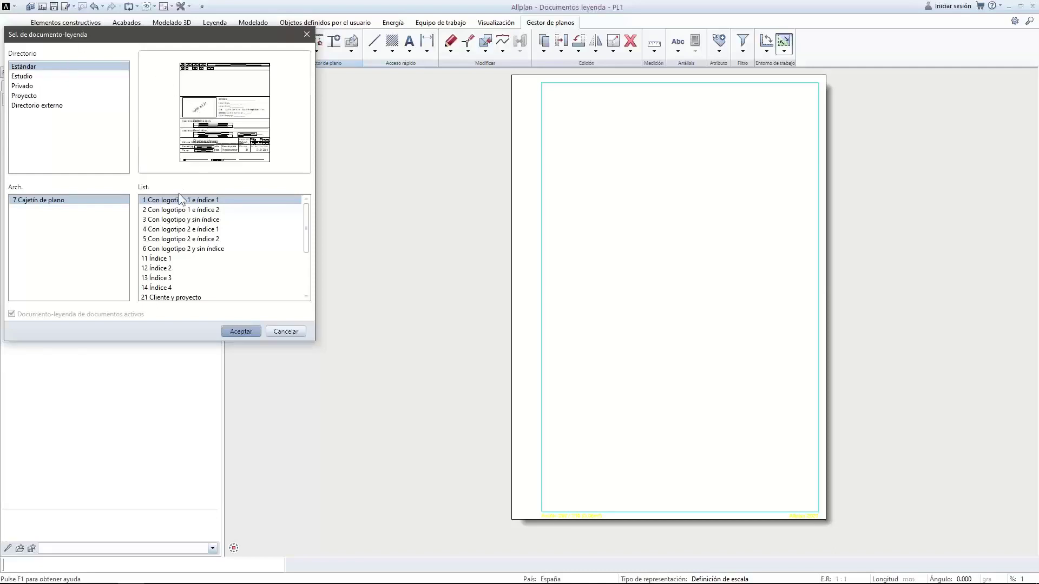
left_click(165, 212)
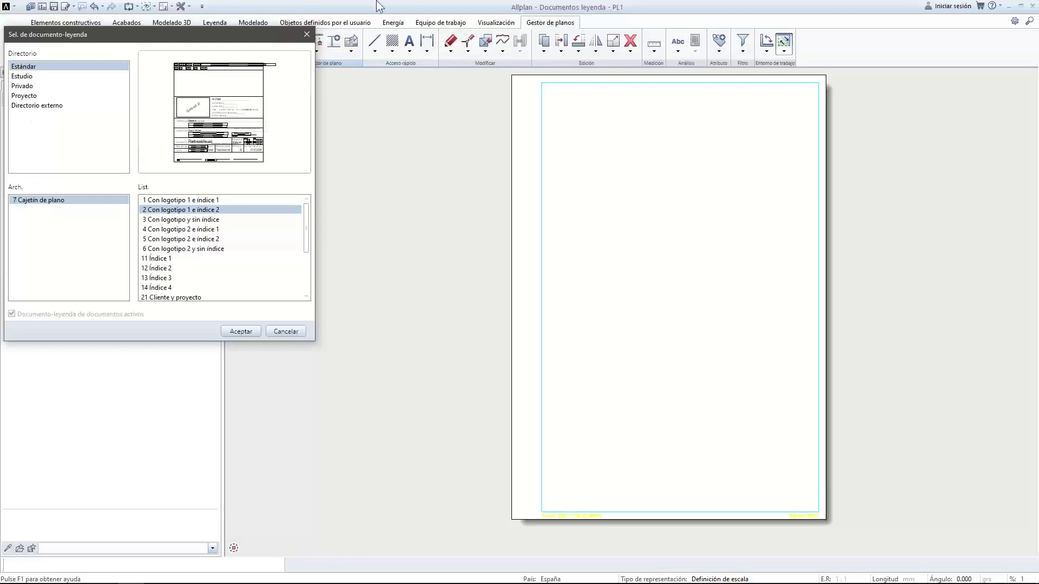
left_click(196, 219)
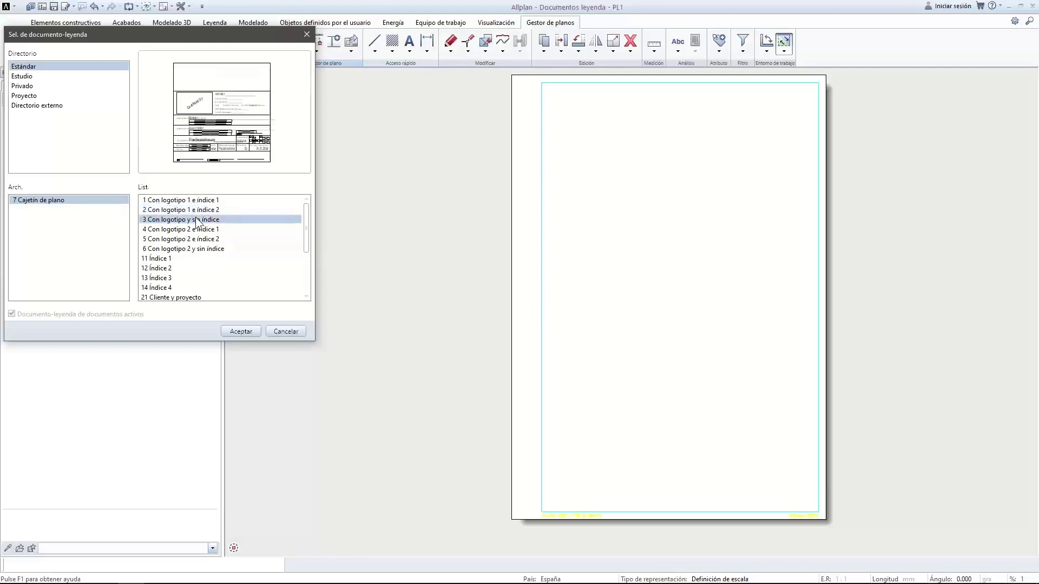
left_click(236, 331)
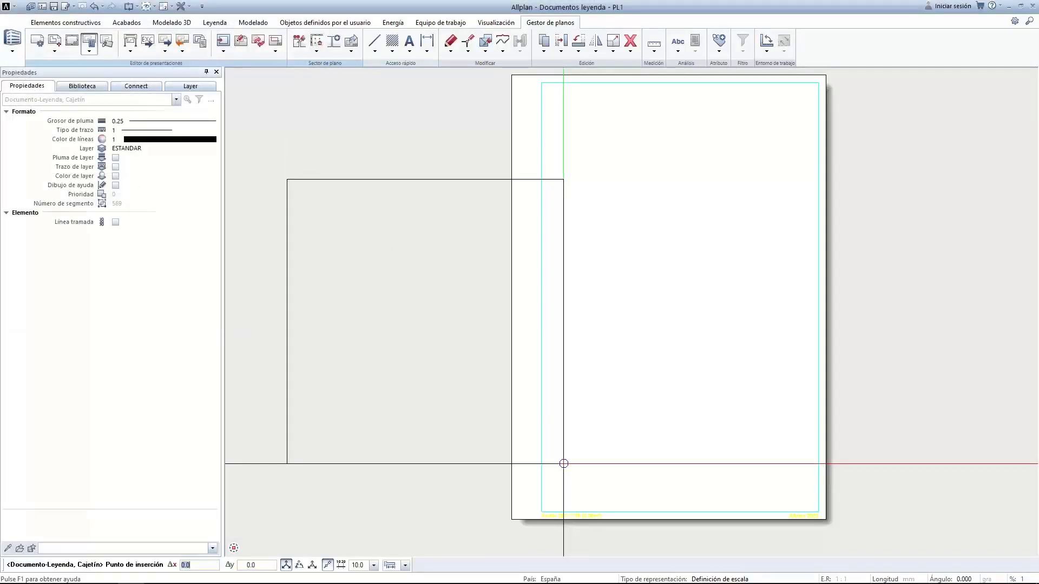
left_click(819, 512)
Return to the AR1300 – PB ground-floor plan model
scroll(639, 338, "down", 2)
scroll(697, 410, "up", 3)
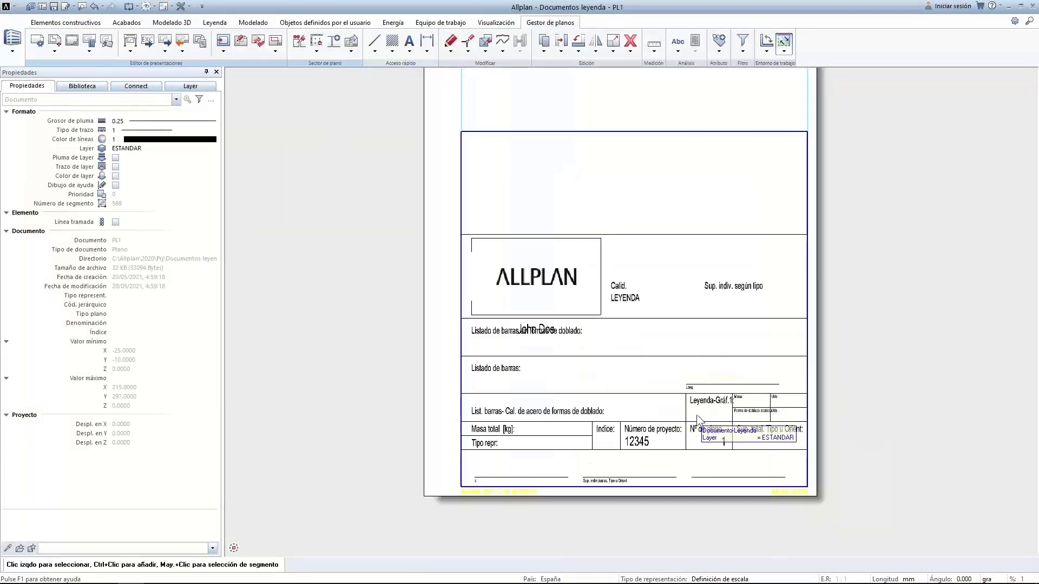
scroll(263, 197, "down", 2)
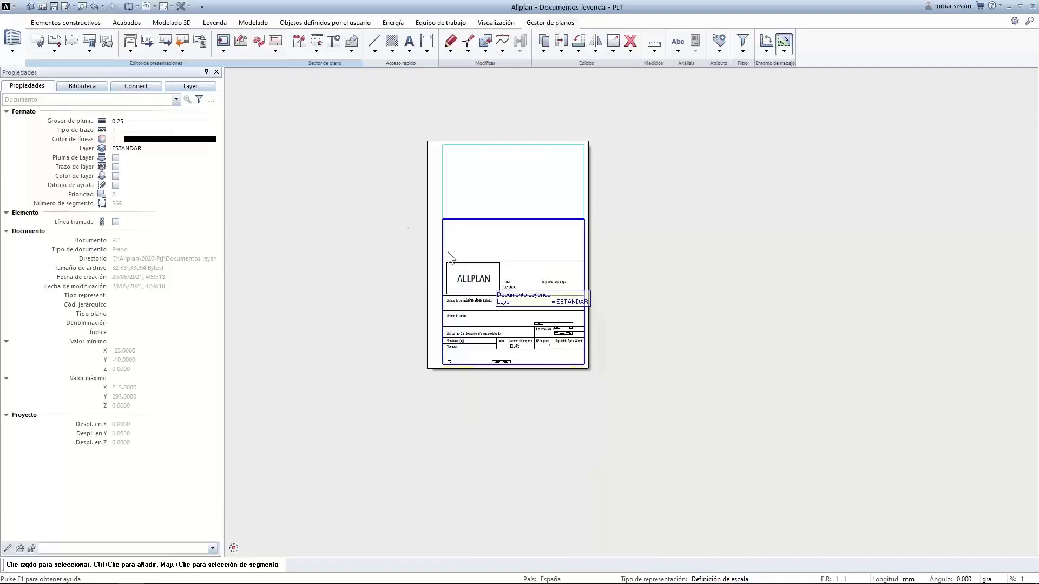
left_click(196, 36)
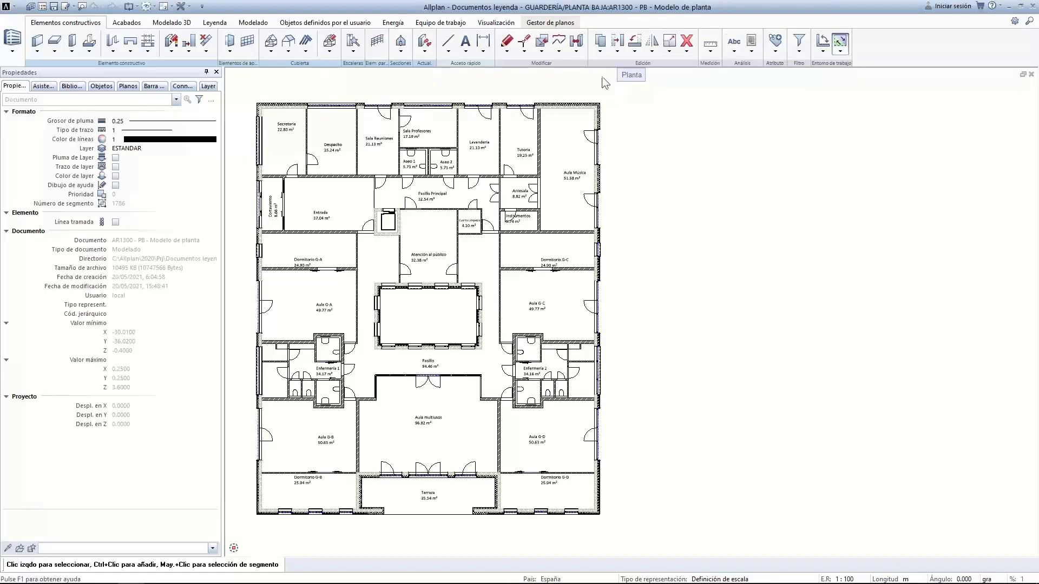
Show the Objetos definidos por el usuario tools with the Informes, leyendas group expanded
left_click(310, 21)
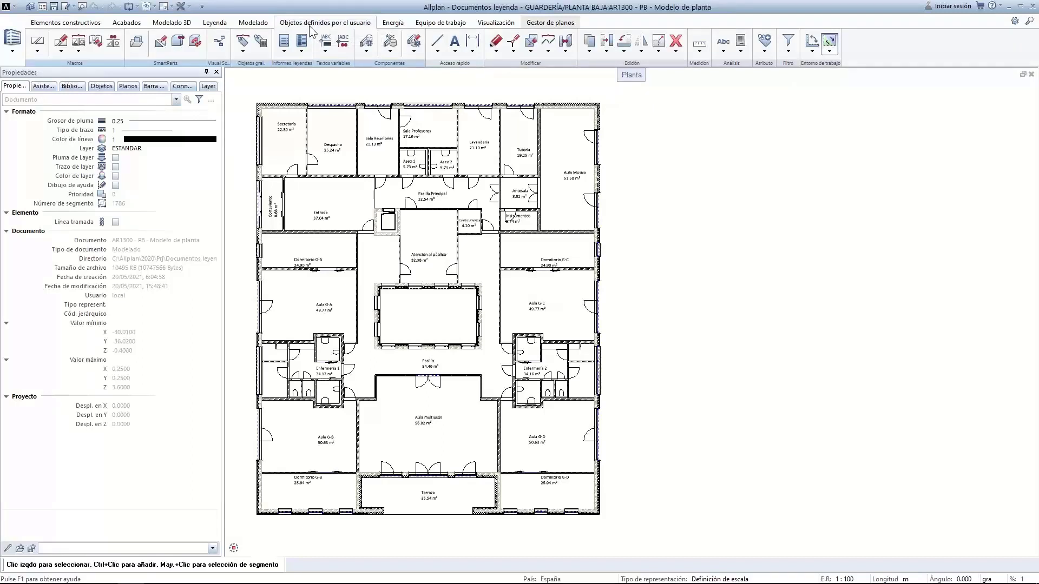
left_click(287, 67)
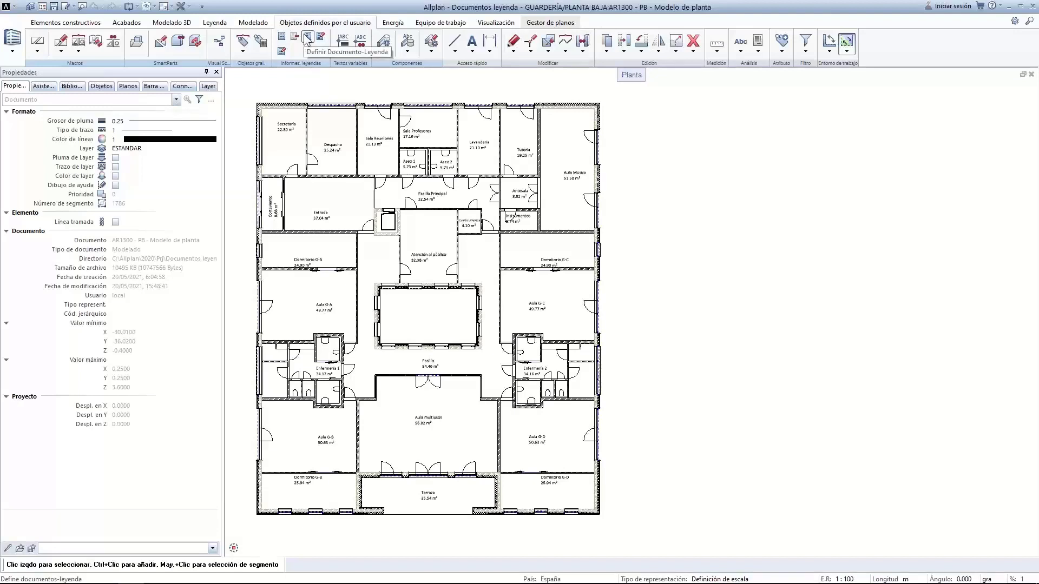
Choose the 1 Material Muros legend from the Estudio 10 Webinar legend file
left_click(758, 45)
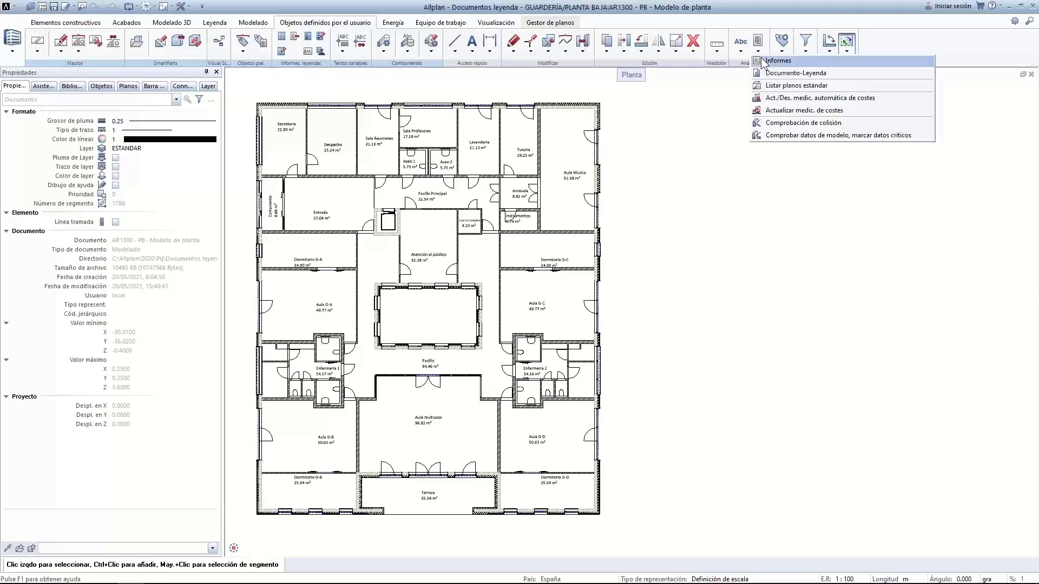
left_click(757, 73)
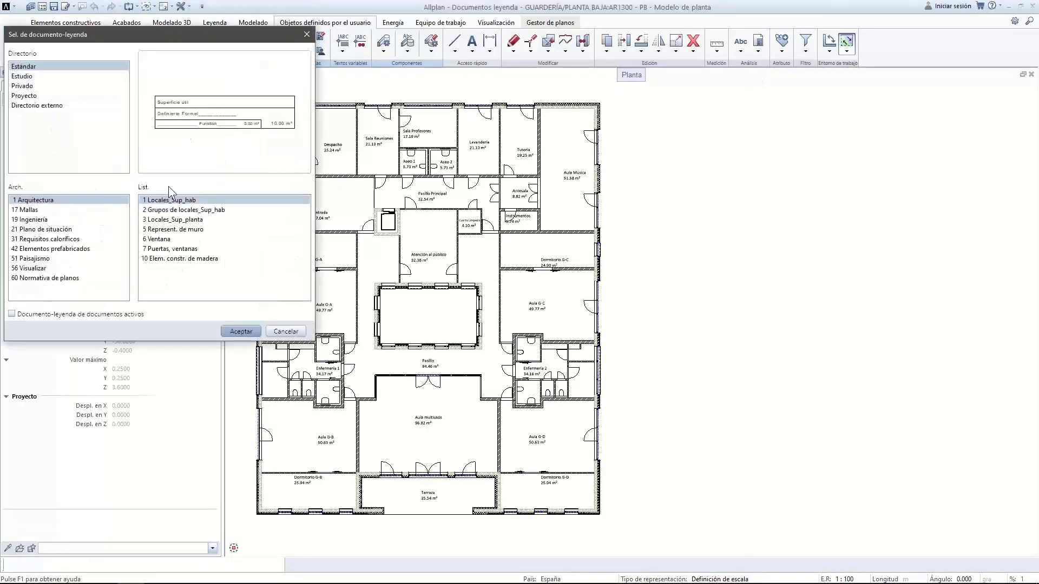
left_click(23, 76)
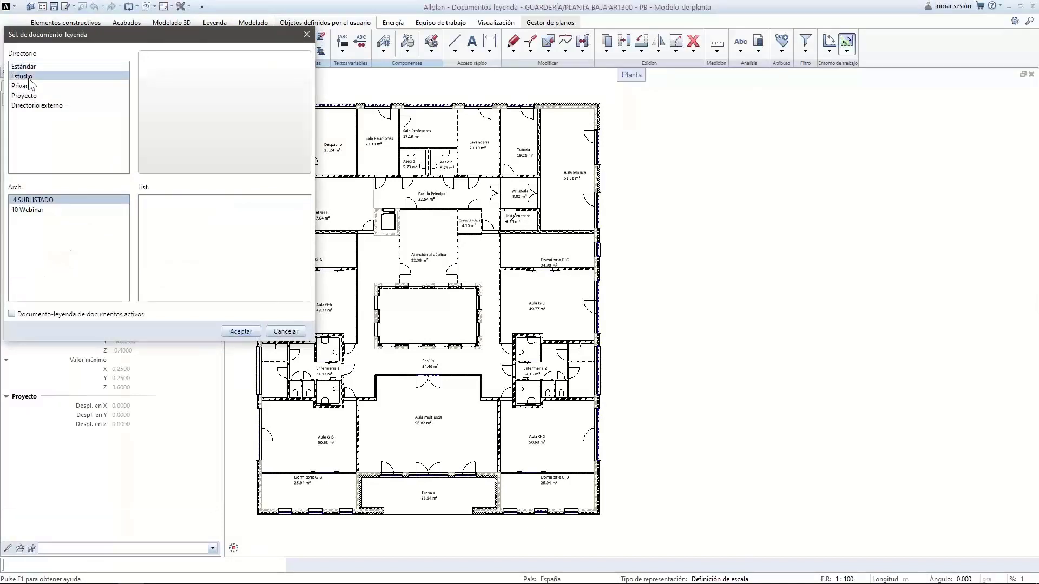
left_click(31, 210)
left_click(154, 202)
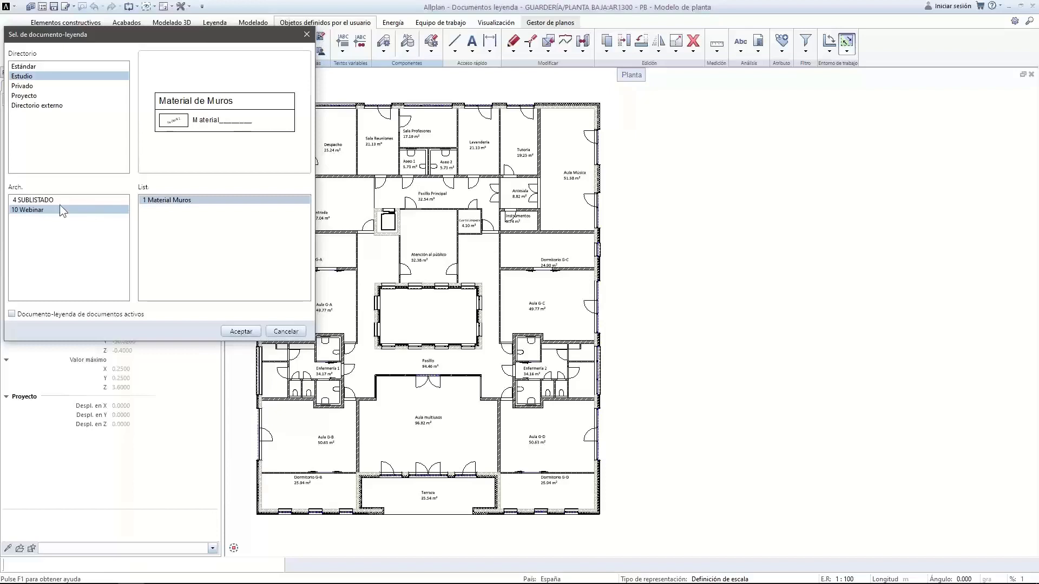
left_click(241, 332)
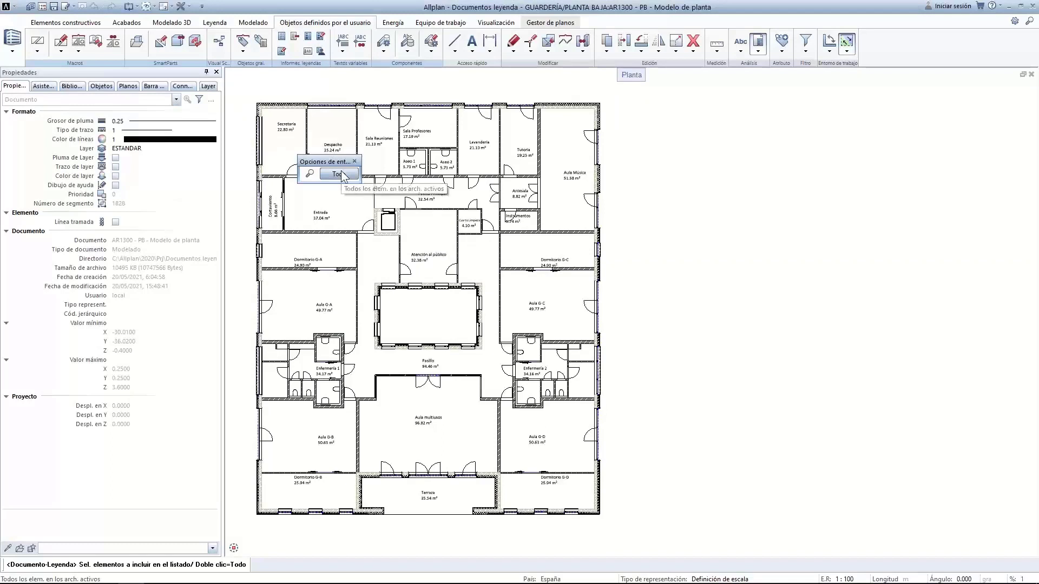
Reselect the legend with 'Documento-leyenda de documentos activos' enabled and confirm
left_click(759, 48)
left_click(767, 77)
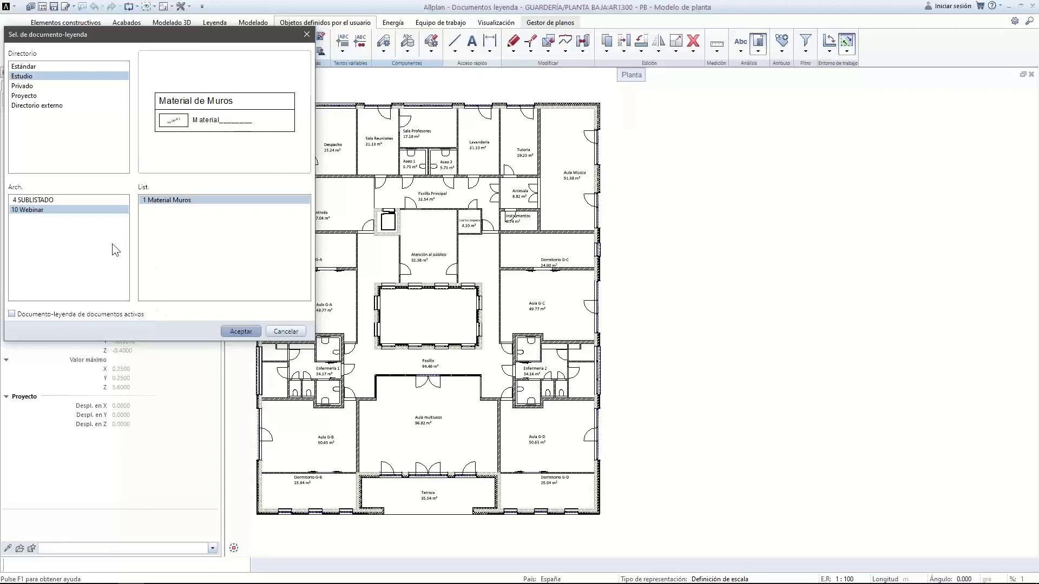
left_click(12, 314)
left_click(238, 330)
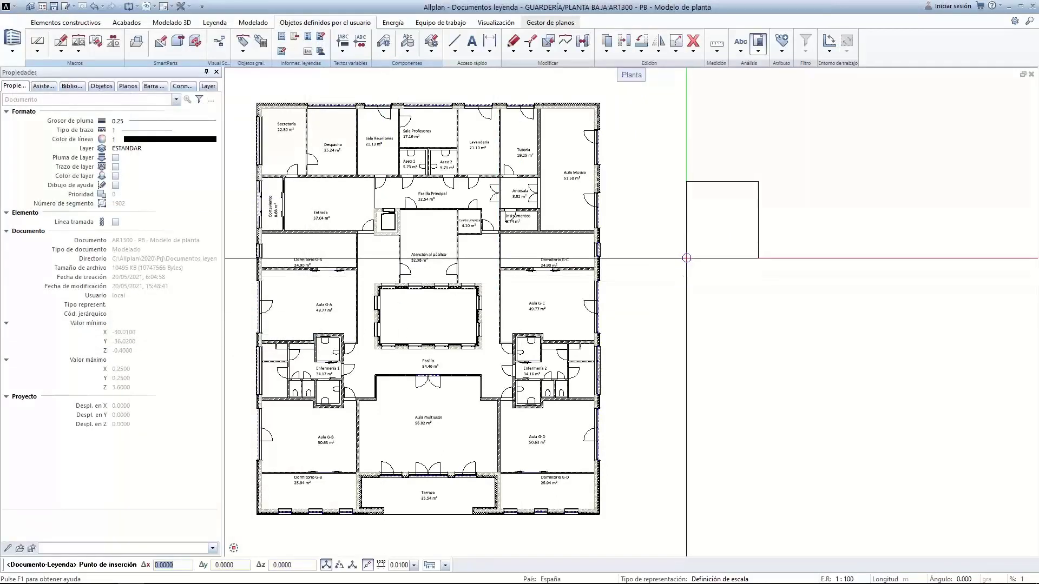
Place the Material de Muros legend right of the floor plan and zoom to check it
left_click(640, 198)
scroll(677, 126, "up", 2)
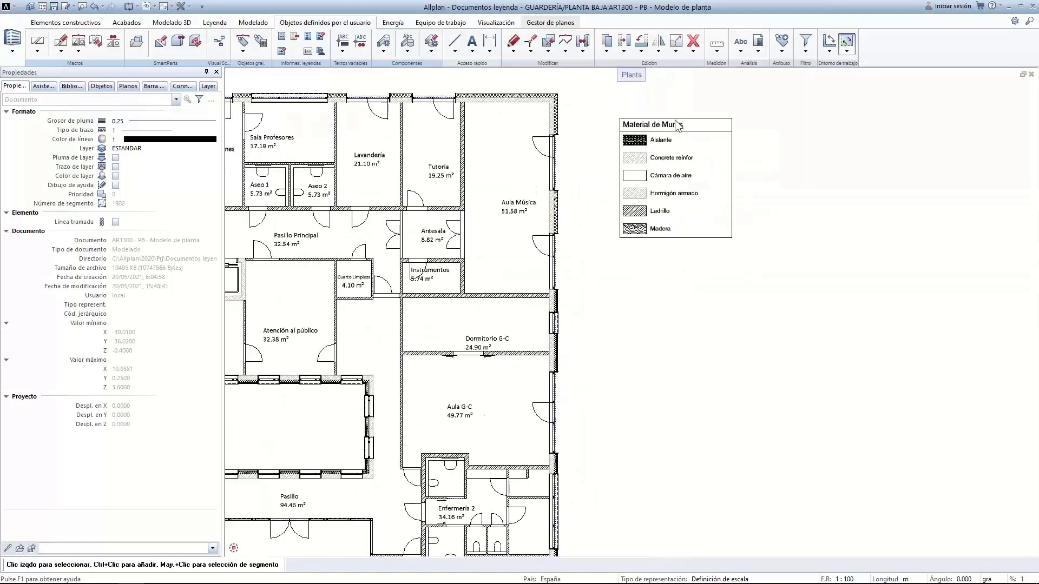
scroll(676, 132, "up", 1)
scroll(658, 221, "down", 2)
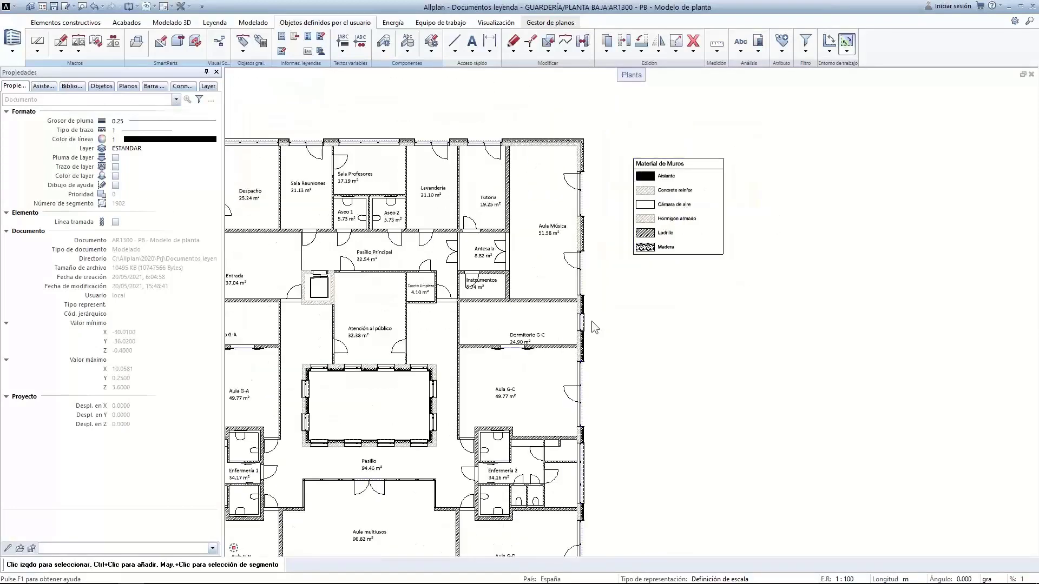
scroll(657, 355, "down", 1)
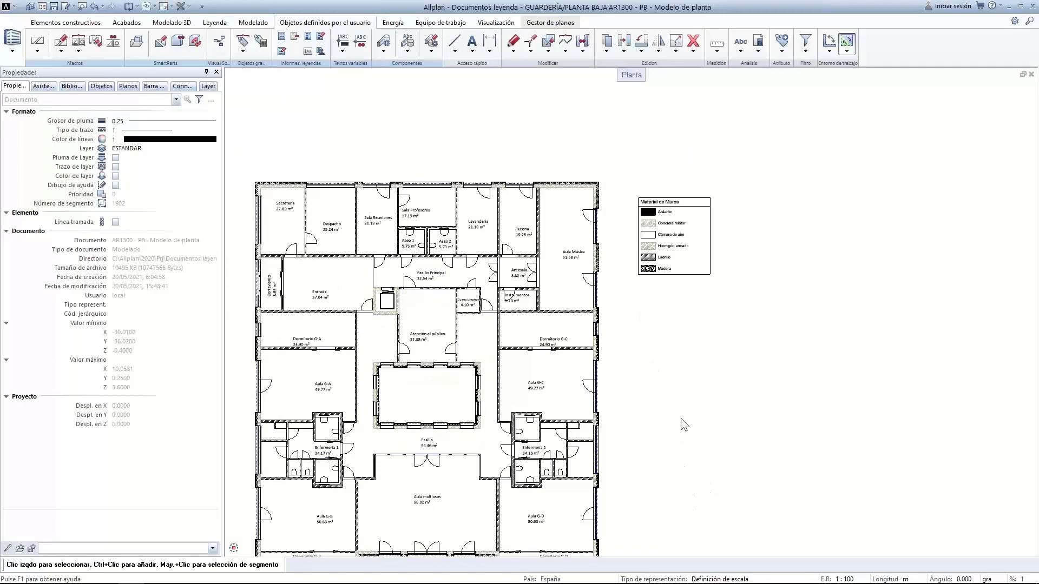
scroll(671, 227, "up", 1)
scroll(671, 227, "up", 2)
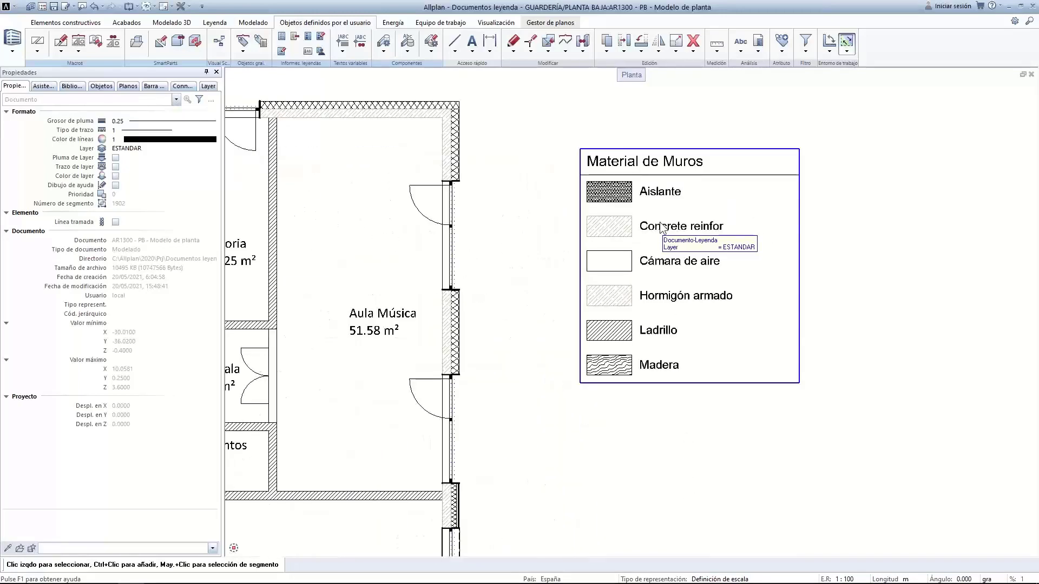
scroll(738, 329, "down", 3)
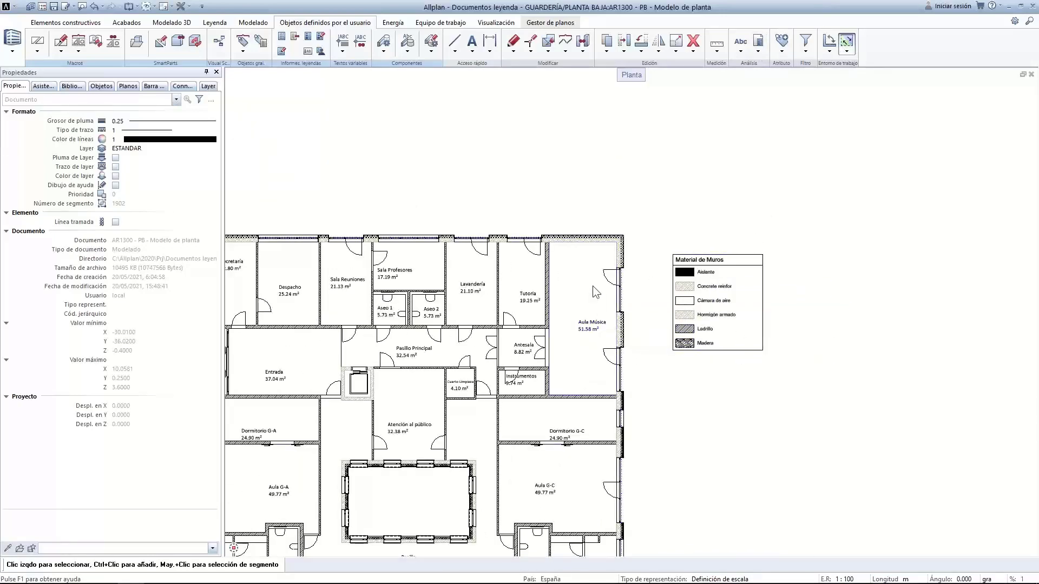
Open the Aula Música outer wall's properties and its first layer's Calidades settings
scroll(620, 263, "up", 5)
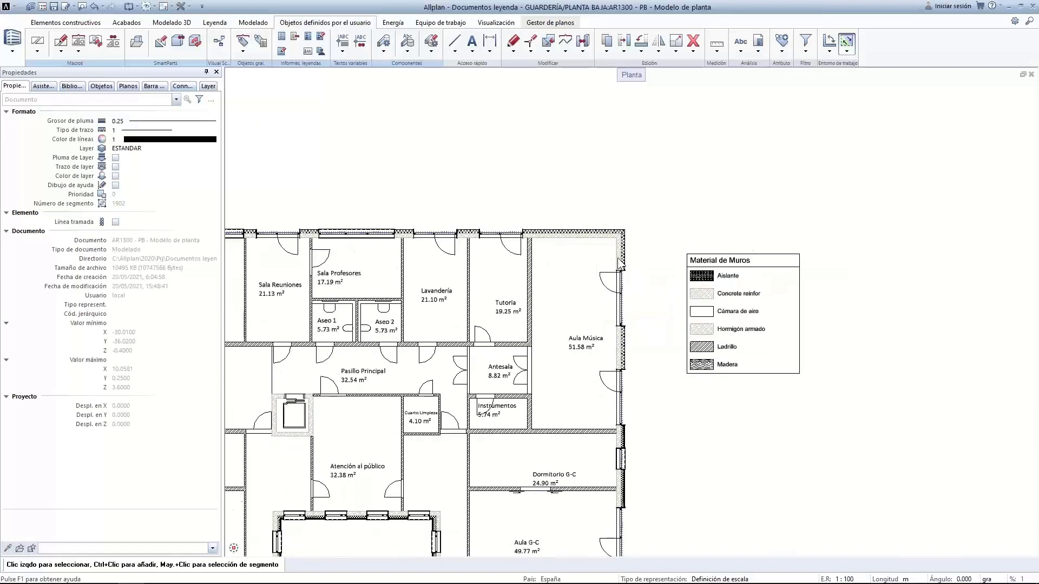
left_click(615, 339)
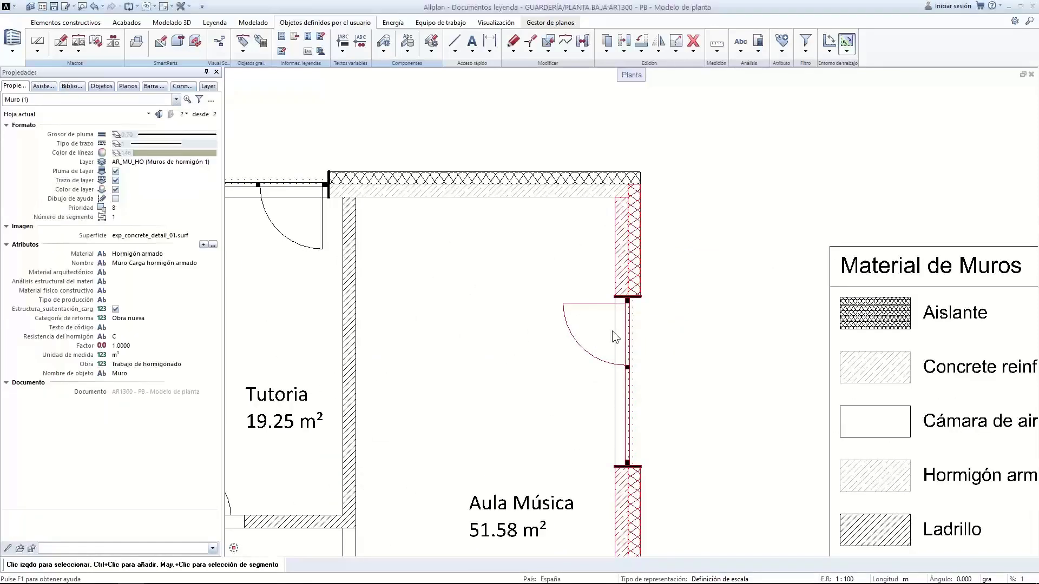
key("Escape")
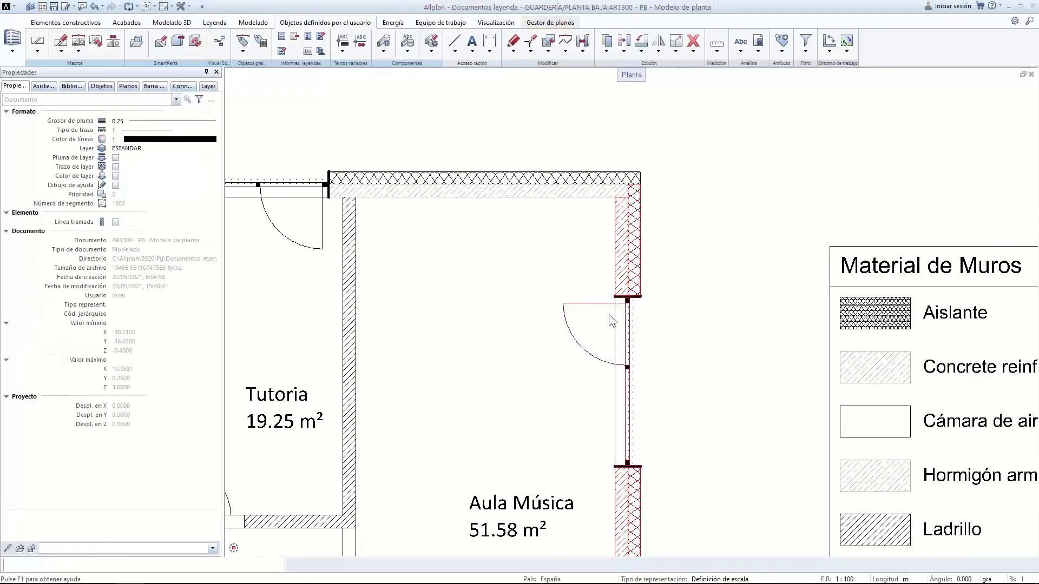
double_click(608, 316)
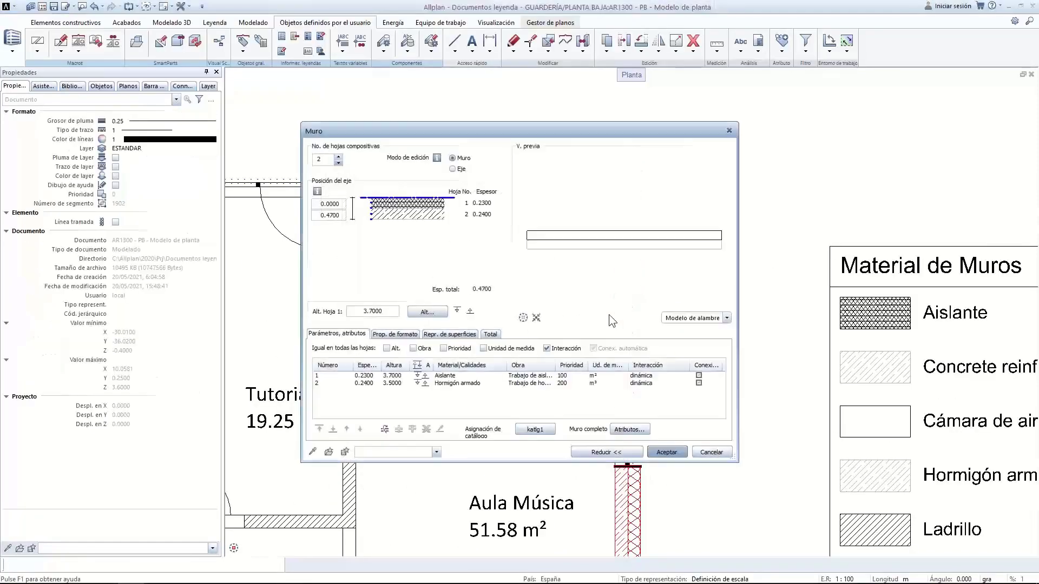
double_click(453, 377)
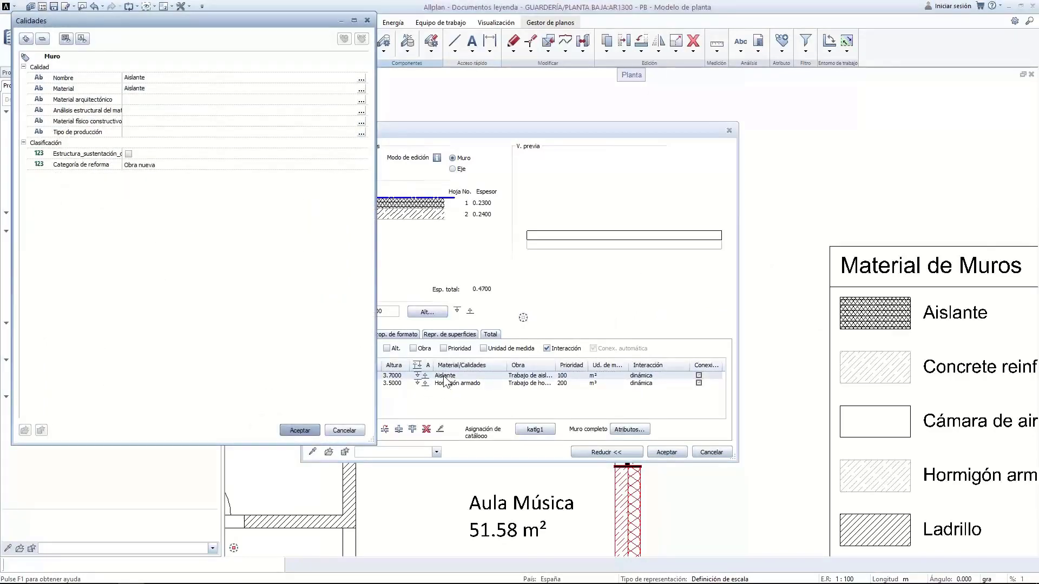
Rename the layer quality from Aislante to Aluminio and confirm both dialogs
left_click(135, 77)
left_click(133, 81)
left_click(131, 85)
left_click(133, 80)
type("Aluminio")
left_click(291, 431)
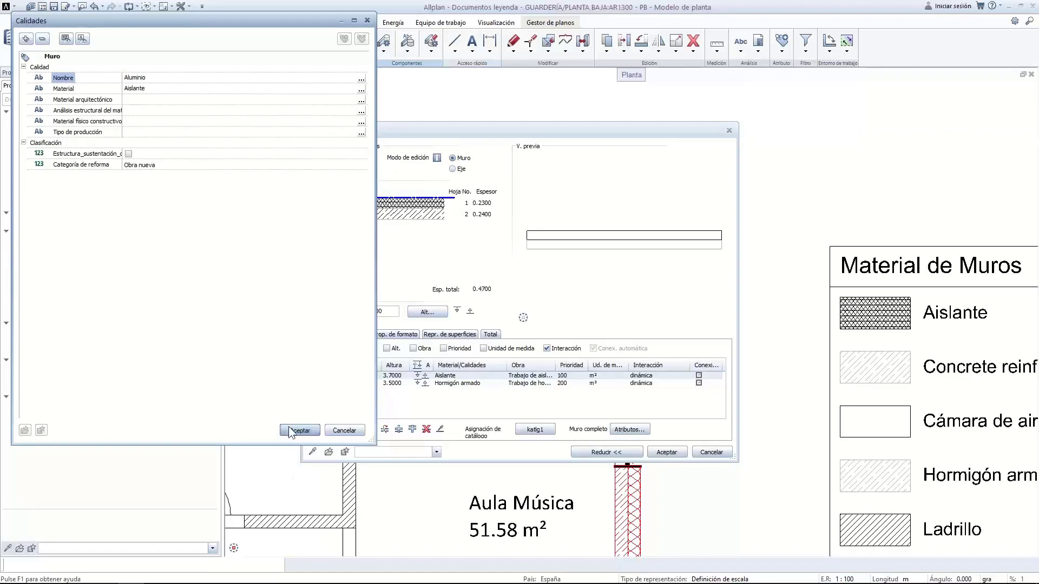
left_click(299, 431)
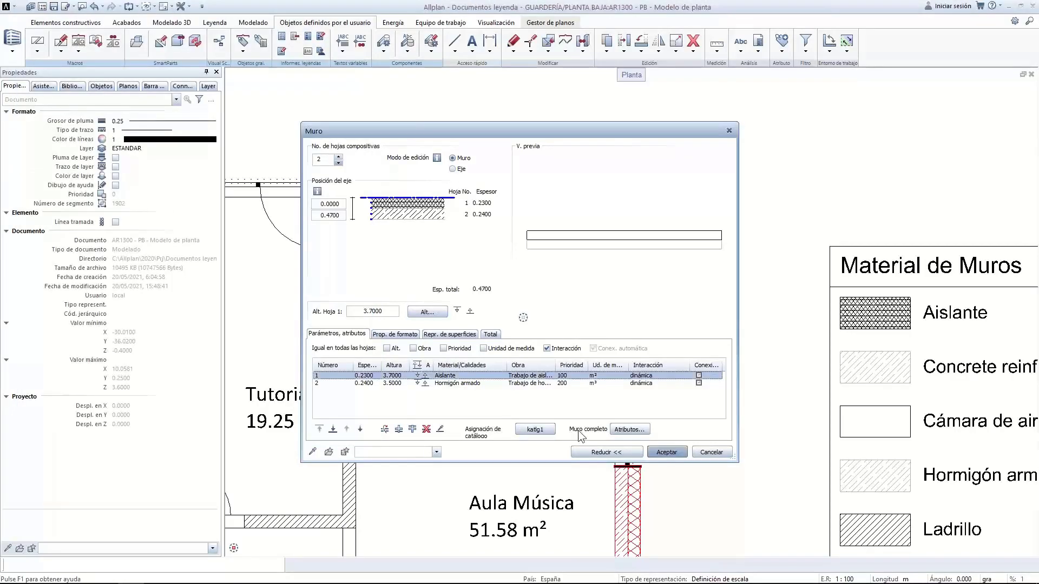
left_click(667, 452)
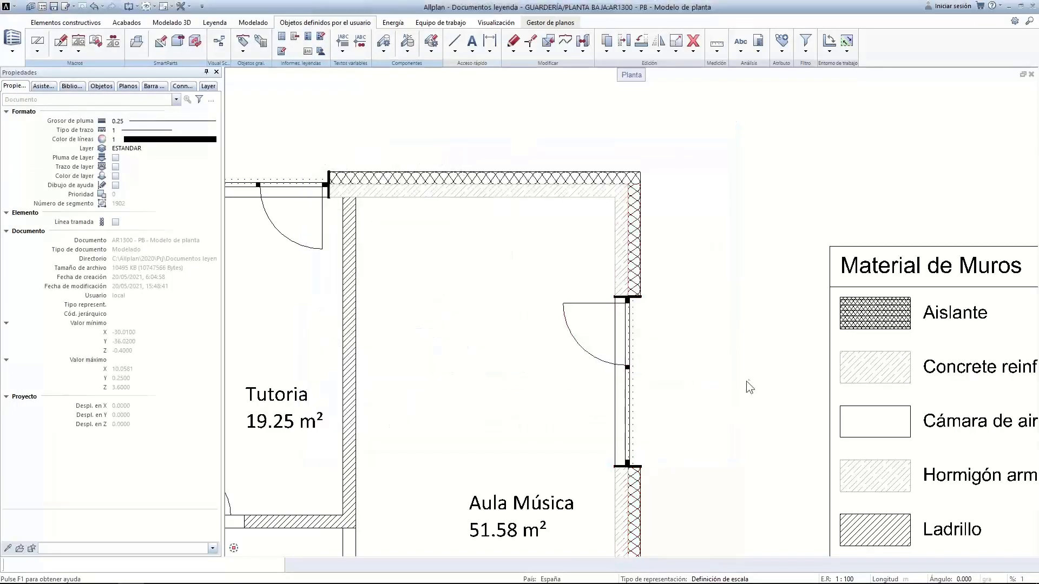
scroll(933, 336, "down", 2)
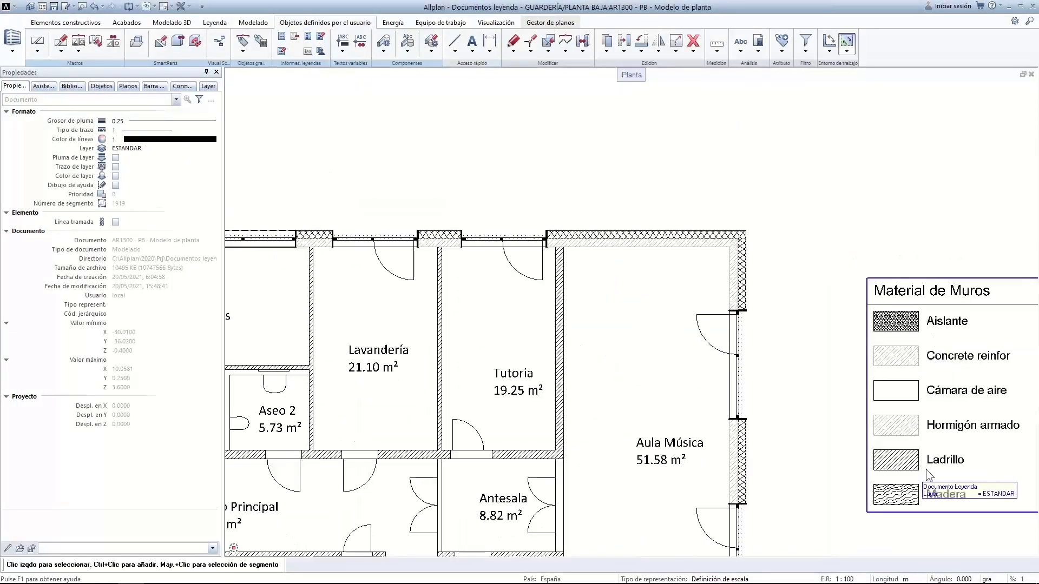
middle_click_drag(910, 448, 789, 419)
Refresh the wall legend, then set the Aula Música wall's first-layer material to Aluminio
right_click(829, 353)
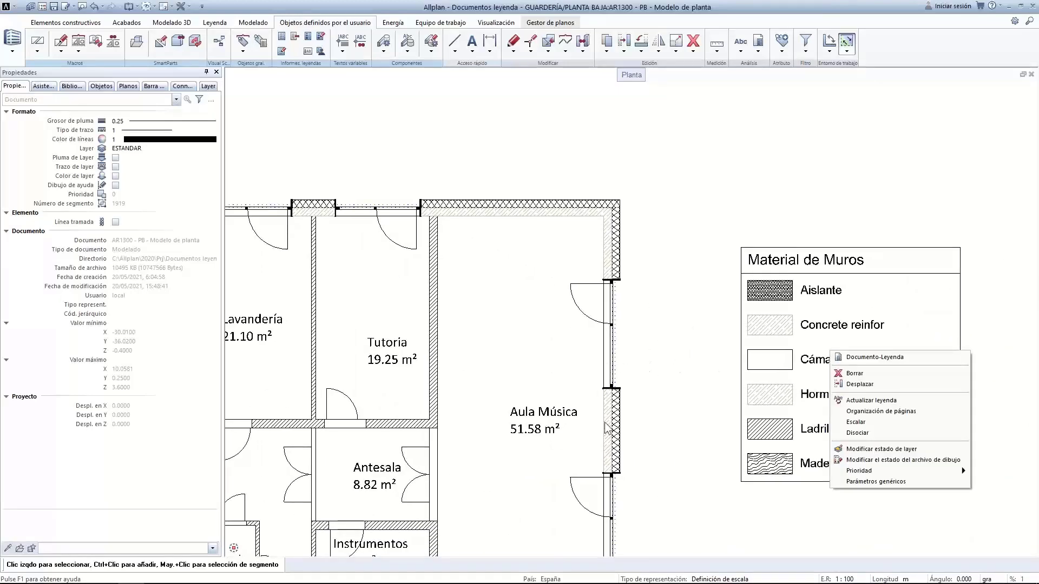
left_click(860, 401)
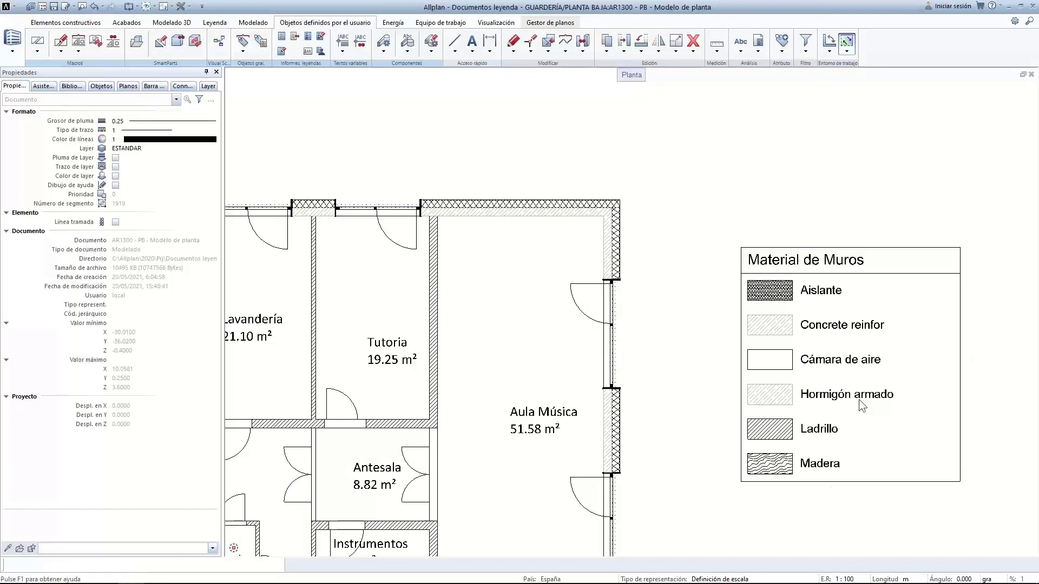
left_click(606, 437)
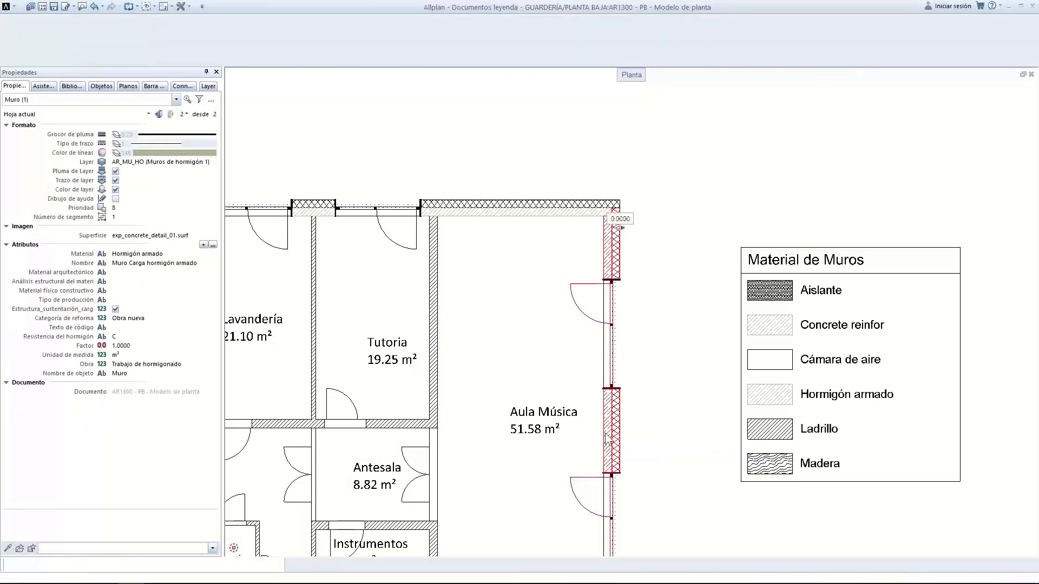
double_click(420, 208)
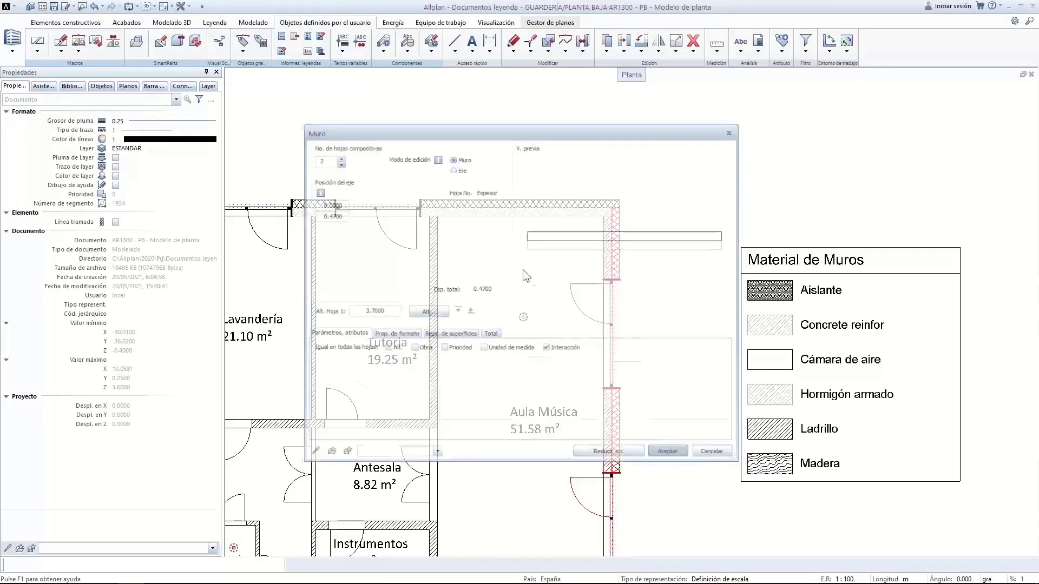
left_click(446, 376)
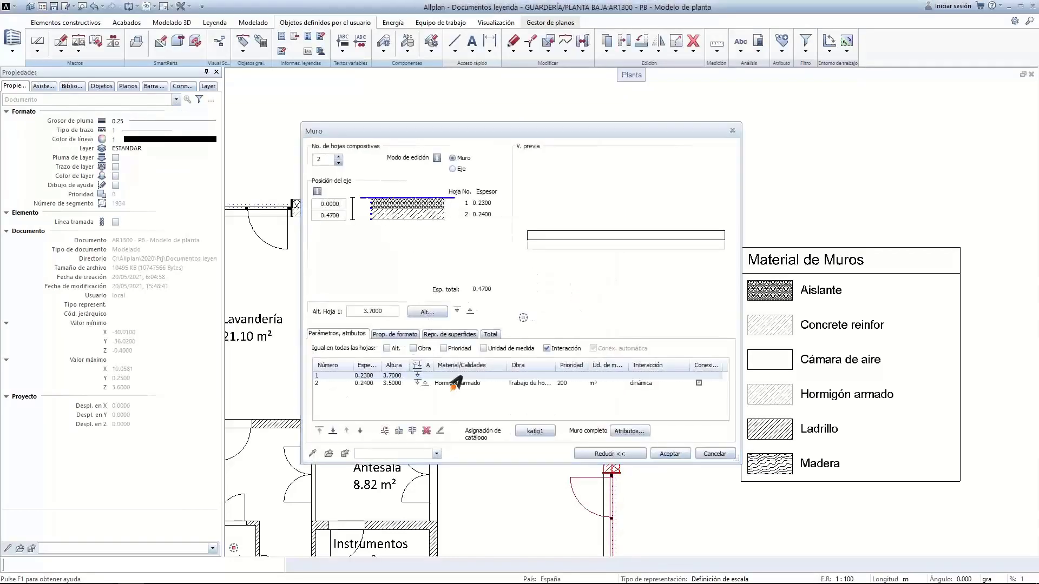
left_click(138, 89)
type("Aluminio")
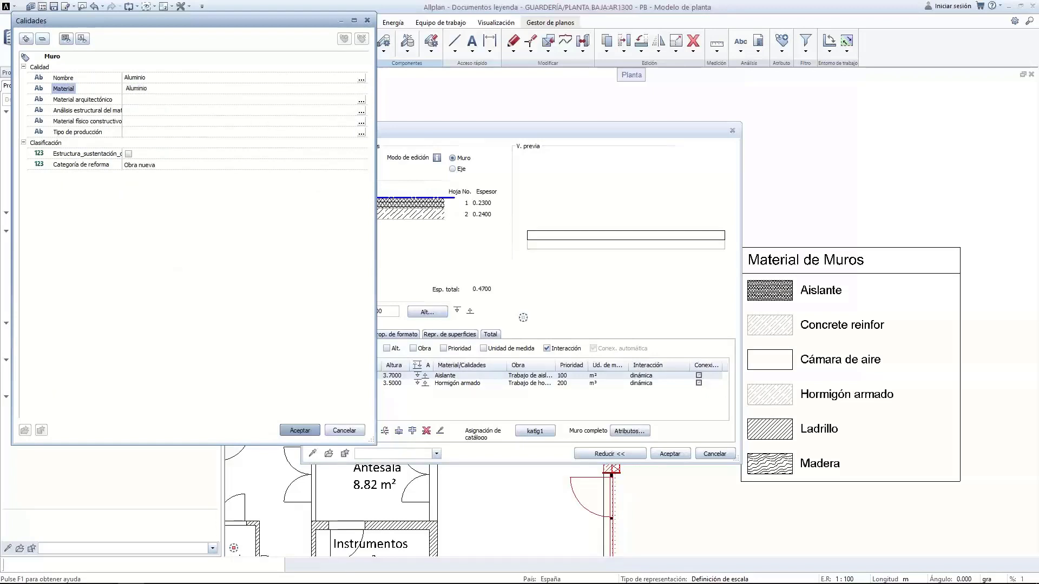
key("Return")
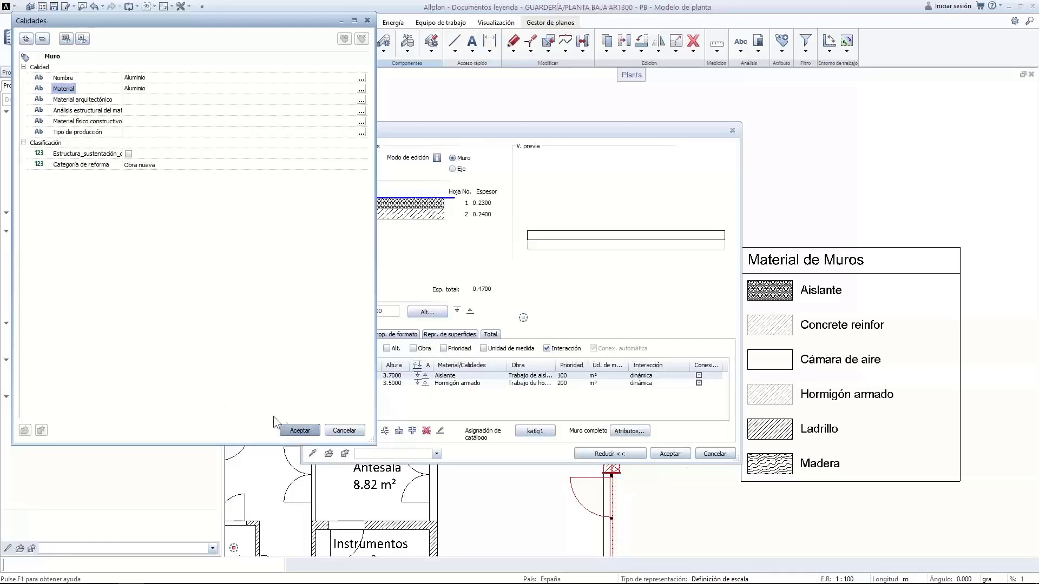
left_click(299, 430)
left_click(674, 457)
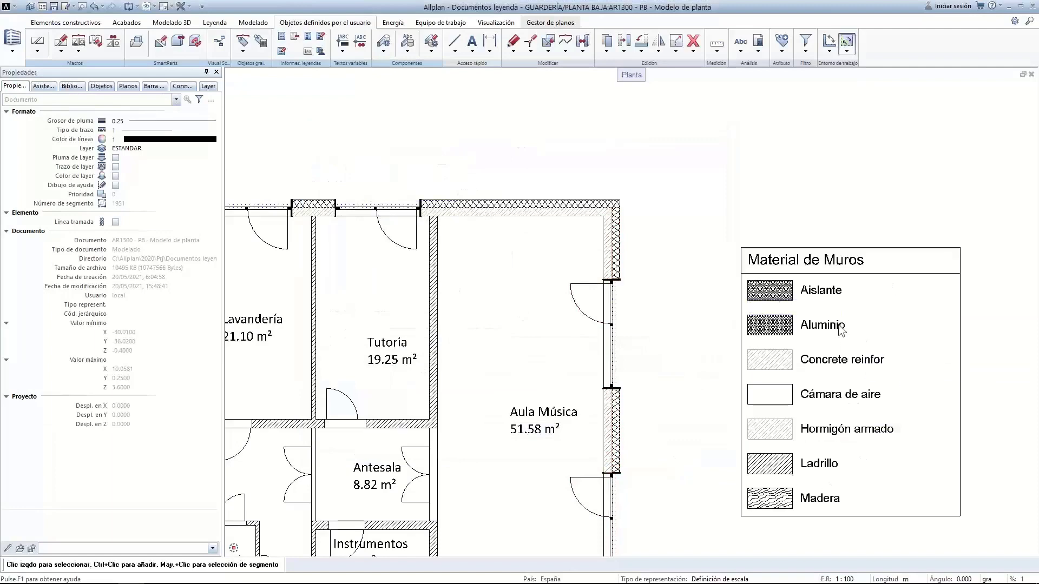
left_click(612, 432)
Change the Aula Música wall's first-layer surface style to 314 Pavimento I and apply it
double_click(610, 441)
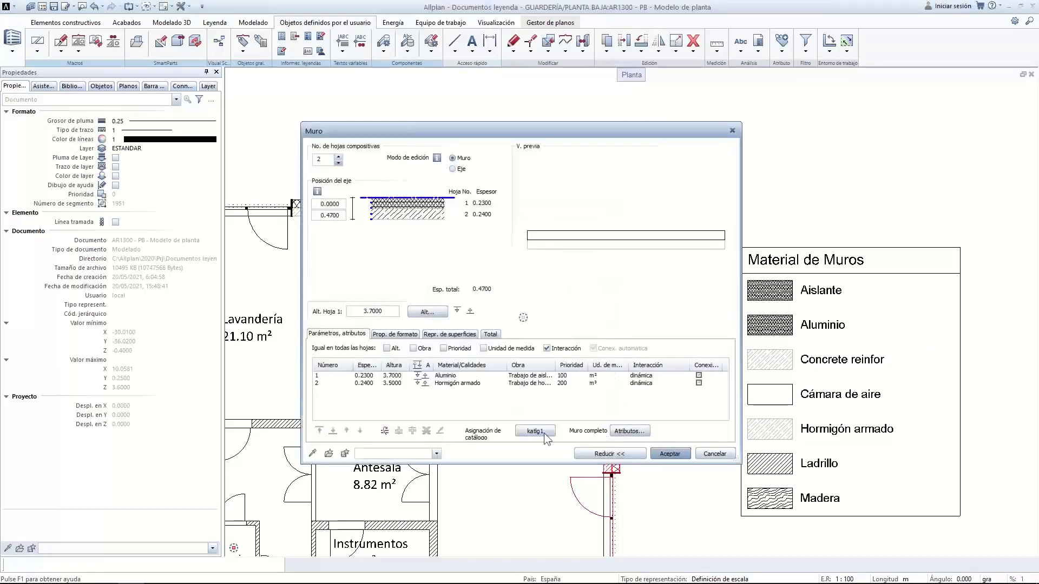
left_click(449, 335)
left_click(497, 334)
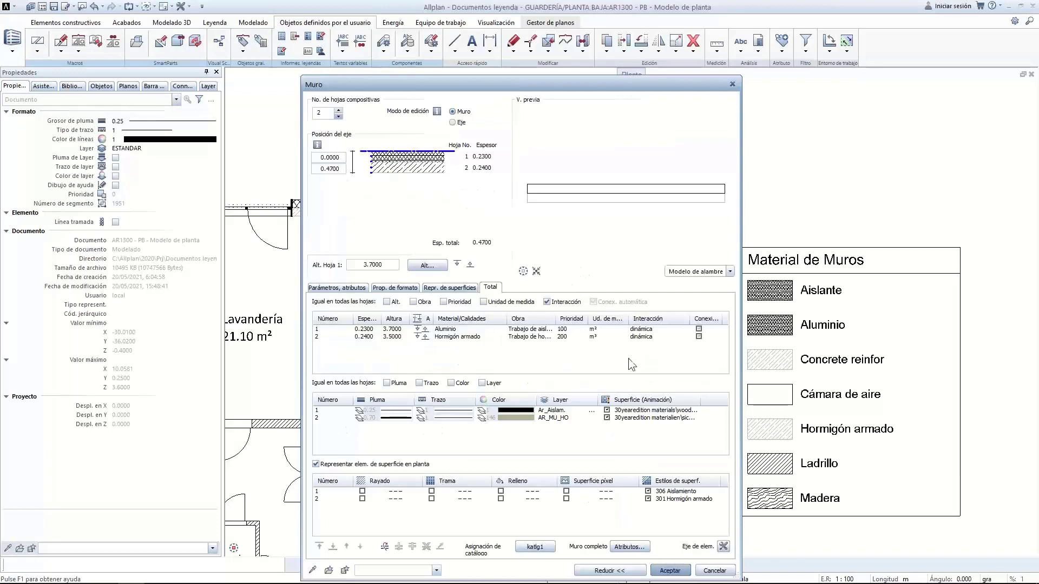
left_click(673, 492)
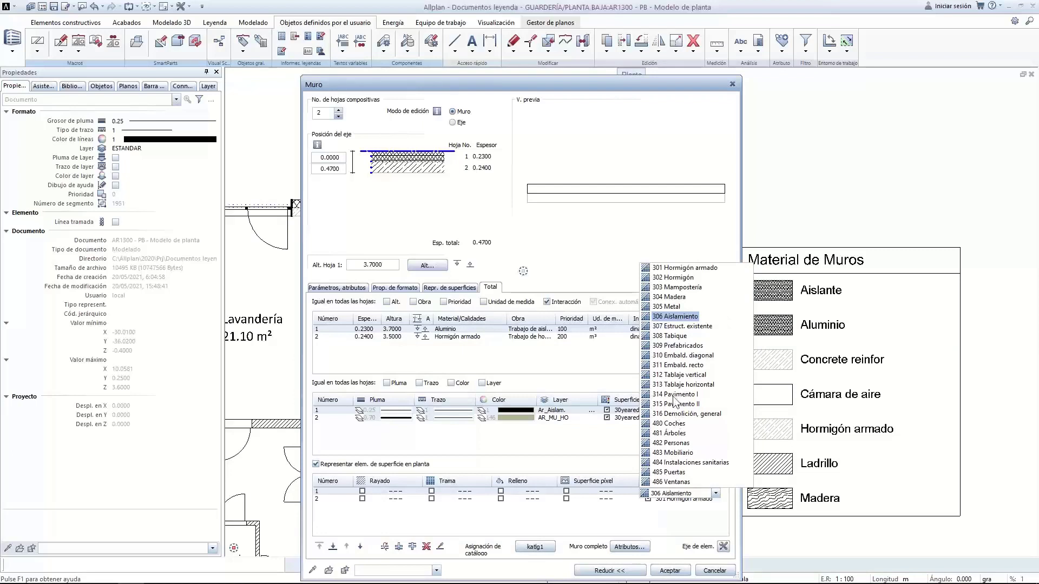
left_click(674, 394)
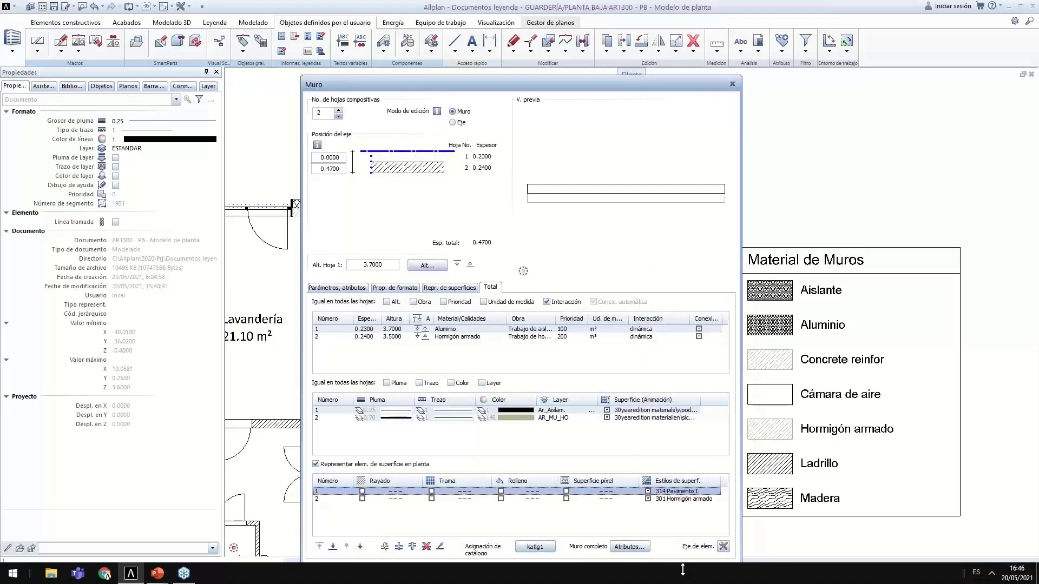
left_click(671, 571)
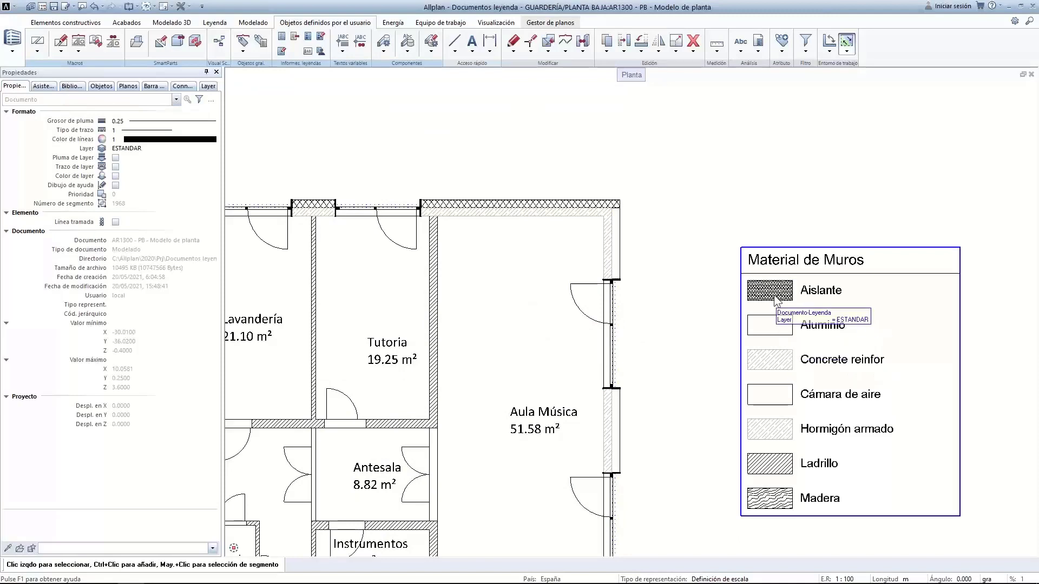
scroll(778, 316, "down", 3)
Preview the plan and legend with the Presentaciones colour-fill representation type
middle_click_drag(766, 280, 731, 172)
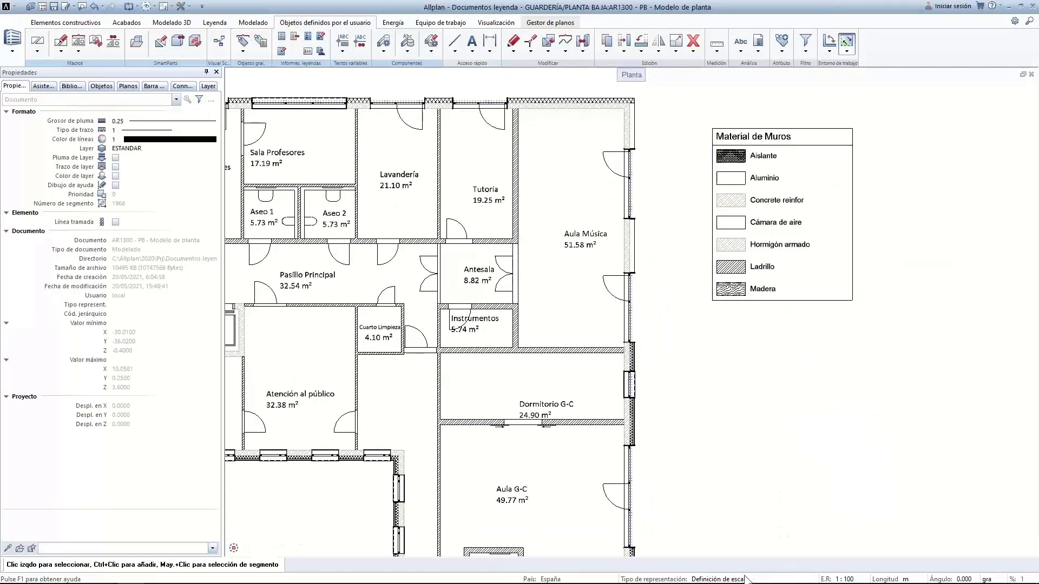
left_click(727, 580)
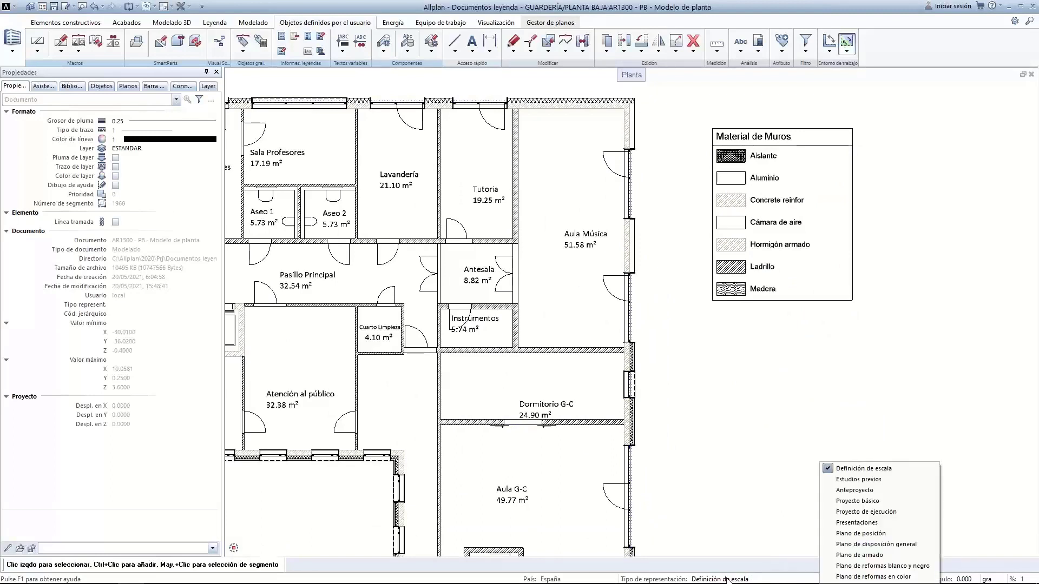
left_click(847, 522)
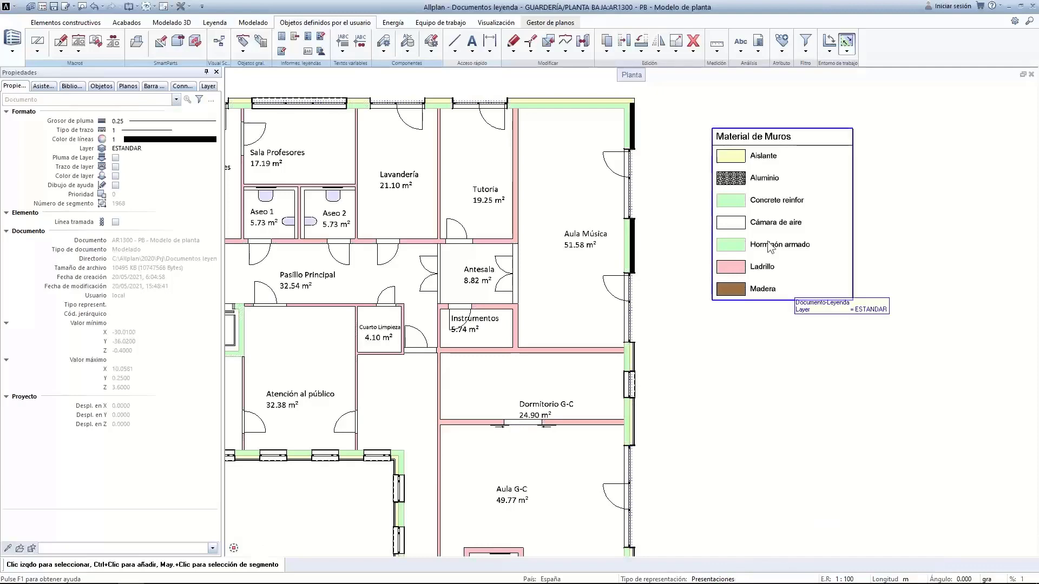
scroll(575, 248, "up", 3)
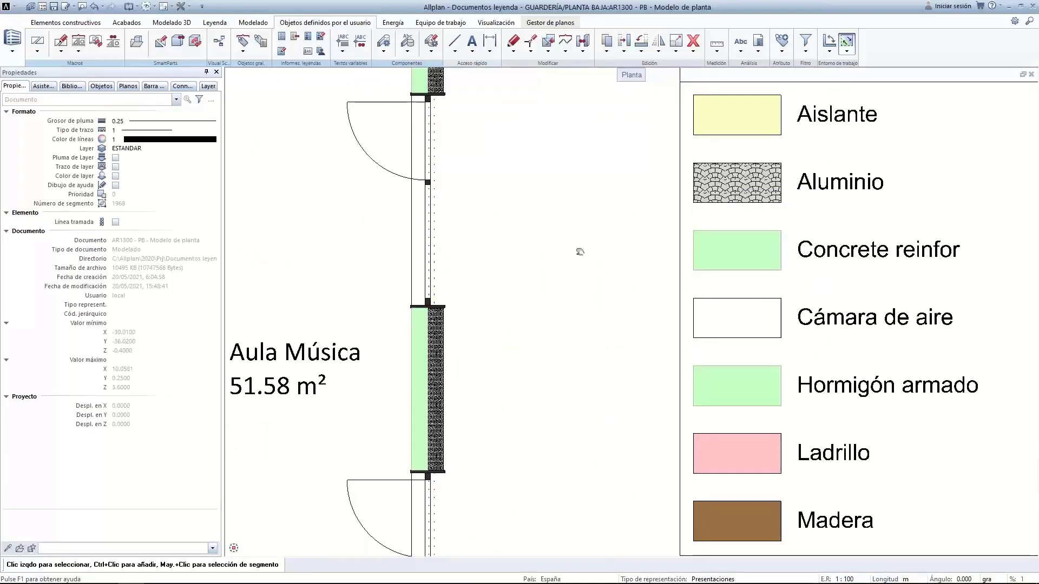
scroll(617, 223, "up", 1)
scroll(618, 223, "down", 5)
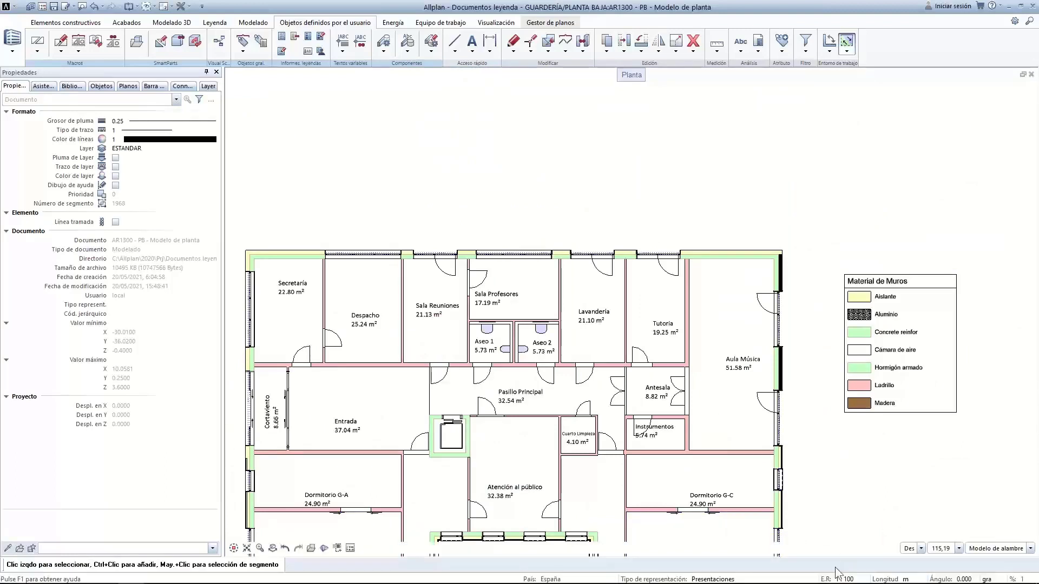
Switch the representation type via Proyecto básico to Proyecto de ejecución, showing hatched walls
left_click(742, 581)
left_click(836, 500)
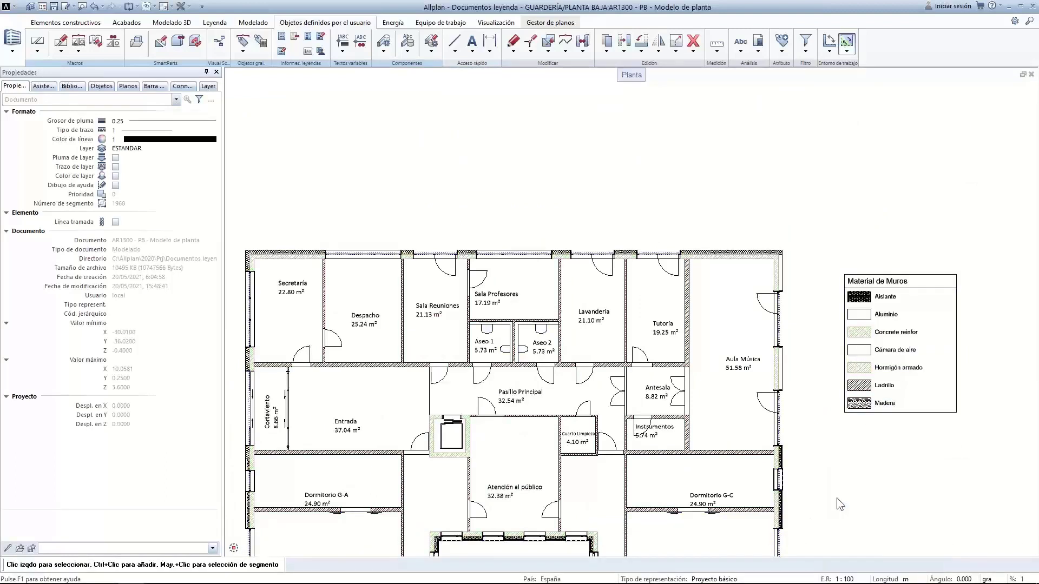
left_click(745, 579)
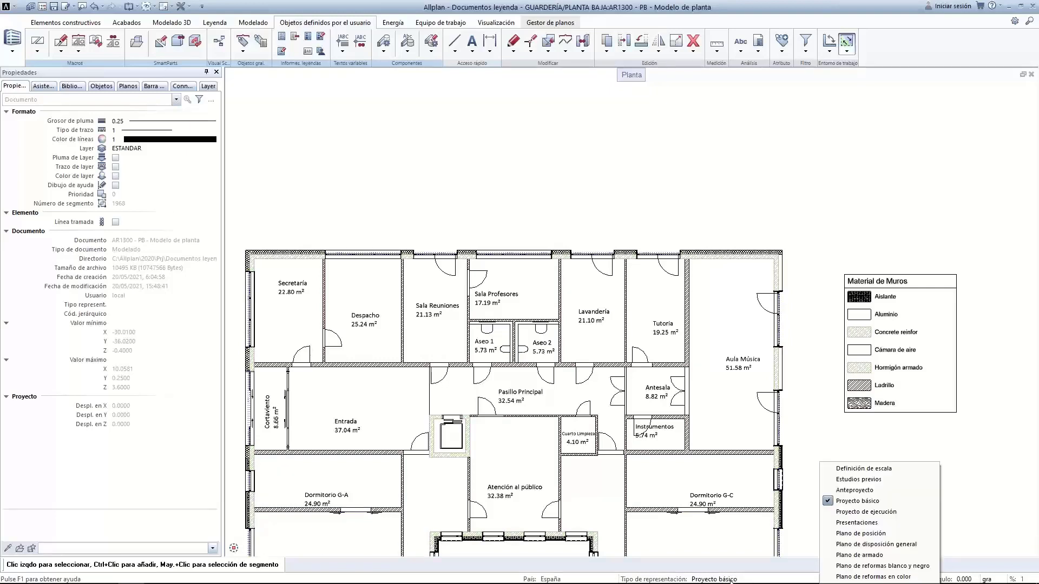
left_click(844, 511)
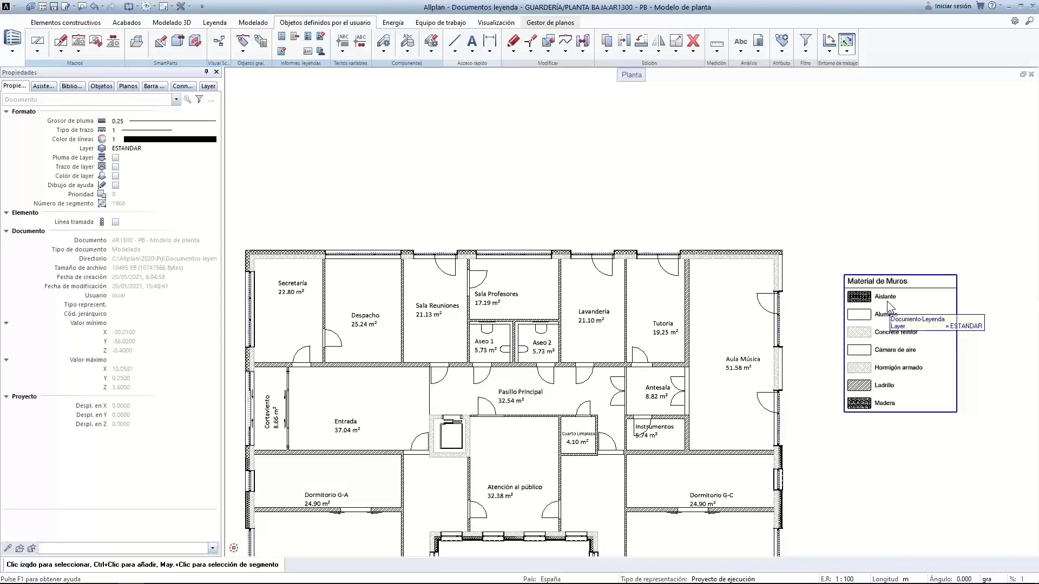
Create a legend from the Material Muros template for the central courtyard walls only
left_click(759, 44)
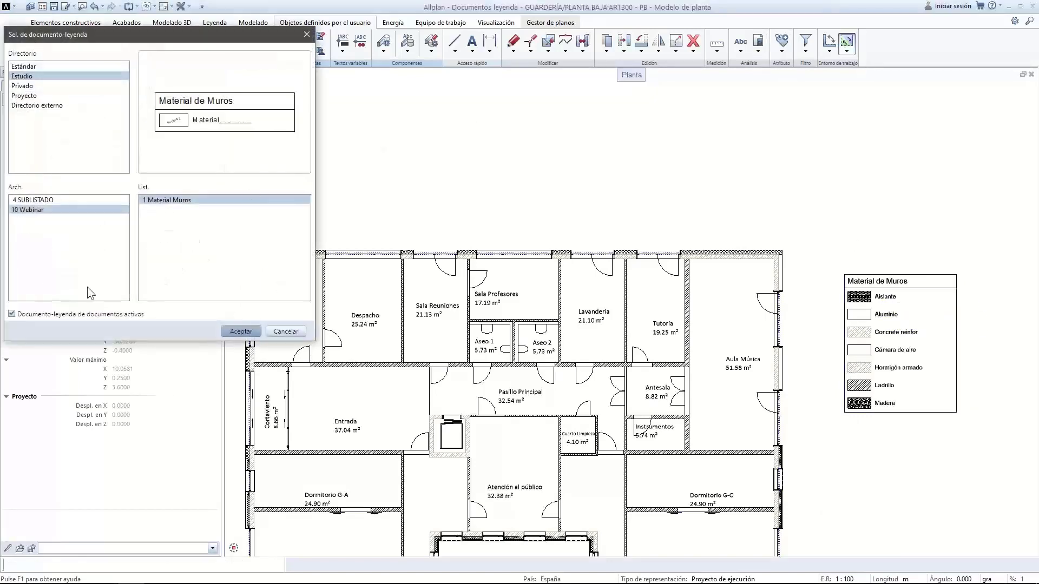
left_click(238, 331)
scroll(622, 384, "down", 3)
middle_click_drag(626, 401, 595, 234)
left_click_drag(508, 265, 591, 323)
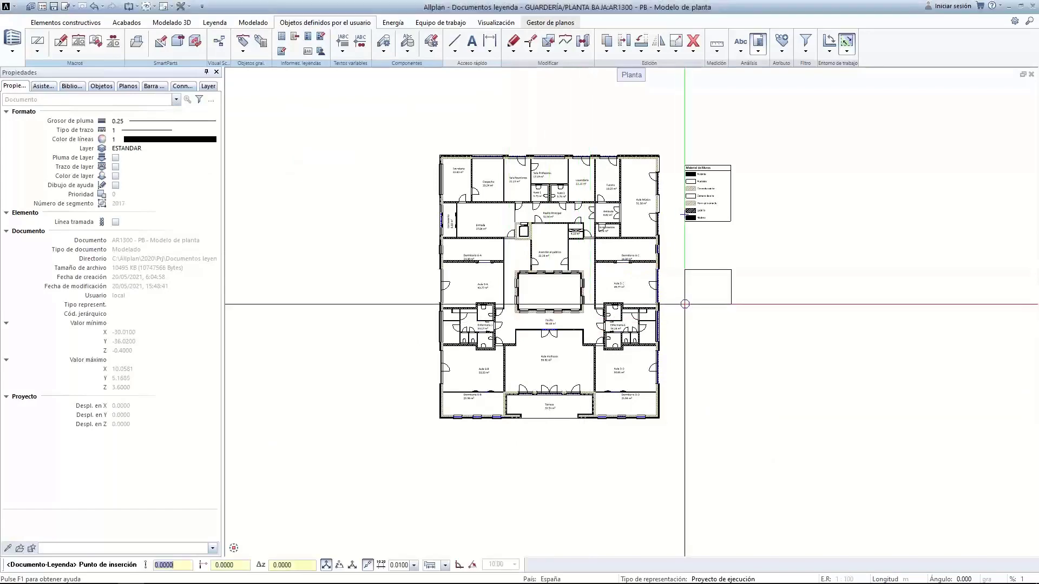
Bring the lower legend into view and try moving its title line, then cancel the move
scroll(707, 297, "up", 4)
scroll(708, 297, "up", 3)
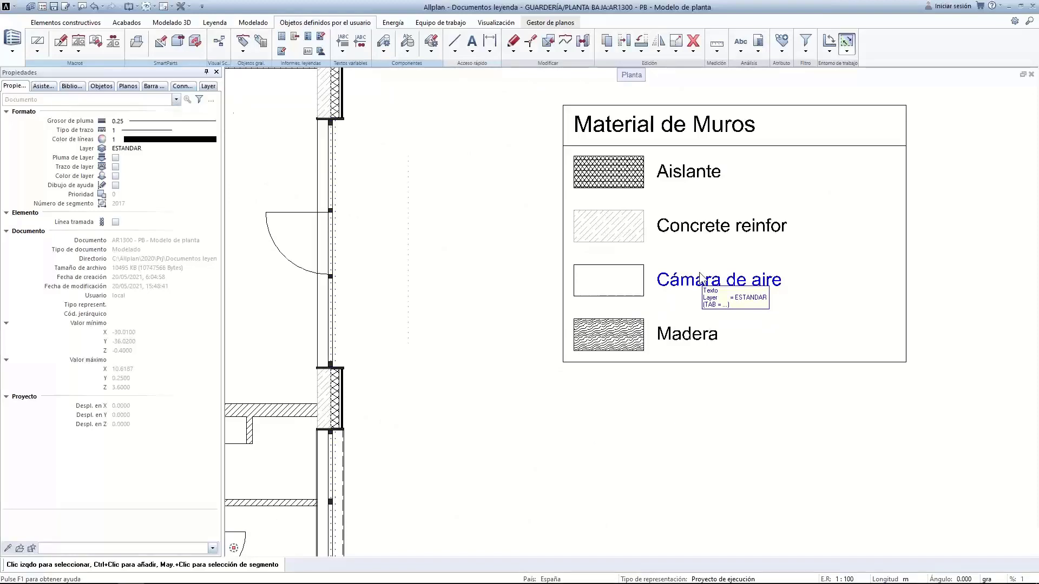
scroll(699, 274, "down", 4)
middle_click_drag(687, 186, 669, 405)
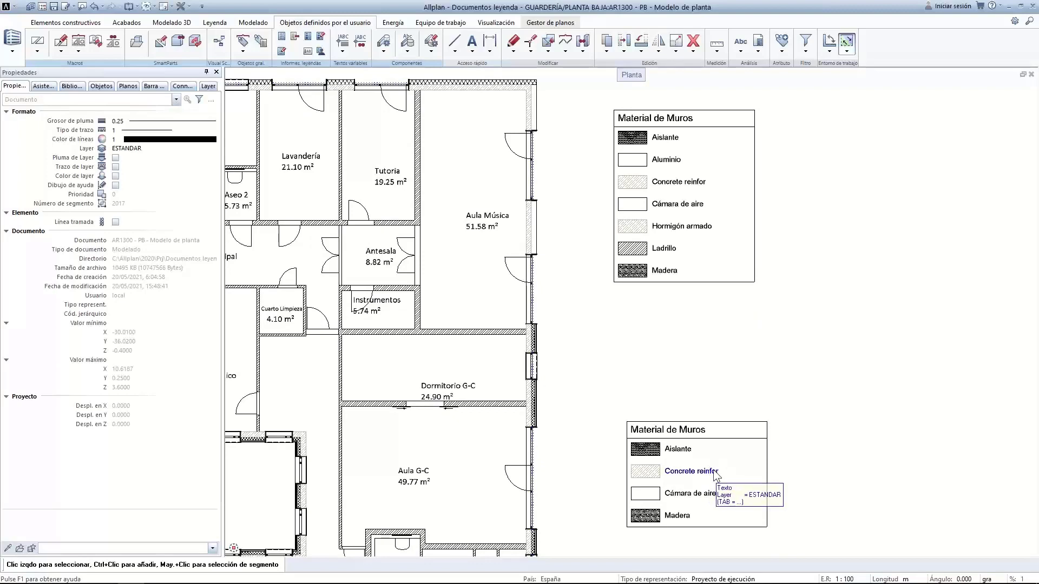
left_click(719, 438)
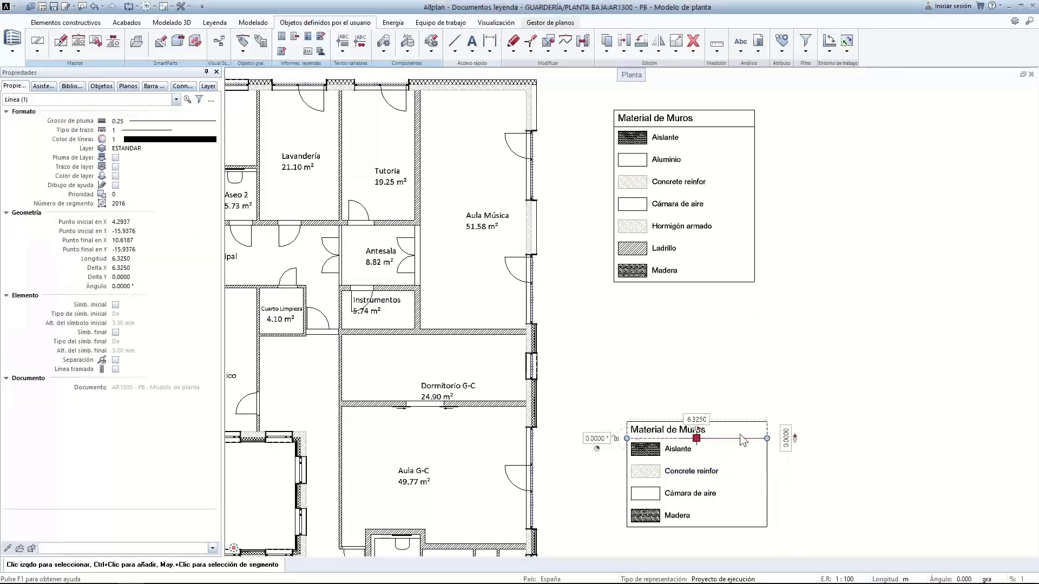
left_click(710, 358)
left_click_drag(805, 446, 795, 488)
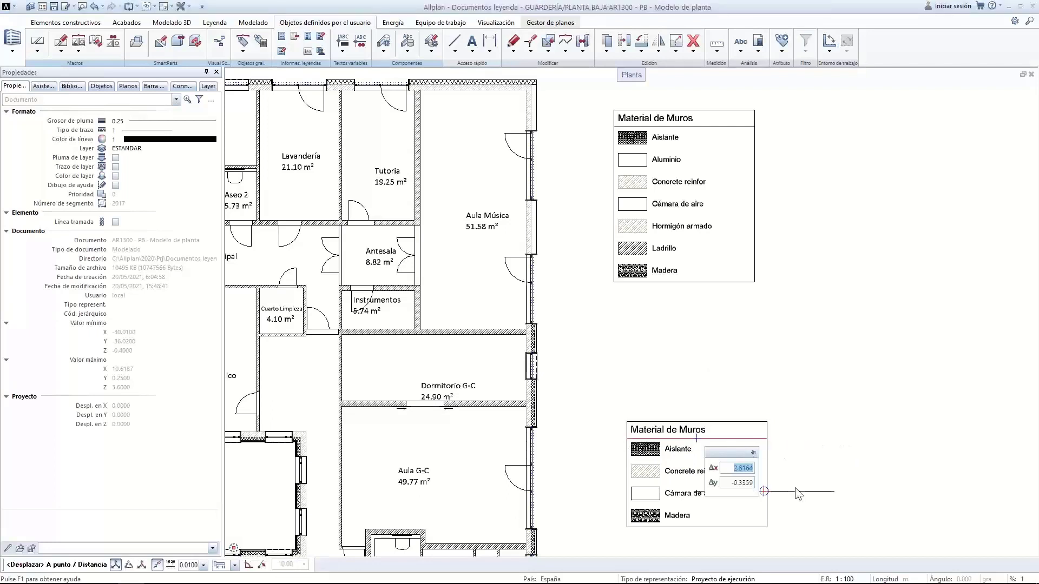
key("Escape")
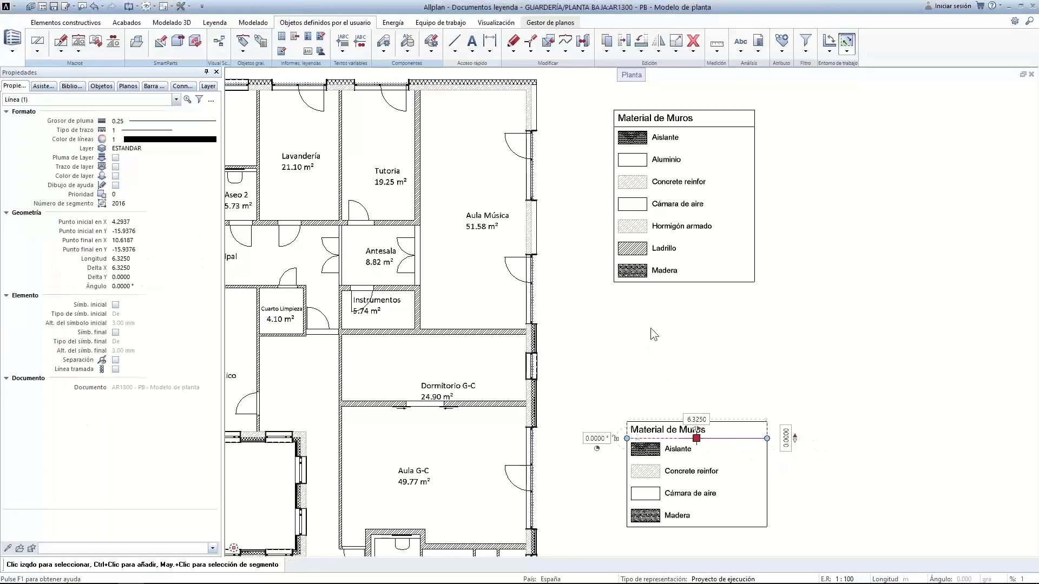
key("Escape")
key("Escape")
Close the drawing file structure and delete both Material de Muros legends from the plan
double_click(591, 99)
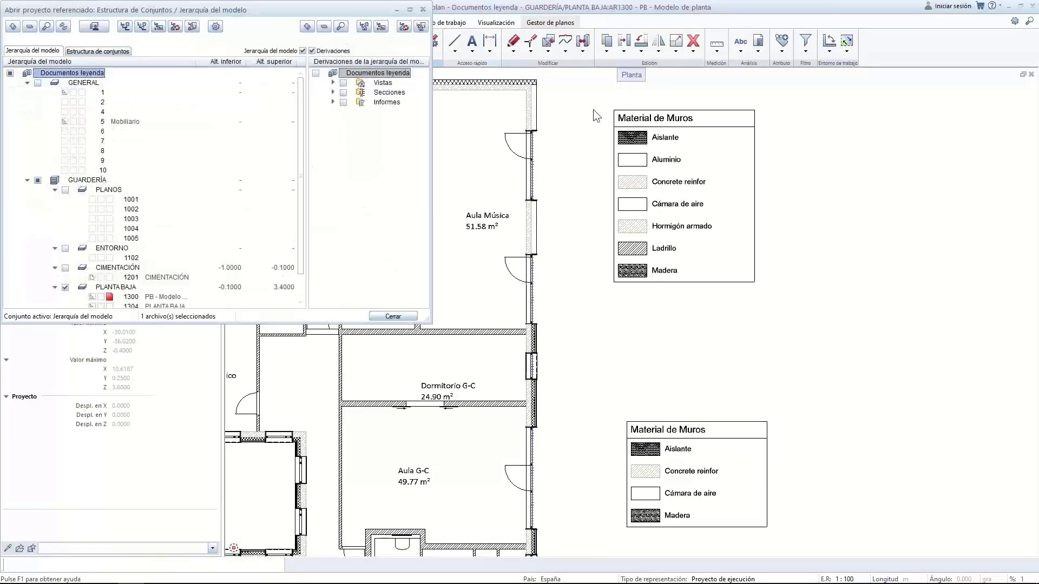
left_click(392, 315)
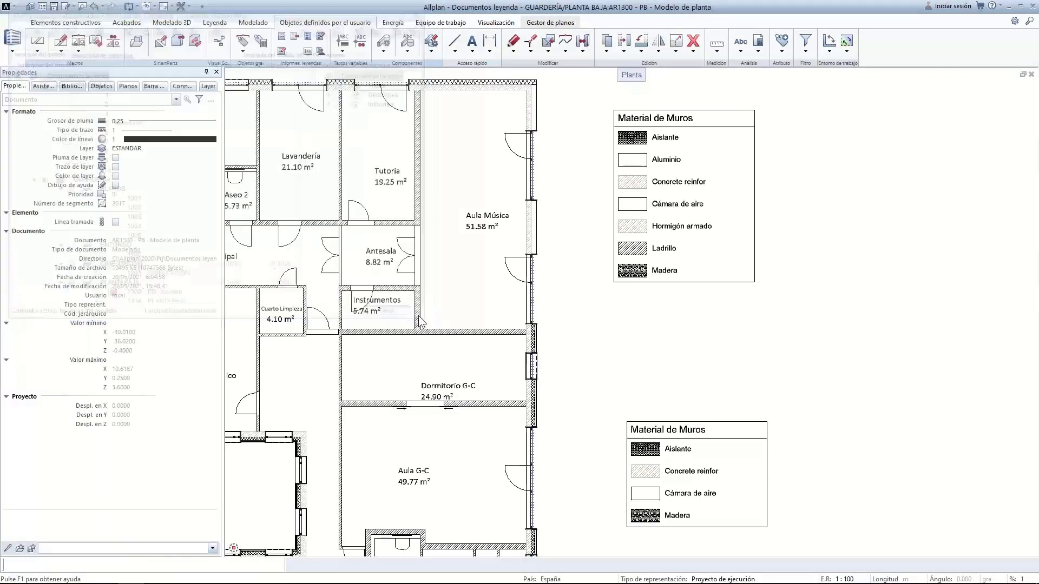
left_click_drag(581, 92, 819, 552)
key("Delete")
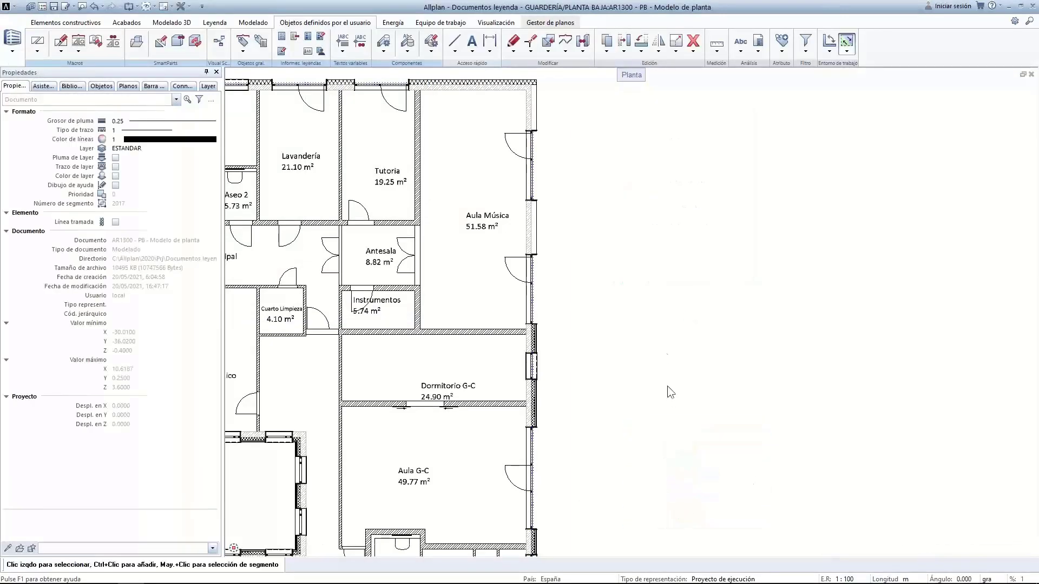
scroll(662, 333, "down", 5)
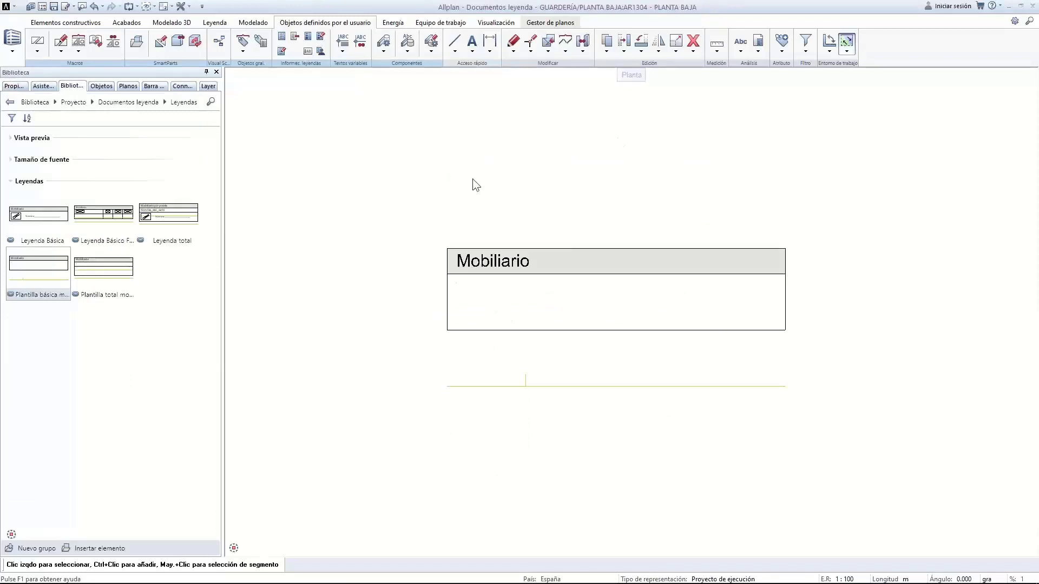
Inspect the PLANTA BAJA furniture symbols in a 3D perspective view opened with F4
scroll(454, 216, "down", 3)
scroll(438, 203, "down", 3)
middle_click_drag(498, 240, 724, 357)
scroll(654, 330, "up", 2)
middle_click_drag(609, 324, 655, 309)
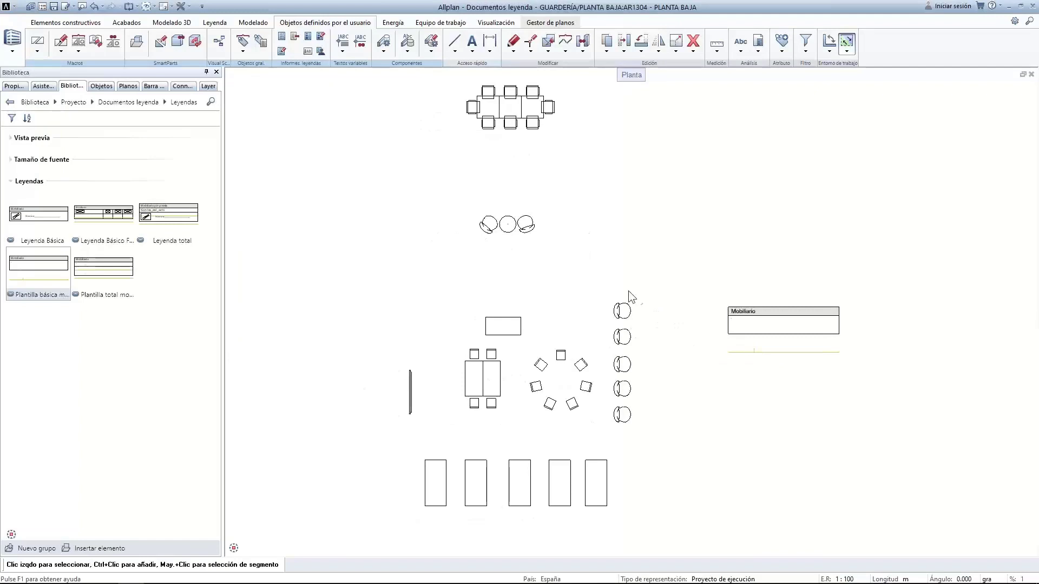
key("F4")
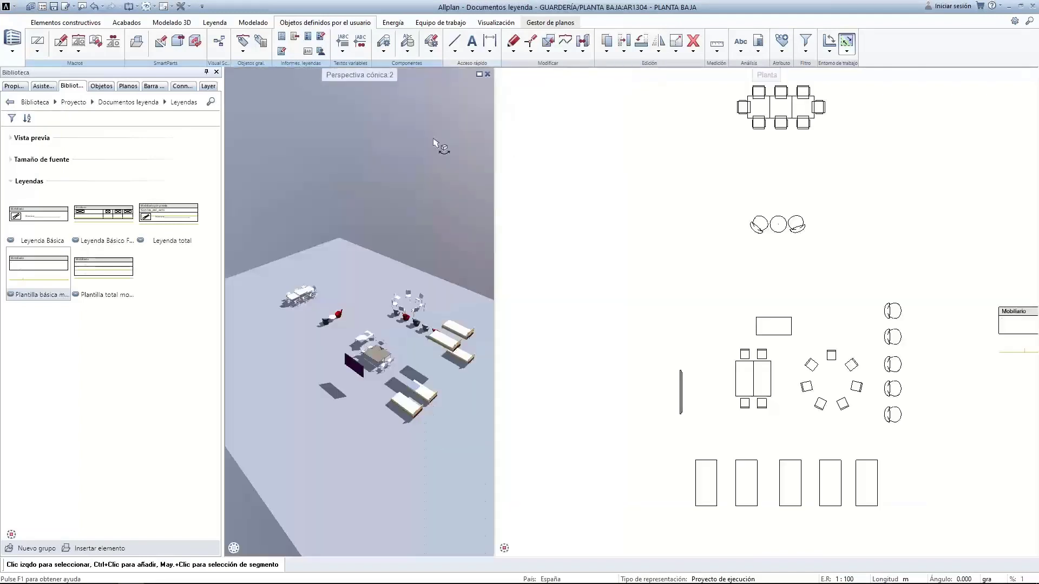
mouse_move(408, 305)
left_mouse_down()
mouse_move(431, 424)
mouse_move(424, 498)
mouse_move(397, 316)
left_mouse_up()
scroll(682, 235, "down", 1)
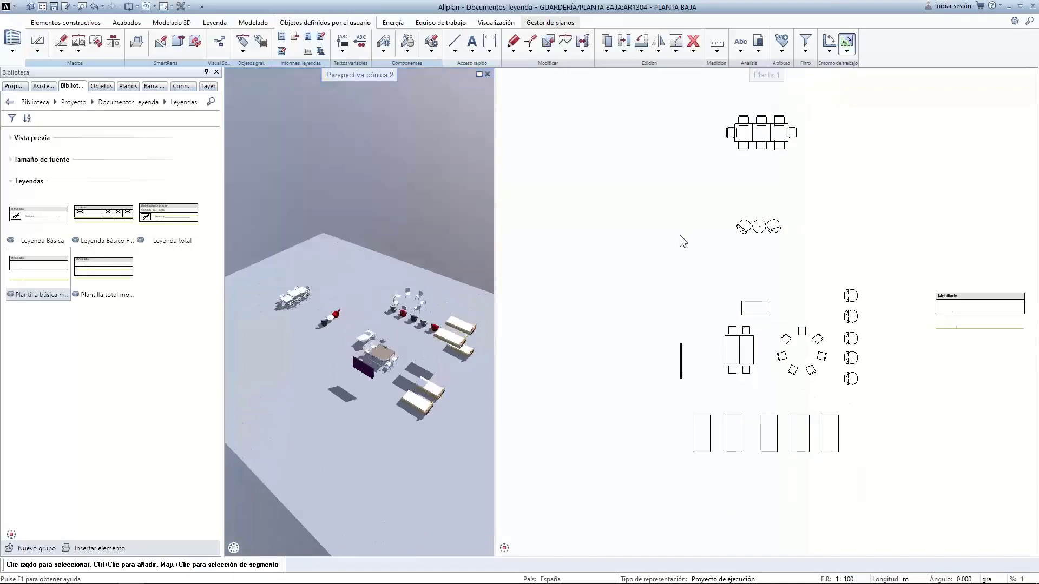
left_click(487, 74)
Zoom in on the empty Mobiliario legend beside the furniture plan
middle_click_drag(534, 294, 452, 324)
scroll(443, 299, "up", 1)
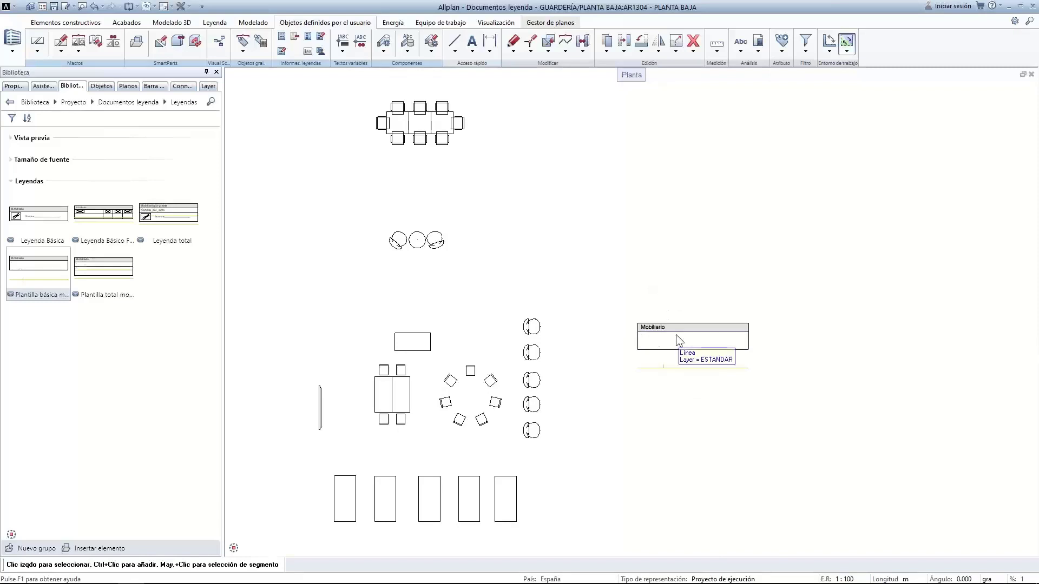
scroll(675, 335, "up", 1)
scroll(674, 336, "down", 1)
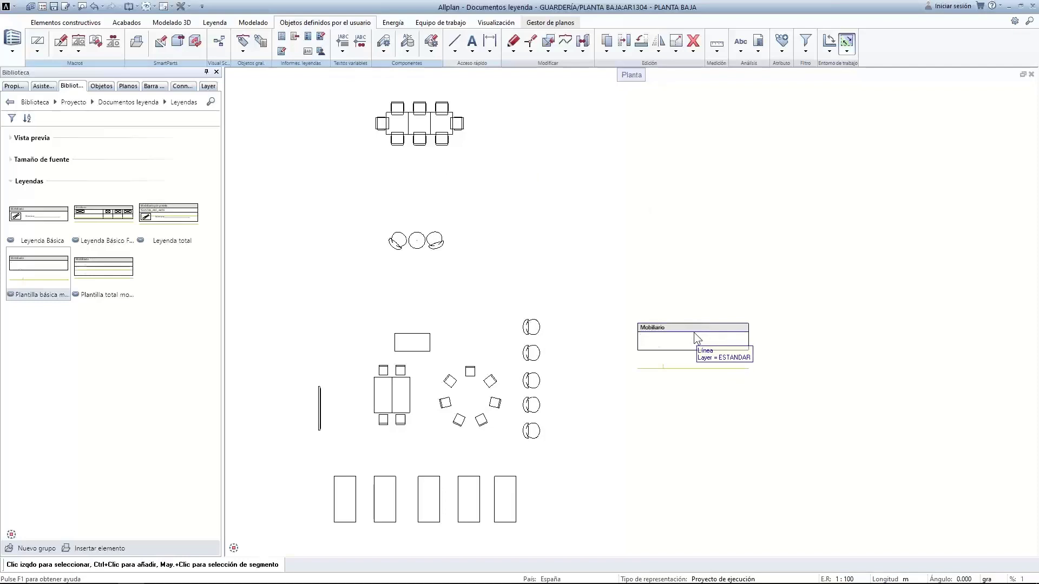
scroll(703, 338, "up", 3)
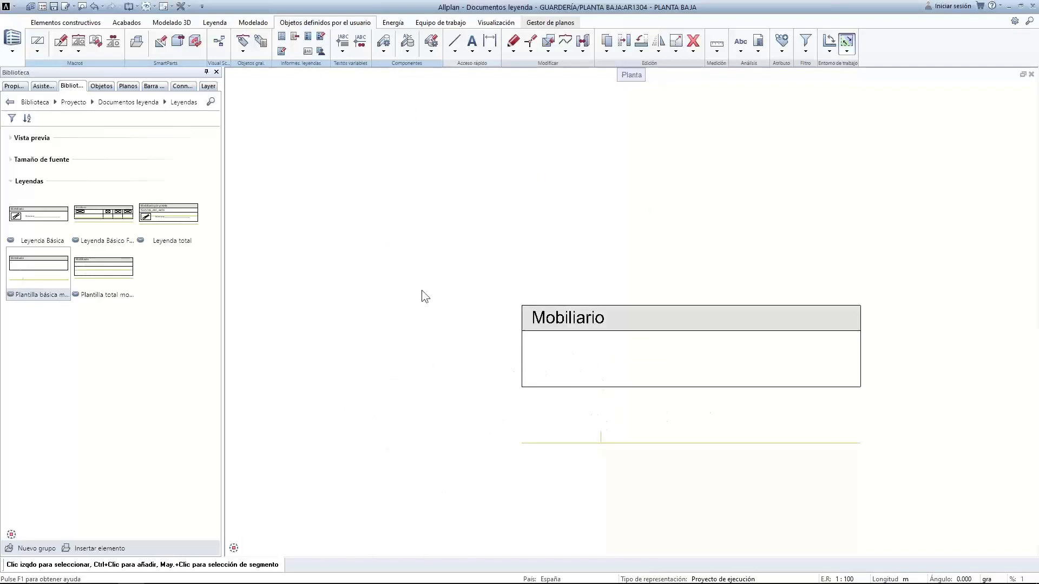
Start defining cell 1 of the Mobiliario legend and open its graphic cell (Gráf.) settings
left_click(308, 51)
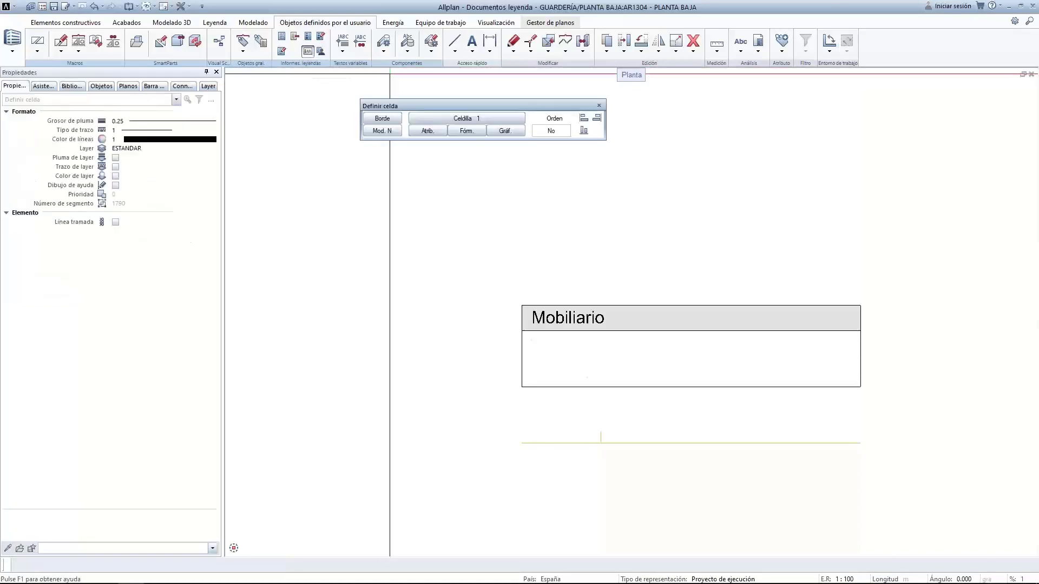
left_click_drag(546, 107, 724, 149)
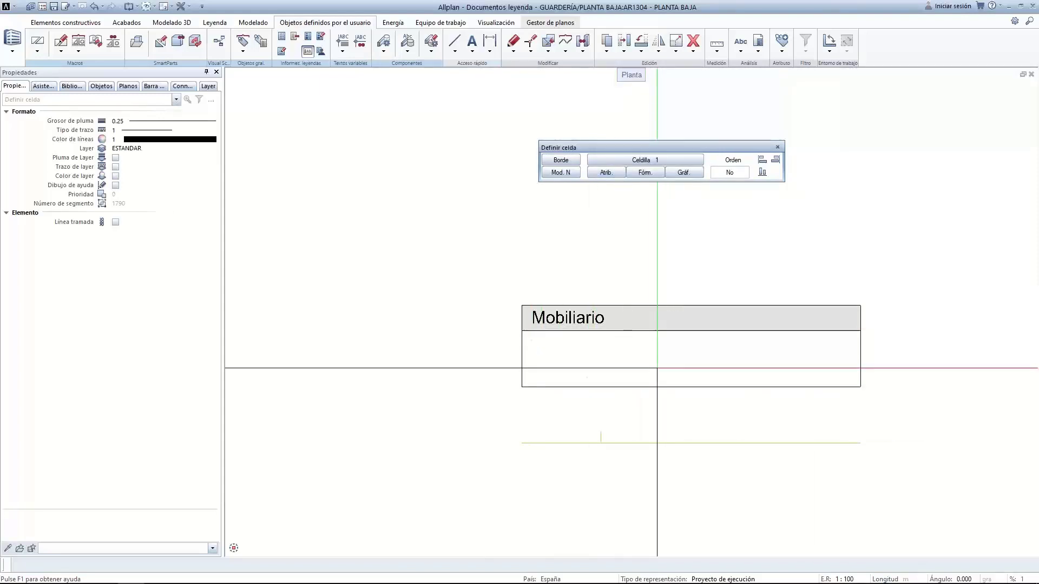
left_click(574, 173)
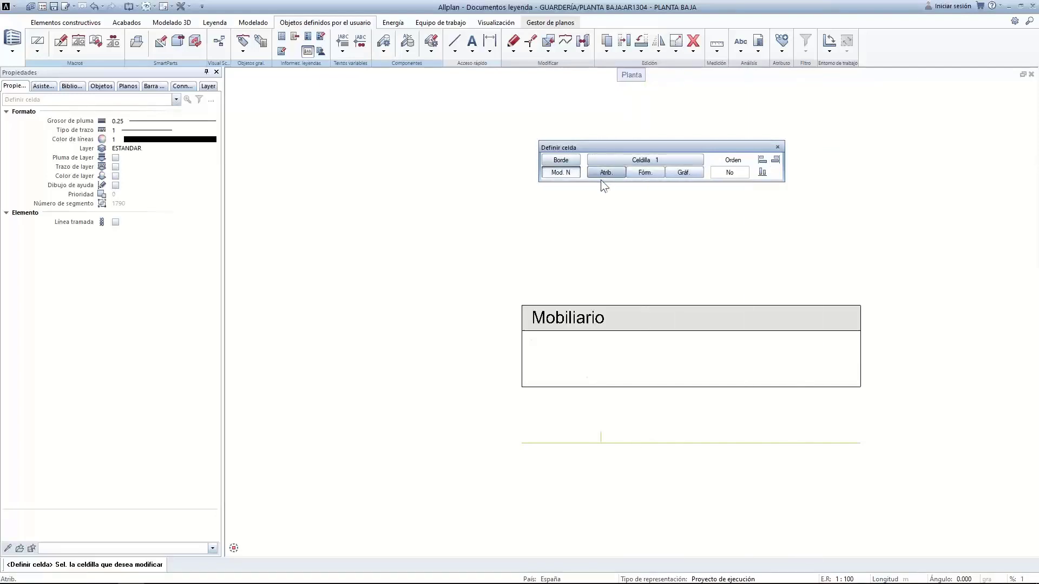
left_click(626, 158)
left_click(625, 158)
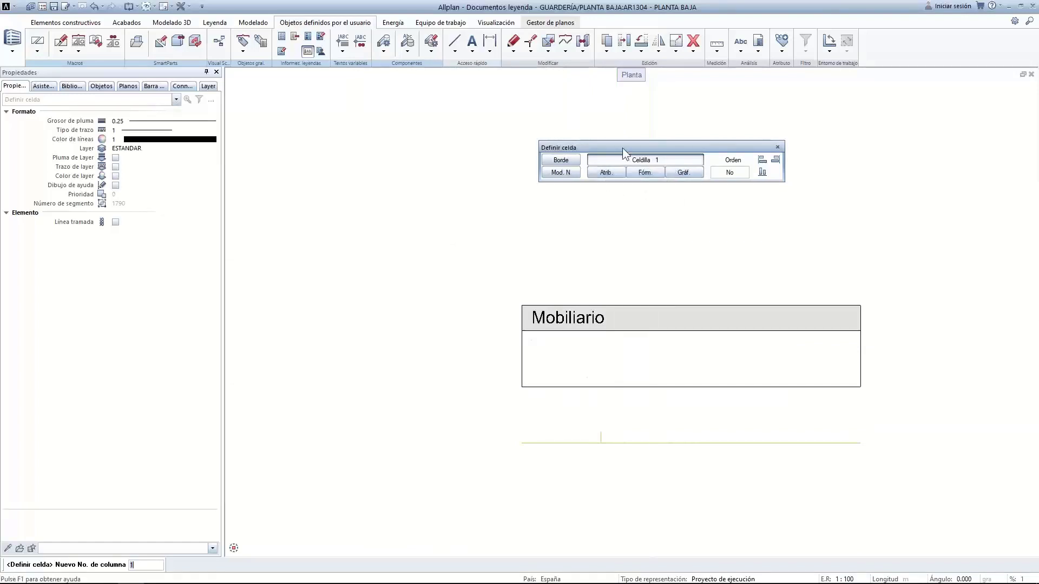
left_click(684, 173)
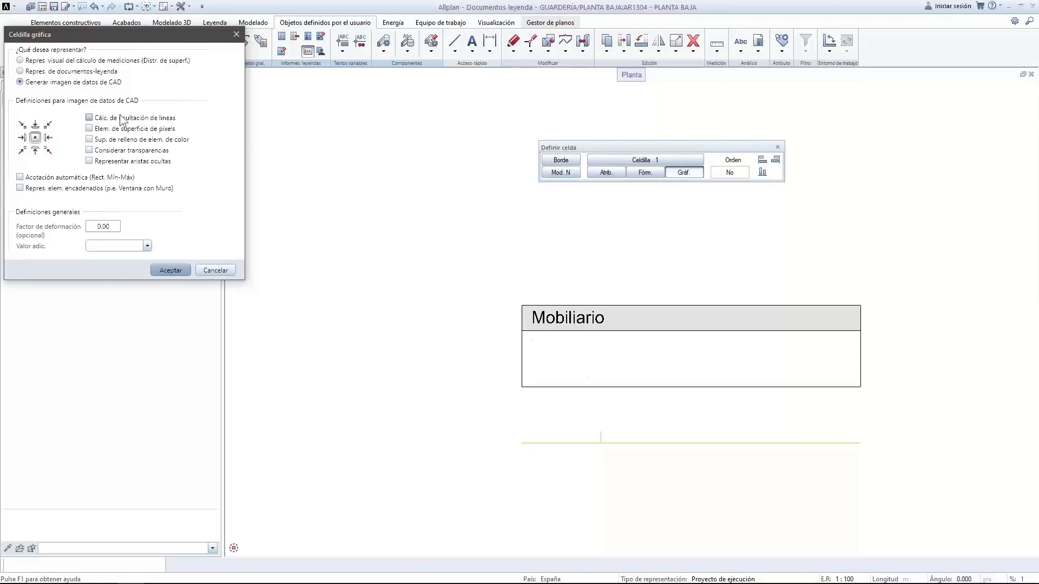
Enable hidden-line calculation and colour fill surfaces, then draw graphic cell 1 as a box in the table
left_click(90, 118)
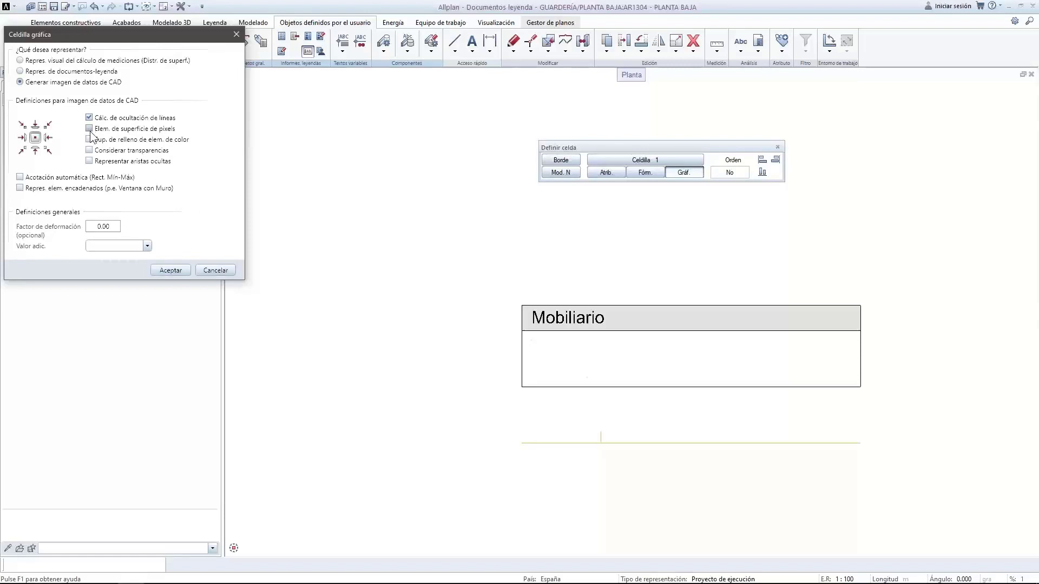
left_click(91, 142)
left_click(177, 268)
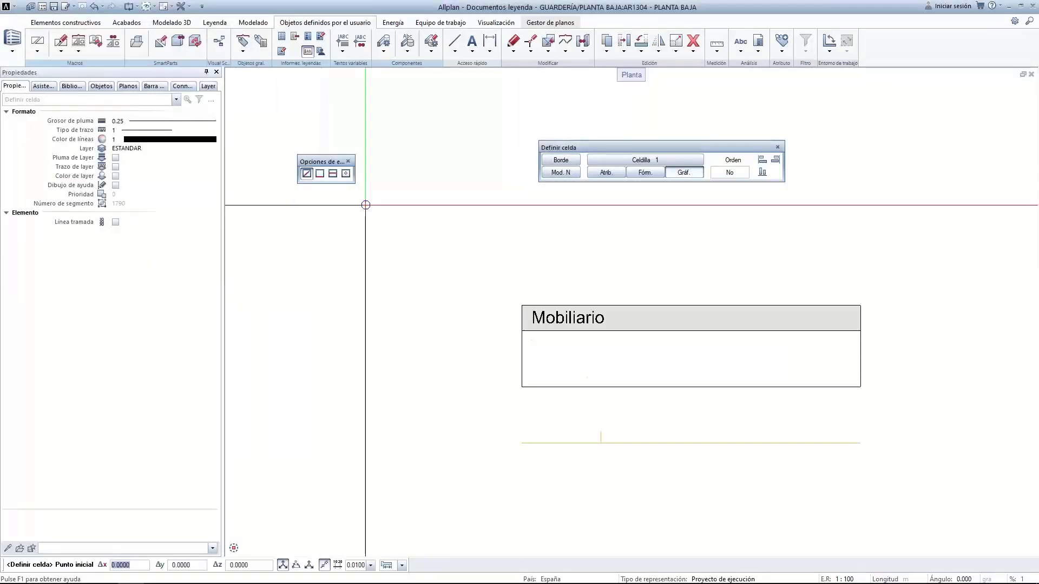
left_click(520, 327)
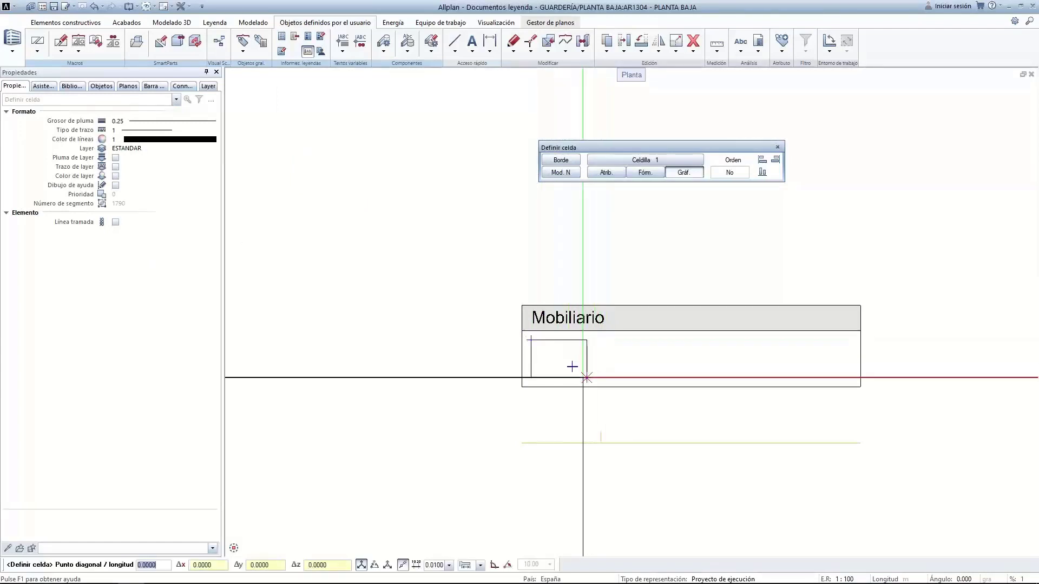
left_click(586, 377)
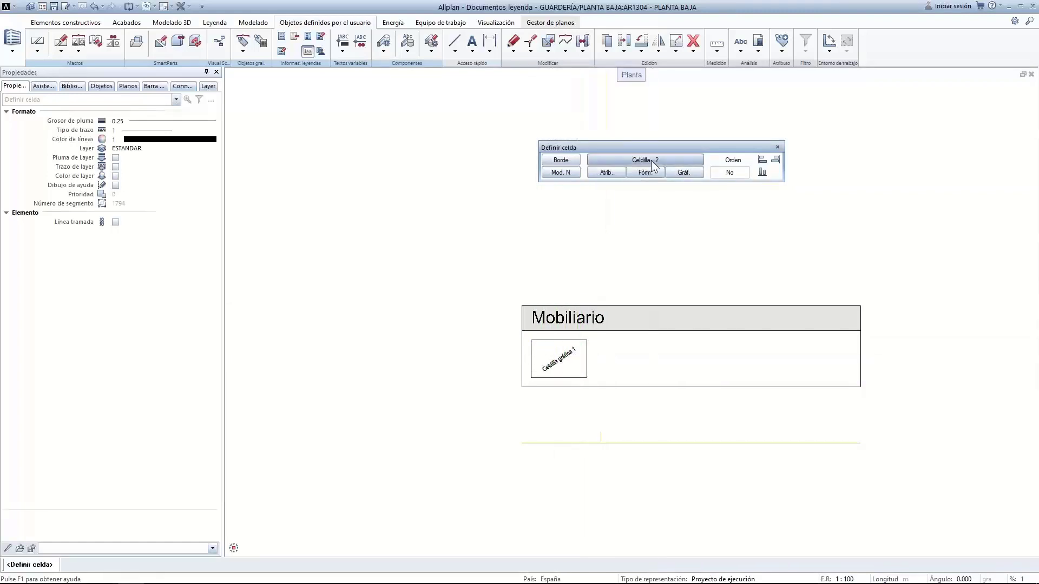
Assign the Arquitectura - General > Nombre attribute to cell 2
left_click(618, 176)
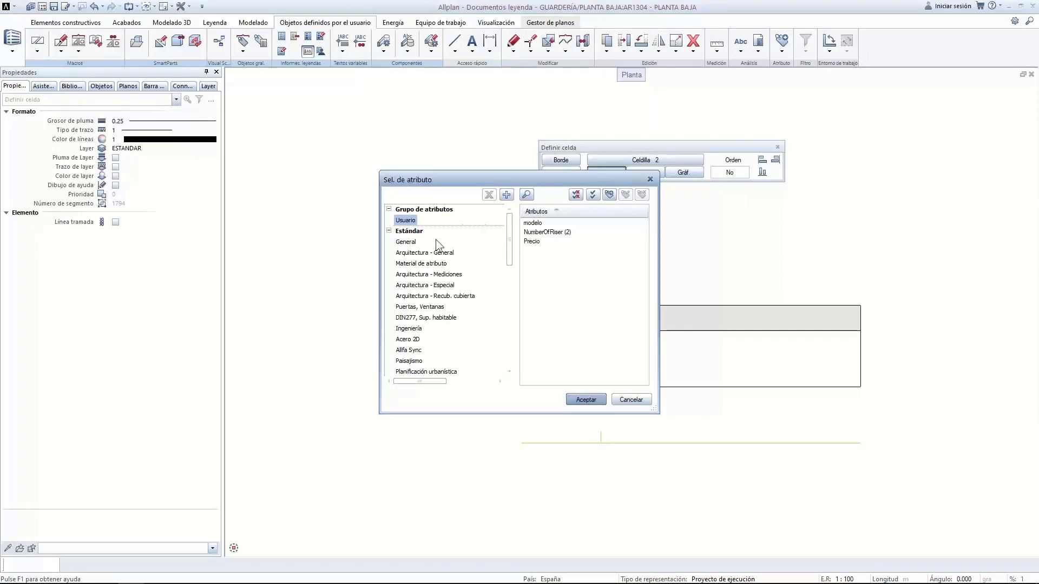
left_click_drag(508, 248, 508, 255)
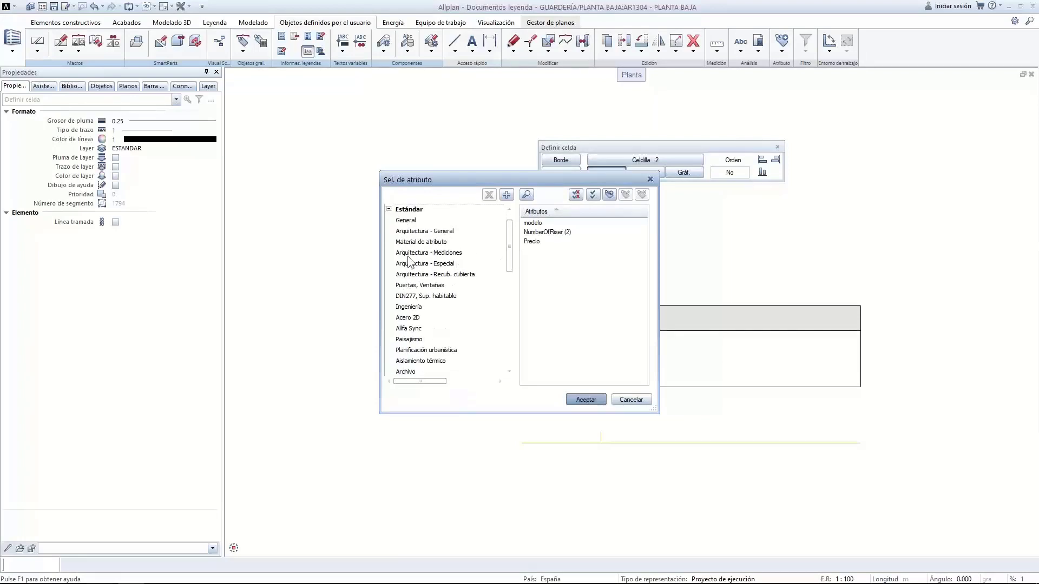
left_click(410, 231)
scroll(556, 300, "down", 4)
left_click(533, 270)
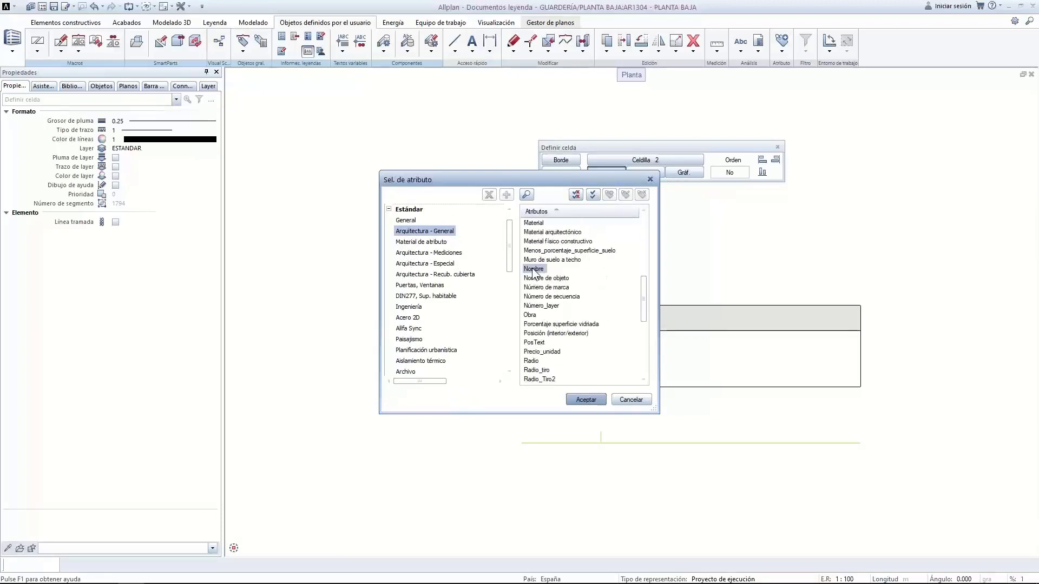
left_click(584, 400)
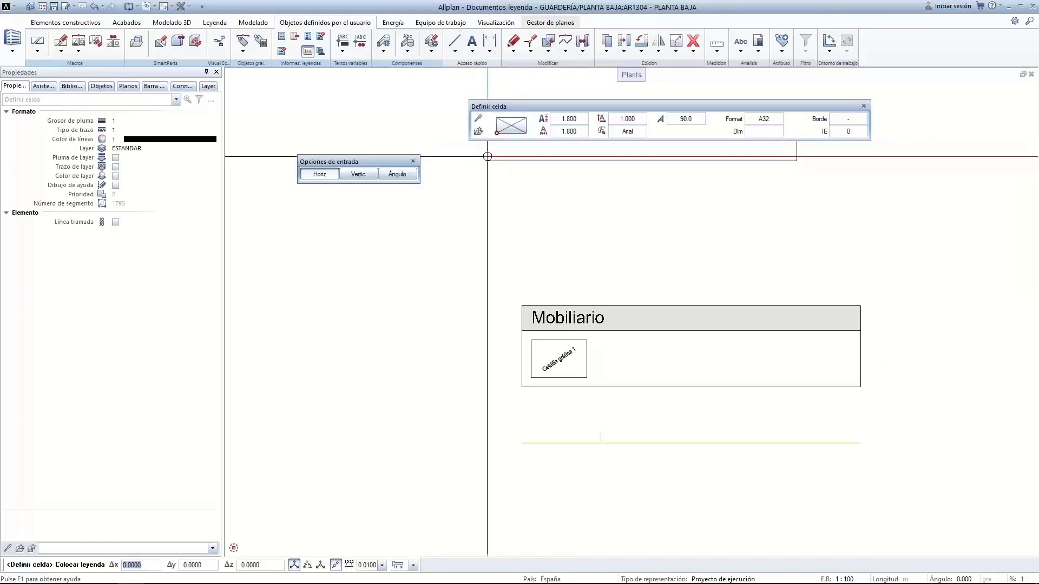
Anchor the Nombre text cell at left-middle and select its A32 text format for editing
key("Escape")
left_click(496, 125)
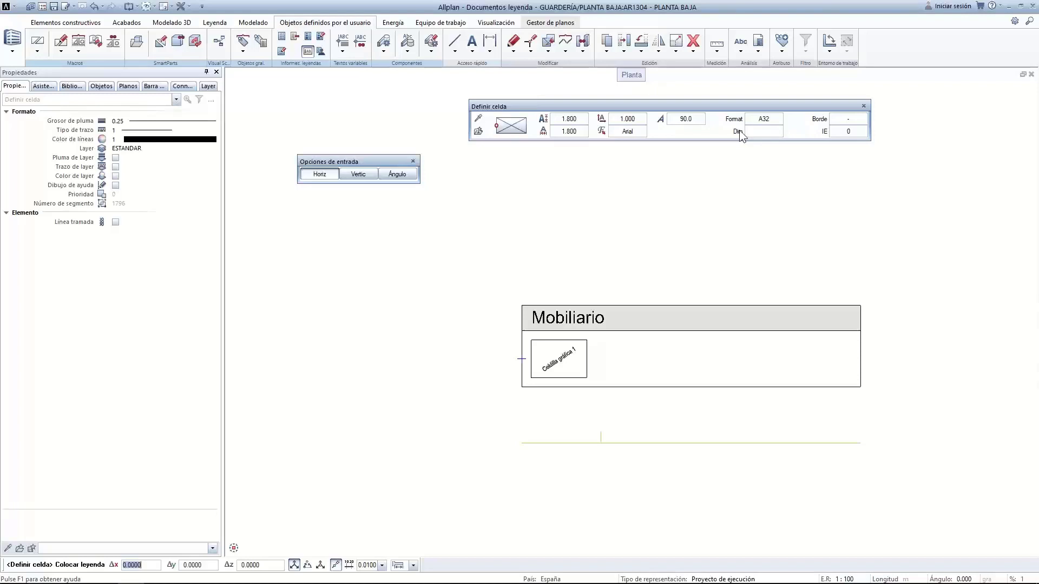
left_click(772, 120)
left_click(770, 119)
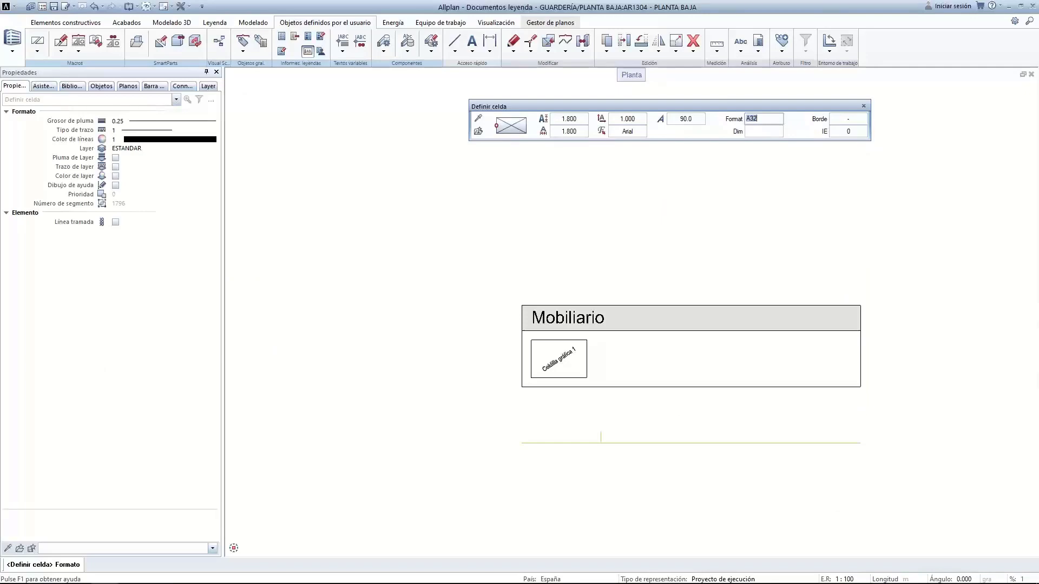
key("F1")
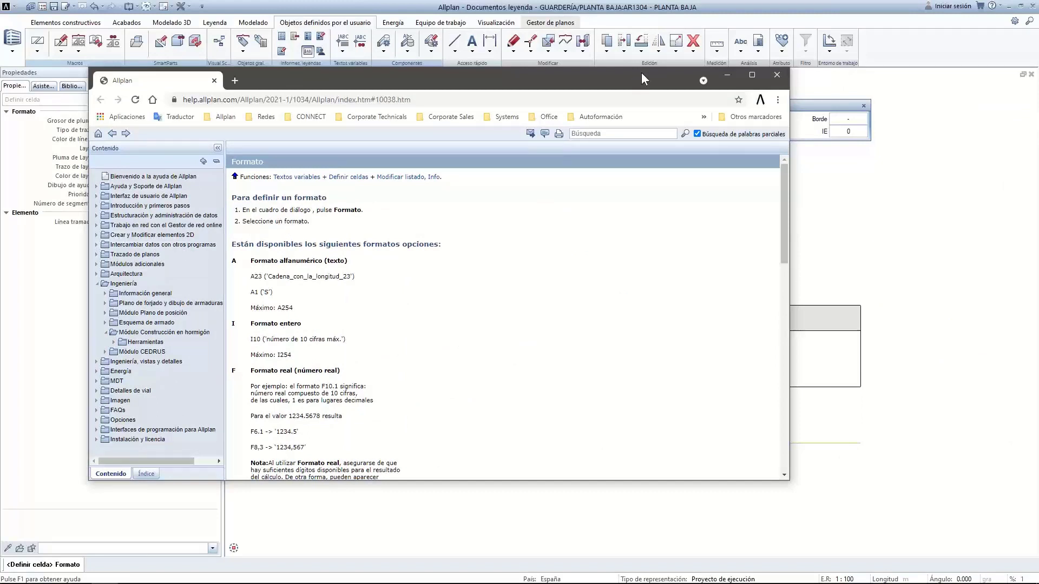
left_click_drag(641, 73, 652, 47)
scroll(330, 313, "down", 4)
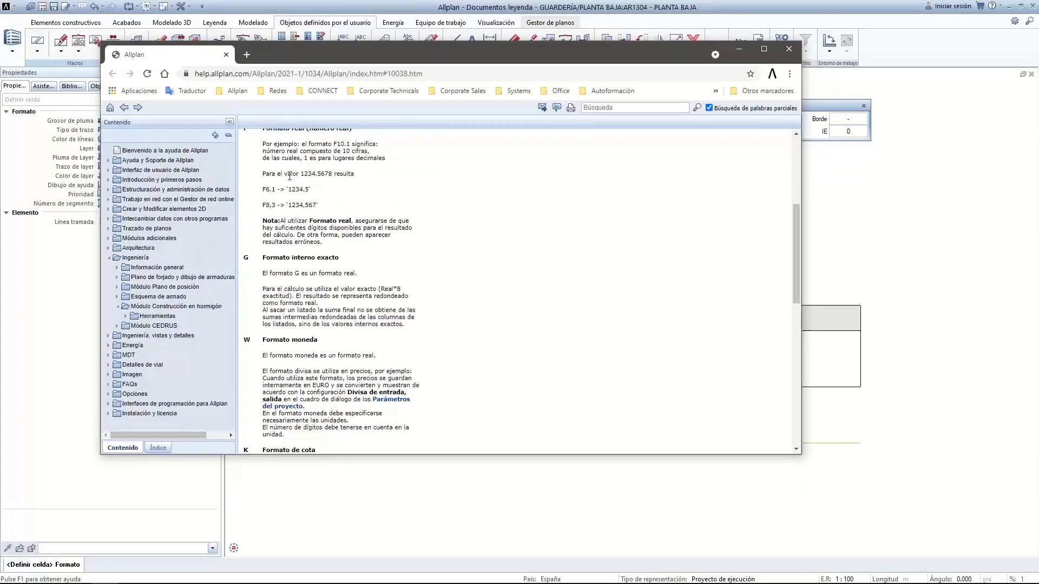
scroll(341, 277, "up", 4)
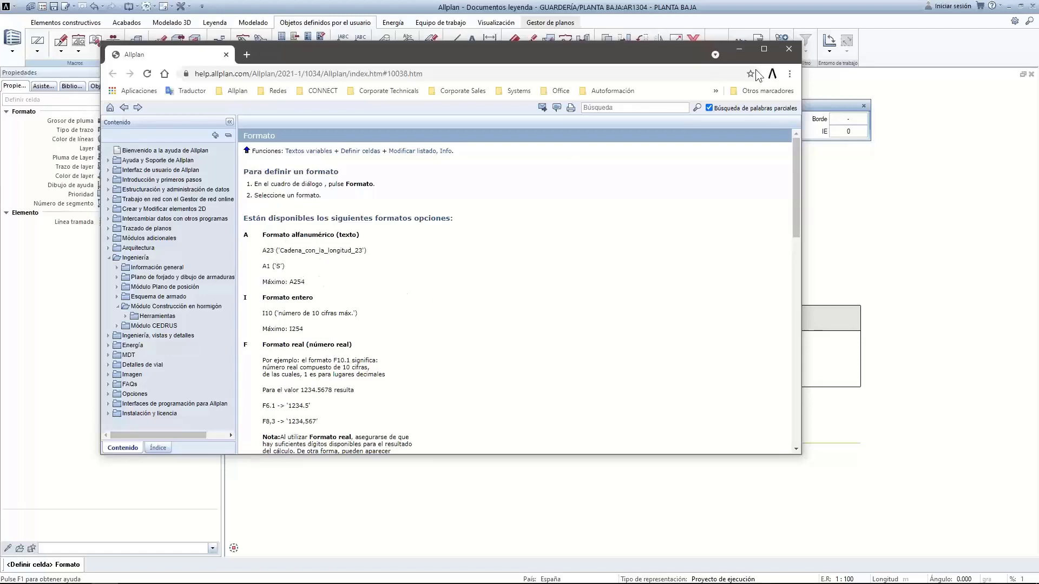
left_click(788, 48)
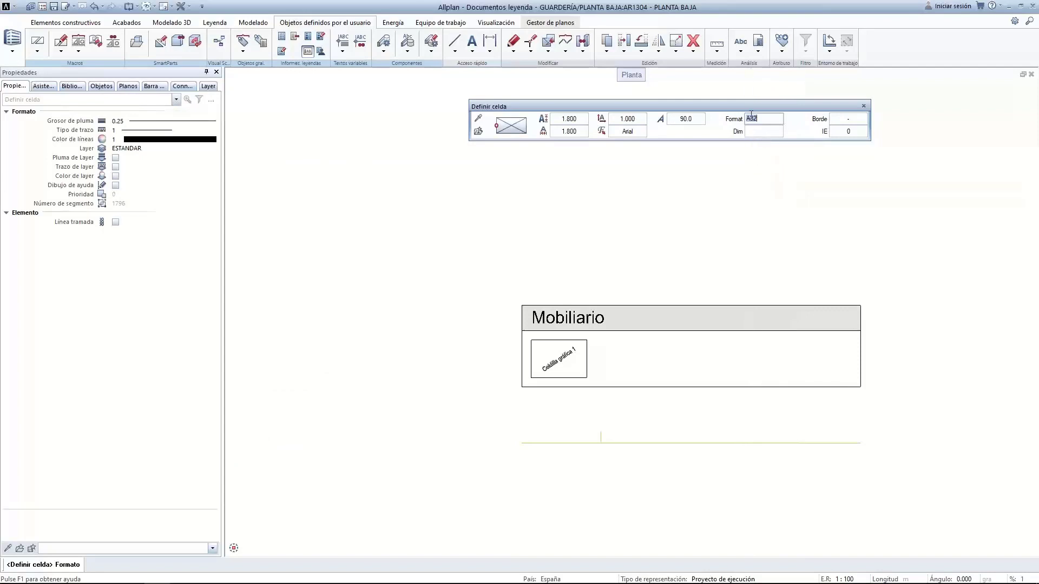
Change the Nombre cell format to A20, keep height 1.800, and place it right of the graphic cell
left_click(758, 118)
type("A2")
left_click(769, 132)
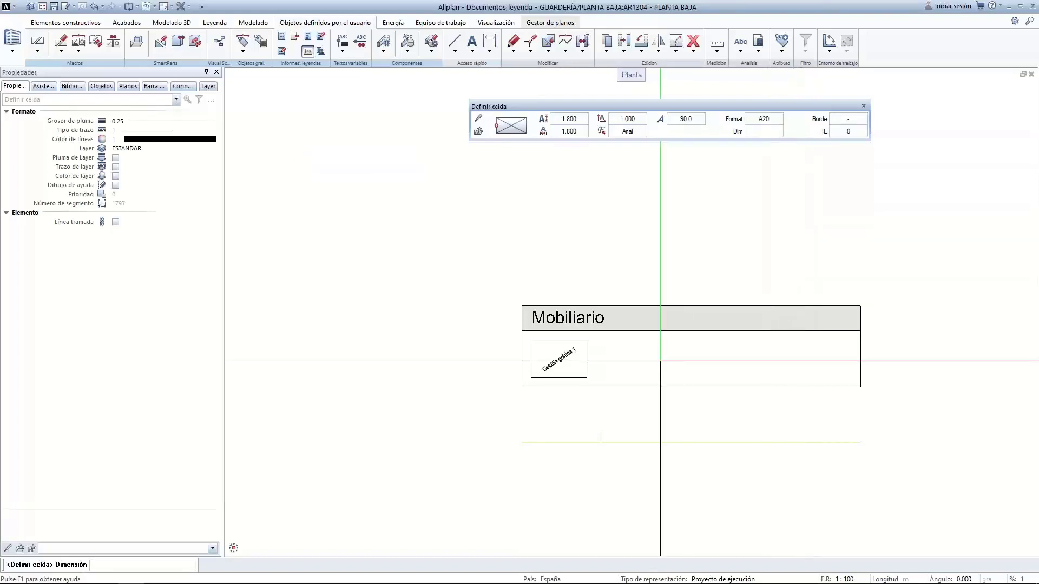
left_click(572, 120)
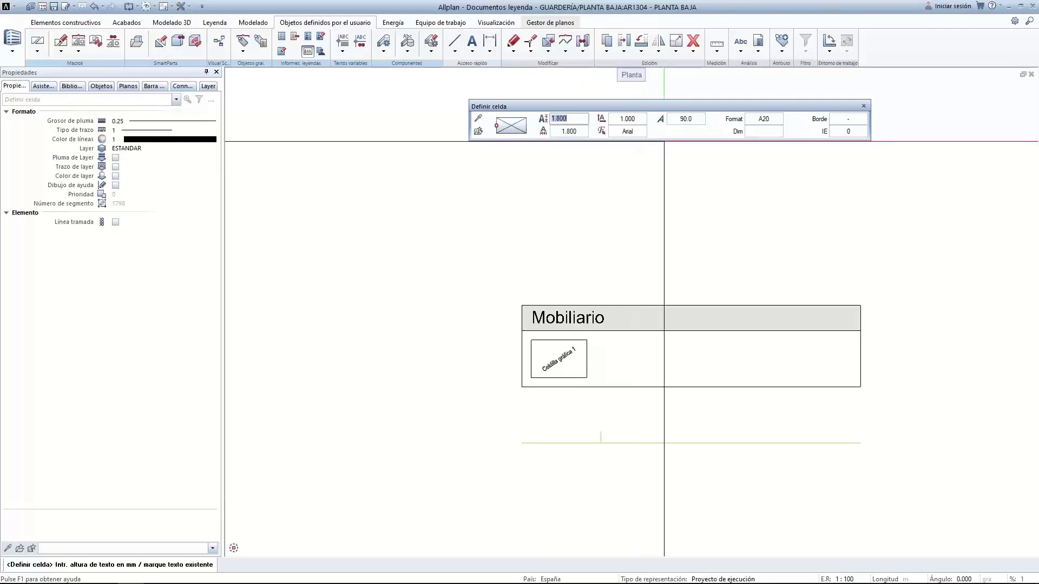
key("Return")
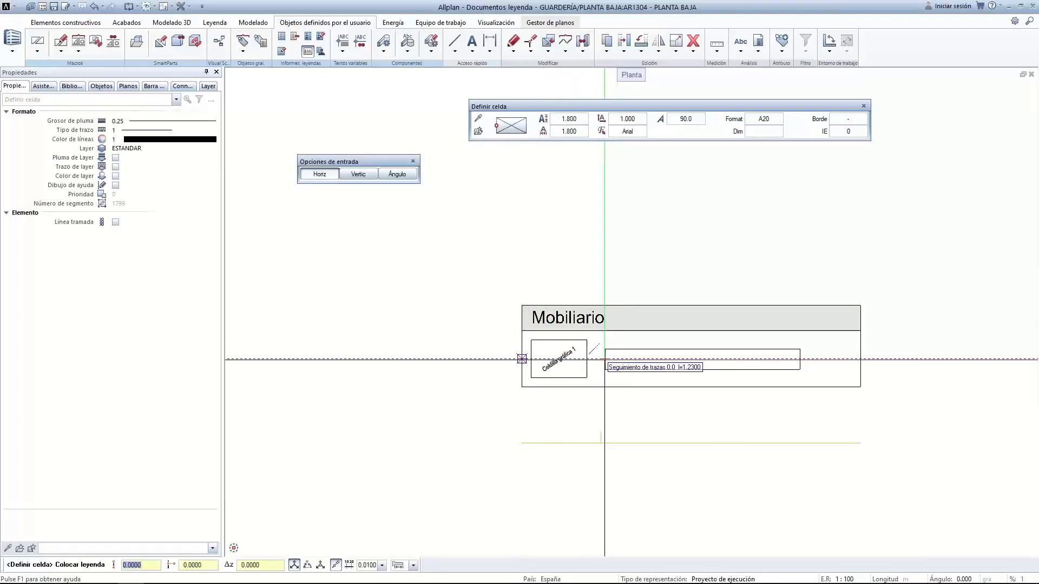
left_click(600, 360)
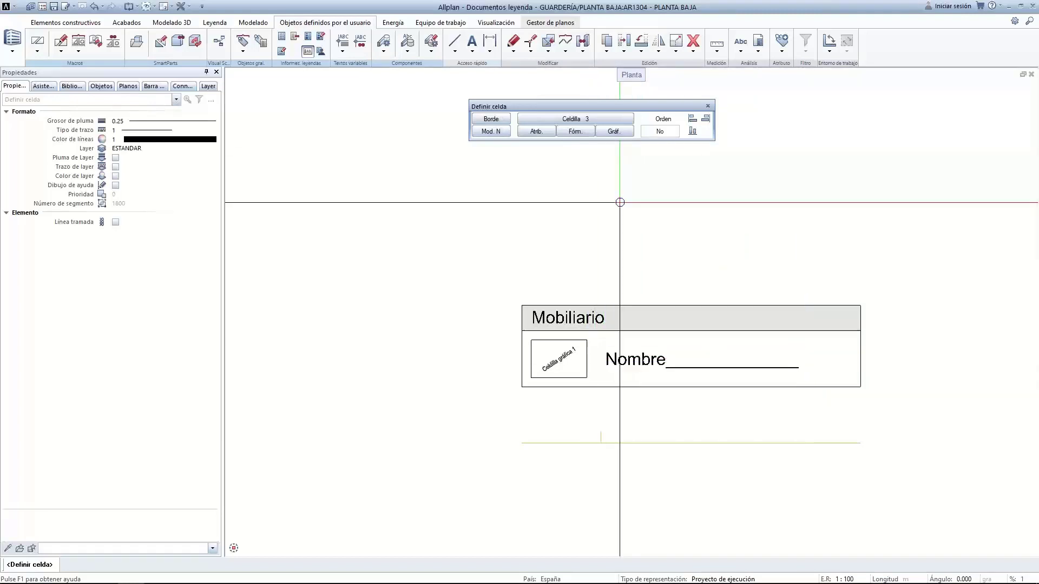
Renumber the Nombre cell as column 1 and the graphic cell as column 2, then end cell definition
left_click(491, 131)
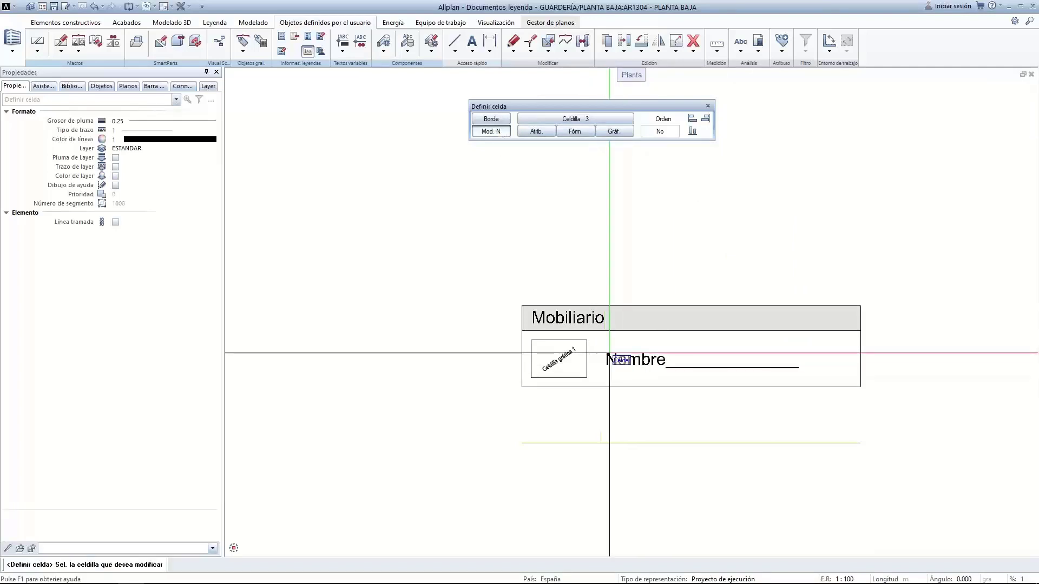
left_click(604, 367)
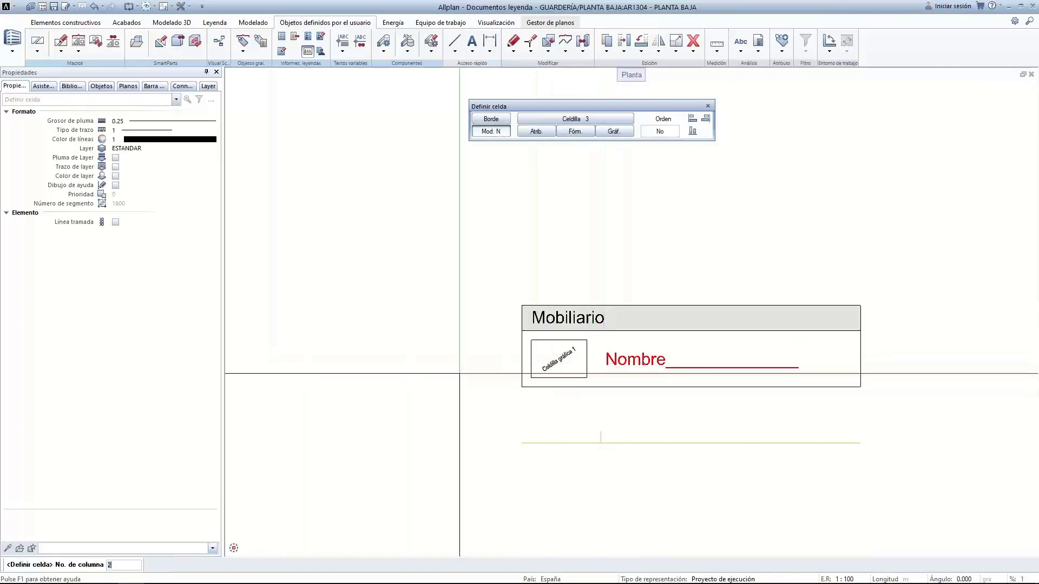
type("1")
key("Return")
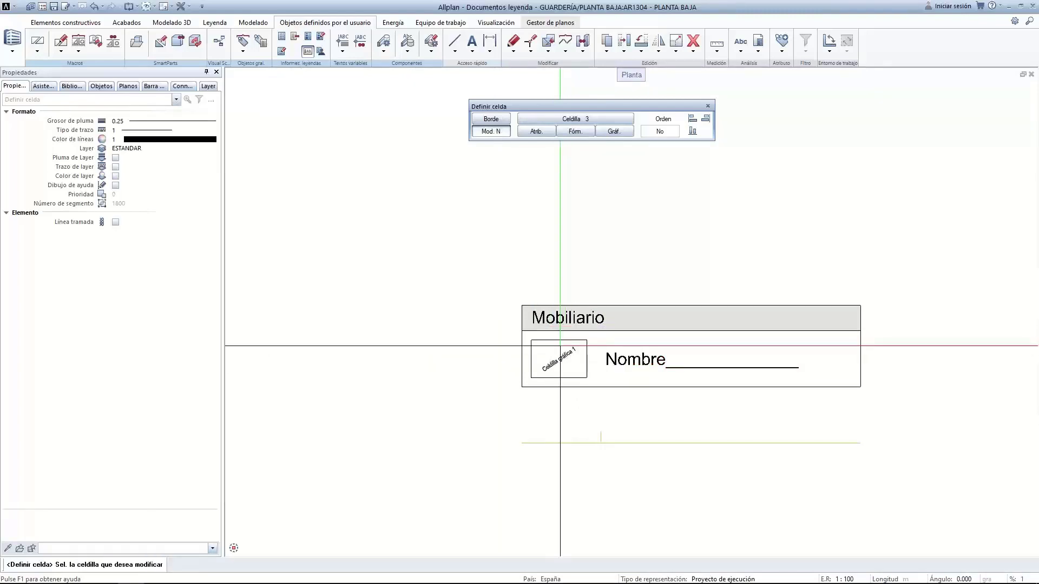
left_click(560, 356)
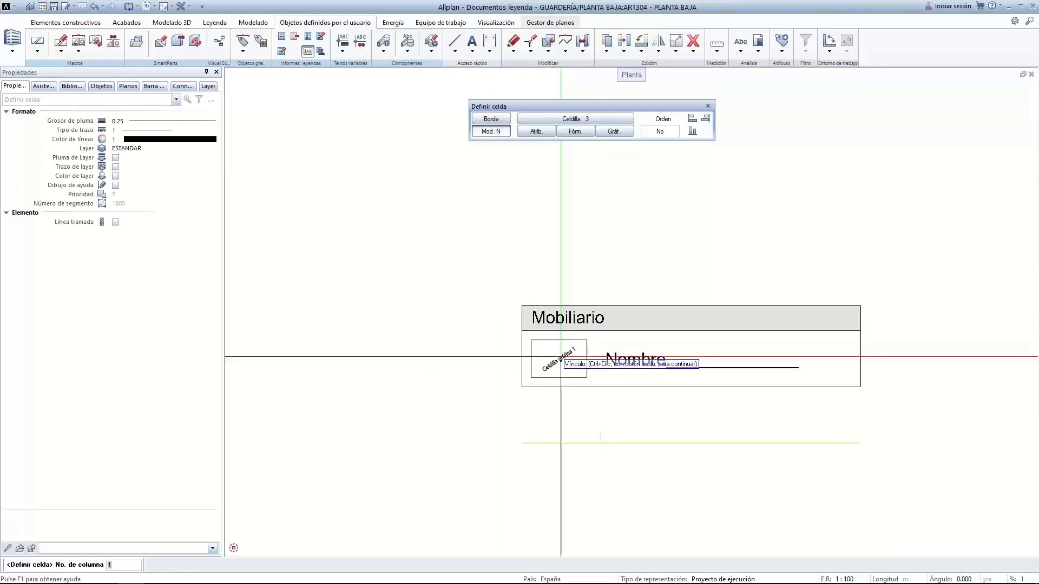
type("2")
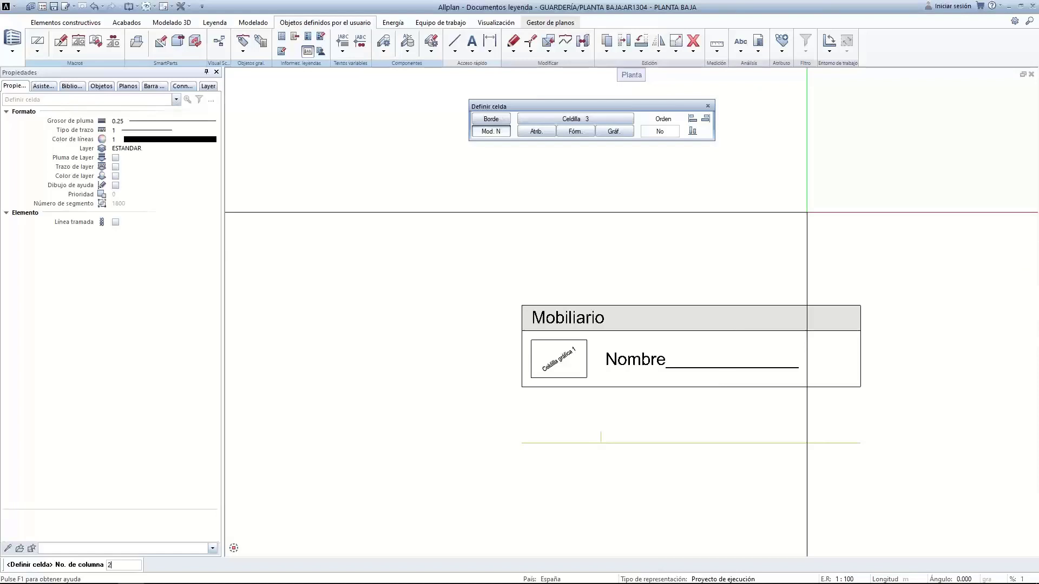
key("Return")
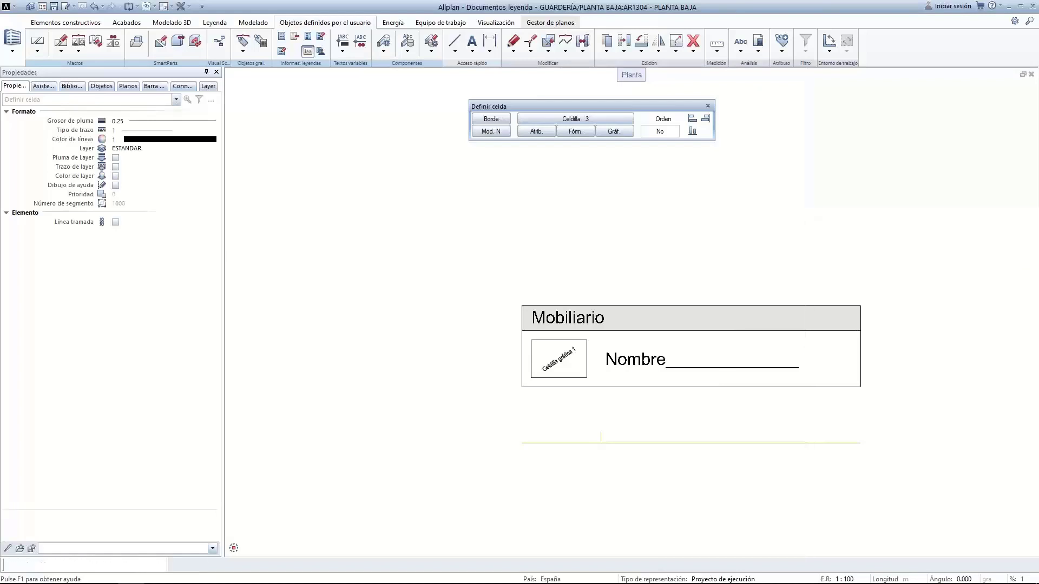
key("Escape")
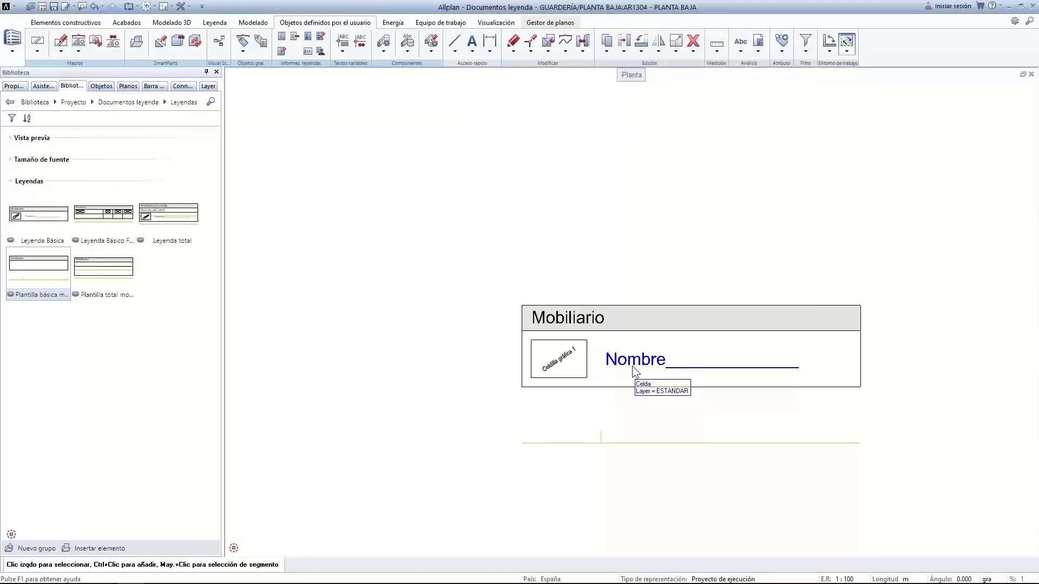
left_click(343, 43)
left_click(505, 118)
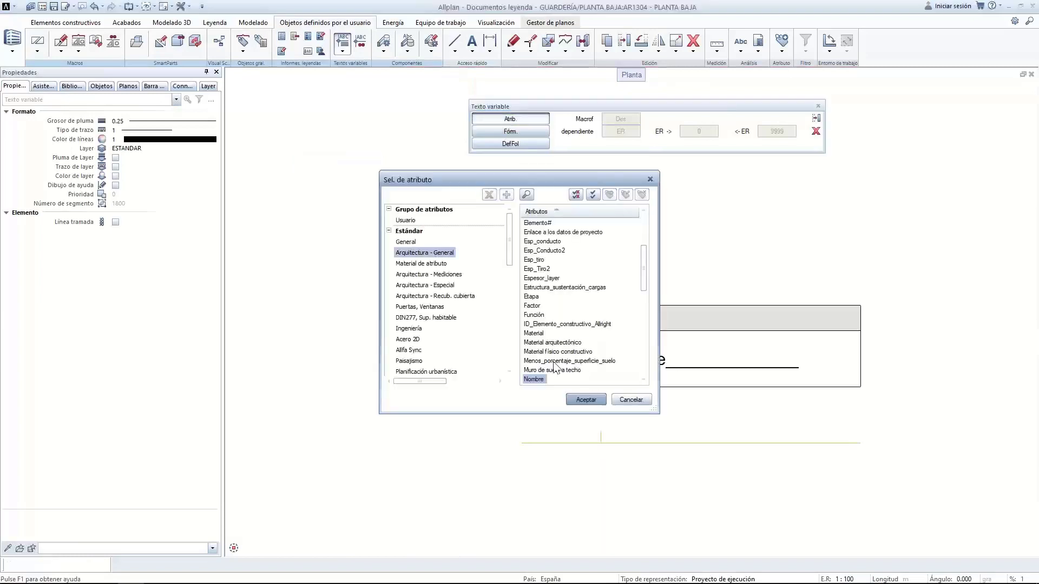
left_click(575, 401)
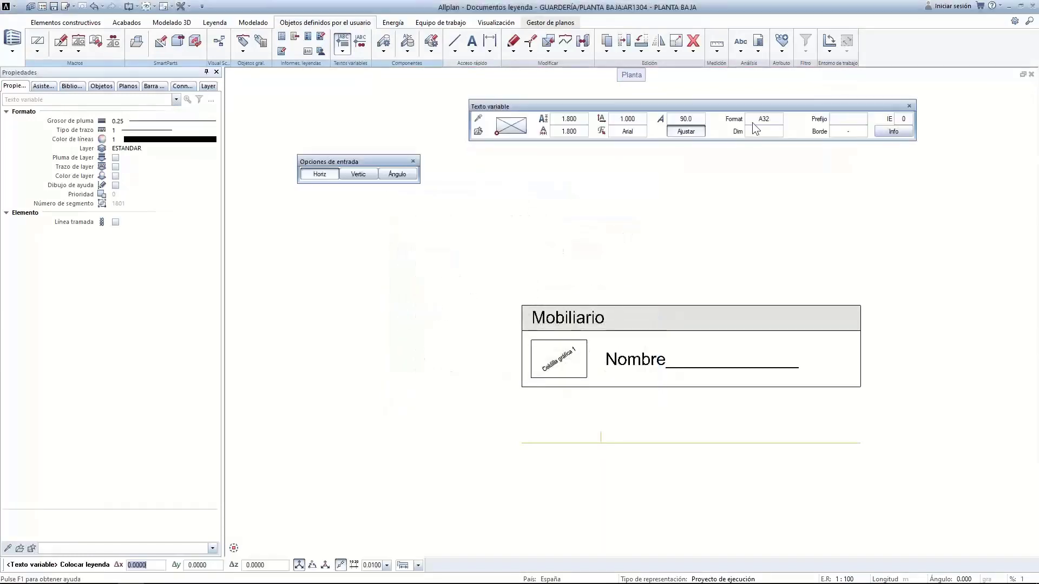
left_click(749, 122)
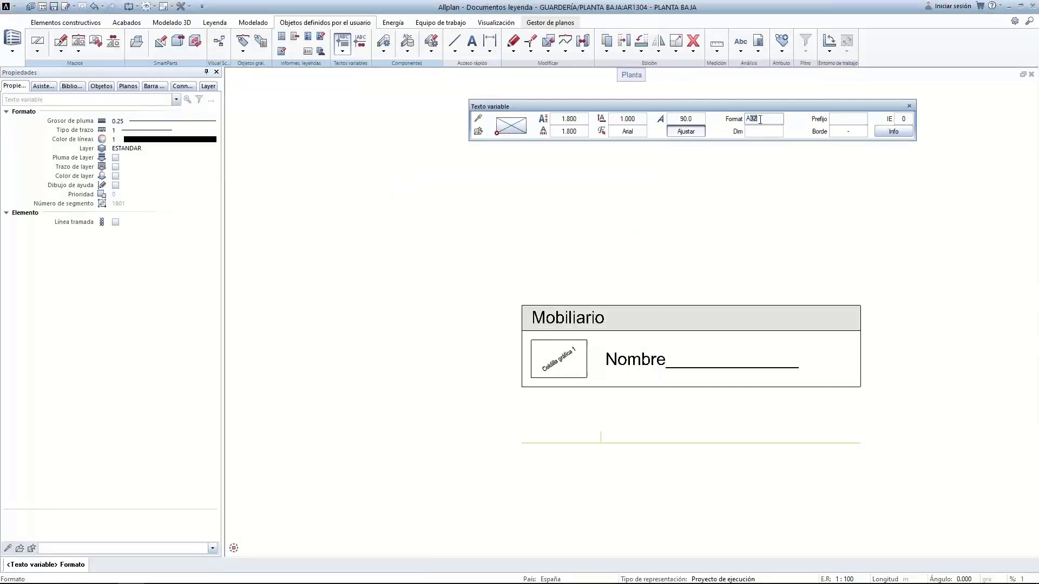
type("A20")
key("Return")
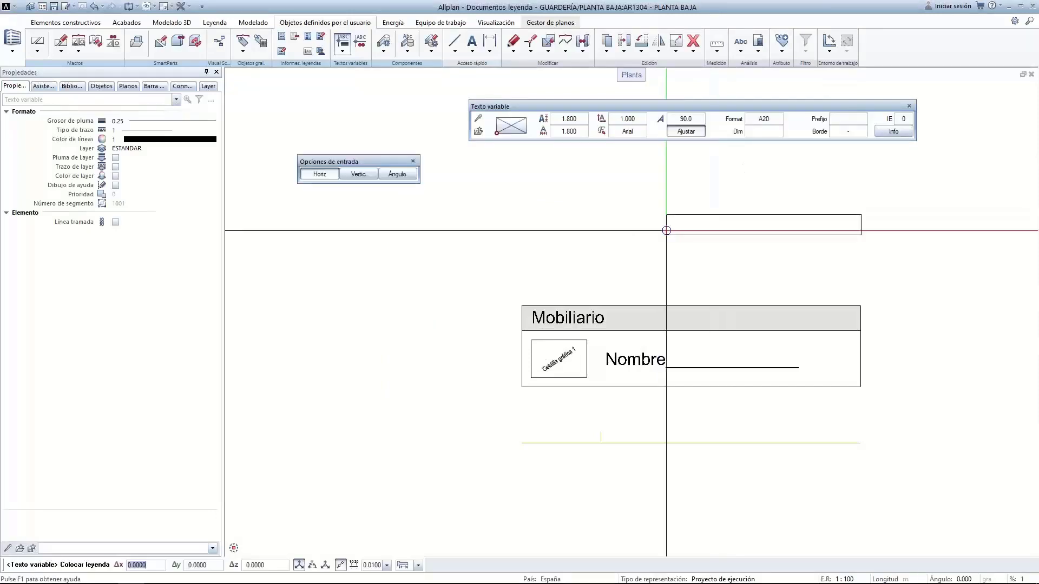
left_click(563, 255)
key("Escape")
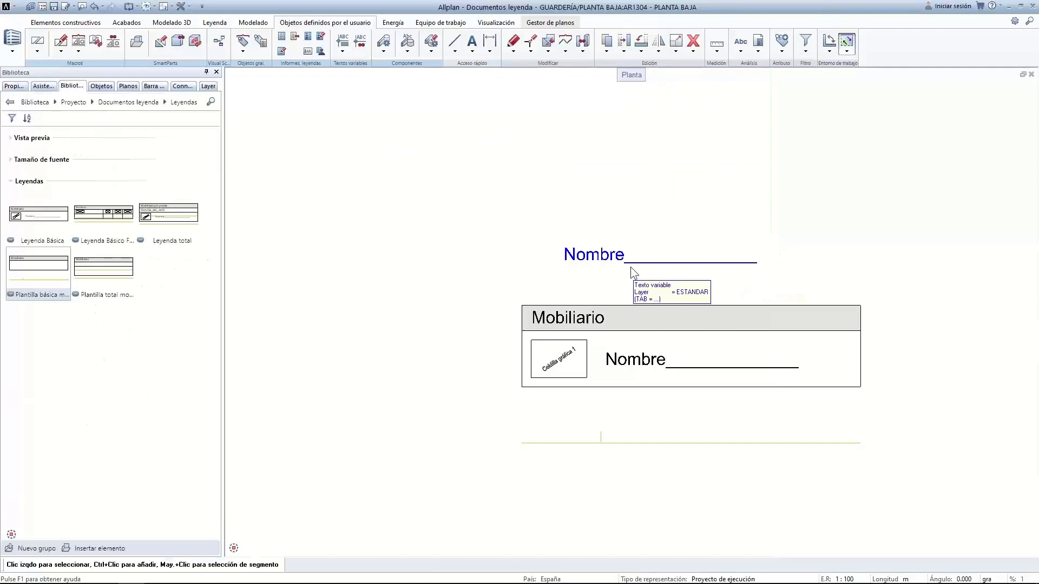
left_click(631, 266)
key("Delete")
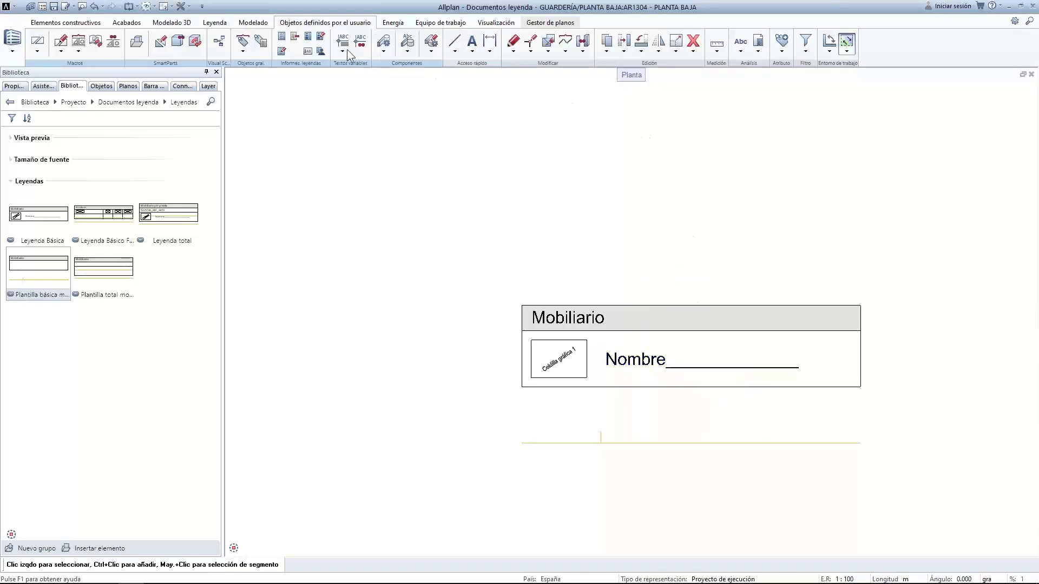
Open Definir Documento-Leyenda and choose Arquitectura as the listing type
left_click(308, 37)
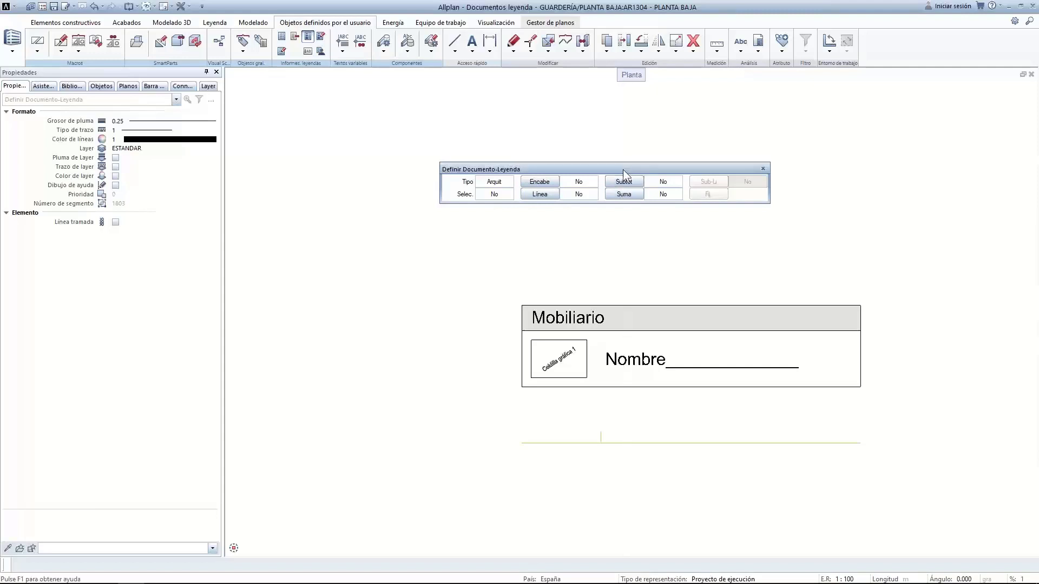
left_click(494, 183)
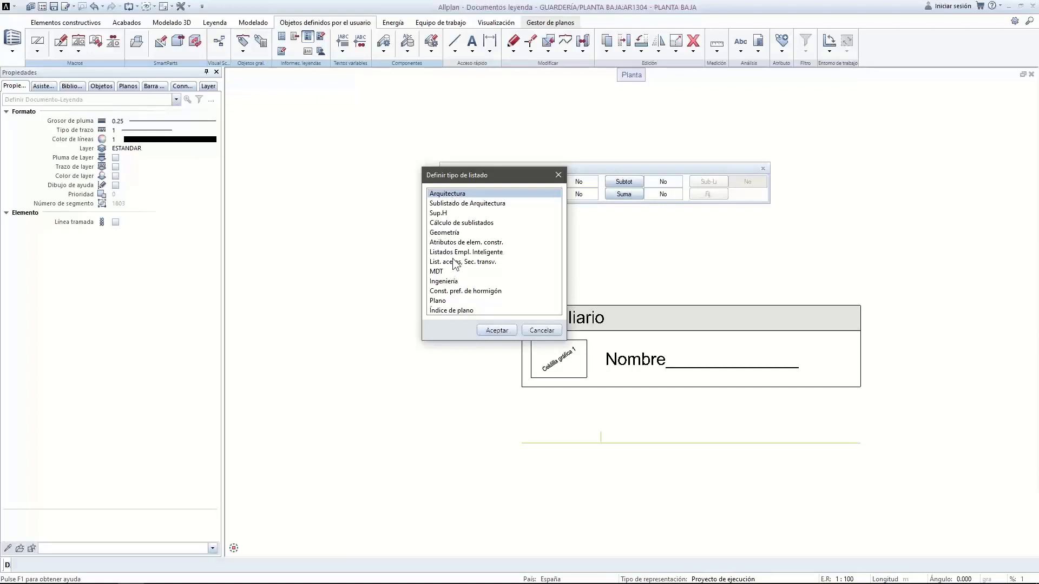
double_click(459, 193)
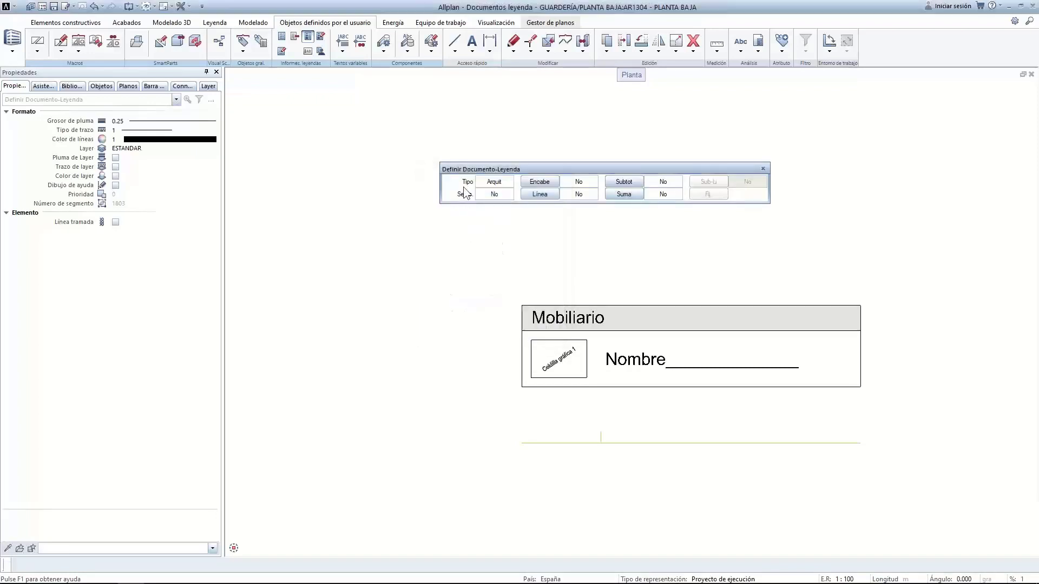
Open the element selection filter and choose Arquitectura - General > Nombre de objeto as its attribute
left_click(507, 193)
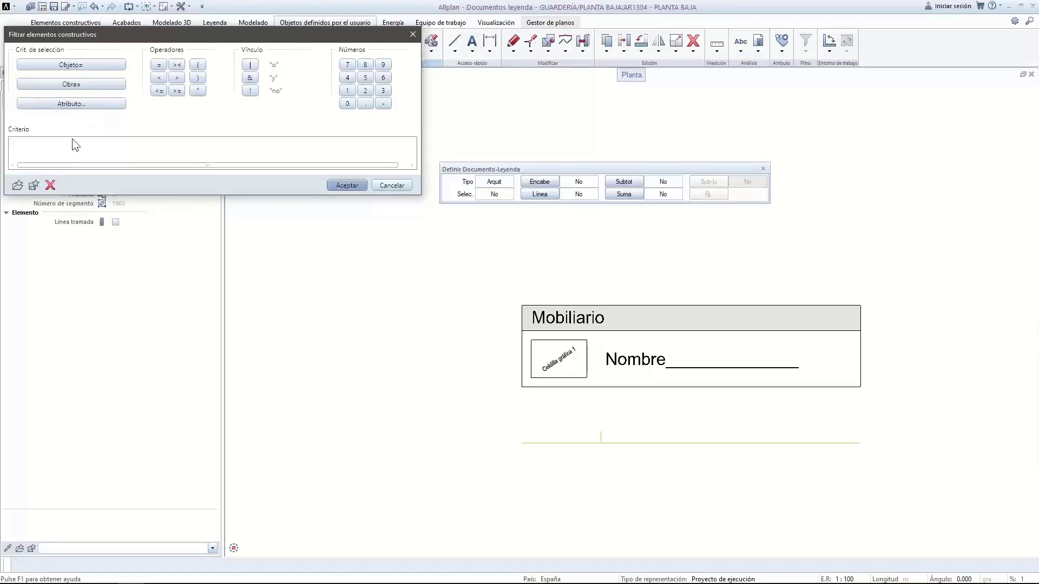
left_click(65, 102)
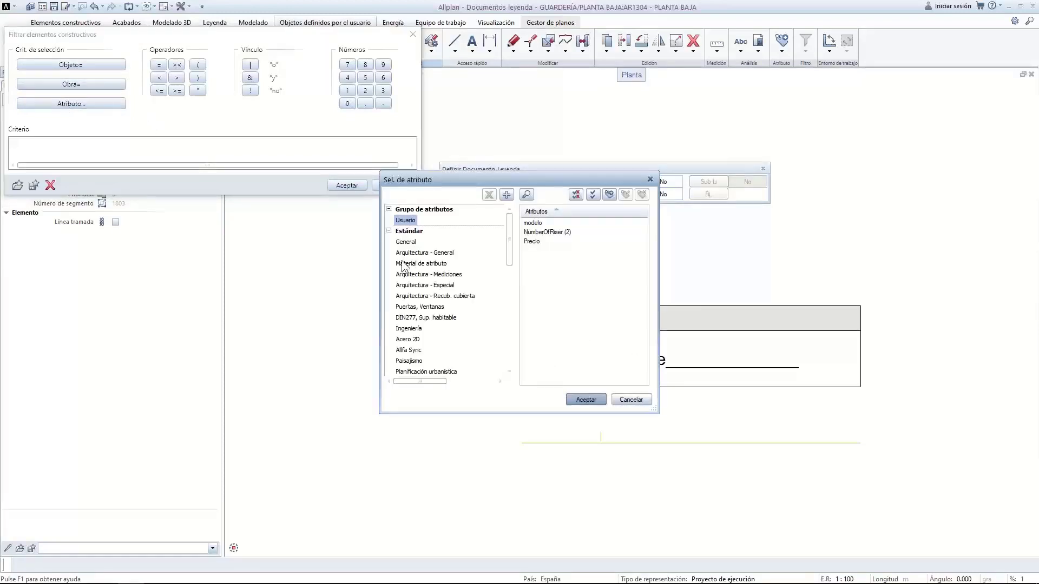
left_click(420, 253)
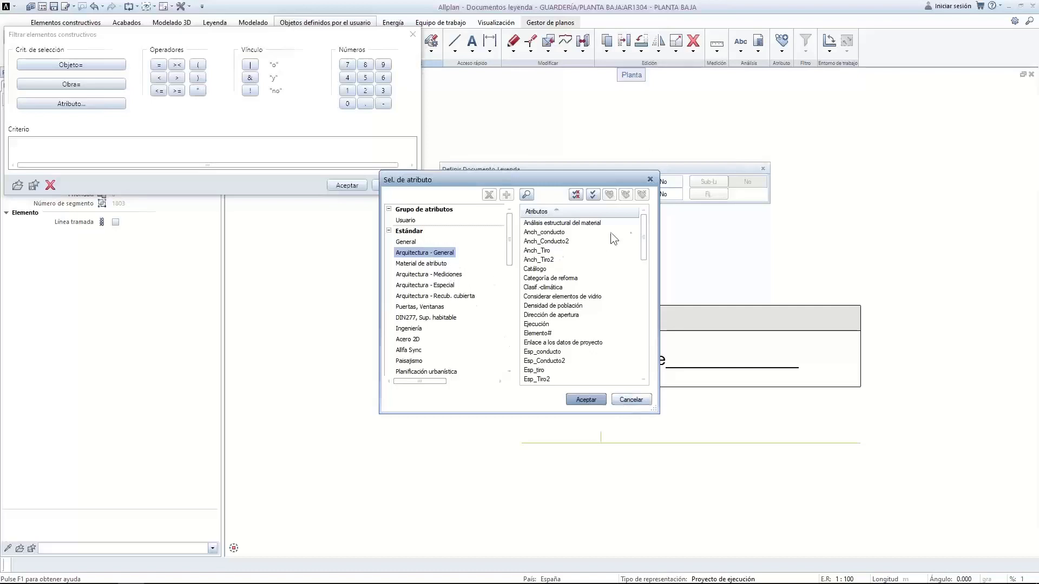
left_click_drag(644, 235, 641, 284)
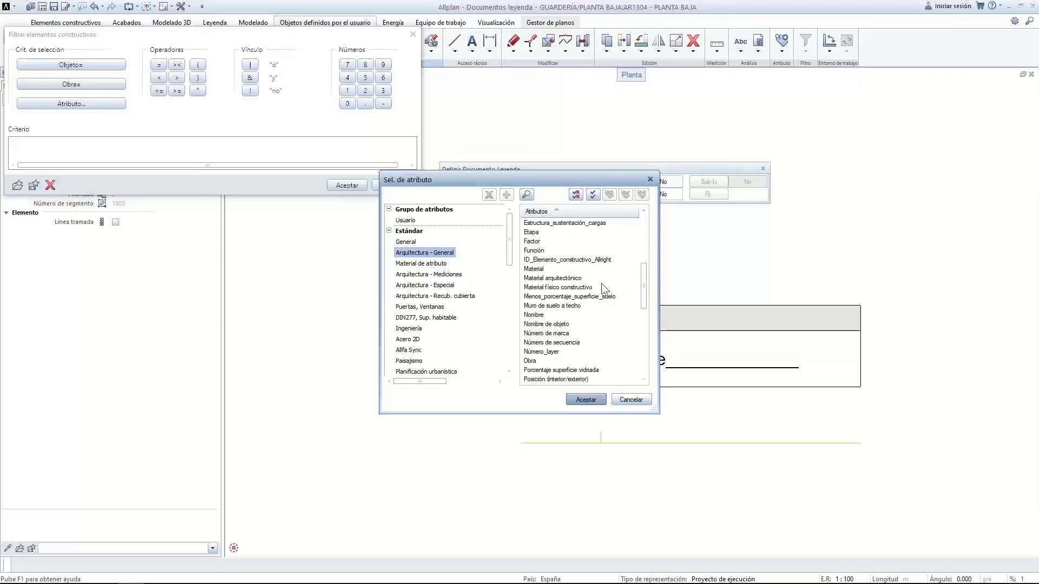
left_click(545, 324)
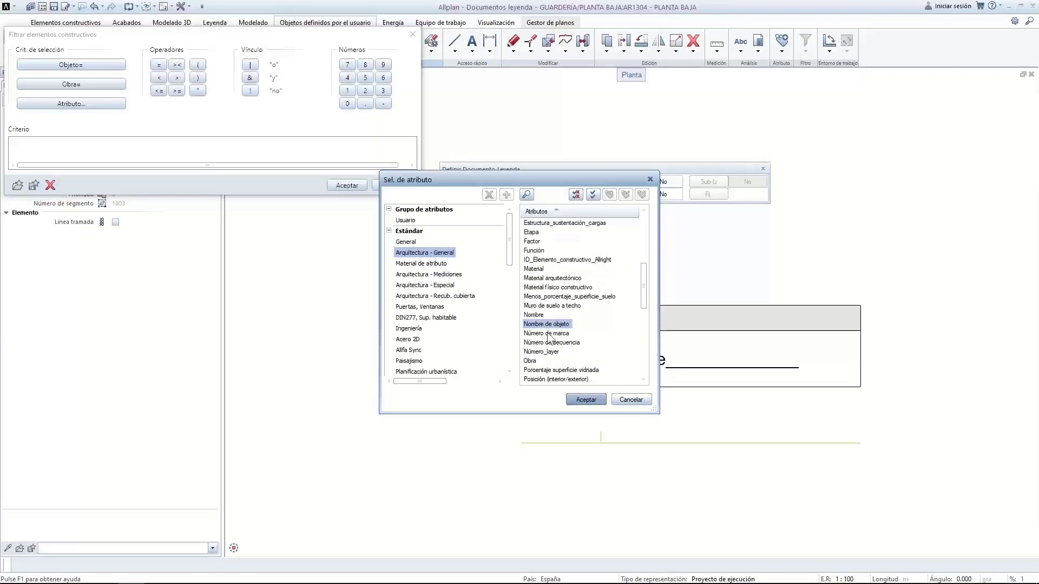
left_click(584, 399)
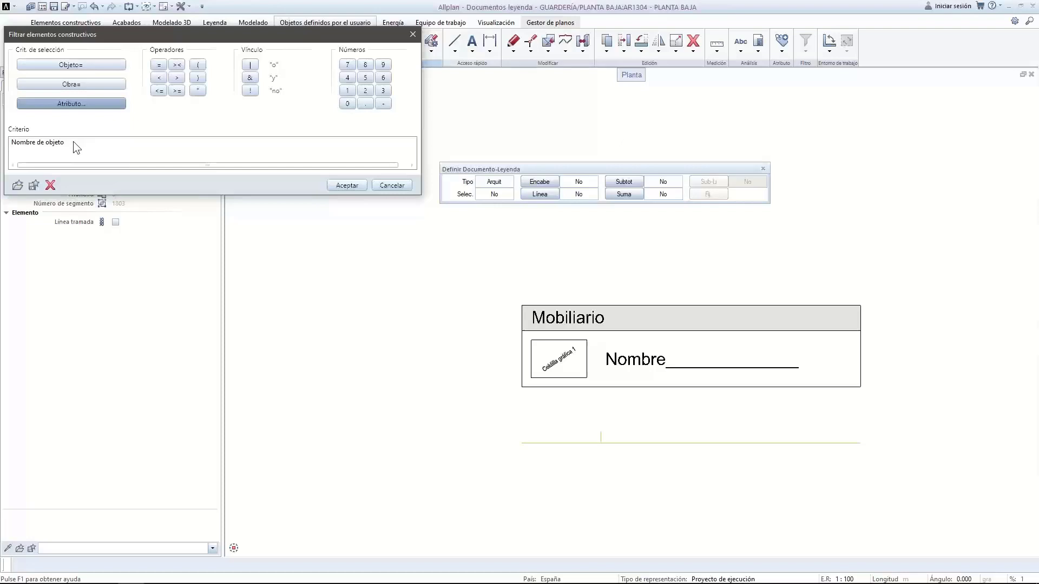
Set the legend filter criterion to Nombre de objeto="Mobiliario" and apply it
left_click(159, 65)
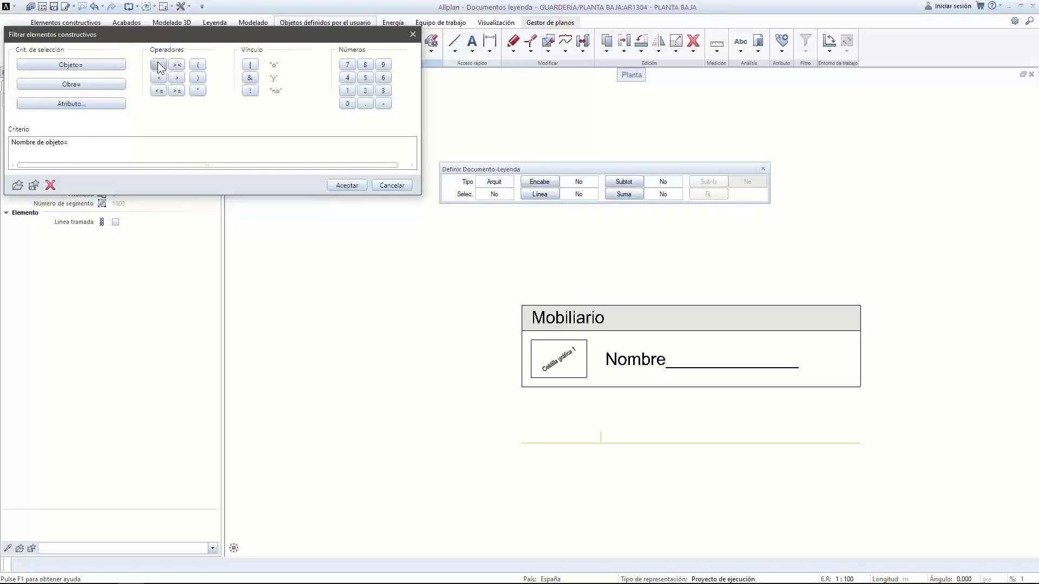
left_click(197, 91)
double_click(157, 140)
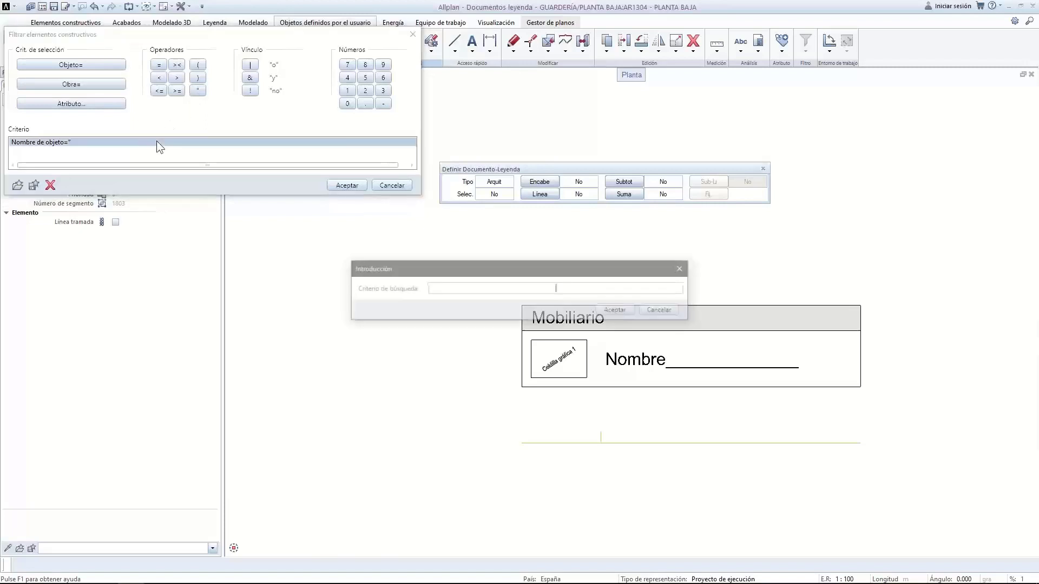
type("Mobiliar")
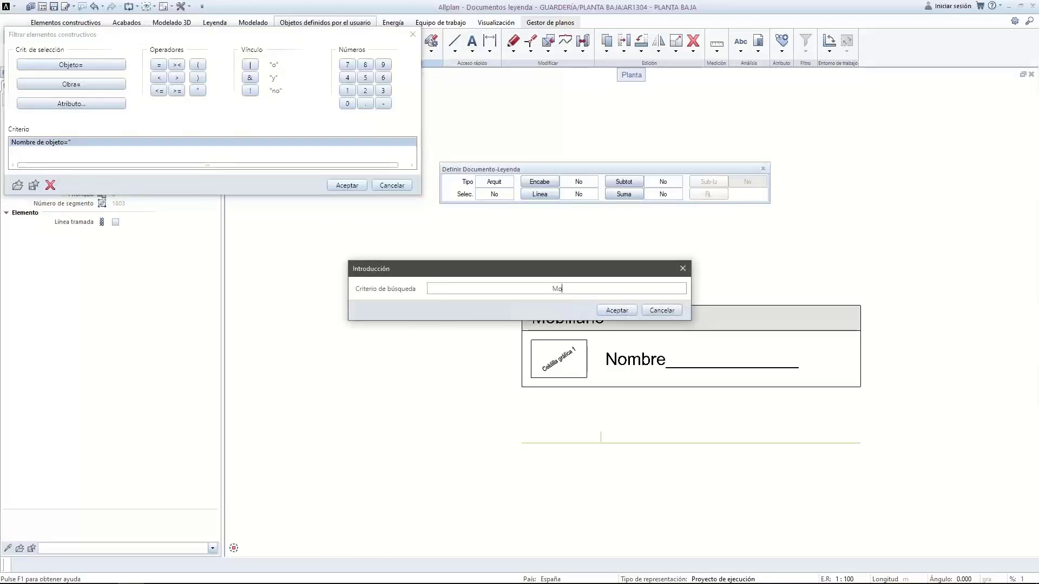
type("io")
left_click(618, 310)
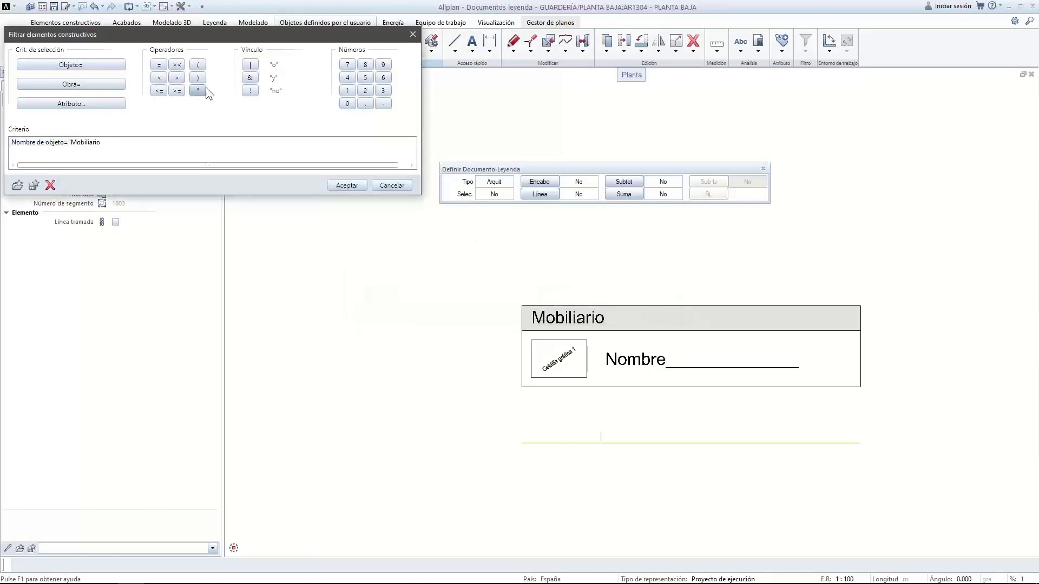
left_click(347, 186)
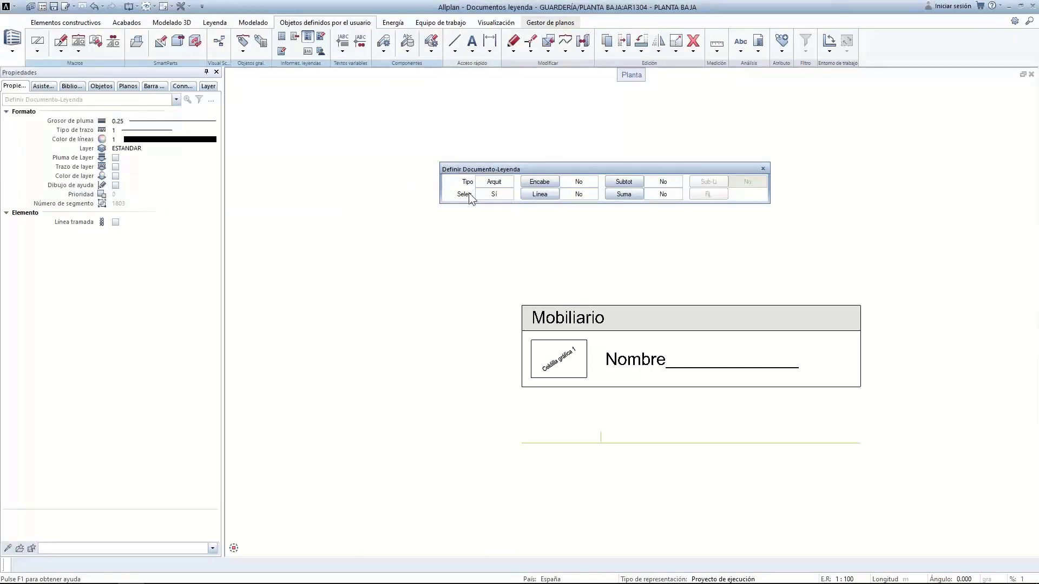
Define the Mobiliario title as the legend header and the Nombre row as the spaced entry line
left_click(532, 181)
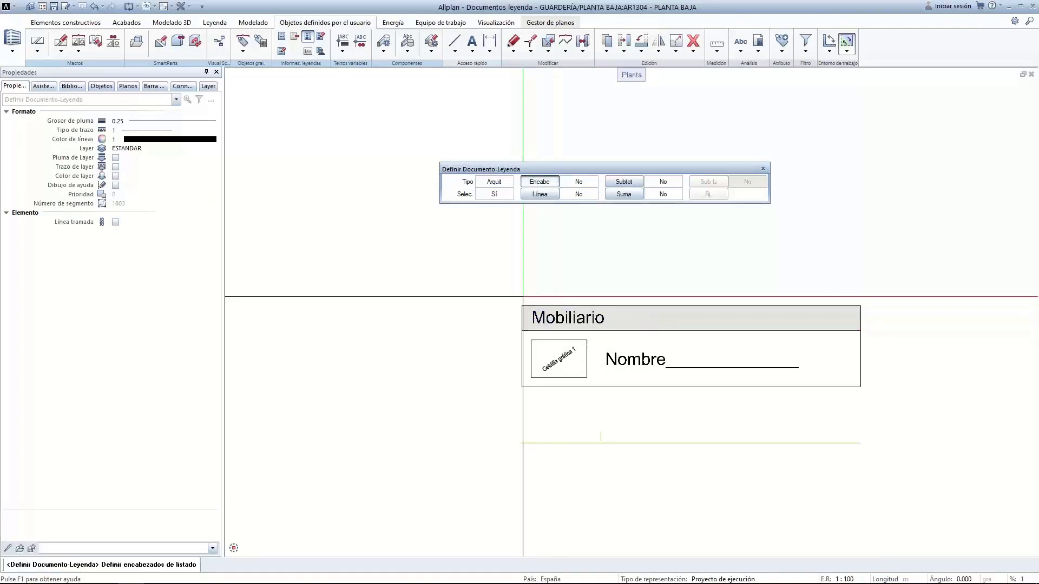
left_click_drag(520, 302, 860, 333)
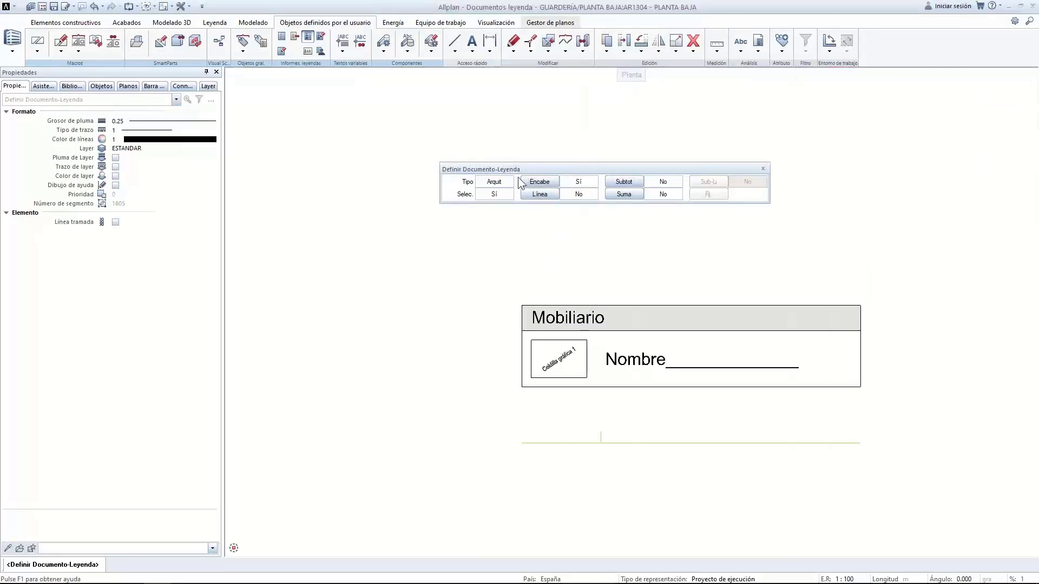
left_click(542, 193)
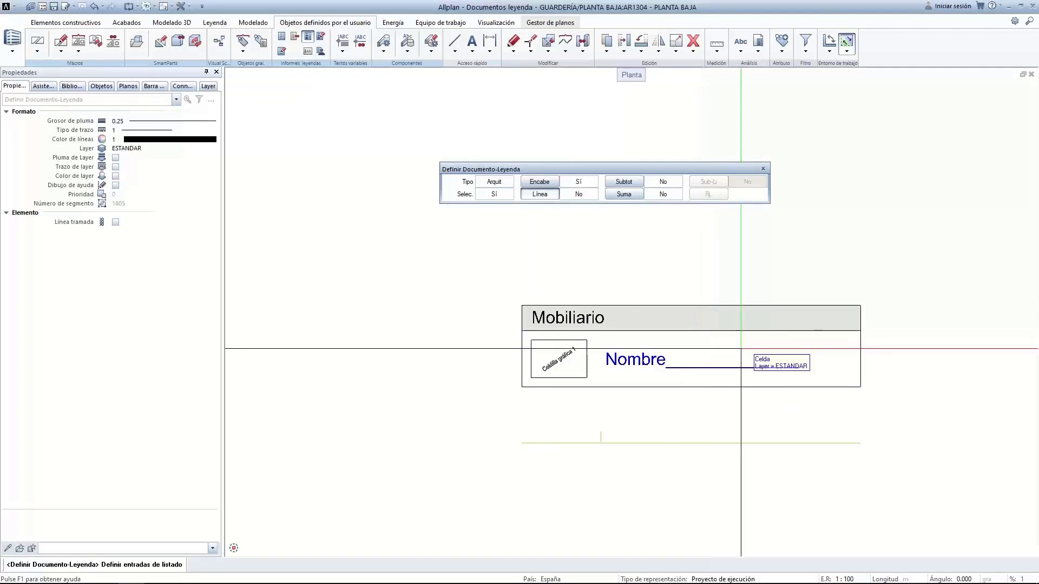
left_click_drag(890, 444, 505, 335)
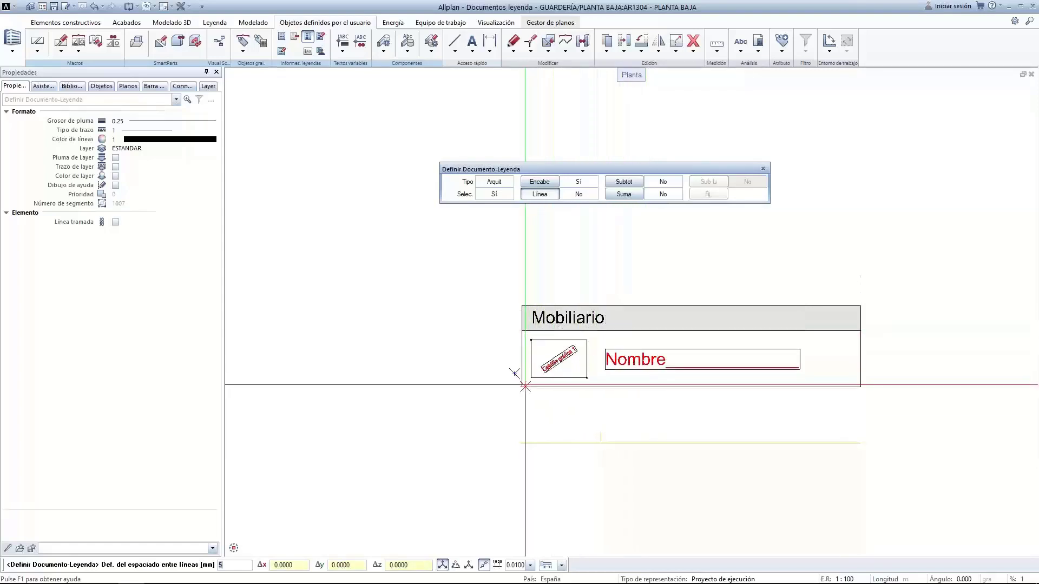
mouse_move(124, 579)
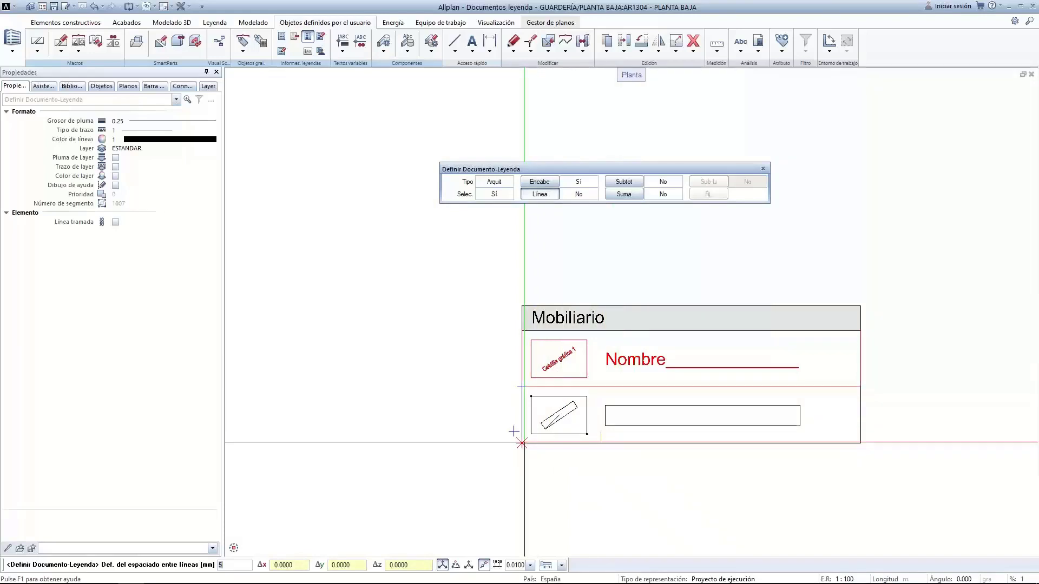
left_click(524, 442)
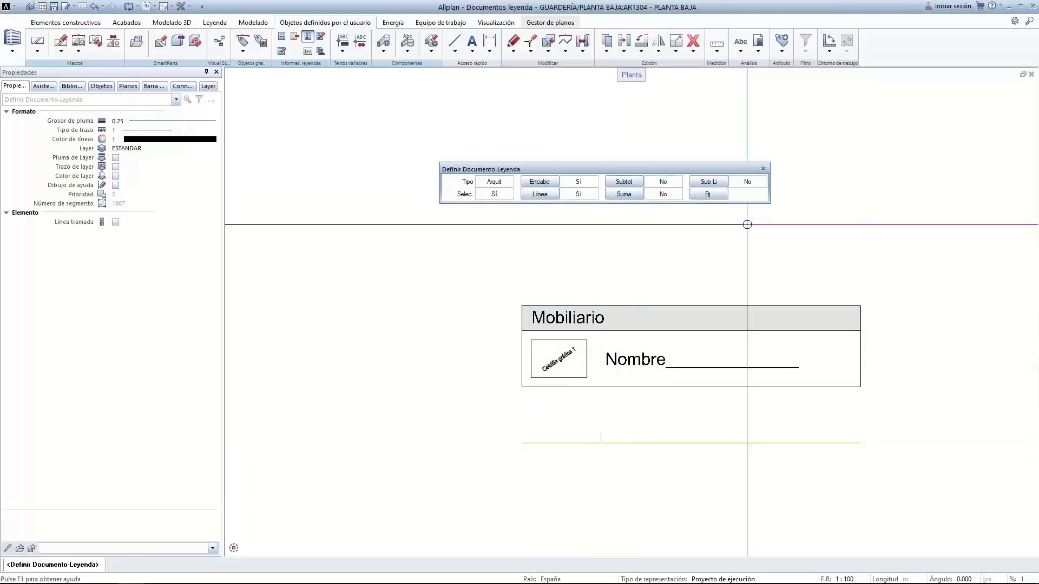
Choose the 10 Webinar file for the legend, declining to overwrite entry 1 Material Muros
left_click(719, 194)
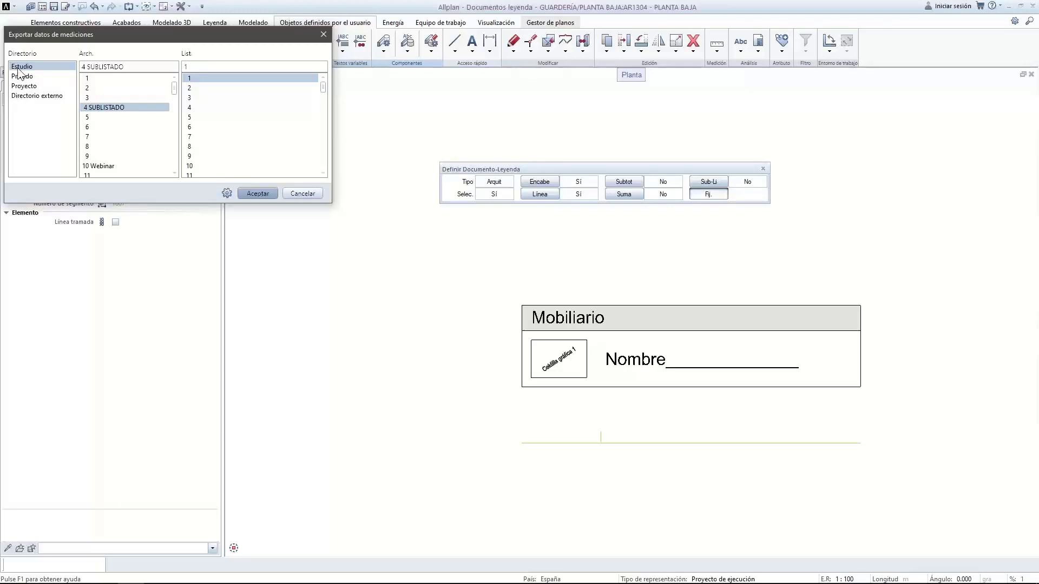
double_click(103, 168)
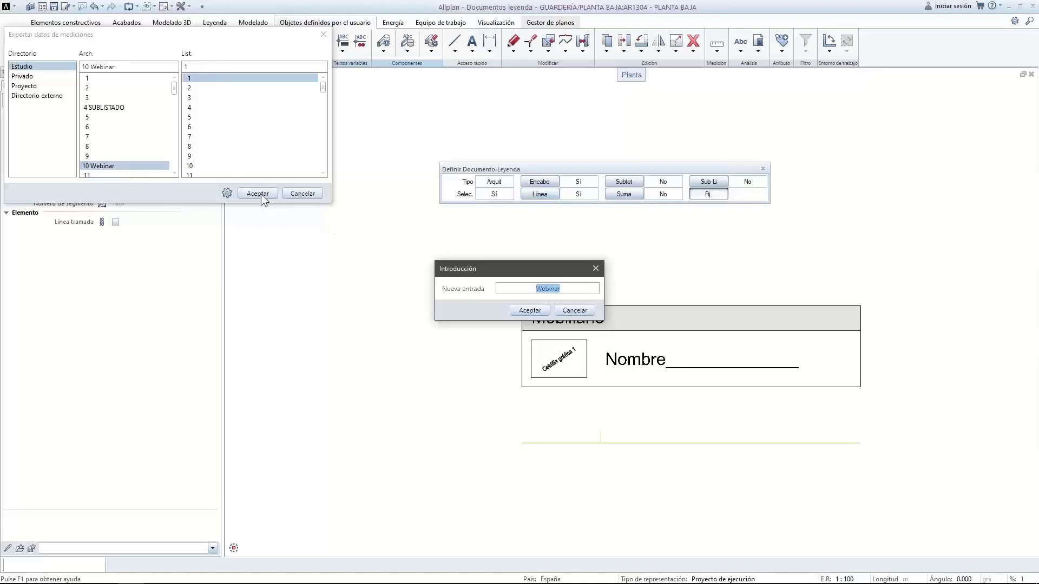
left_click(523, 310)
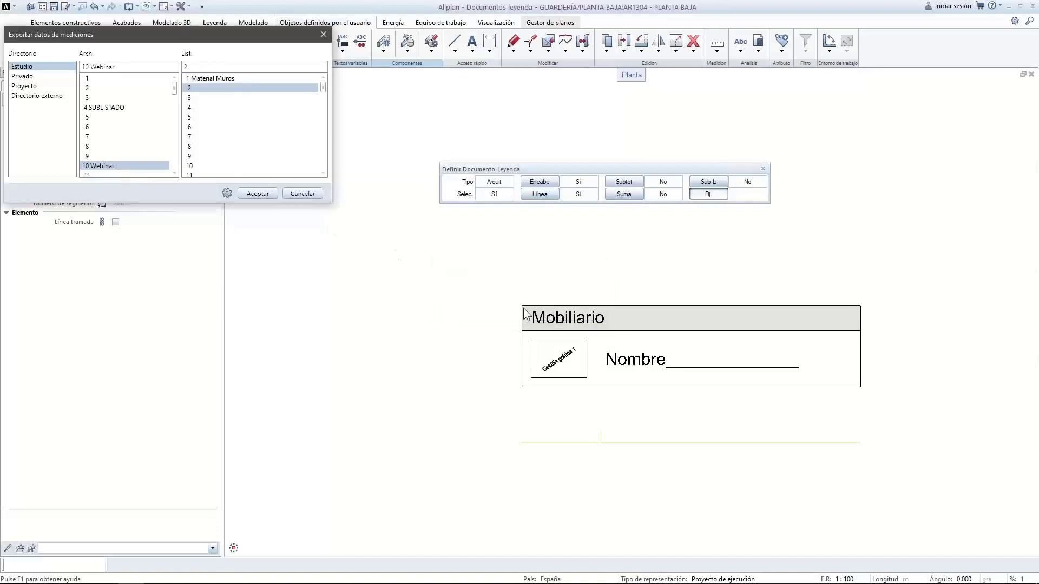
double_click(225, 80)
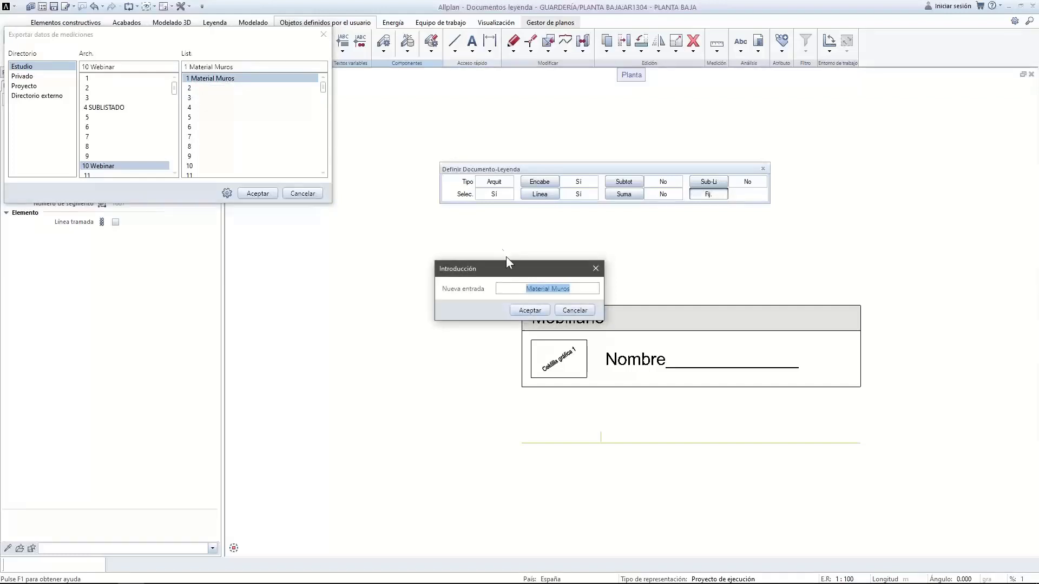
left_click(541, 311)
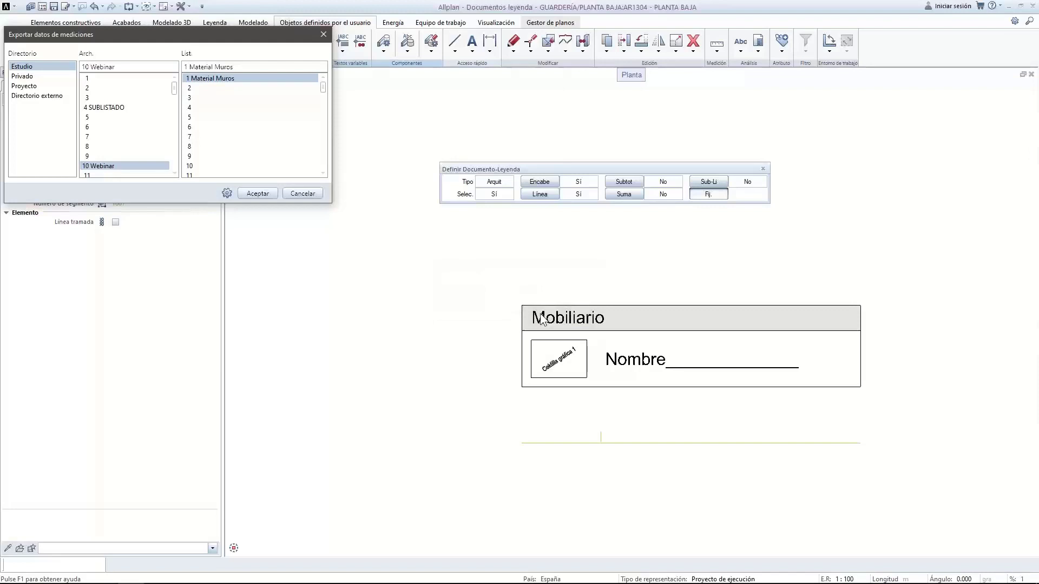
left_click(262, 193)
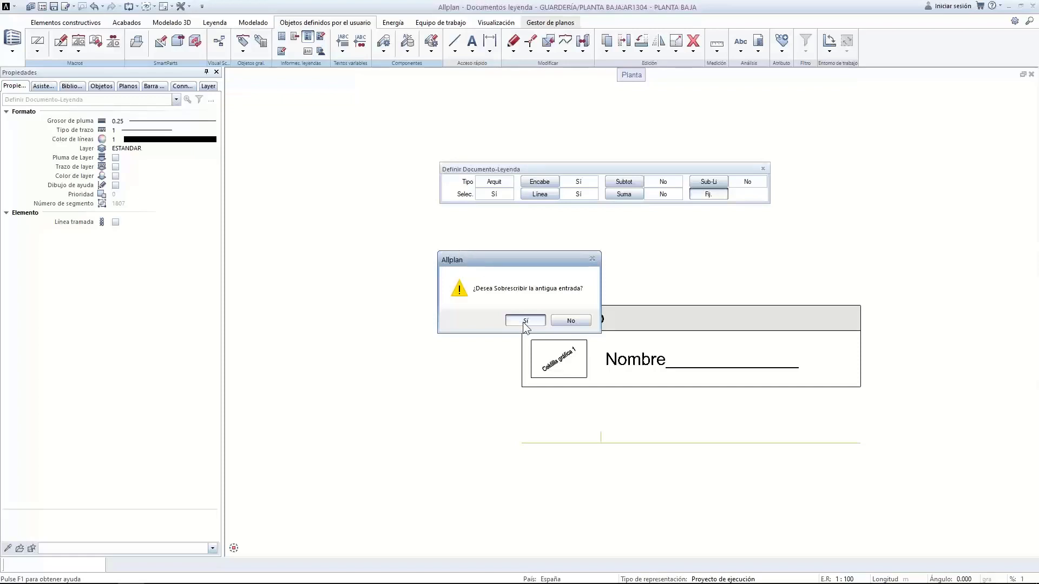
left_click(563, 322)
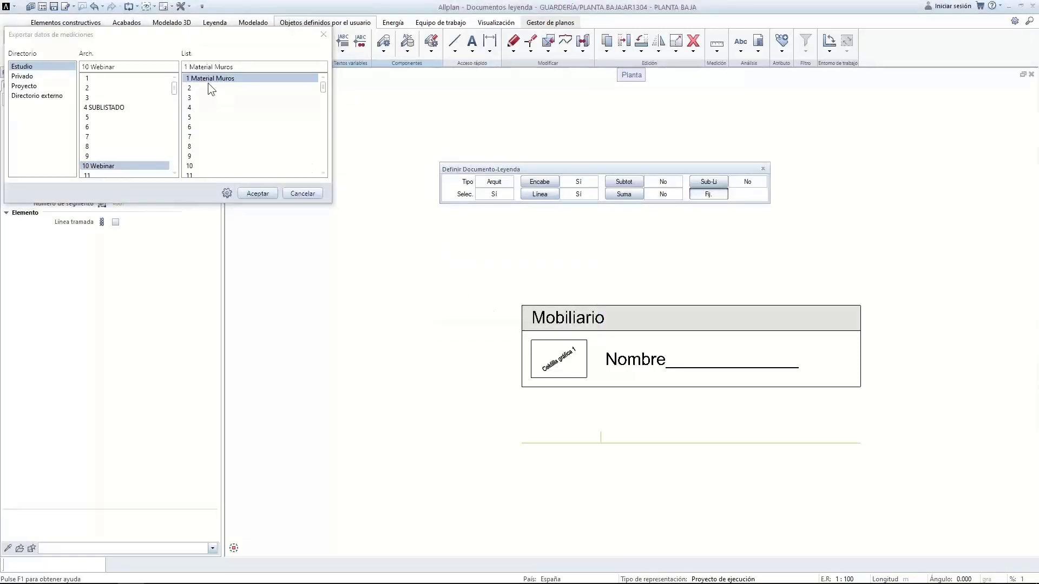
left_click(573, 310)
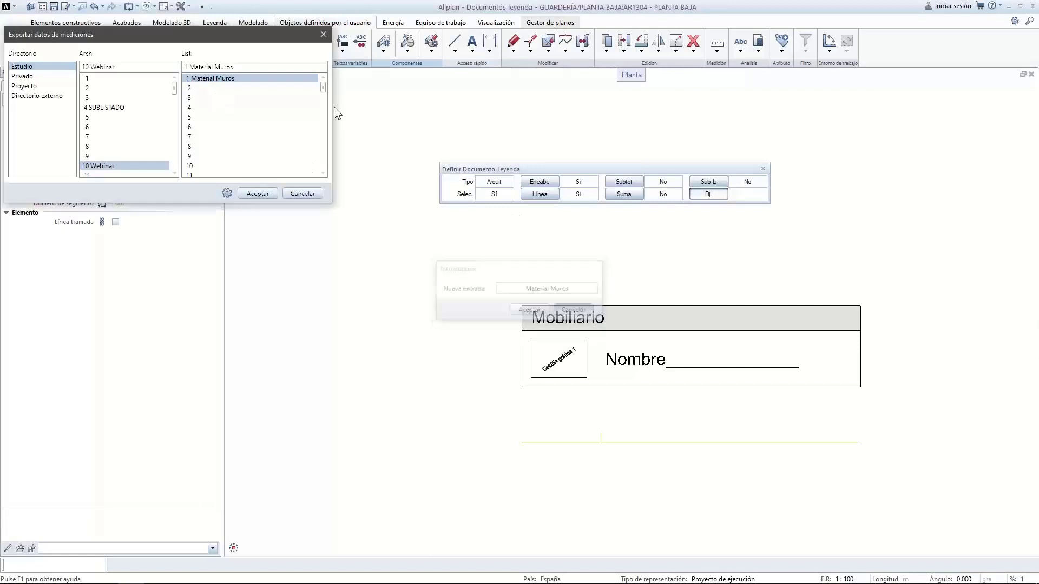
Name empty entry 2 'Listado simple' and save the legend definition into it
left_click(199, 89)
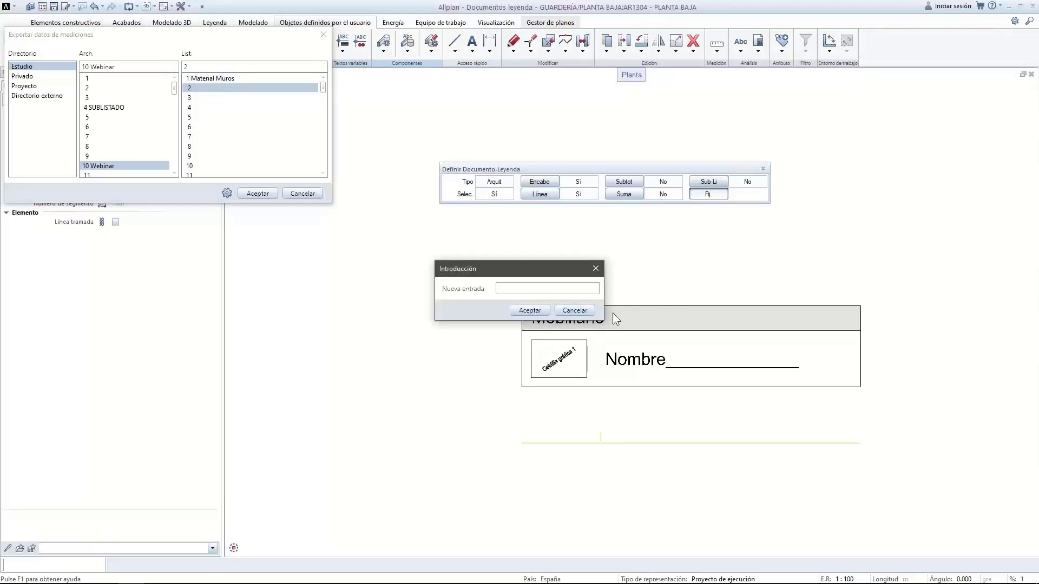
type("Listado simple")
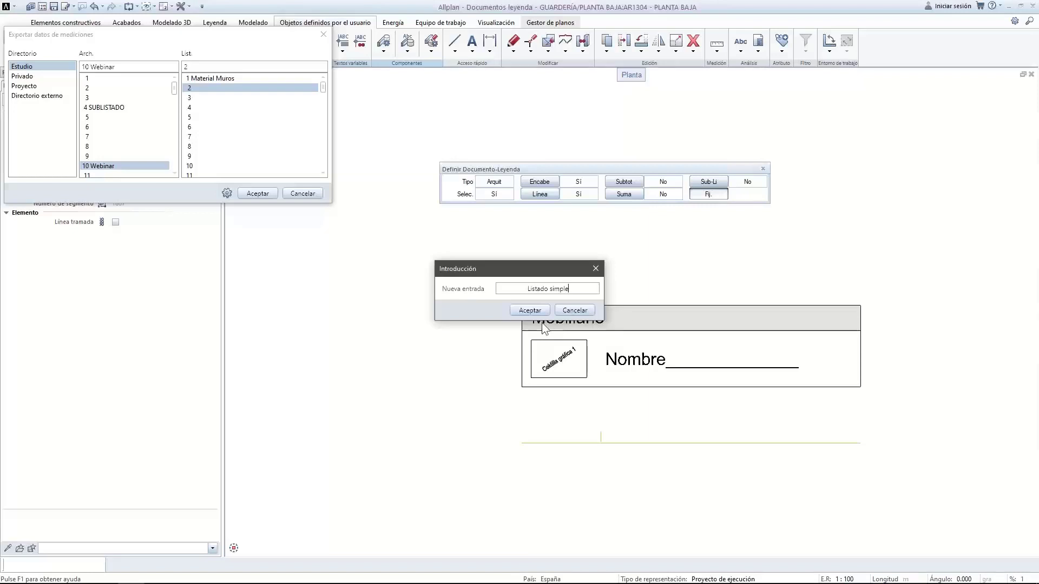
left_click(531, 309)
left_click(257, 193)
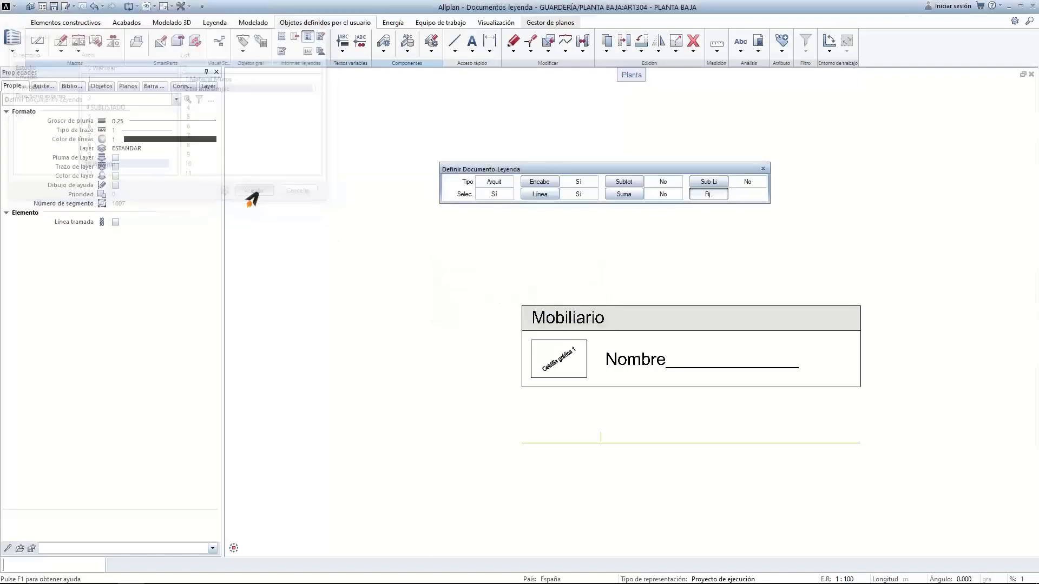
Generate a Listado simple legend of all window-selected furniture and place it right of the plan
key("Escape")
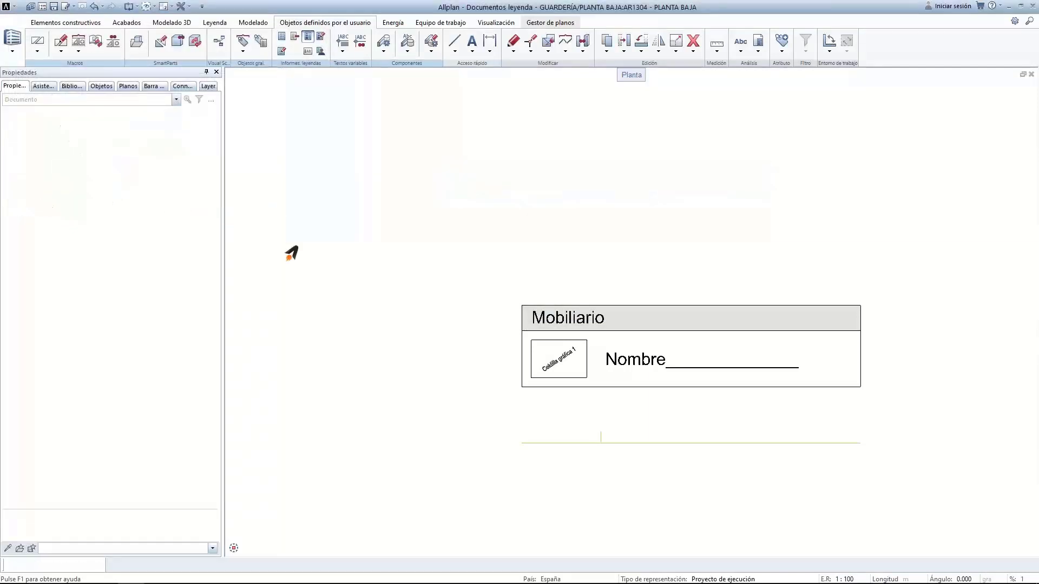
scroll(542, 228, "down", 7)
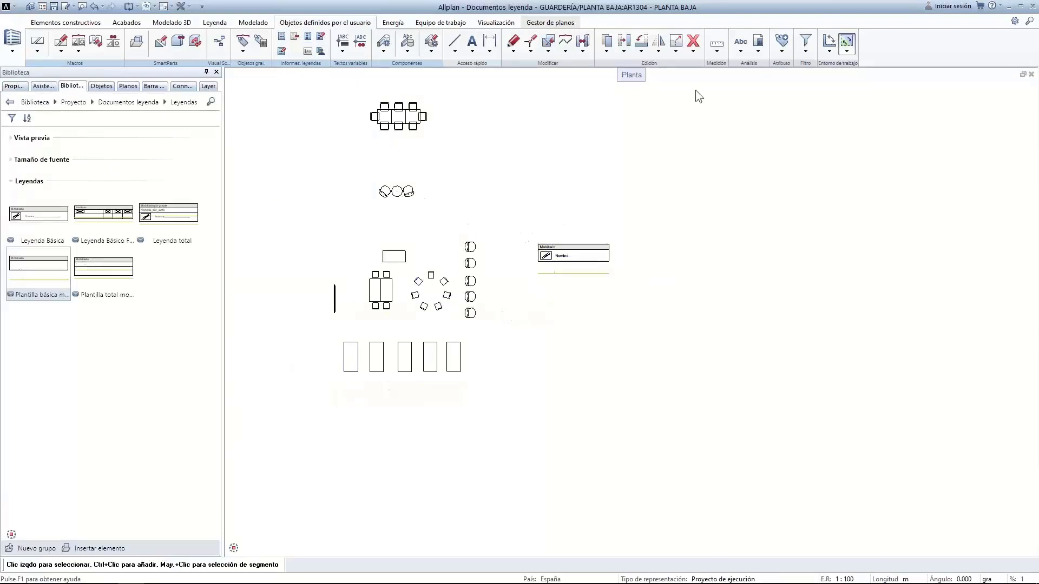
left_click(745, 52)
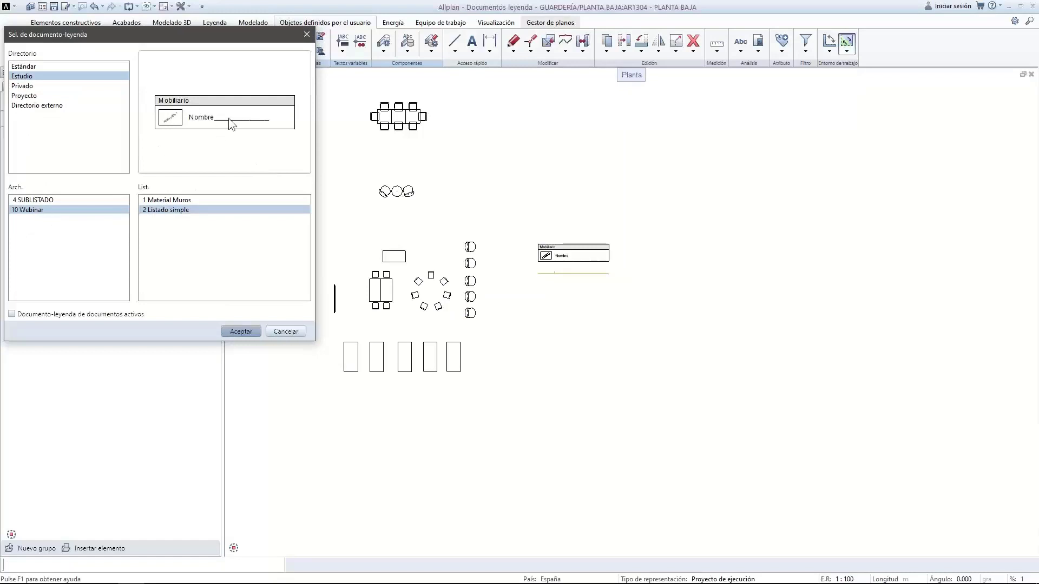
left_click(241, 331)
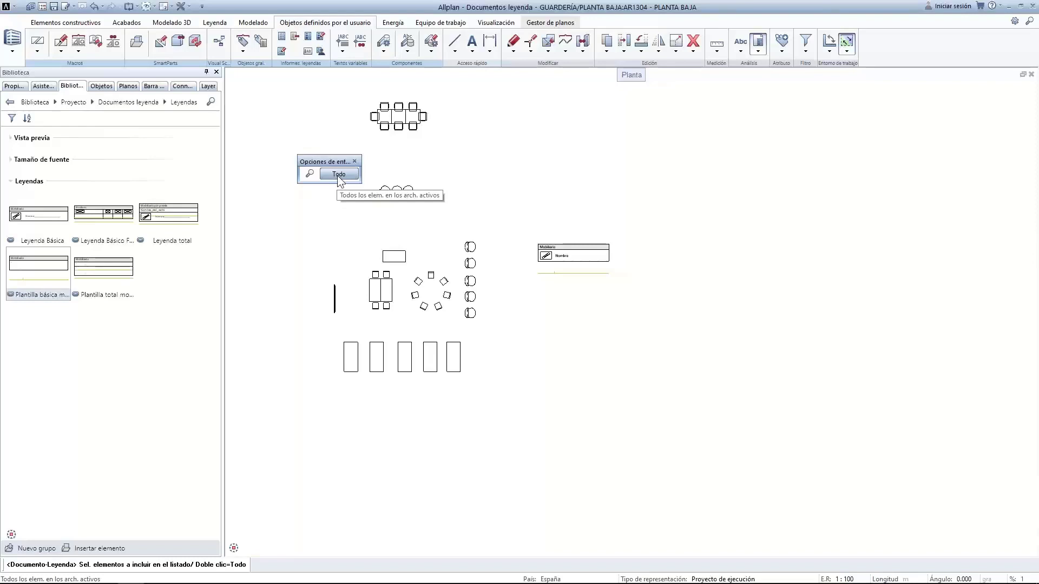
left_click(307, 80)
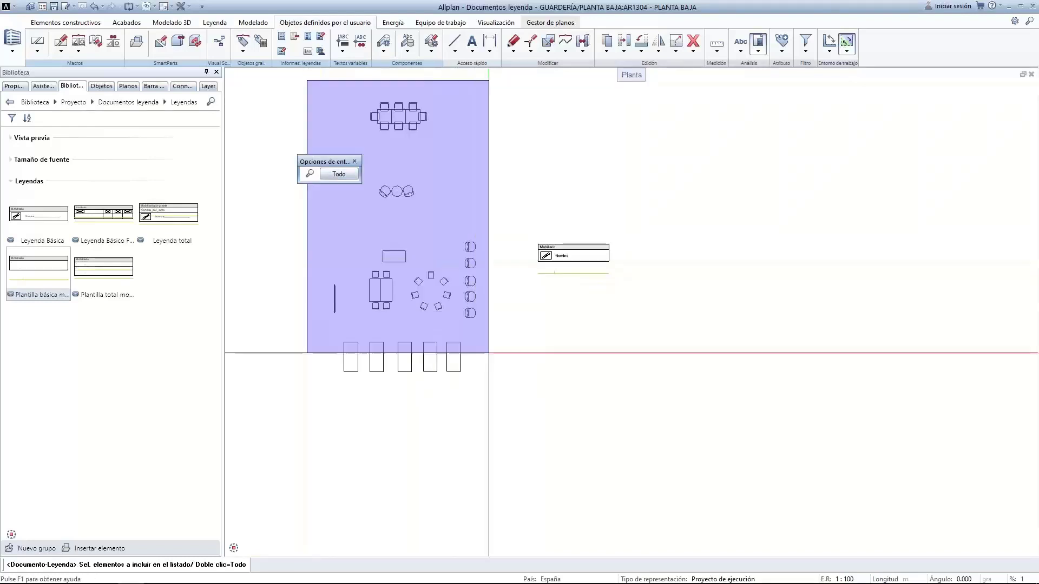
left_click(507, 411)
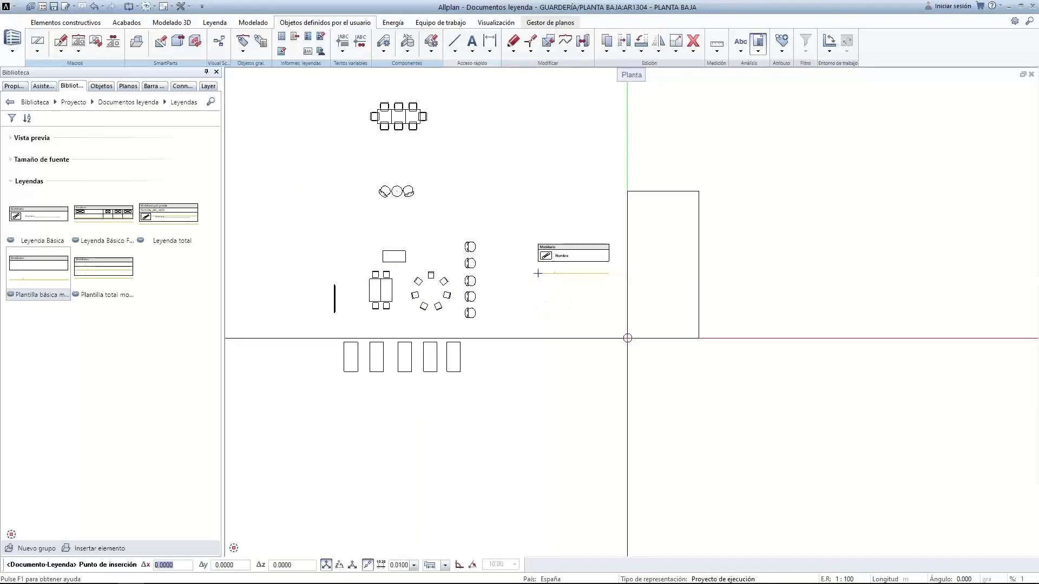
left_click(641, 363)
scroll(664, 234, "up", 2)
scroll(663, 236, "up", 4)
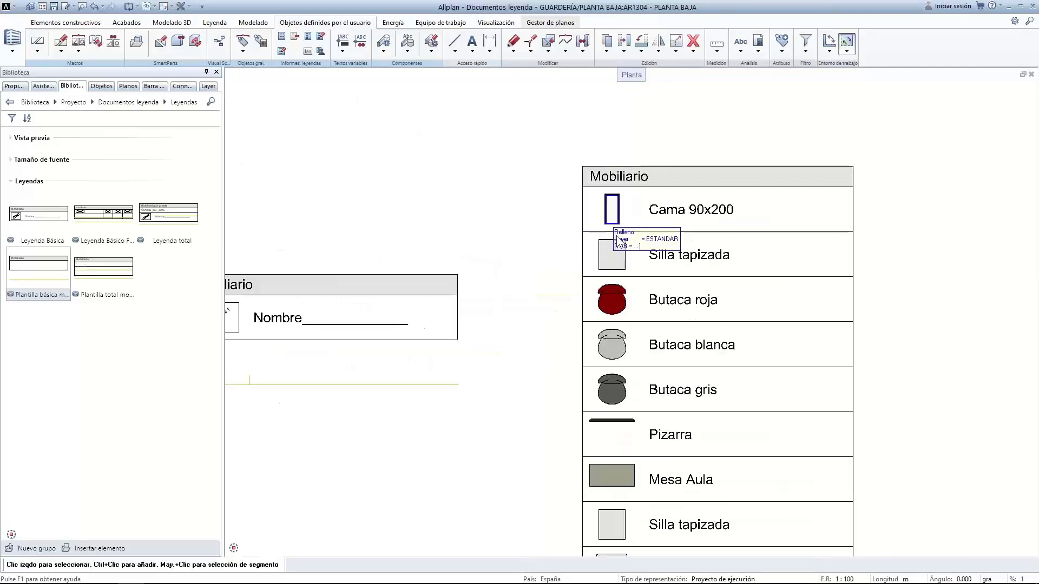
Review the red armchair's attributes and close them unchanged
scroll(715, 281, "down", 2)
middle_click_drag(732, 331, 709, 198)
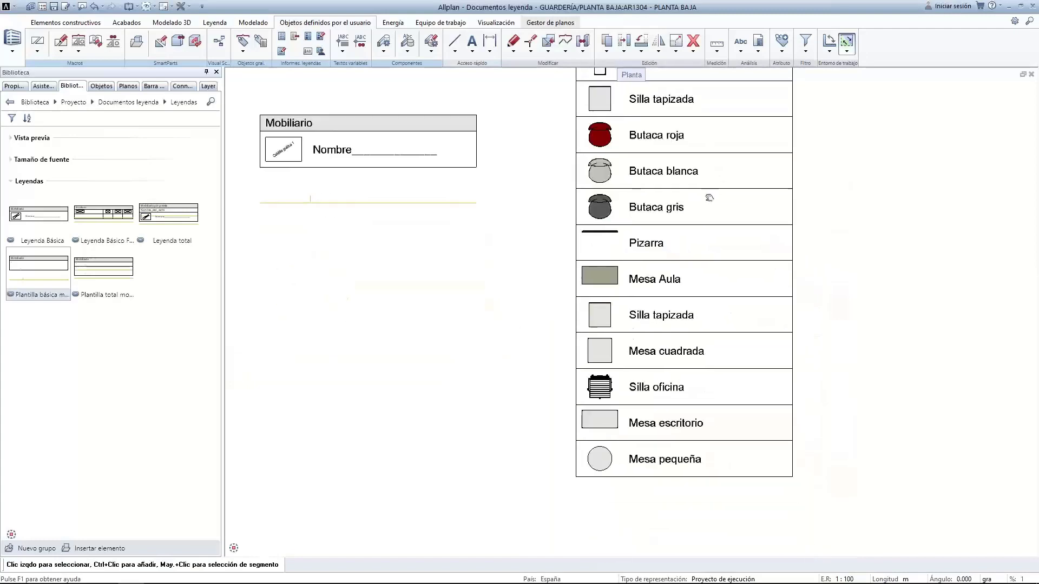
scroll(684, 410, "down", 3)
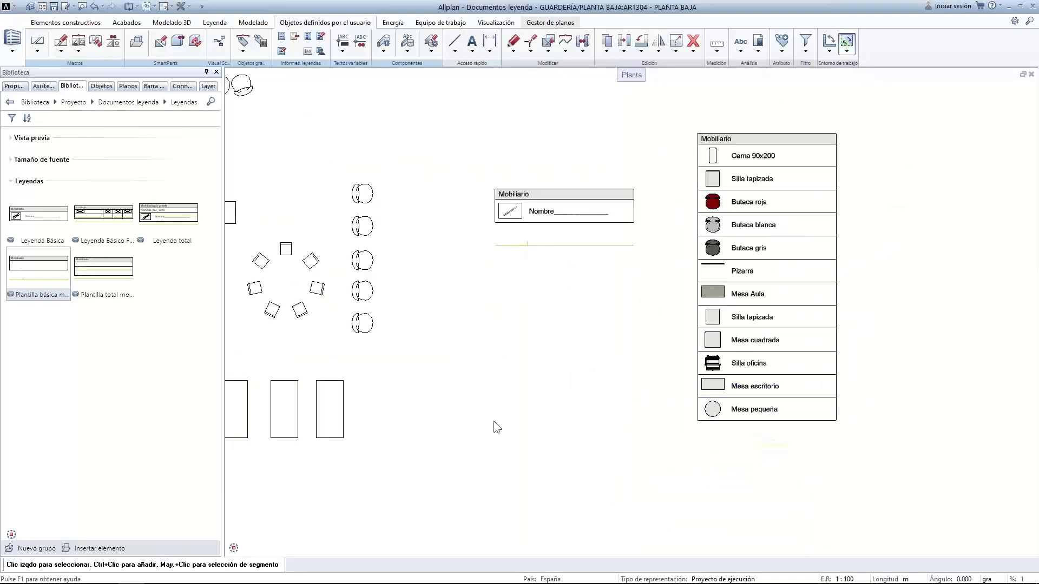
right_click(374, 328)
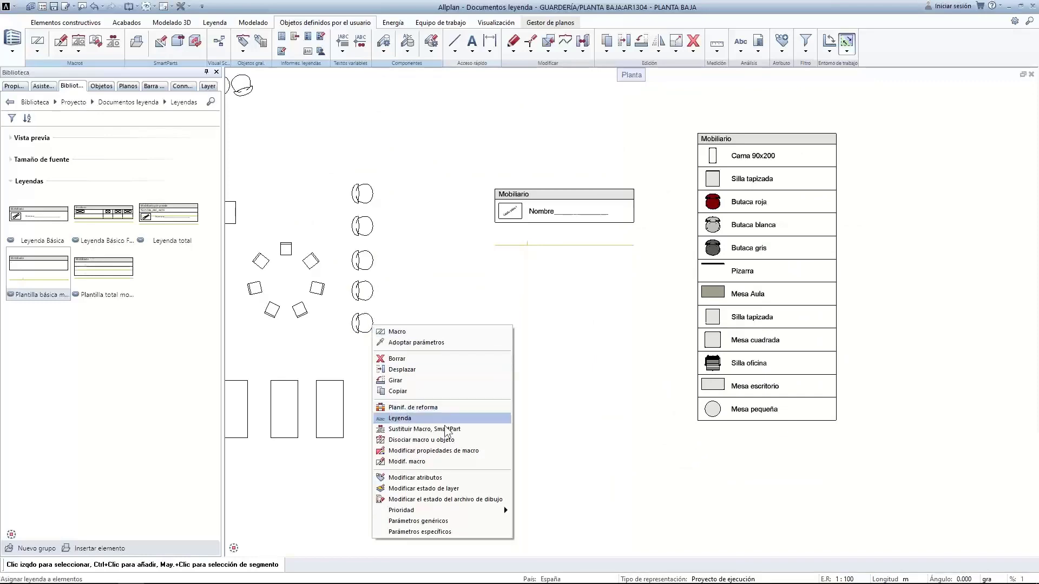
left_click(449, 477)
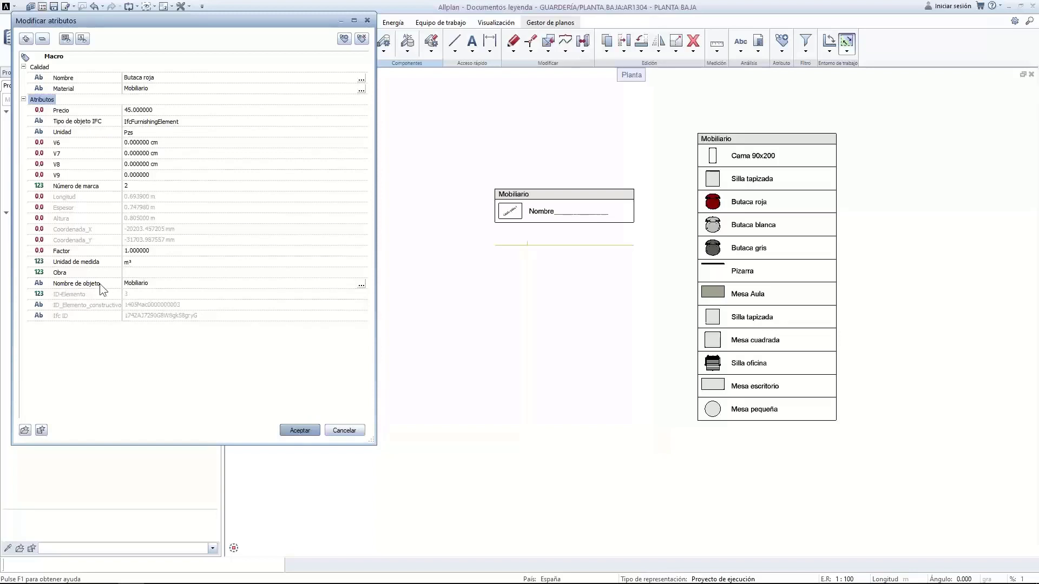
left_click(305, 430)
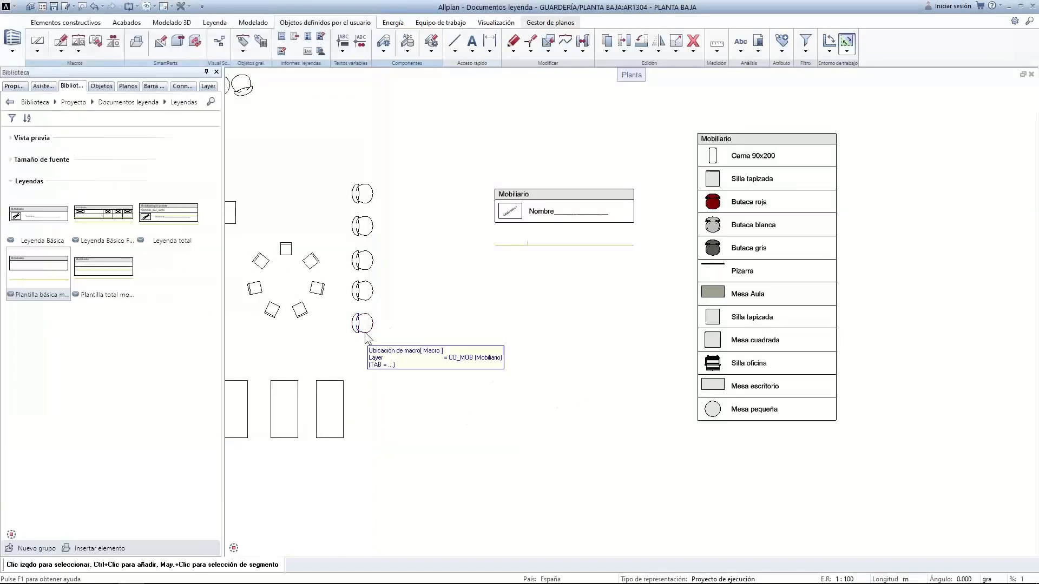
scroll(410, 346, "down", 1)
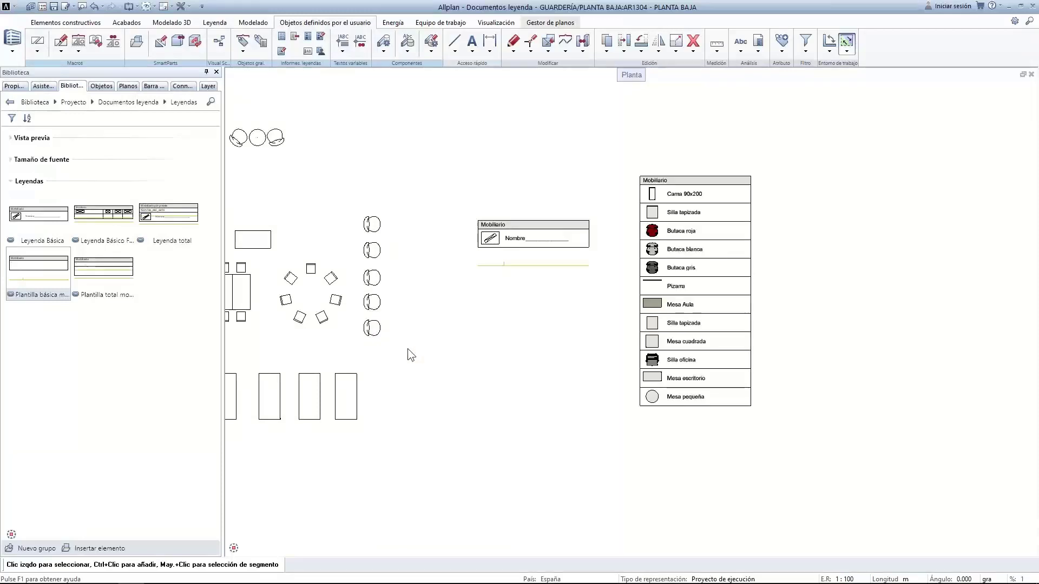
scroll(408, 348, "down", 2)
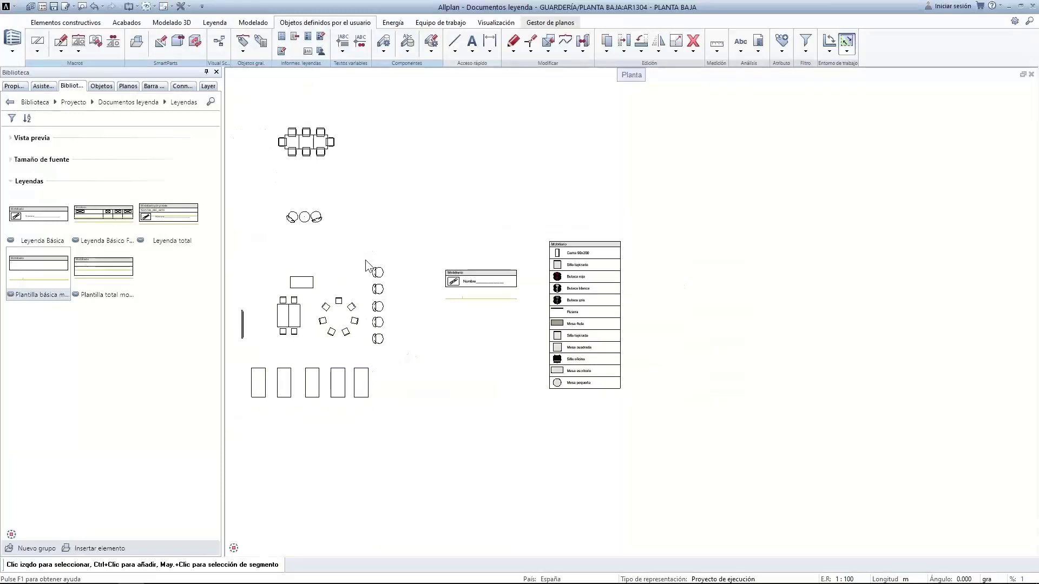
Change the small table's Nombre de objeto to 'objeto' and start a new legend
right_click(306, 222)
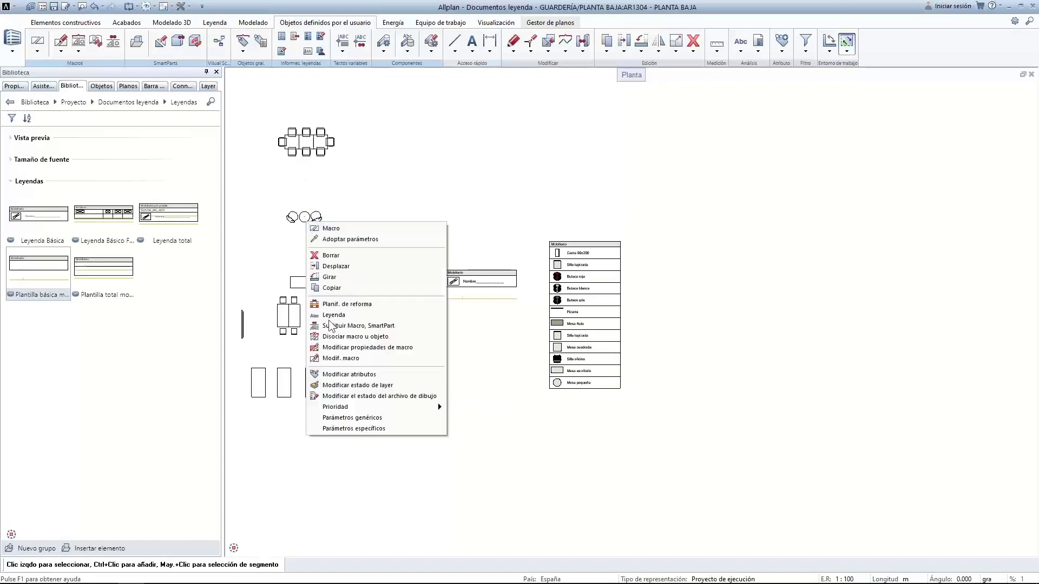
left_click(340, 374)
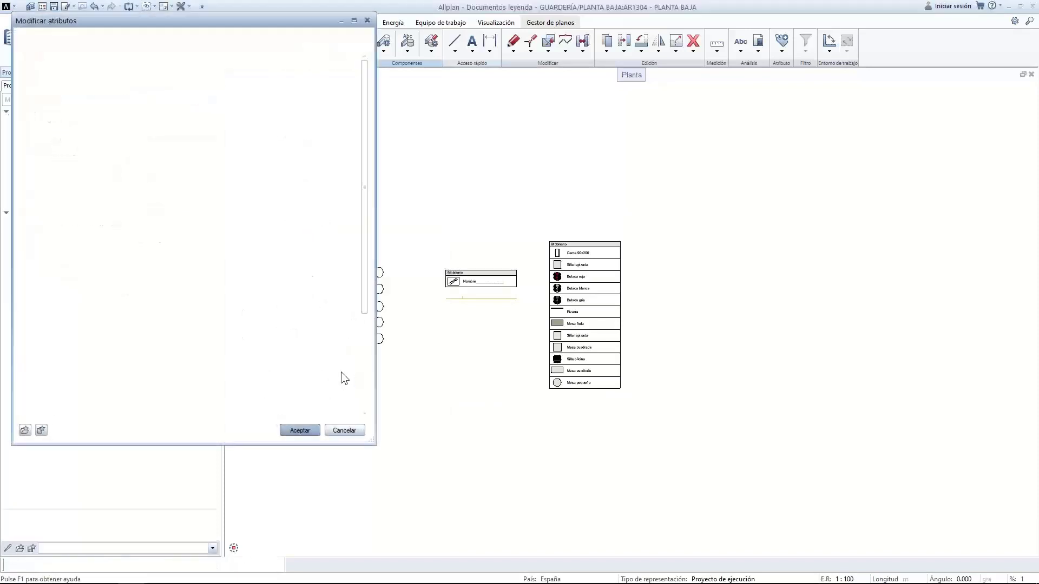
left_click(151, 282)
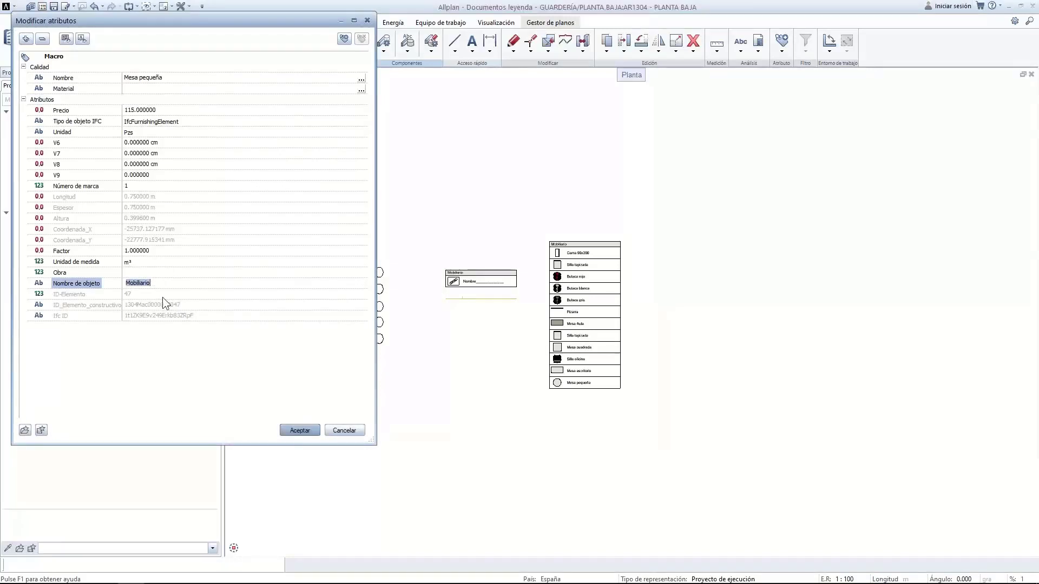
key("BackSpace")
type("objeto")
key("Return")
left_click(300, 431)
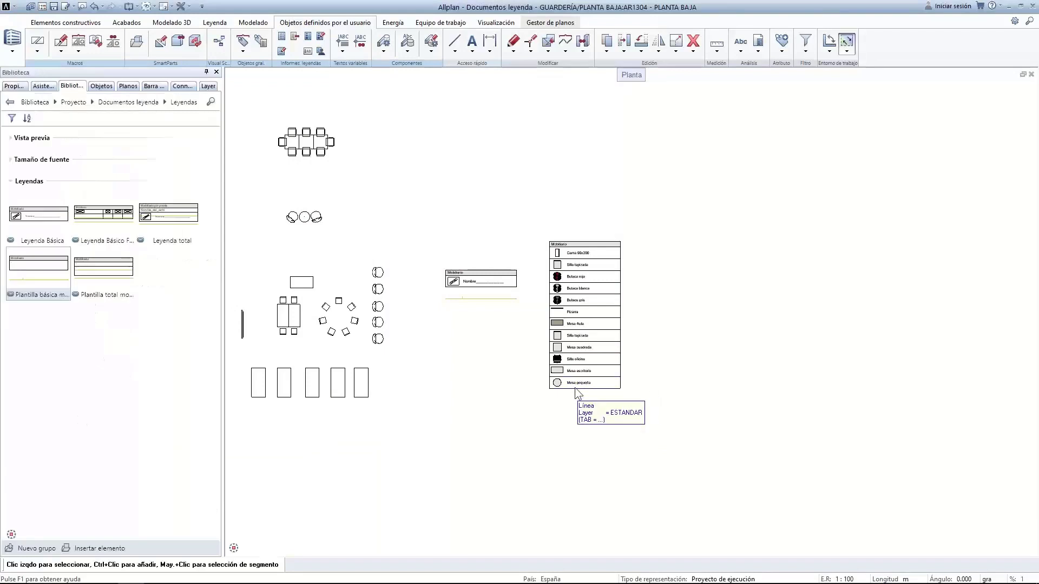
left_click(757, 42)
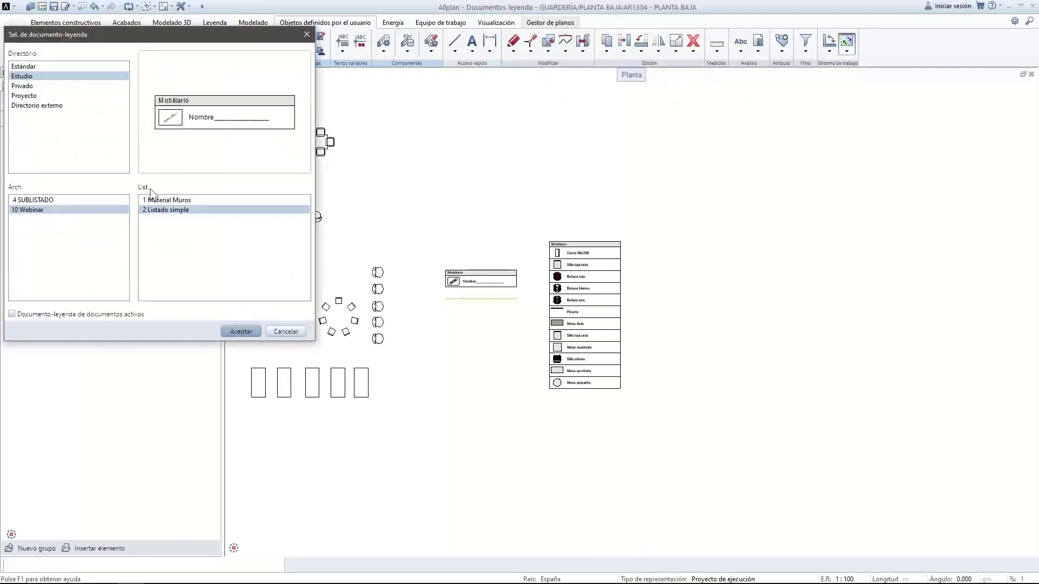
Place a second Listado simple legend from active documents only, right of the first legend
left_click(241, 331)
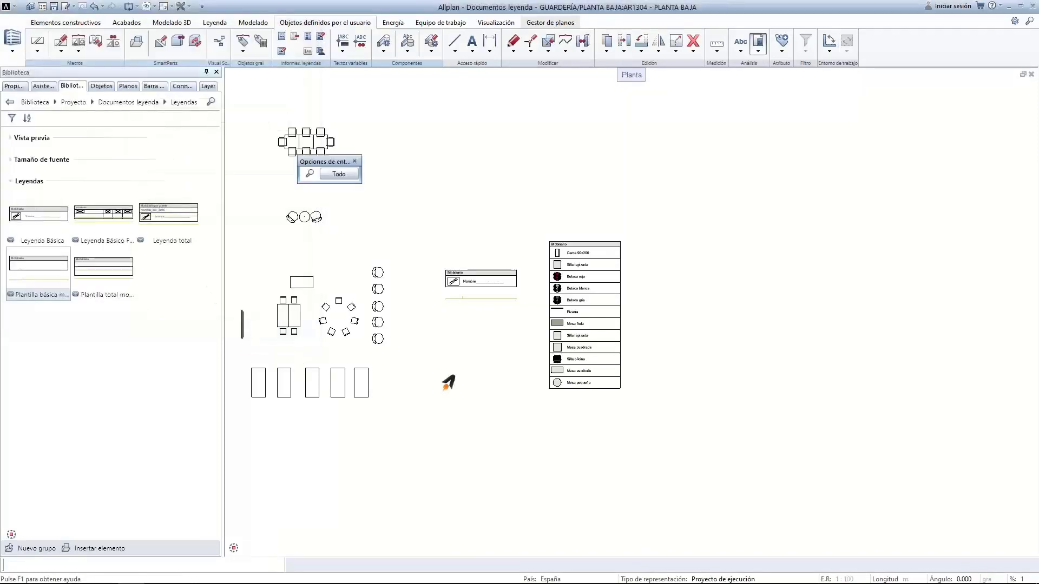
left_click(338, 173)
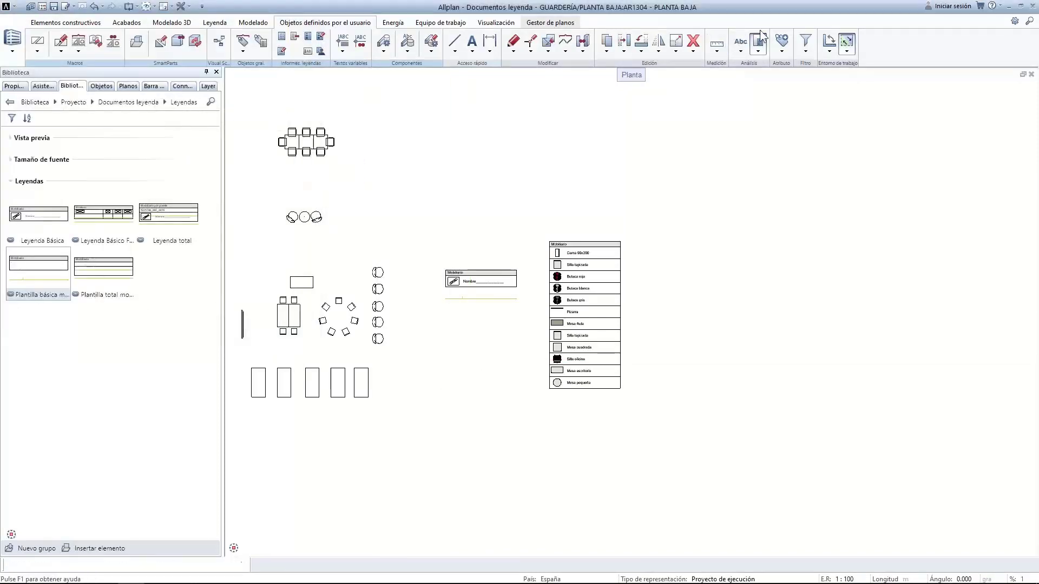
left_click(21, 315)
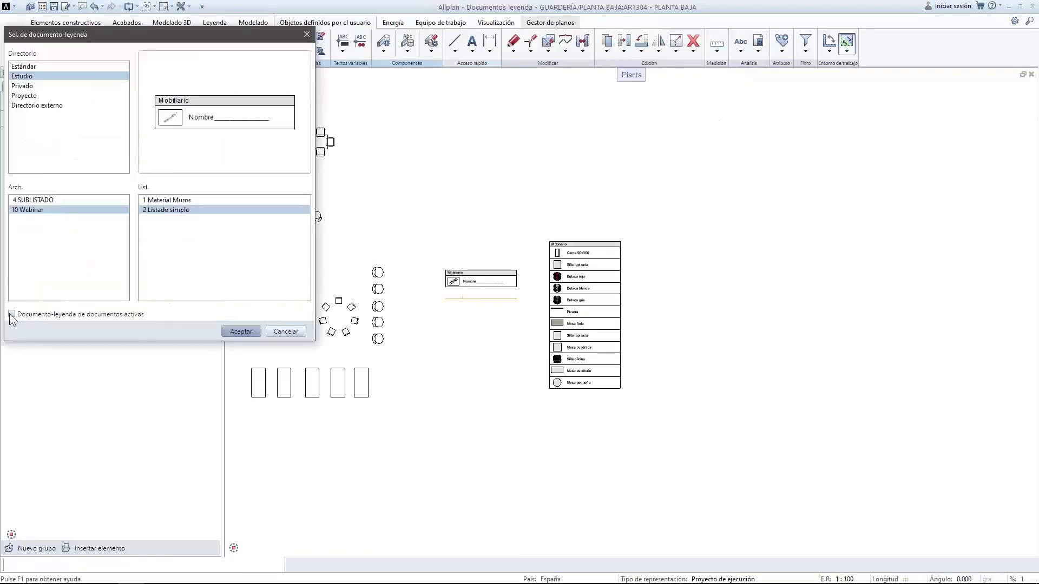
left_click(253, 334)
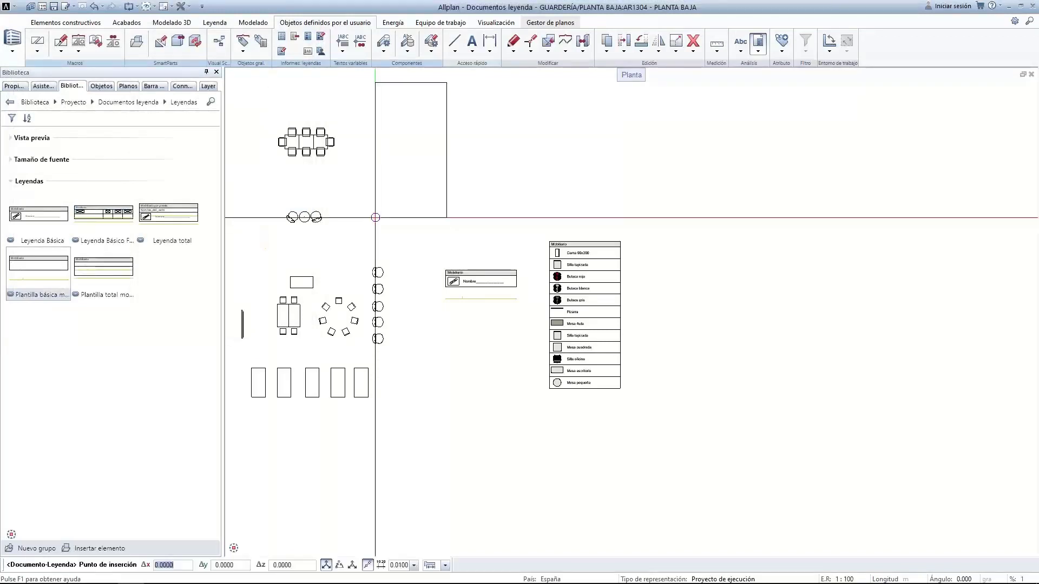
left_click(651, 387)
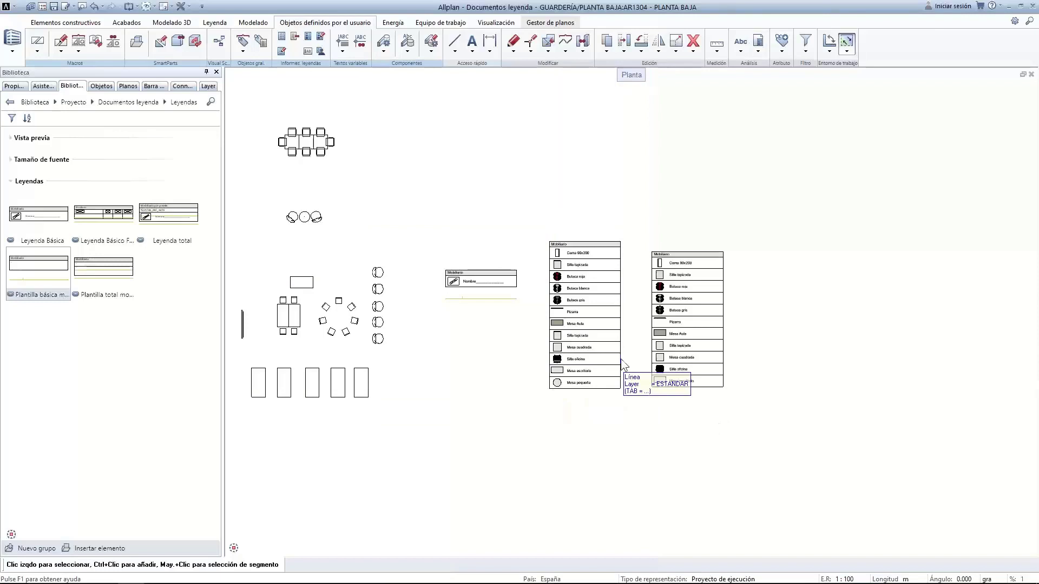
right_click(307, 222)
Set the small table's Nombre de objeto attribute back to Mobiliario
left_click(370, 373)
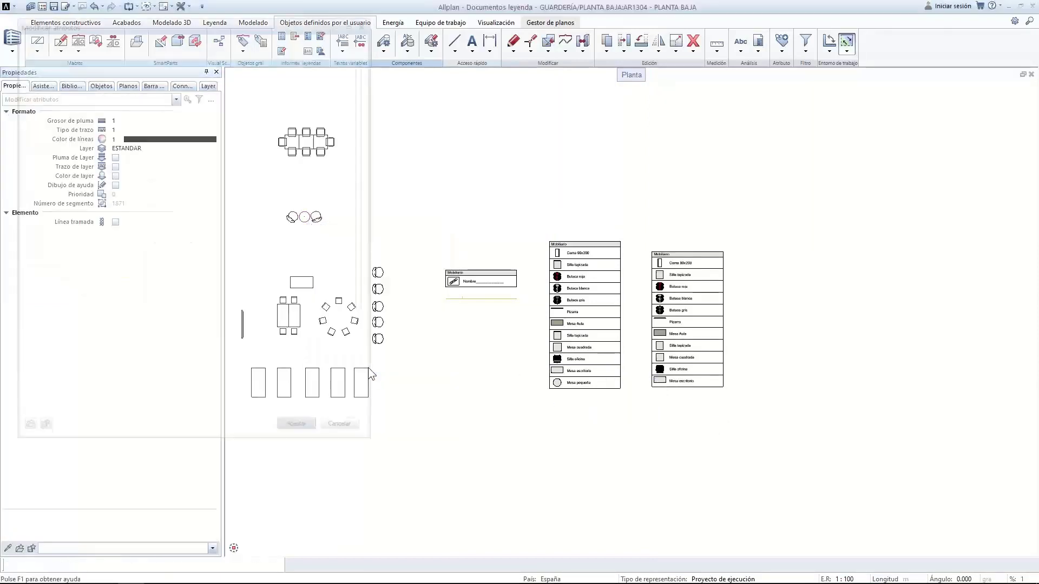
left_click(152, 284)
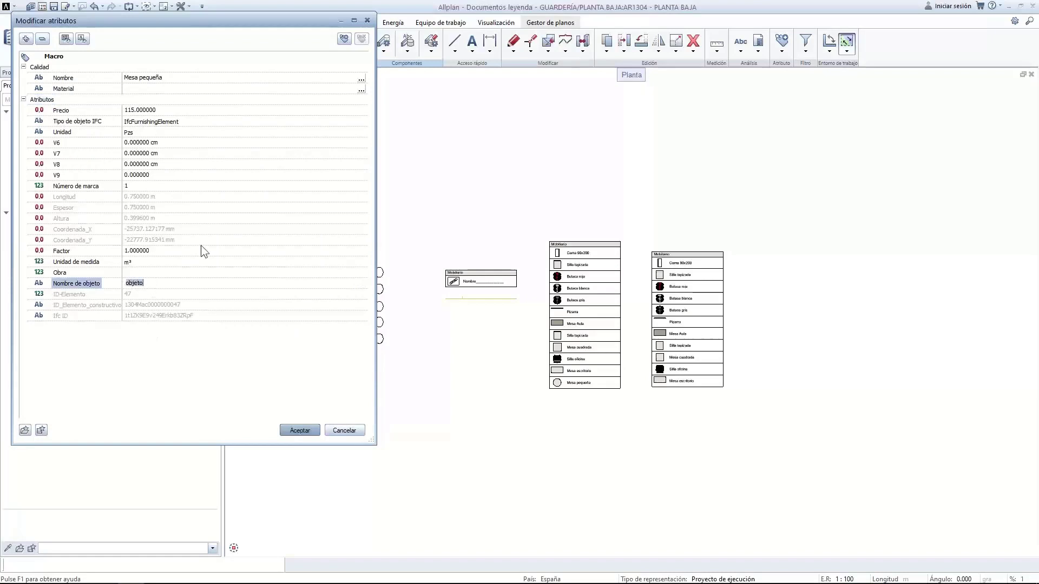
type("Mobiliari")
key("Return")
left_click(297, 430)
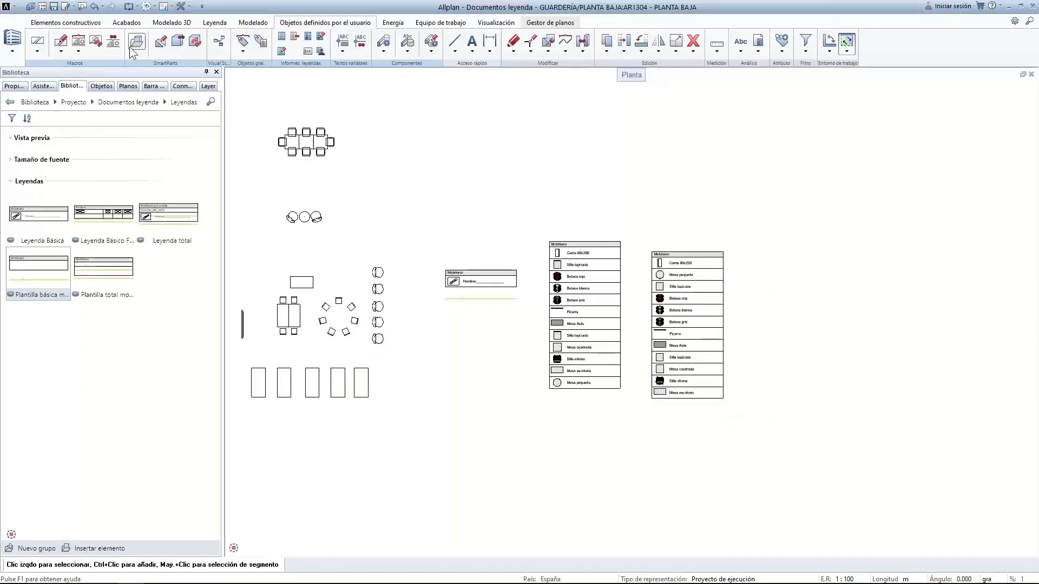
Draw one short diagonal wall on the plan near the legends
left_click(65, 22)
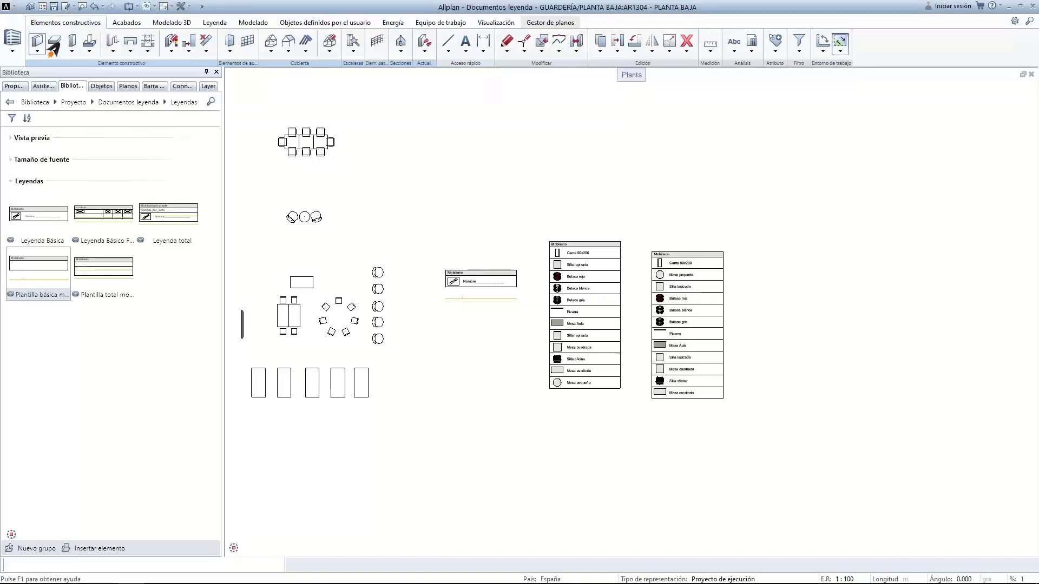
left_click(37, 40)
left_click(375, 187)
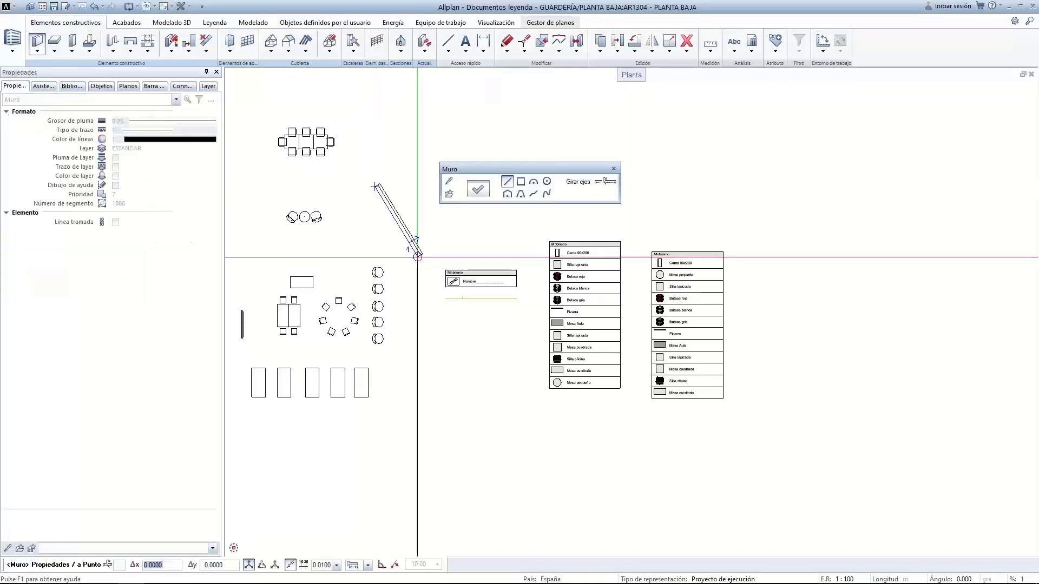
left_click(417, 256)
key("Escape")
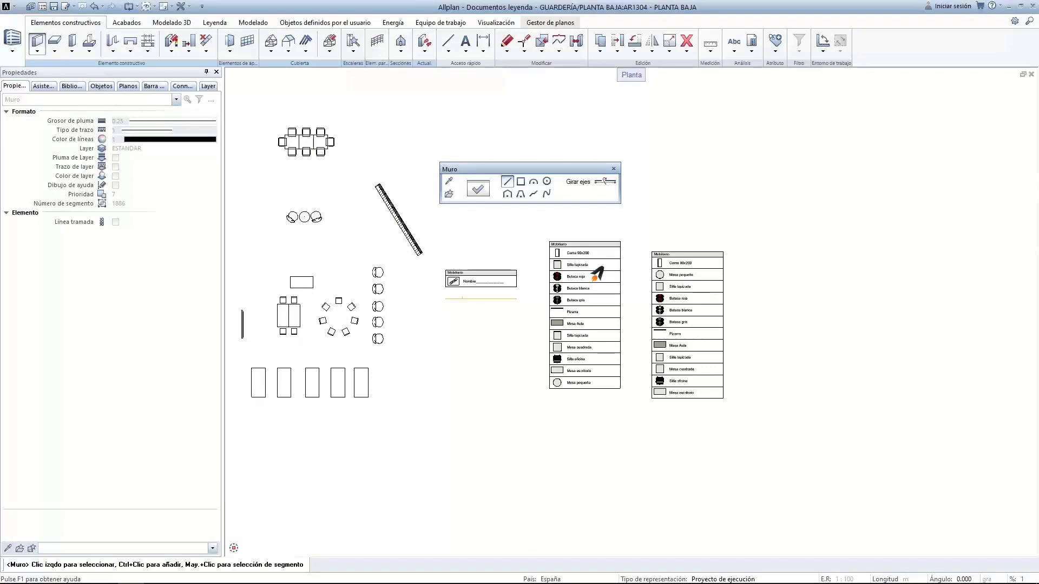
left_click(417, 257)
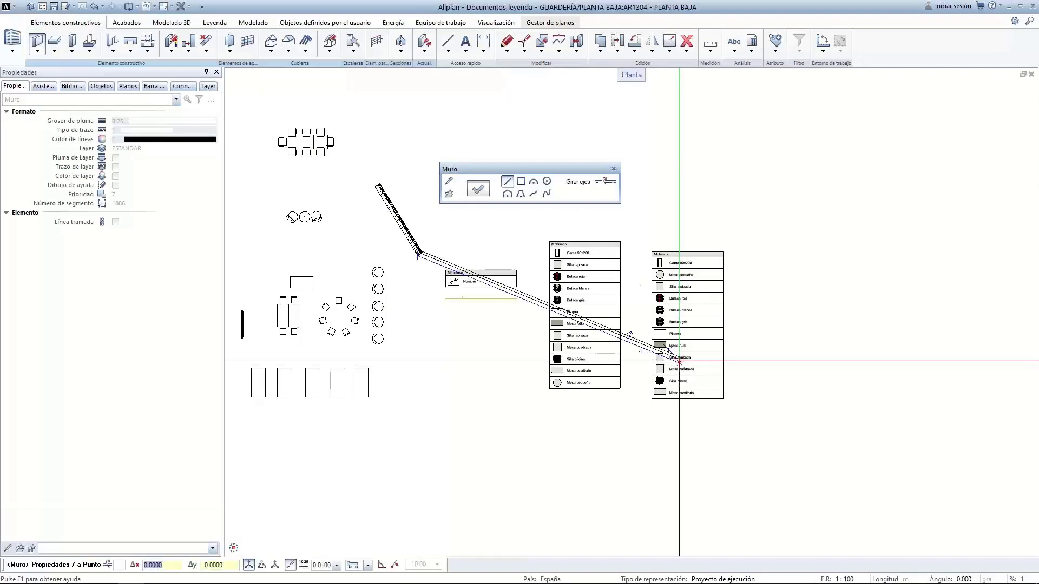
key("Escape")
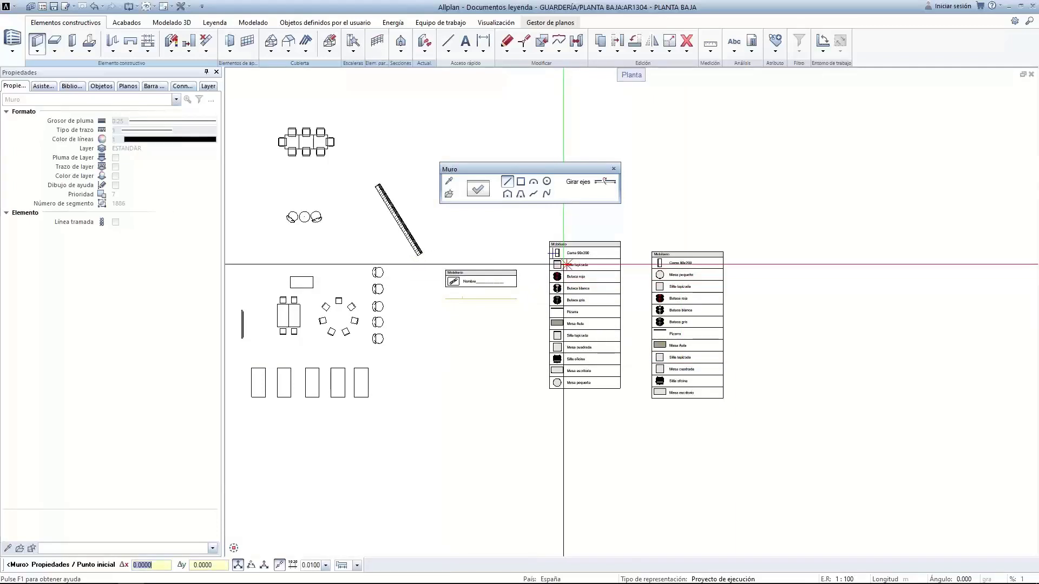
key("Escape")
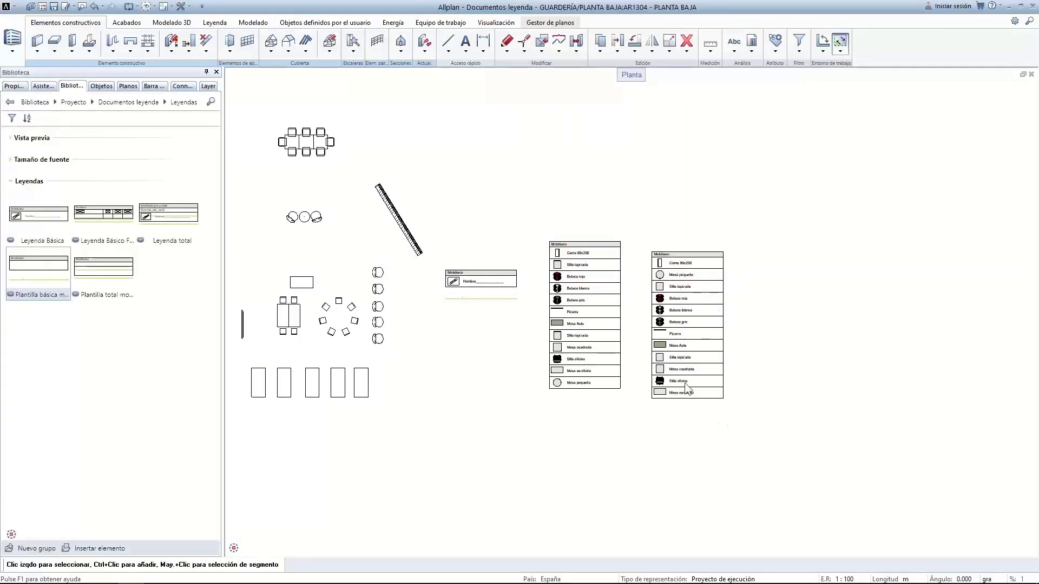
Update the right-hand legend's contents, then delete the diagonal wall
right_click(694, 289)
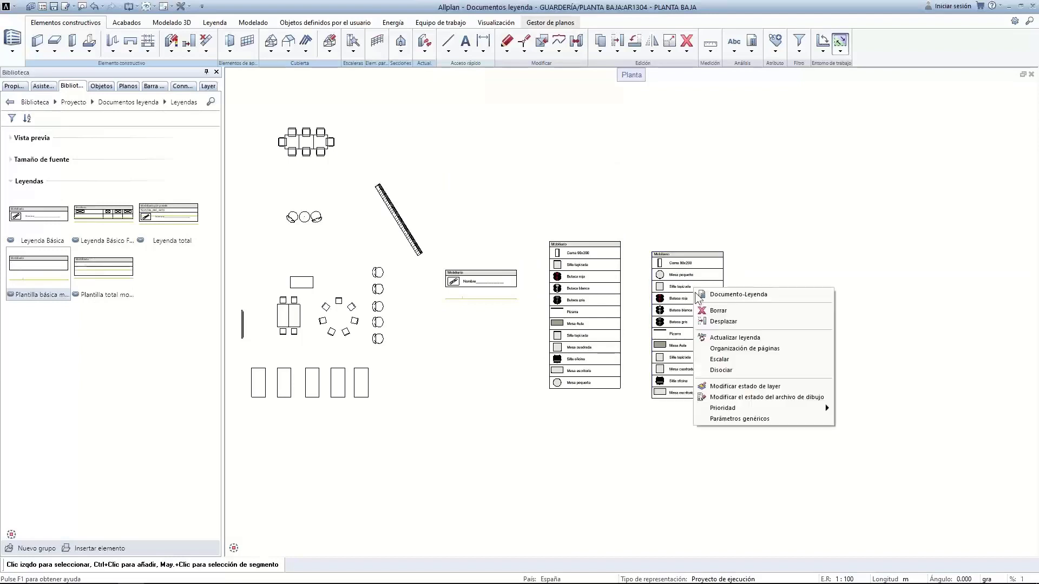
left_click(720, 339)
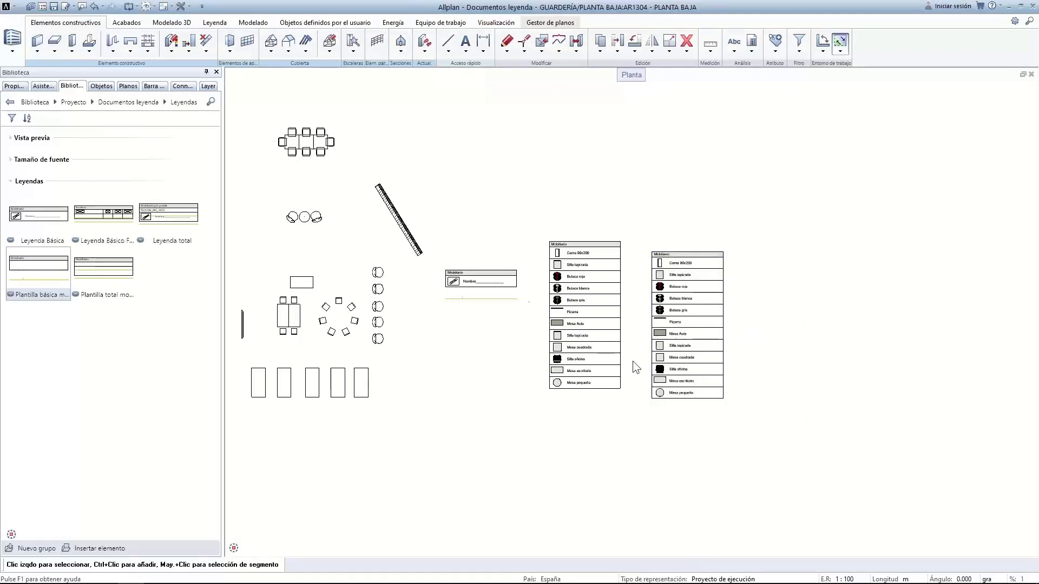
scroll(443, 362, "down", 1)
left_click(406, 250)
key("Delete")
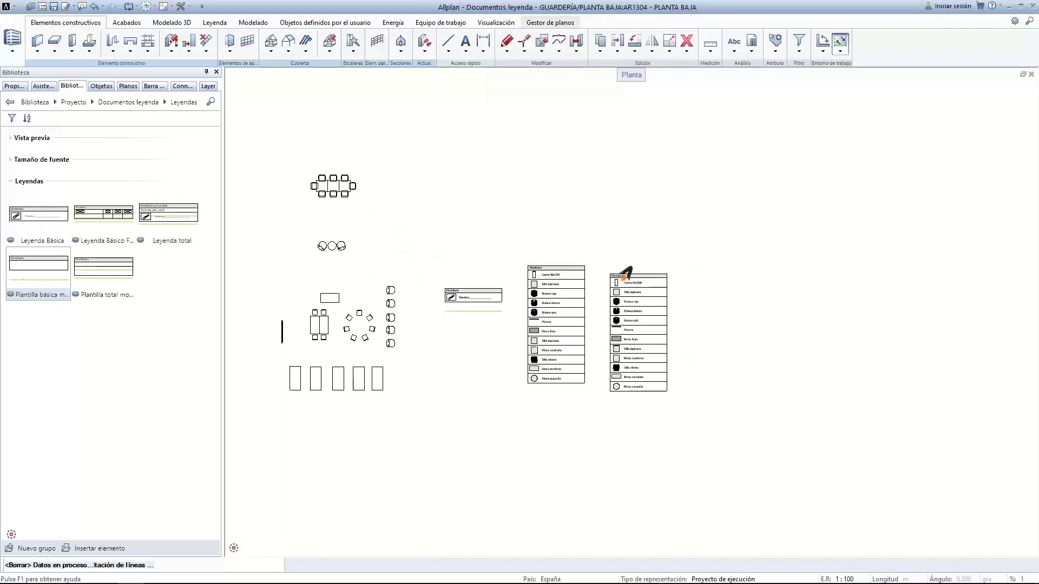
Delete the right-hand legend, then the two remaining legends
left_click_drag(600, 256, 701, 442)
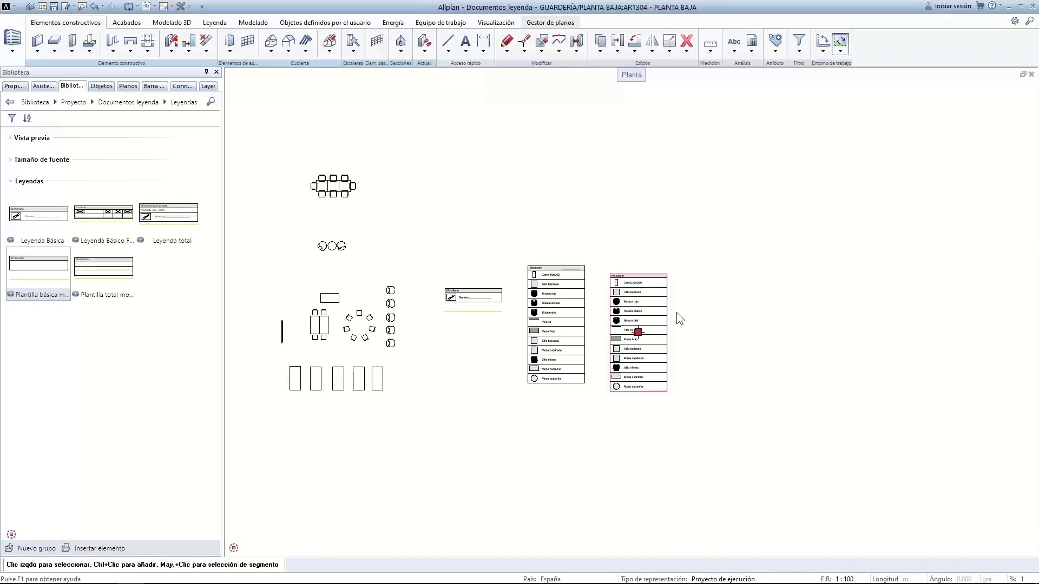
key("Delete")
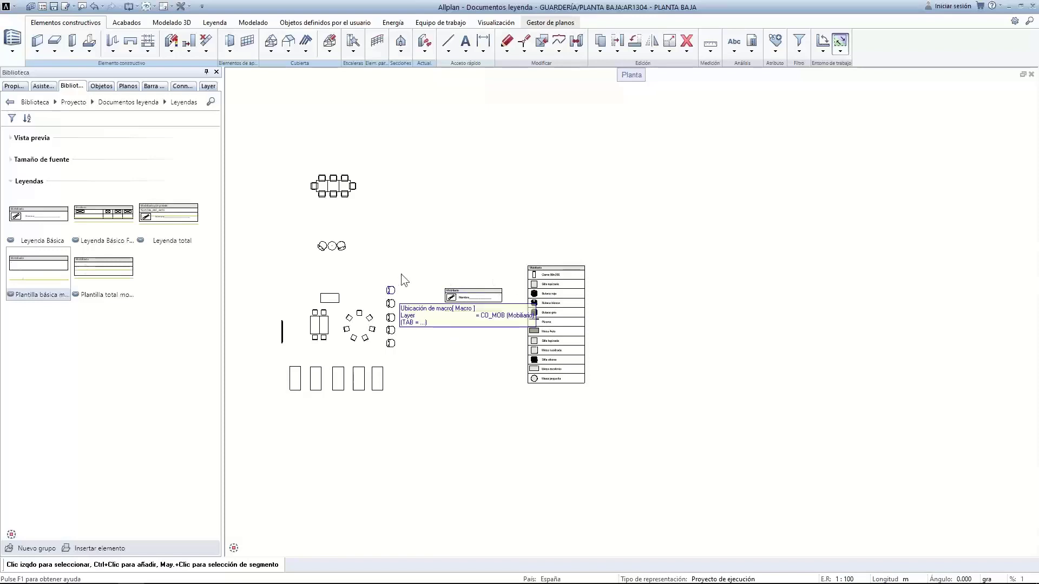
left_click_drag(431, 242, 628, 440)
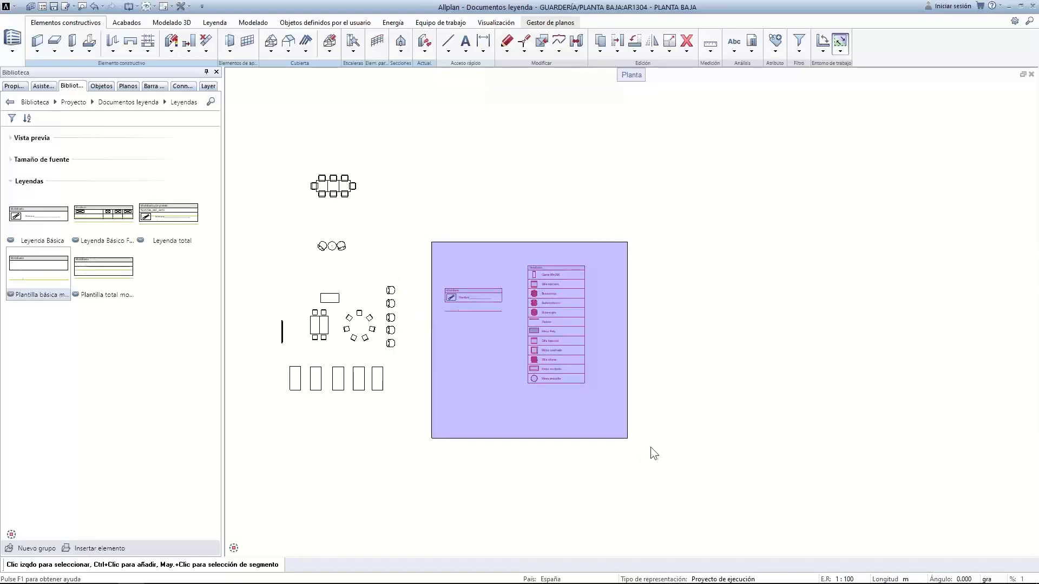
key("Delete")
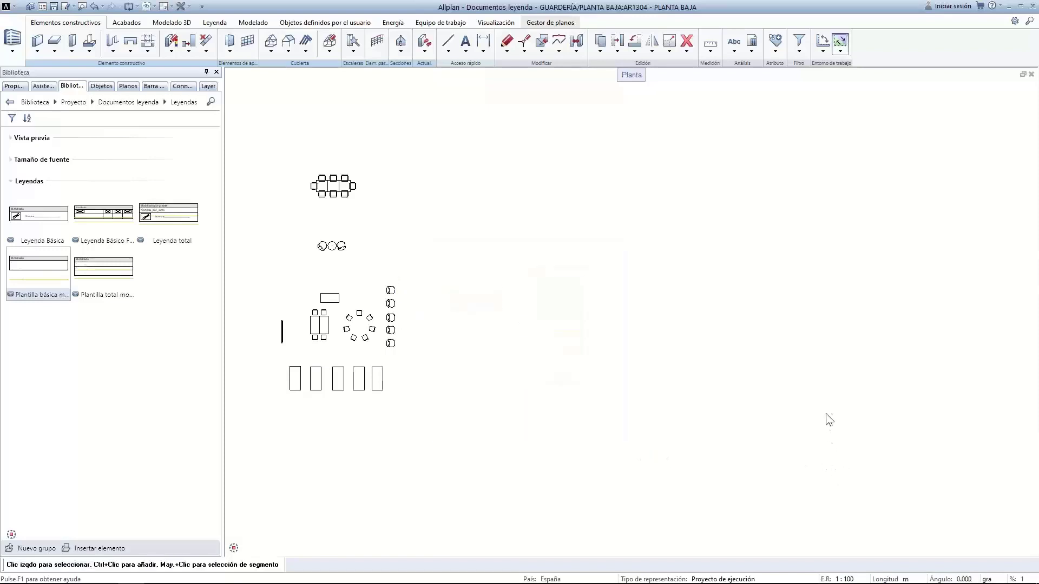
middle_click_drag(430, 279, 486, 273)
Place 'Plantilla total mobiliario' from Biblioteca > Leyendas on the plan, right of the furniture
mouse_move(836, 573)
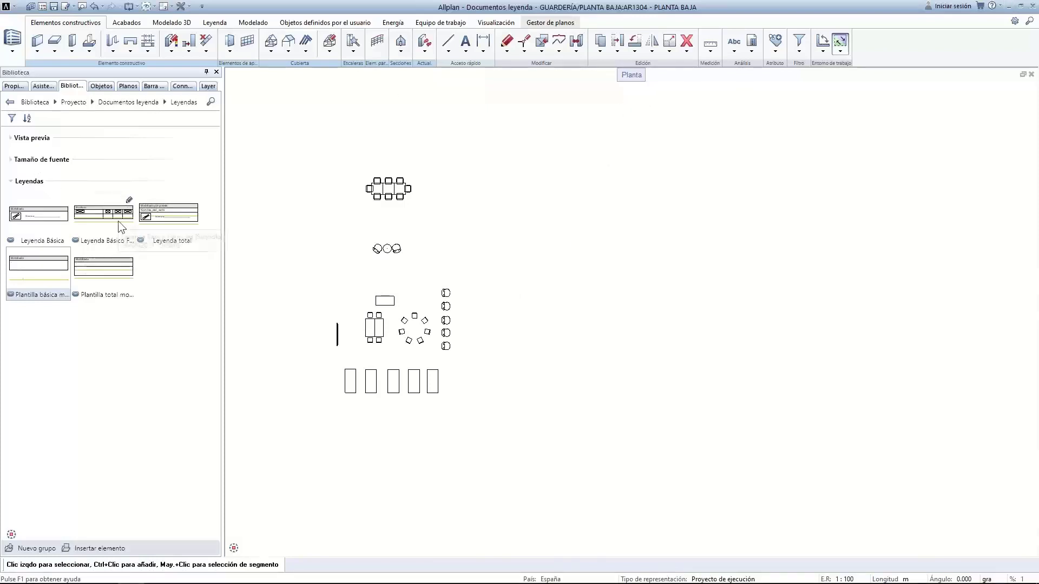
left_click(103, 277)
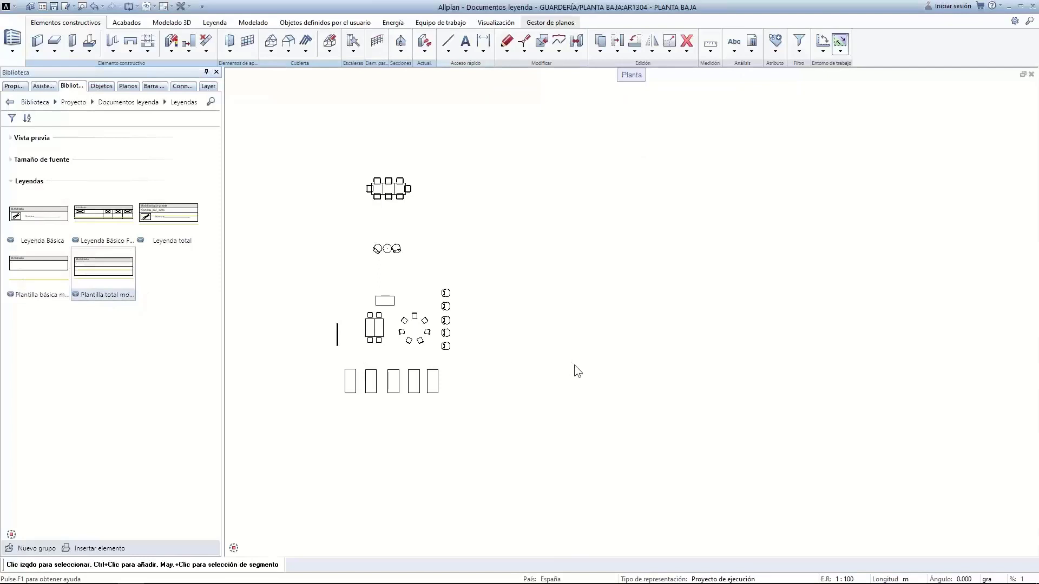
double_click(89, 268)
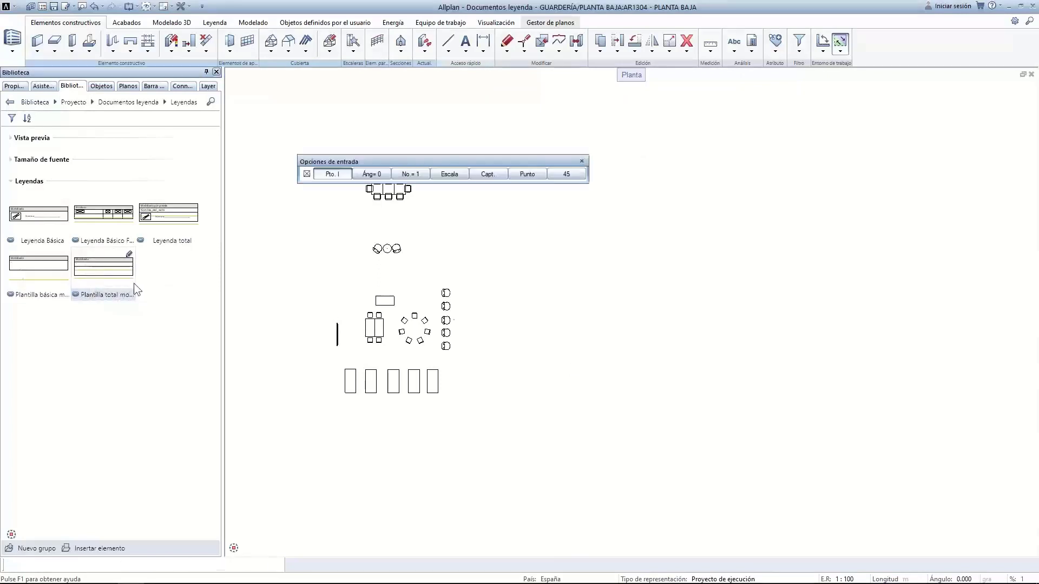
left_click(500, 295)
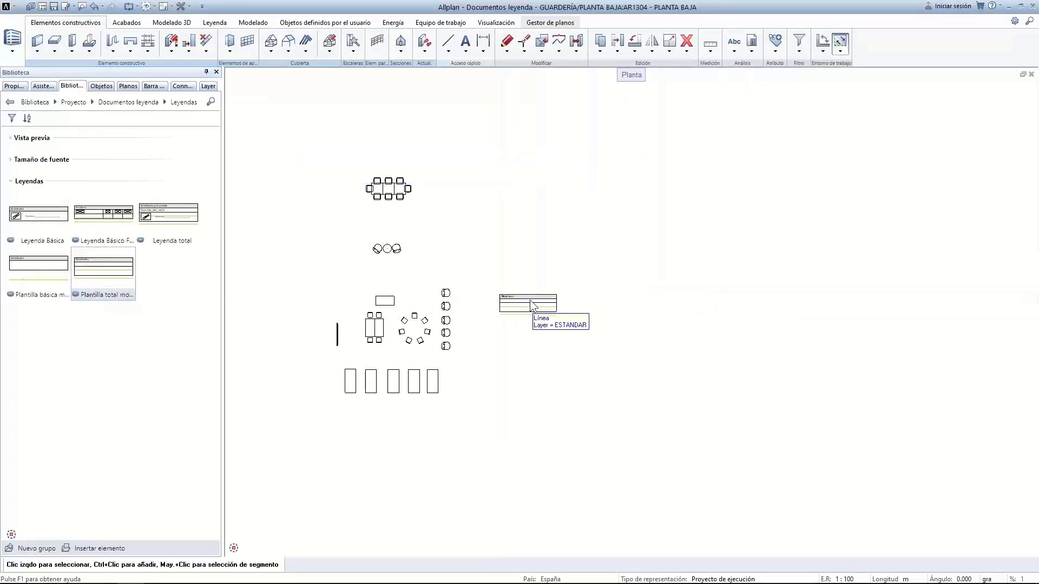
scroll(530, 299, "up", 5)
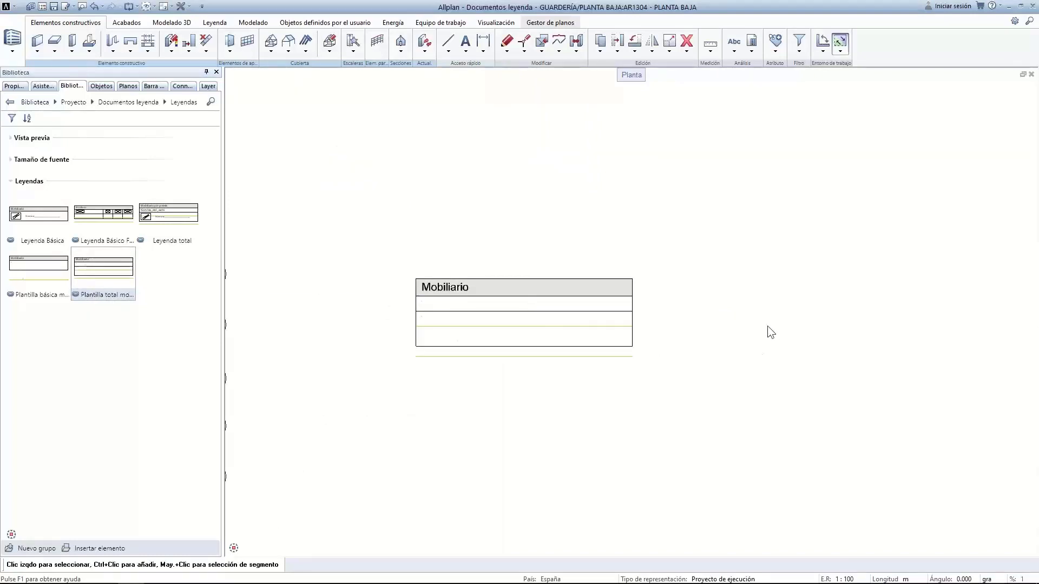
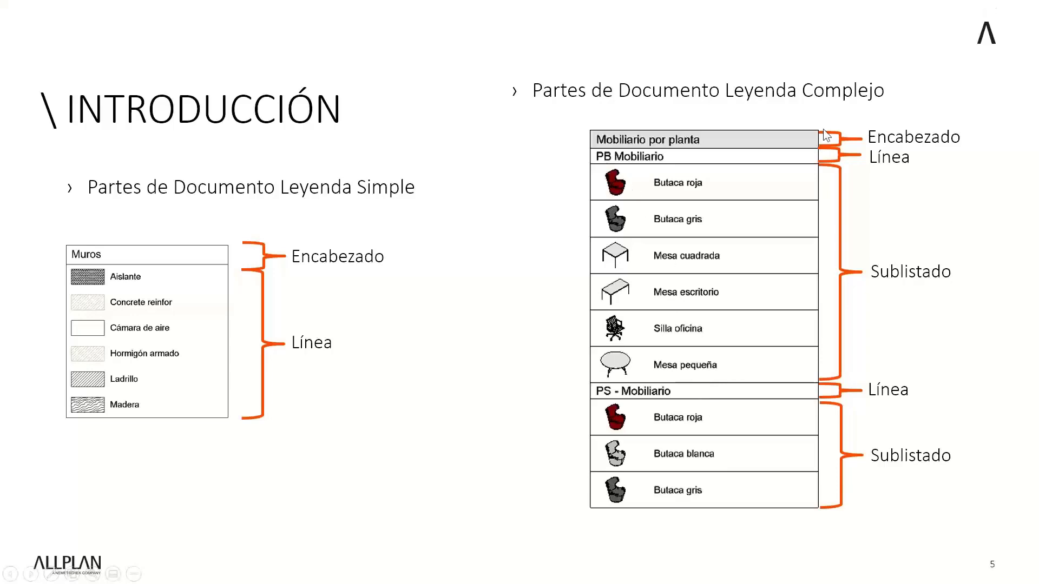
Leave the PowerPoint slide show and switch back to Allplan's empty Mobiliario legend template
key("alt+Tab")
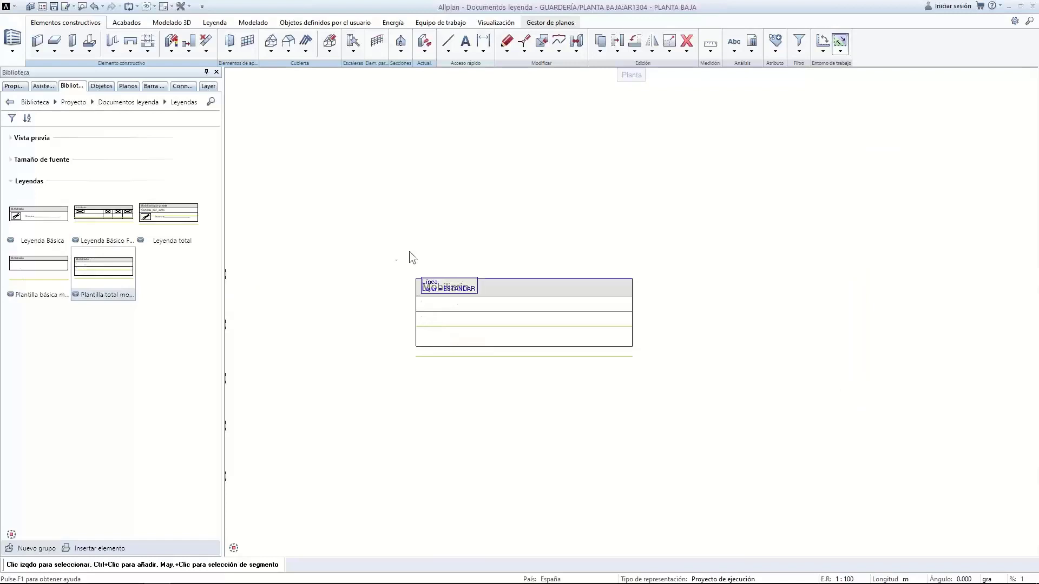
Through Modificar Documentos-Leyenda, open entry '2 Listado simple' from the project file 10 Webinar
left_click(754, 49)
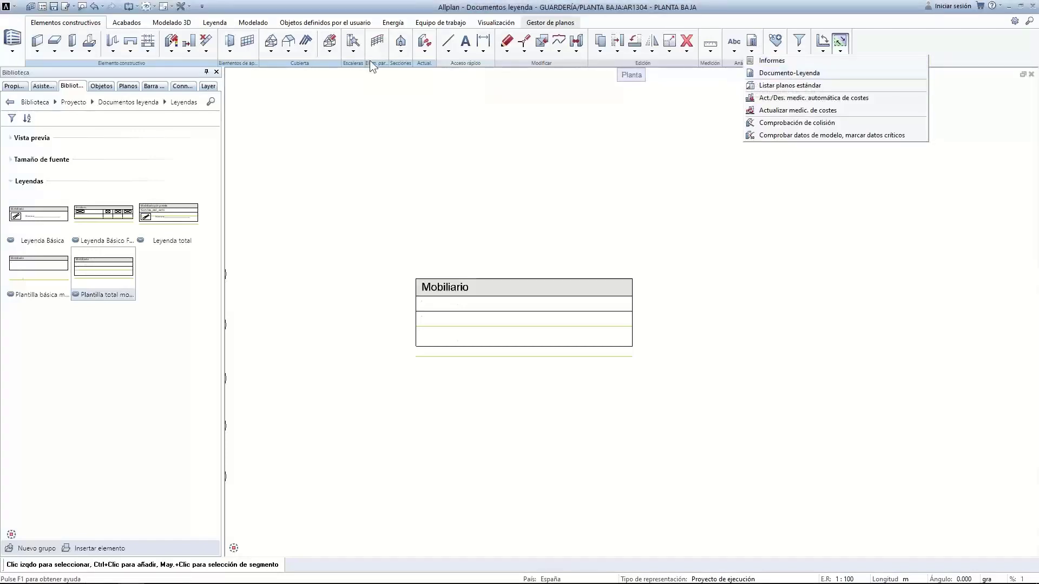
left_click(296, 123)
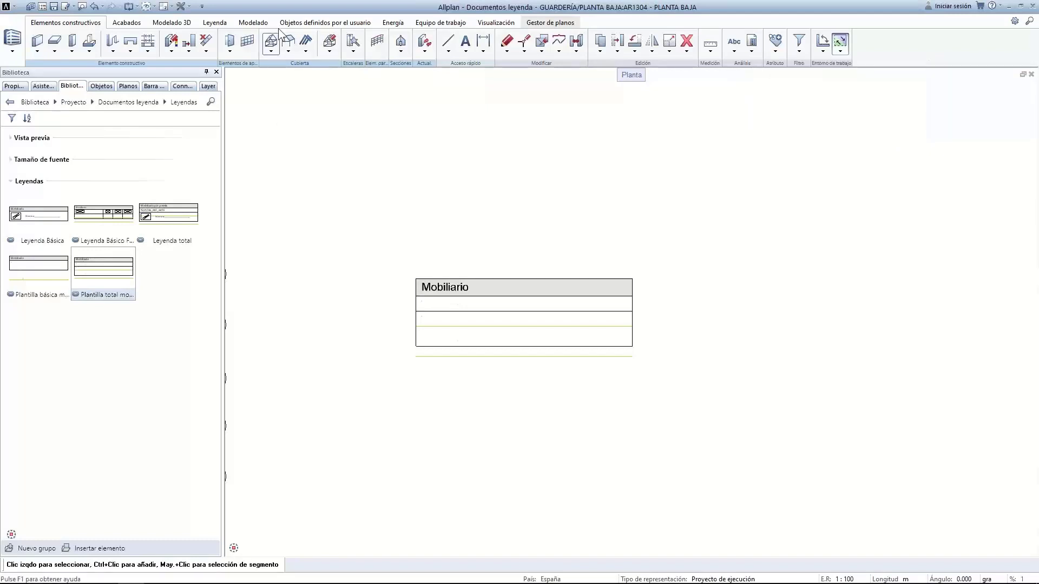
left_click(325, 22)
left_click(320, 36)
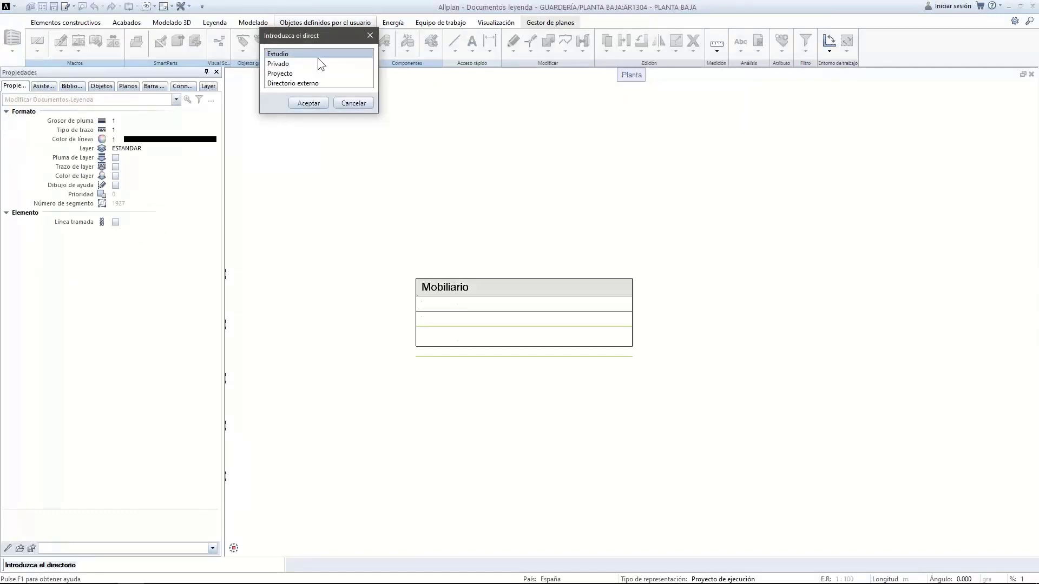
double_click(293, 75)
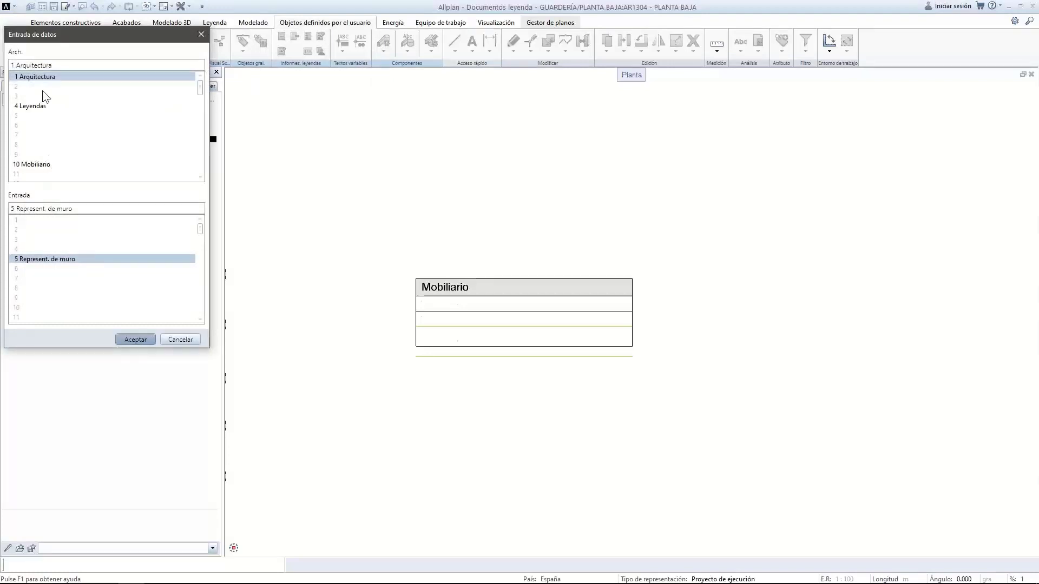
left_click(322, 39)
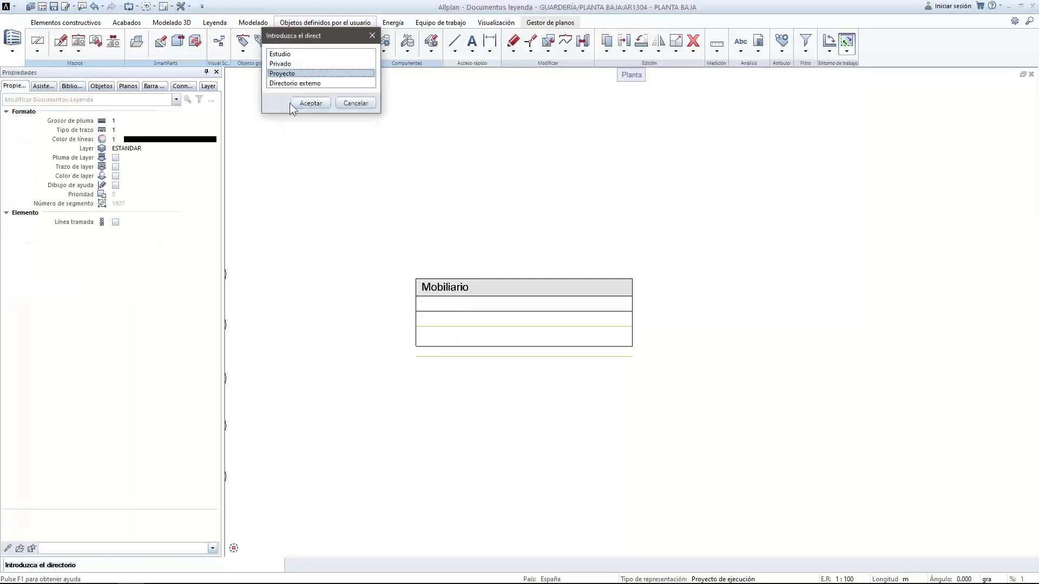
double_click(288, 53)
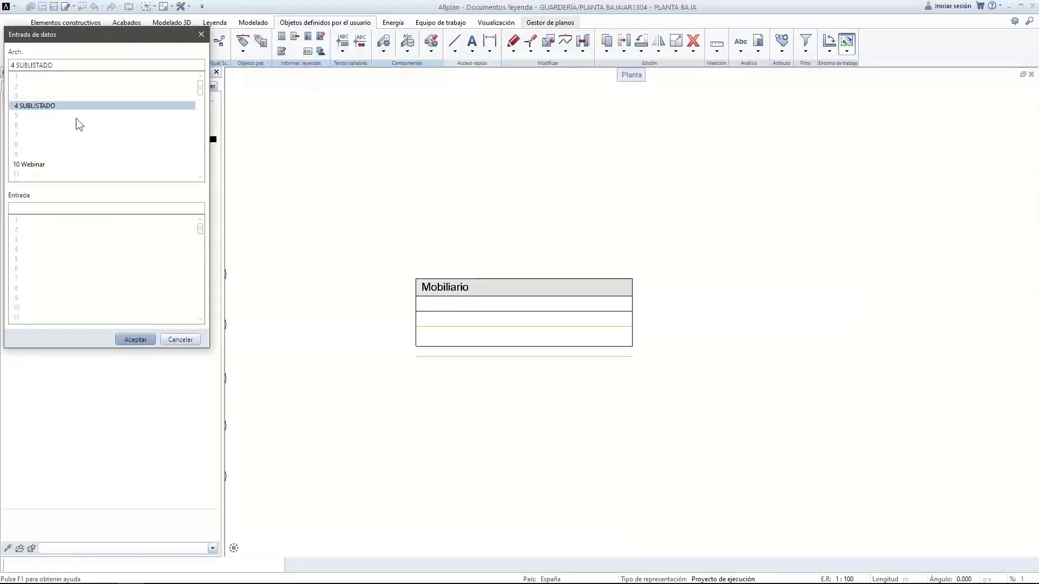
left_click(35, 166)
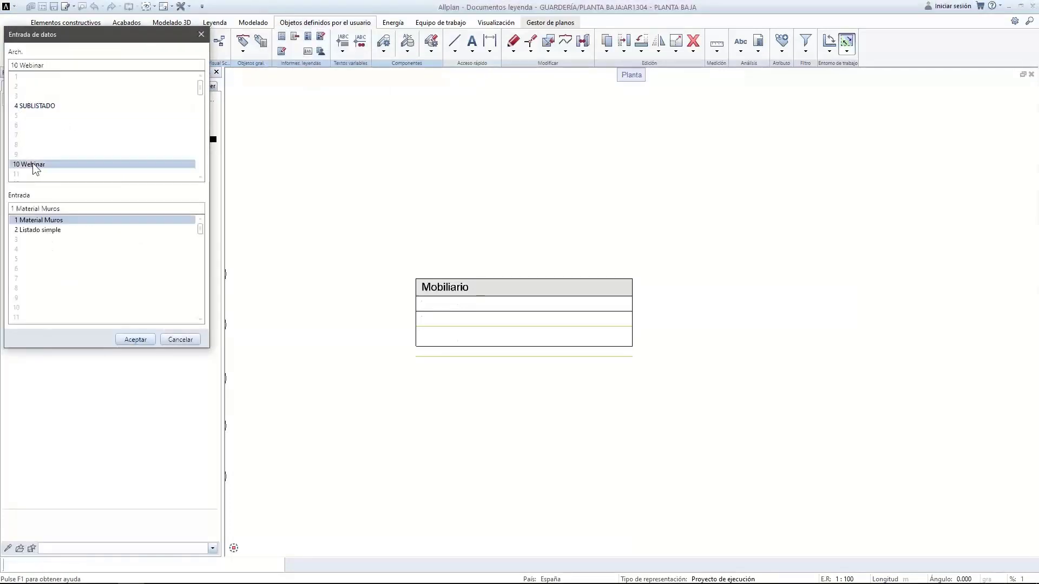
left_click(45, 231)
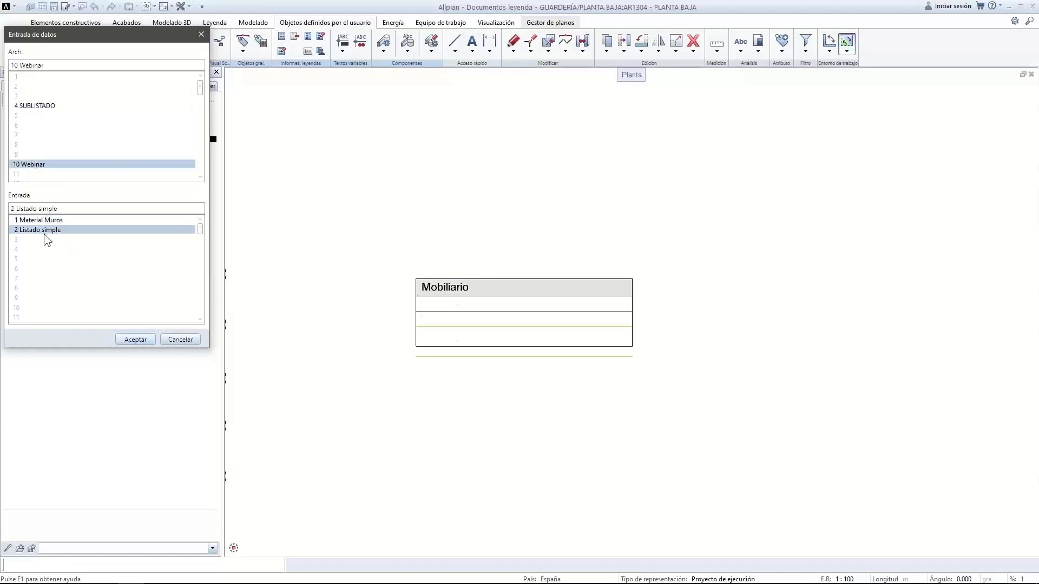
left_click(133, 341)
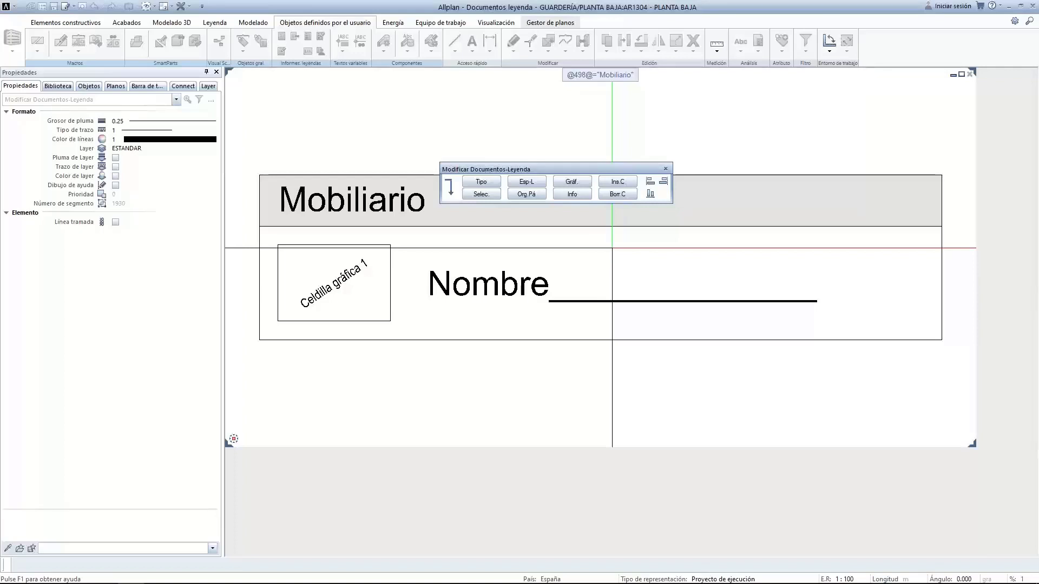
Save the legend into the current file and place it right of the Mobiliario legend
left_click_drag(561, 168, 547, 113)
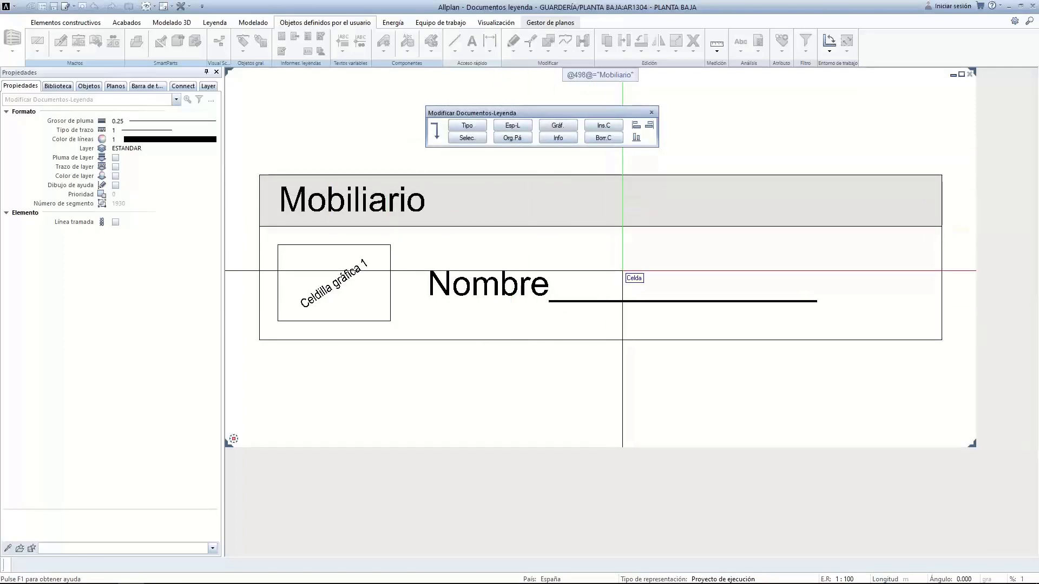
key("Escape")
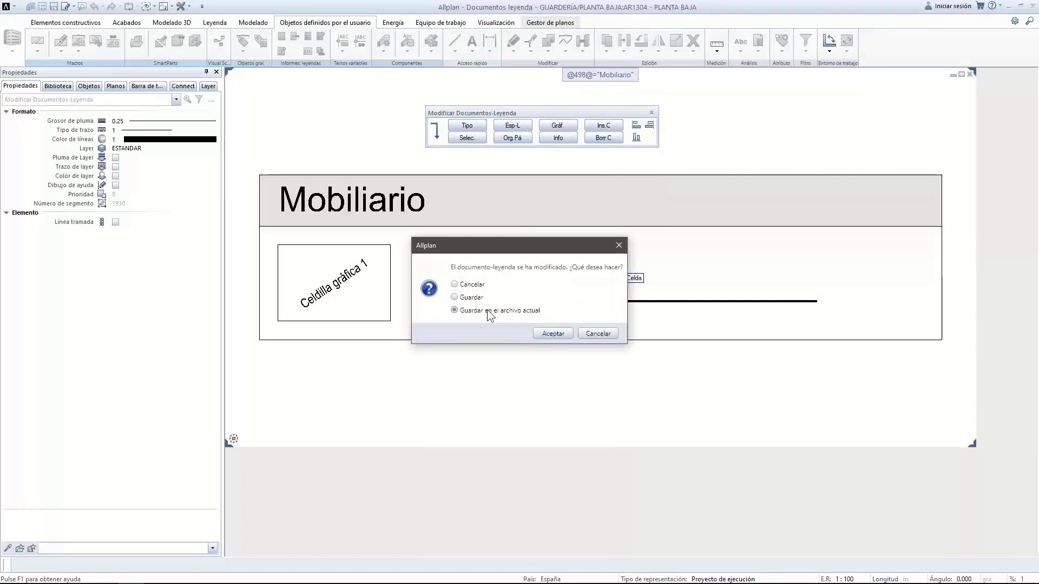
left_click(542, 334)
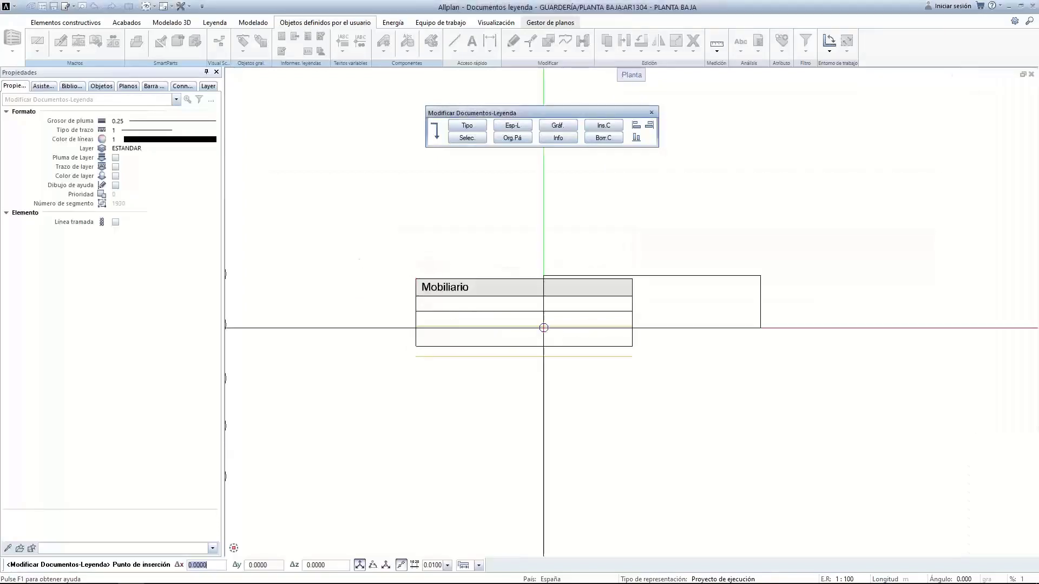
scroll(449, 444, "down", 1)
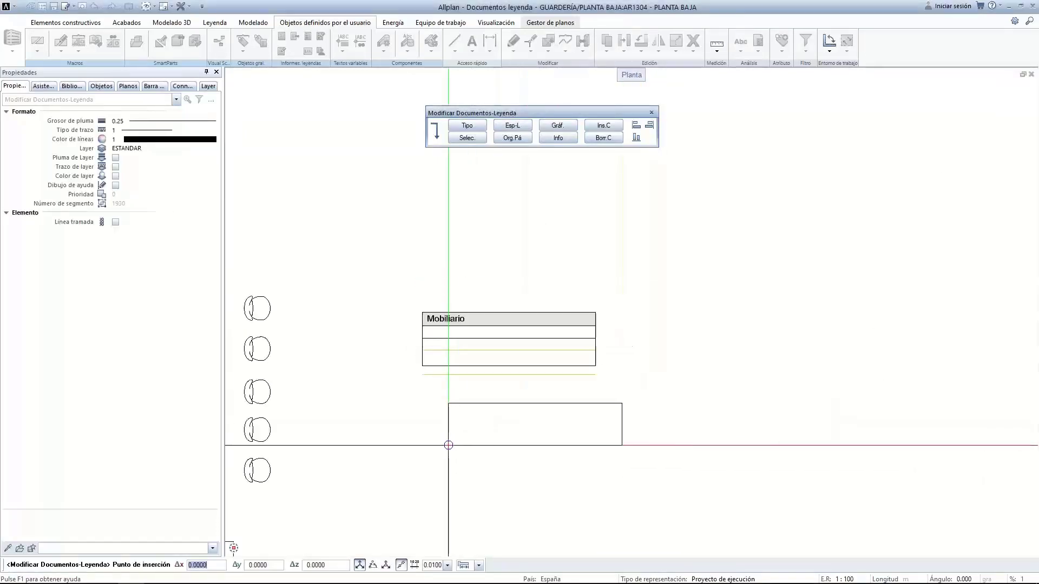
left_click(627, 355)
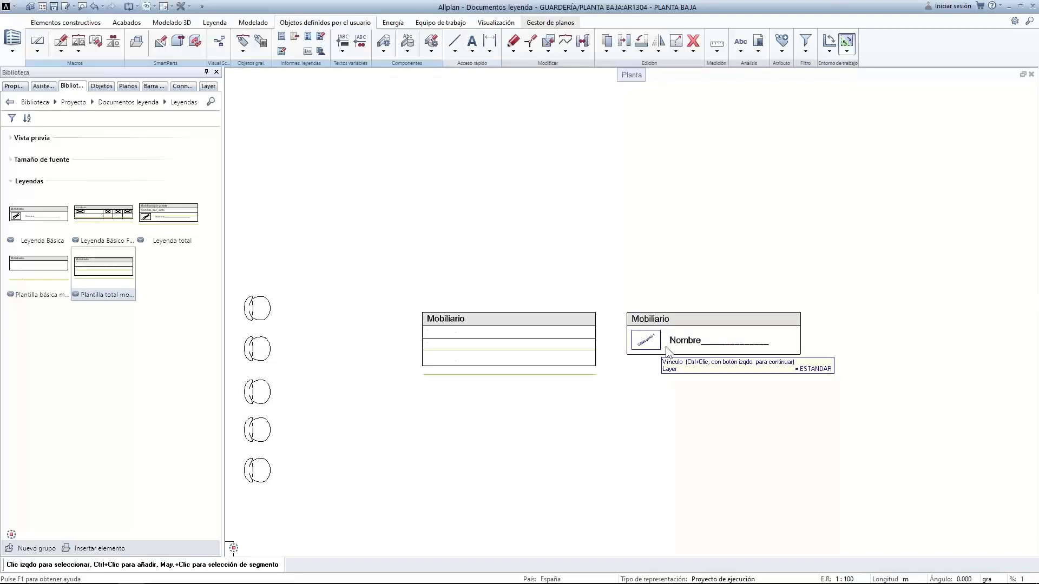
Copy the graphic cell and Nombre line into the left legend's empty row
scroll(660, 352, "up", 4)
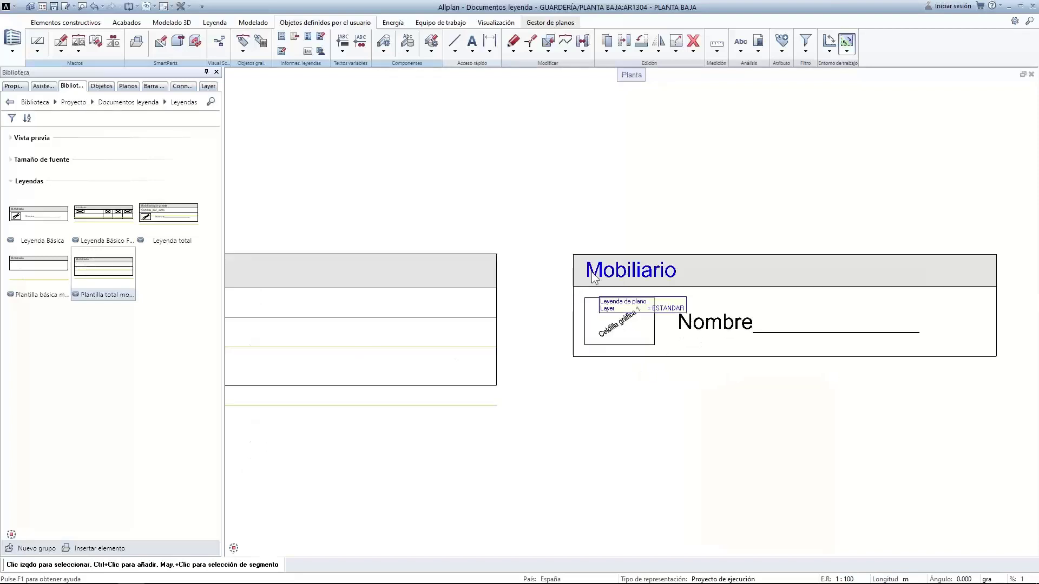
left_click_drag(579, 292, 955, 362)
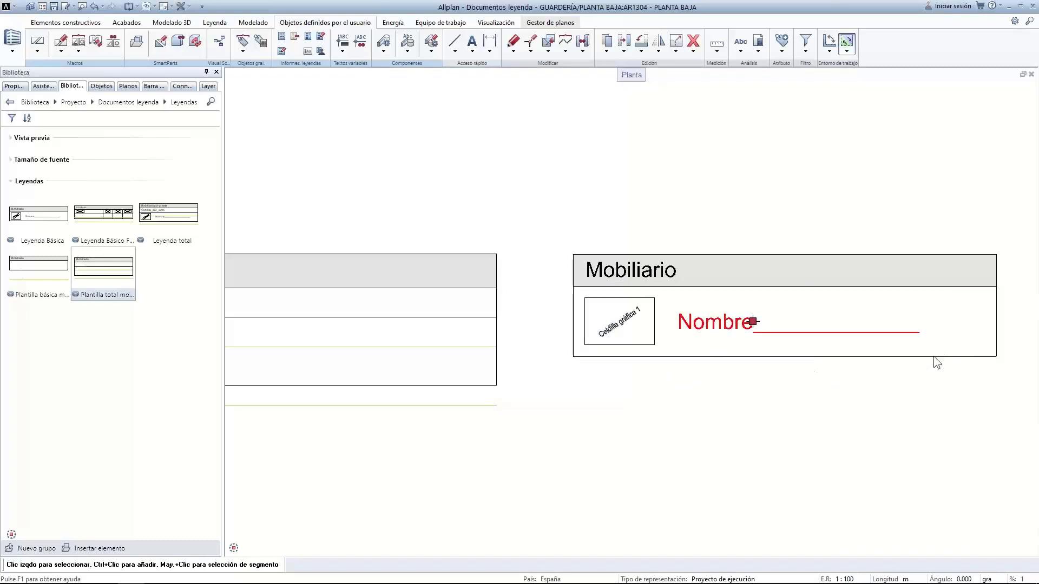
left_click(622, 46)
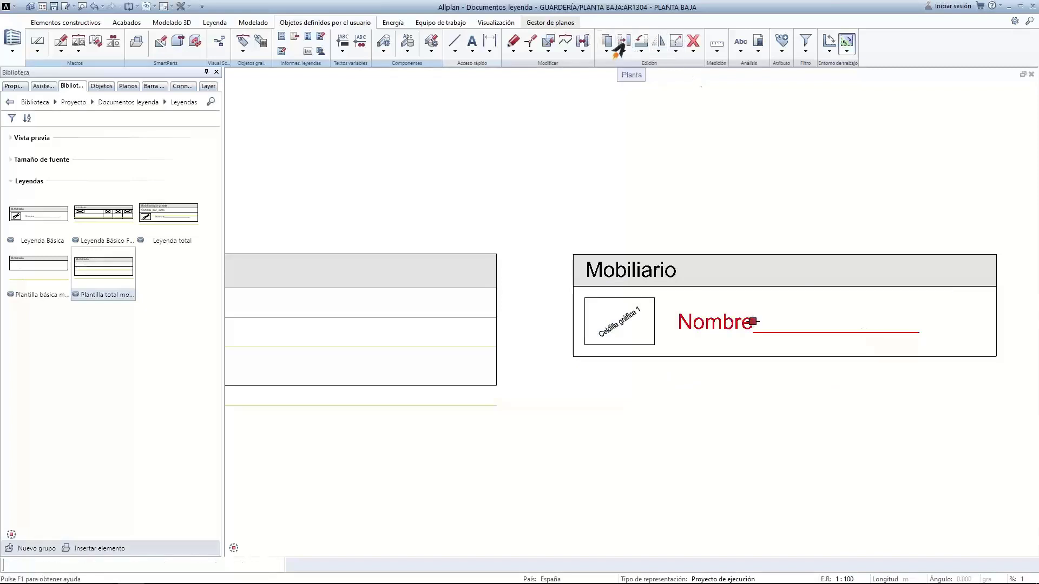
left_click(574, 285)
scroll(487, 390, "down", 3)
scroll(378, 384, "up", 2)
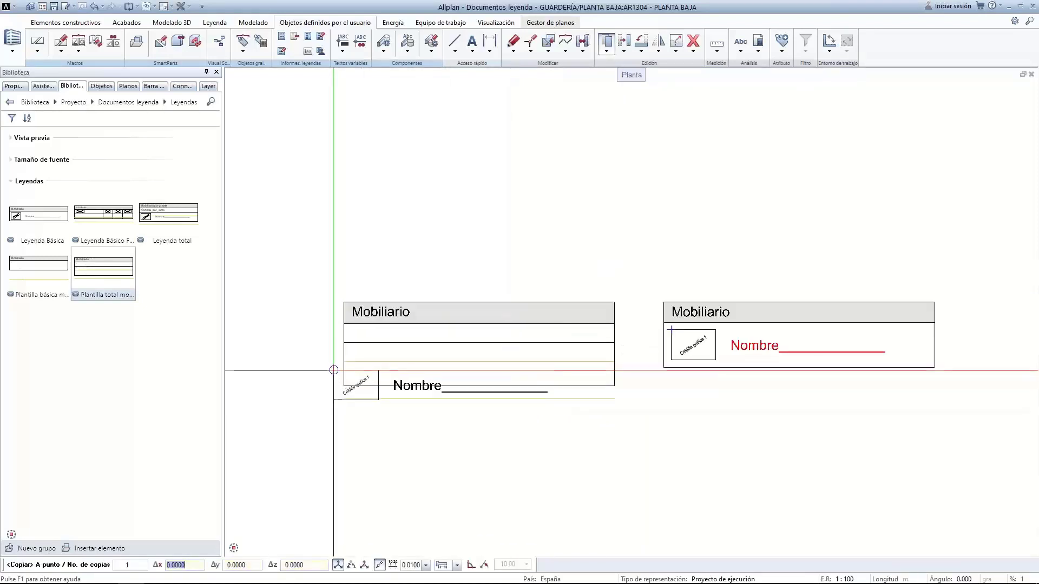
scroll(331, 369, "up", 2)
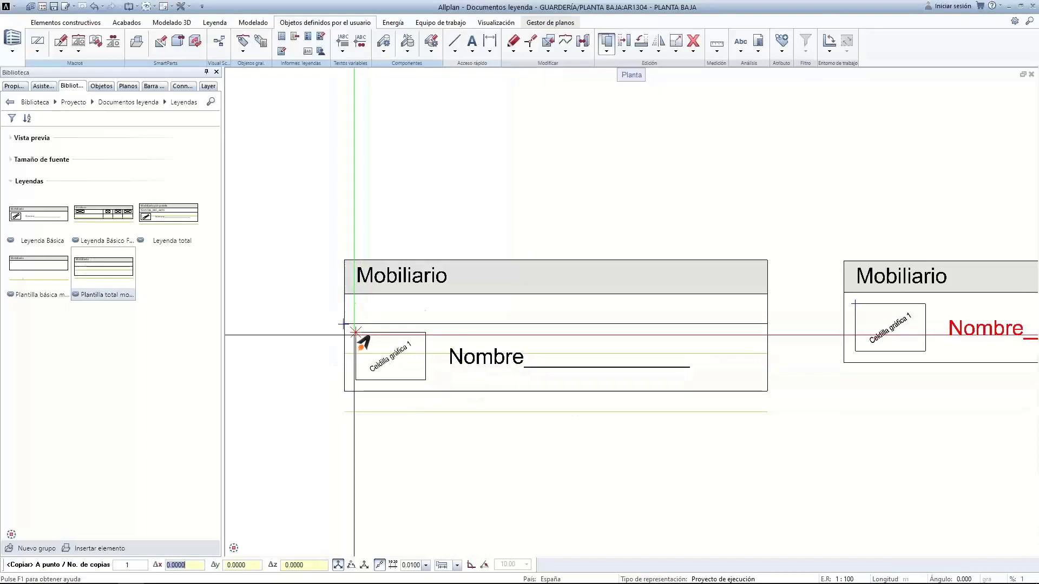
left_click(354, 331)
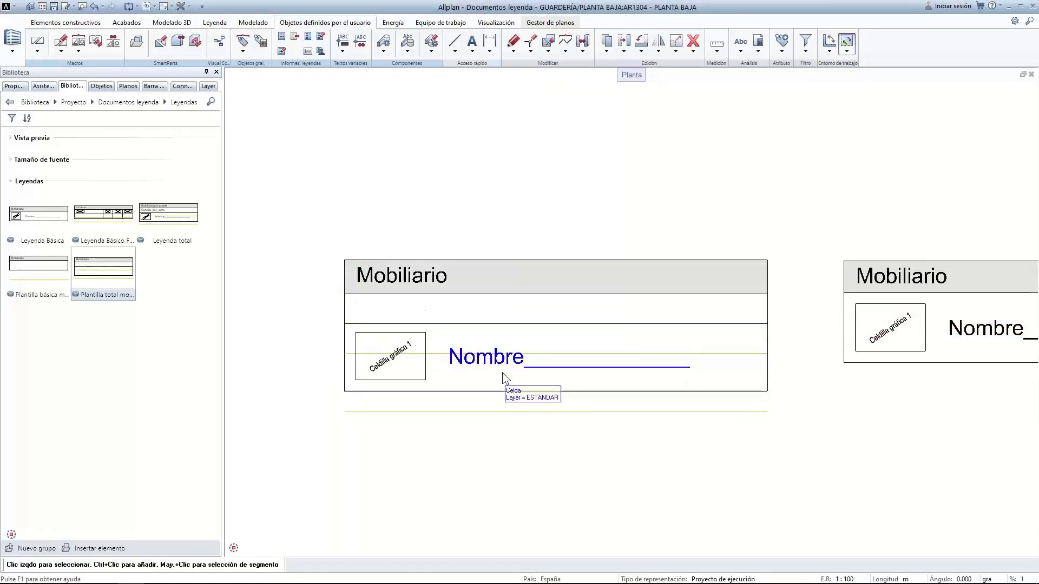
Bring both legends into view and select the entire right Mobiliario legend
left_click(307, 52)
scroll(863, 359, "down", 4)
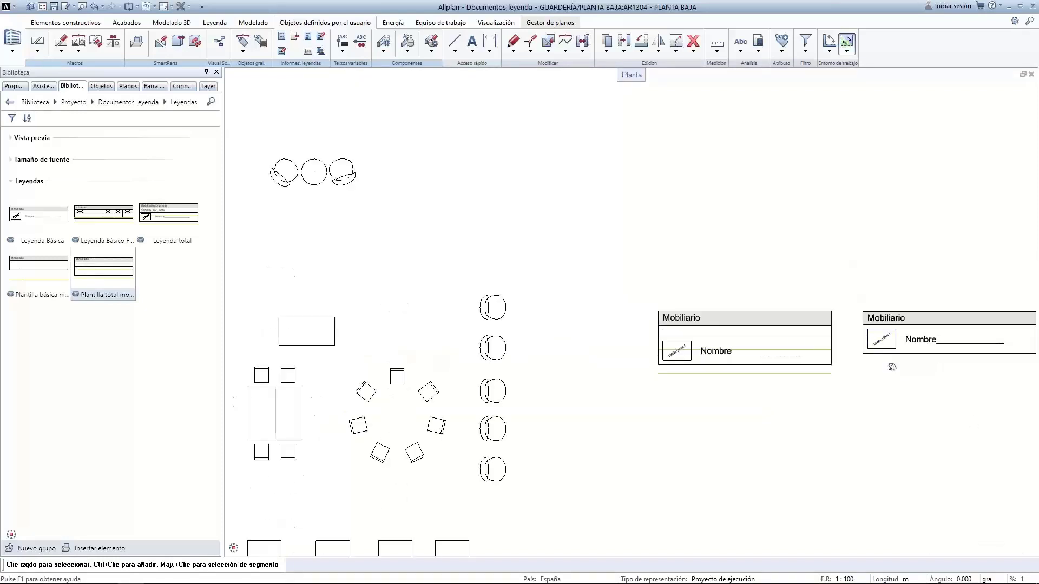
middle_click_drag(892, 367, 637, 392)
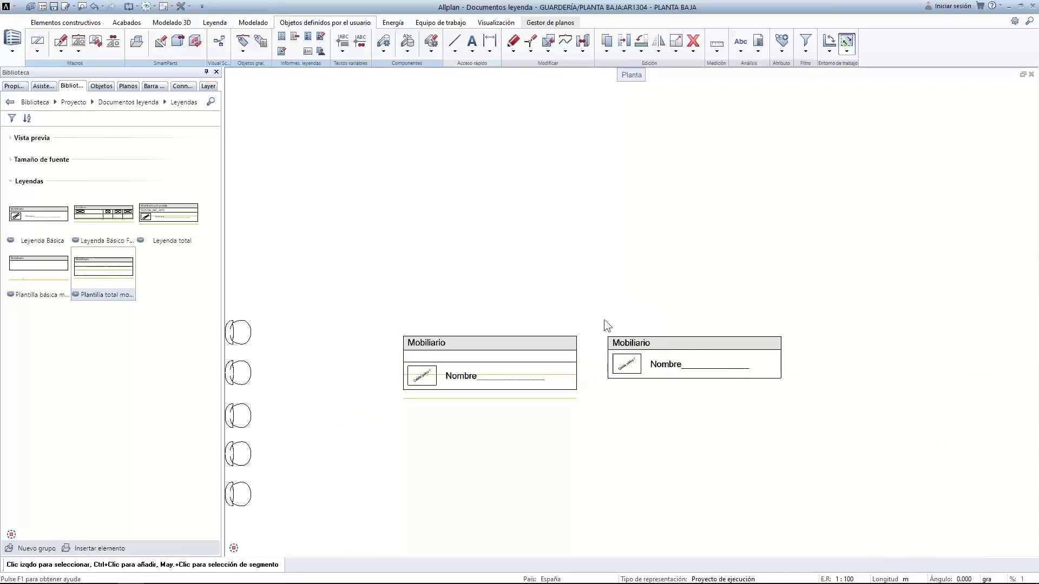
left_click_drag(596, 329, 823, 402)
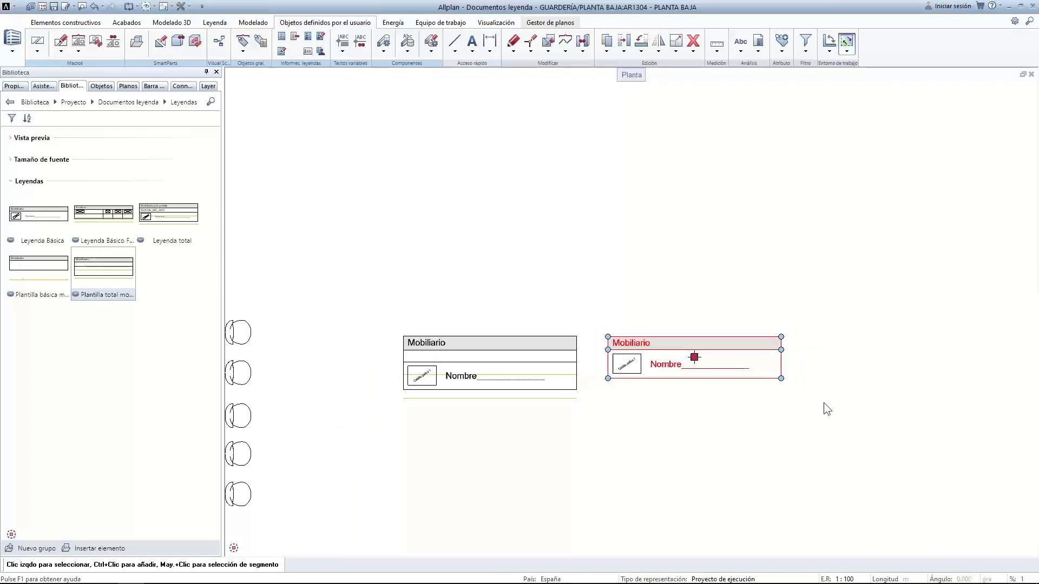
Delete the right legend and retitle the remaining one 'Mobiliario por plantas'
left_click(693, 42)
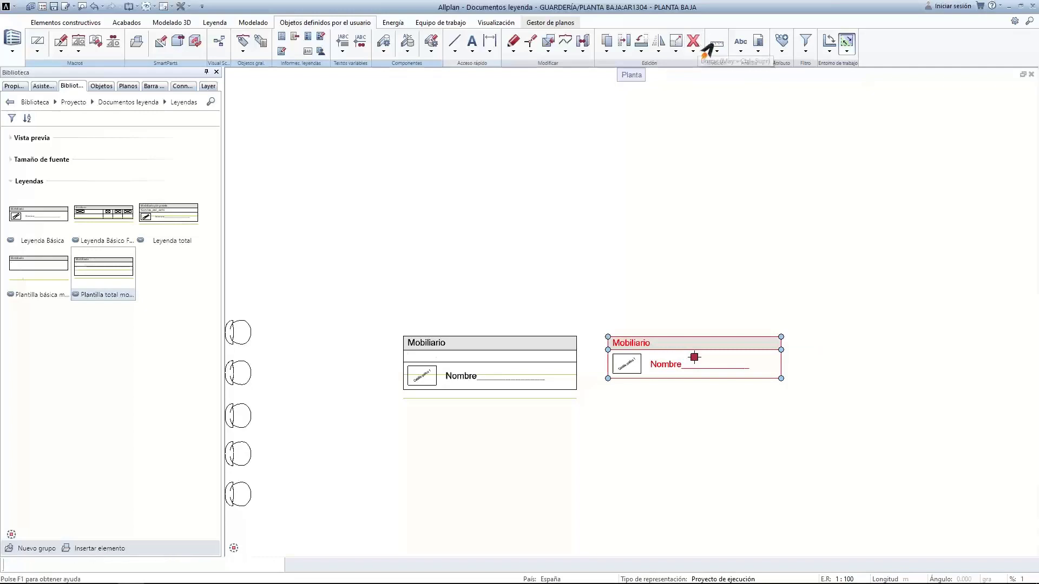
scroll(414, 368, "up", 2)
double_click(453, 322)
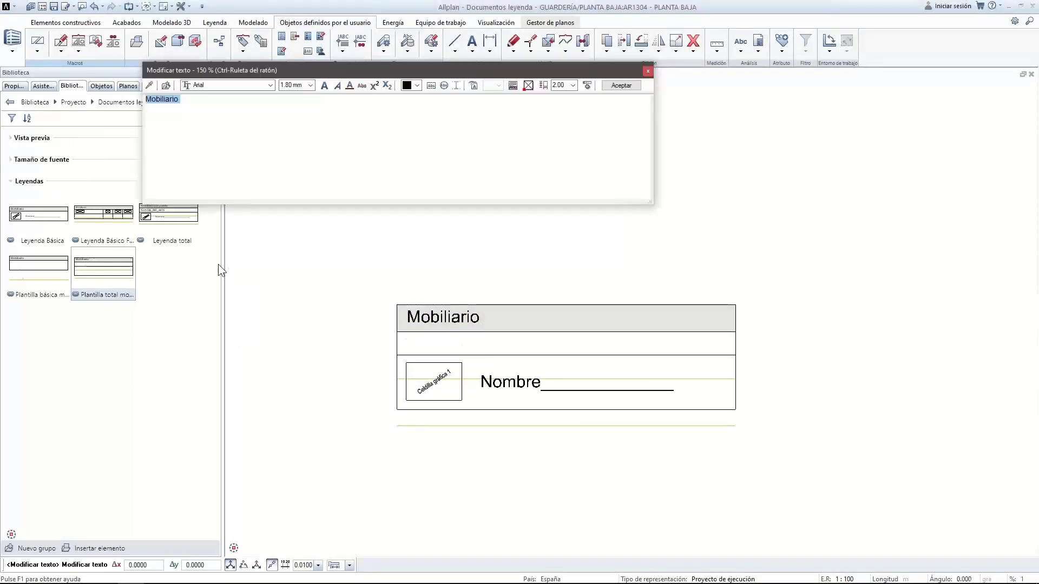
type("por plka")
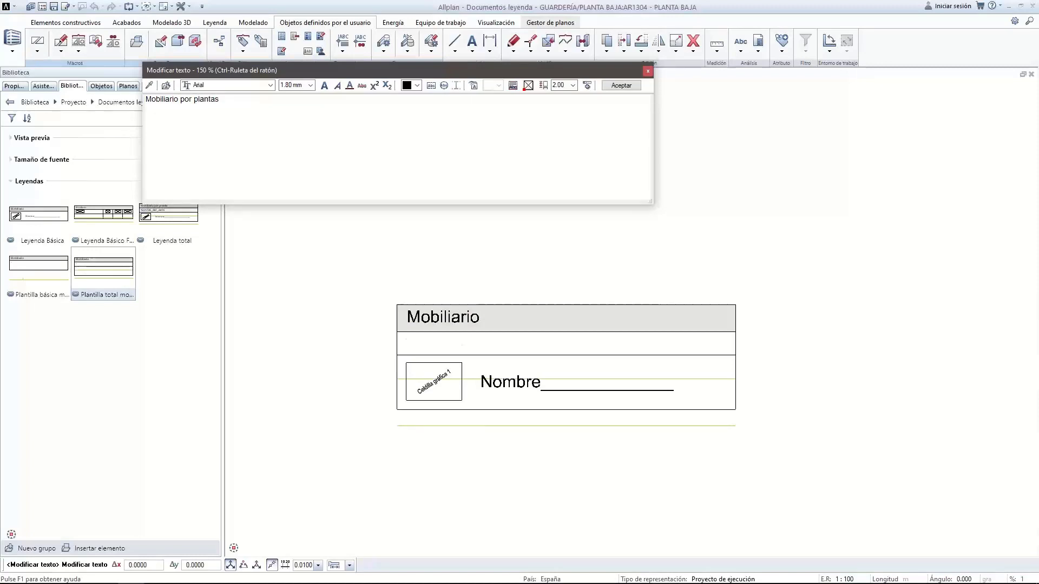
left_click(627, 86)
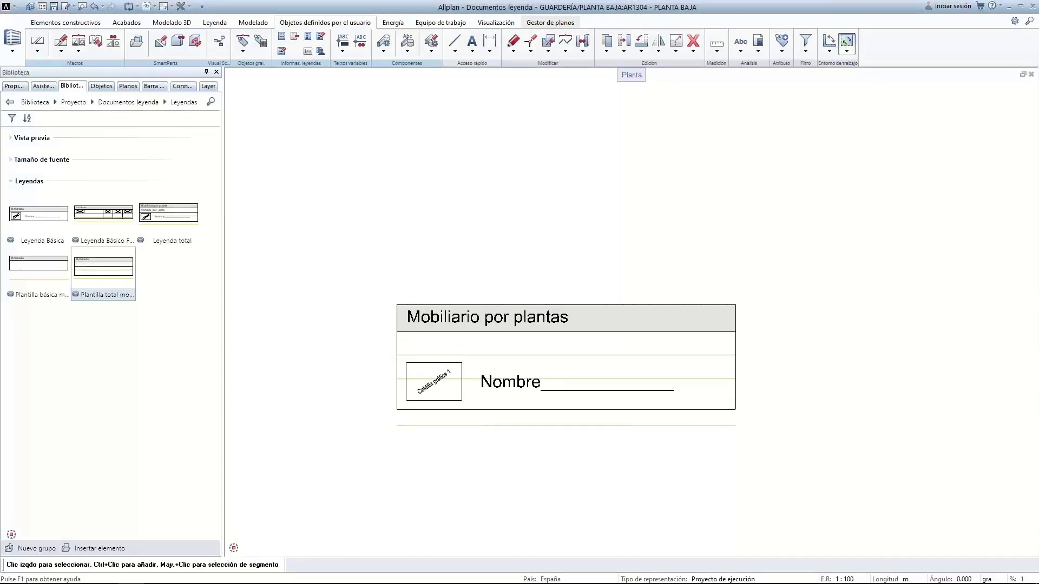
middle_click_drag(469, 333, 475, 272)
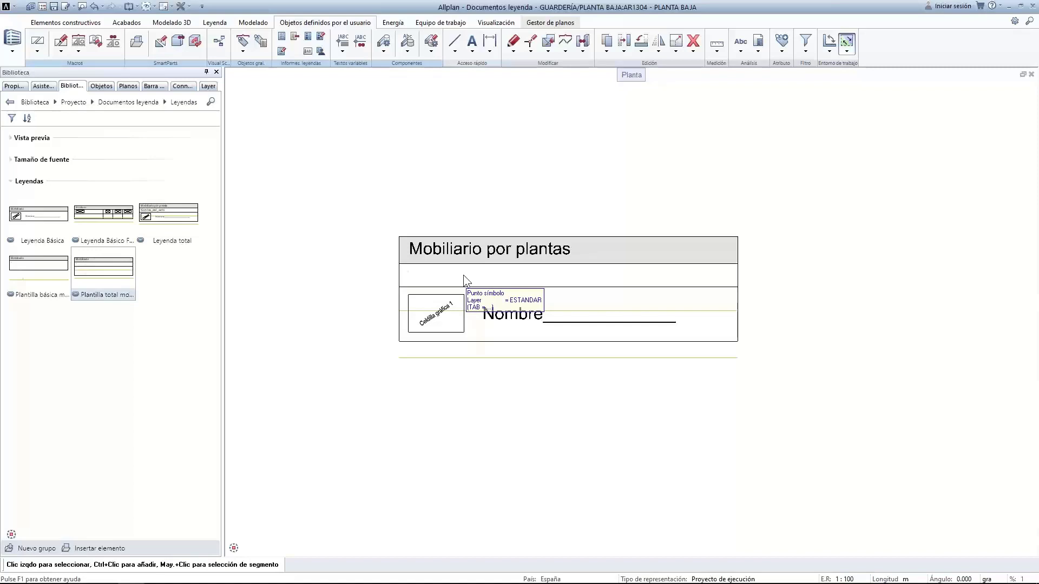
double_click(325, 168)
left_click_drag(301, 169, 300, 193)
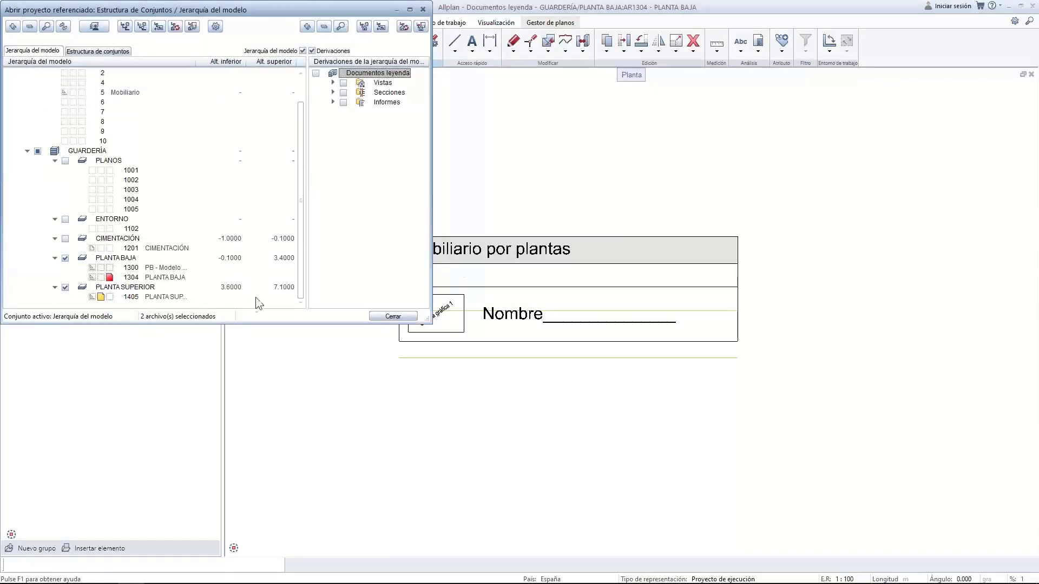
left_click(380, 316)
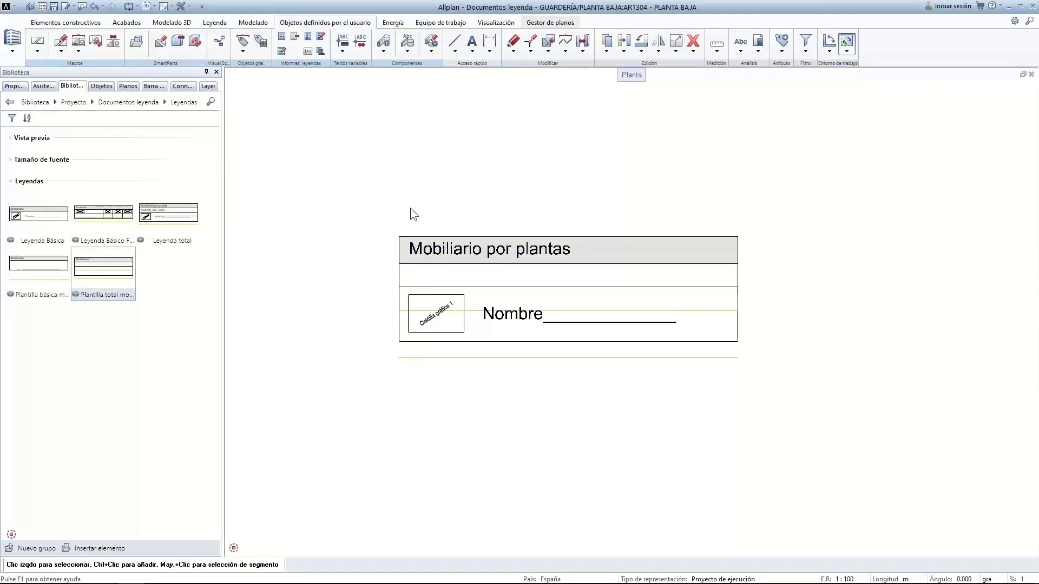
Define a legend cell showing the General attribute Nombre_del_archivo
left_click(307, 51)
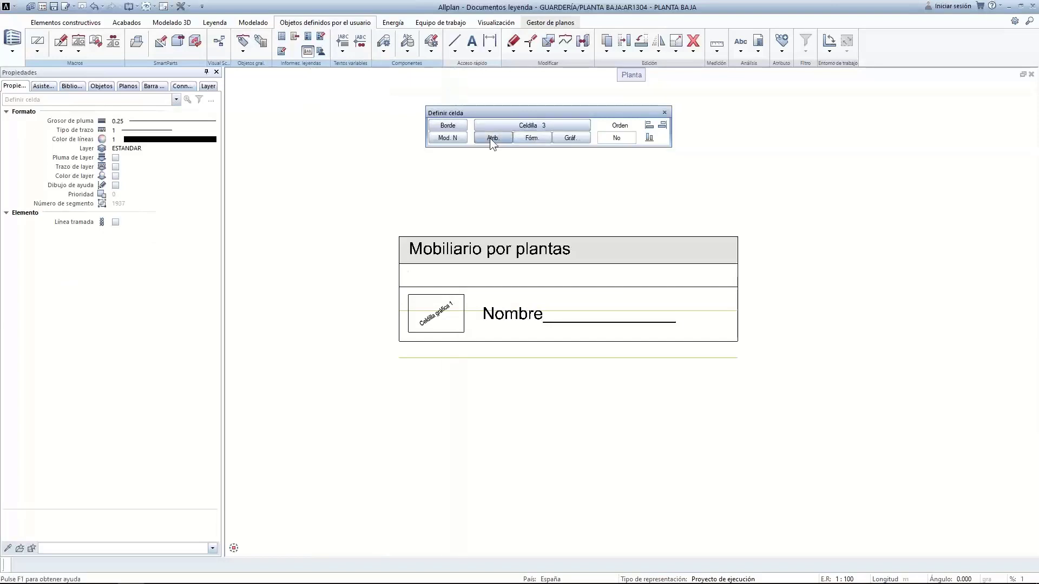
left_click(491, 137)
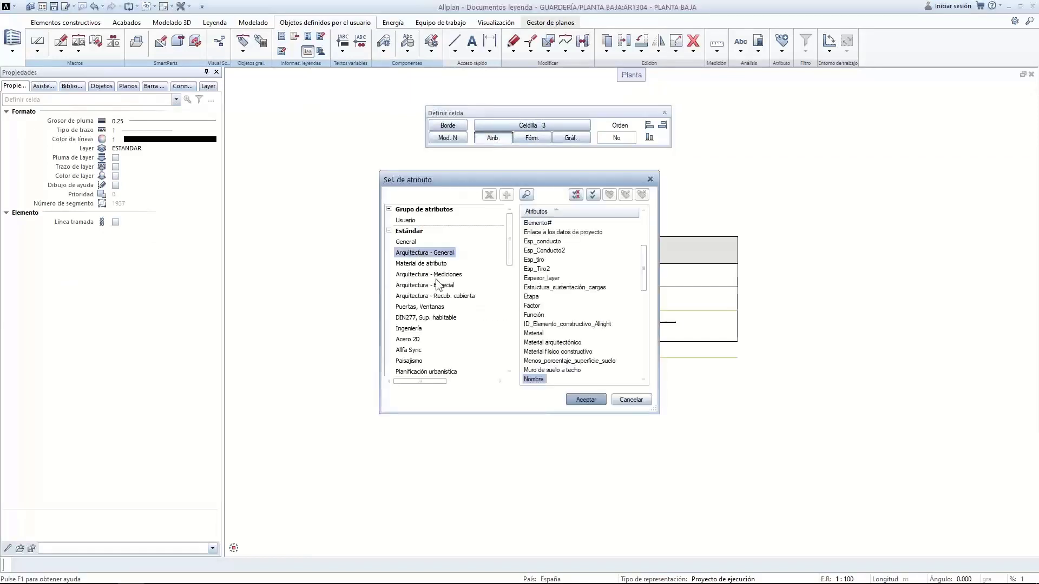
left_click(406, 243)
left_click_drag(645, 225, 638, 287)
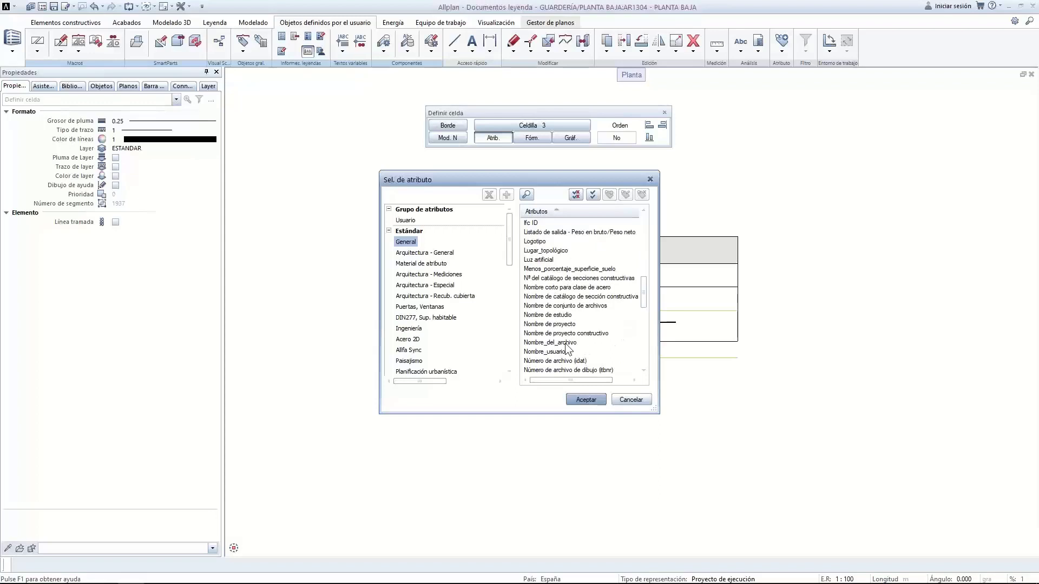
left_click(586, 400)
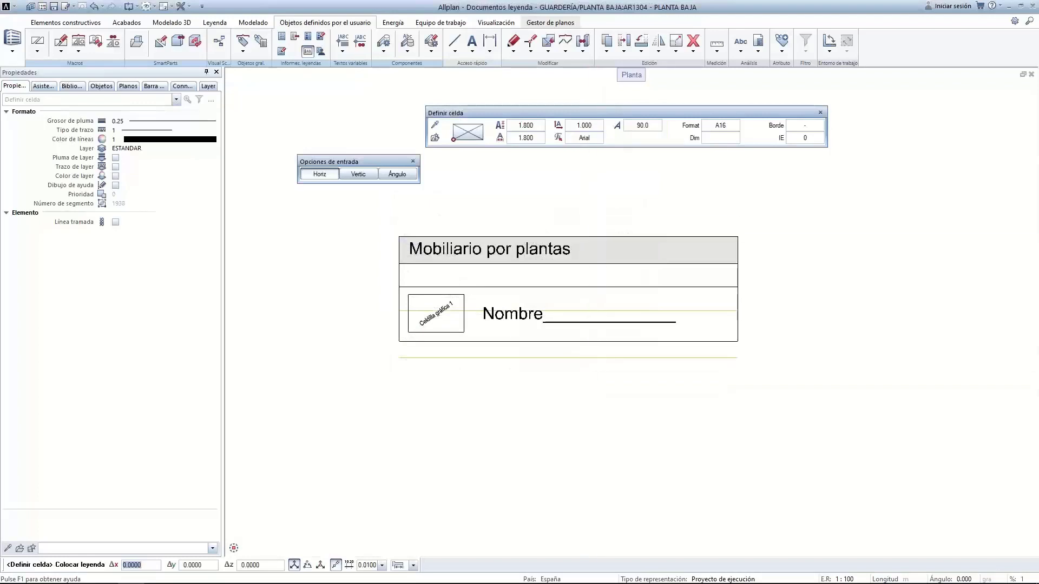
Give the cell a 1.75 text height and place it in the row below the title
left_click(720, 125)
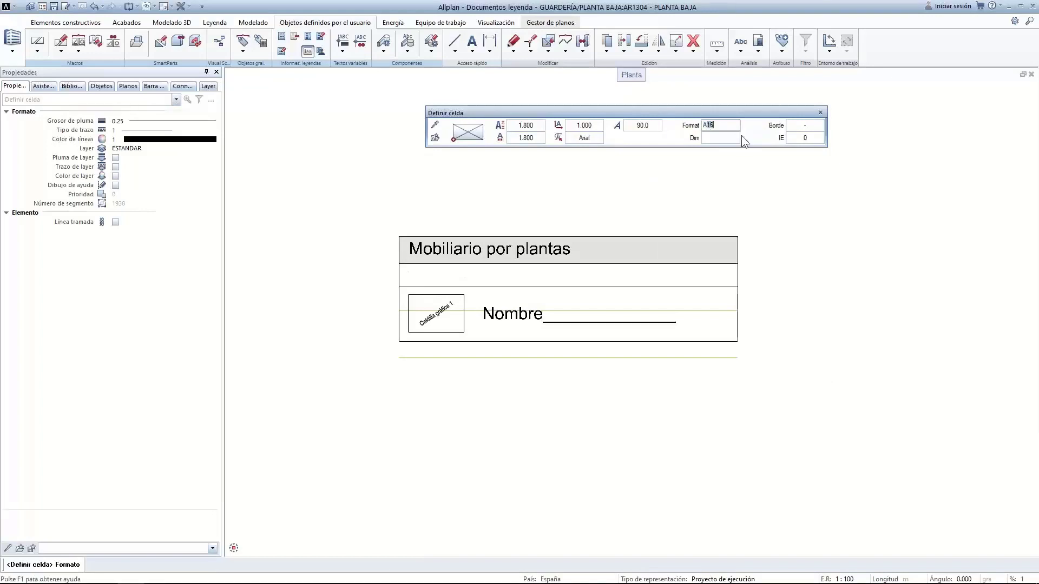
left_click(531, 125)
type("1.75")
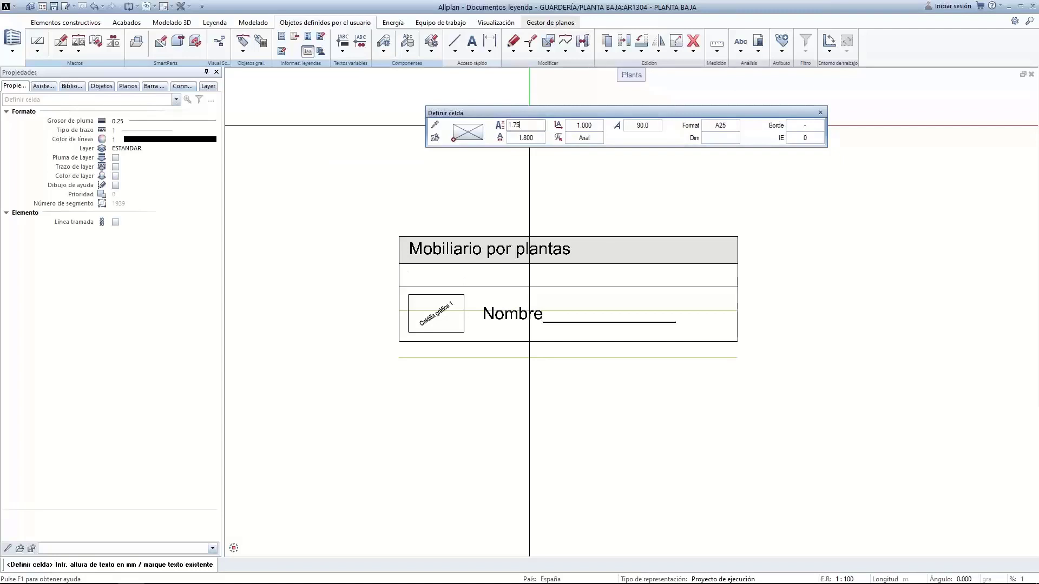
key("Return")
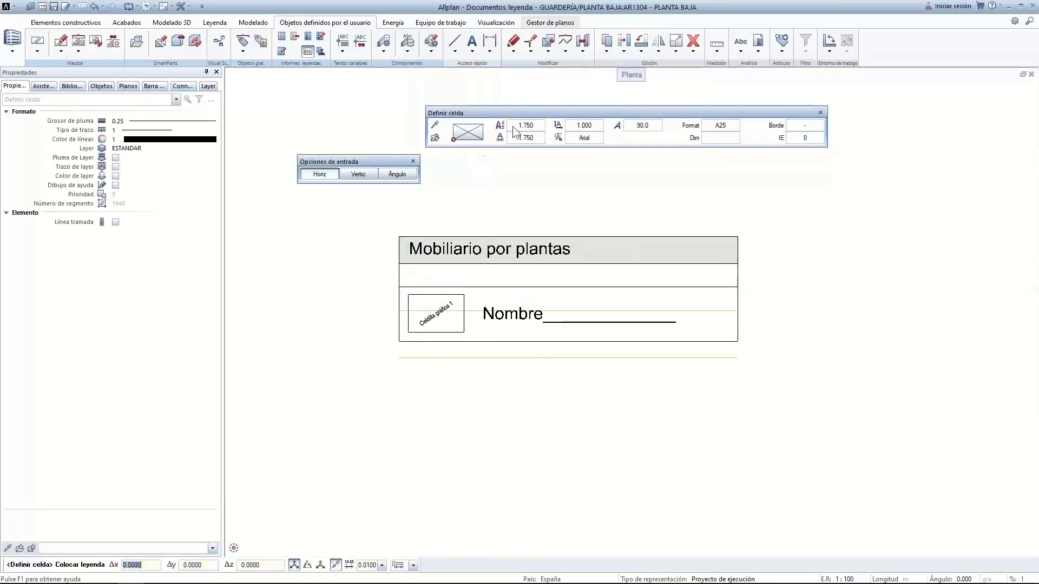
scroll(433, 279, "up", 2)
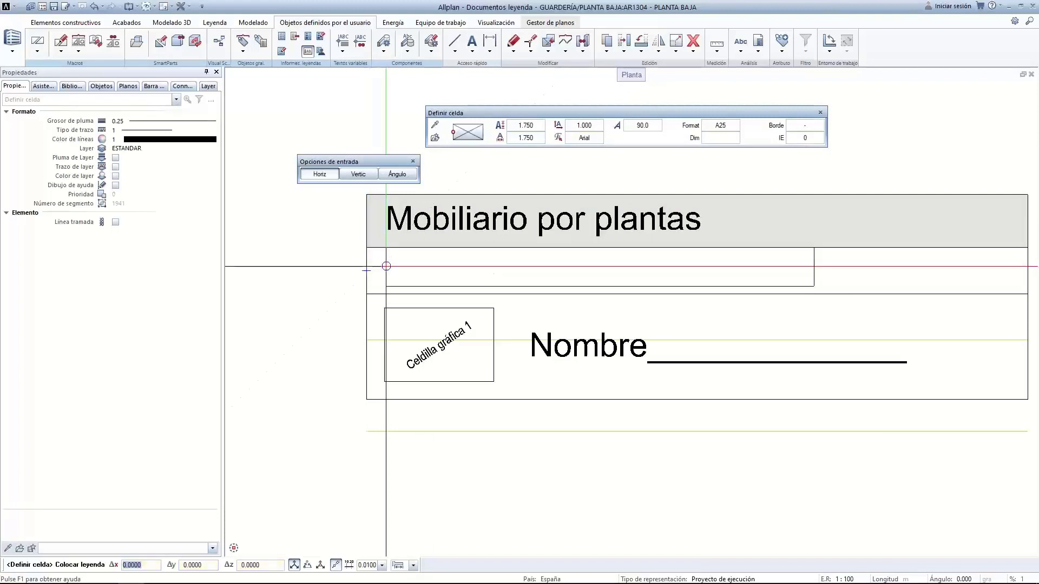
left_click(367, 269)
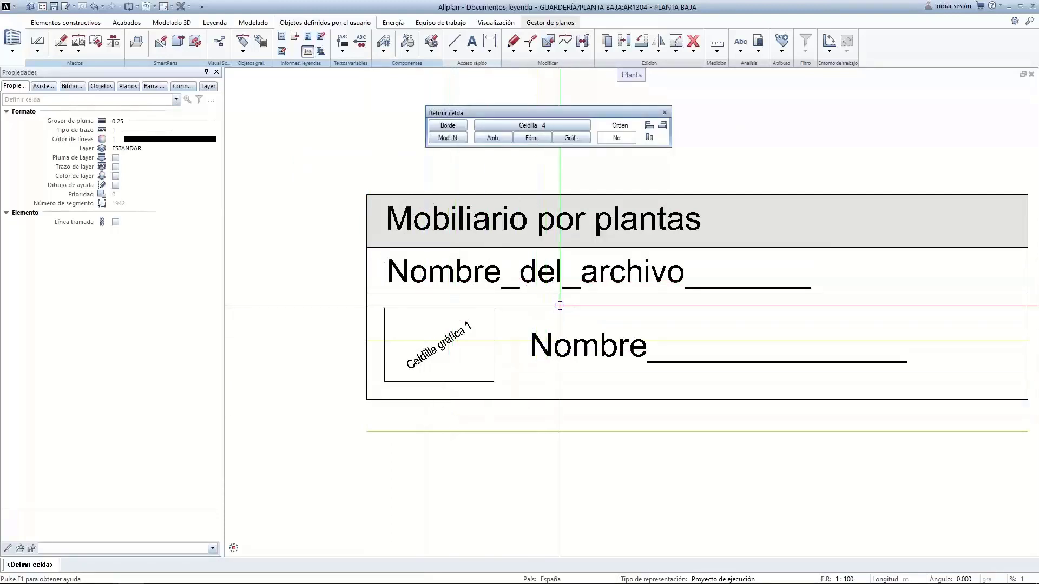
key("Escape")
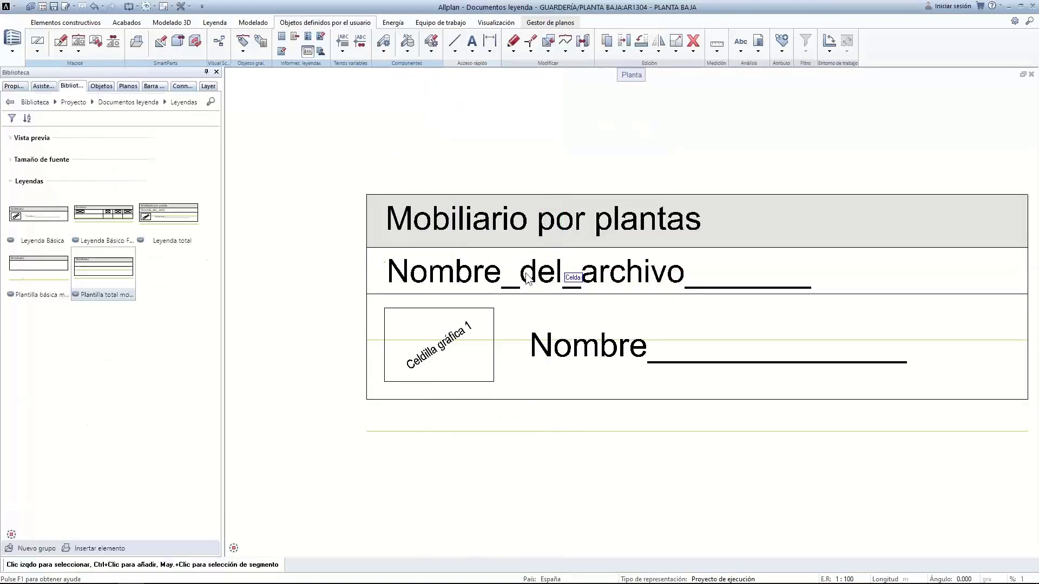
Start the legend document definition with listing type Sublistado de Arquitectura
scroll(526, 277, "down", 2)
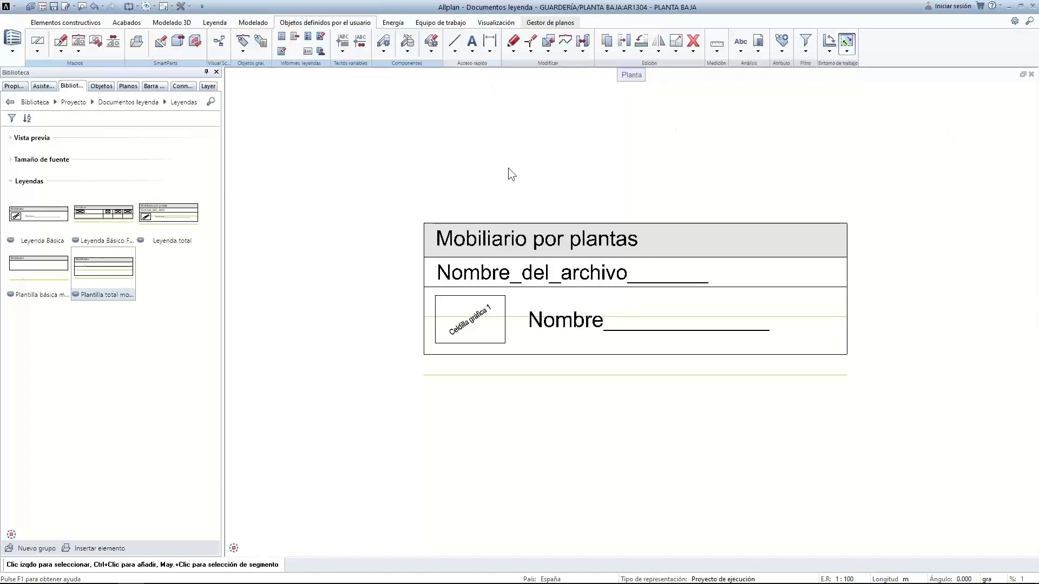
left_click(311, 43)
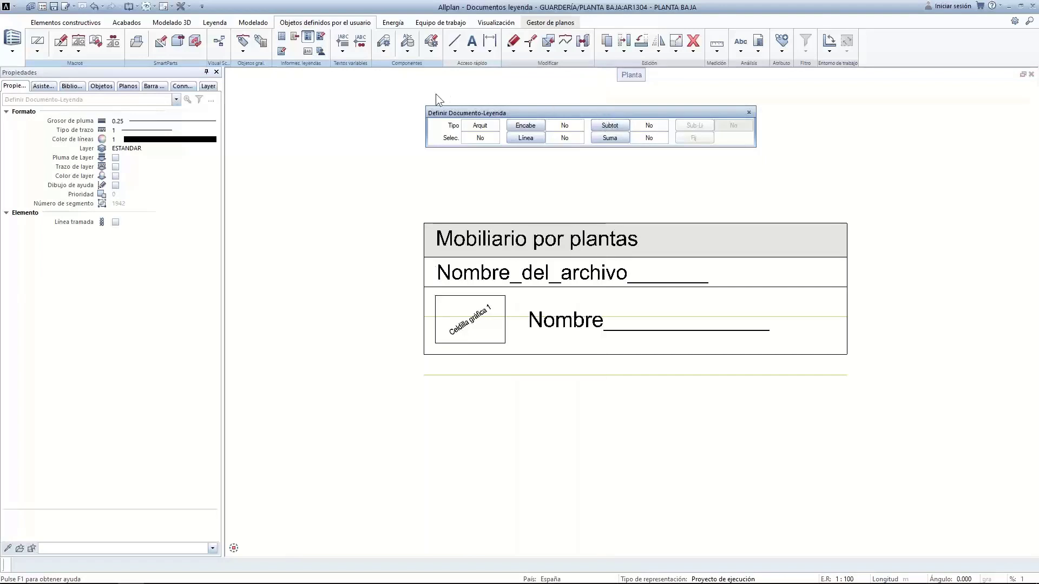
left_click_drag(602, 116, 436, 93)
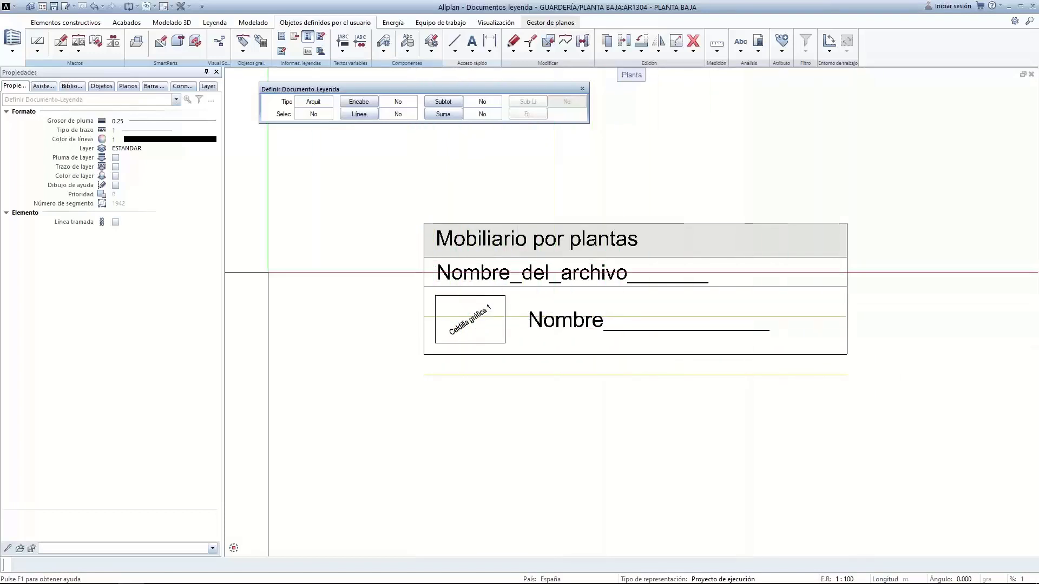
left_click(317, 103)
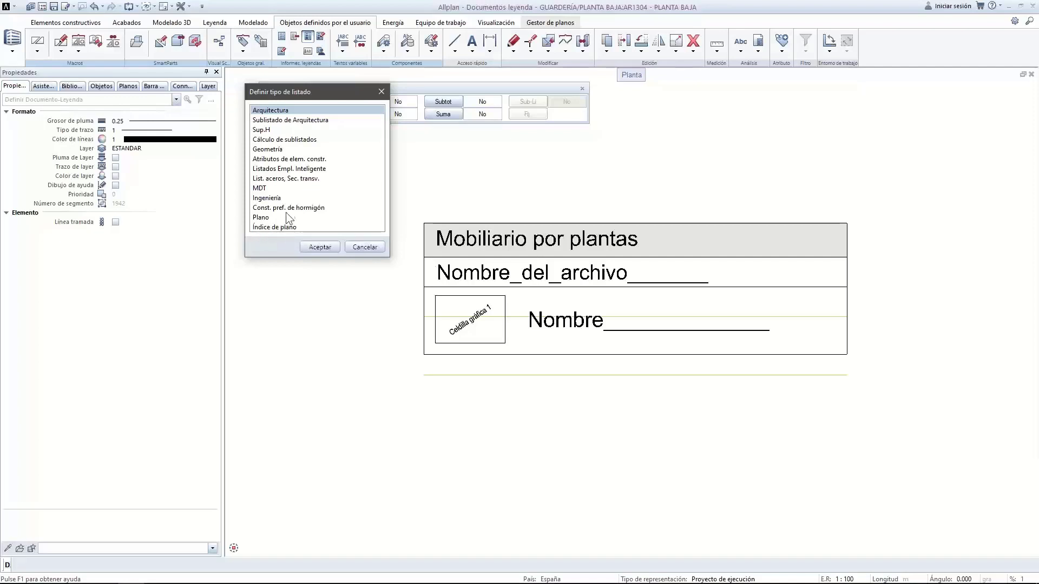
double_click(281, 122)
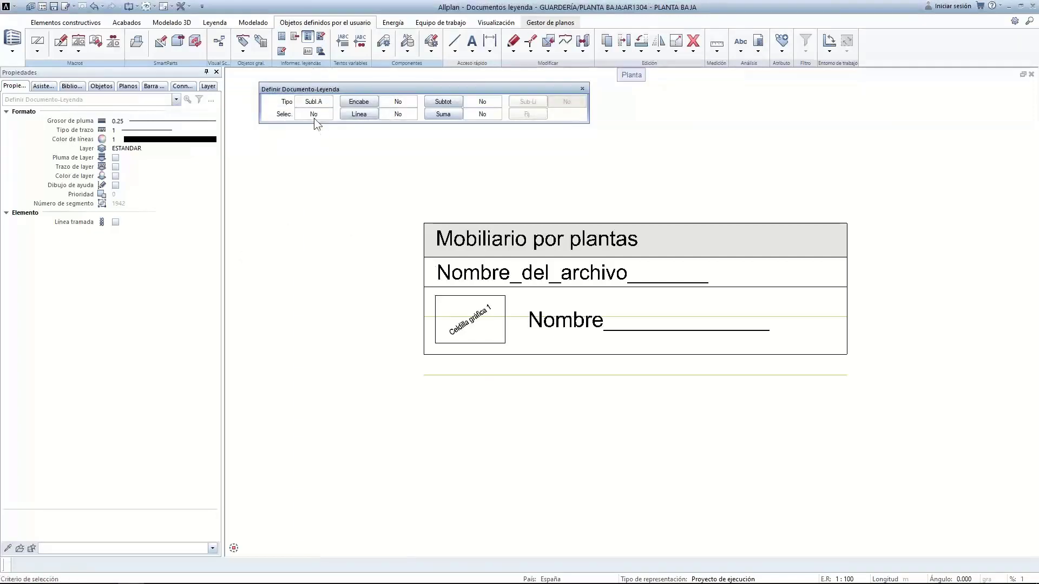
Start a selection filter on the Arquitectura - General attribute Nombre de objeto
scroll(357, 347, "down", 2)
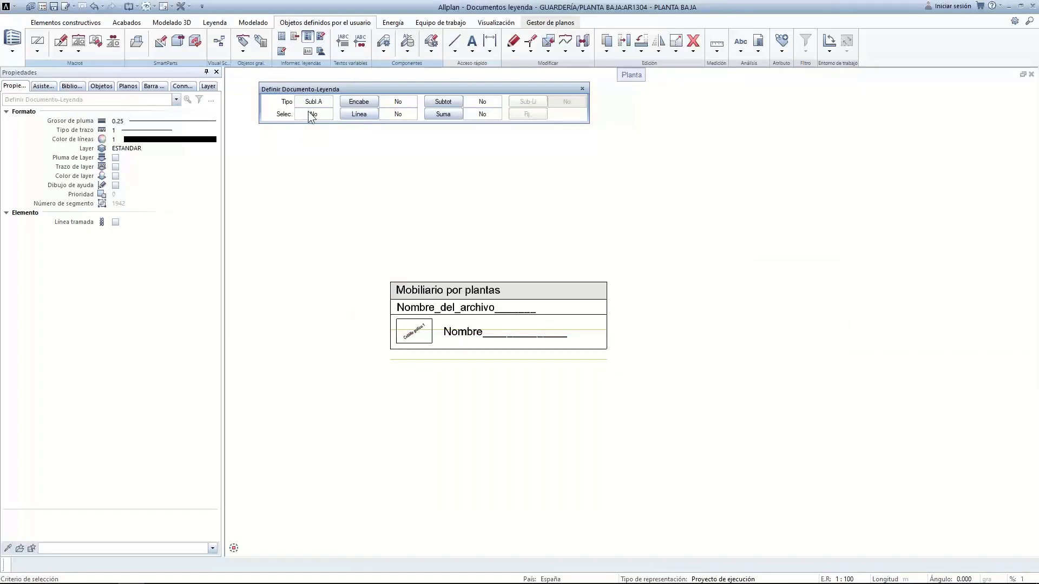
scroll(325, 316, "down", 3)
middle_click_drag(317, 320, 553, 300)
middle_click_drag(419, 335, 405, 380)
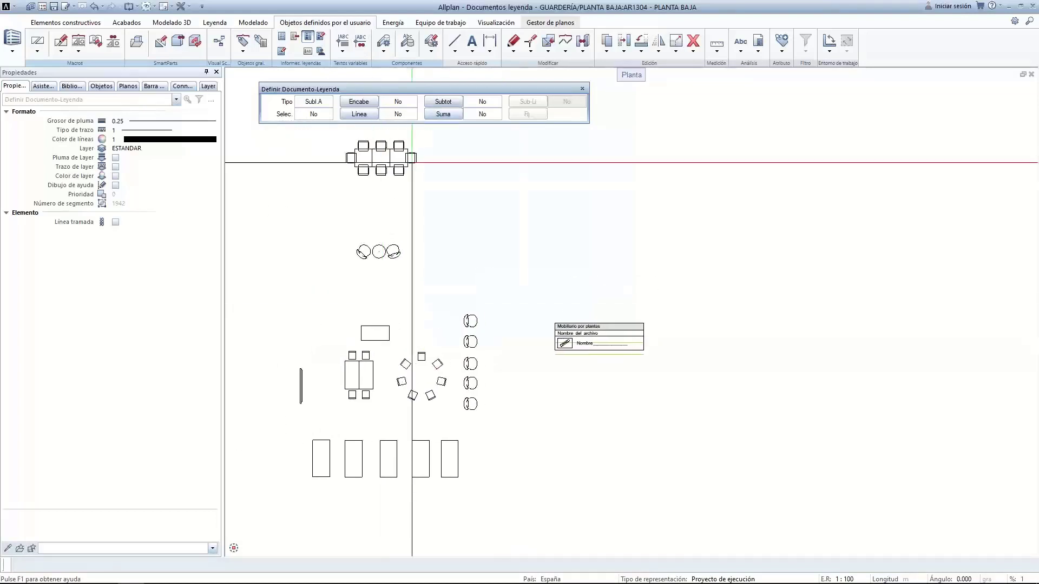
left_click(319, 113)
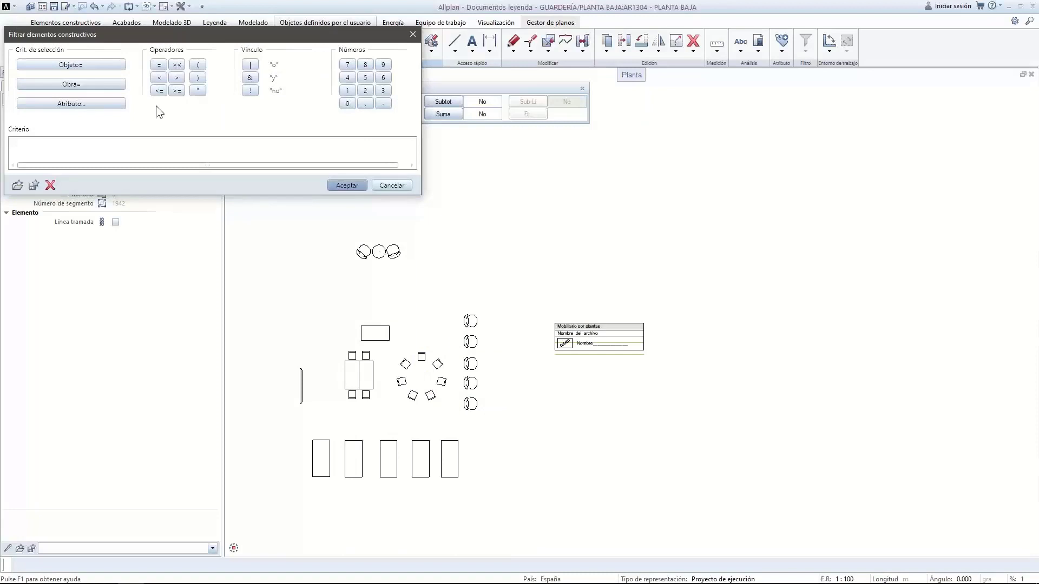
left_click(112, 106)
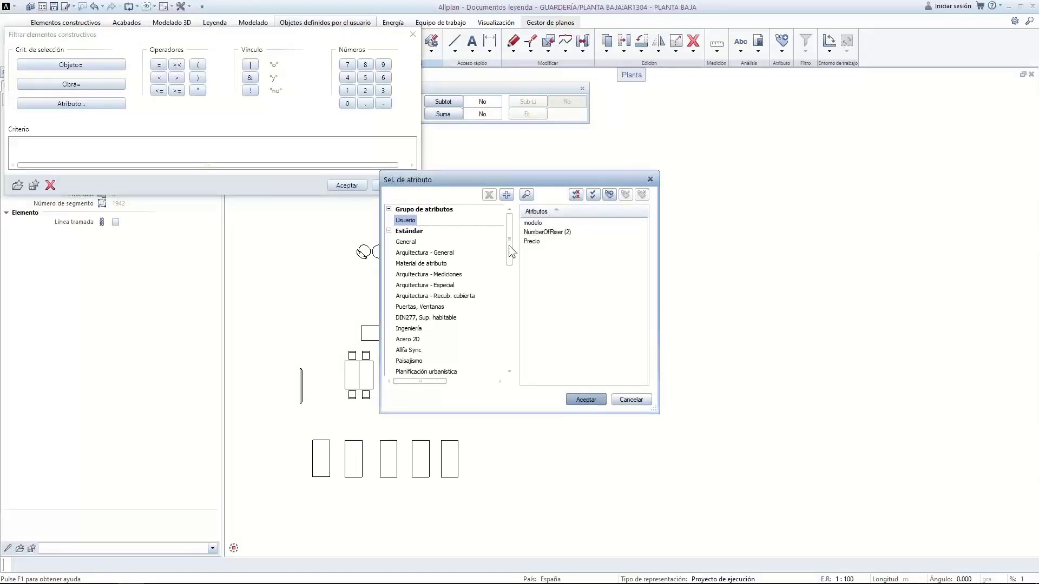
left_click(422, 252)
left_click_drag(644, 259, 650, 381)
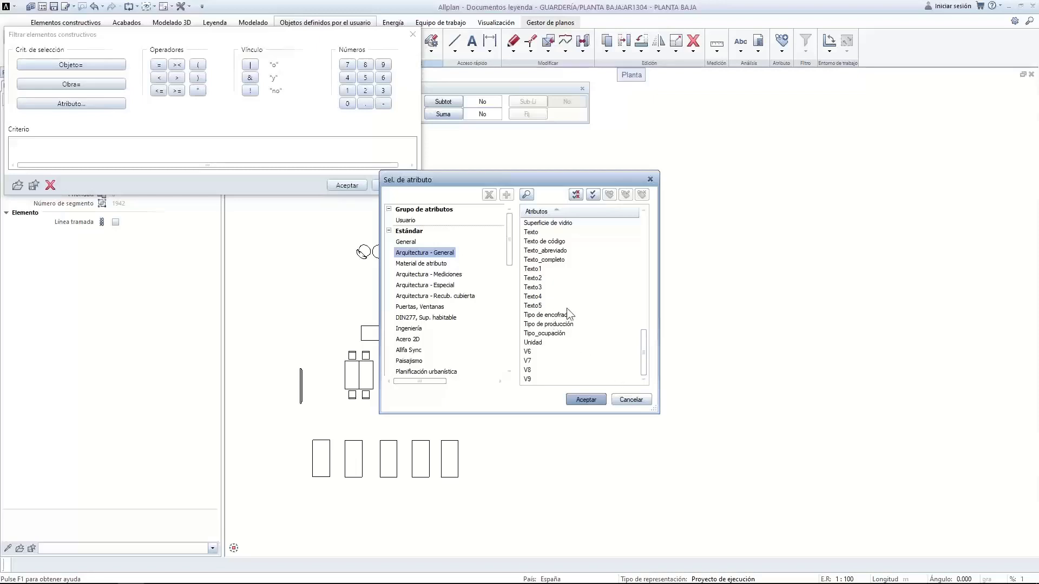
left_click_drag(641, 349, 642, 307)
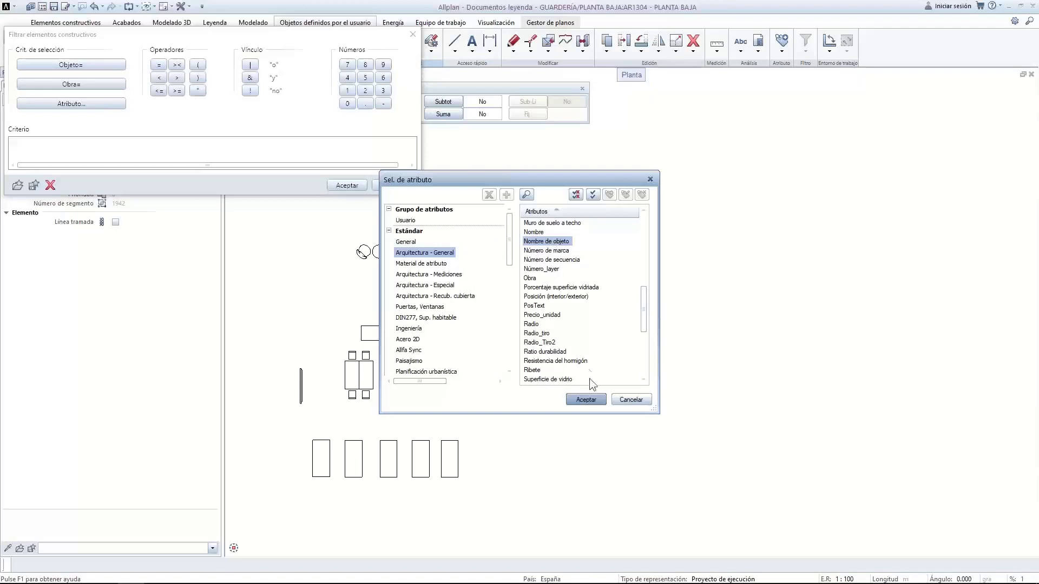
left_click(583, 400)
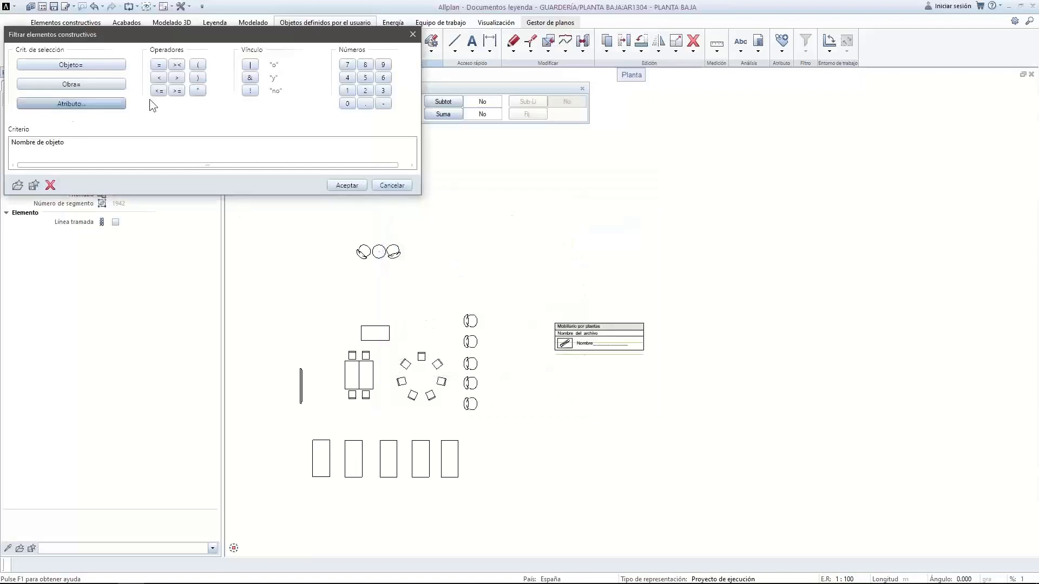
Require the object name to equal 'Mobiliario' and apply the filter
left_click(159, 65)
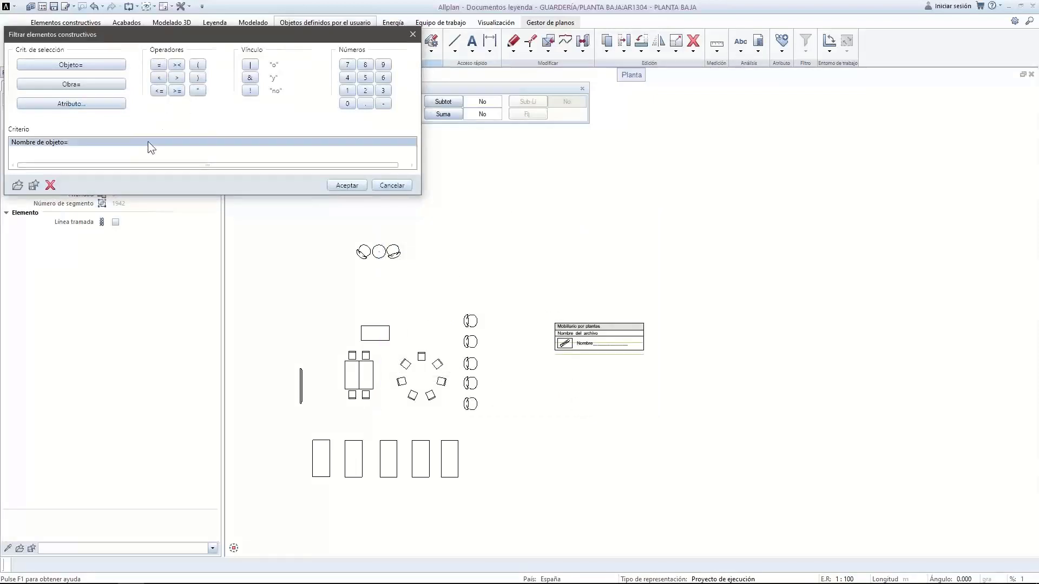
type("\"Mob")
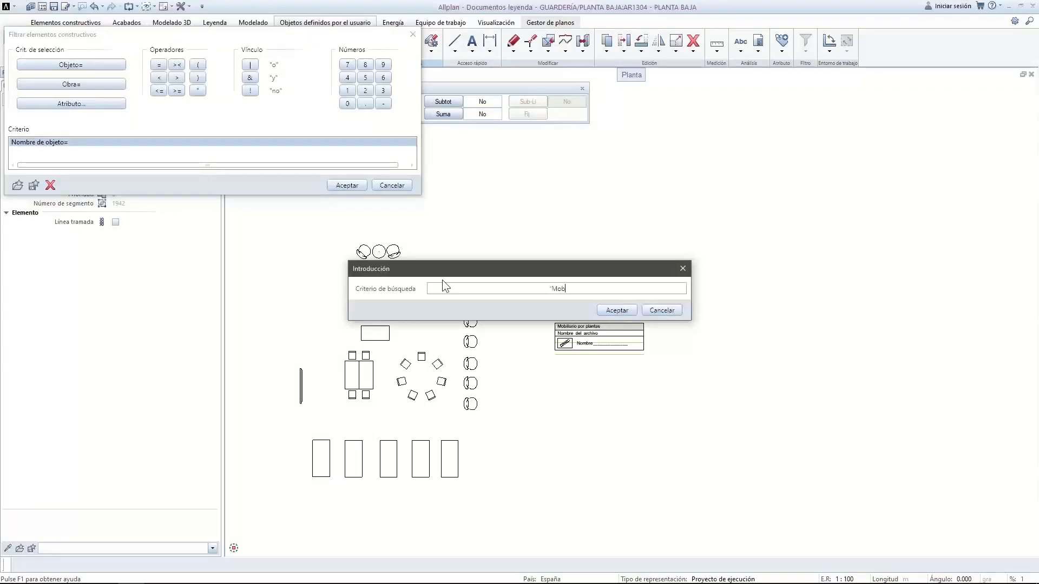
type("iliario\"")
left_click(616, 310)
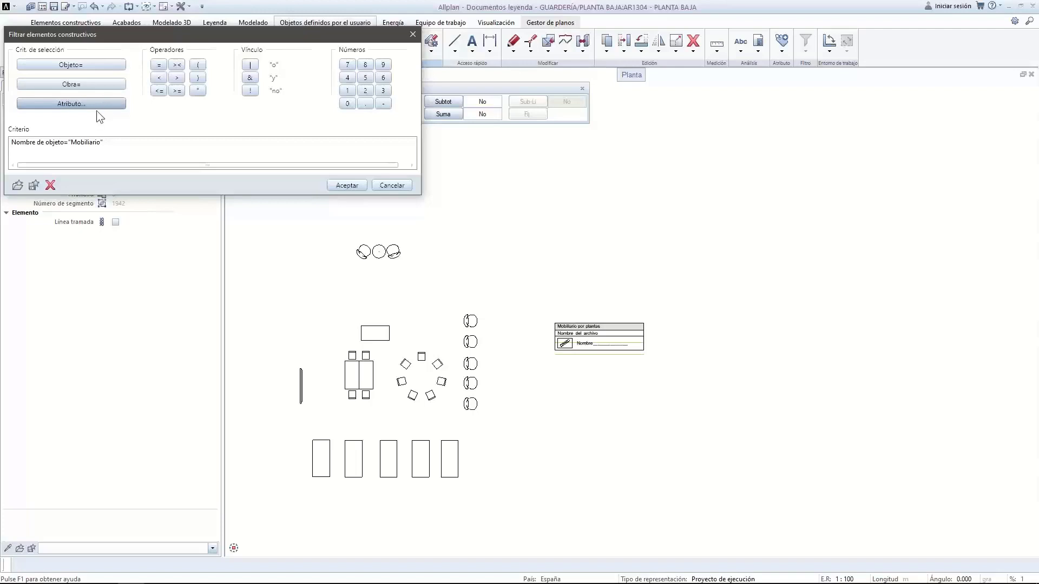
left_click(339, 186)
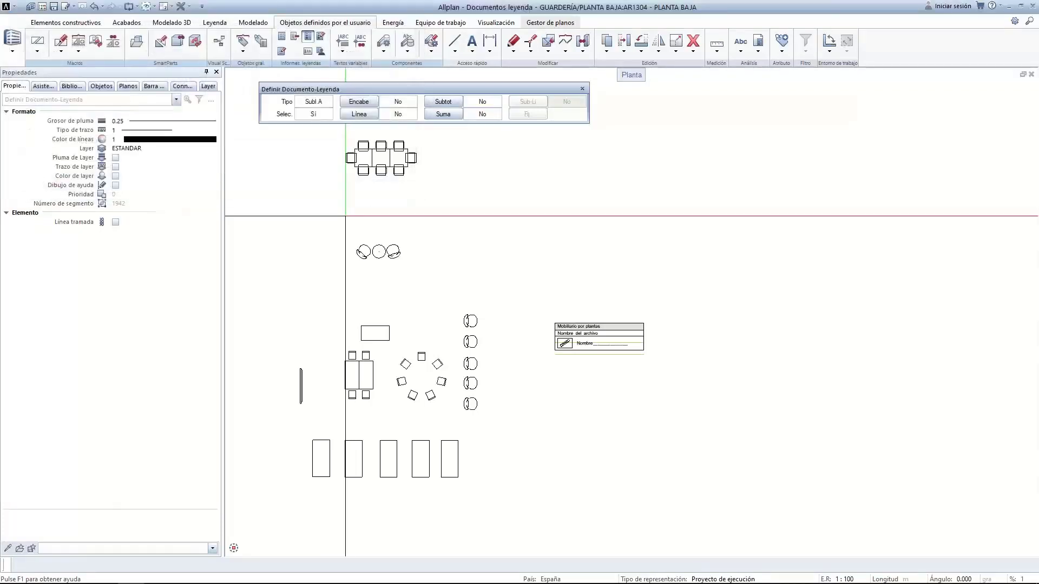
Define the repeating list line covering the graphic cell and Nombre row, with line spacing
left_click(360, 113)
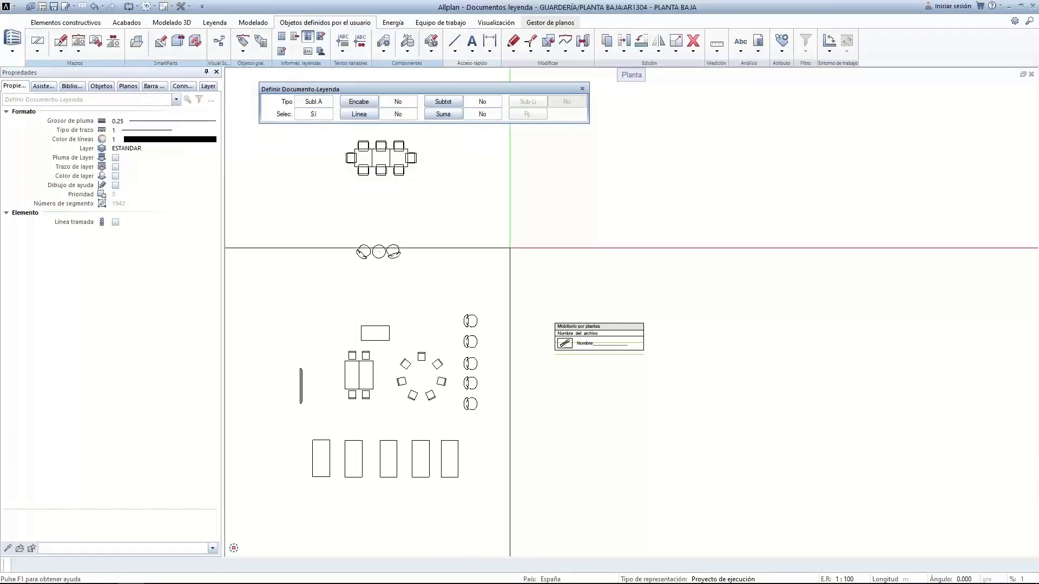
scroll(620, 345, "up", 4)
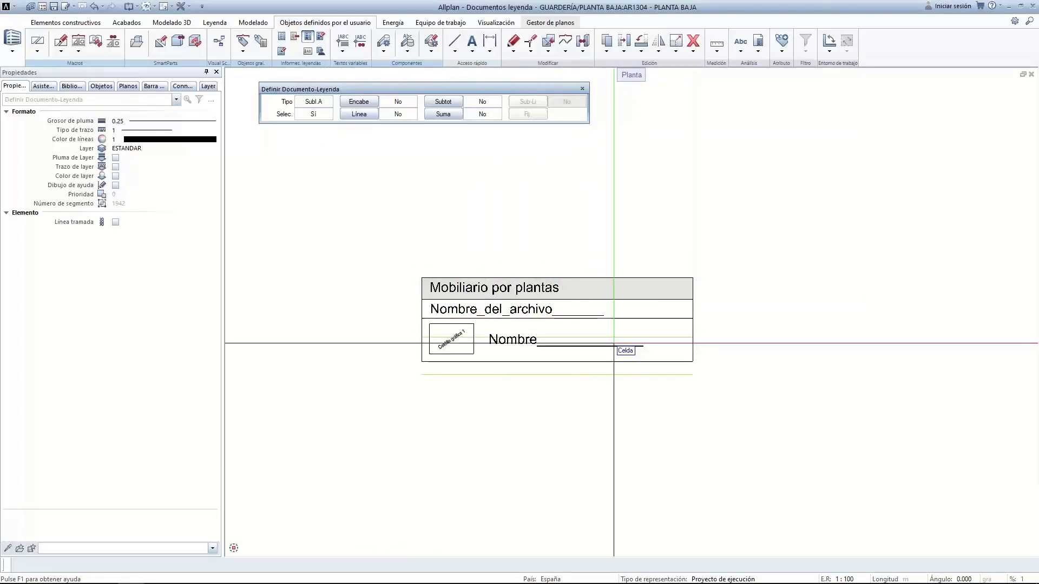
left_click(350, 118)
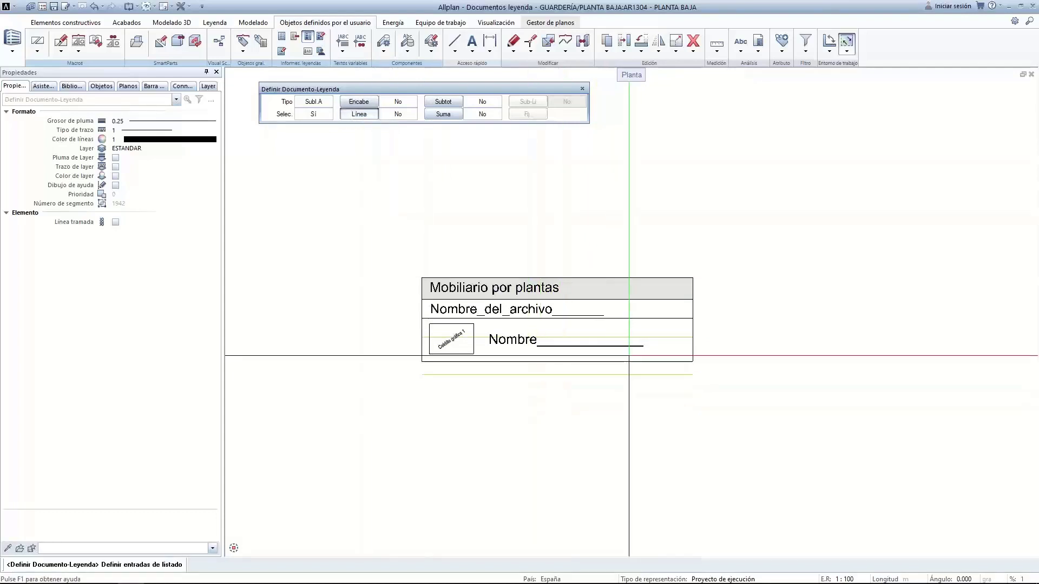
left_click_drag(699, 369, 407, 323)
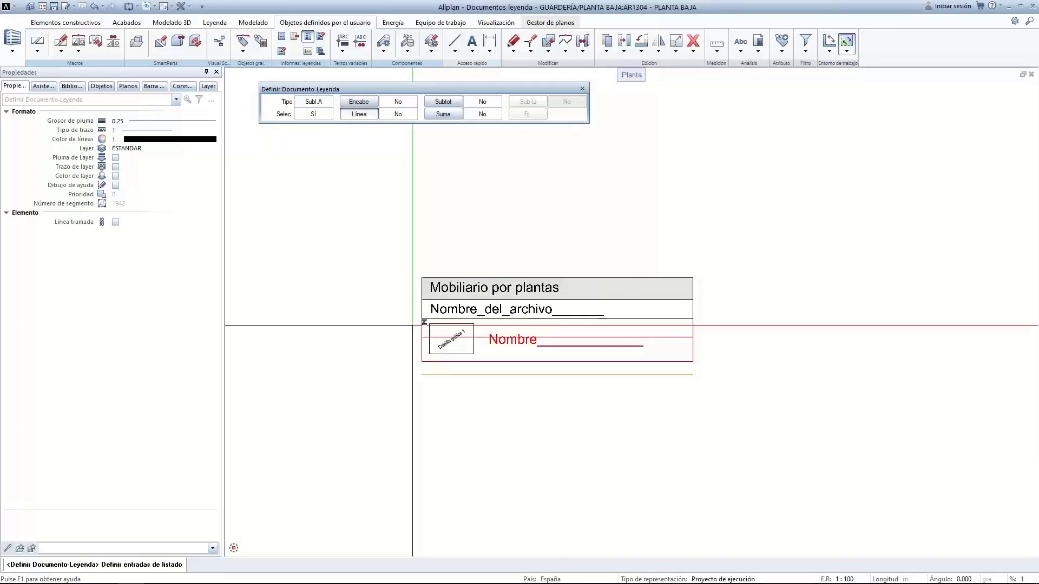
left_click(505, 373)
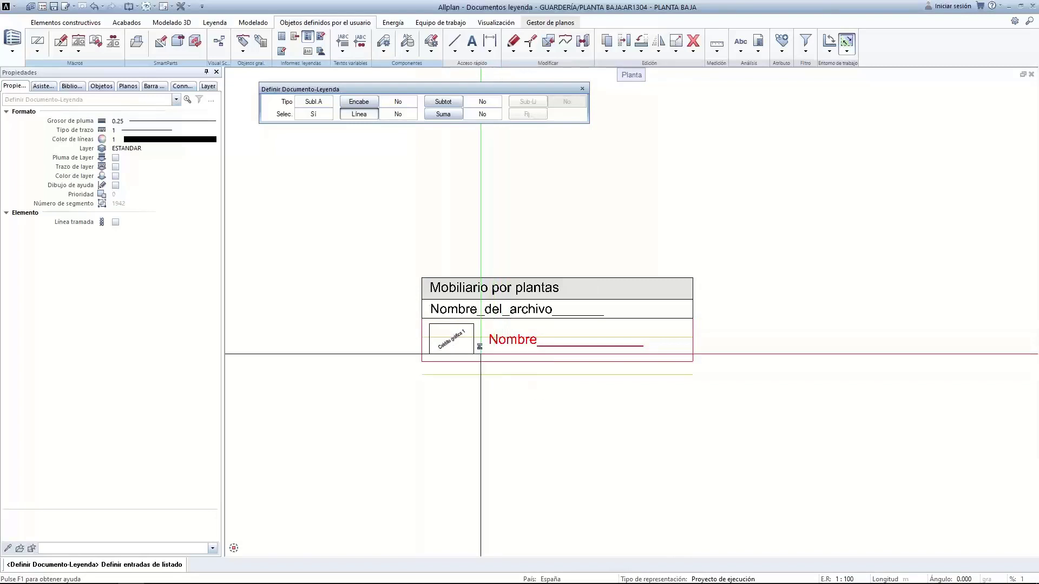
right_click(401, 330)
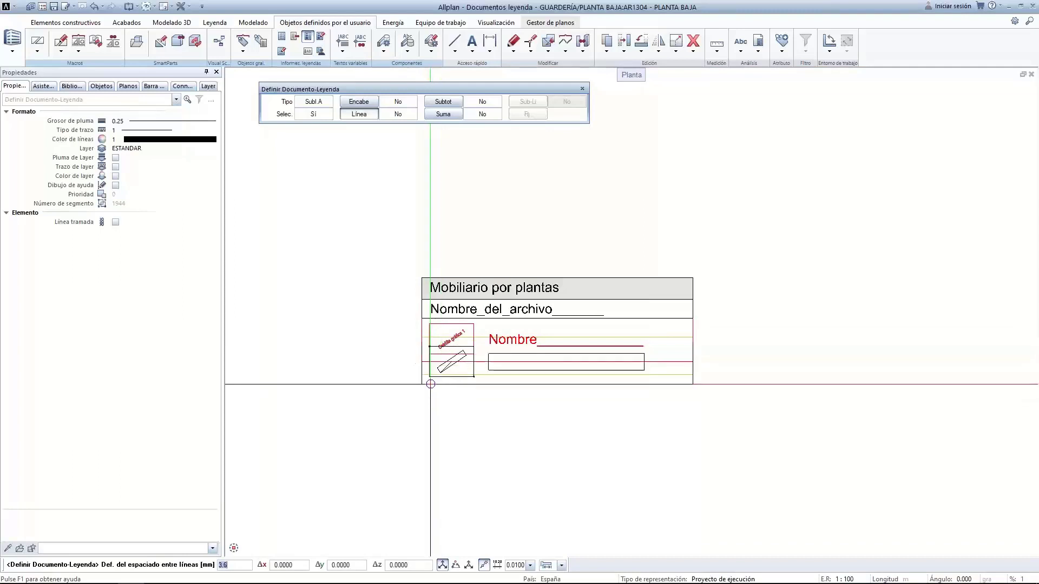
left_click(422, 374)
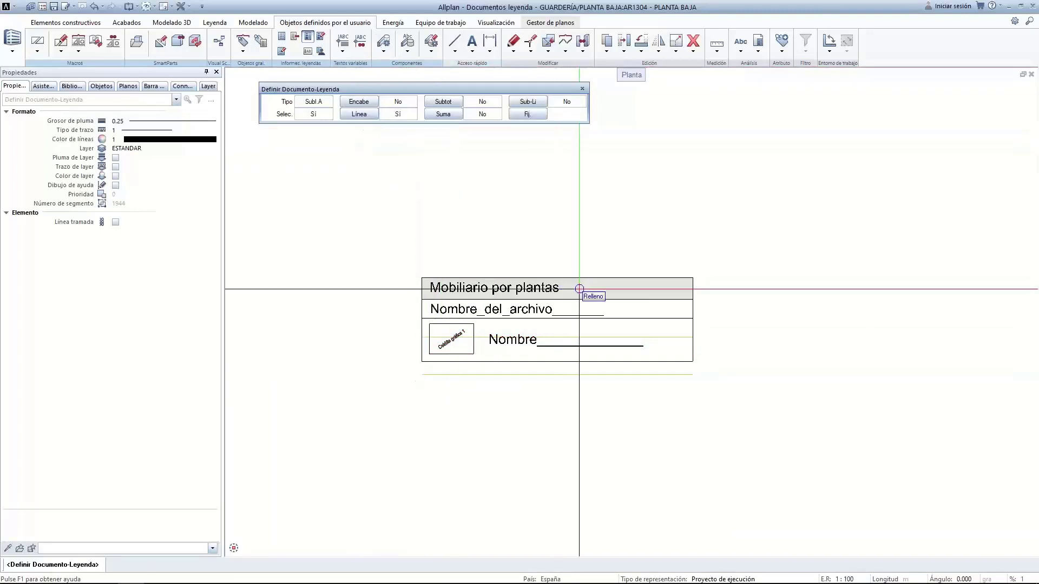
left_click(530, 113)
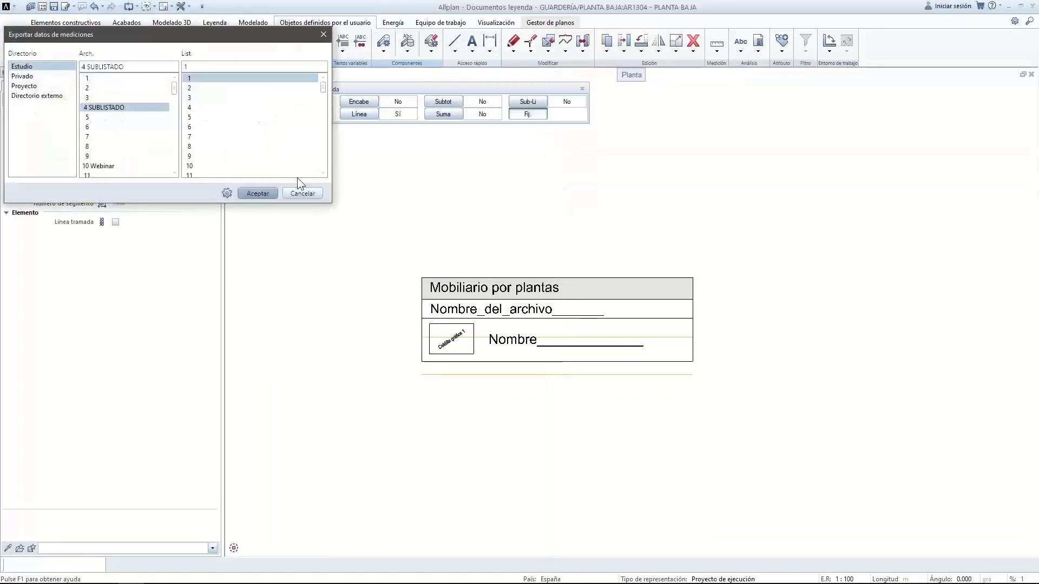
Store the definition in file 10 Webinar as list entry 4, named 'Sublistado'
double_click(102, 166)
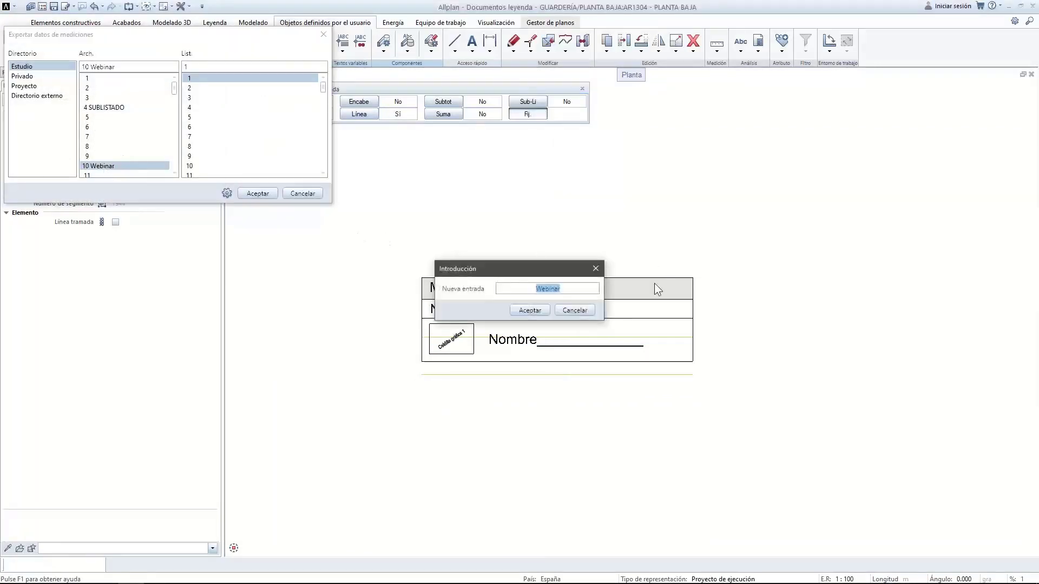
left_click(574, 311)
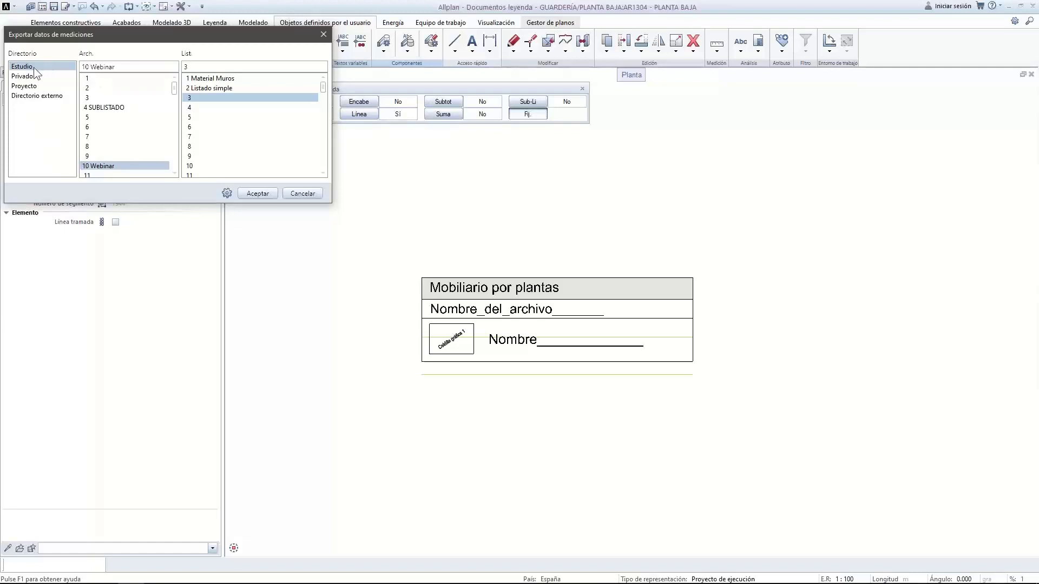
double_click(210, 105)
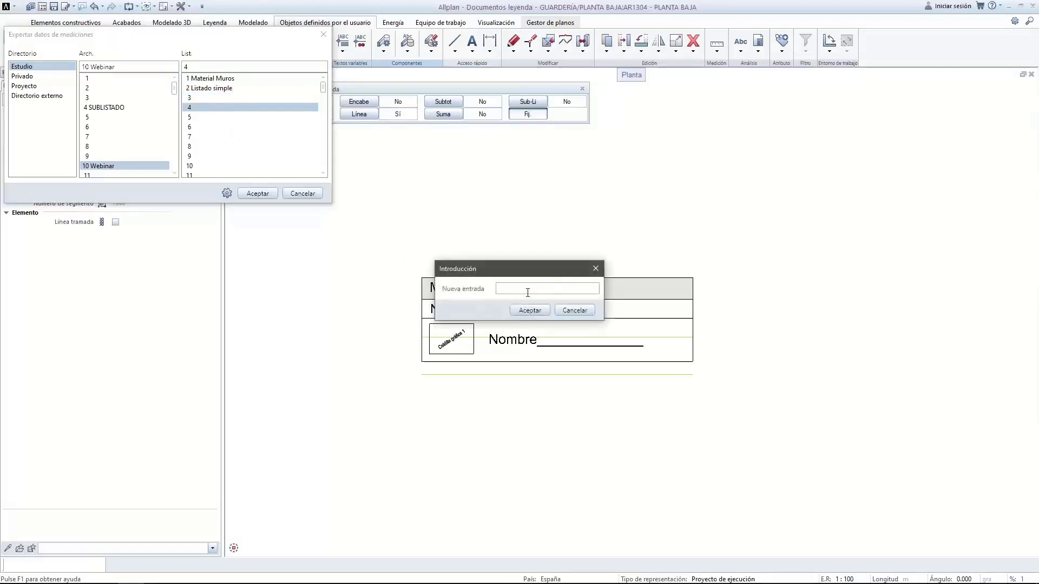
type("Sublistado")
left_click(528, 309)
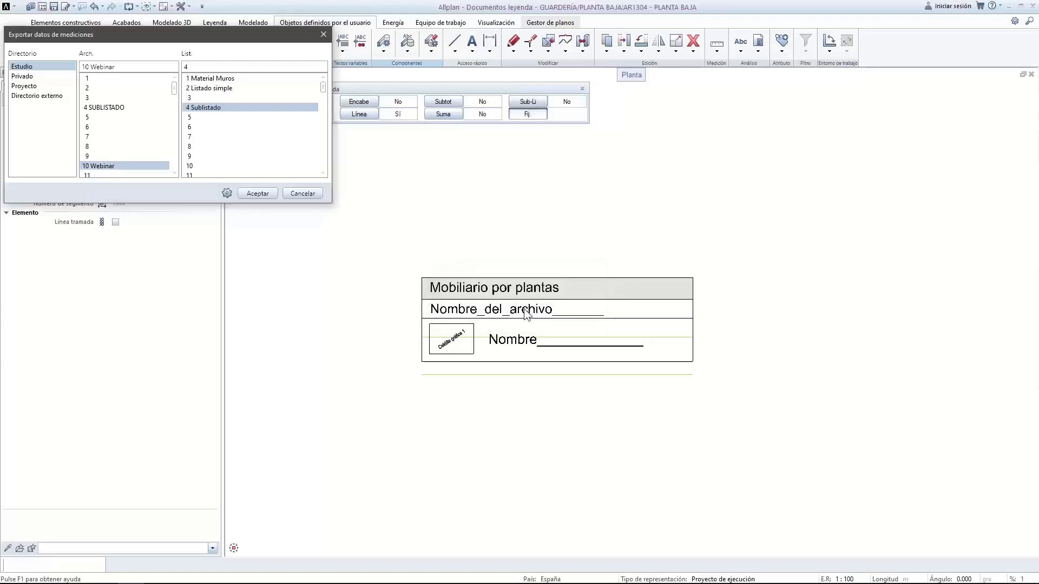
left_click(258, 193)
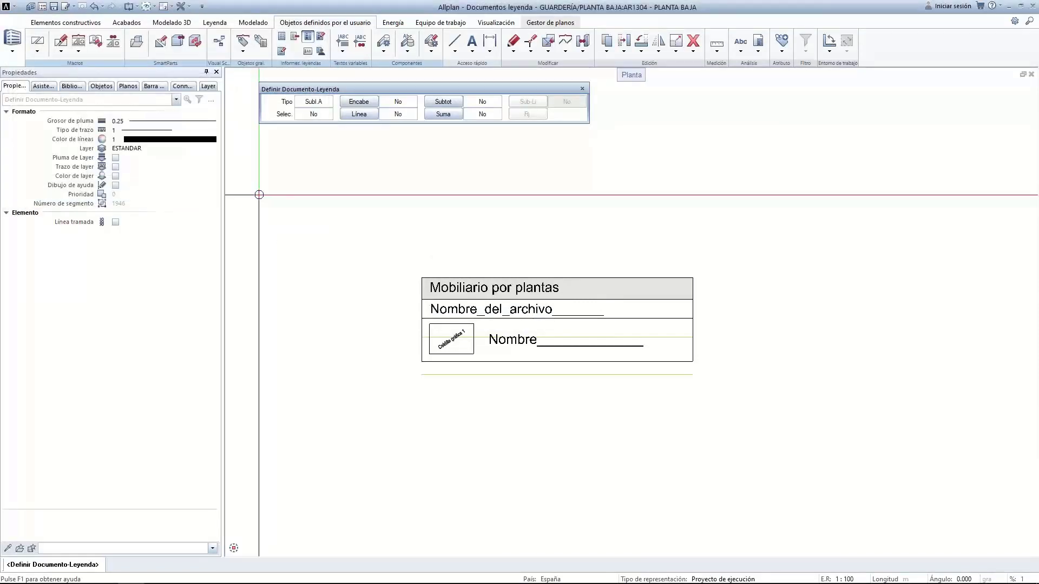
Set the list type to Arquitectura and choose Nombre de objeto as the selection attribute
left_click(315, 103)
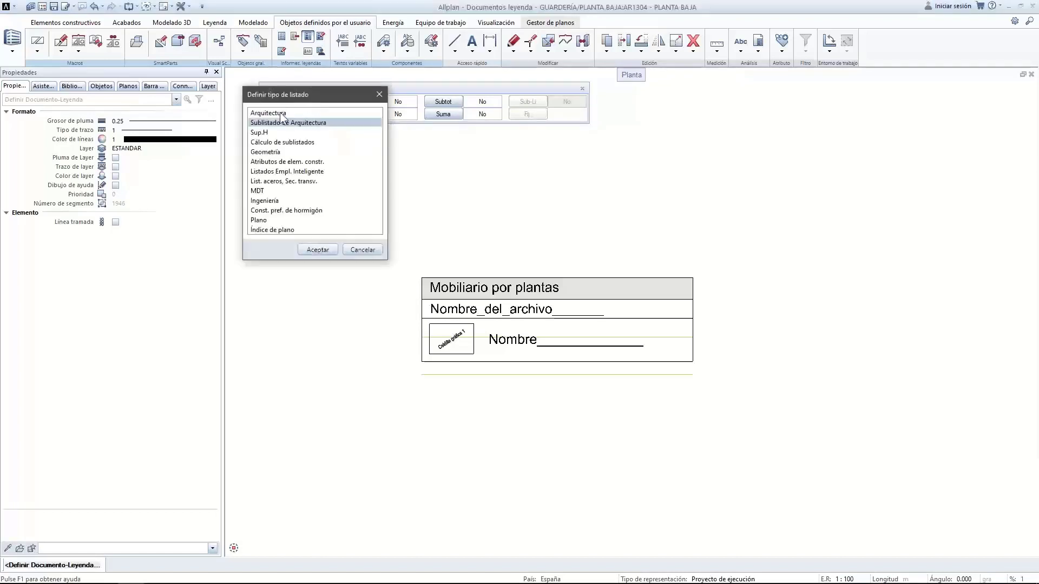
double_click(281, 113)
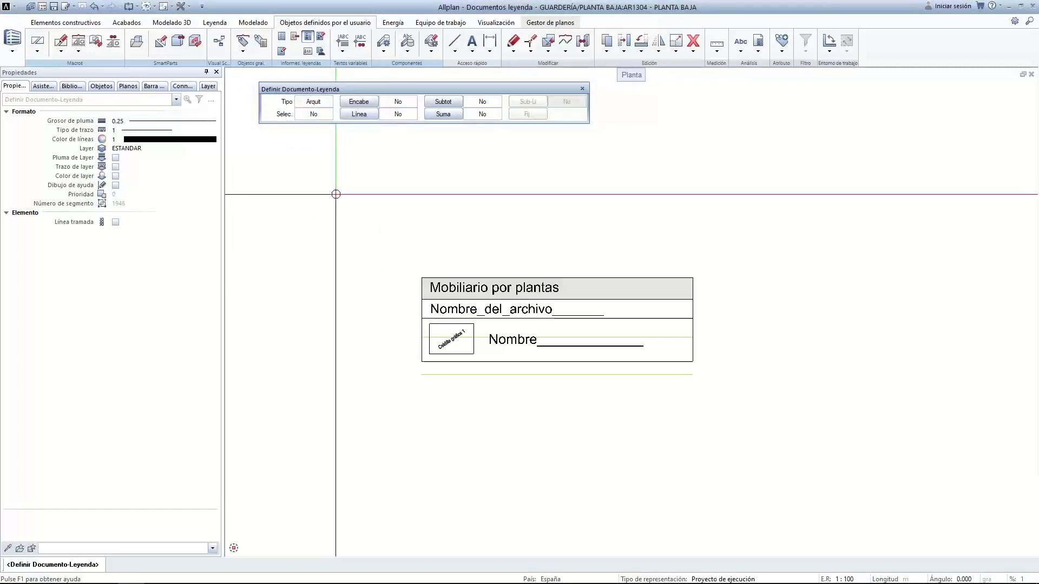
left_click(312, 113)
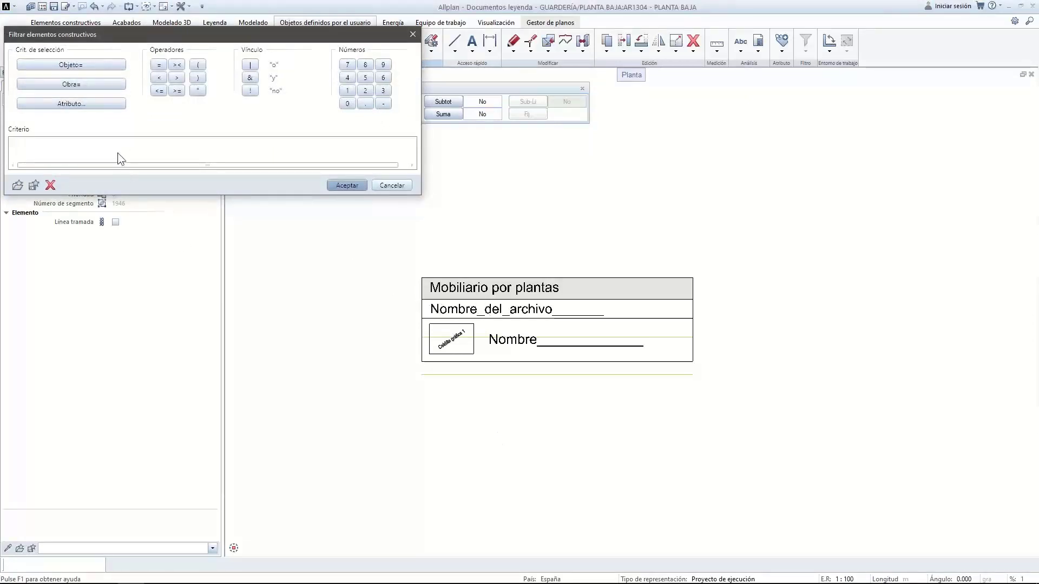
left_click(93, 103)
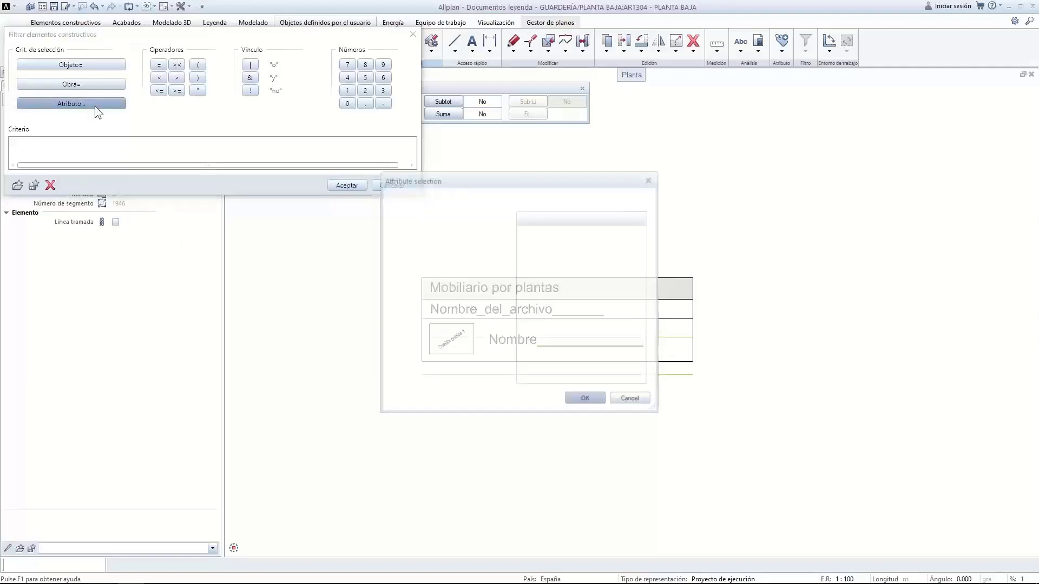
left_click(422, 253)
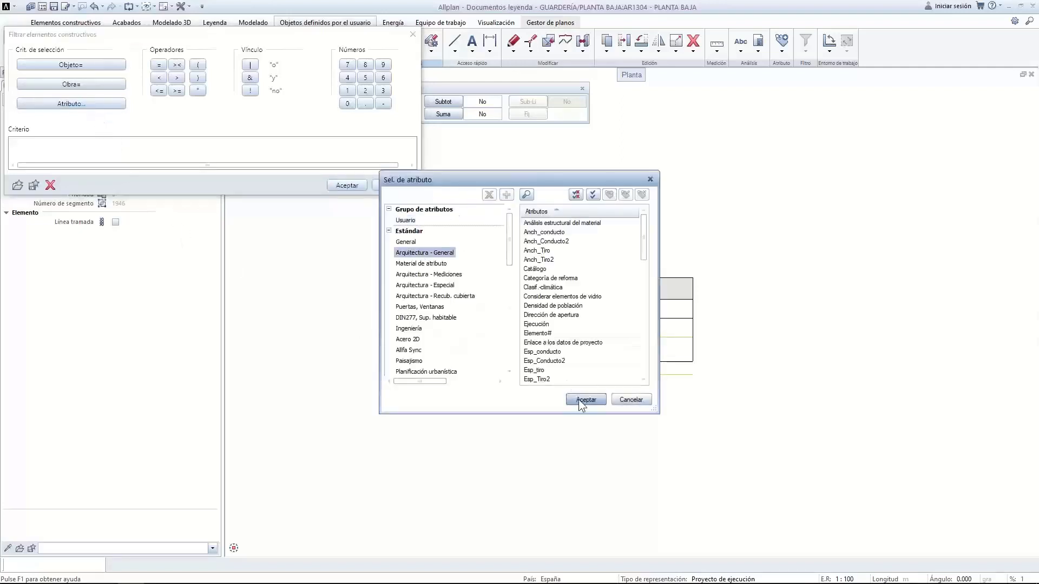
left_click_drag(646, 256, 647, 385)
scroll(564, 249, "up", 8)
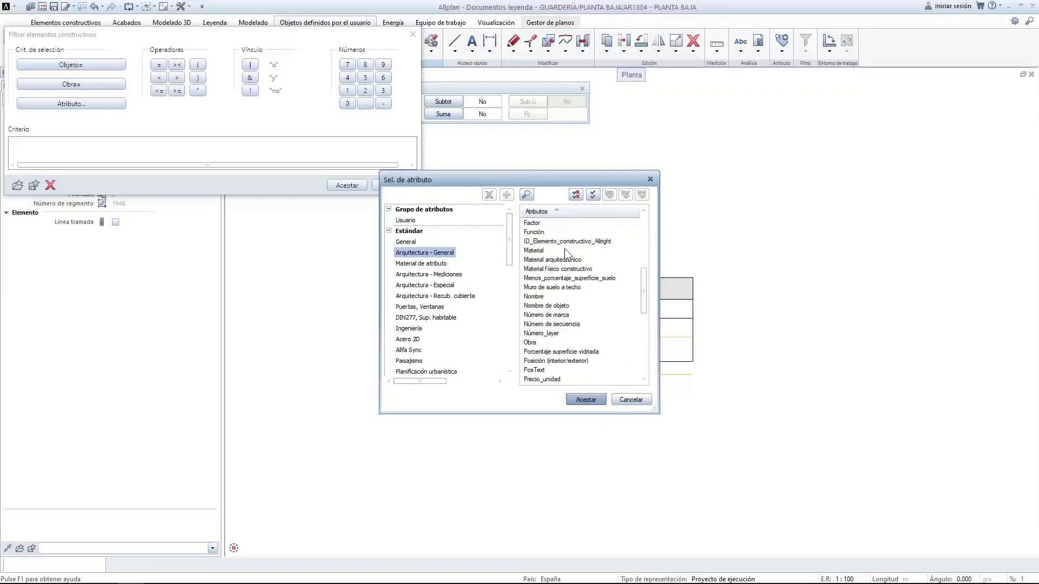
left_click(546, 306)
left_click(571, 399)
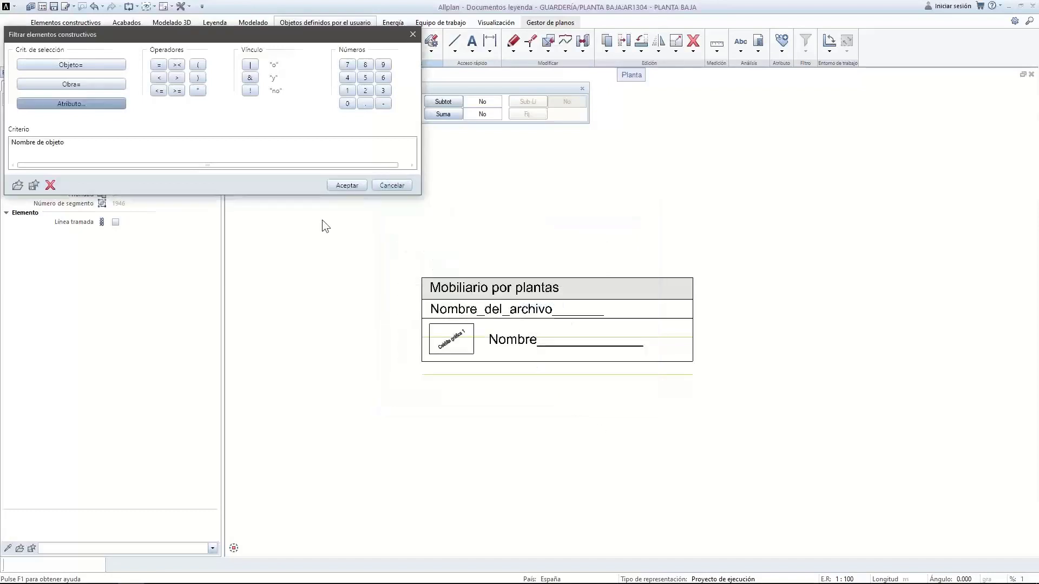
Enter the criterion ="Mobiliario" for object name and apply the filter
double_click(131, 139)
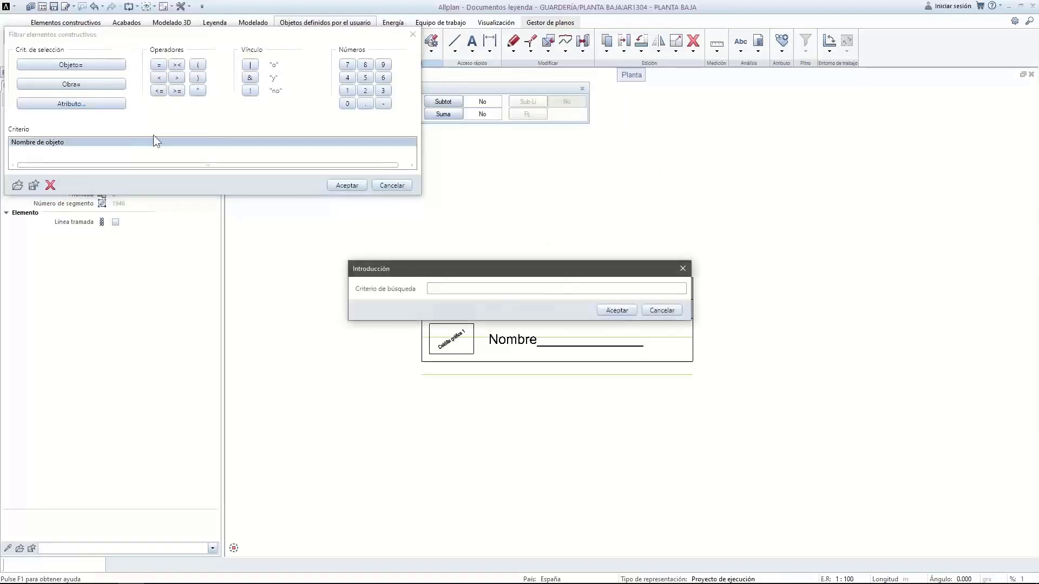
type("='")
type("Mobili")
type("ario")
type("\"")
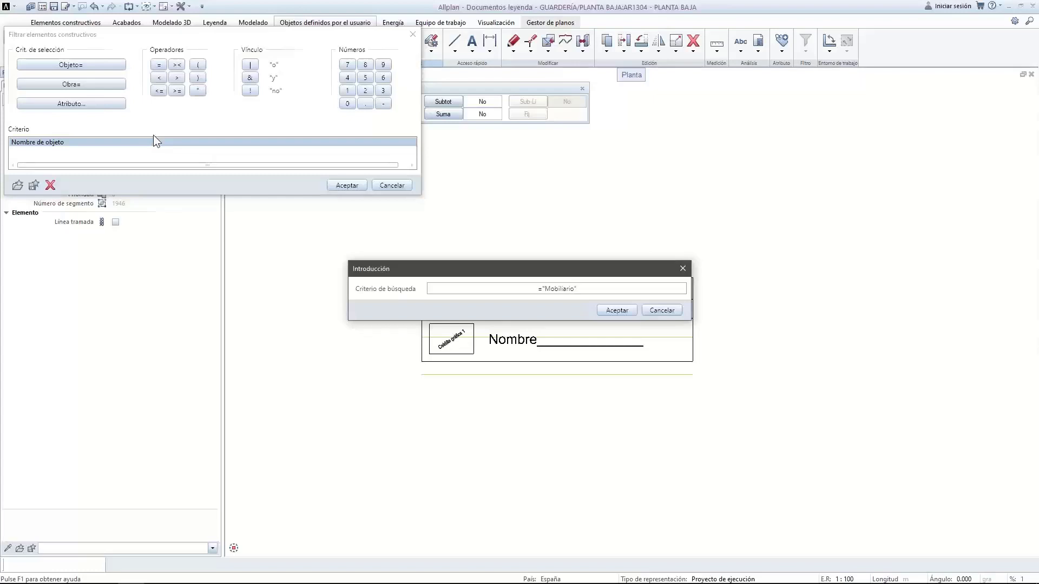
left_click(611, 313)
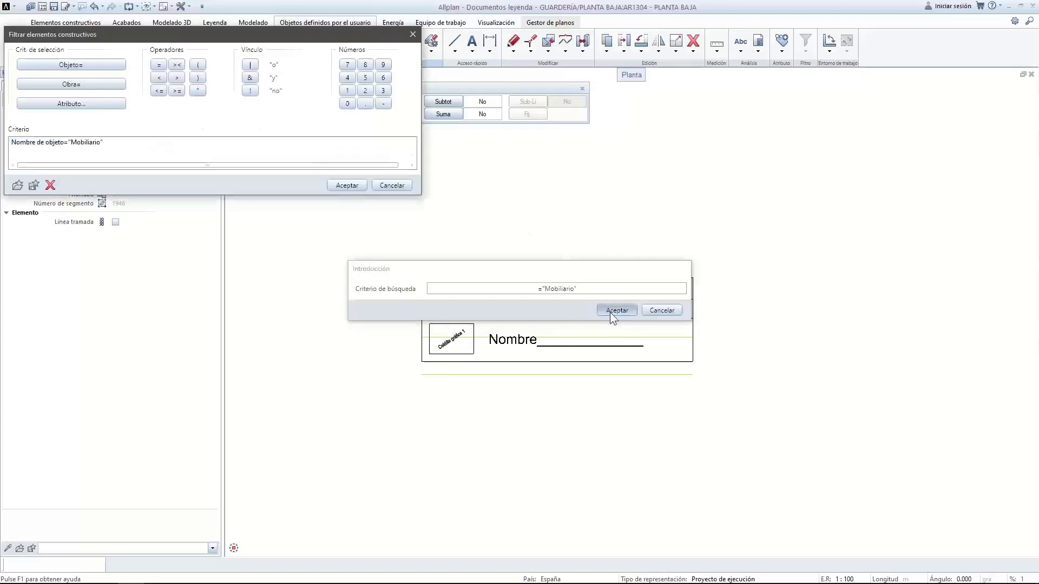
left_click(342, 185)
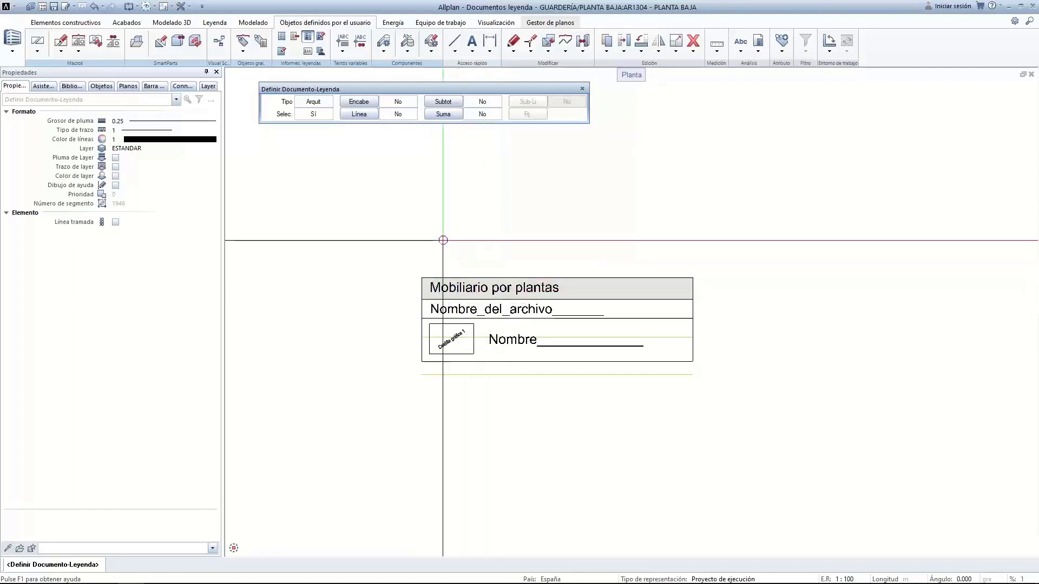
Use the Mobiliario por plantas row as header and Nombre_del_archivo as list line, 3.5 mm spacing
left_click(358, 101)
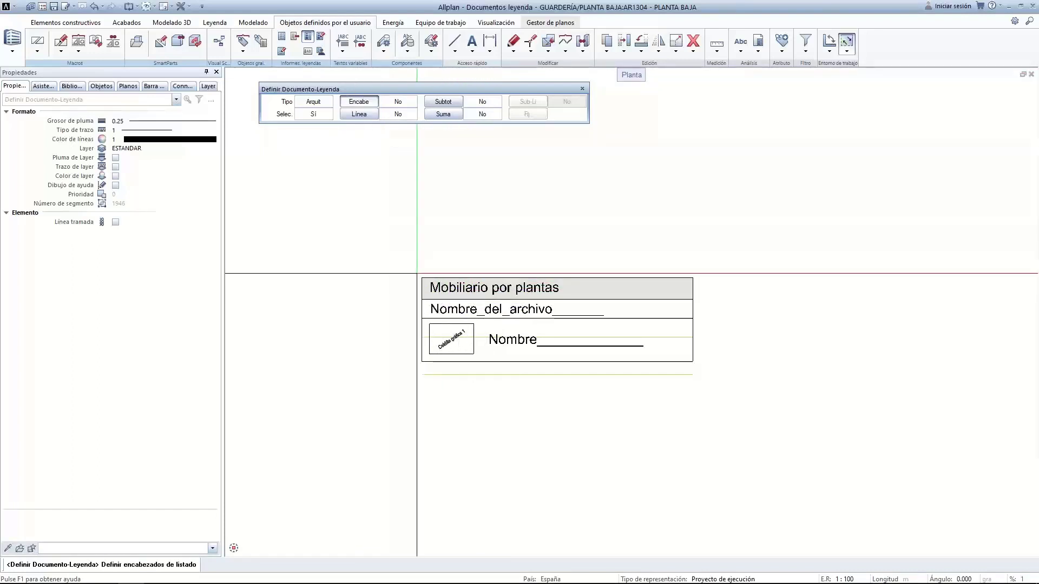
left_click(682, 296)
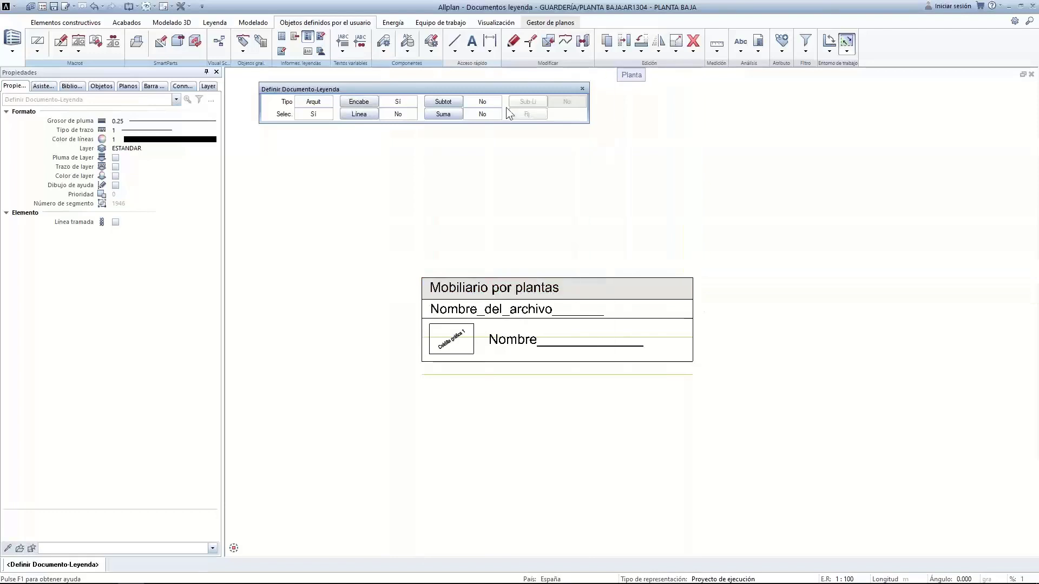
left_click(349, 115)
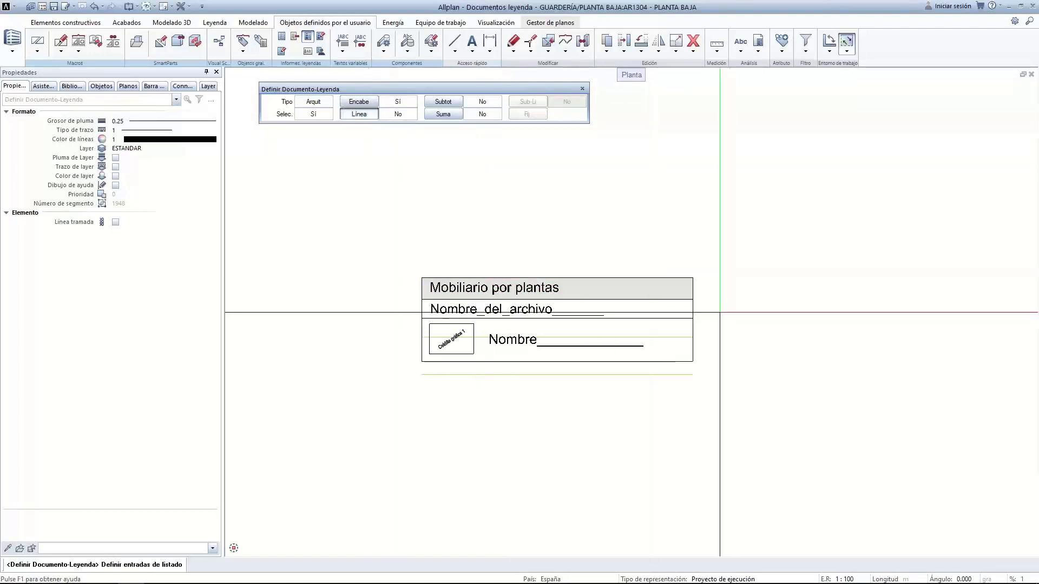
left_click(404, 302)
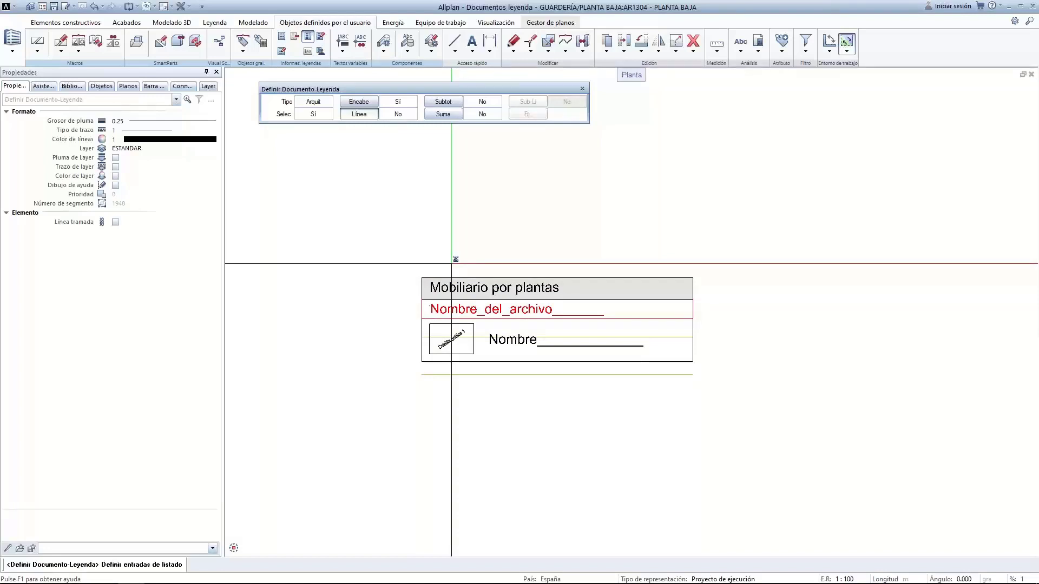
right_click(406, 306)
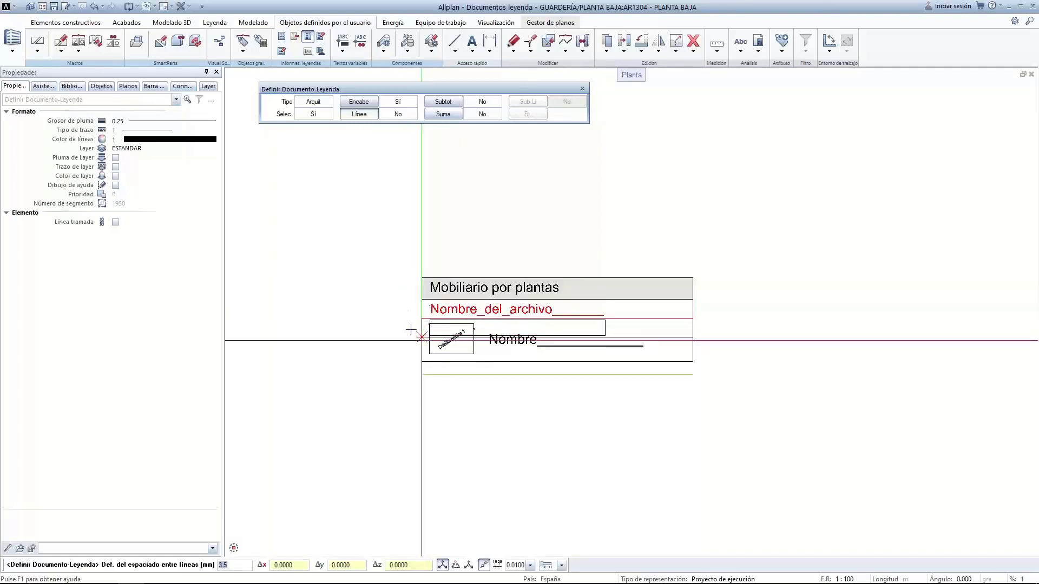
left_click(411, 330)
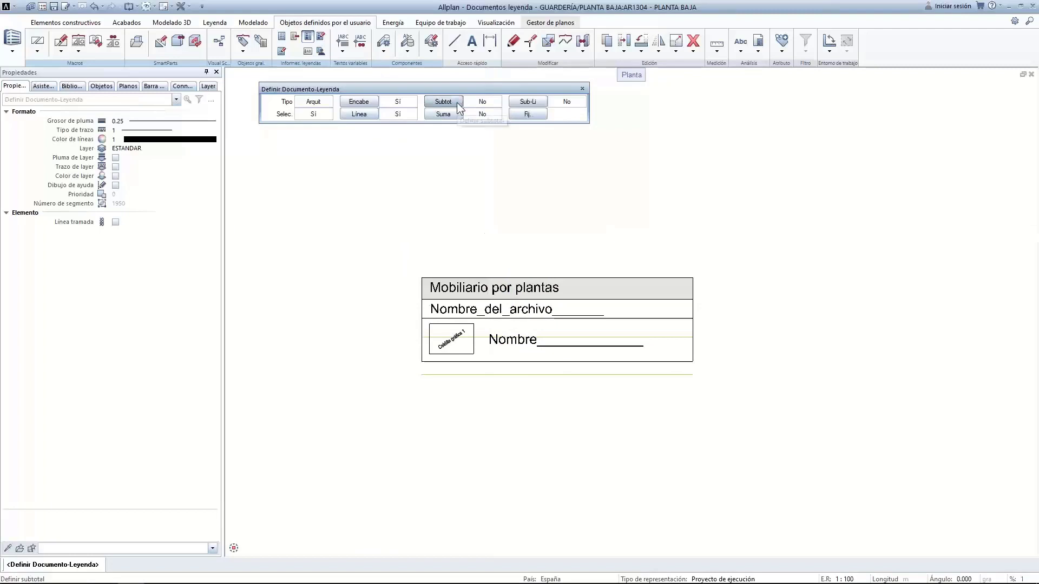
Attach entry 4 Sublistado from the 10 Webinar file as the legend's sublist
left_click(528, 103)
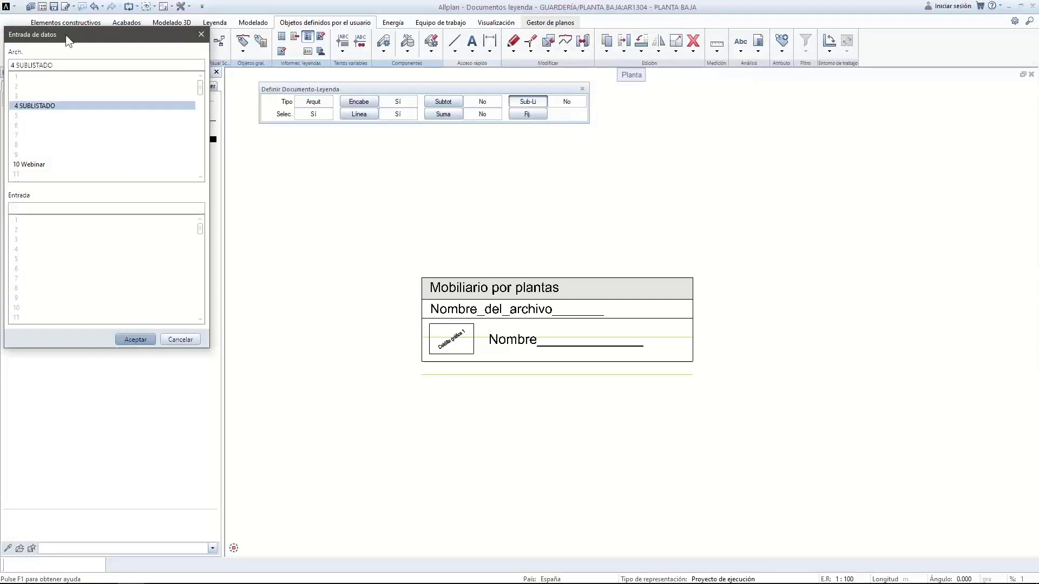
left_click_drag(41, 34, 158, 149)
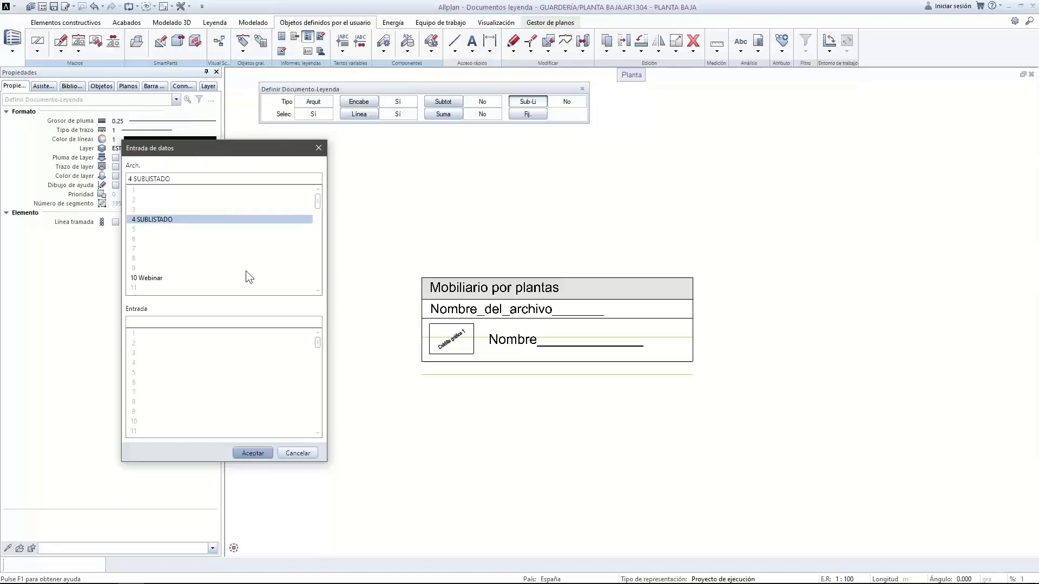
left_click(161, 276)
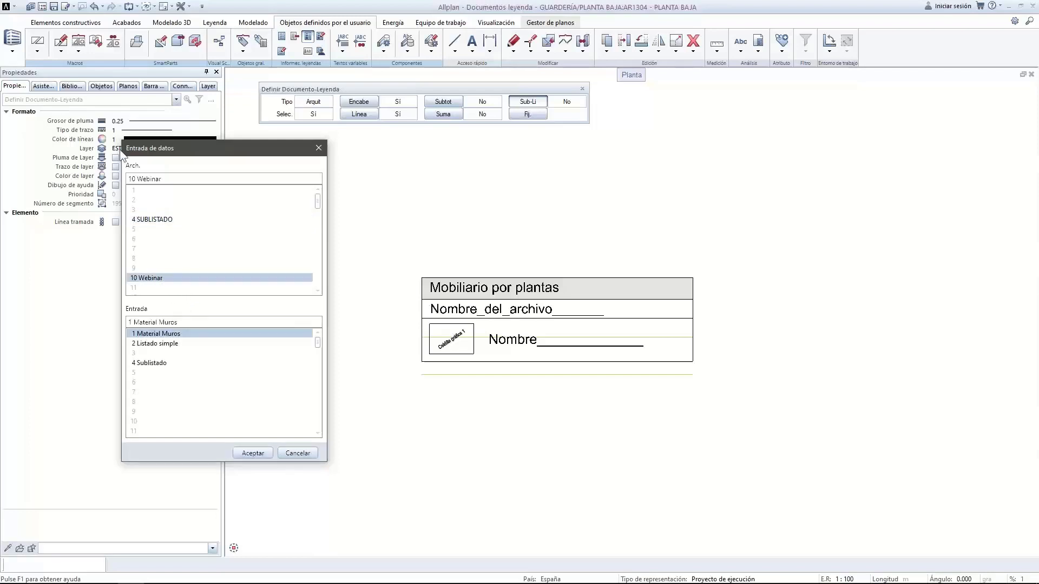
left_click(155, 364)
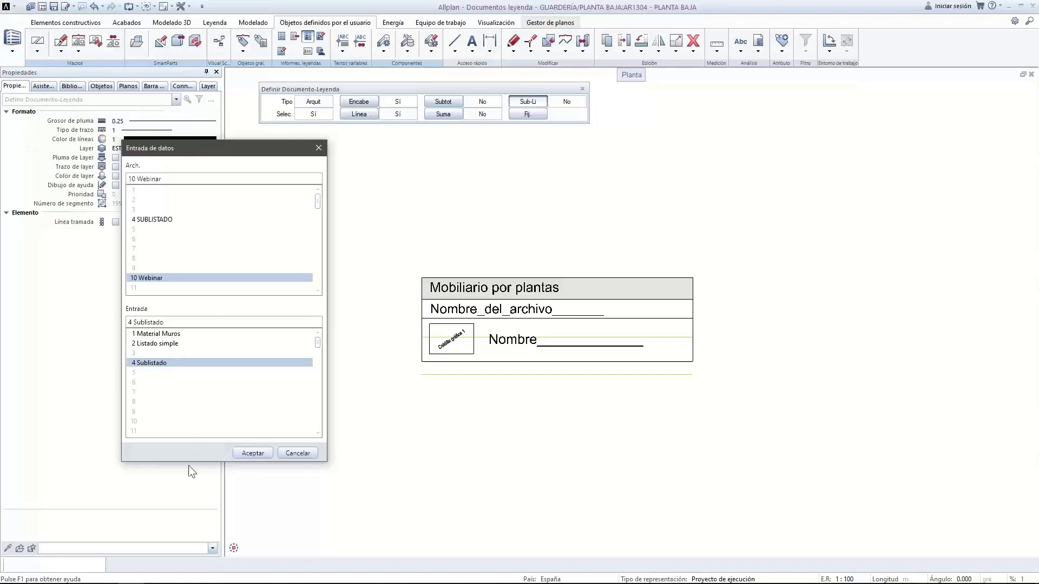
left_click(261, 453)
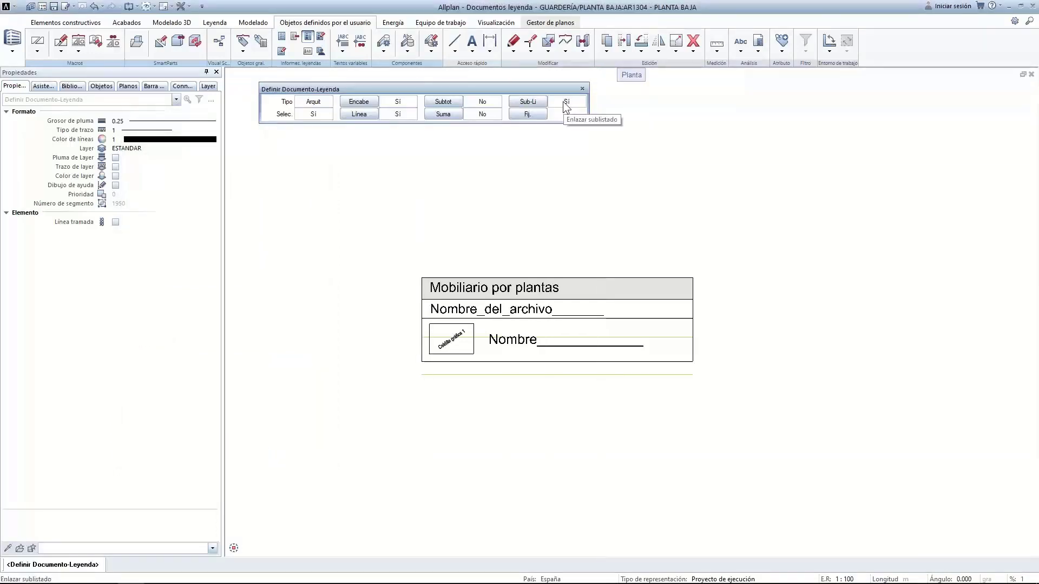
Fix the legend definition using its lower-left corner as the insertion point
left_click(519, 114)
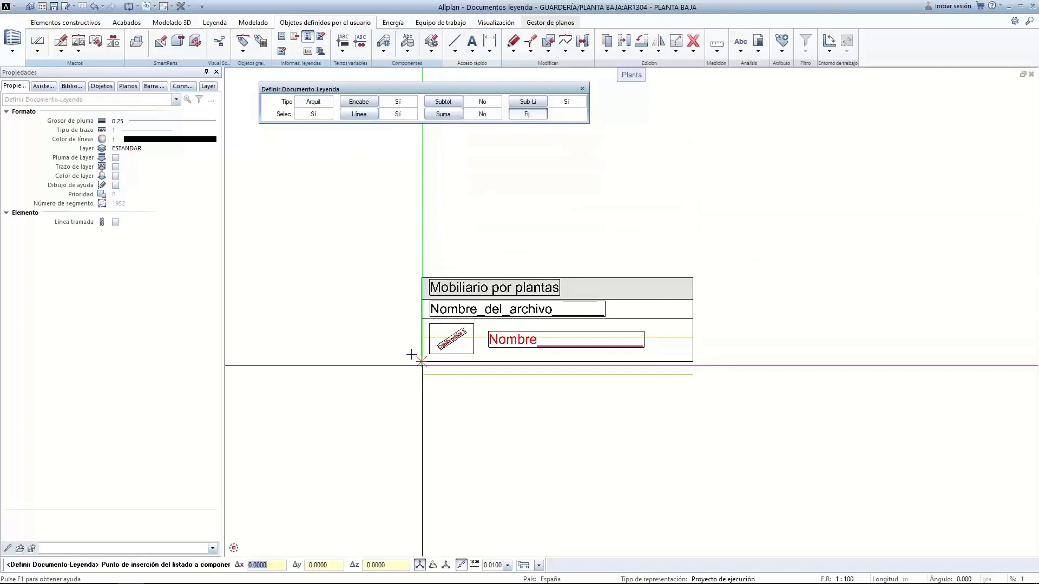
left_click(422, 365)
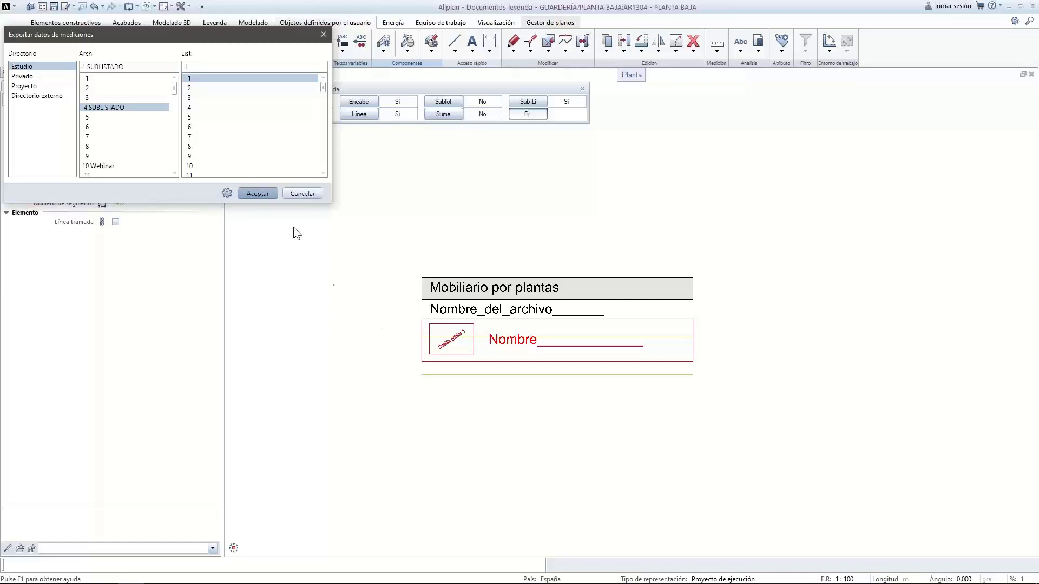
Store the definition in the 10 Webinar file as entry 3 named 'Completo'
double_click(105, 167)
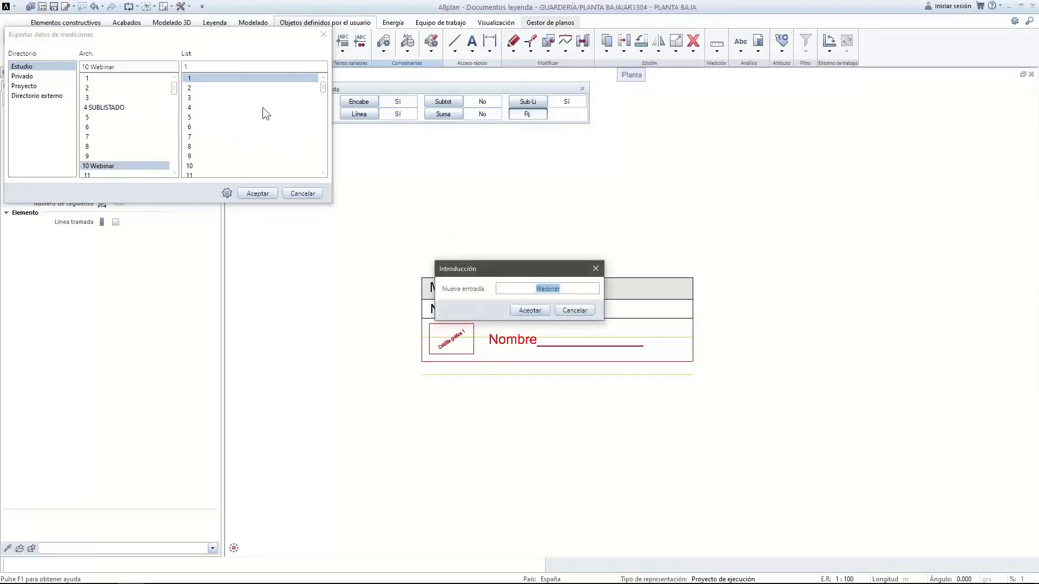
left_click(523, 312)
double_click(204, 102)
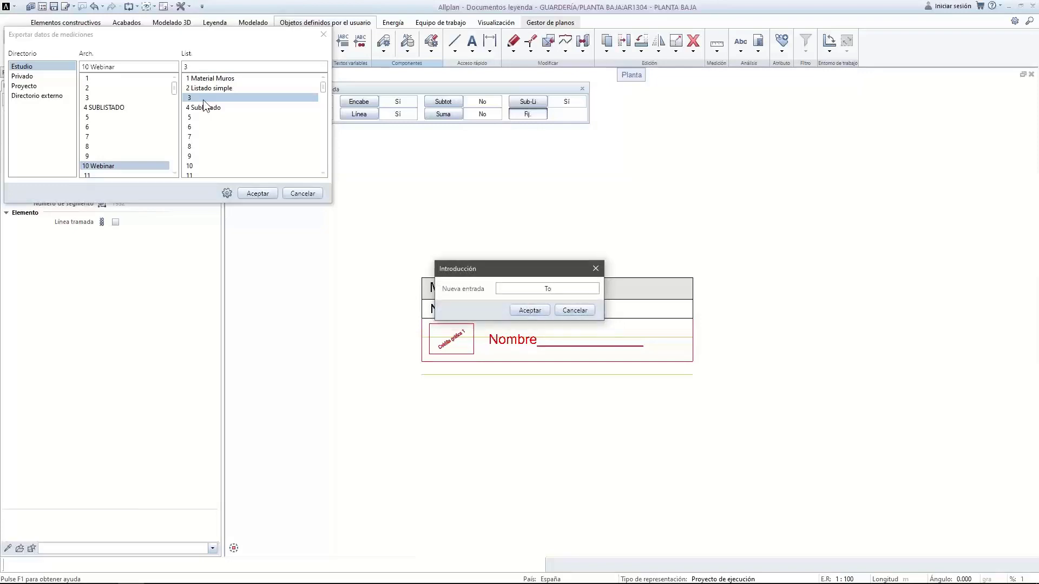
type("Completo")
left_click(521, 311)
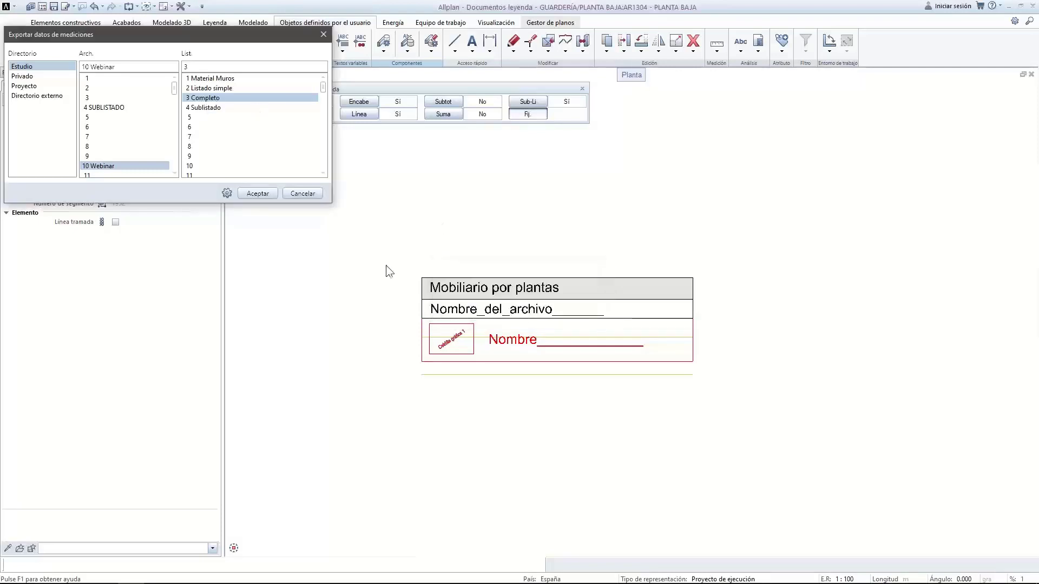
left_click(257, 193)
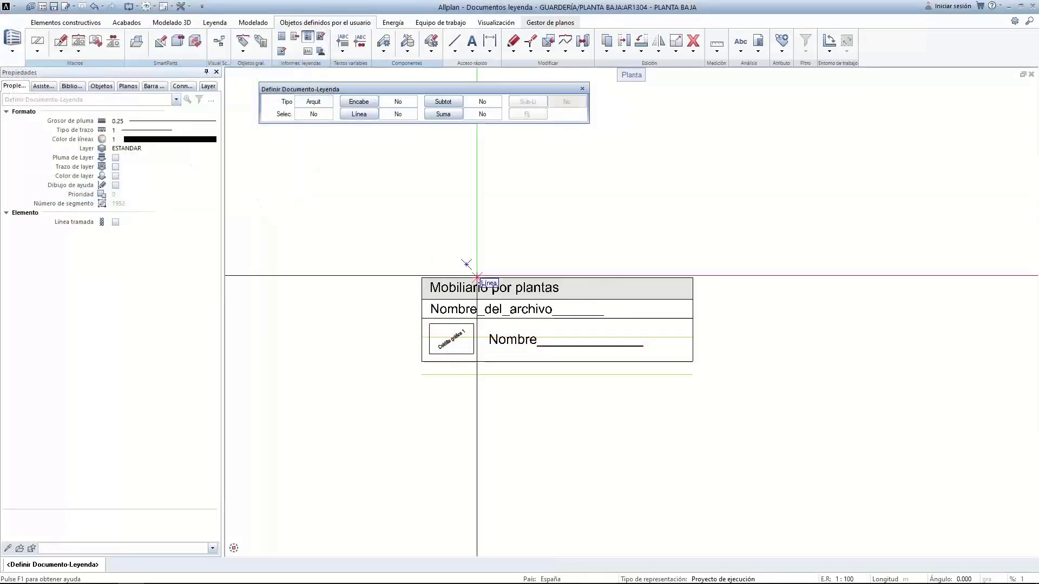
Generate the 3 Completo legend from 10 Webinar and place it beside the furniture plan
key("Escape")
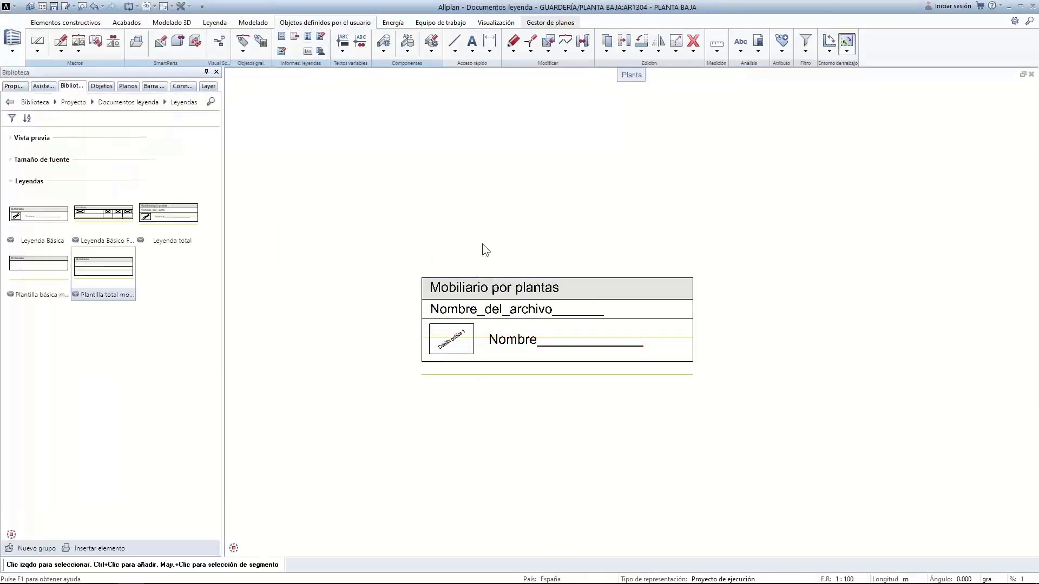
scroll(477, 249, "down", 5)
mouse_move(517, 253)
middle_mouse_down()
mouse_move(543, 254)
mouse_move(685, 322)
middle_mouse_up()
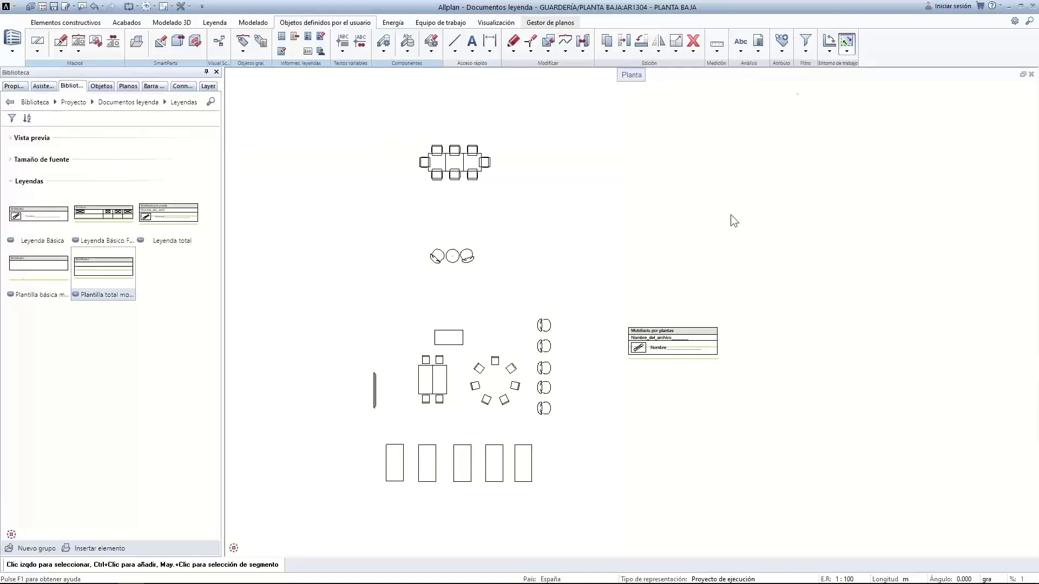
left_click(758, 42)
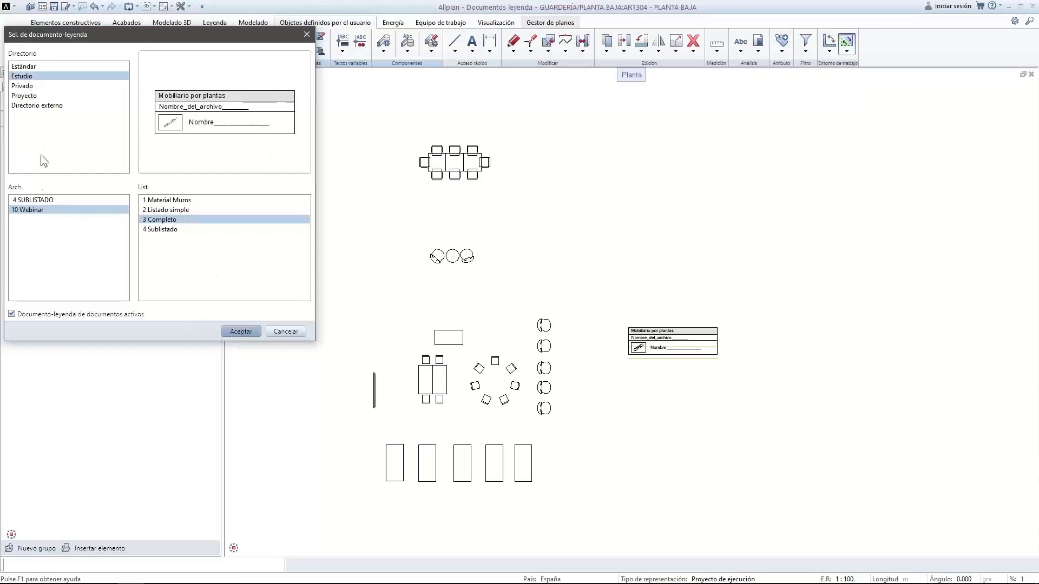
left_click(247, 332)
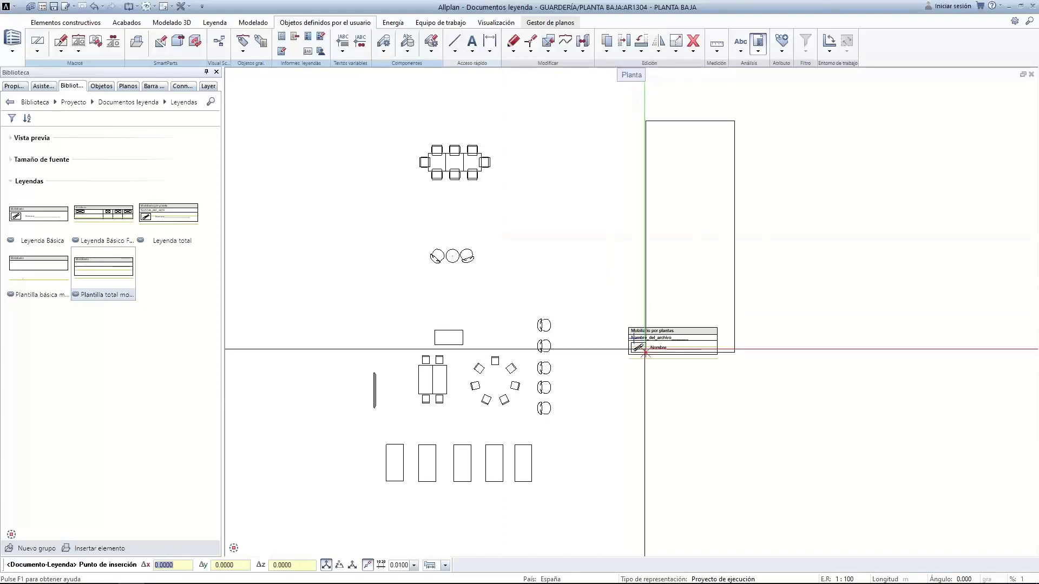
left_click(568, 310)
middle_click_drag(619, 184, 573, 277)
scroll(568, 341, "up", 1)
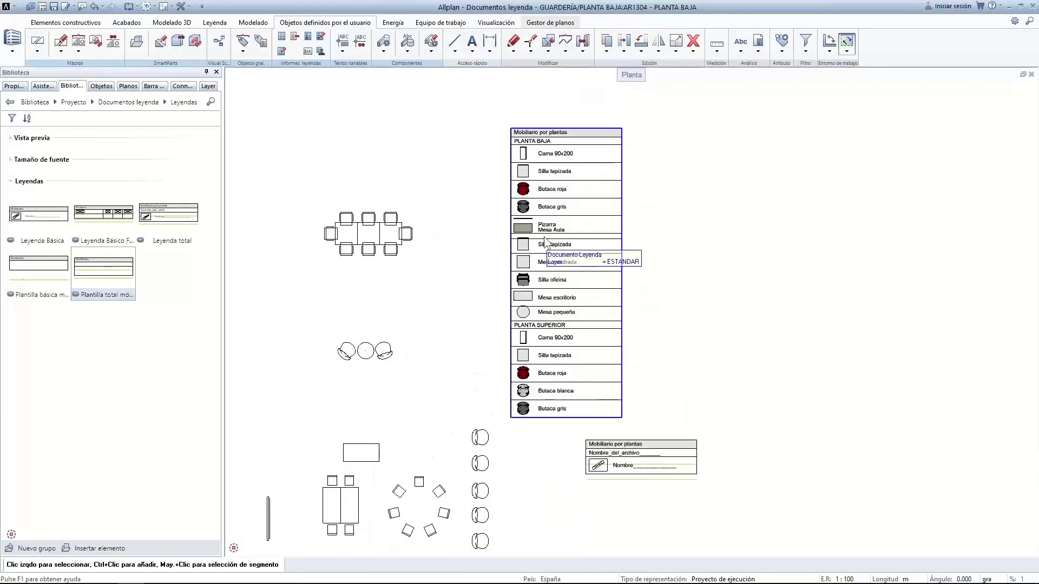
middle_click_drag(532, 238, 535, 301)
scroll(545, 295, "up", 1)
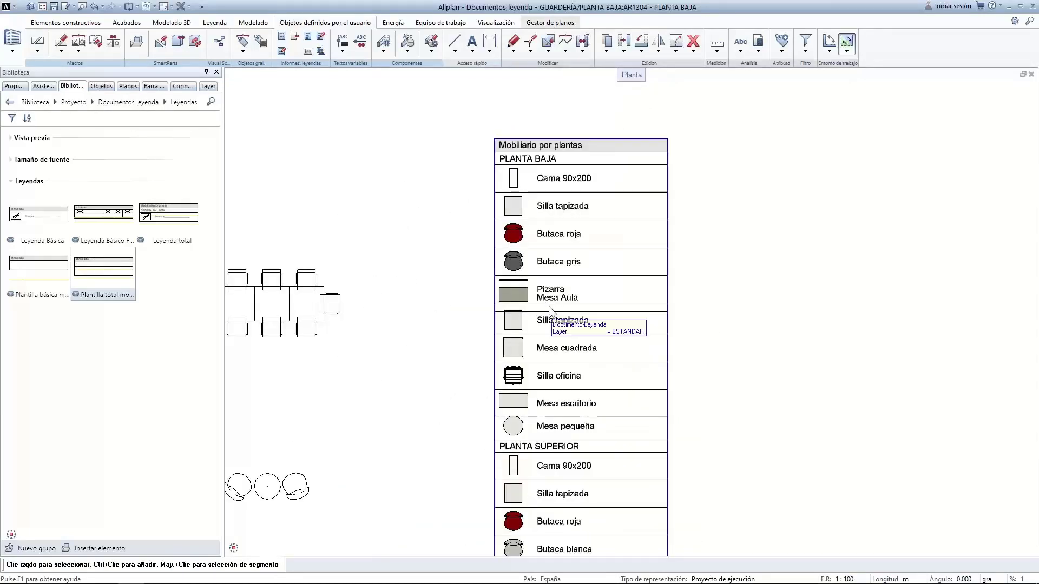
scroll(549, 307, "down", 3)
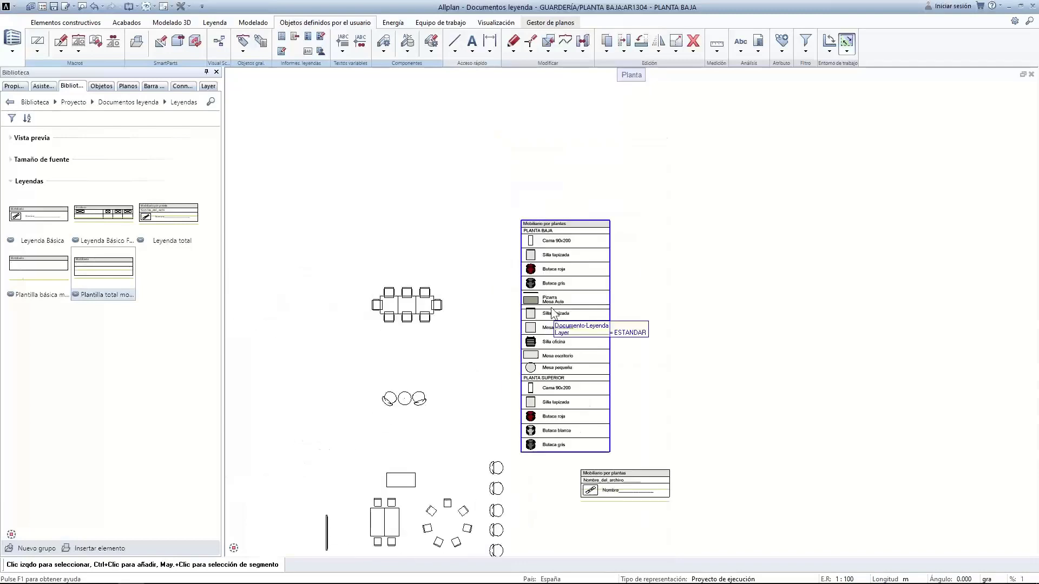
scroll(535, 295, "up", 5)
scroll(535, 291, "up", 2)
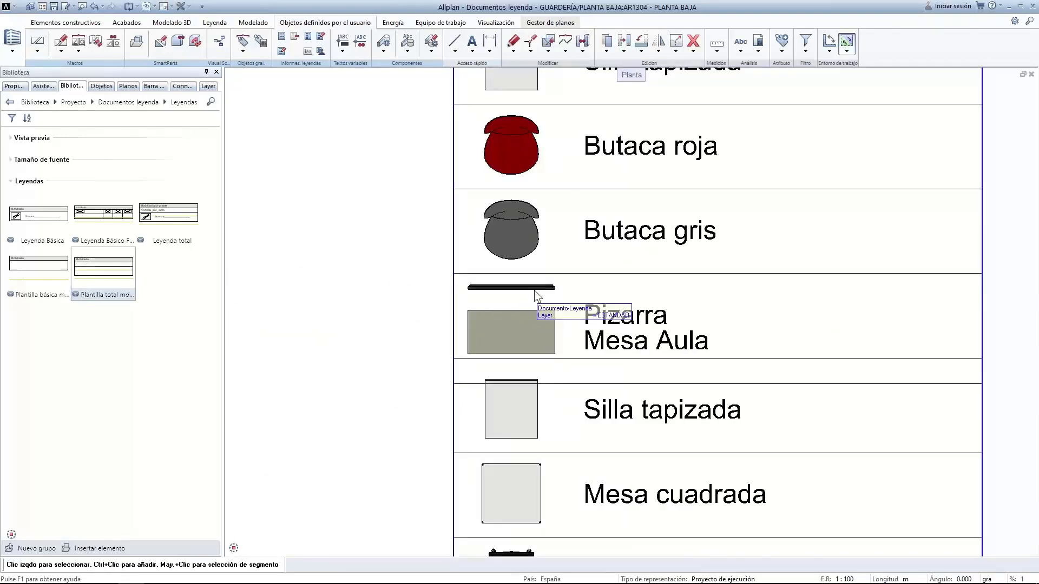
scroll(534, 290, "down", 4)
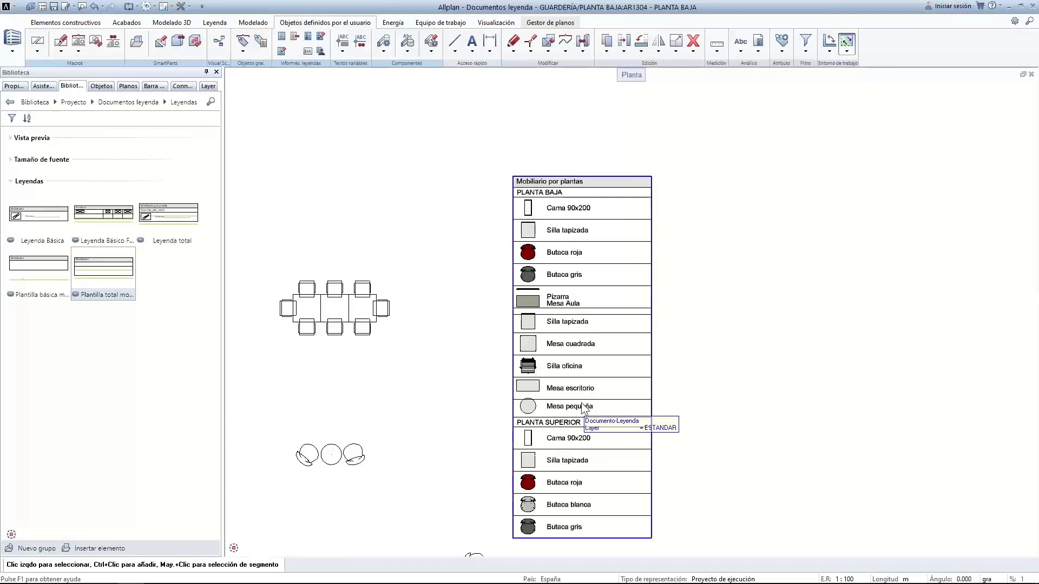
scroll(604, 268, "down", 3)
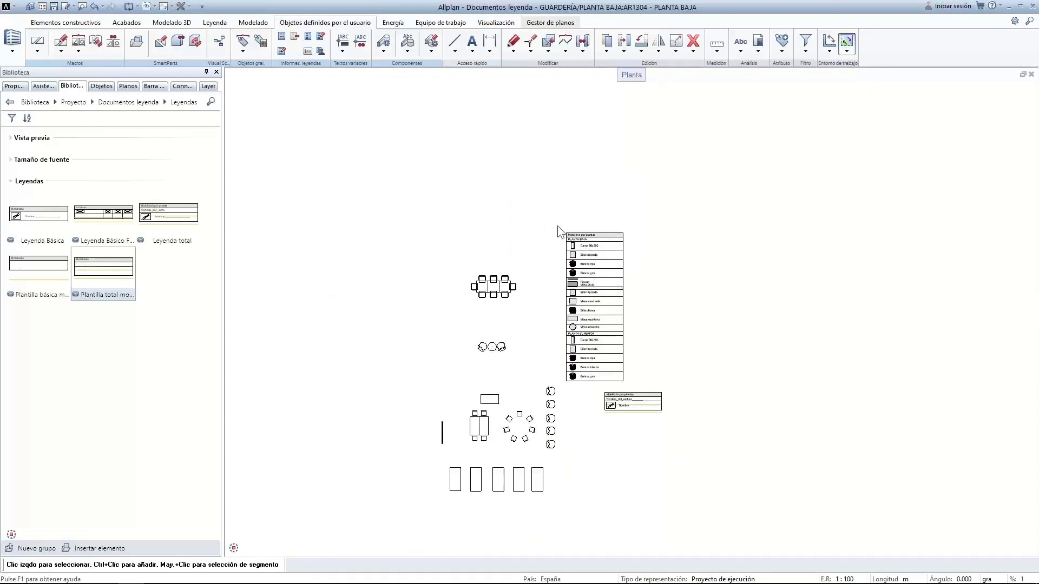
scroll(588, 252, "up", 3)
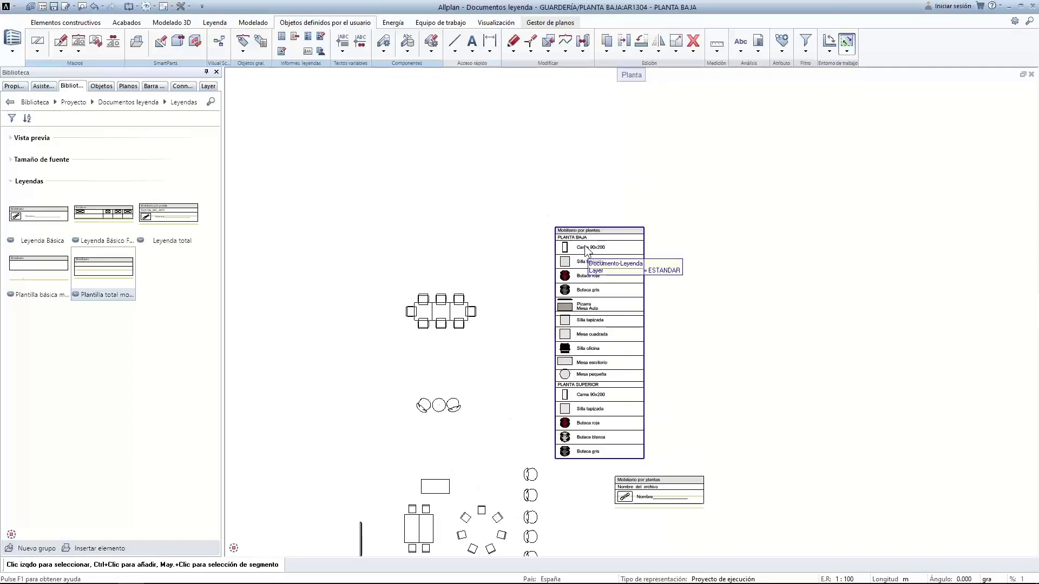
middle_click_drag(602, 341, 522, 288)
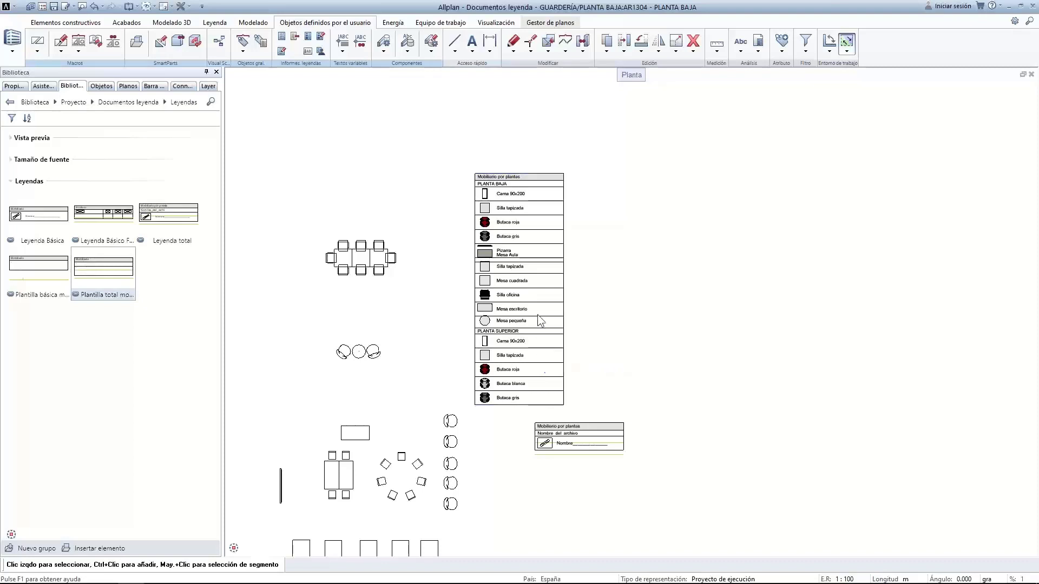
scroll(599, 357, "down", 2)
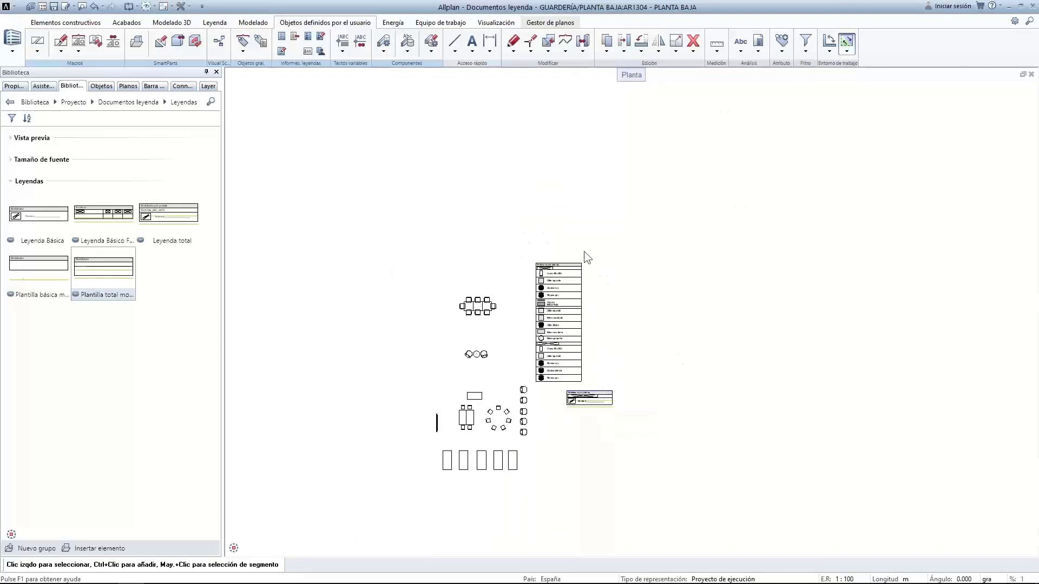
left_click_drag(534, 259, 561, 215)
scroll(582, 406, "up", 5)
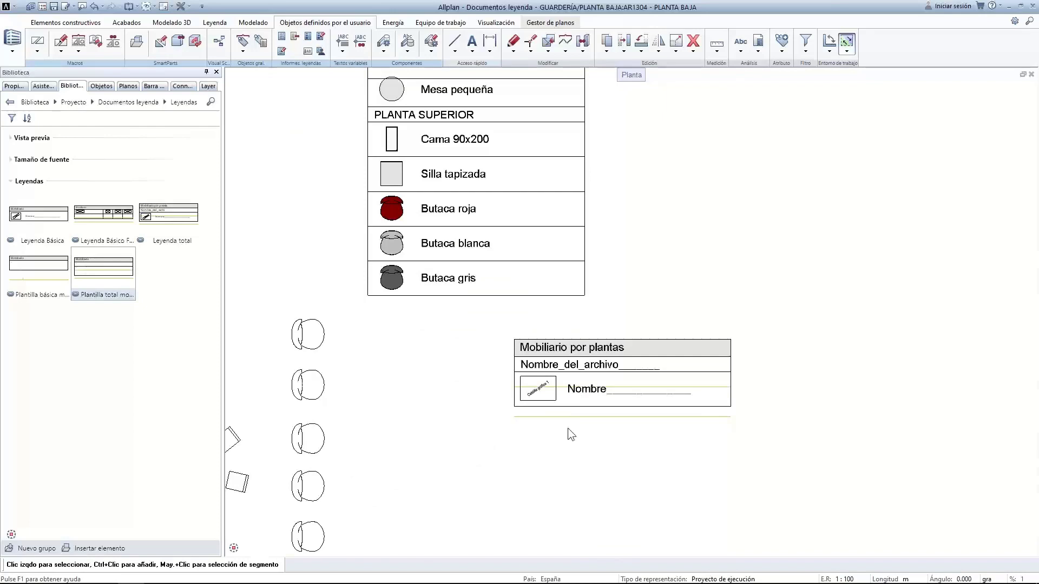
scroll(567, 430, "down", 1)
scroll(567, 427, "down", 1)
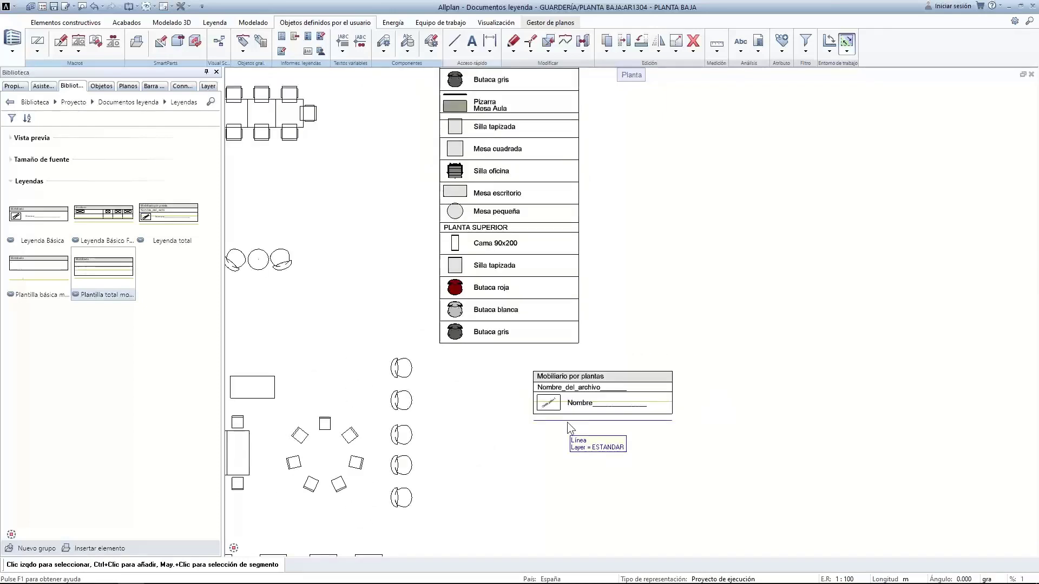
scroll(567, 423, "down", 1)
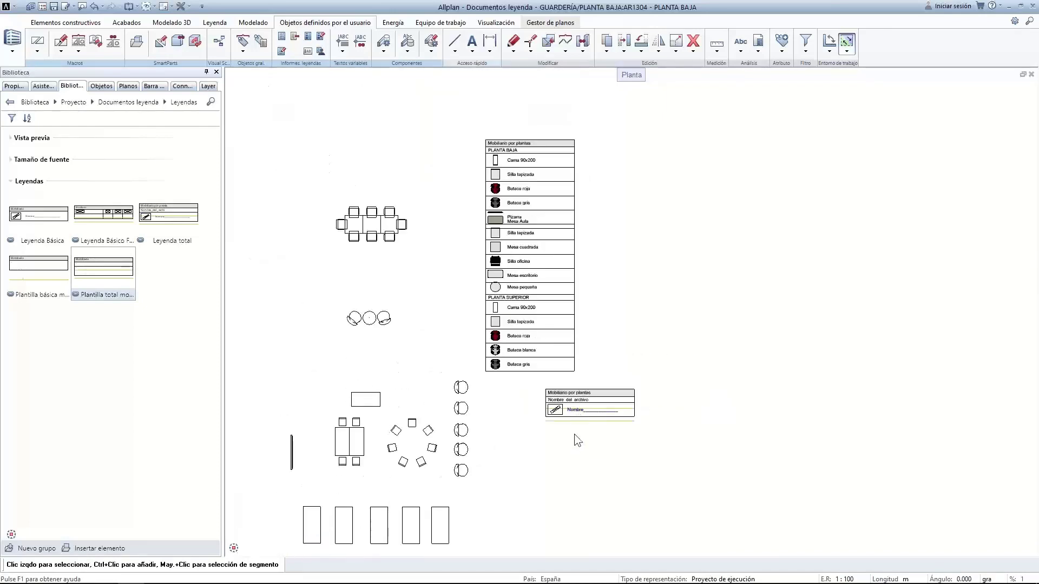
scroll(551, 422, "up", 4)
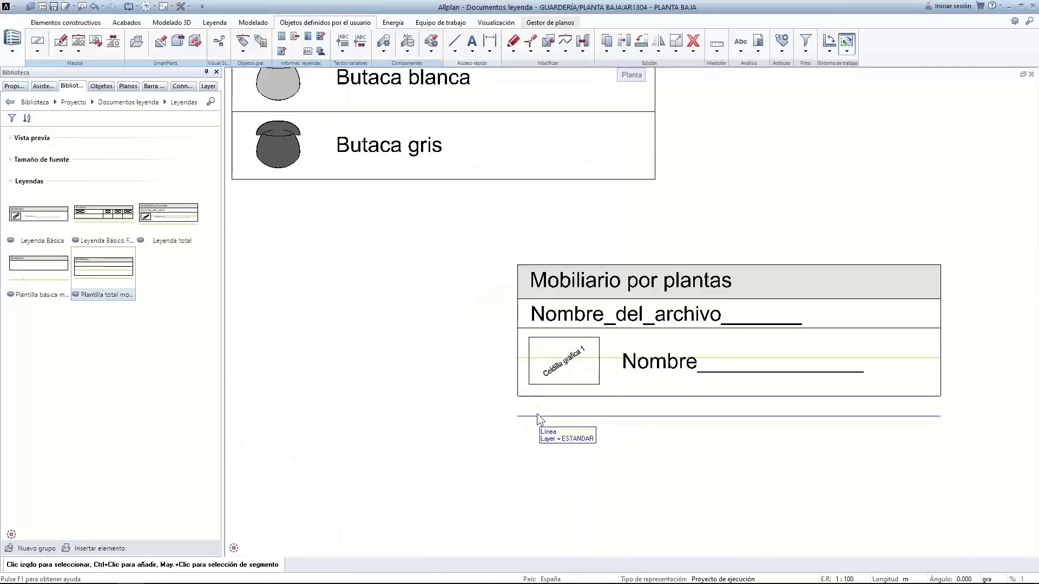
scroll(538, 429, "down", 1)
scroll(537, 423, "down", 2)
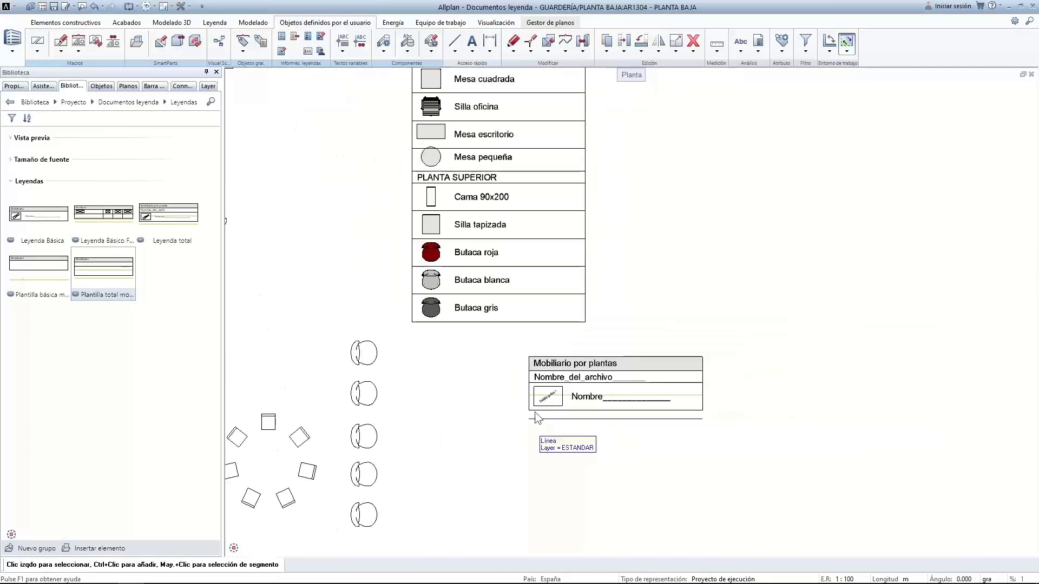
middle_click_drag(508, 213, 498, 442)
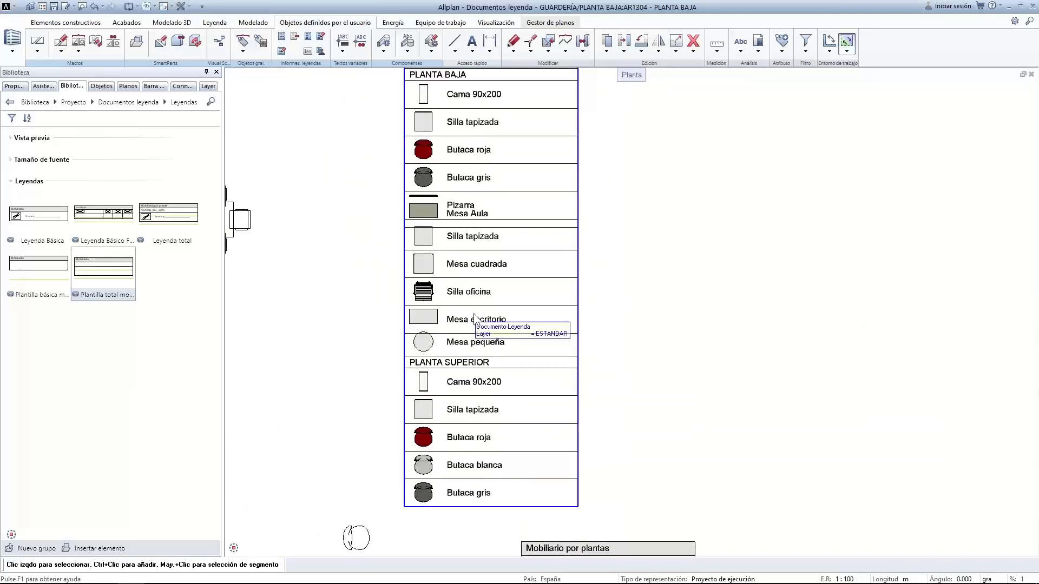
scroll(560, 398, "down", 2)
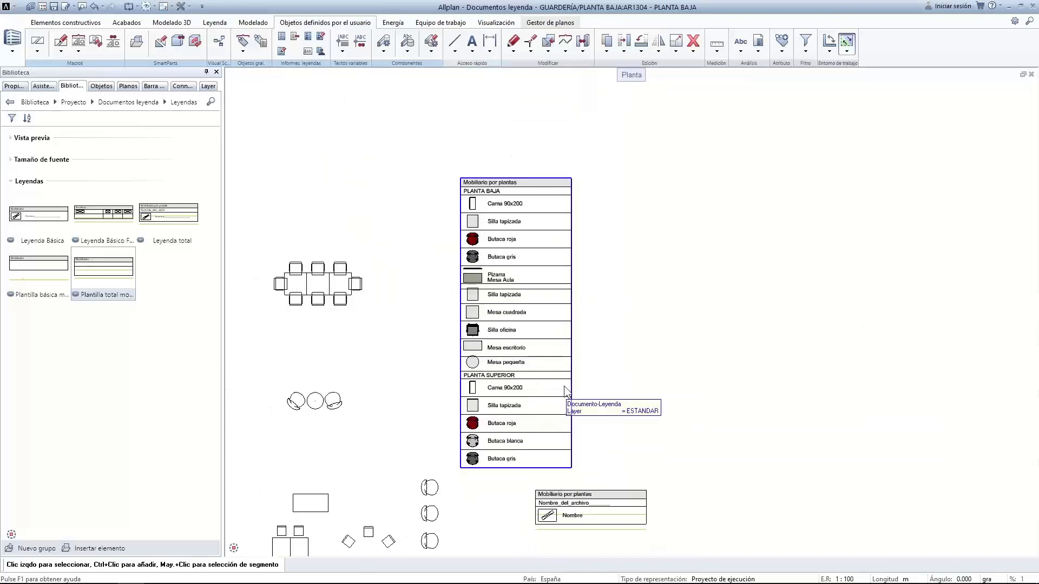
middle_click_drag(564, 385, 559, 296)
scroll(525, 440, "up", 3)
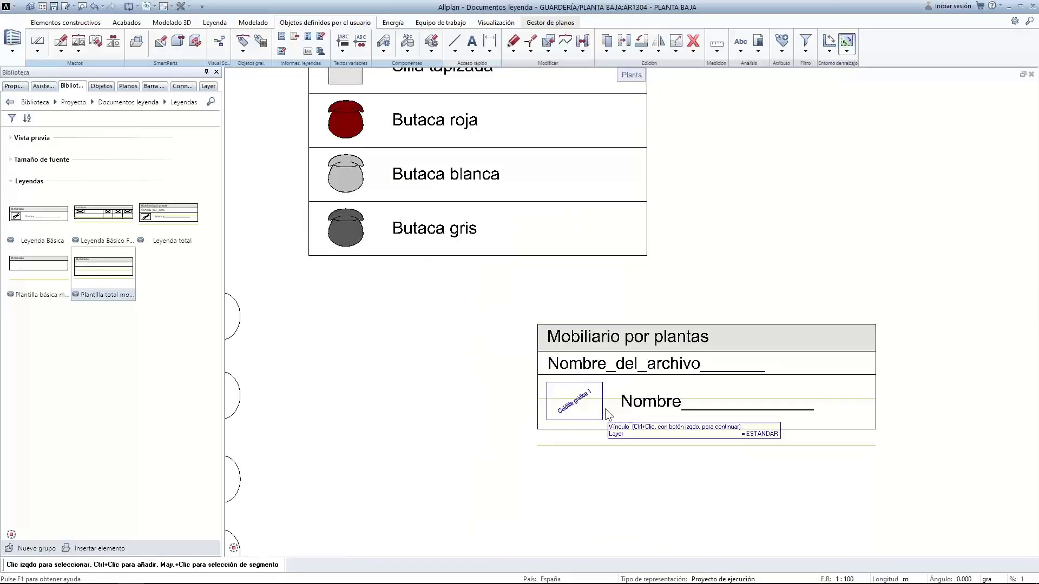
left_click(716, 44)
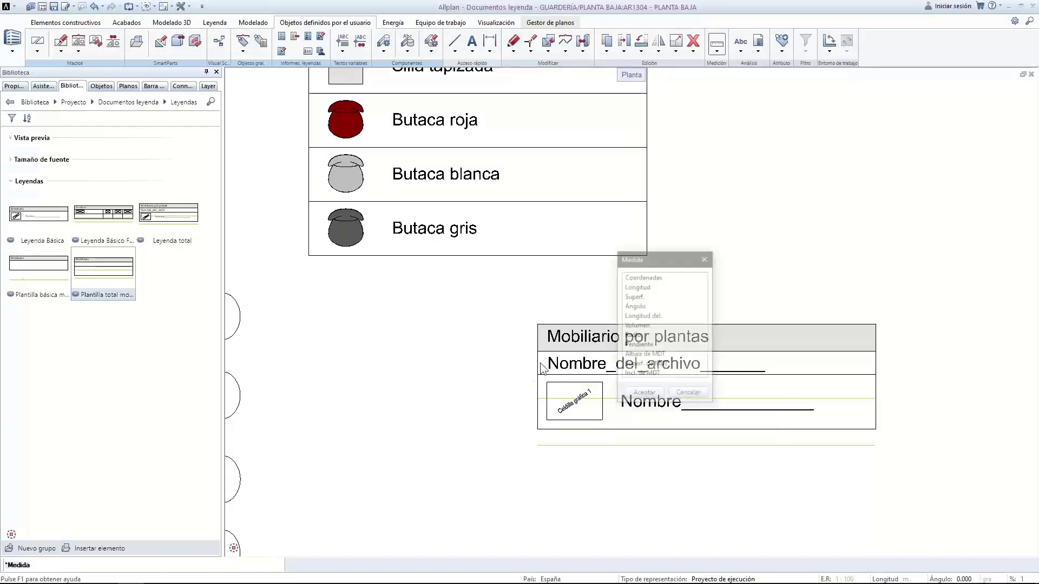
left_click(641, 287)
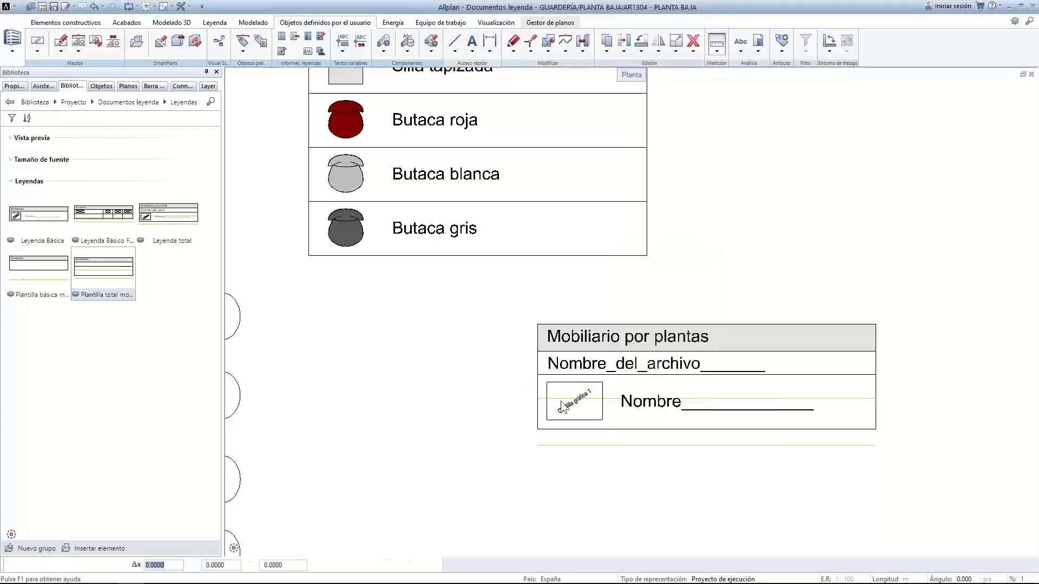
left_click(537, 375)
left_click(540, 430)
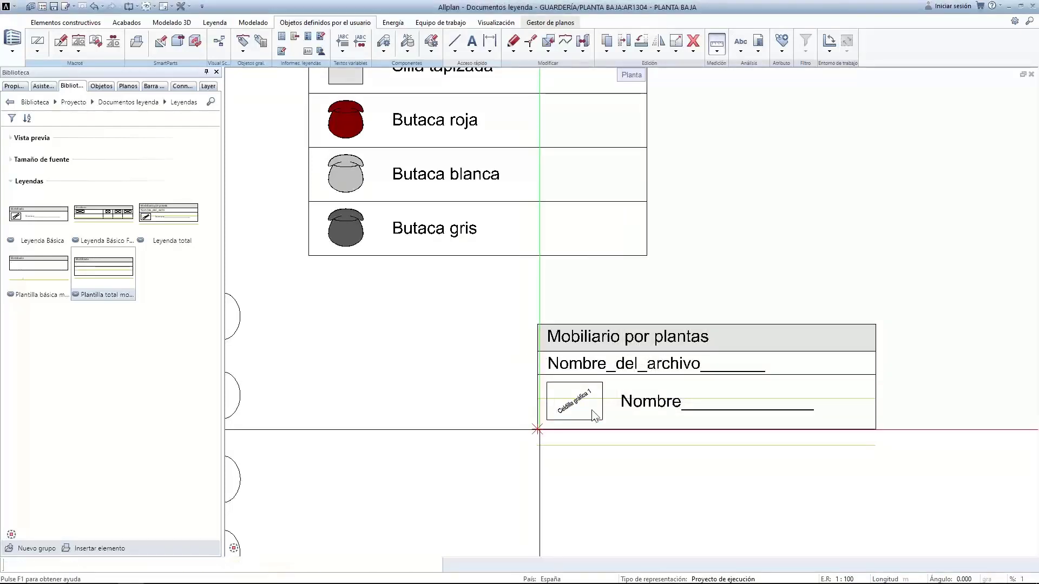
key("Escape")
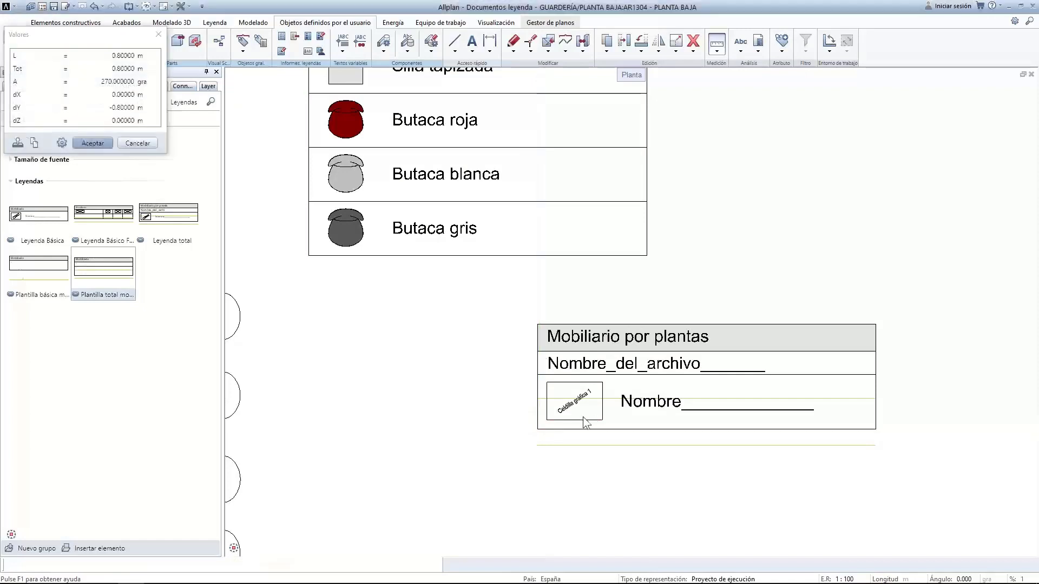
left_click(724, 41)
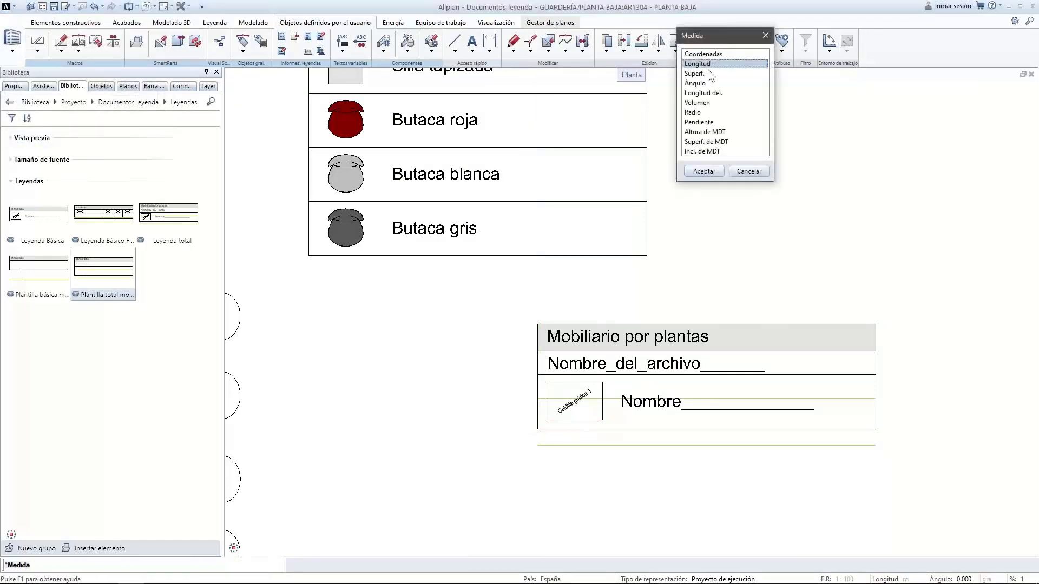
left_click(705, 64)
left_click(537, 374)
left_click(537, 445)
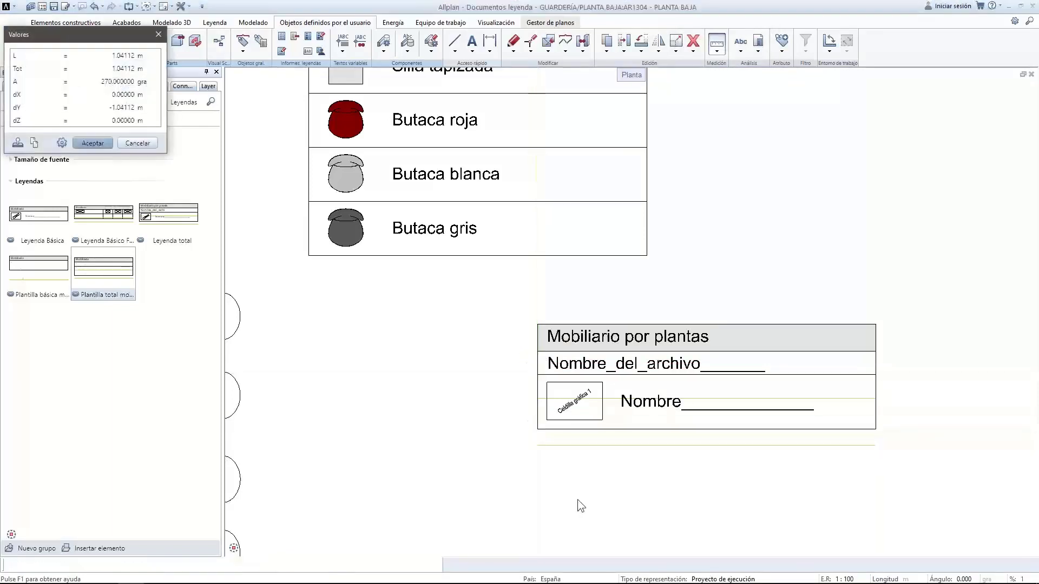
key("Escape")
scroll(651, 299, "down", 3)
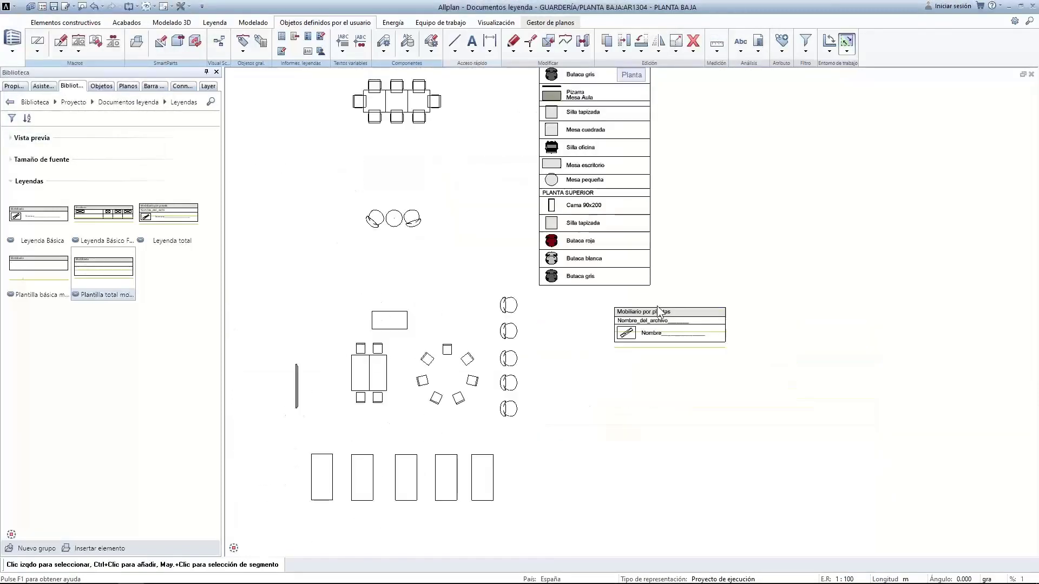
scroll(665, 284, "down", 2)
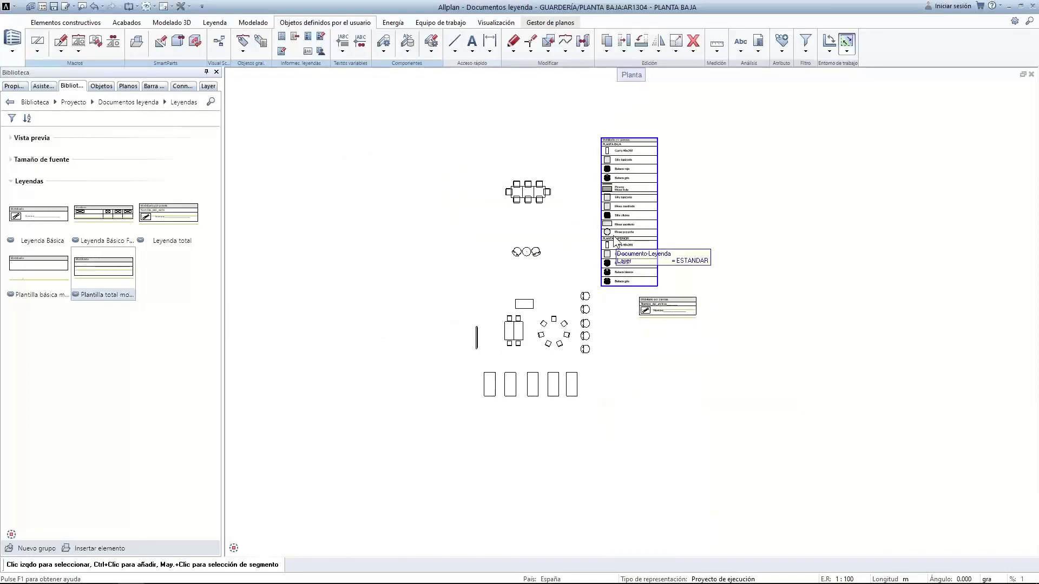
Create the legend from 10 Mobiliario in the project's 4 Leyendas folder
left_click(758, 42)
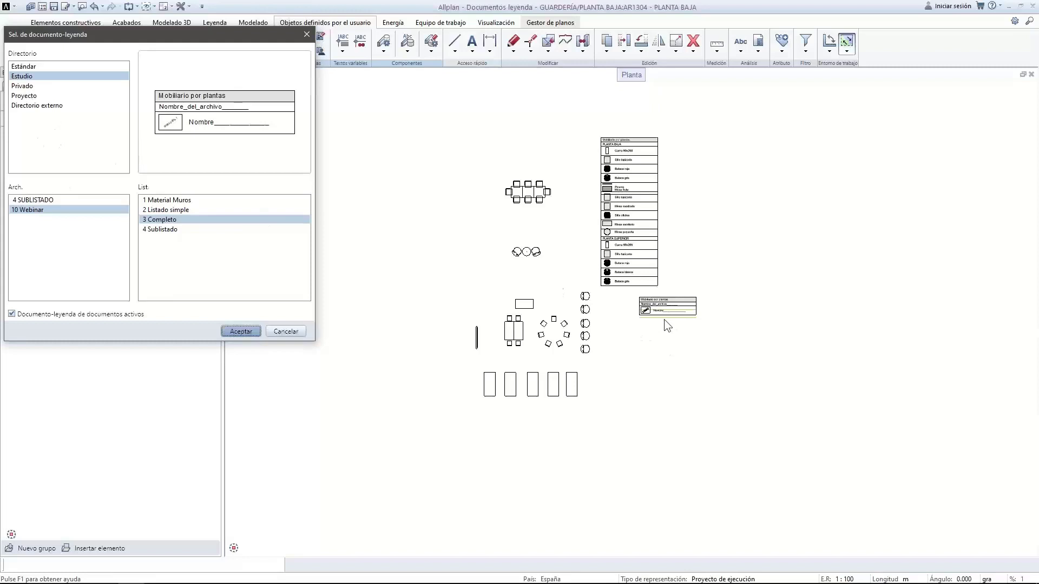
left_click(24, 95)
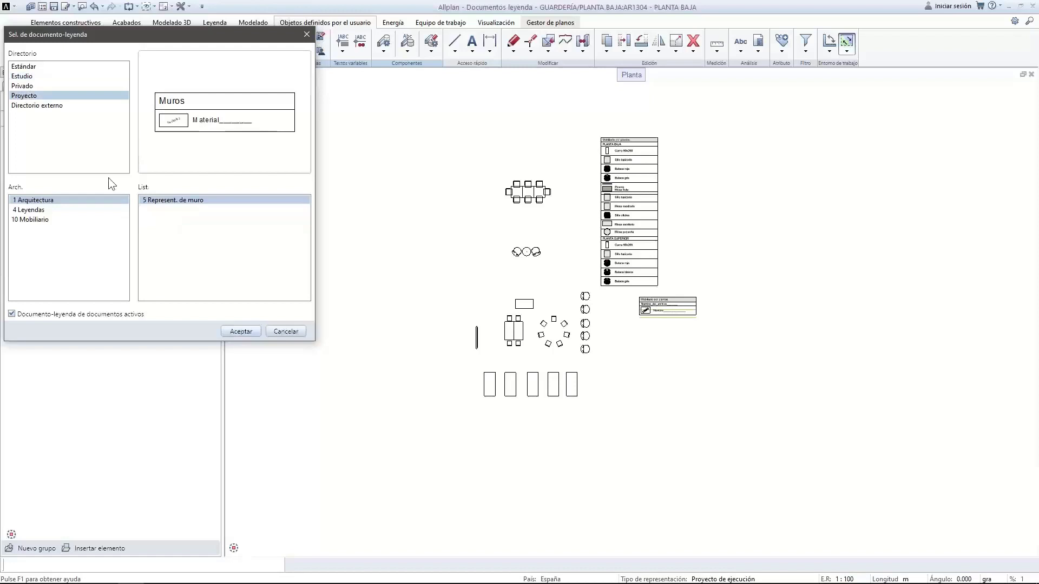
left_click(25, 211)
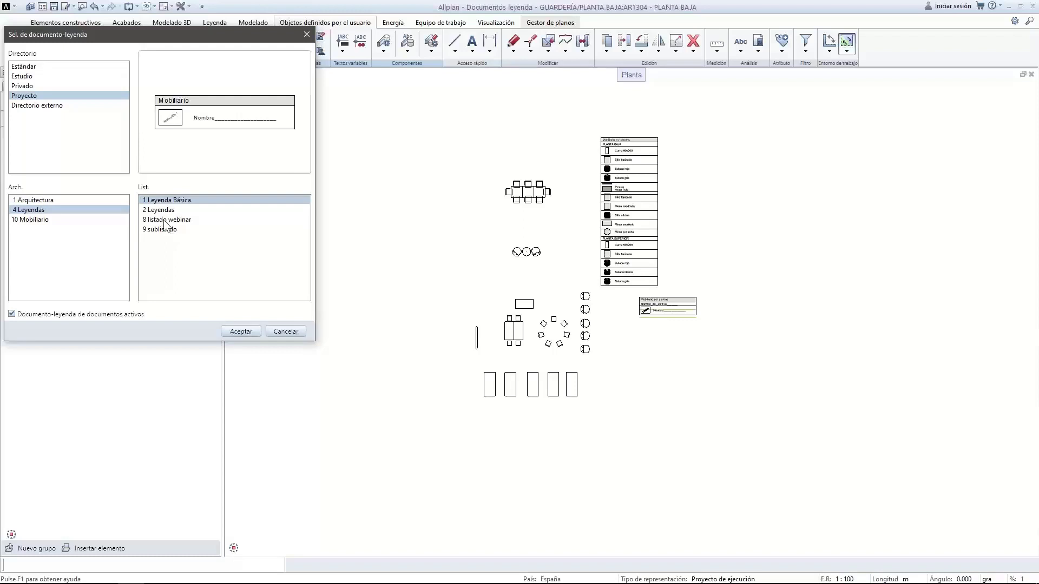
double_click(43, 220)
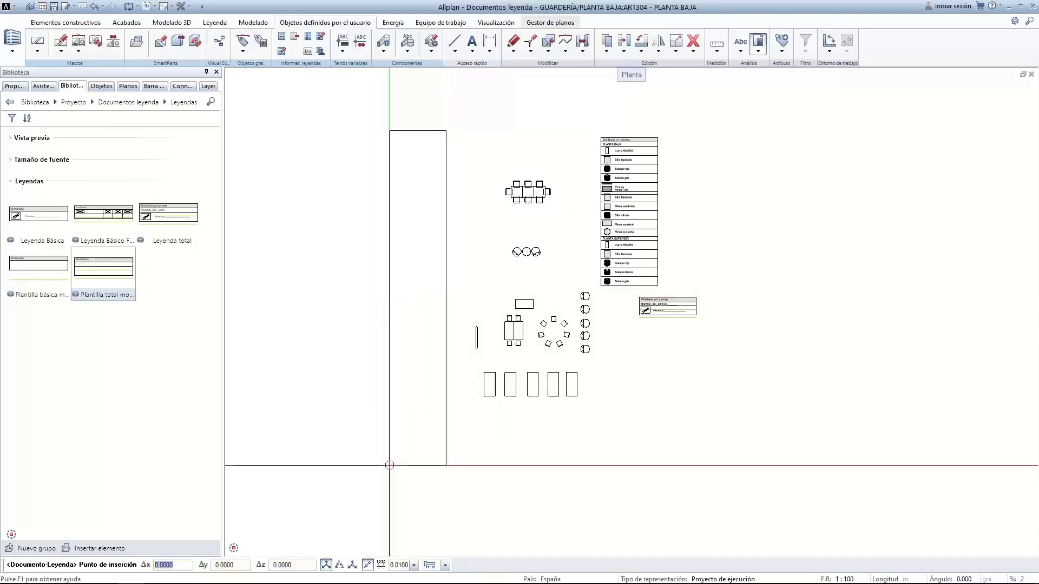
Place the 10 Mobiliario furniture legend to the left of the plan
left_click(384, 455)
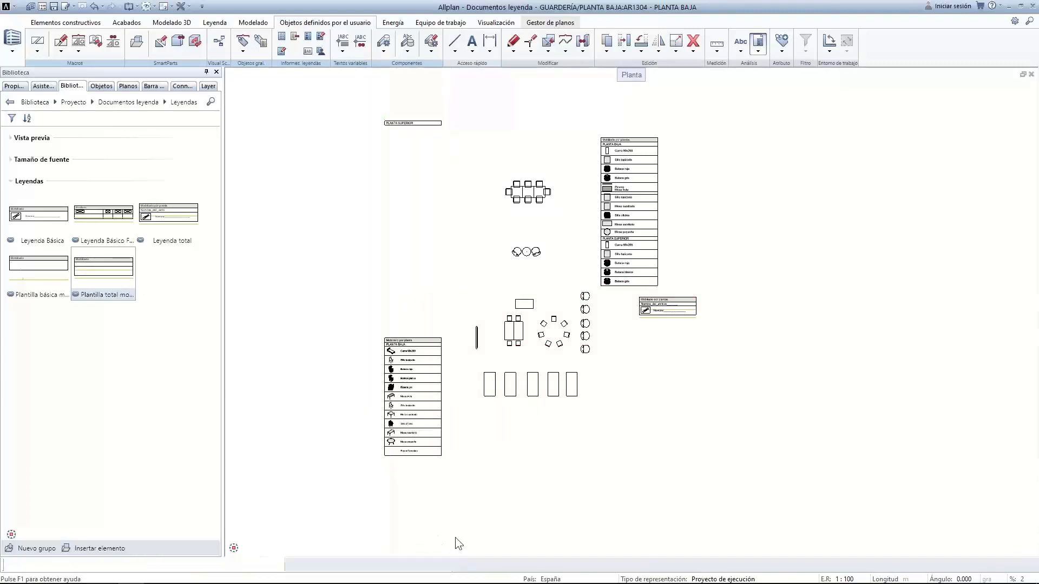
double_click(294, 212)
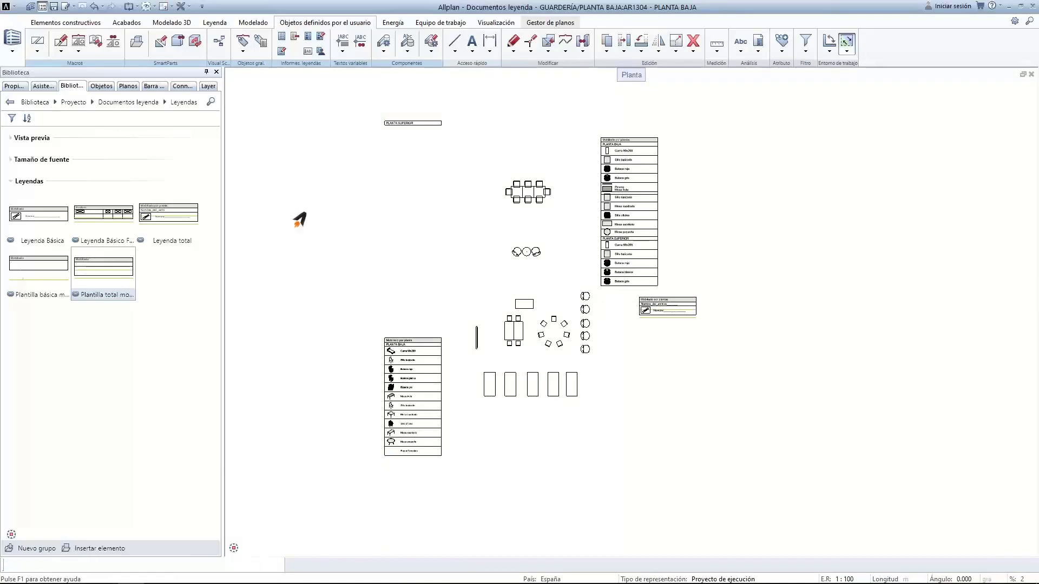
left_click(517, 244)
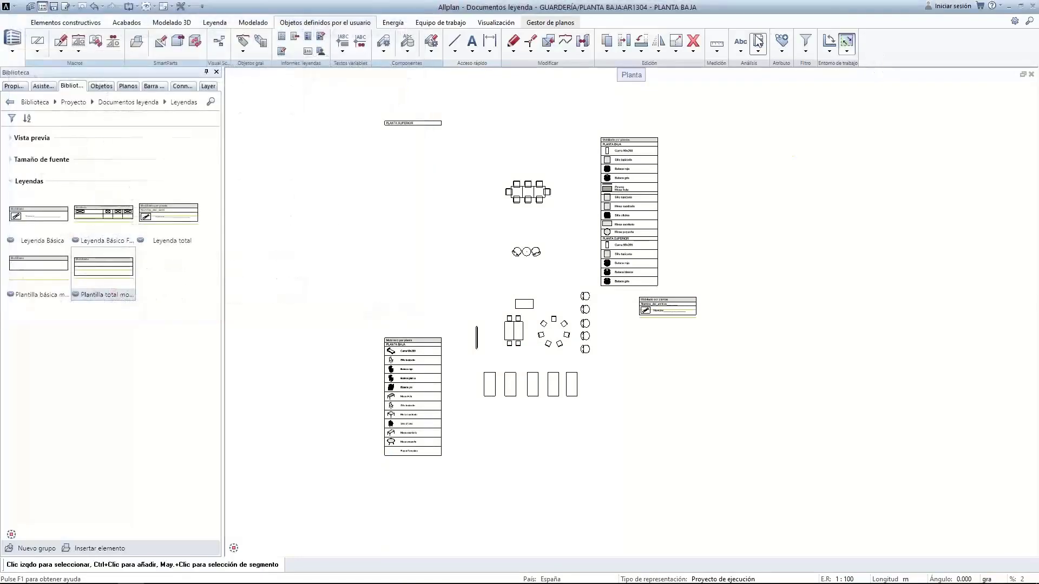
left_click(758, 41)
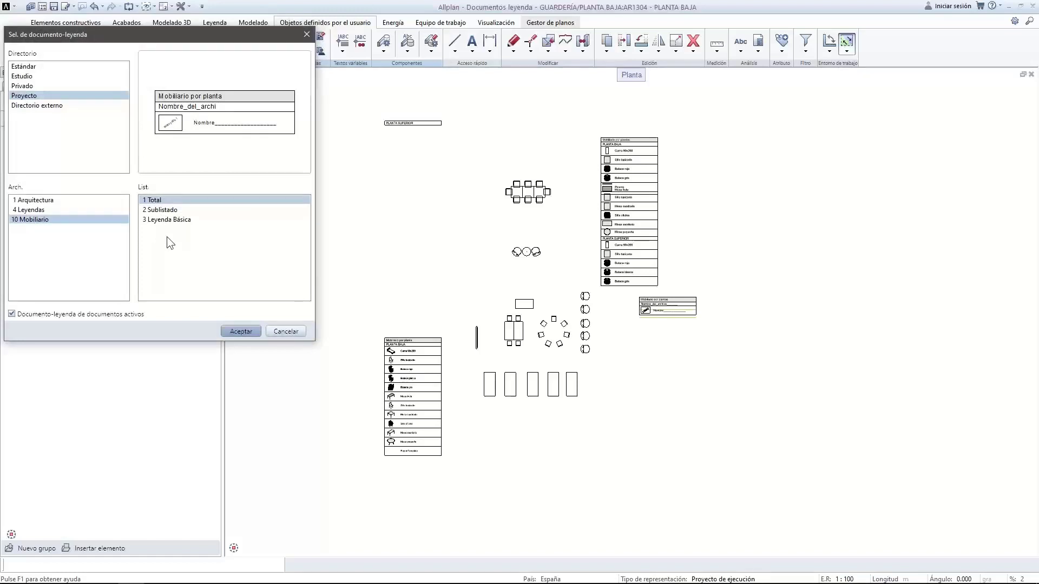
left_click(276, 331)
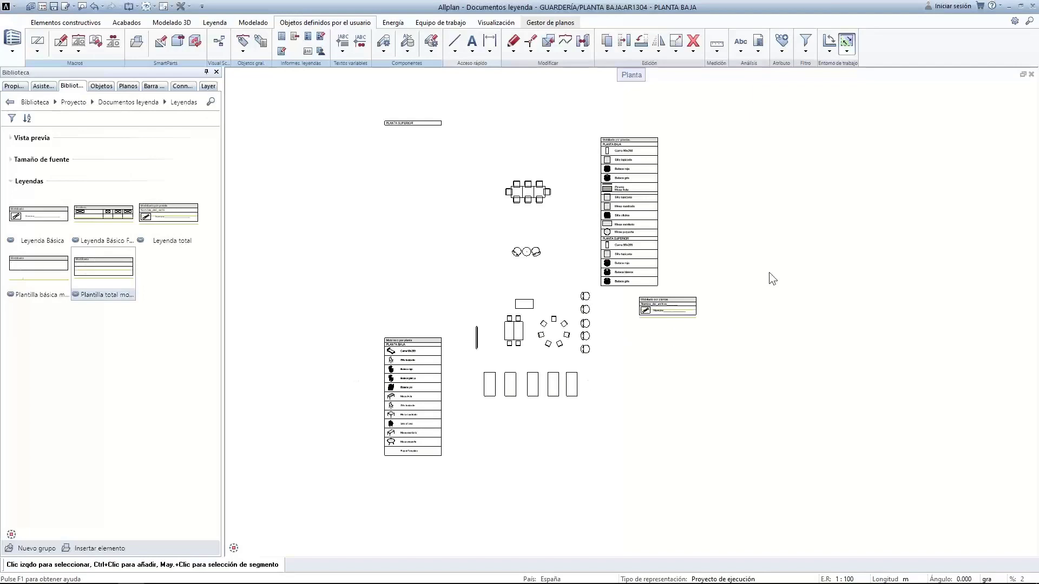
Window-select all legend tables on the plan and delete them
left_click_drag(342, 103, 481, 525)
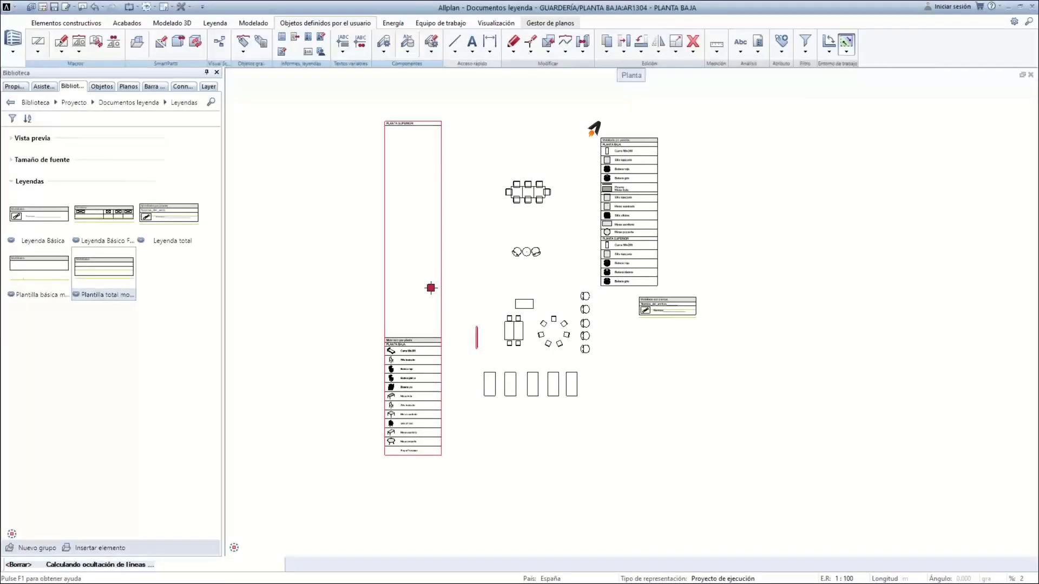
left_click_drag(596, 135, 746, 352)
key("Delete")
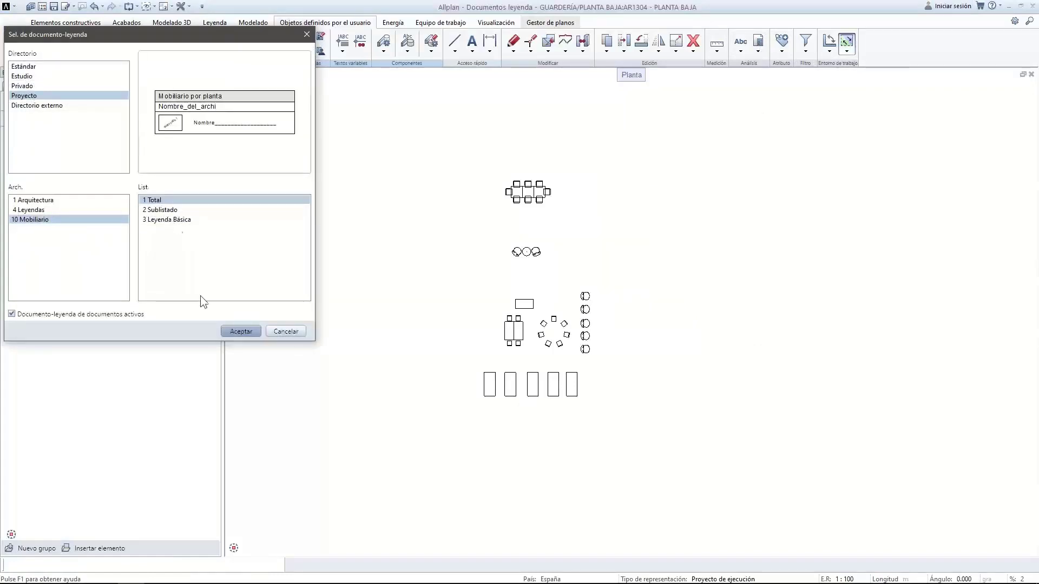
Generate the 3 Completo legend from Estudio > 10 Webinar
left_click(22, 76)
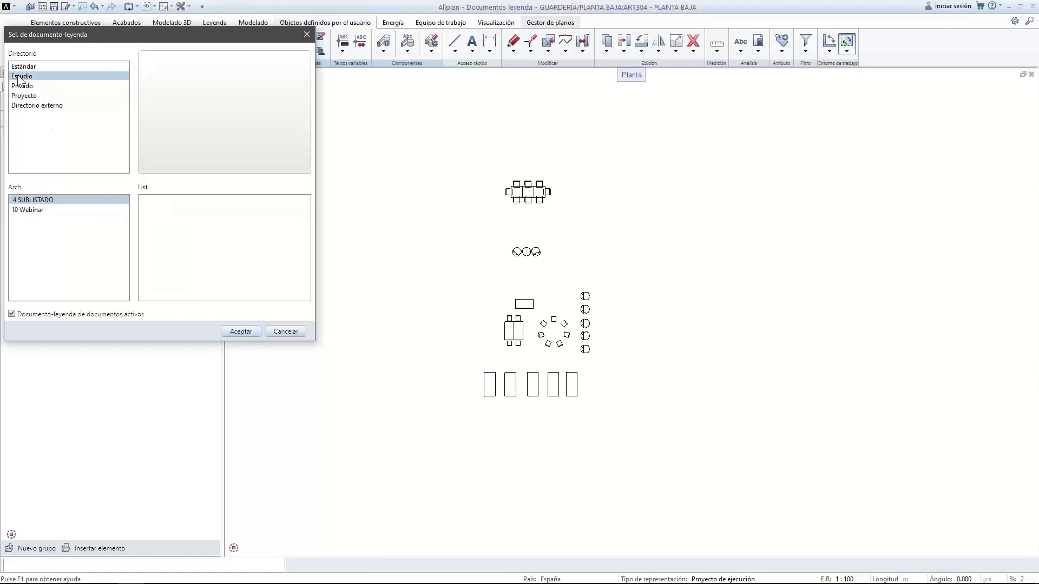
left_click(33, 211)
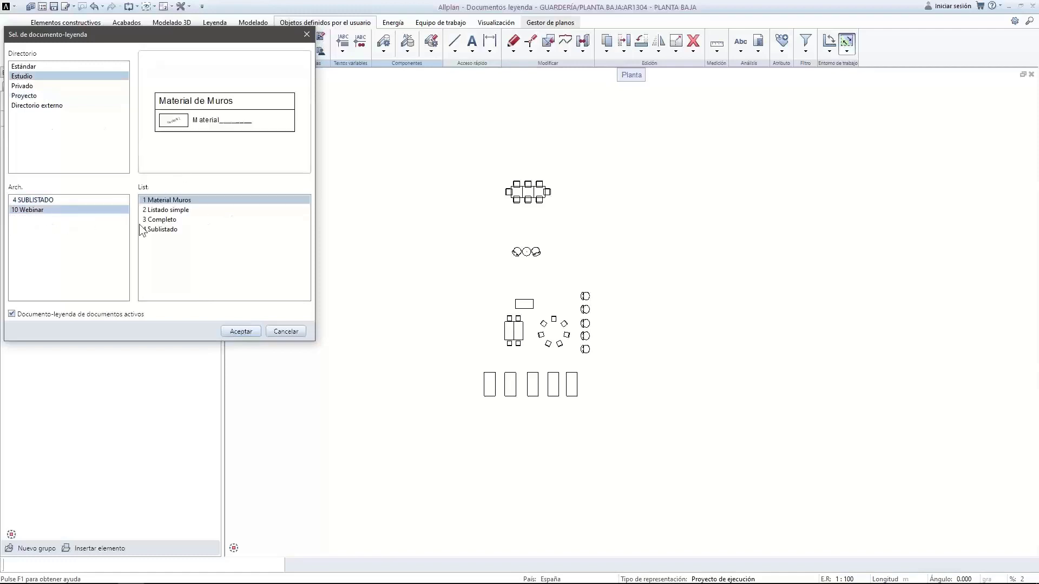
left_click(172, 220)
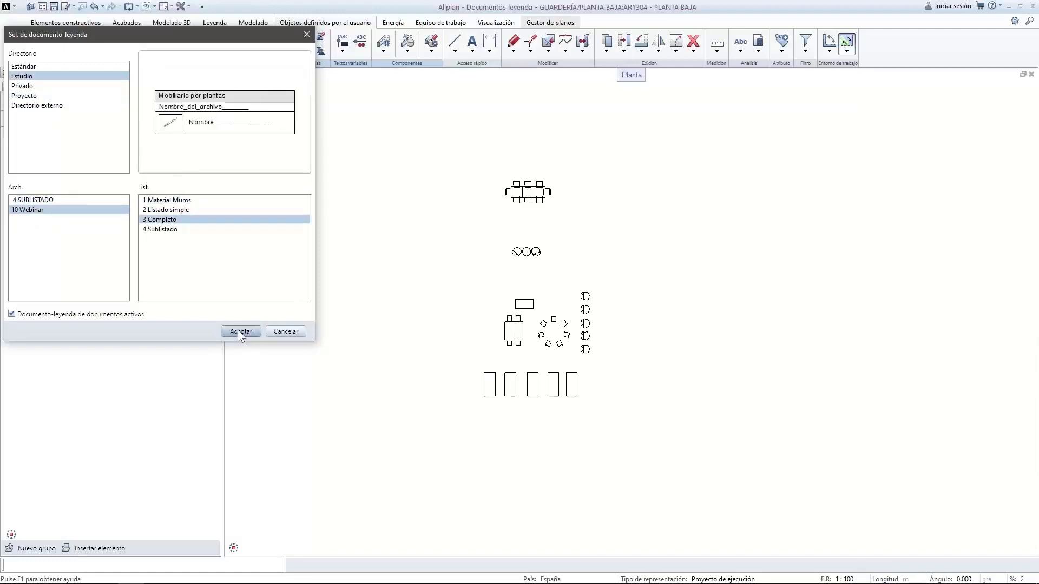
left_click(240, 331)
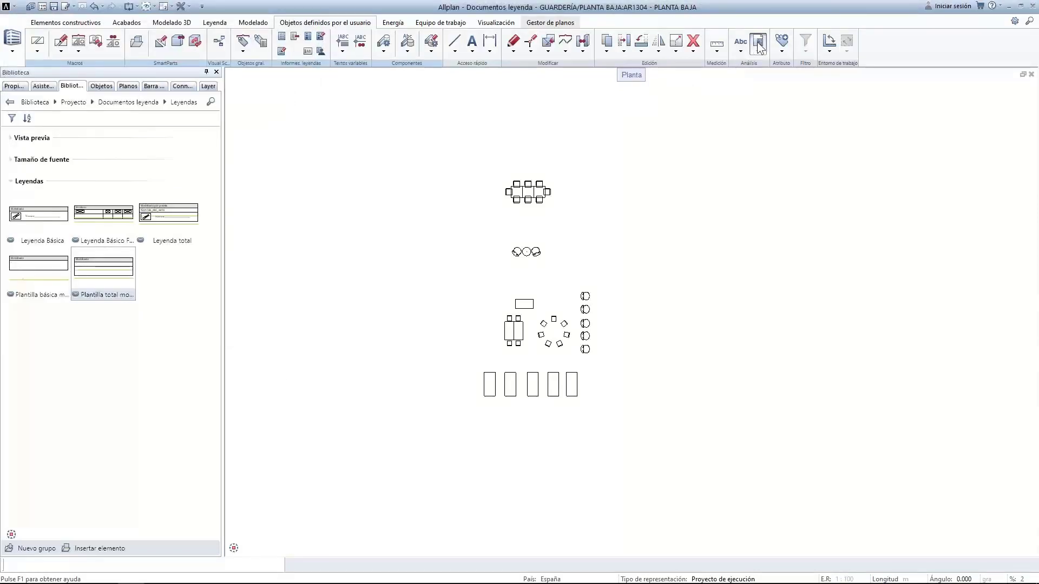
double_click(111, 295)
Regenerate the Completo legend for only the window-selected furniture group, placed right of the plan
left_click(760, 39)
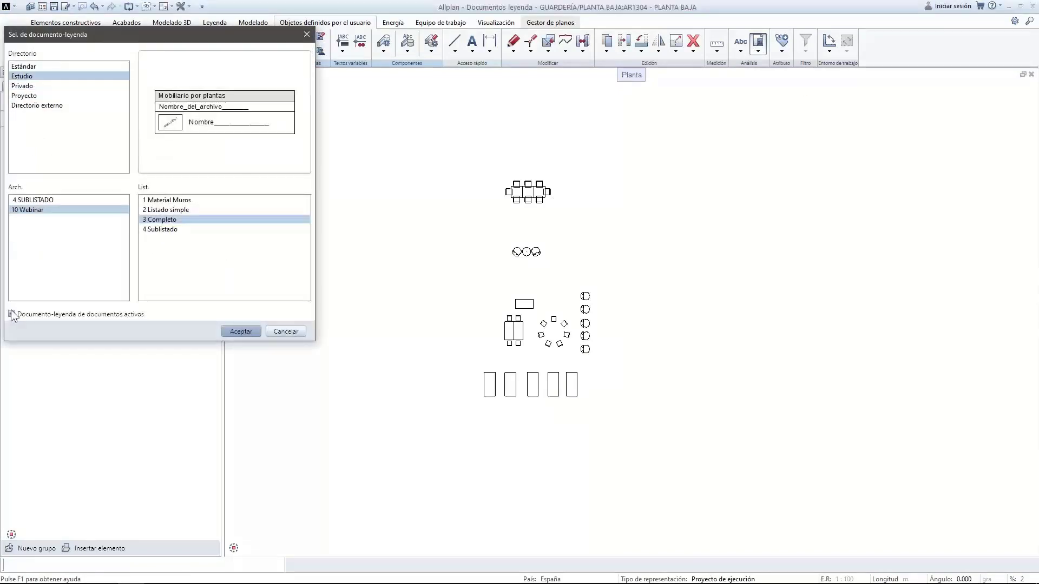
left_click(11, 314)
left_click(240, 331)
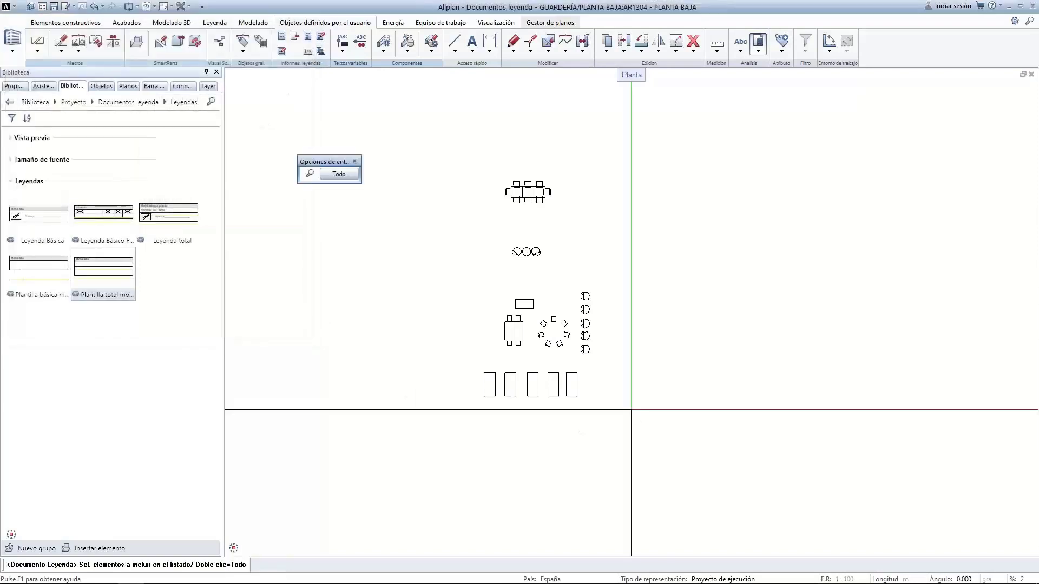
left_click_drag(476, 280, 630, 371)
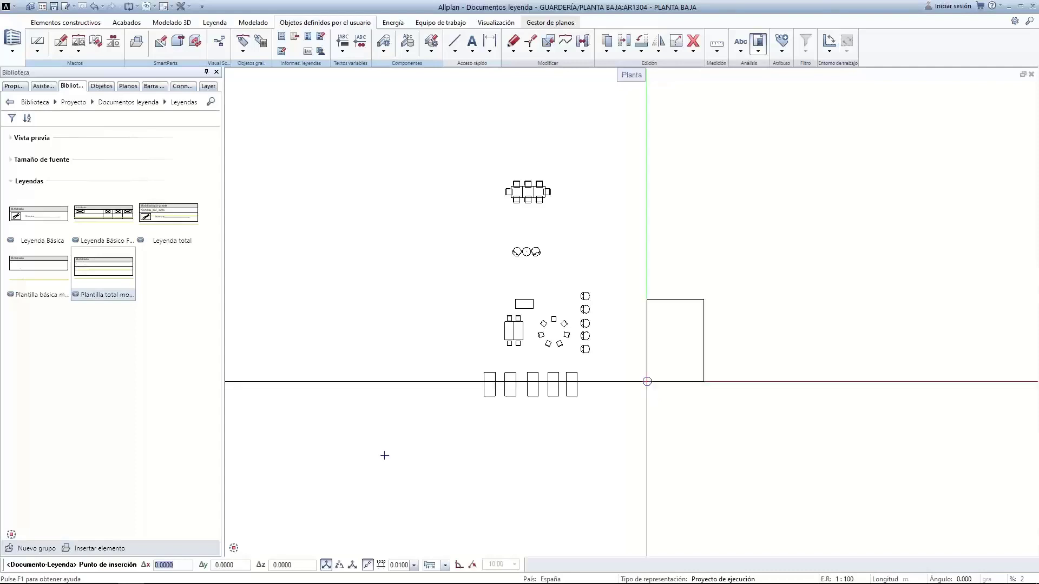
left_click(637, 373)
Select the whole placed legend and delete it
scroll(656, 335, "up", 5)
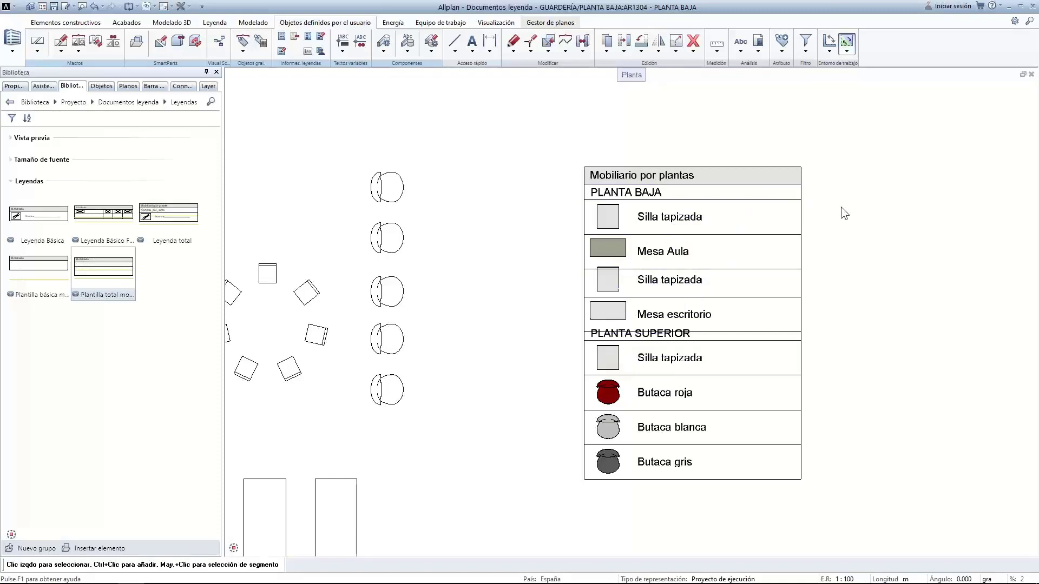
left_click_drag(562, 125, 836, 551)
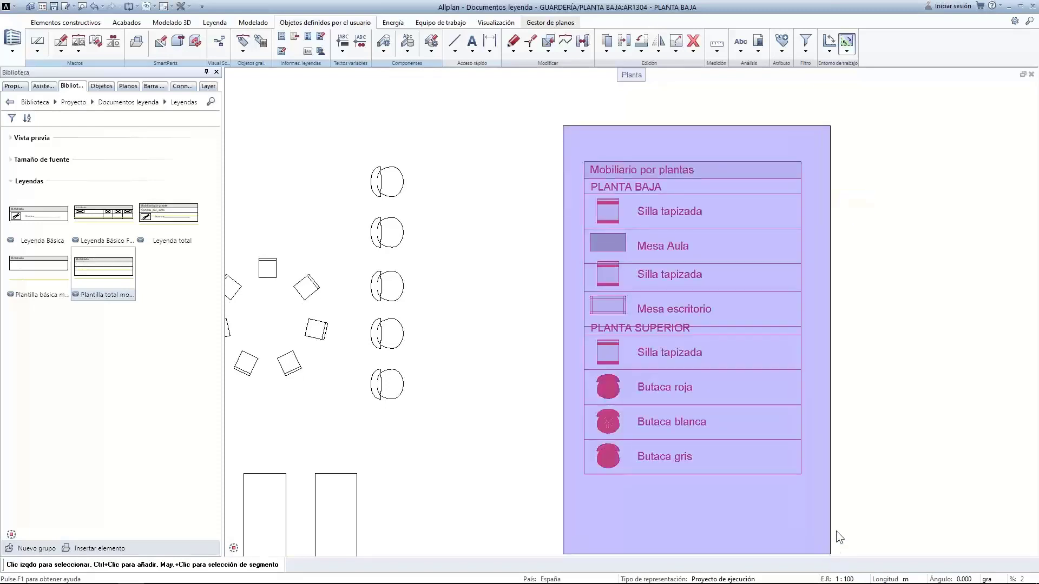
key("Delete")
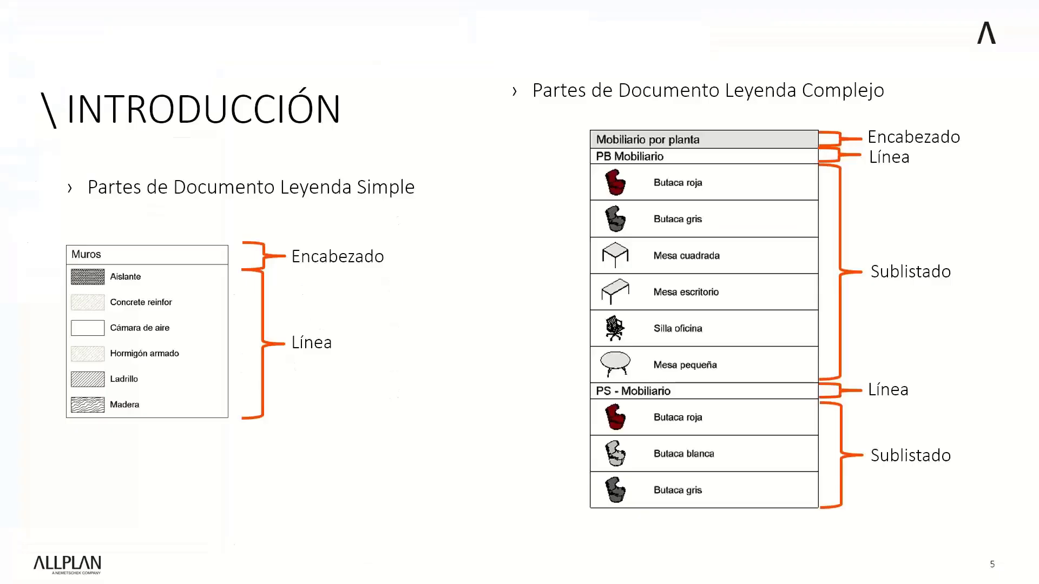
Advance past the MODIFICACIÓN slide to slide 7, 'Introducción'
left_click(398, 213)
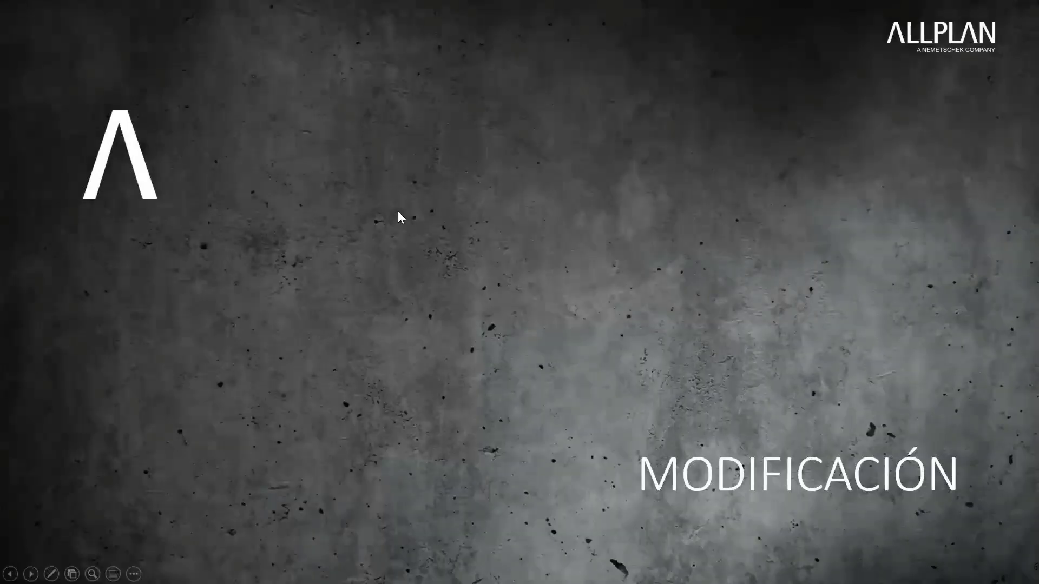
key("Right")
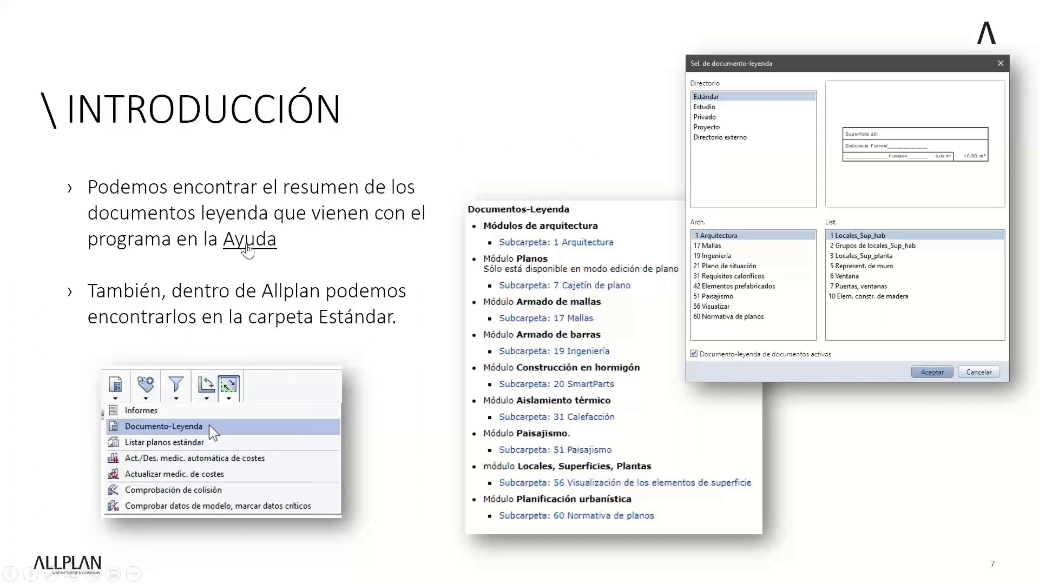
Review the help pages on legend documents, subfolders 7 Cajetín de plano and 1 Arquitectura, then close help
left_click(385, 352)
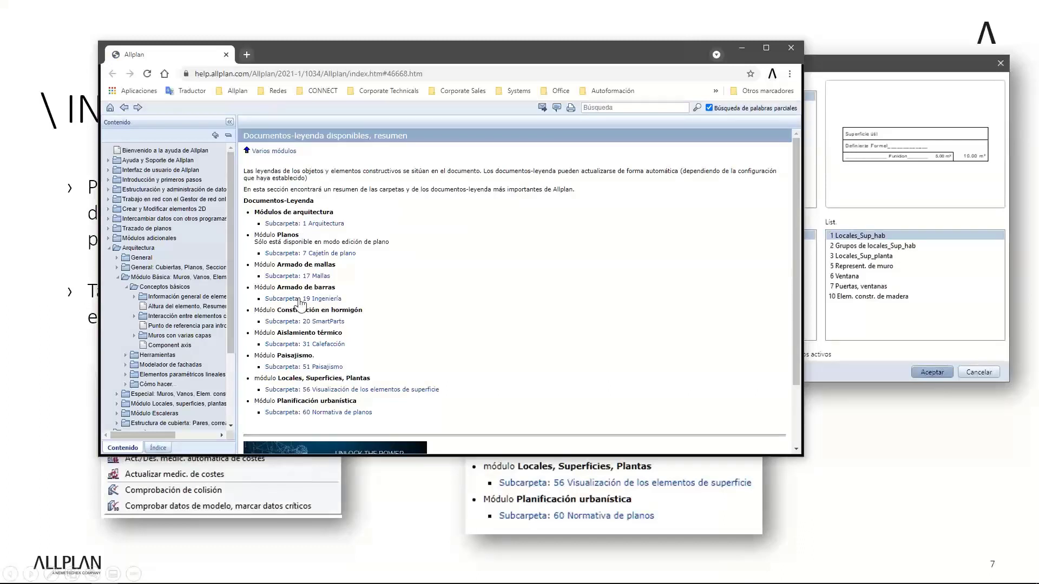
left_click(292, 253)
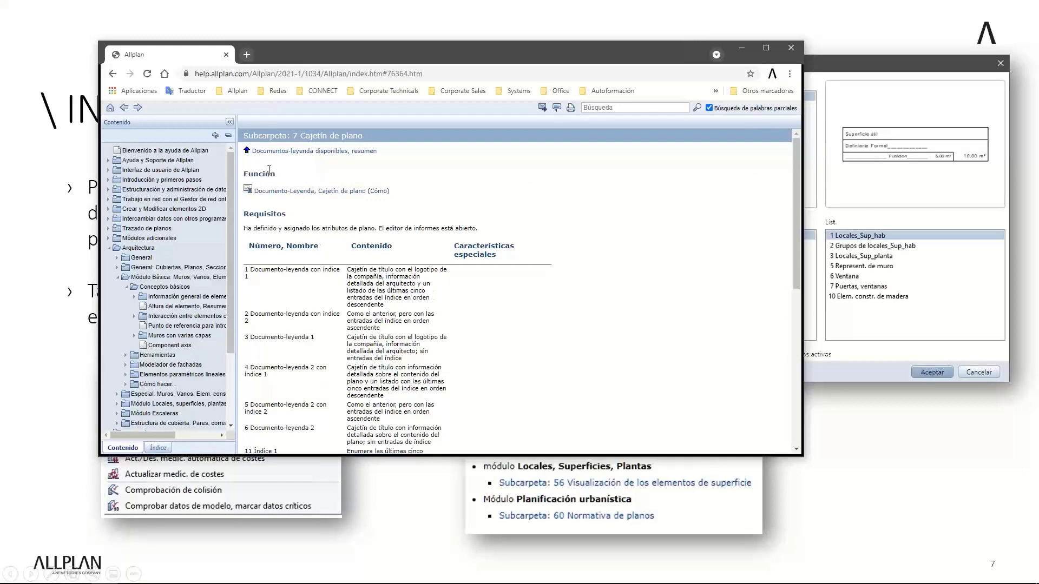
left_click(274, 152)
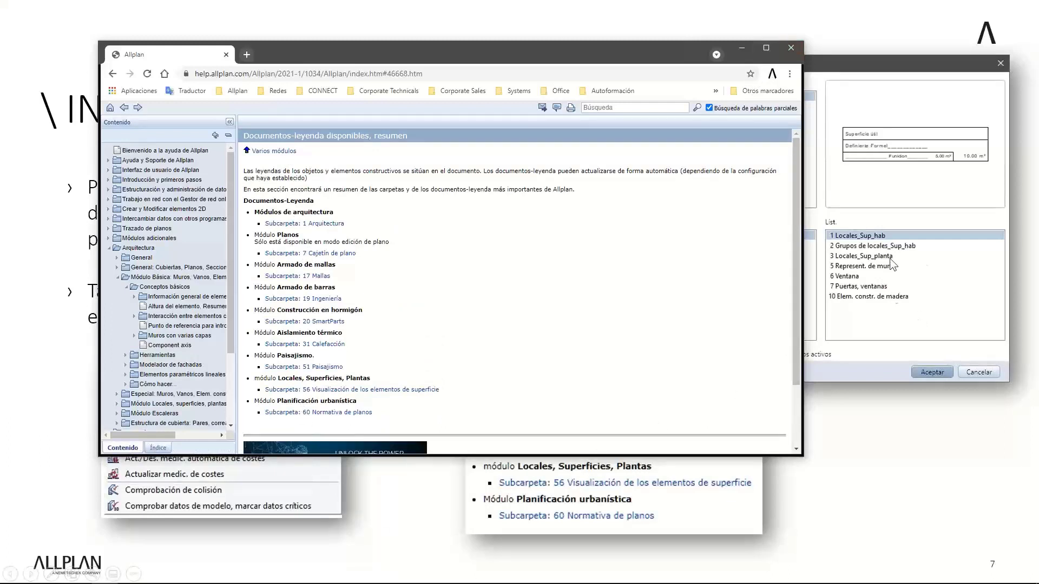
left_click(280, 224)
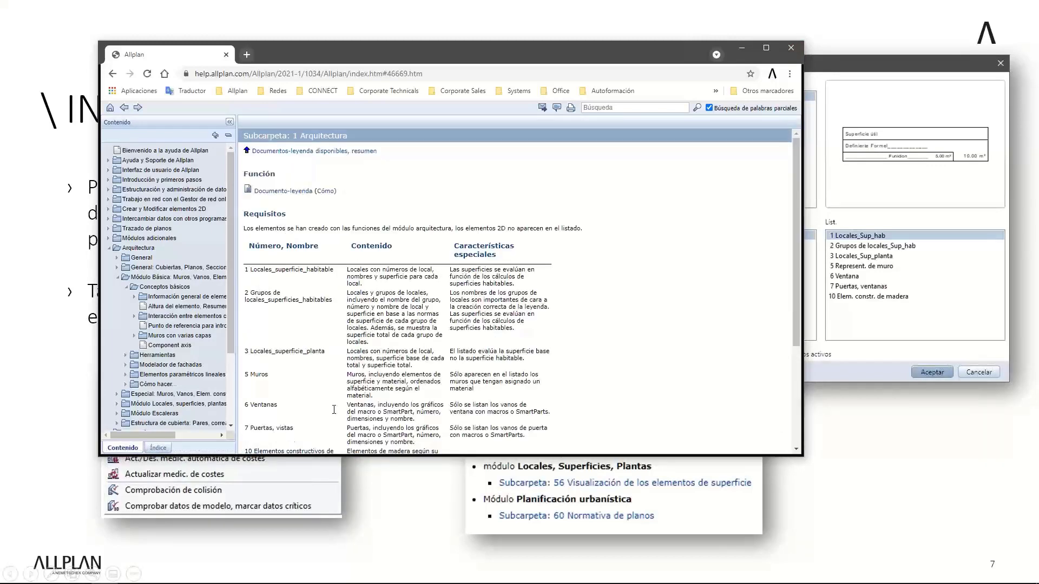
left_click(791, 47)
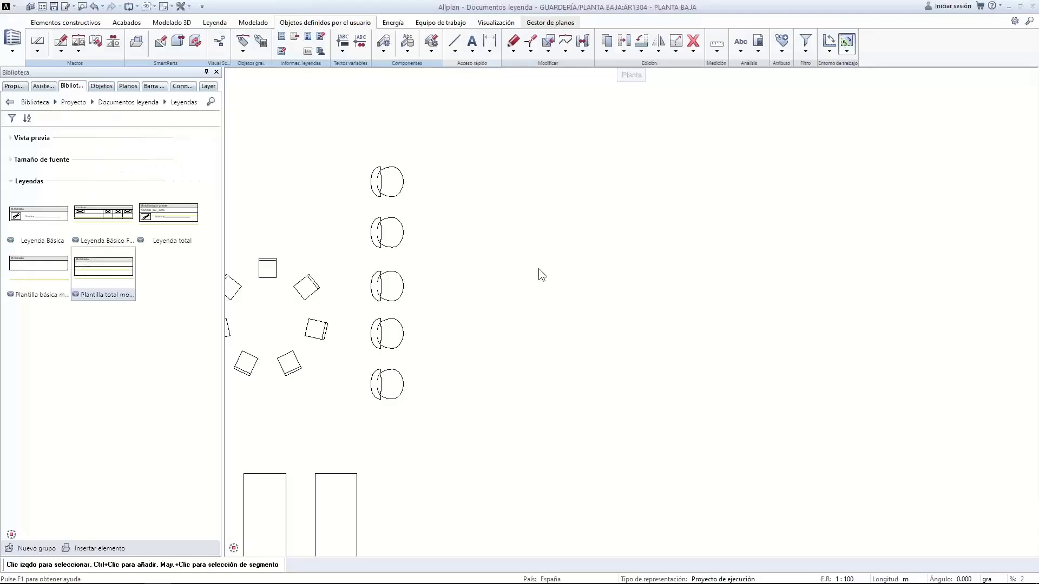
Open drawing 1300 PB - Modelo, pan to the floor plan, and call up Documento-Leyenda selection
scroll(607, 346, "down", 5)
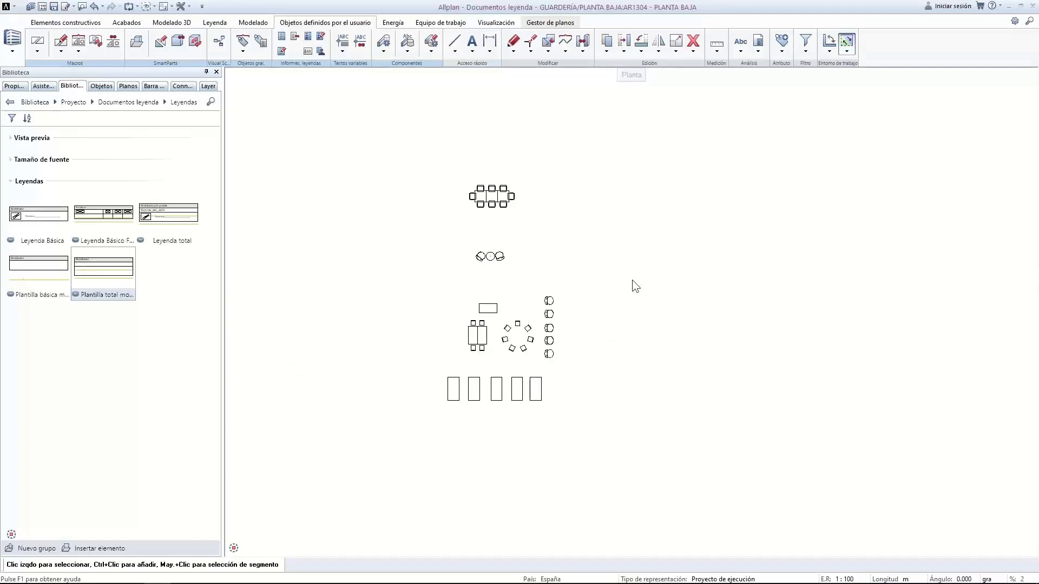
double_click(334, 245)
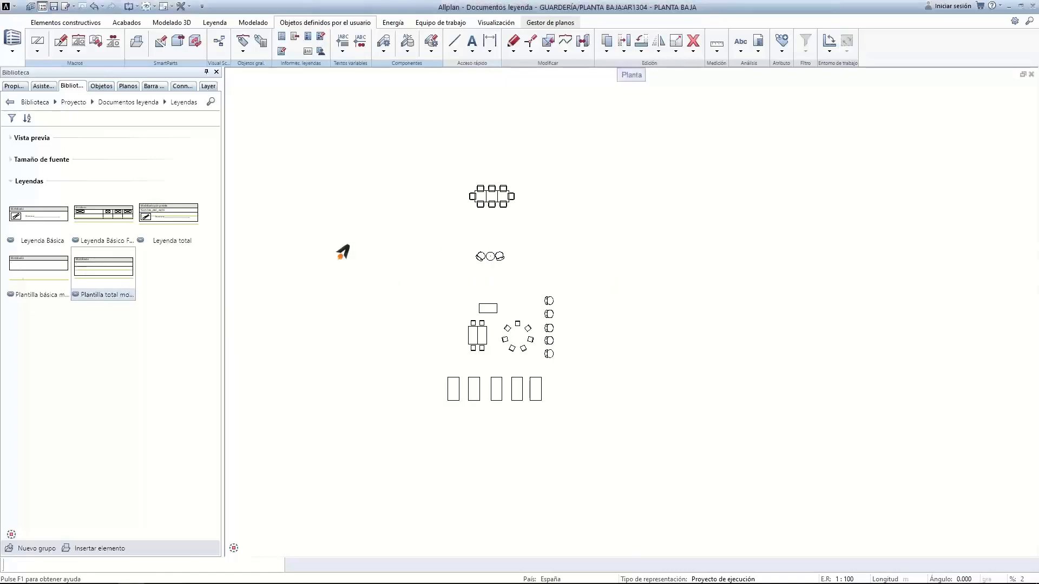
double_click(132, 288)
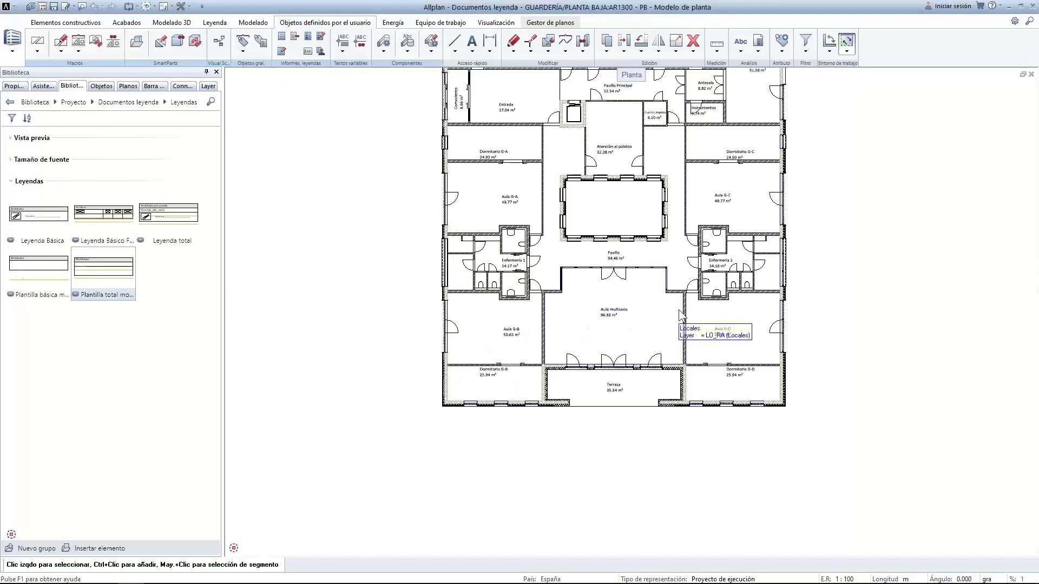
middle_click_drag(683, 318, 456, 497)
left_click(763, 55)
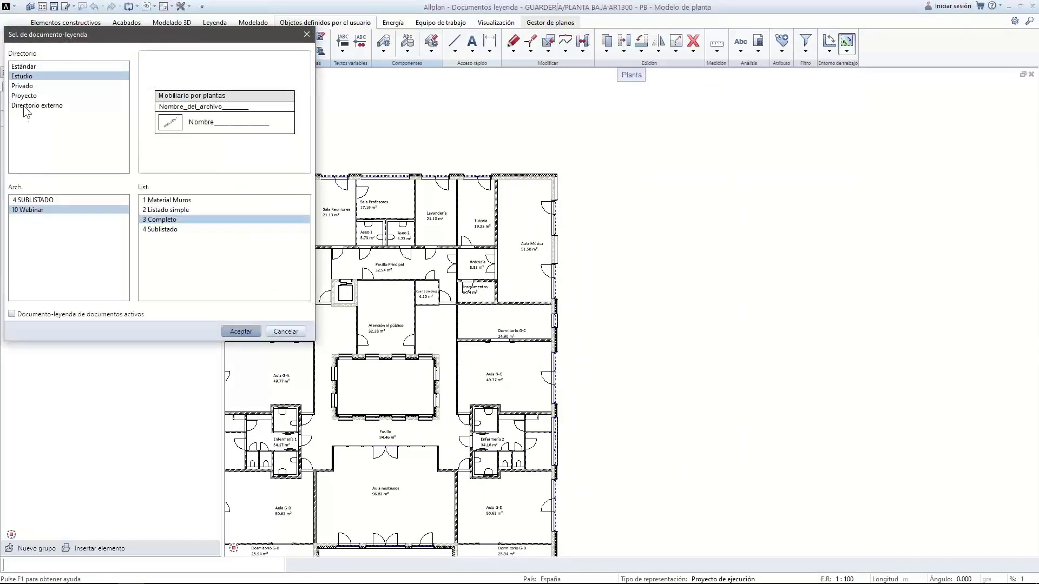
left_click(24, 66)
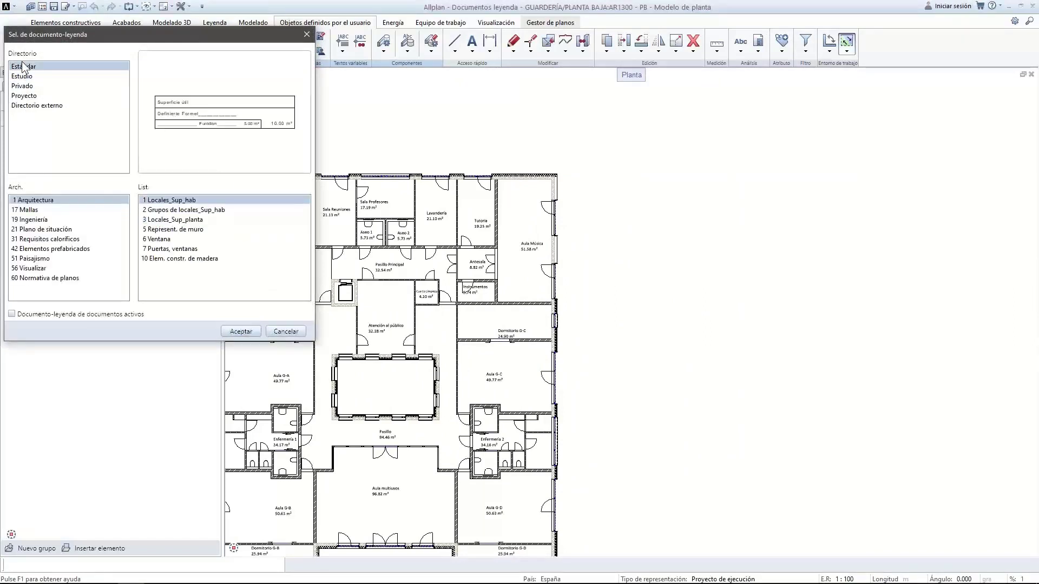
double_click(190, 201)
left_click(327, 173)
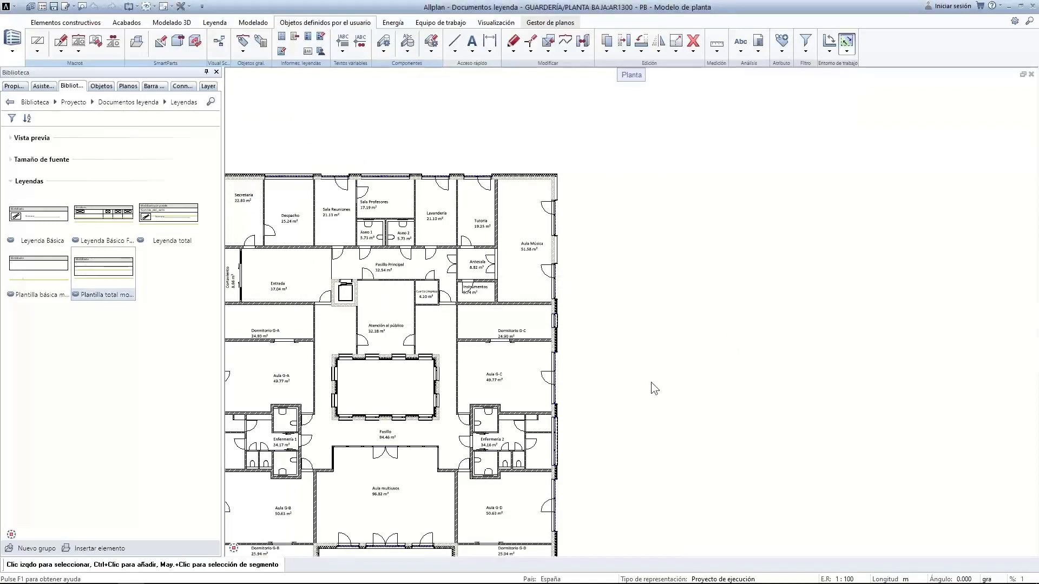
scroll(651, 381, "down", 2)
middle_click_drag(651, 382, 647, 313)
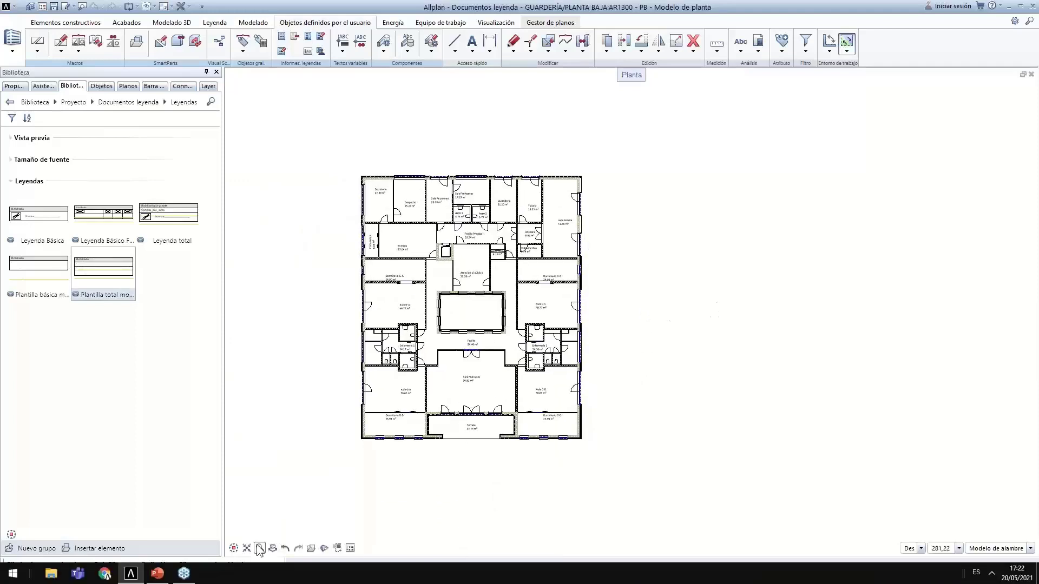
left_click_drag(335, 161, 644, 478)
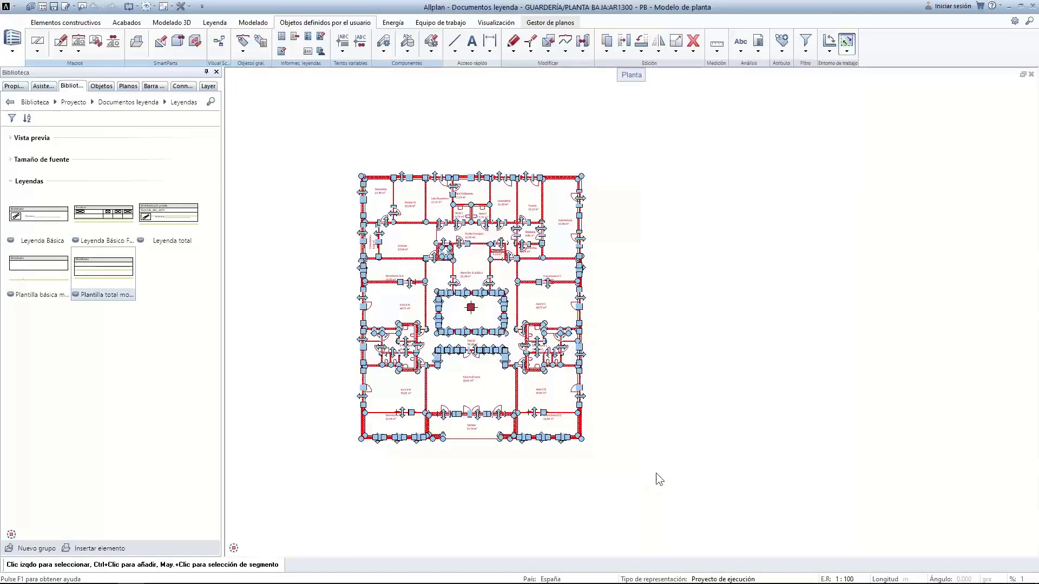
left_click(627, 339)
left_click(756, 43)
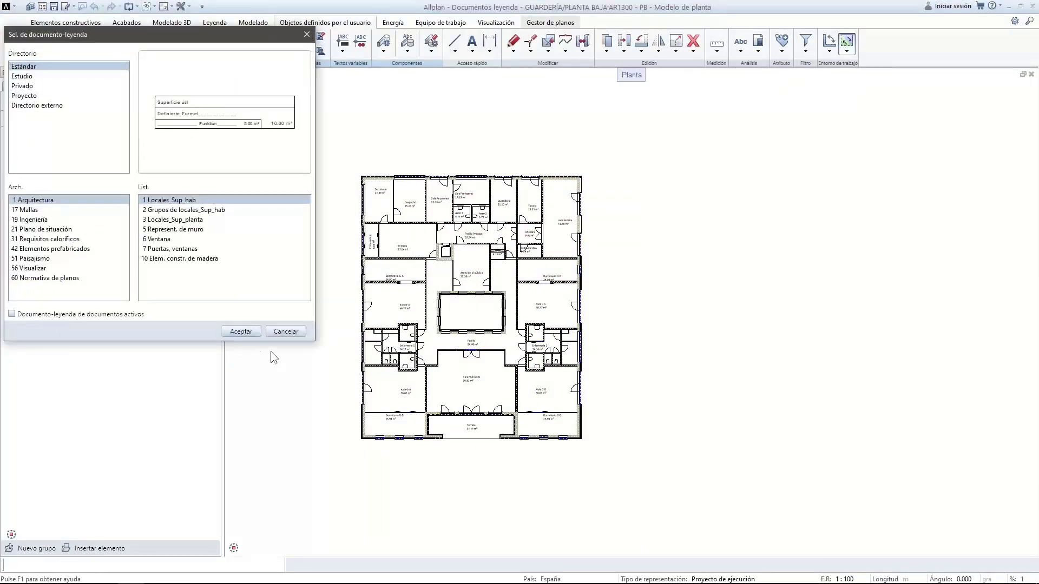
Cancel the Locales_Sup_hab legend command and fit the floor plan in view, shifted slightly left
left_click(241, 331)
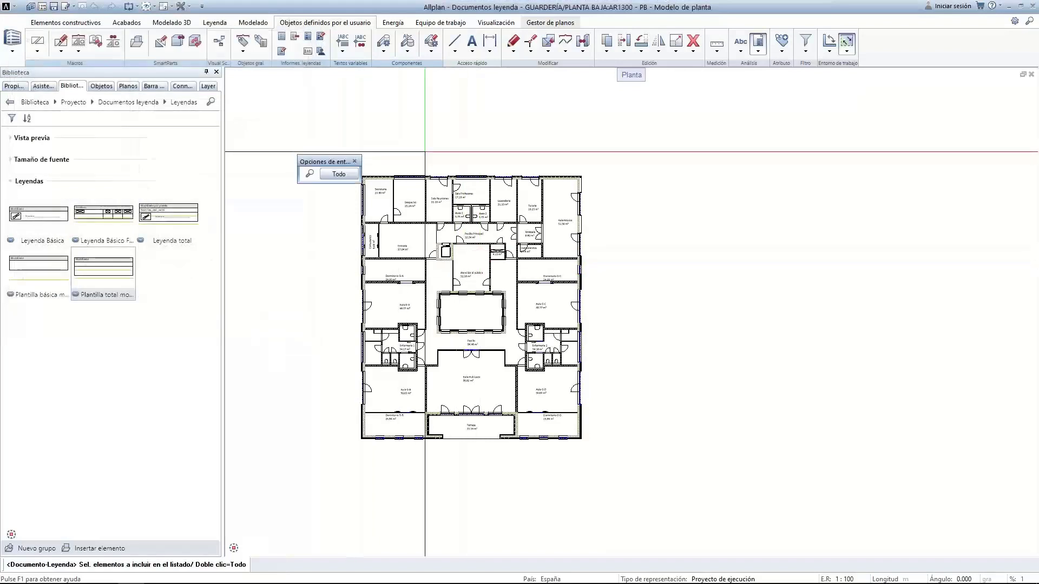
key("Escape")
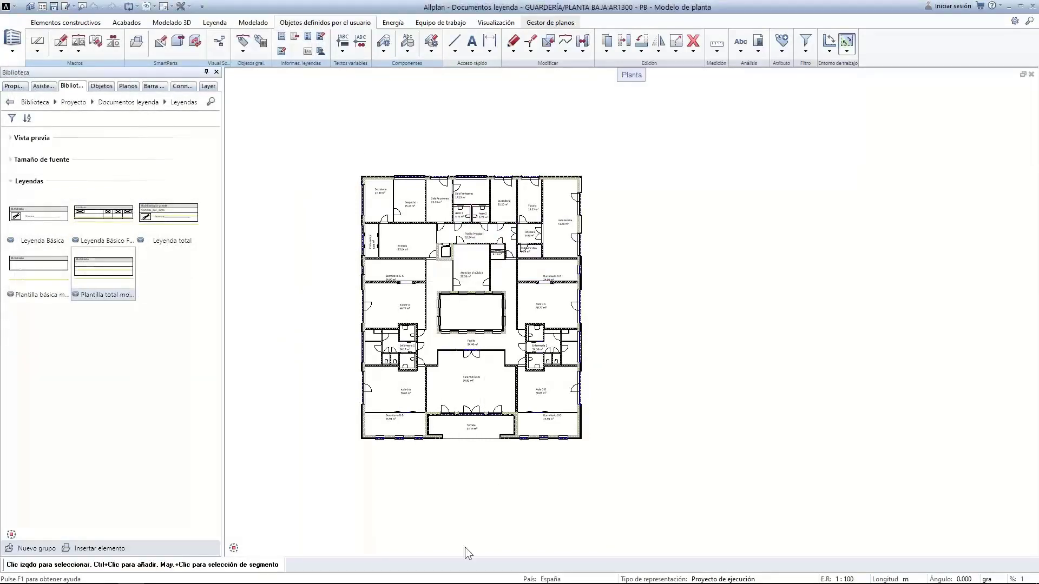
mouse_move(465, 583)
mouse_move(233, 548)
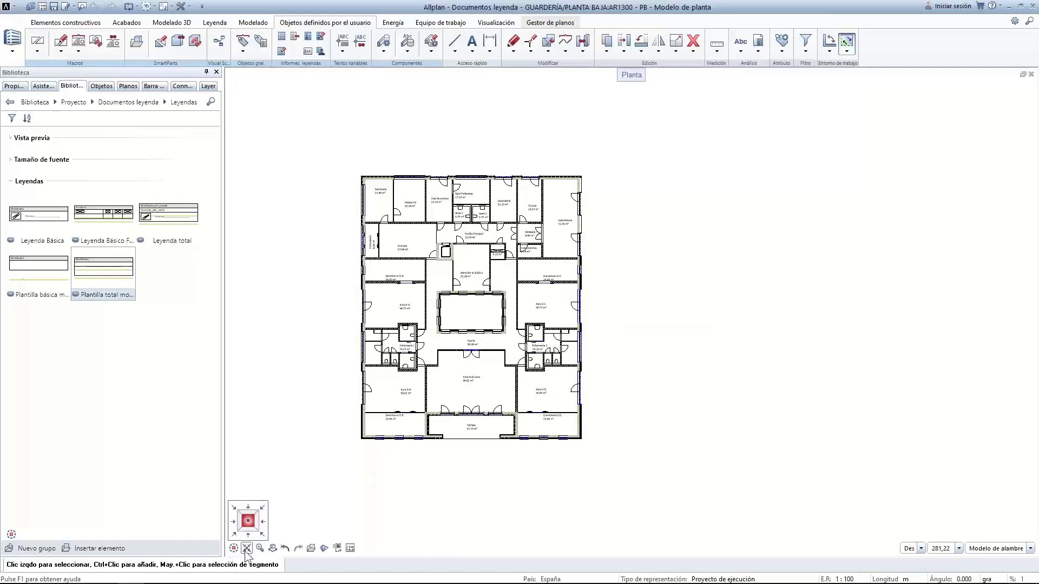
left_click(247, 548)
scroll(776, 378, "down", 2)
middle_click_drag(776, 379, 582, 361)
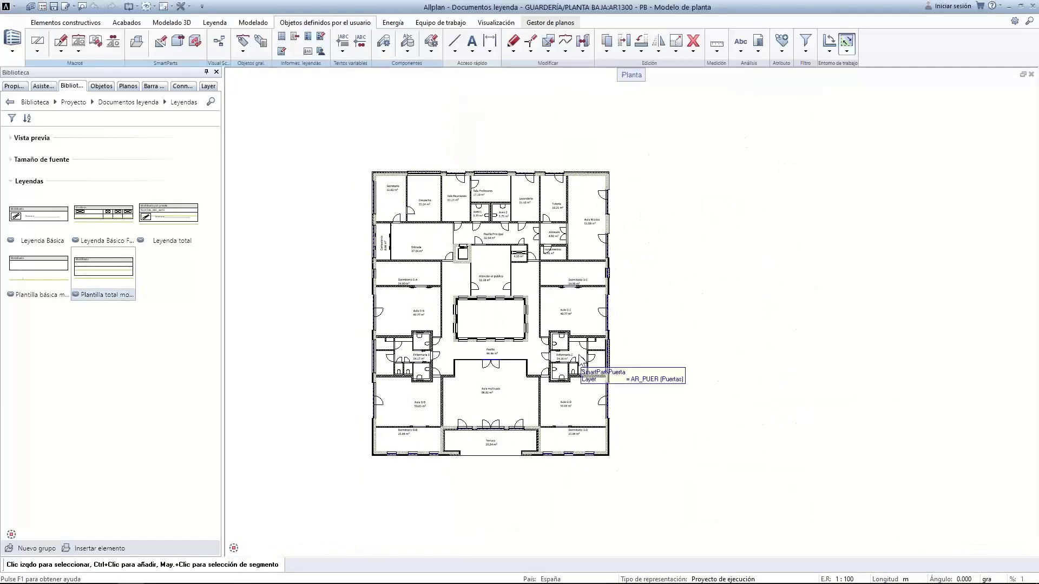
Place a Muros legend from 5 Represent. de muro, including all elements, right of the plan
left_click(758, 48)
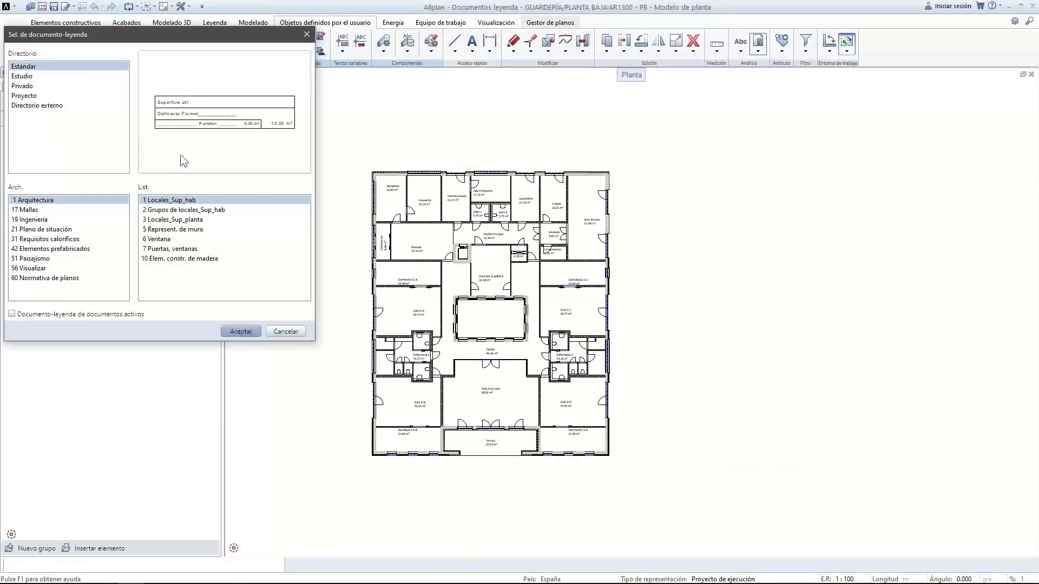
double_click(173, 229)
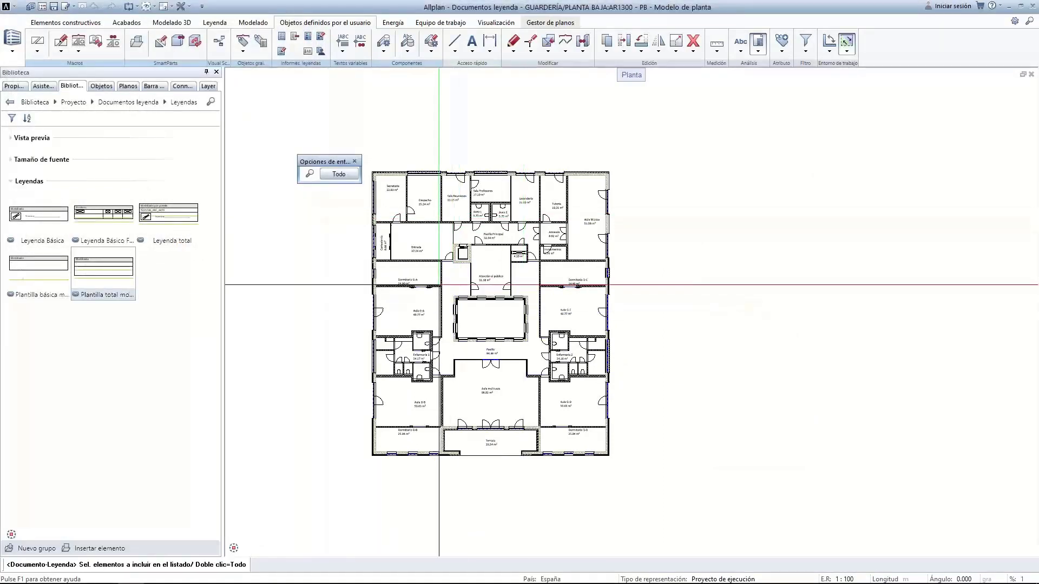
double_click(590, 386)
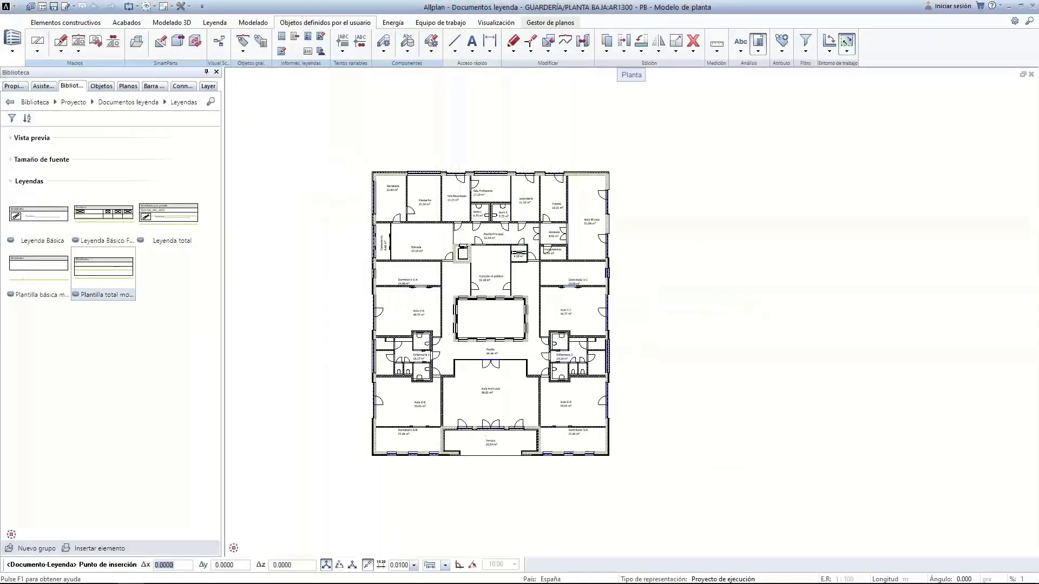
scroll(628, 303, "up", 3)
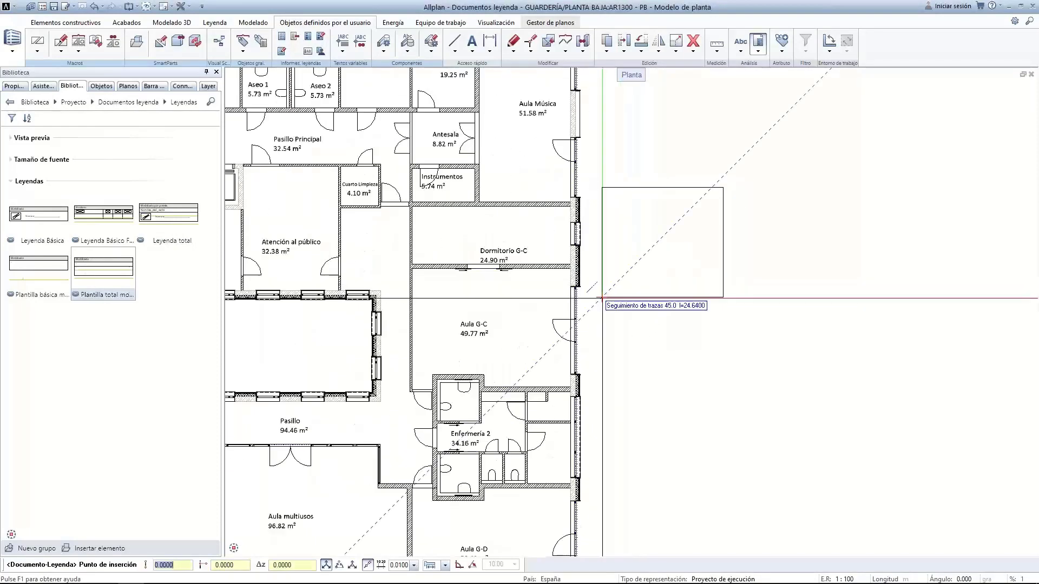
left_click(594, 272)
key("Escape")
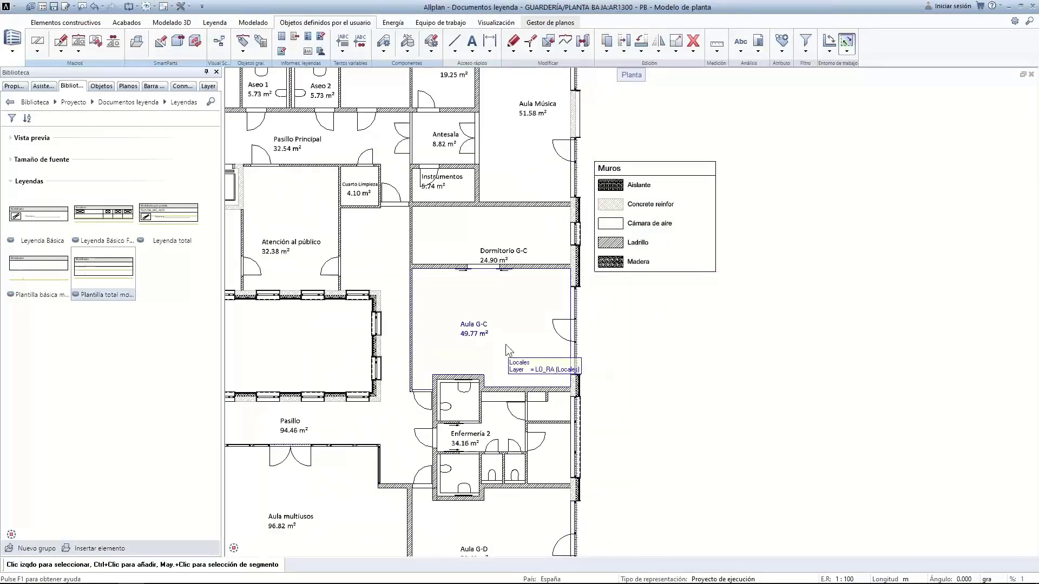
left_click(505, 343)
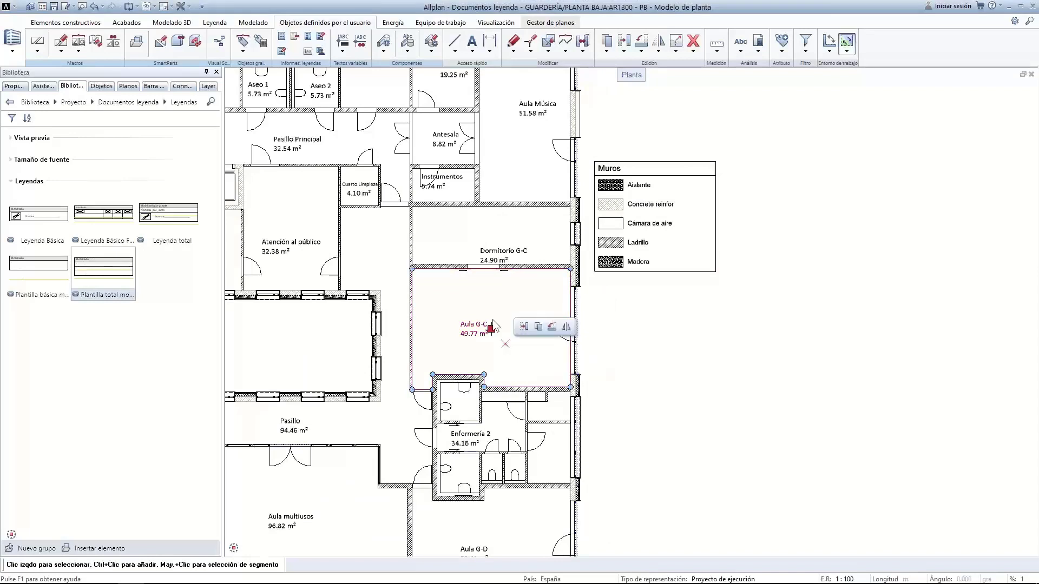
left_click(760, 43)
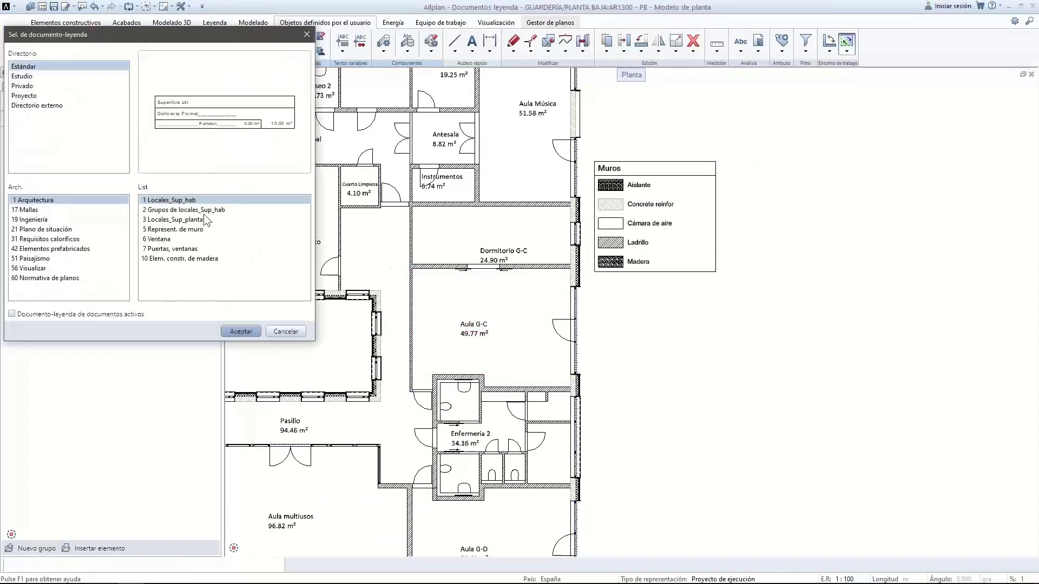
Insert a 3 Locales_Sup_planta area table with all elements right of the plan, totalling 916.66 m²
left_click(178, 219)
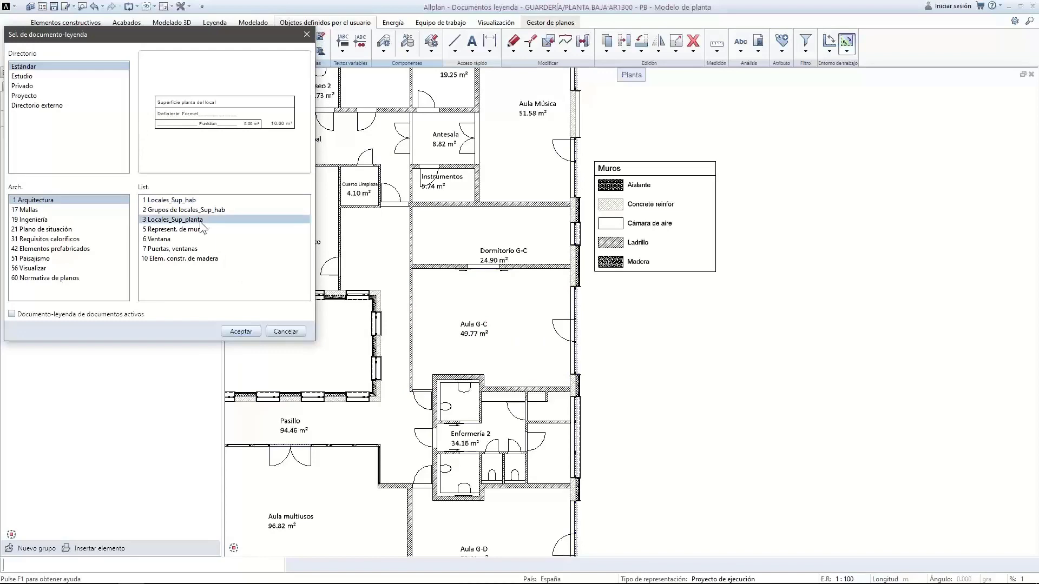
double_click(200, 222)
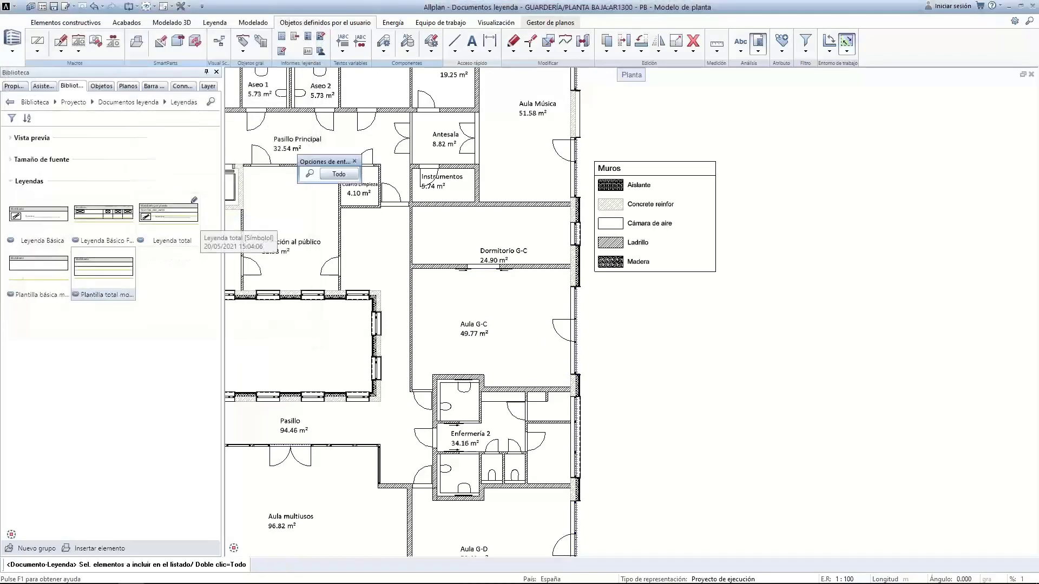
left_click(339, 174)
scroll(809, 427, "down", 2)
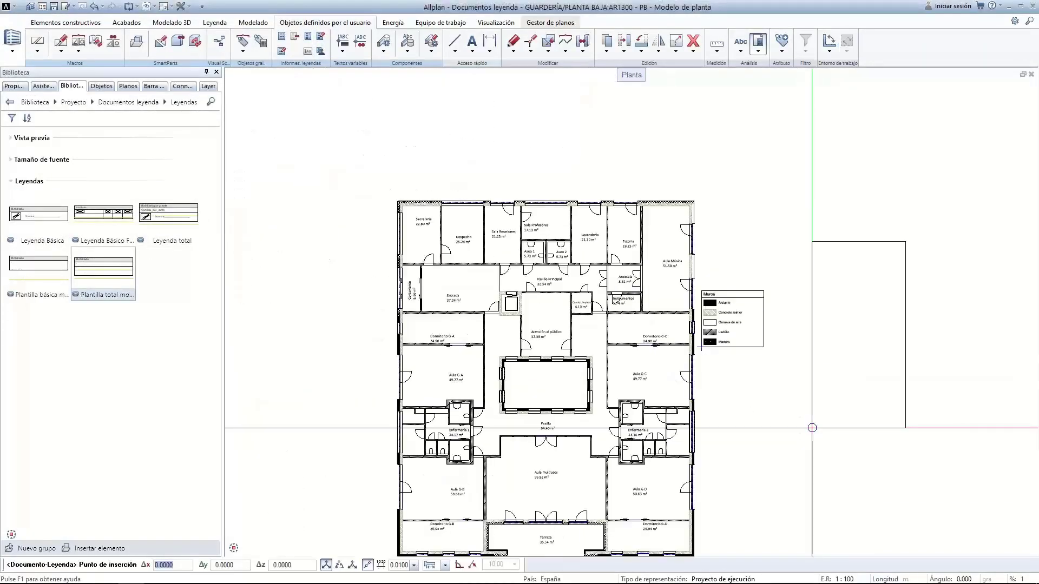
left_click(794, 441)
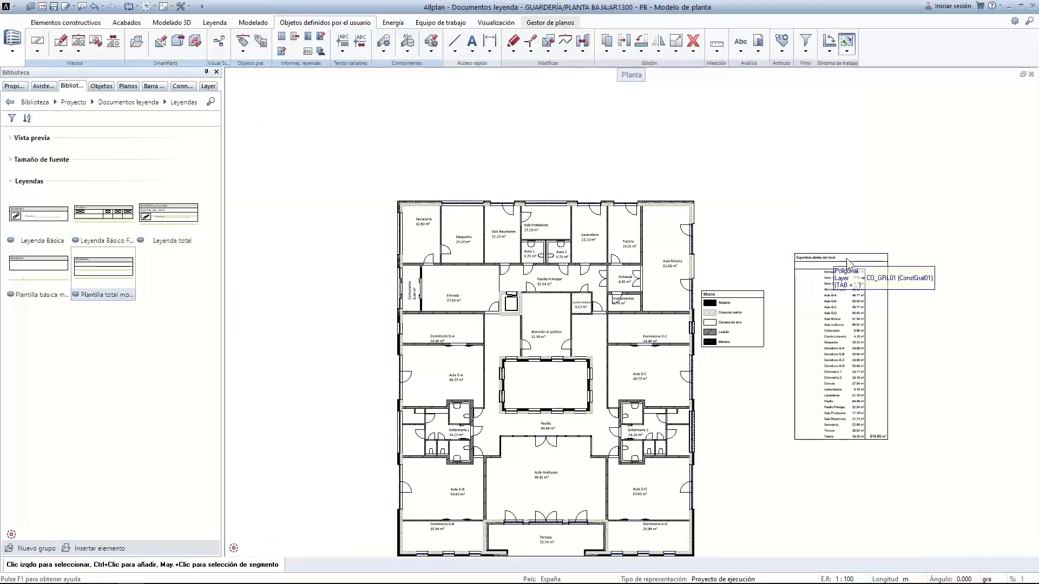
scroll(825, 270, "up", 5)
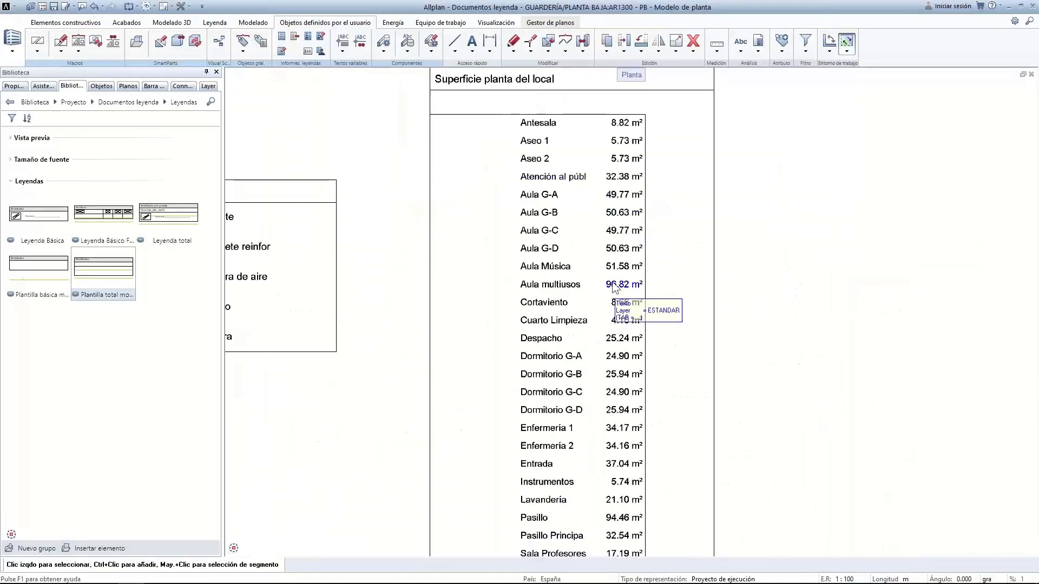
scroll(611, 278, "down", 2)
Choose Locales_Sup_planta again and box-select floor plan elements for a new area listing
right_click(610, 267)
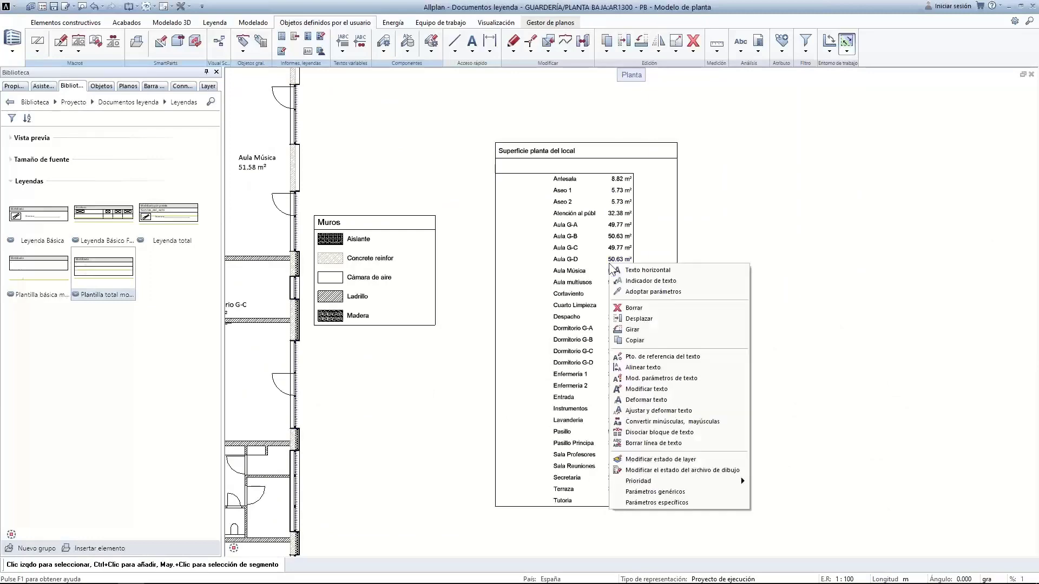
left_click(695, 232)
left_click(758, 43)
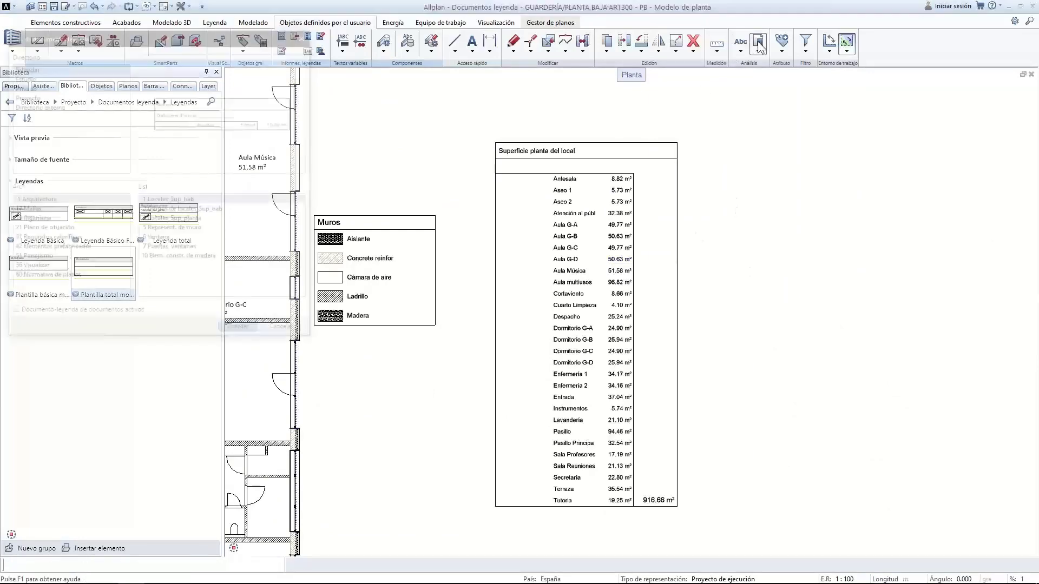
left_click(196, 219)
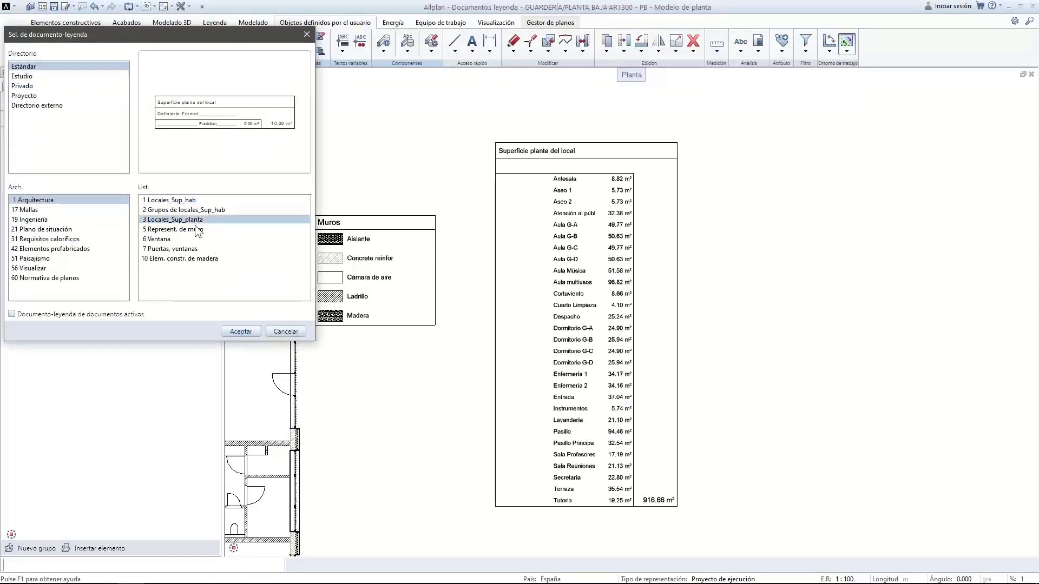
left_click(238, 331)
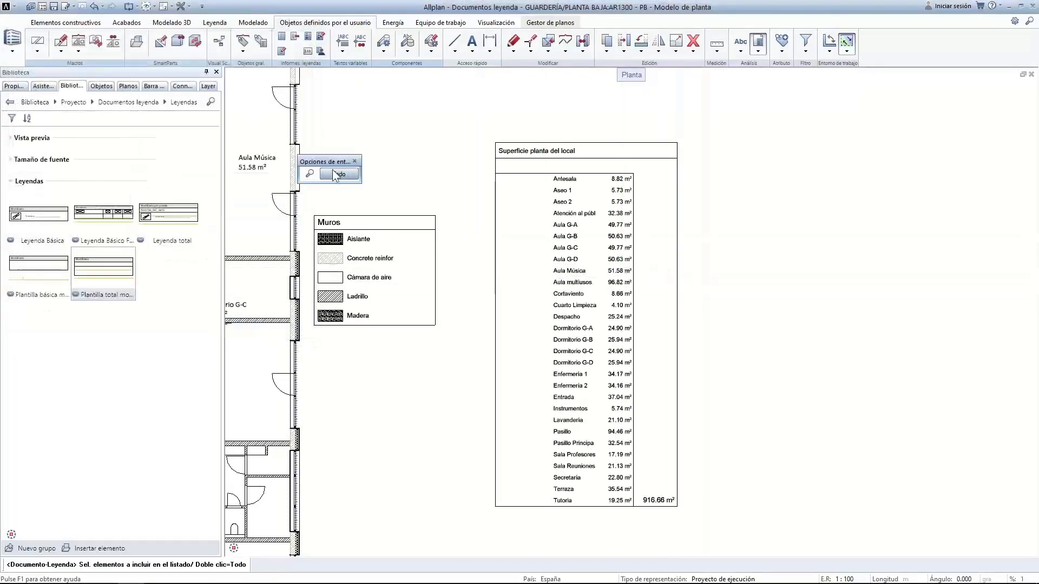
scroll(346, 260, "down", 5)
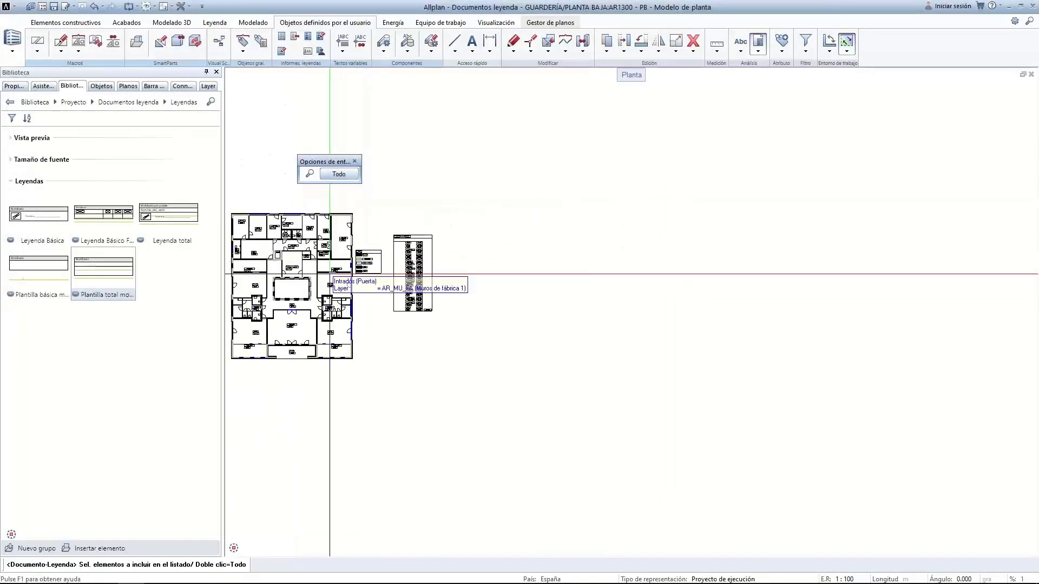
middle_click_drag(331, 267, 350, 281)
left_click_drag(289, 214, 374, 281)
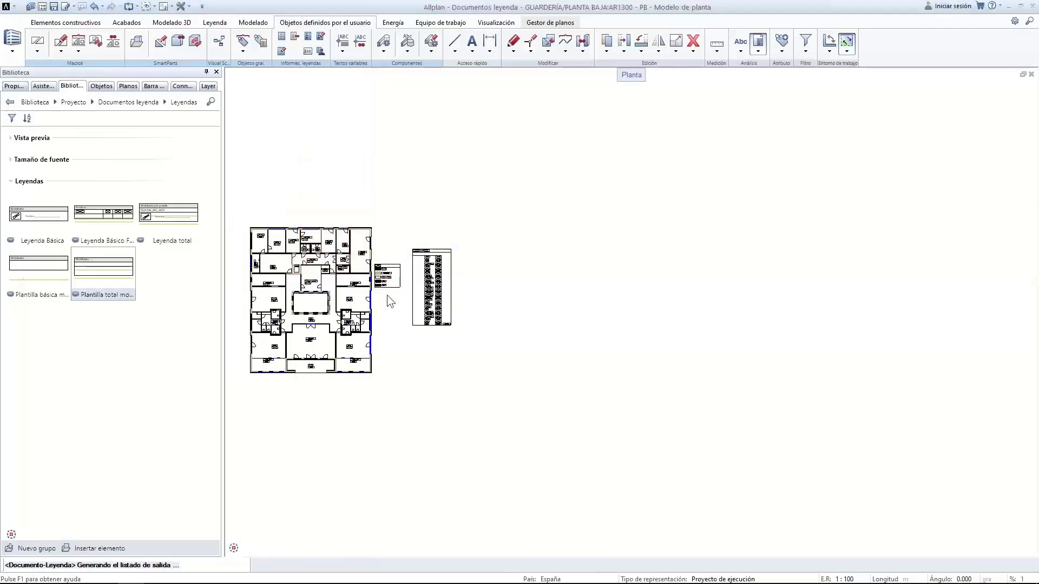
Place a second Superficie planta del local table from Locales_Sup_planta beside the first
left_click(760, 44)
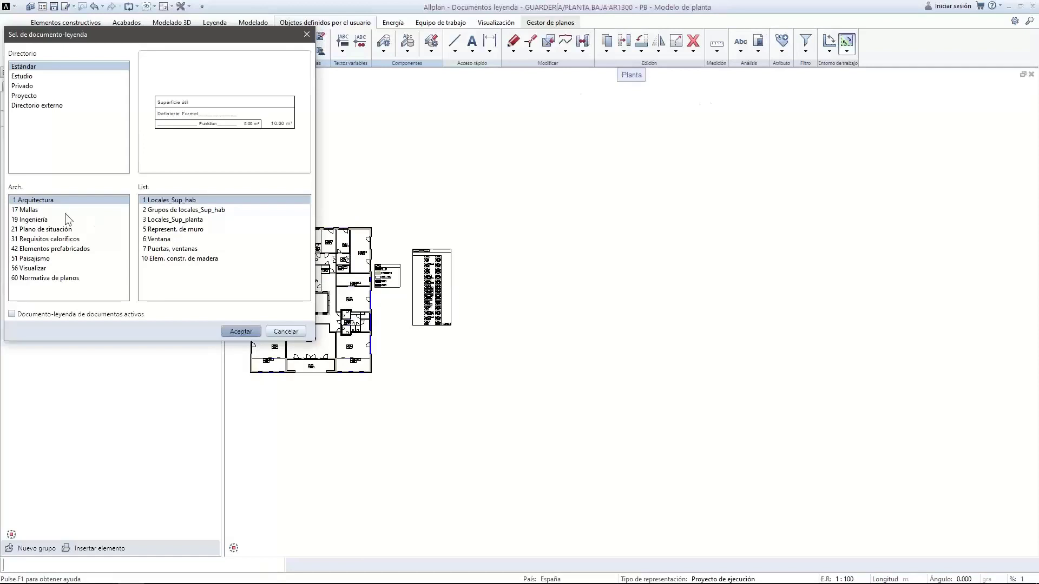
left_click(173, 219)
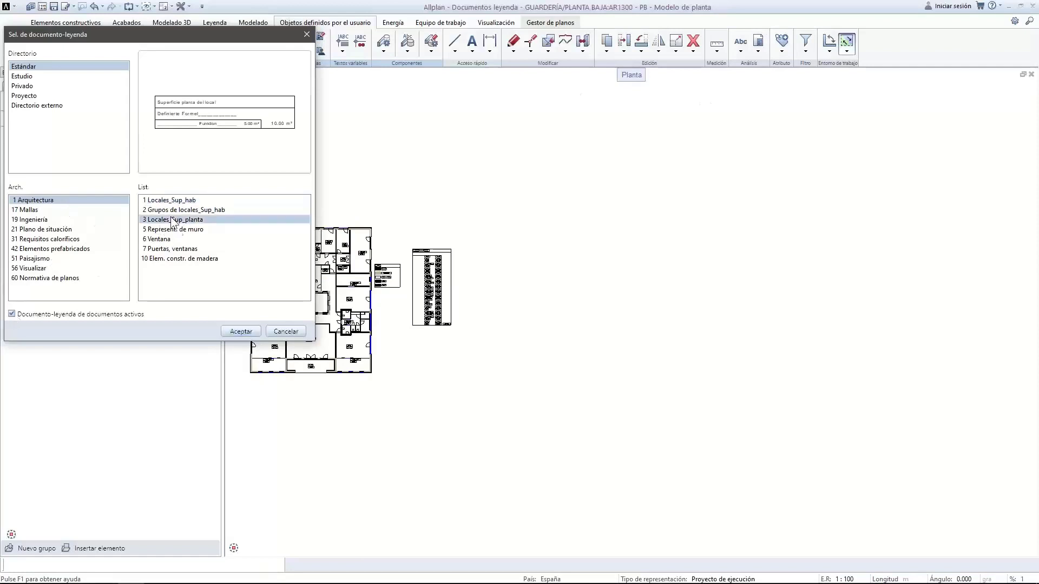
left_click(239, 332)
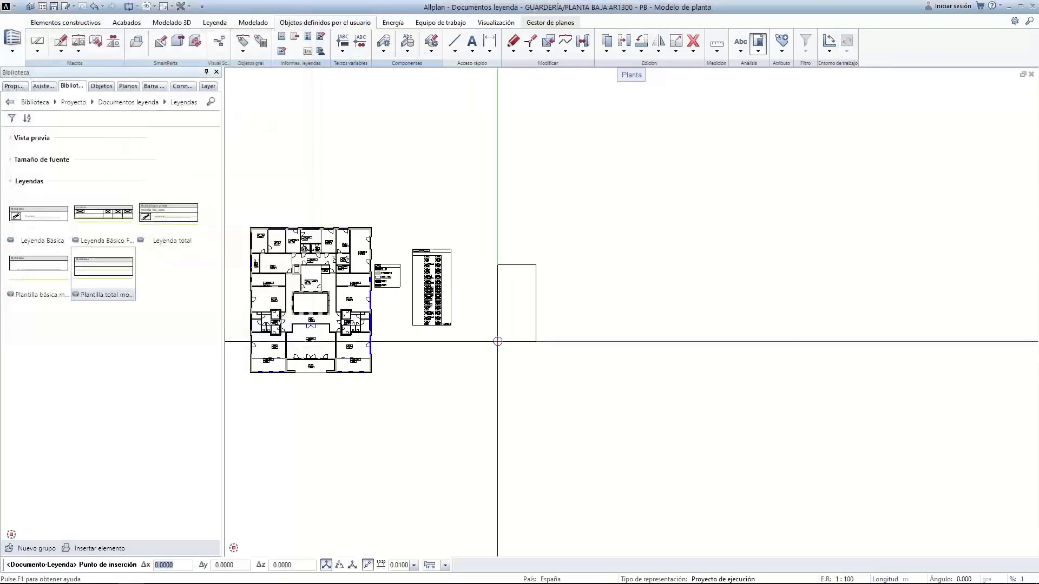
left_click(465, 328)
Zoom and pan until the floor plan, Muros legend and both area tables are visible
scroll(430, 292, "up", 5)
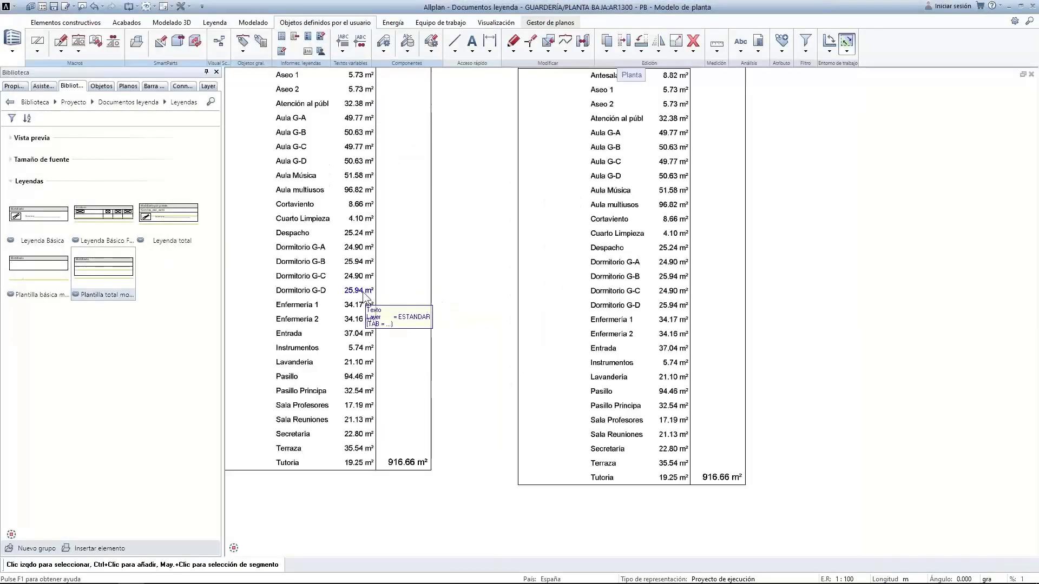
scroll(658, 243, "down", 3)
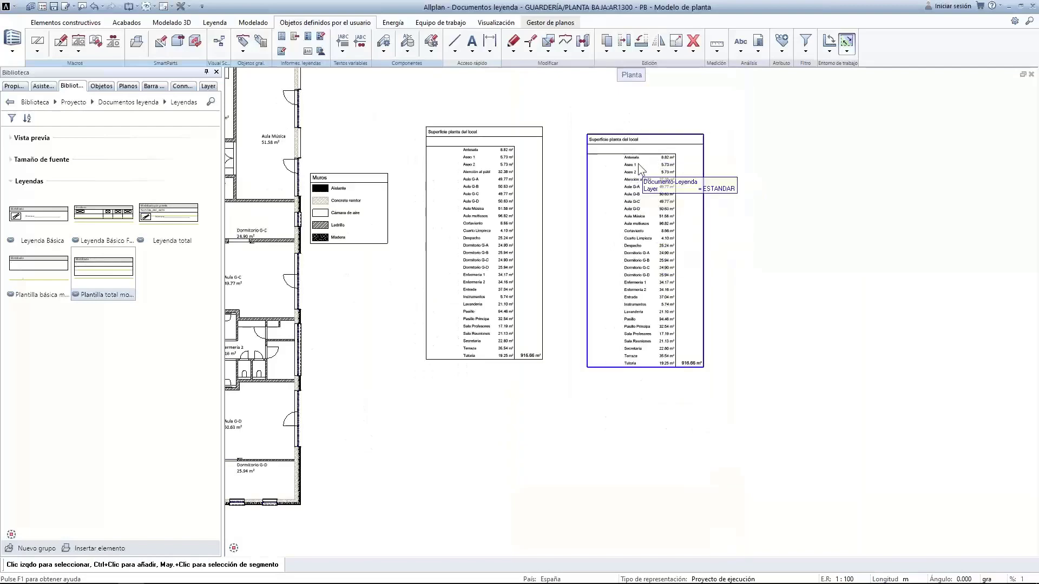
scroll(627, 166, "up", 2)
scroll(627, 164, "up", 3)
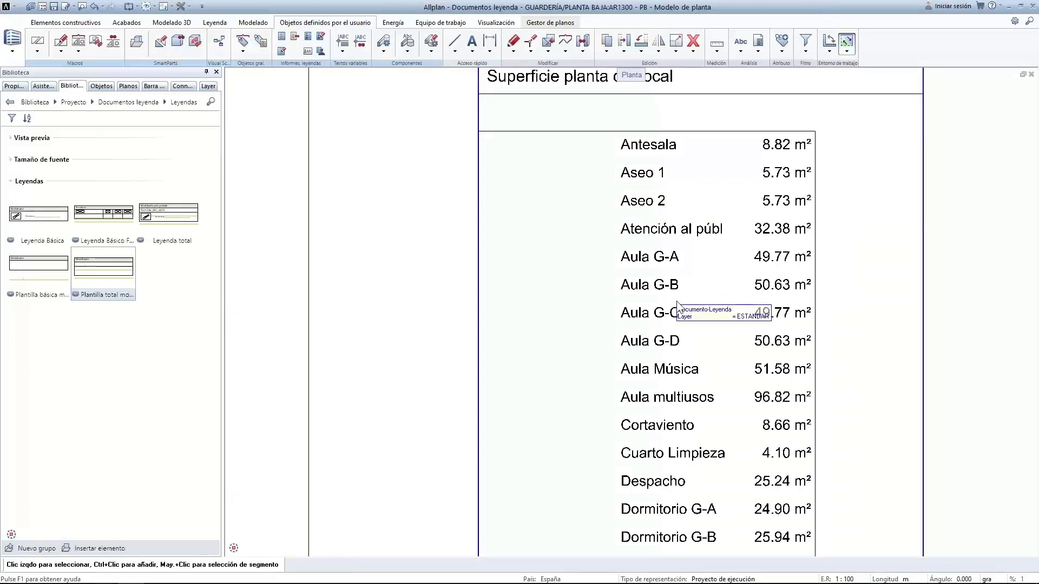
scroll(676, 300, "down", 2)
middle_click_drag(679, 465, 654, 326)
scroll(539, 327, "down", 3)
middle_click_drag(316, 259, 664, 318)
scroll(409, 256, "up", 1)
scroll(410, 261, "up", 2)
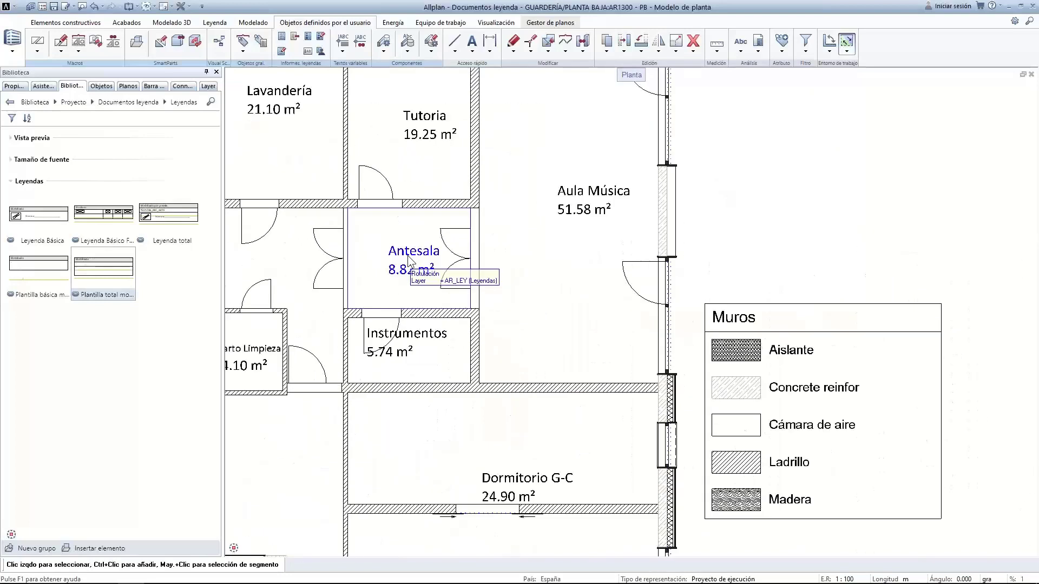
scroll(409, 259, "down", 2)
middle_click_drag(409, 260, 651, 323)
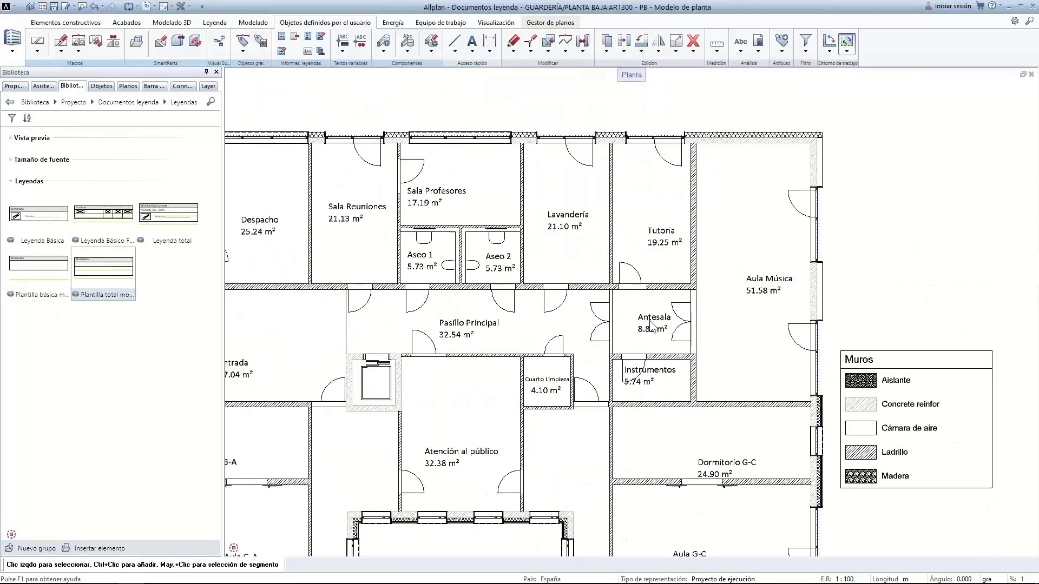
middle_click_drag(480, 319, 659, 268)
scroll(659, 267, "down", 4)
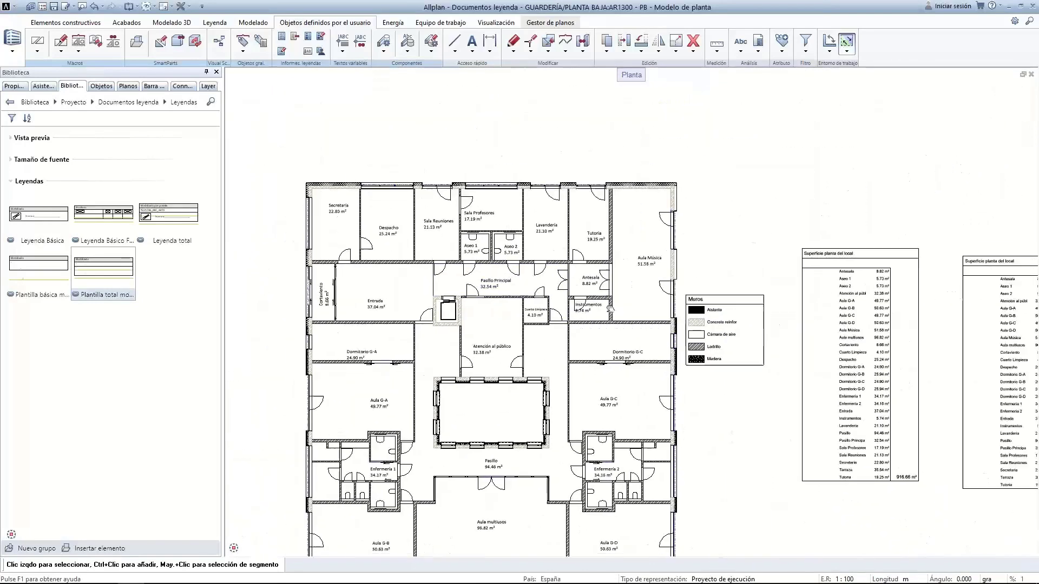
middle_click_drag(685, 304, 688, 304)
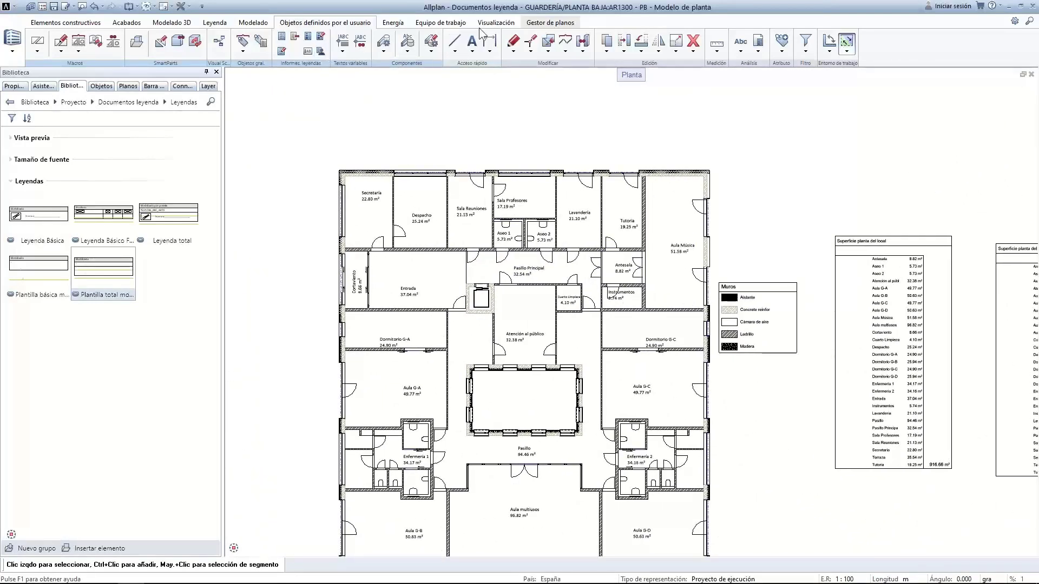
Stretch the plan's top walls upward with Modificar puntos, enlarging the top-row rooms
left_click(529, 42)
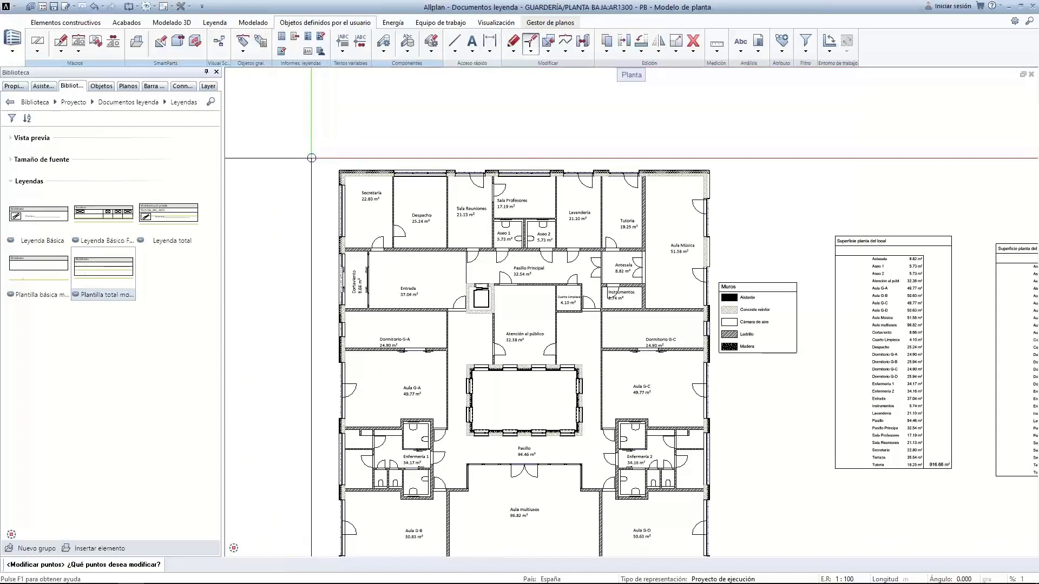
left_click_drag(316, 151, 735, 180)
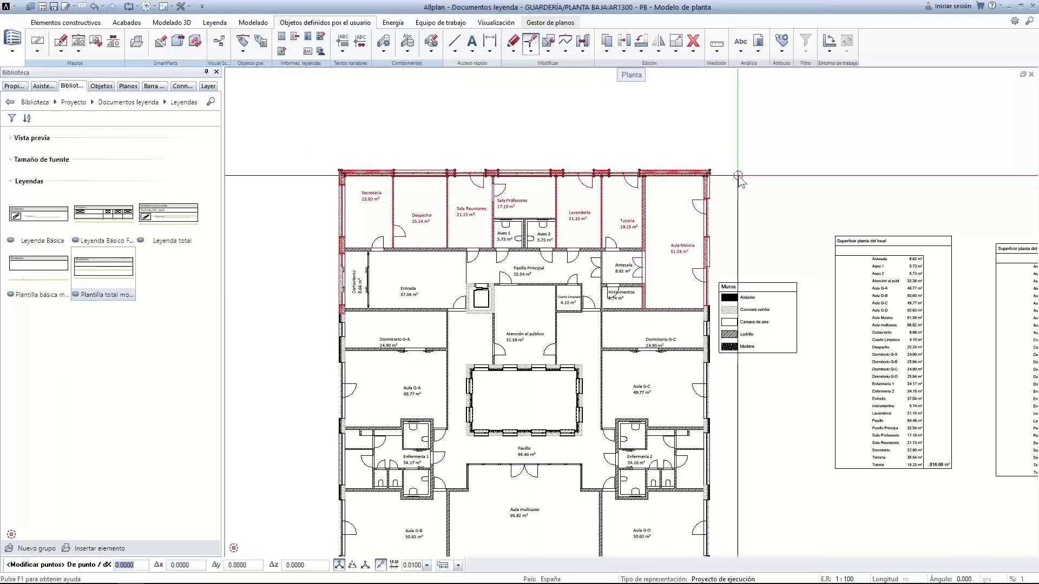
left_click(737, 175)
left_click(738, 174)
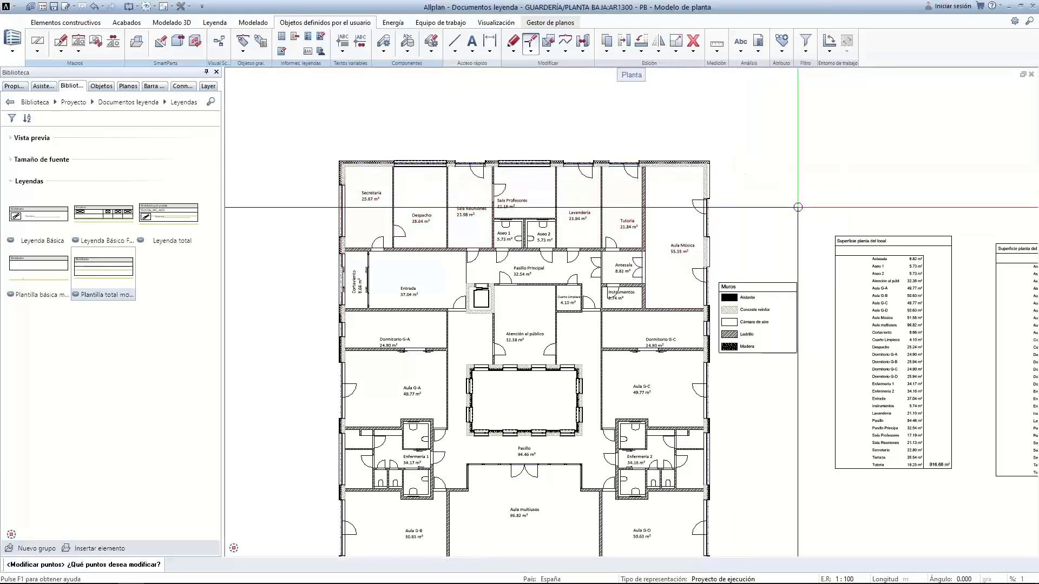
scroll(887, 272, "up", 5)
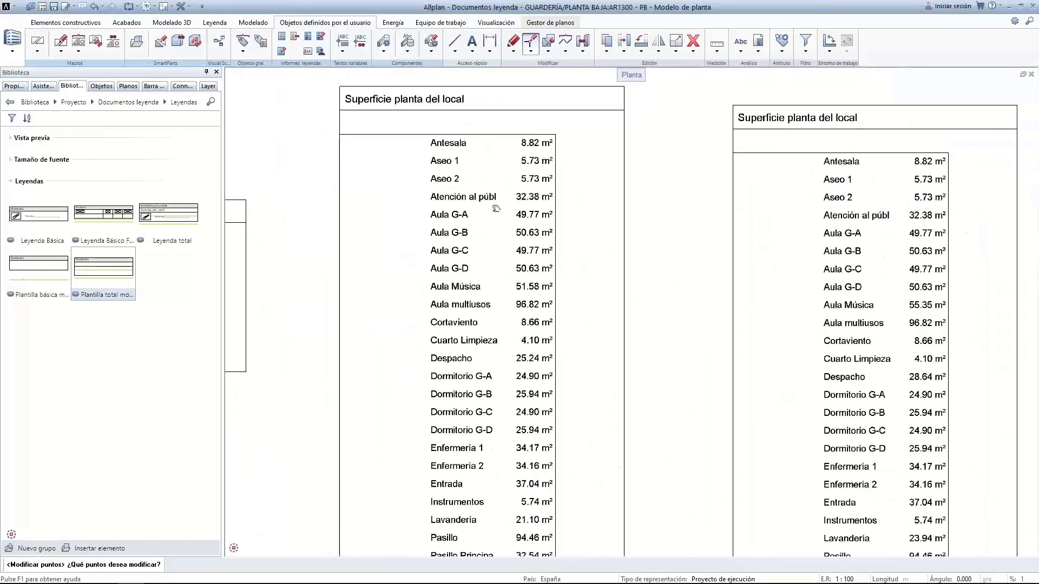
scroll(511, 196, "down", 2)
middle_click_drag(585, 258, 546, 171)
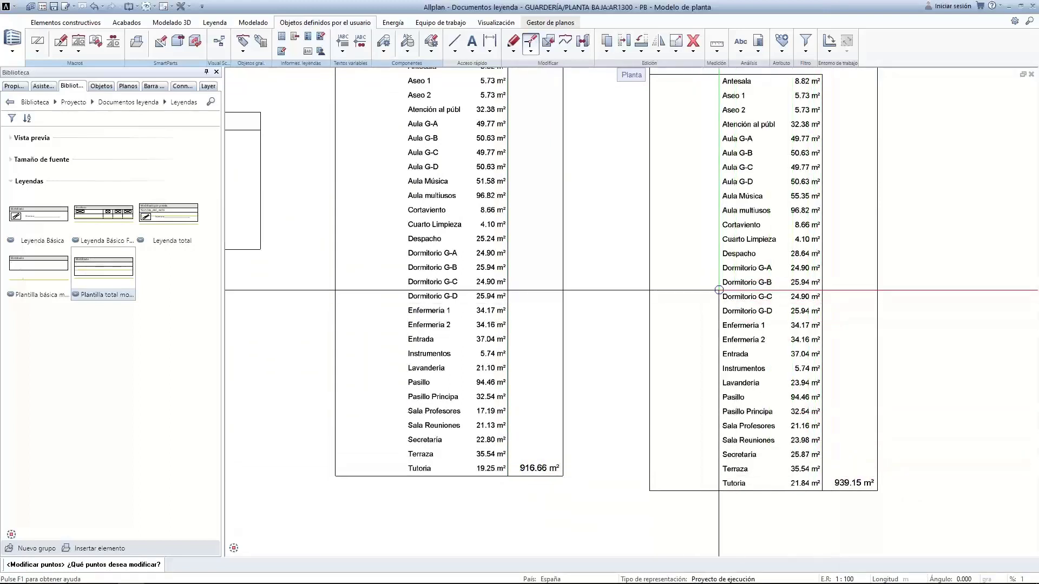
key("Escape")
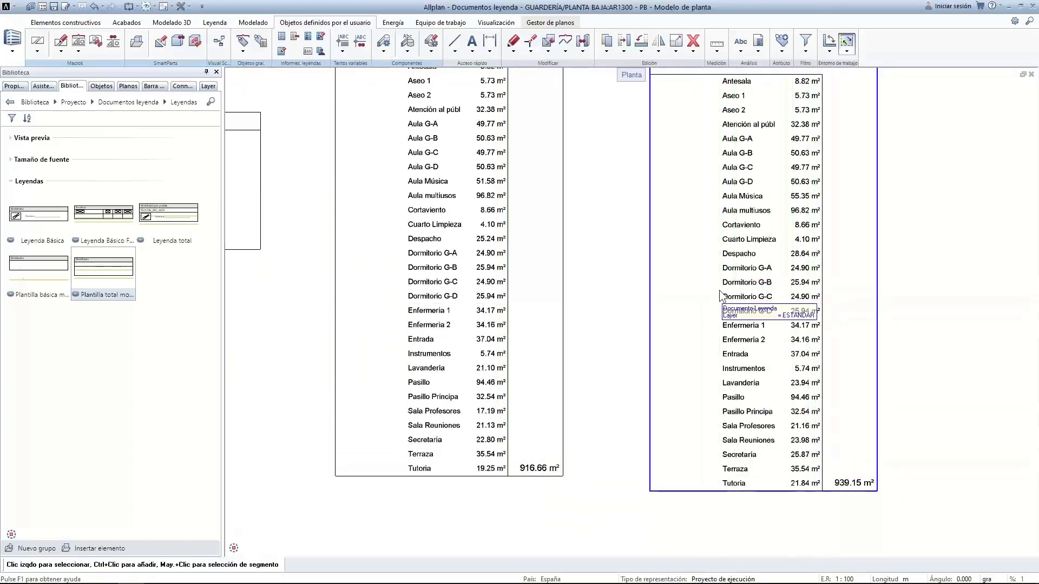
Update the right area legend to 939.15 m² and split it into three pages after Aula multiusos and Entrada
right_click(776, 269)
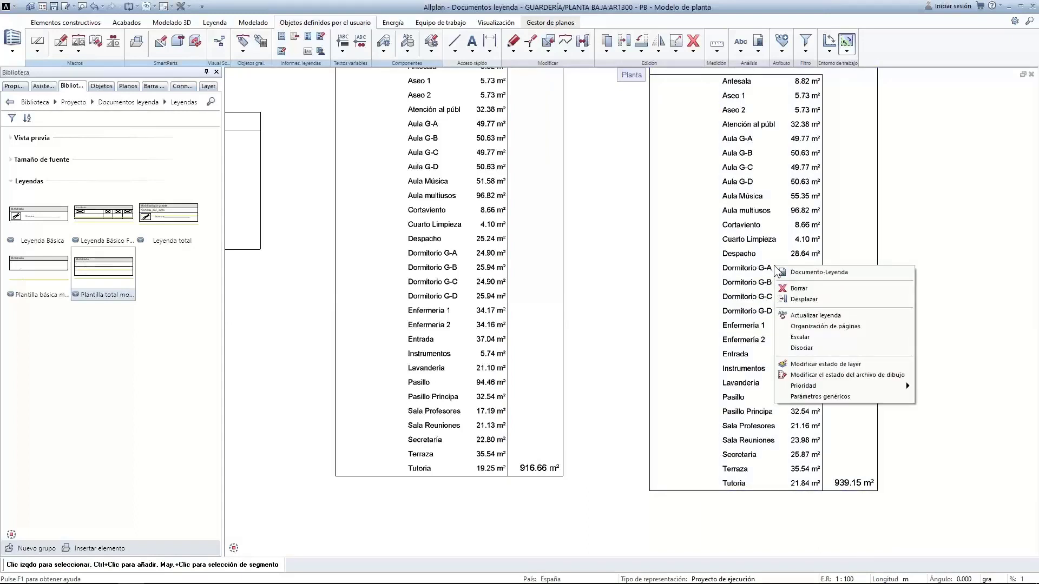
left_click(797, 315)
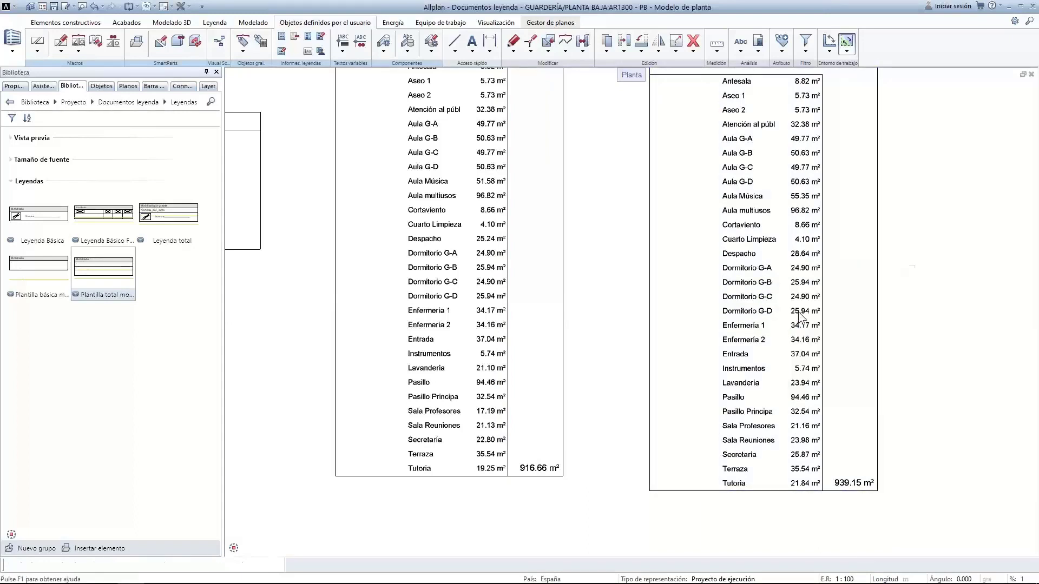
right_click(750, 450)
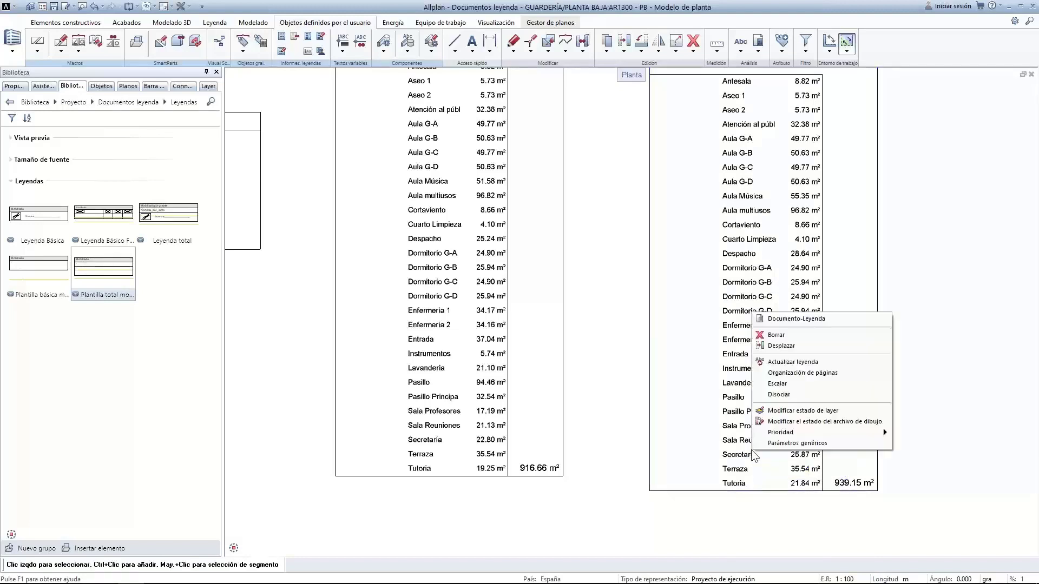
left_click(819, 374)
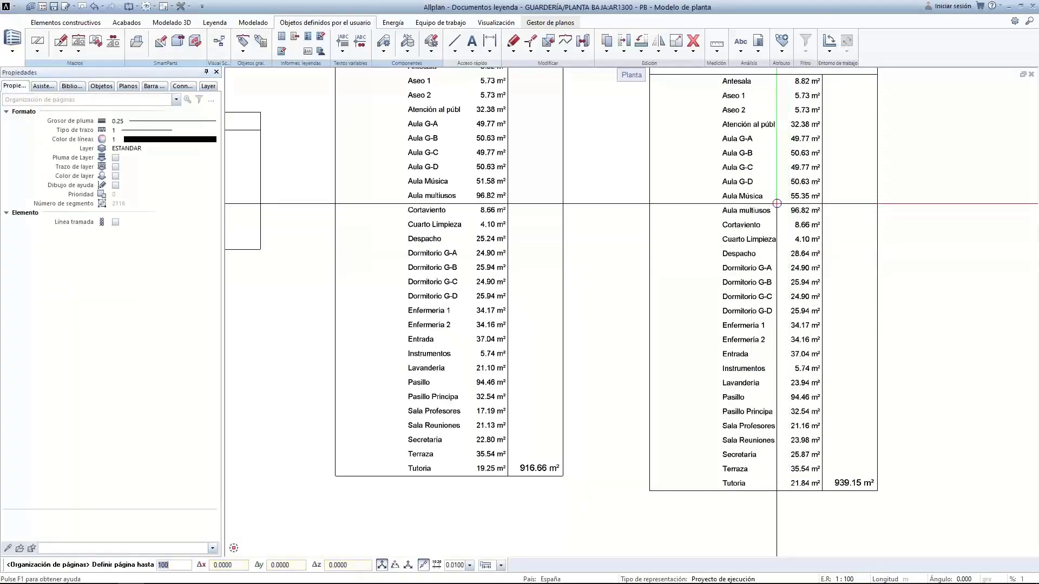
scroll(777, 204, "down", 2)
scroll(632, 367, "up", 2)
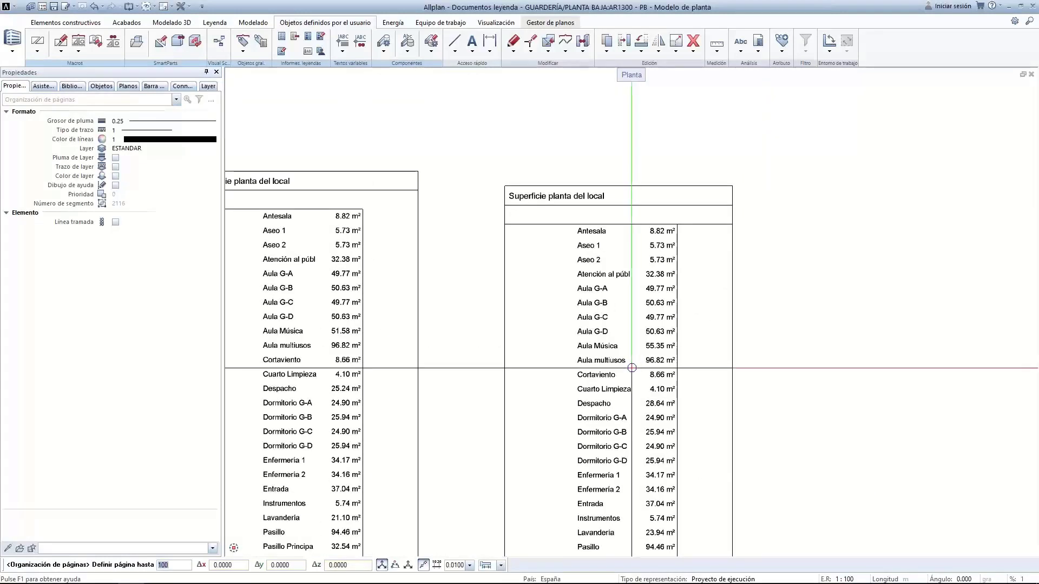
left_click(632, 368)
left_click(718, 370)
middle_click_drag(752, 382, 564, 393)
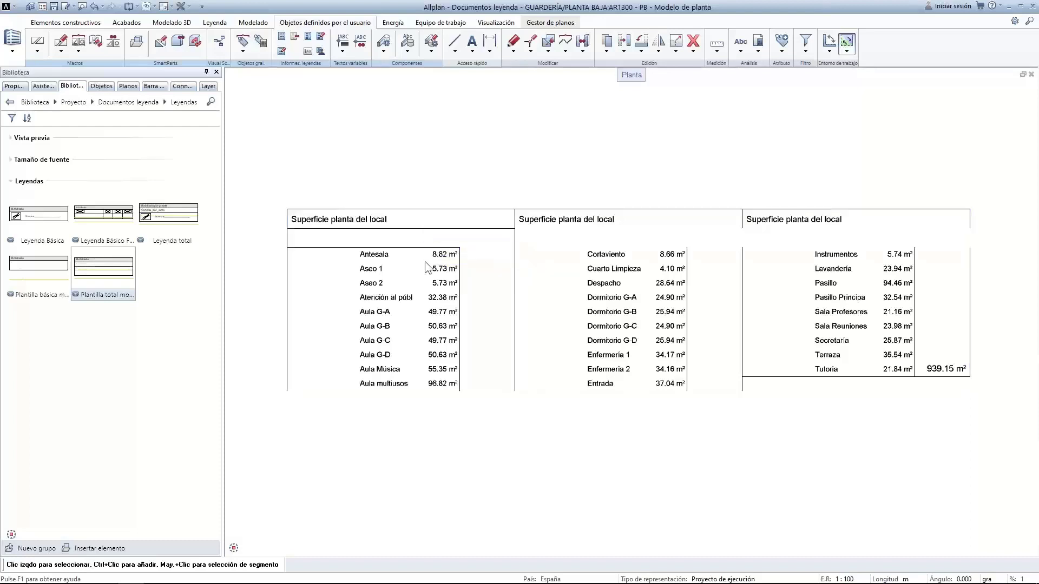
Scale the three-column area legend by a factor of 2 with Escalar
right_click(453, 342)
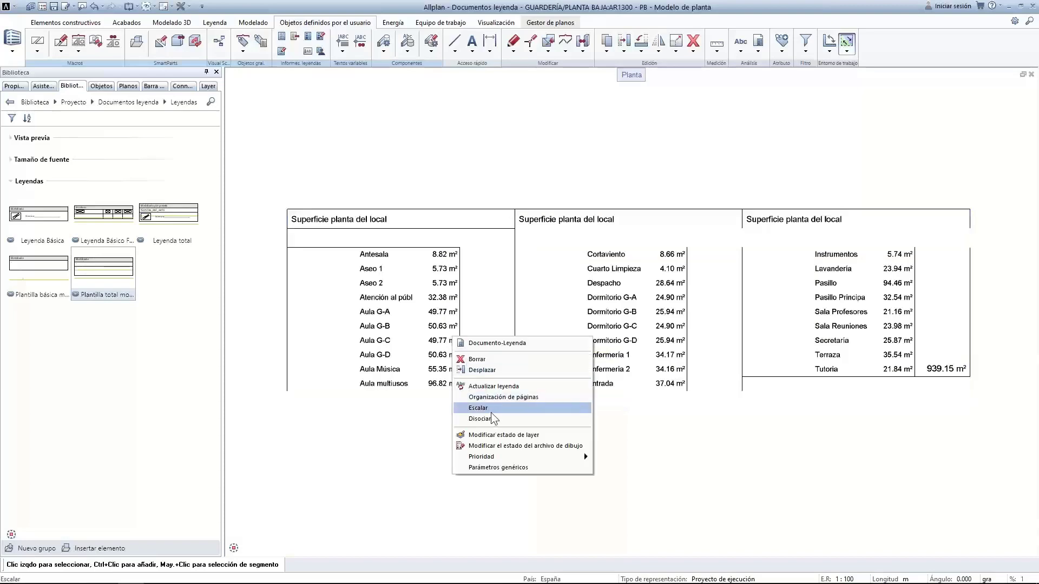
left_click(491, 412)
scroll(481, 416, "down", 3)
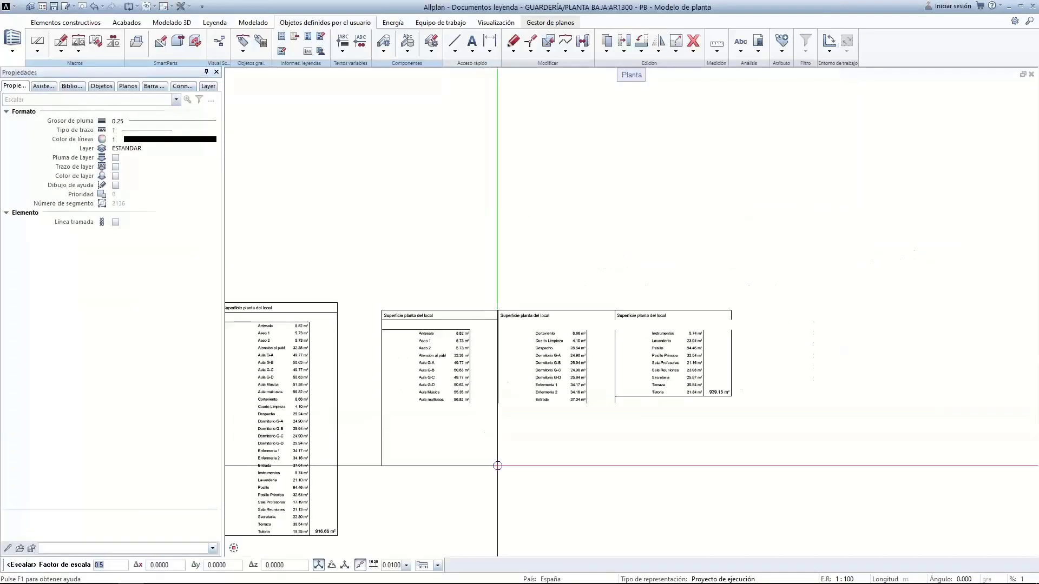
scroll(497, 466, "down", 4)
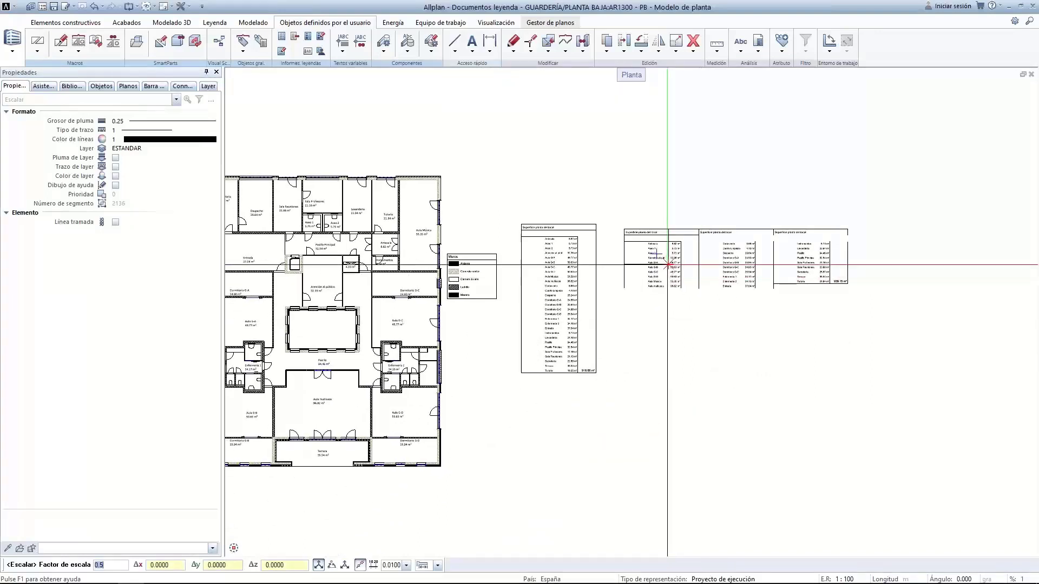
mouse_move(69, 566)
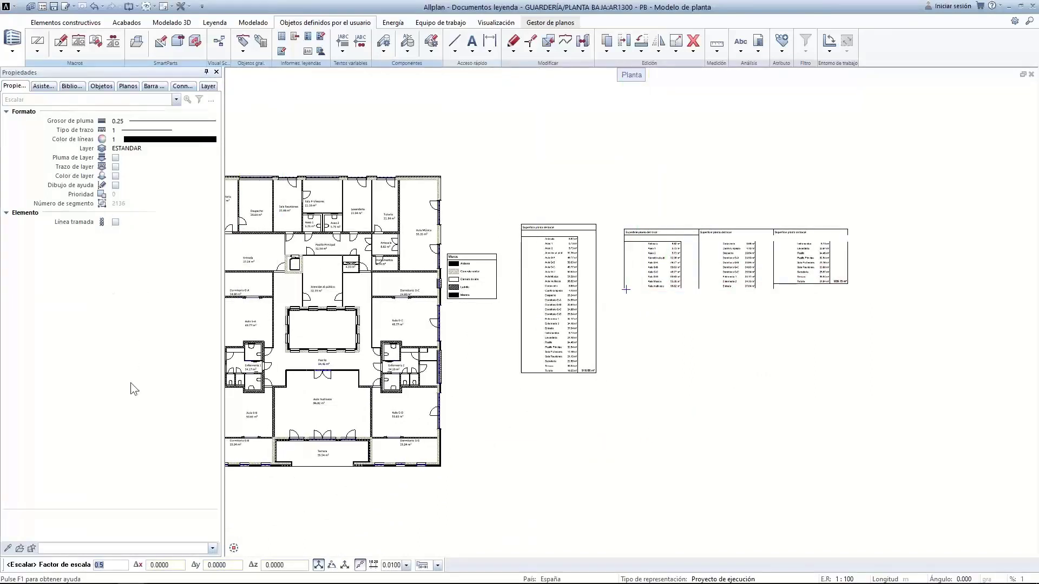
key("Return")
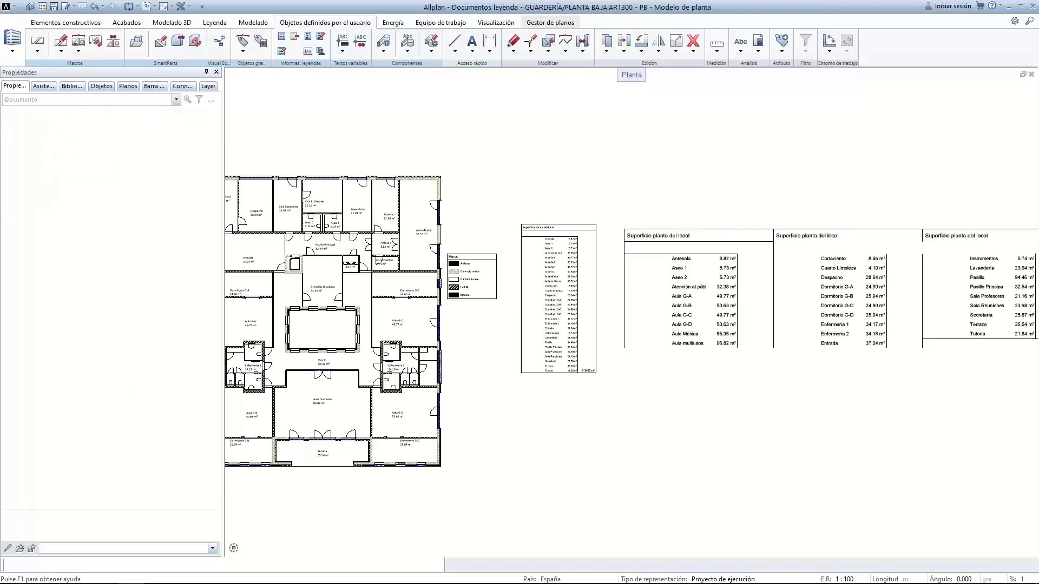
key("Escape")
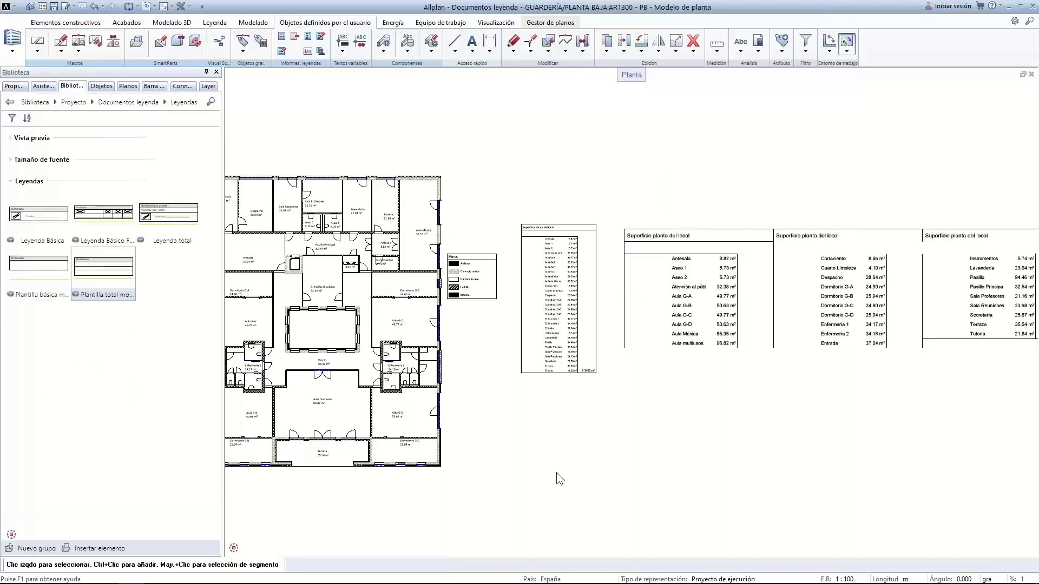
right_click(704, 296)
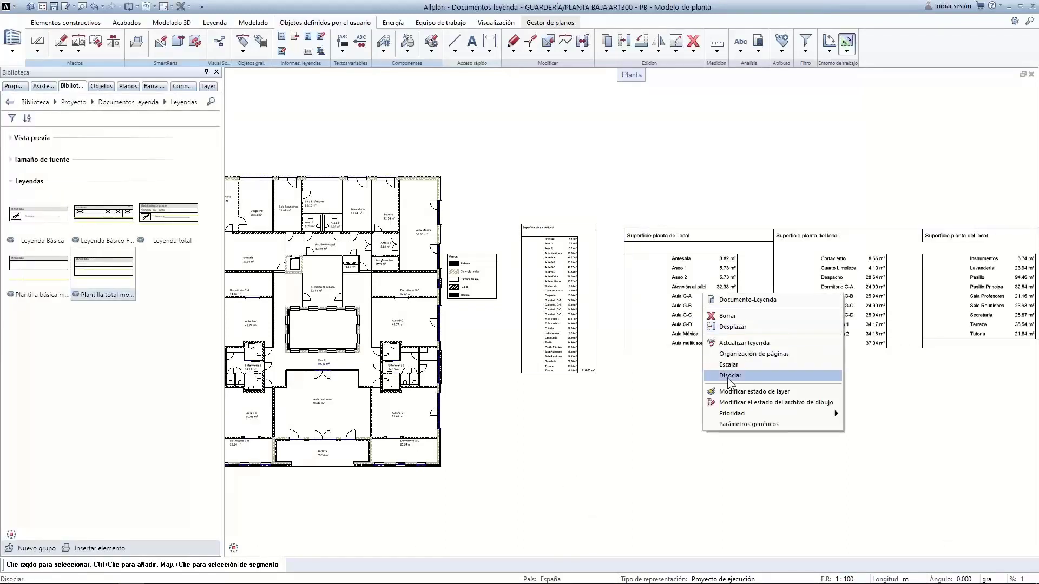
Dissociate the enlarged area legend with Disociar so its entries become plain text and lines
left_click(634, 196)
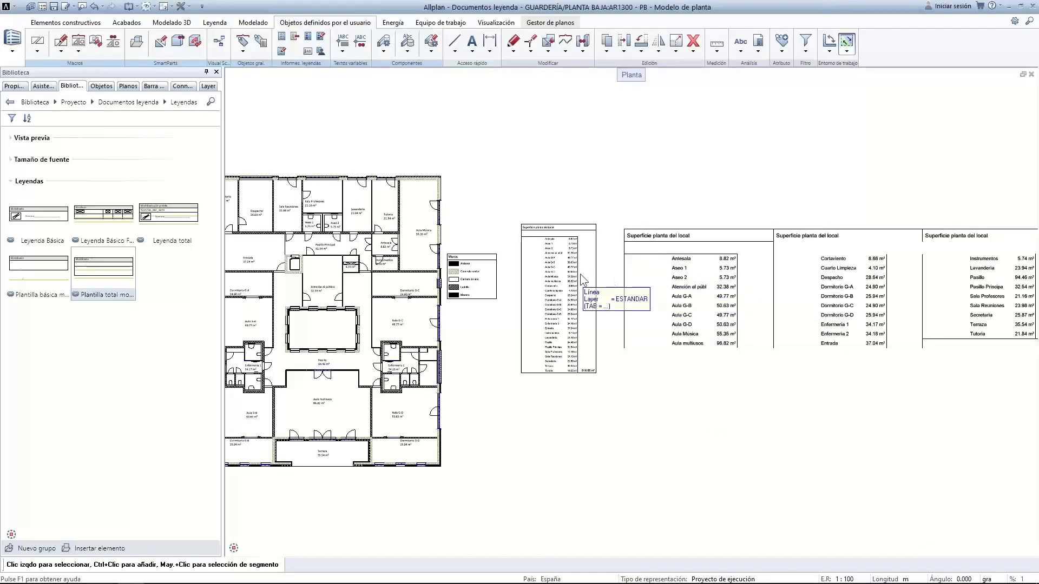
right_click(651, 268)
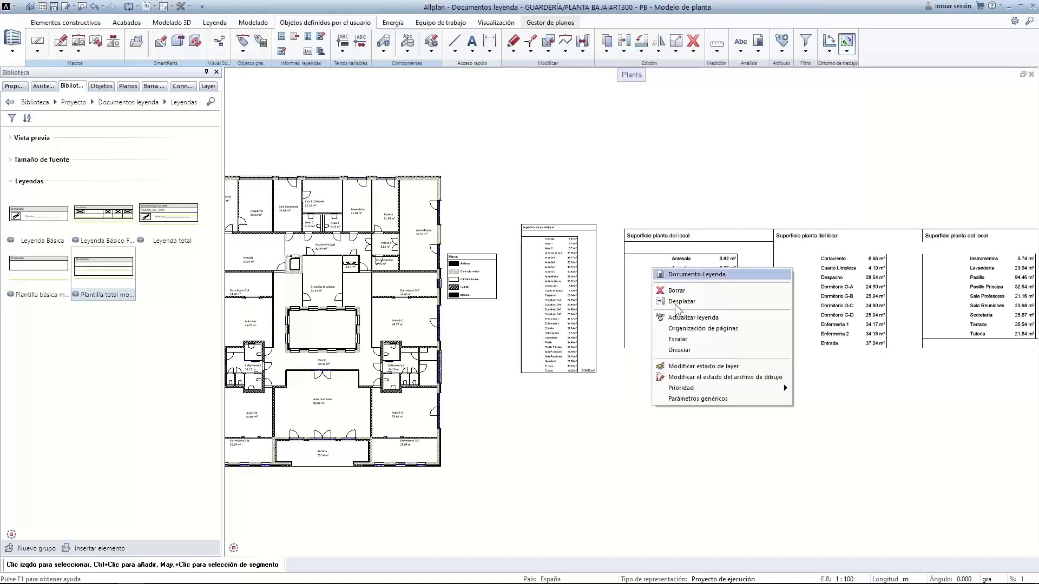
left_click(691, 350)
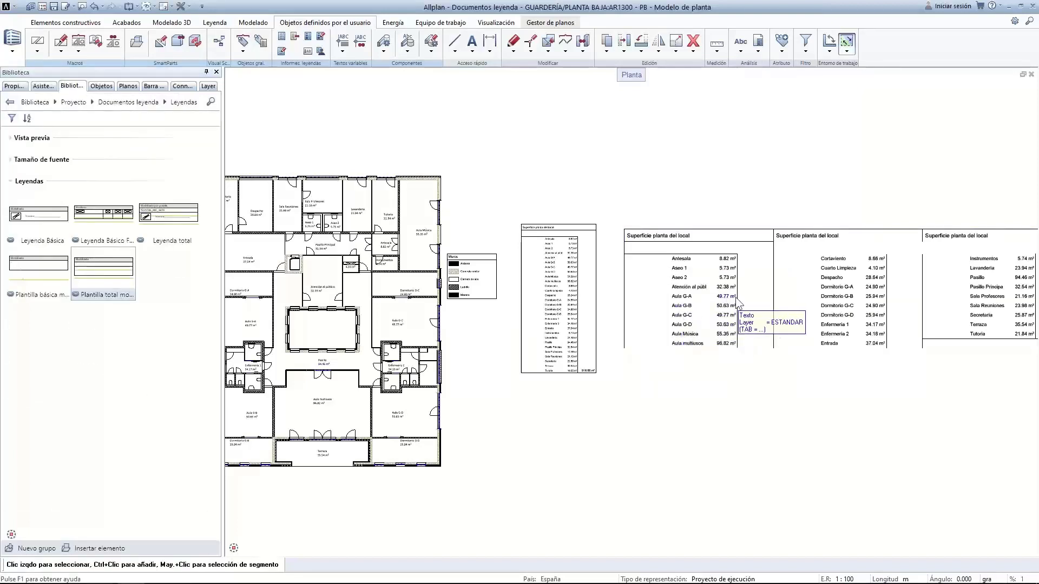
middle_click_drag(434, 191, 574, 201)
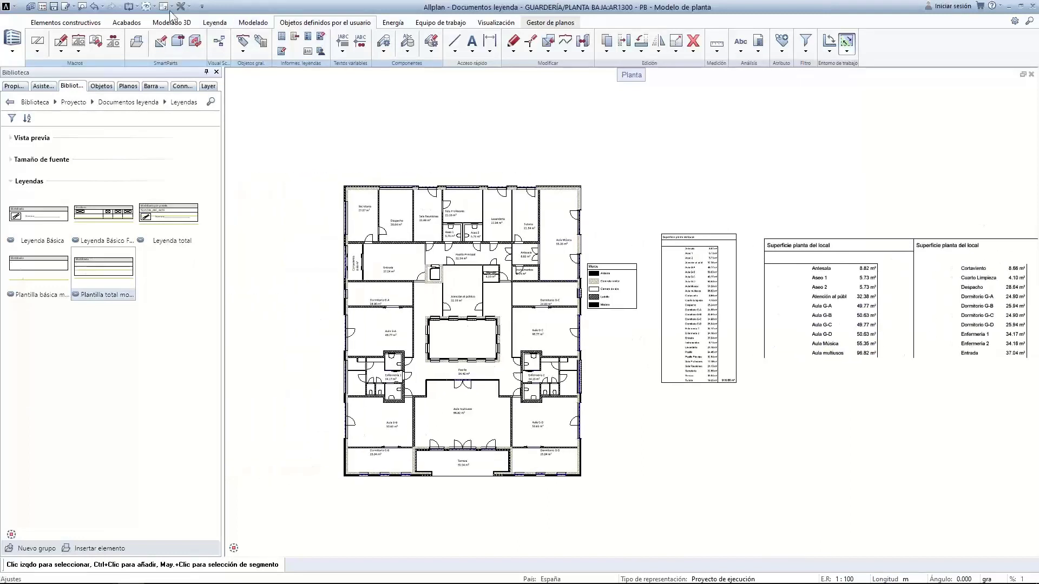
Undo and redo two legend changes, then close the Modificar texto window
left_click(94, 7)
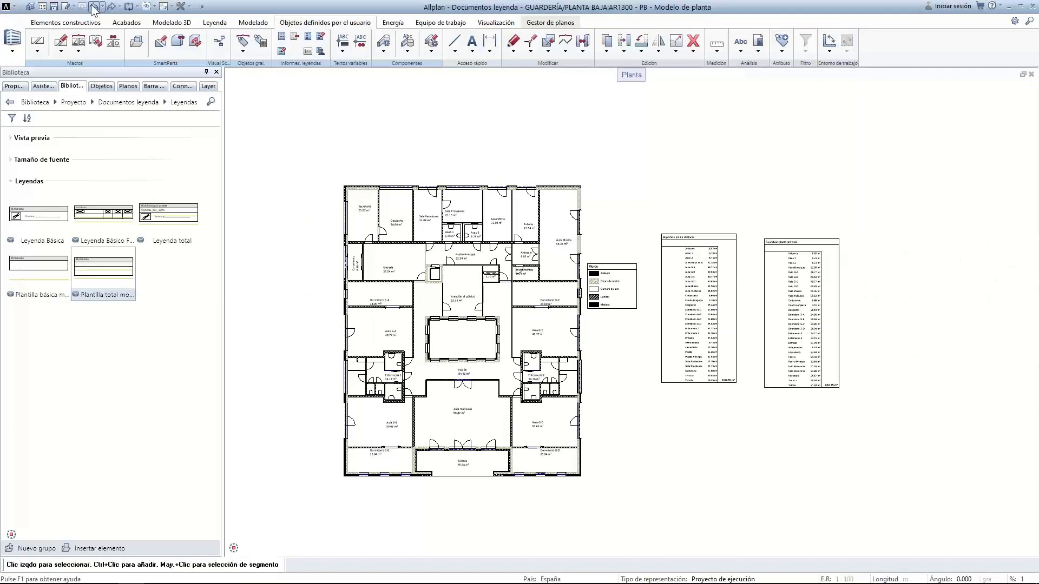
left_click(94, 8)
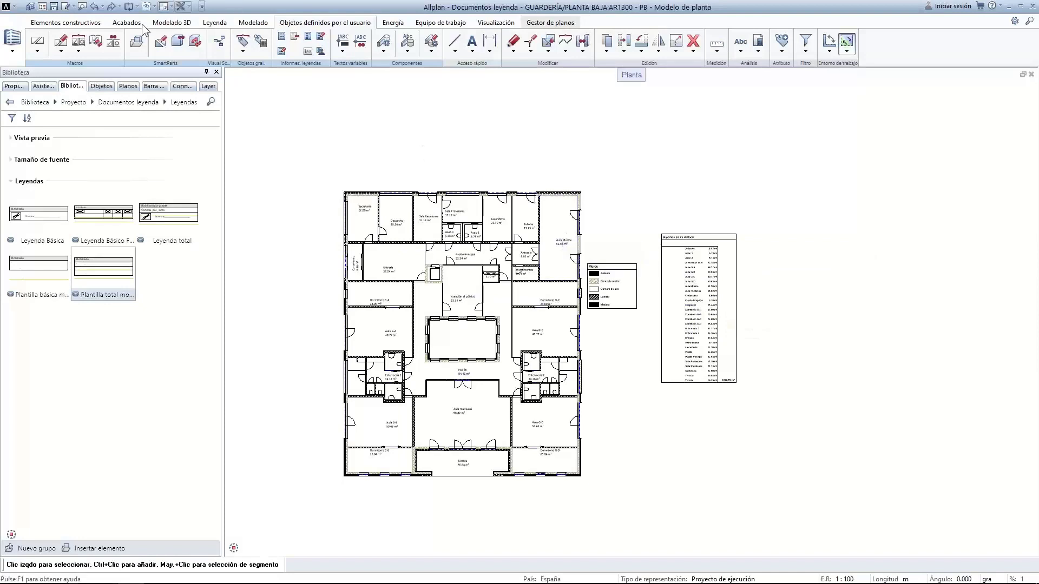
left_click(111, 8)
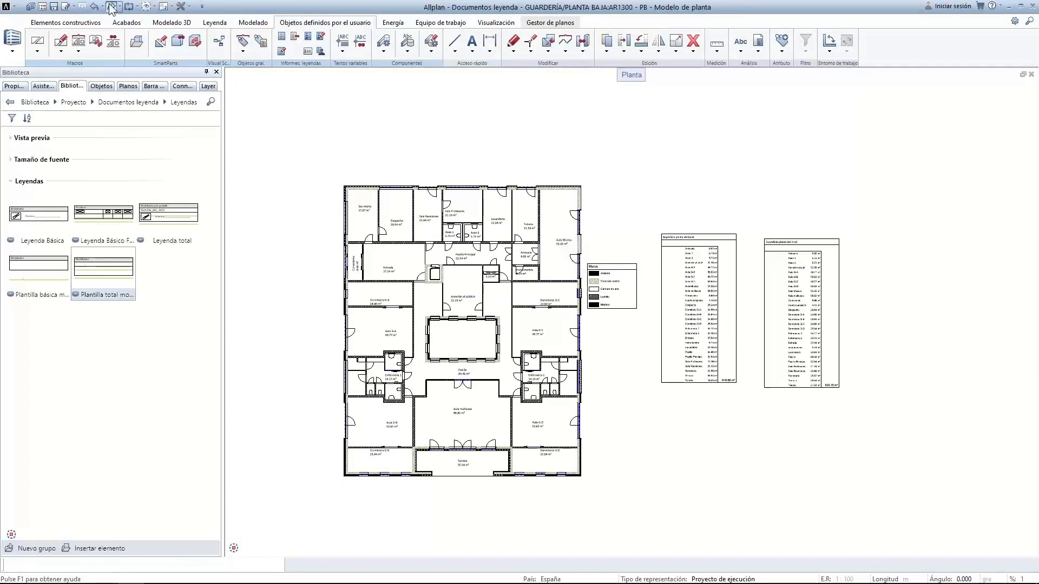
left_click(111, 8)
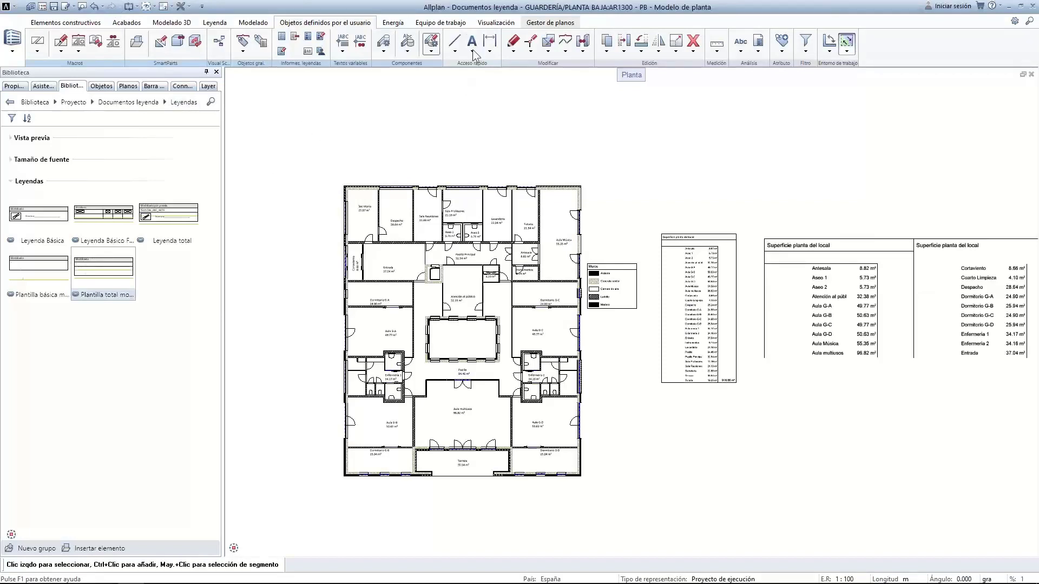
double_click(864, 268)
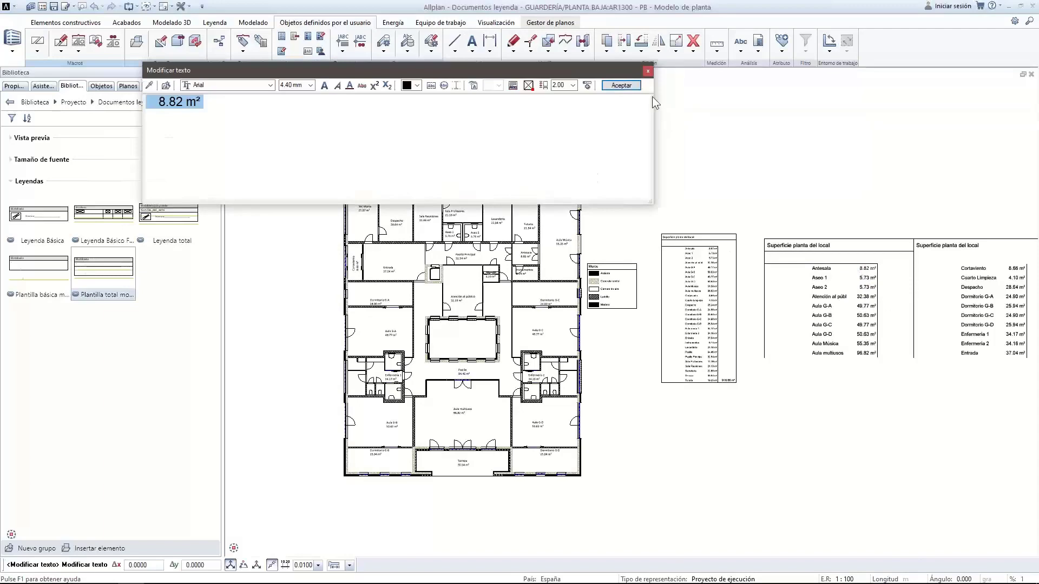
left_click(648, 71)
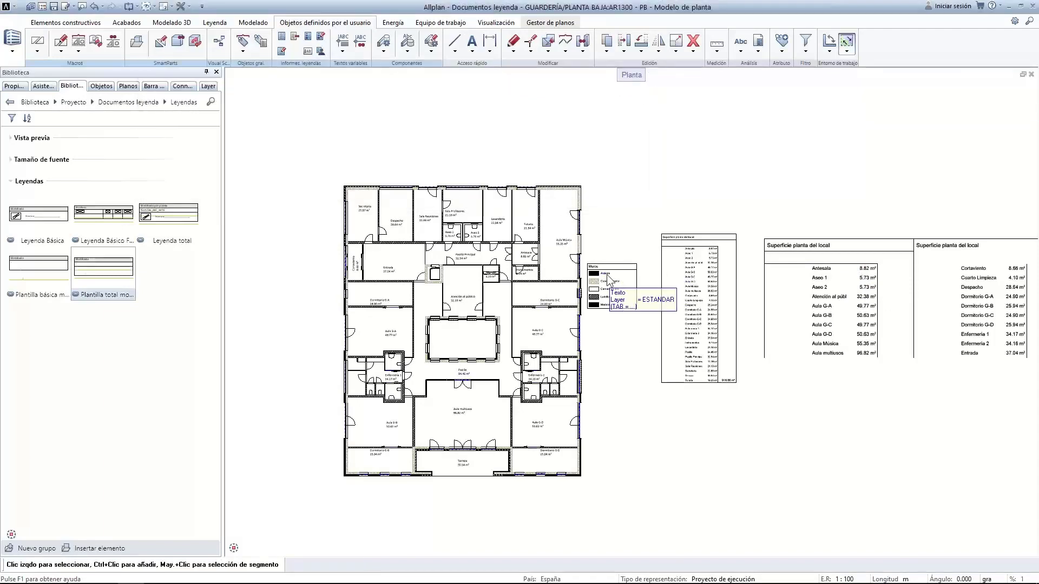
Delete the Muros legend and both area tables beside the floor plan
scroll(606, 236, "down", 3)
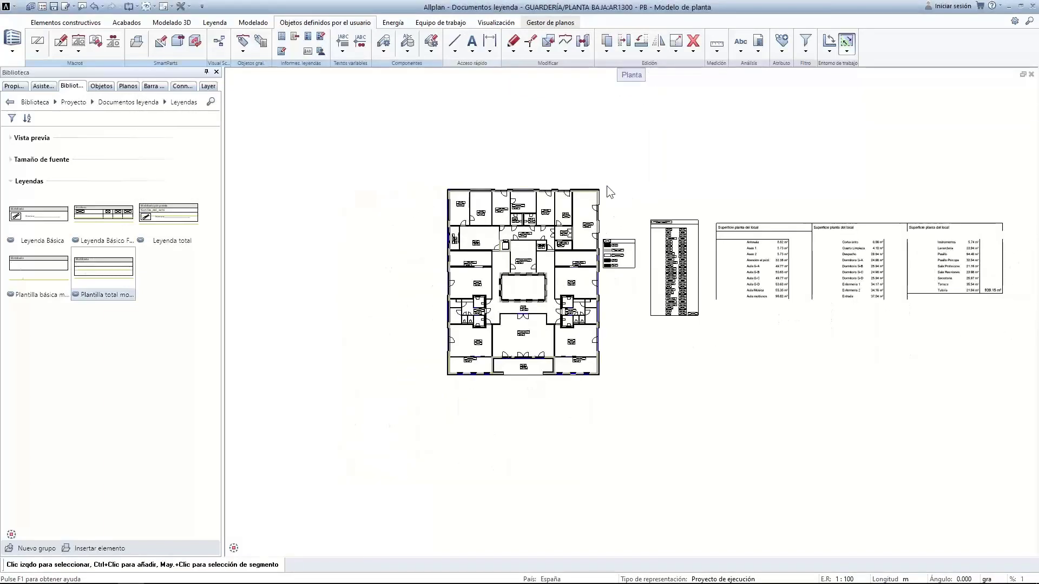
left_click_drag(602, 202, 1009, 348)
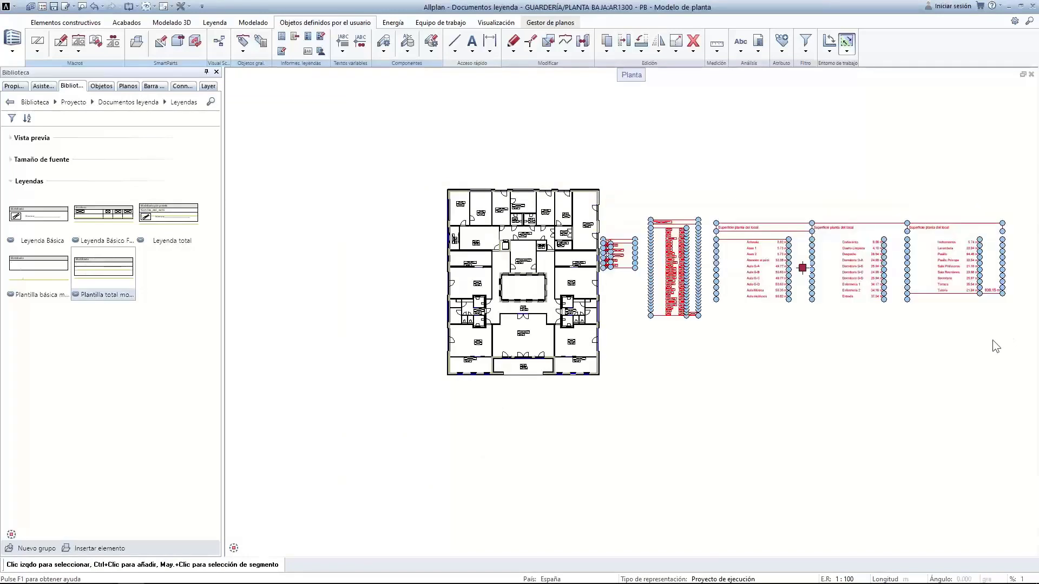
key("Delete")
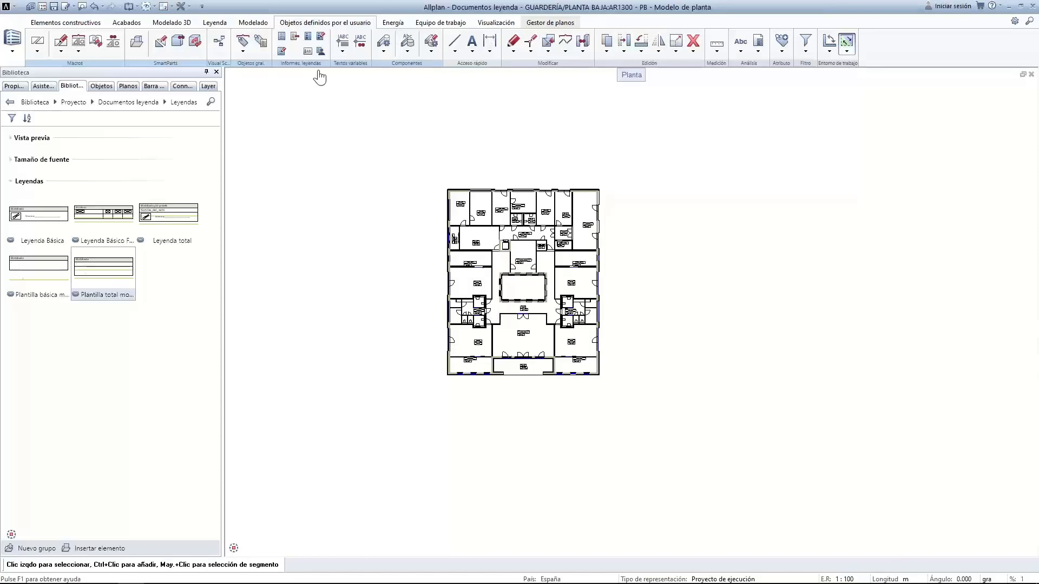
Open the Administrar textos variables, documentos-leyenda manager with Documentos-Leyenda selected
left_click(321, 39)
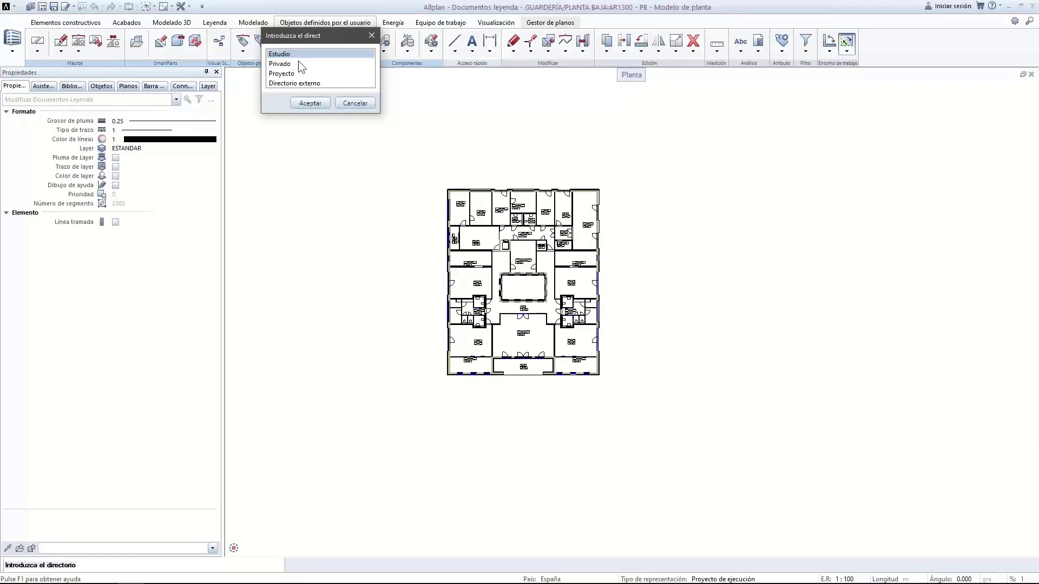
left_click(354, 103)
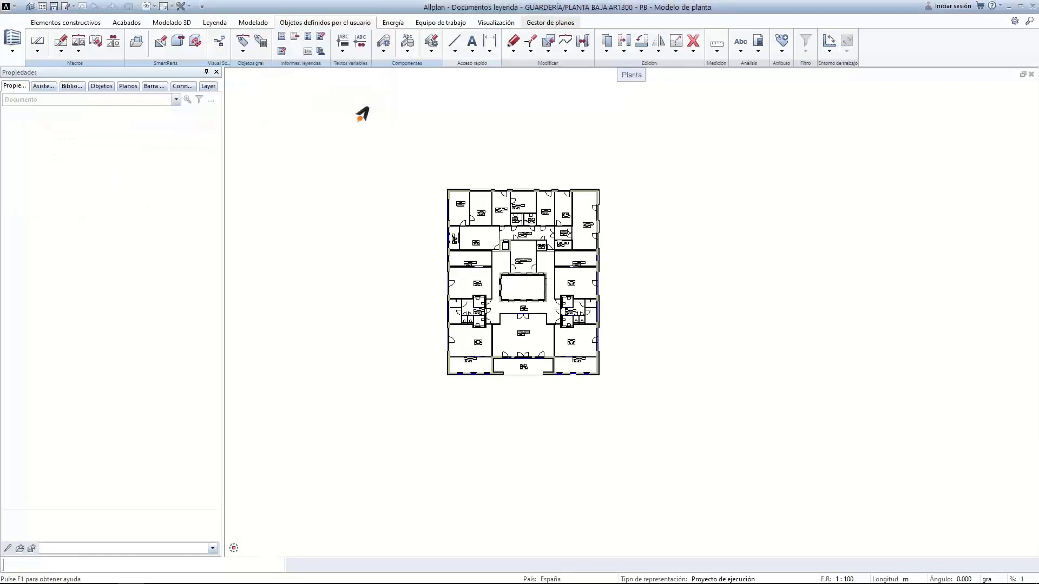
left_click(321, 50)
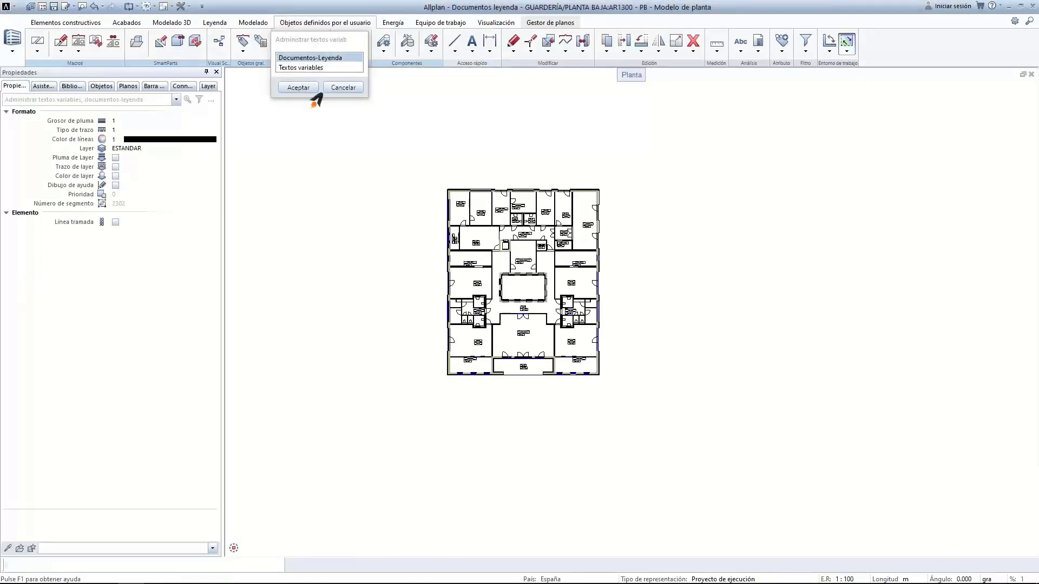
left_click(304, 88)
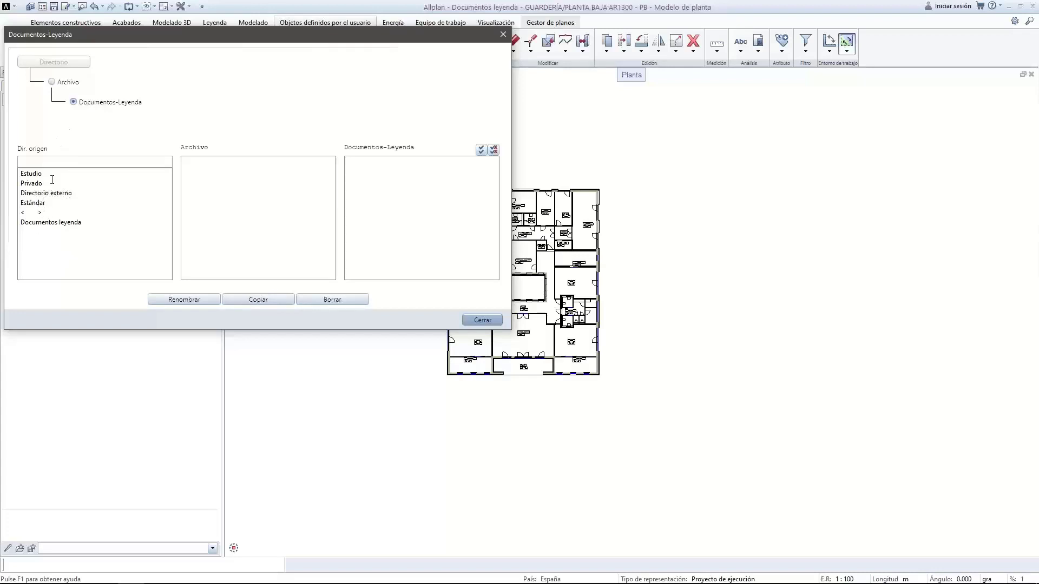
In Estándar's 1 Arquitectura file, mark Locales_Sup_planta and Represent. de muro and start copying
left_click(34, 175)
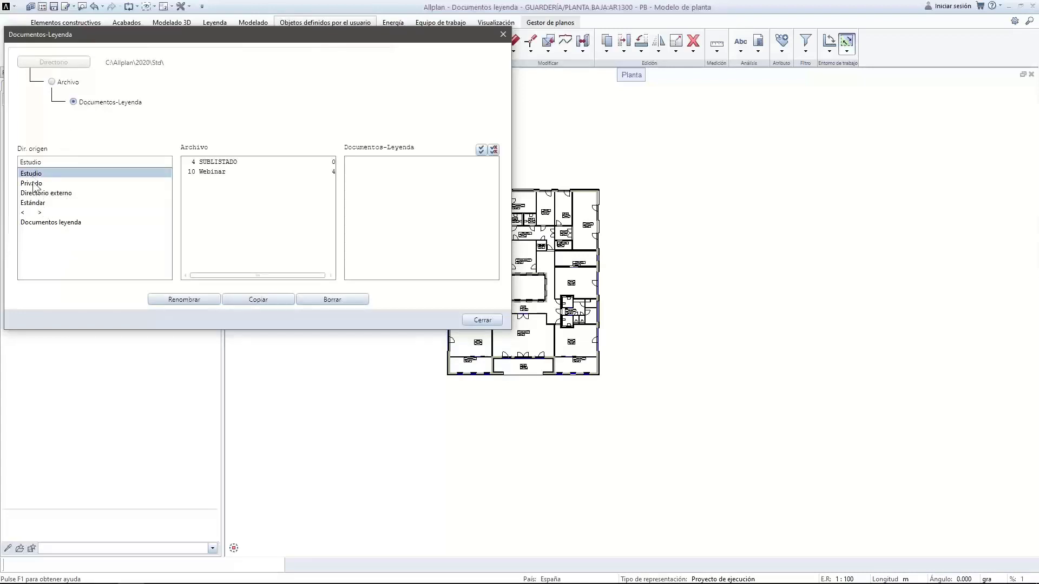
left_click(40, 201)
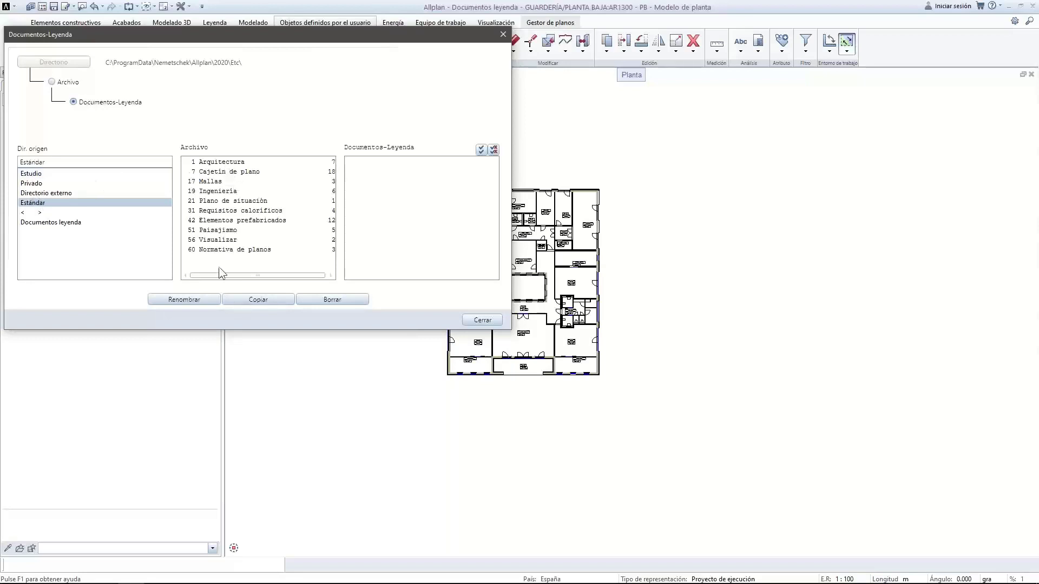
left_click(201, 163)
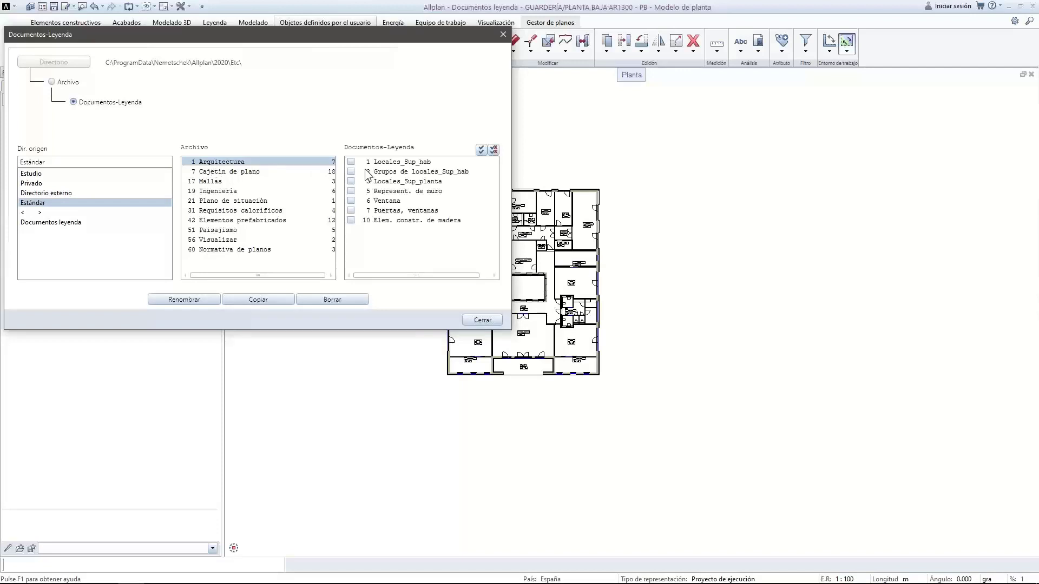
left_click(427, 183)
left_click(351, 192)
left_click(272, 300)
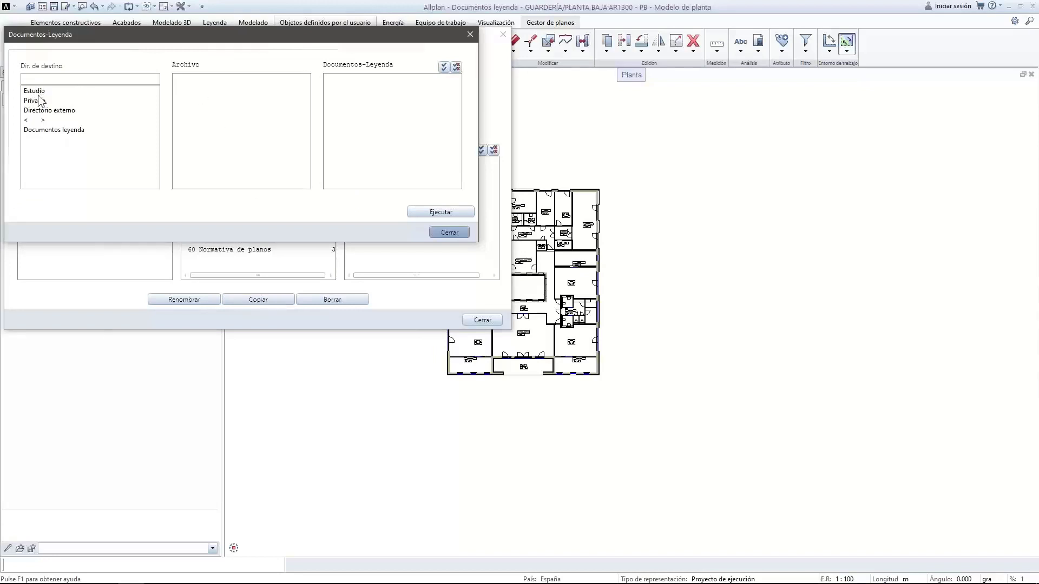
Copy the marked legends into empty file 9 of the project's Documentos leyenda
left_click(46, 132)
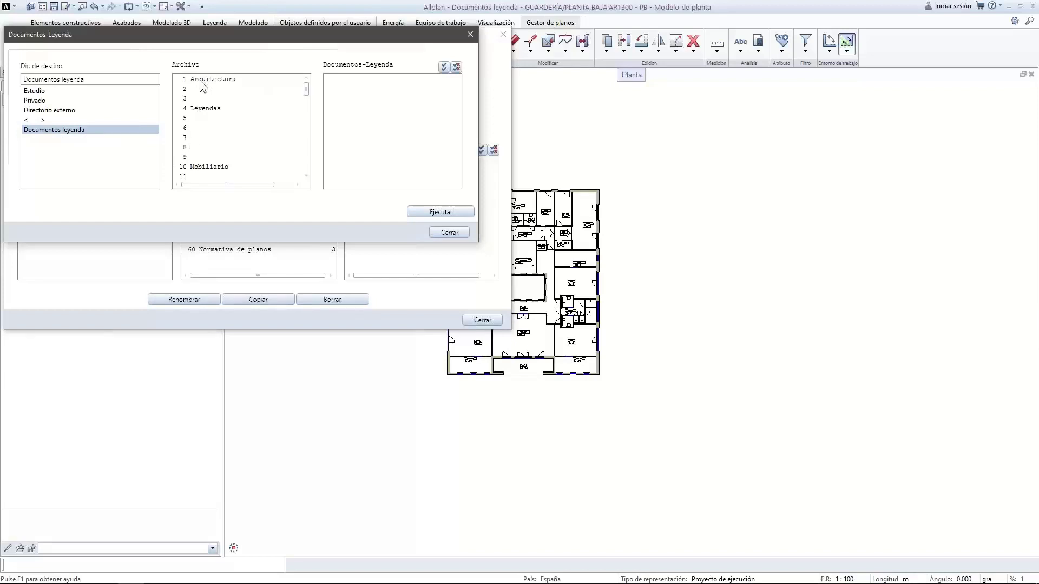
left_click(190, 137)
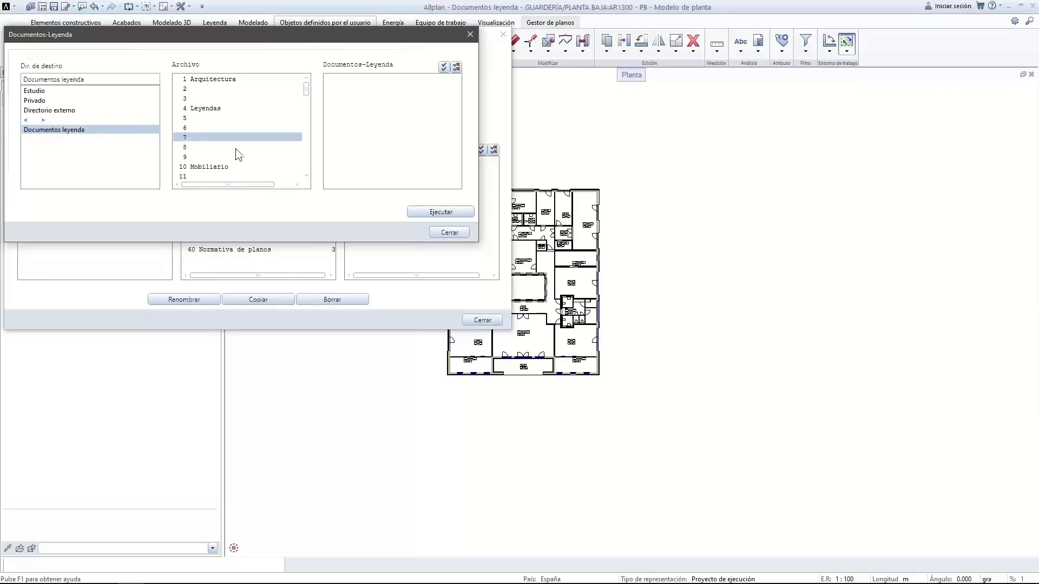
left_click(190, 157)
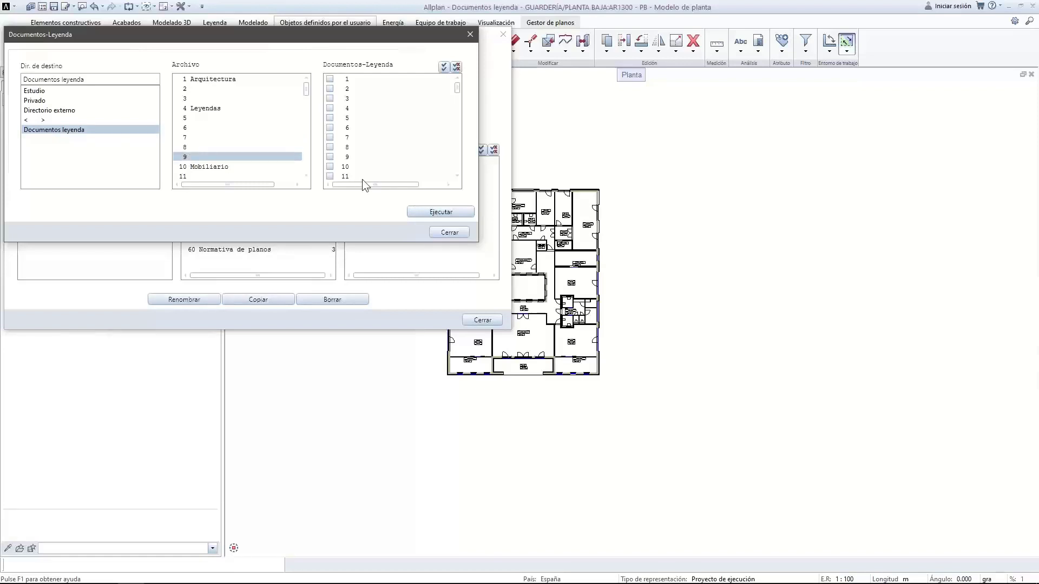
left_click(443, 212)
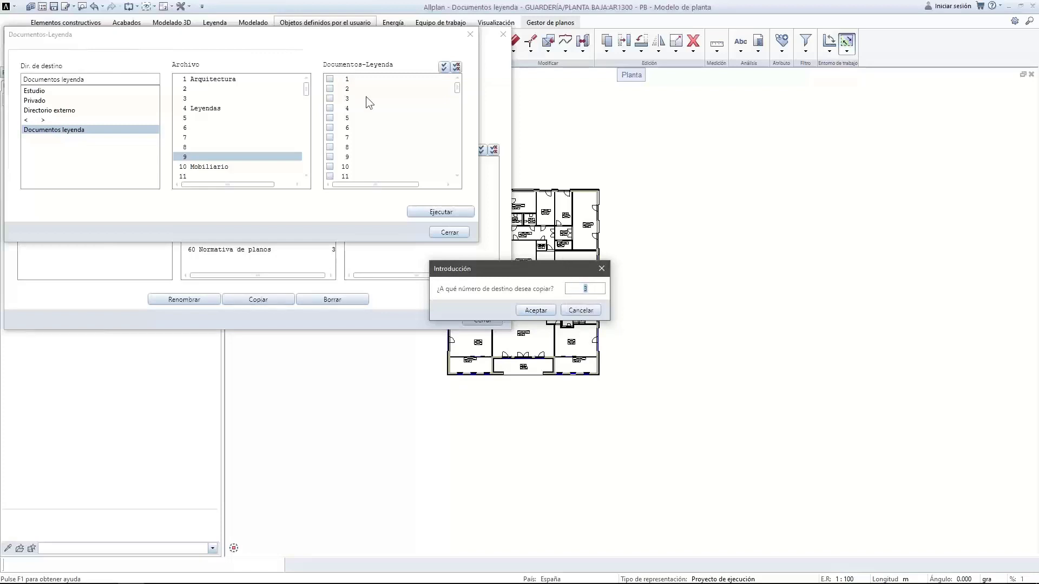
Start at entry number 1, name the new file 'Prueba copiar', and close the copy window
type("1")
left_click(535, 310)
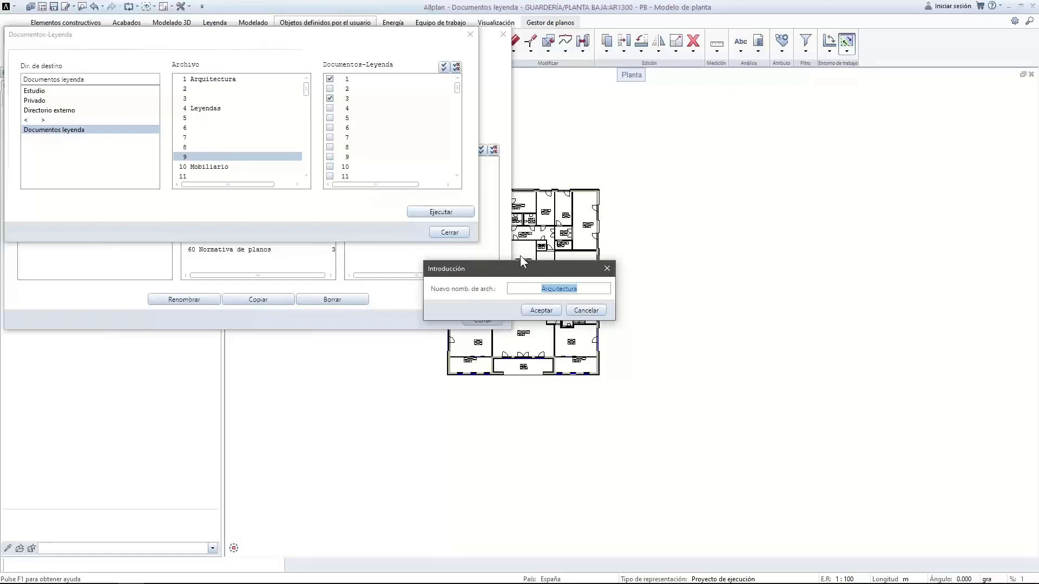
type("Prueba copiar")
key("Return")
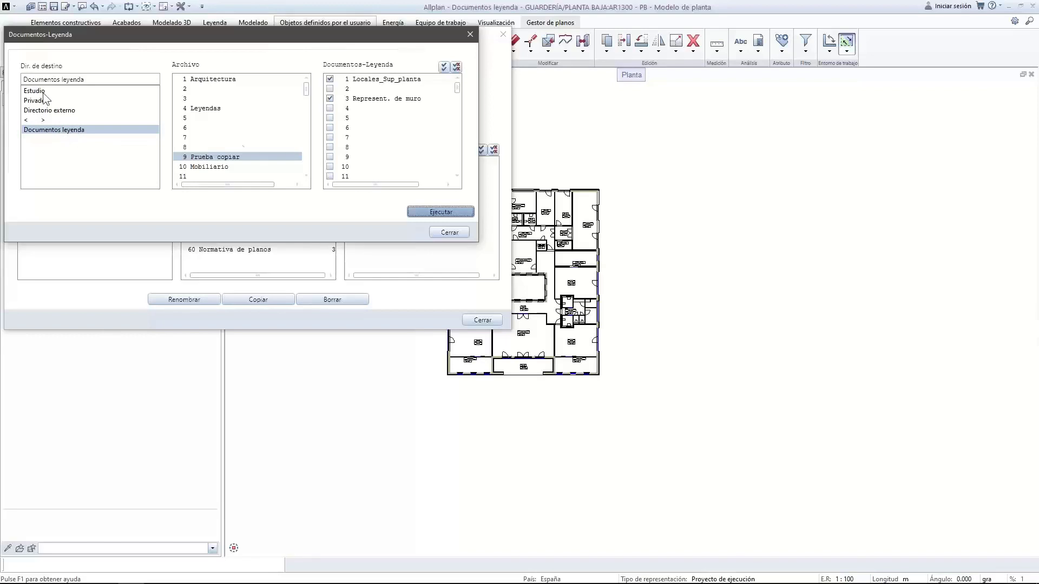
left_click(440, 231)
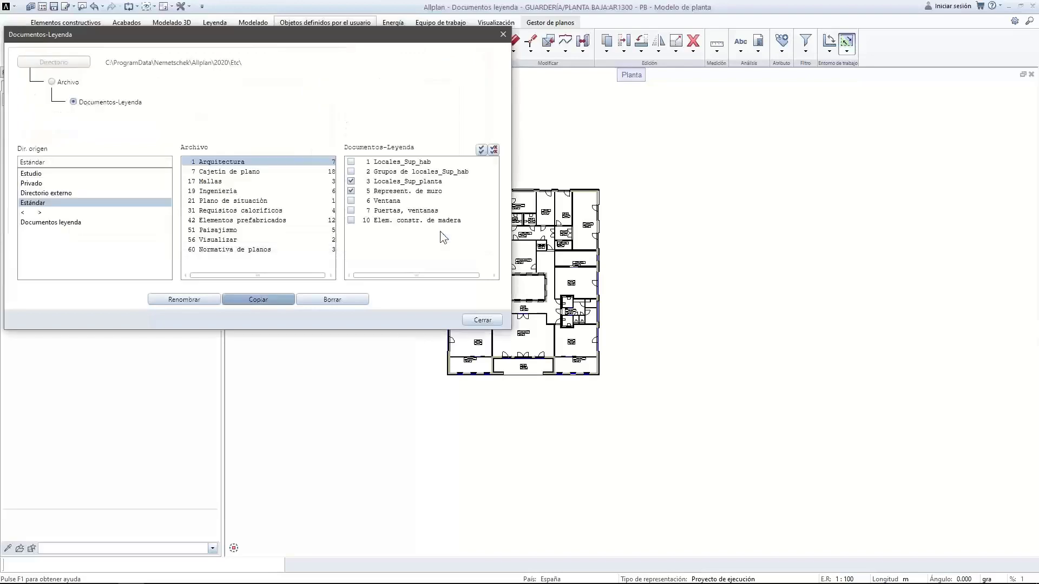
Open legend 3 Represent. de muro from project file 9 Prueba copiar for editing
left_click(482, 319)
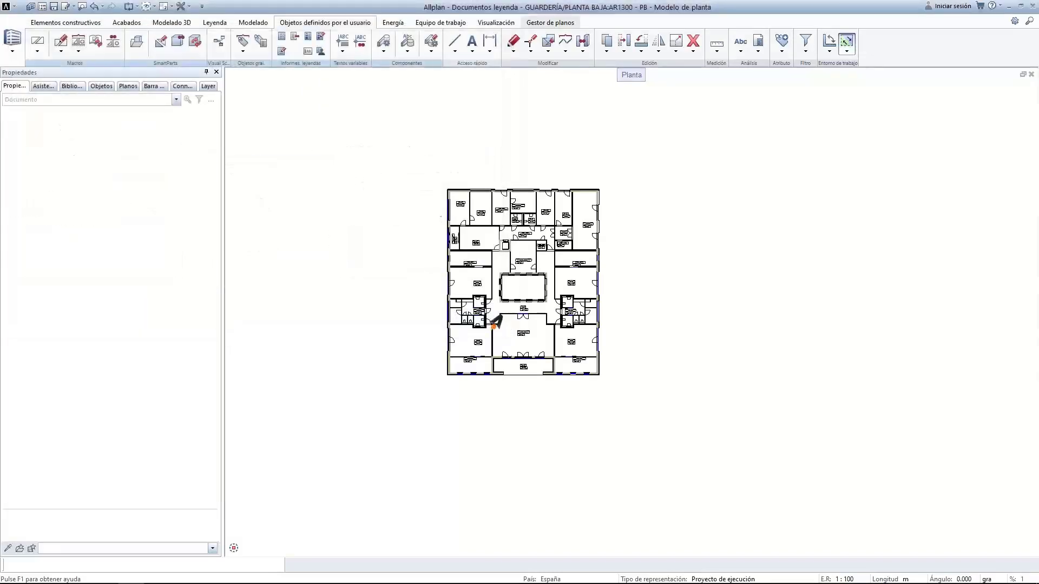
left_click(322, 40)
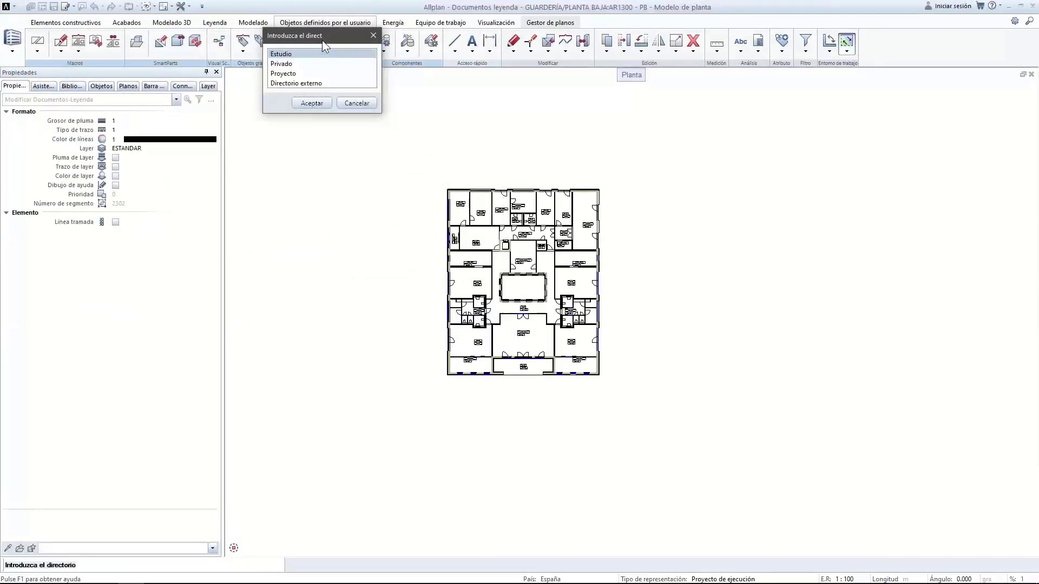
double_click(286, 74)
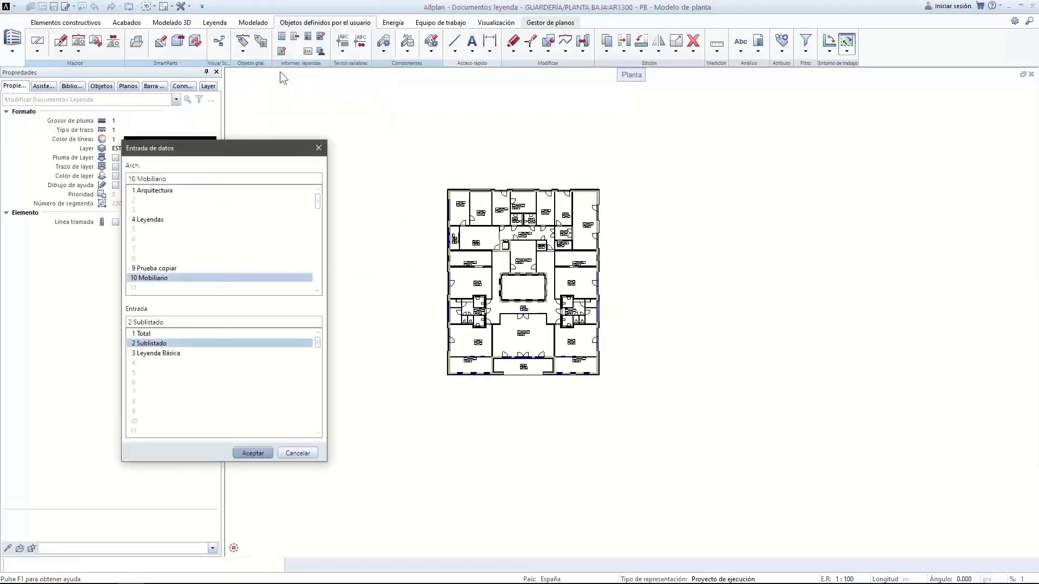
left_click(166, 268)
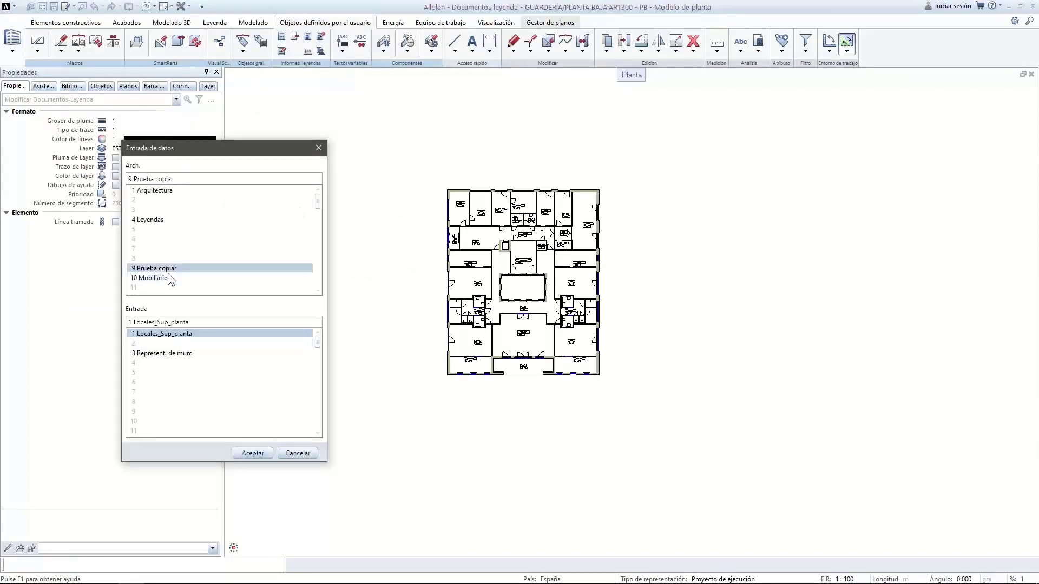
left_click(170, 353)
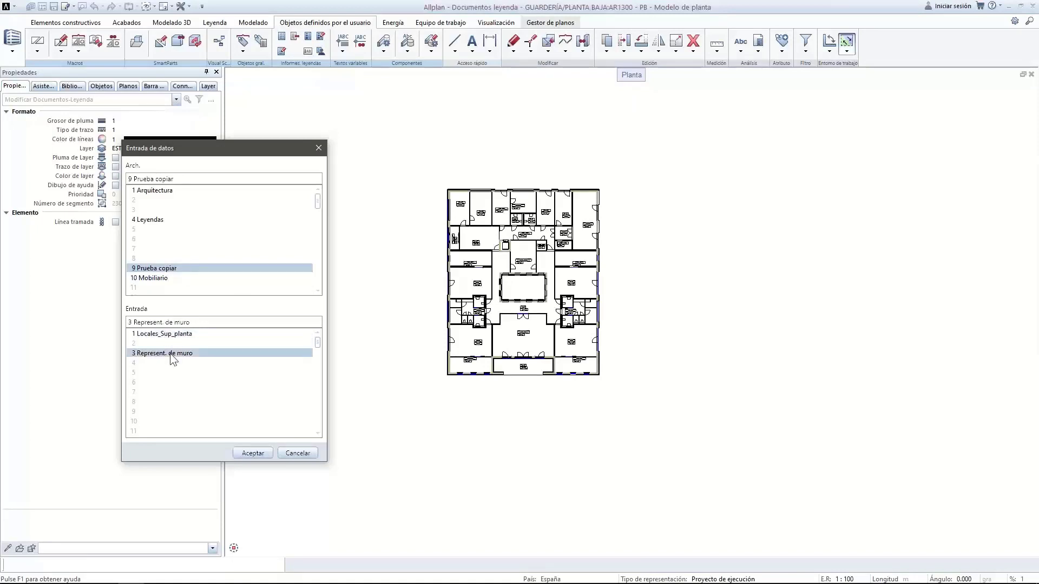
left_click(253, 452)
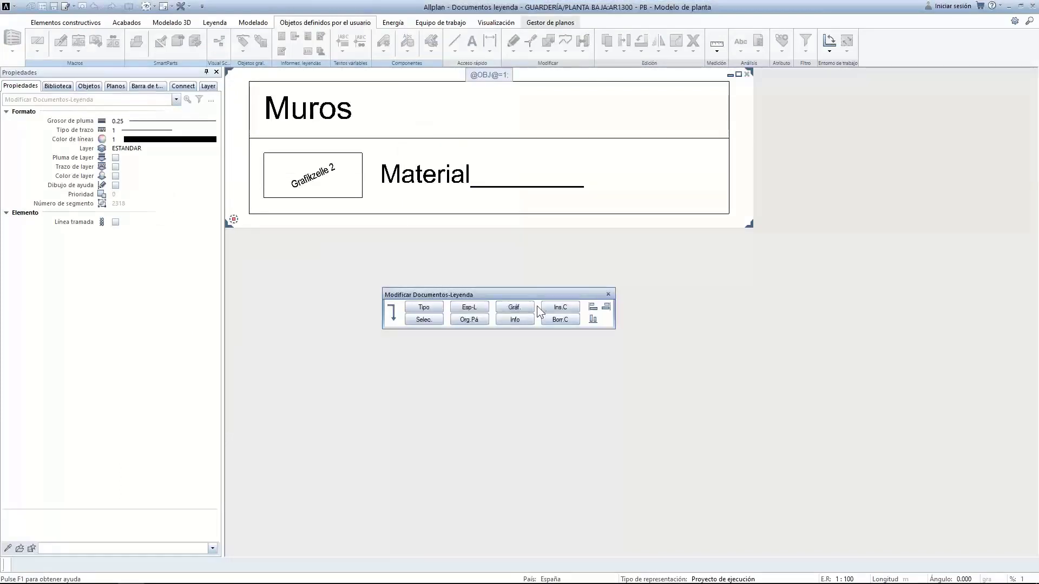
Check the list type unchanged, then view the Objeto=Muro criterion in the element filter
left_click(430, 308)
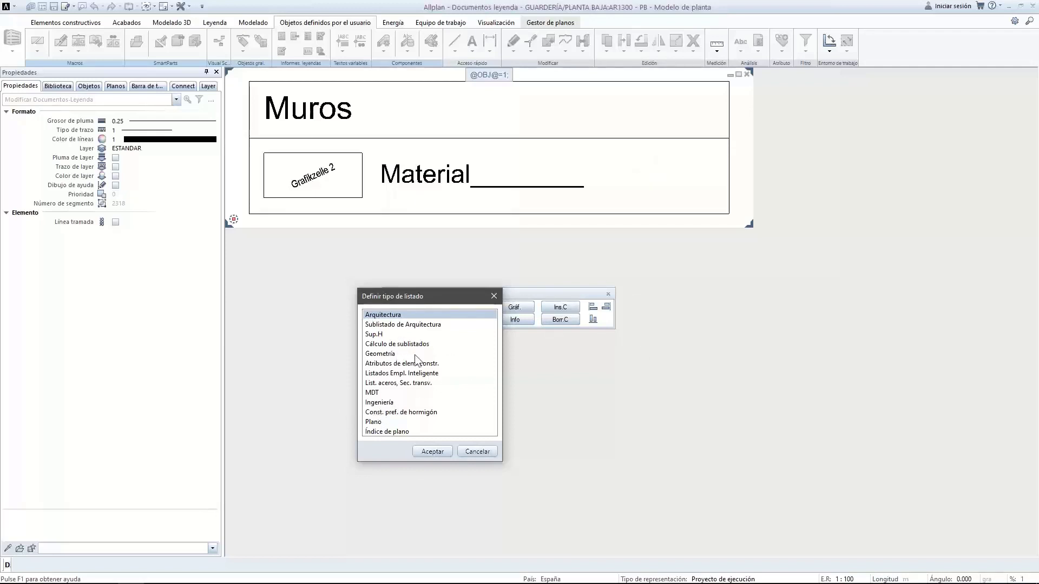
left_click(474, 451)
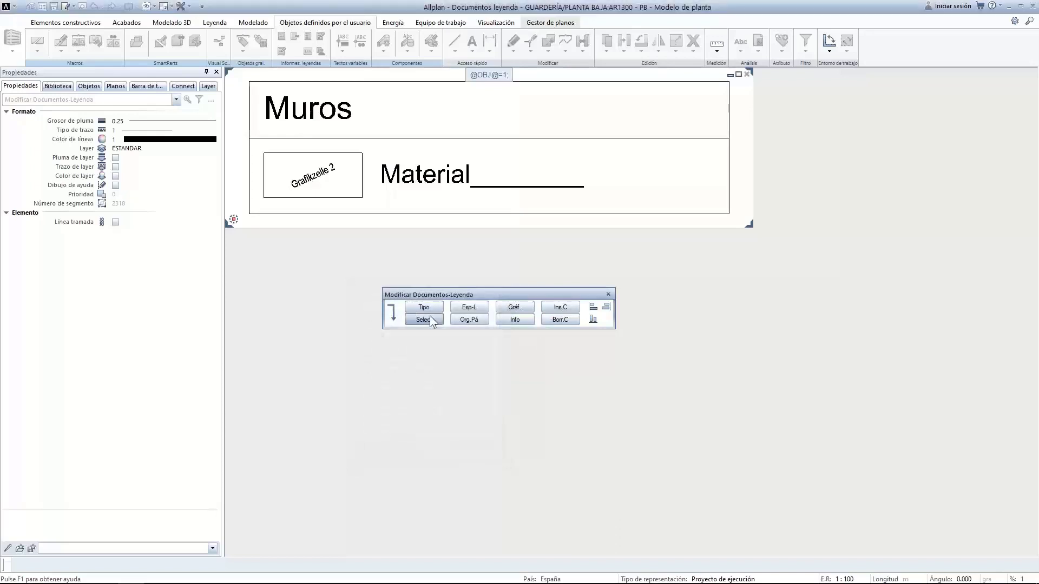
left_click(427, 319)
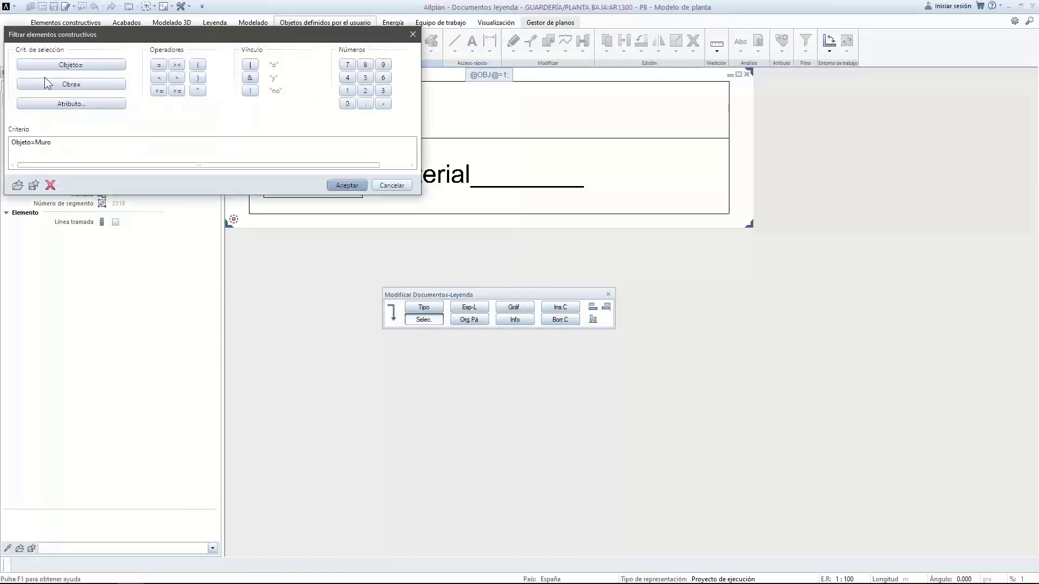
left_click_drag(137, 34, 703, 98)
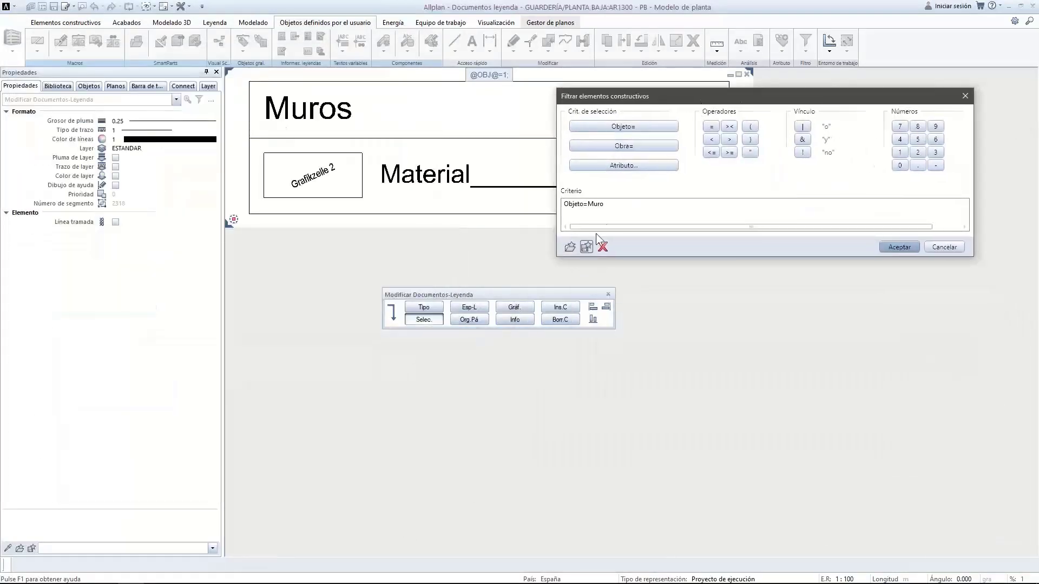
double_click(615, 204)
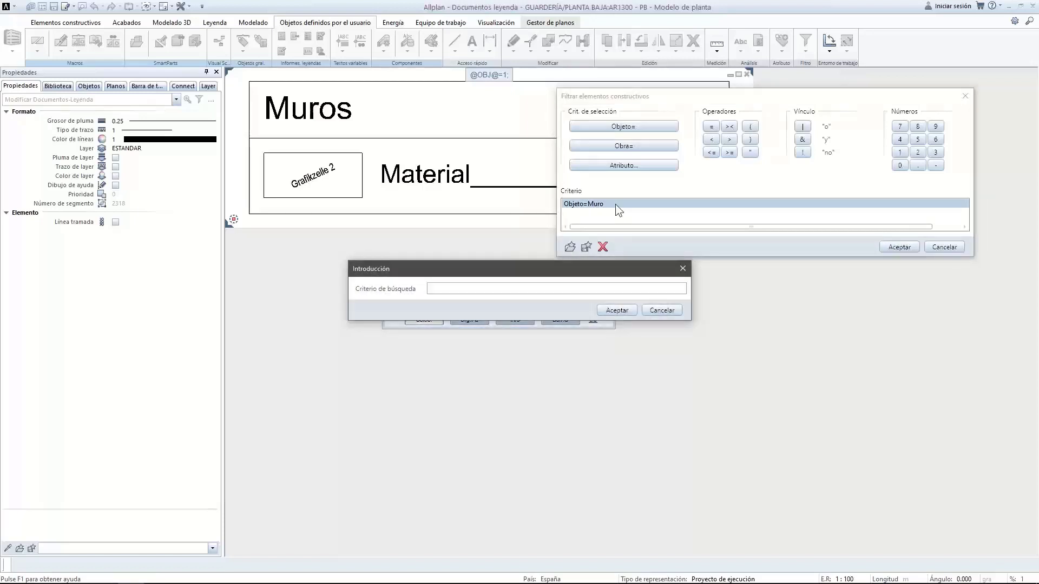
left_click(661, 310)
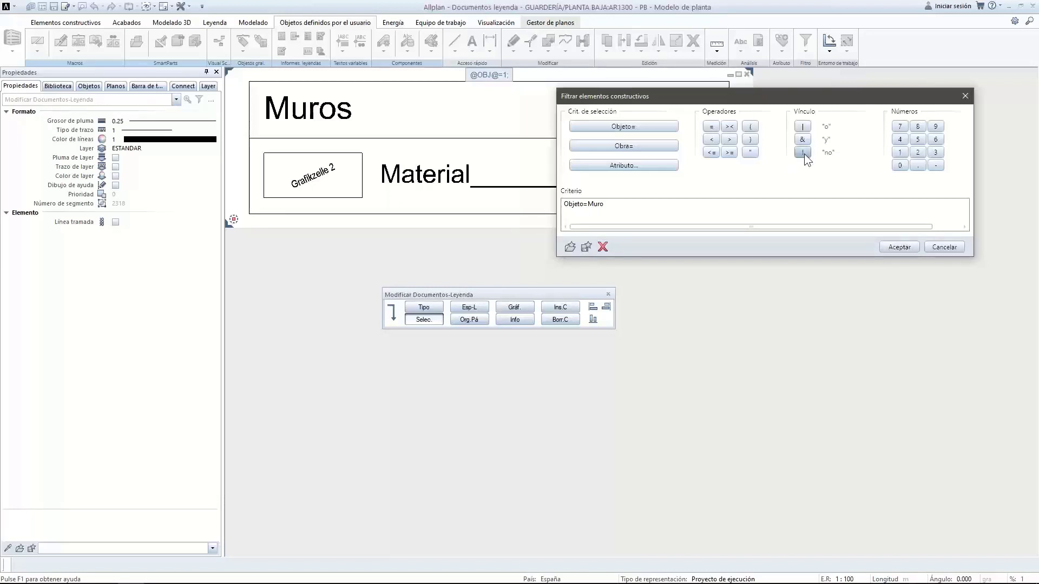
Extend the filter criterion with a ! link and the Arquitectura - General attribute Material
left_click(803, 153)
left_click(607, 167)
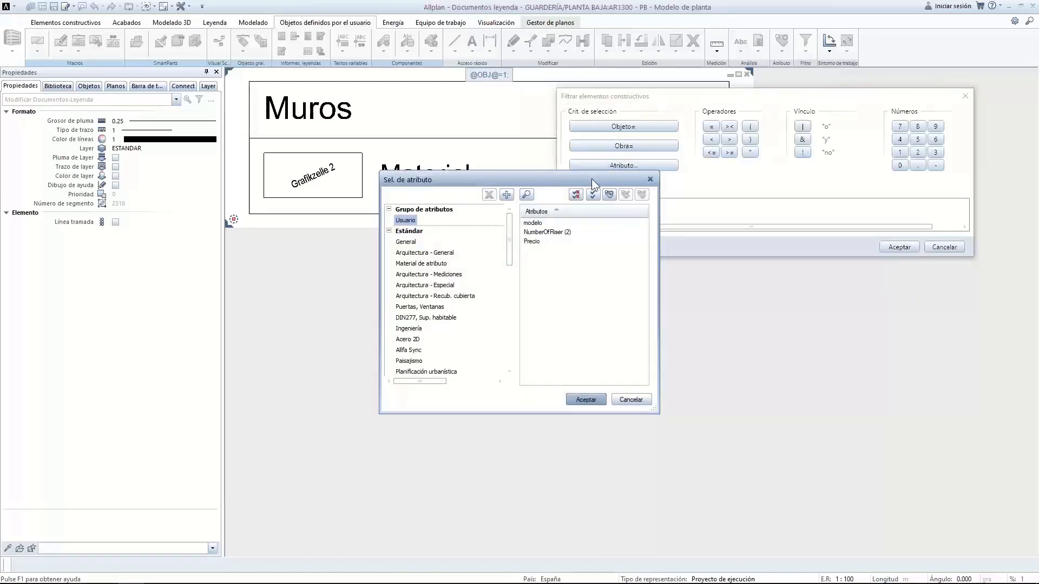
left_click_drag(591, 179, 631, 204)
left_click(672, 424)
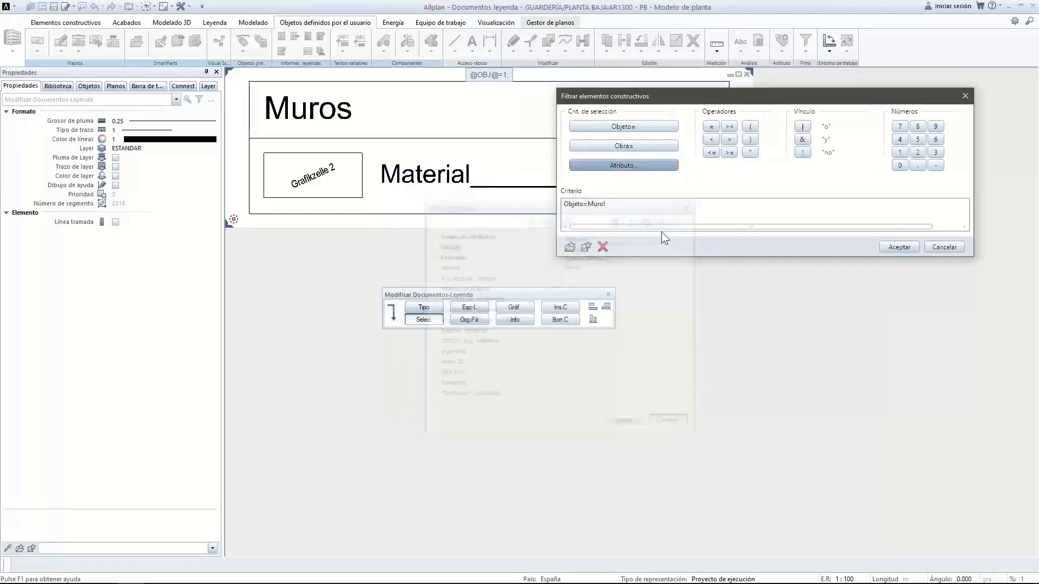
left_click(611, 131)
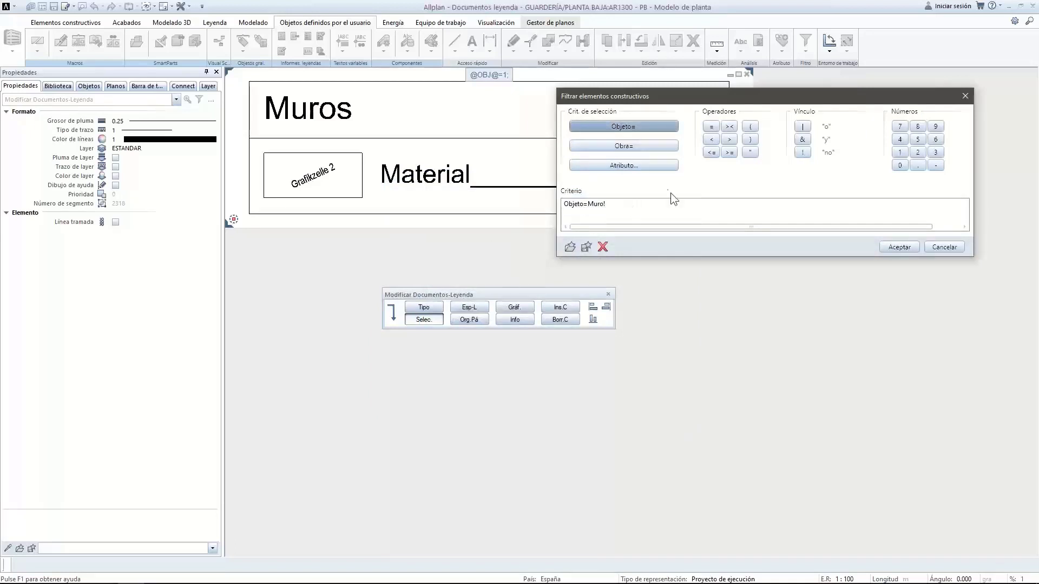
left_click(648, 166)
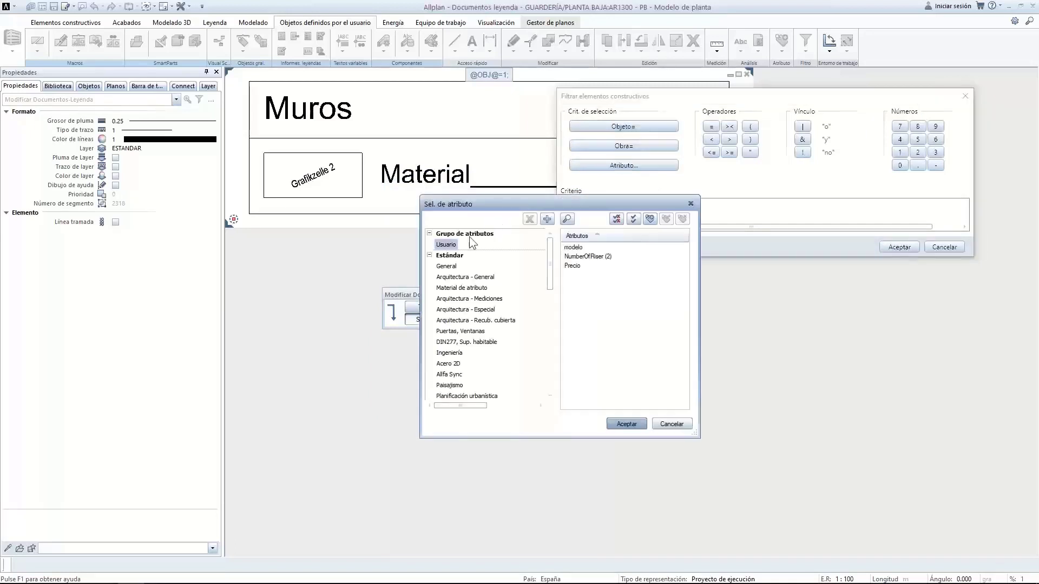
left_click(447, 278)
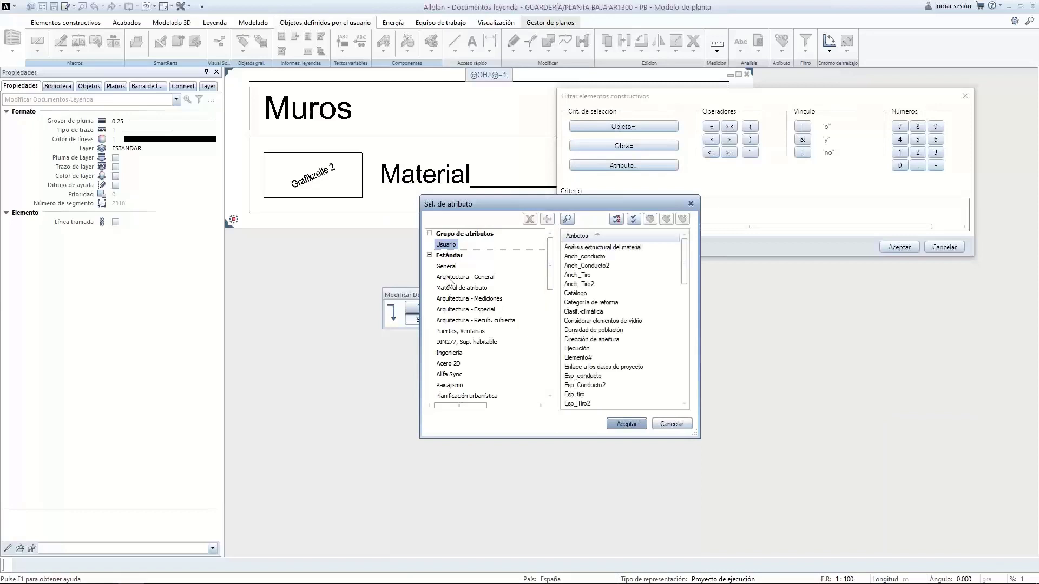
left_click_drag(681, 271, 687, 322)
left_click(577, 294)
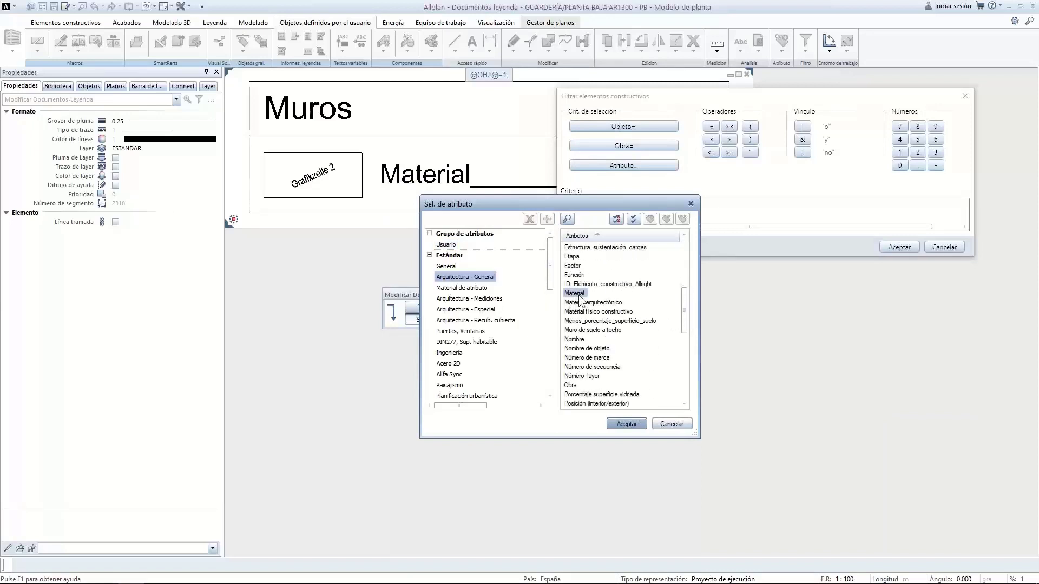
left_click(626, 424)
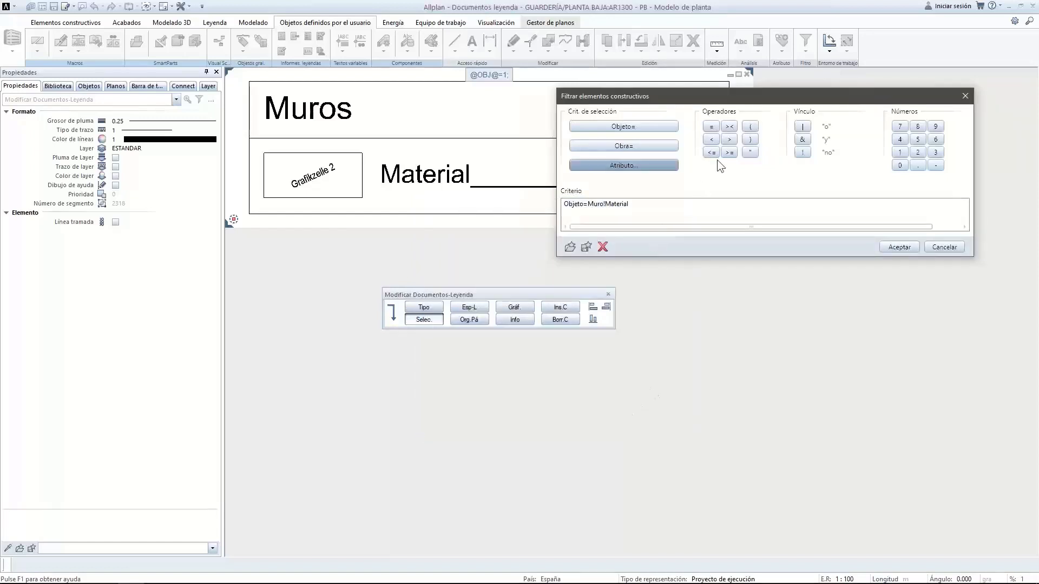
Append an = comparison, cancel the value entry, and clear the whole criterion
left_click(712, 127)
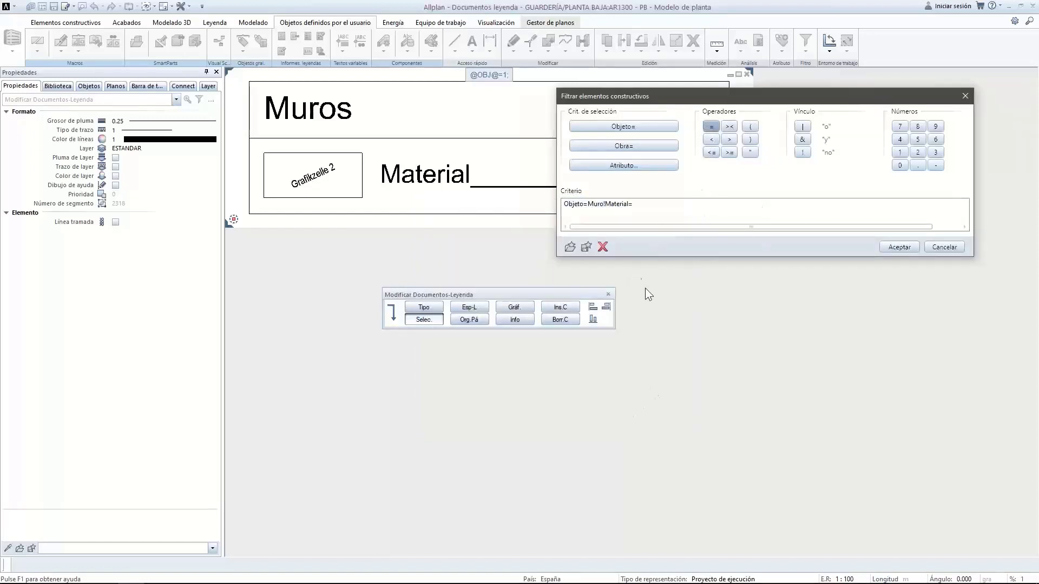
double_click(657, 205)
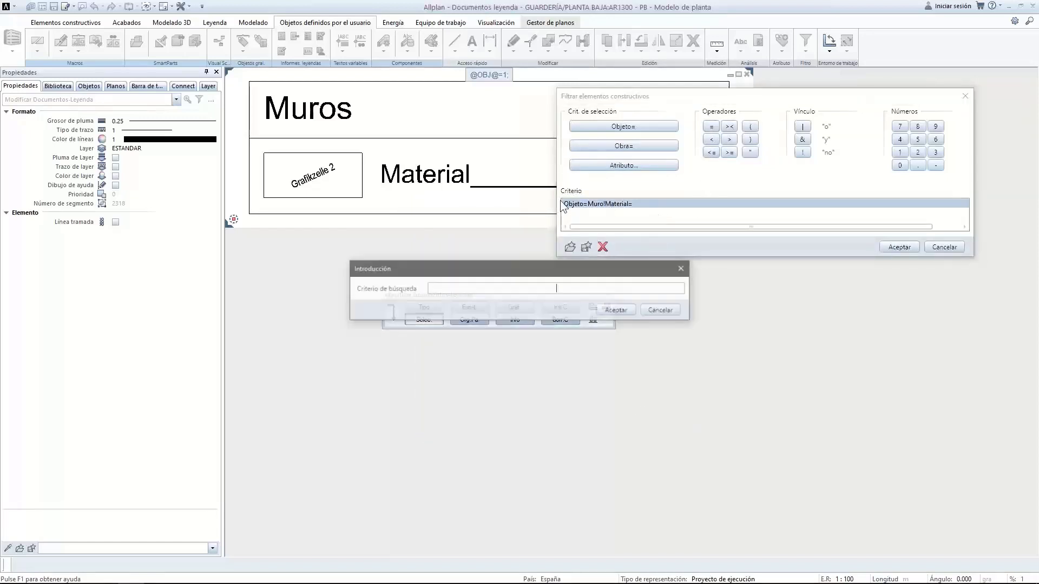
left_click(662, 307)
left_click(602, 247)
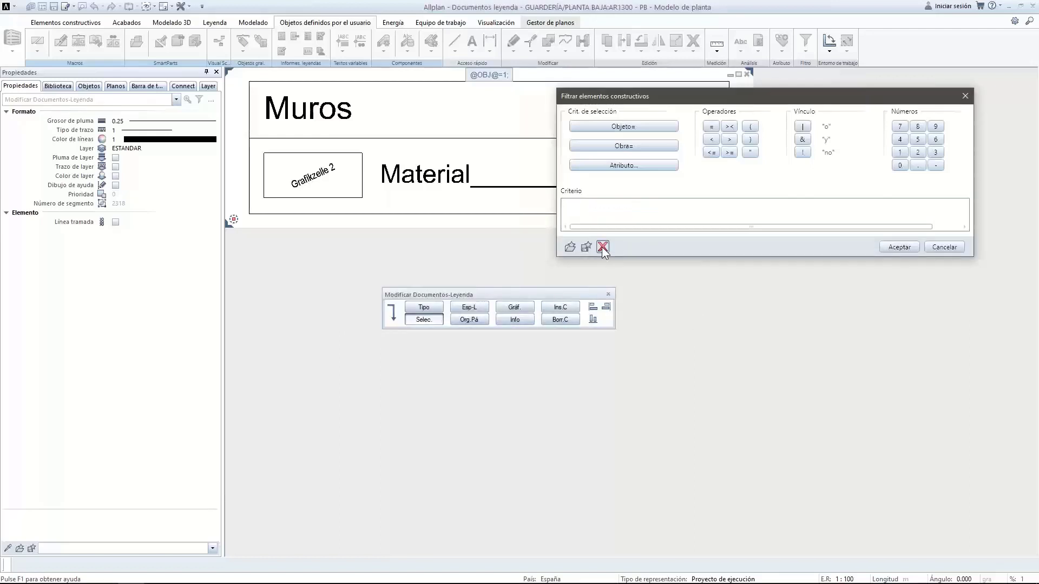
Add the condition Objeto=Muro to the element filter criterion
left_click(593, 128)
left_click_drag(102, 38, 663, 181)
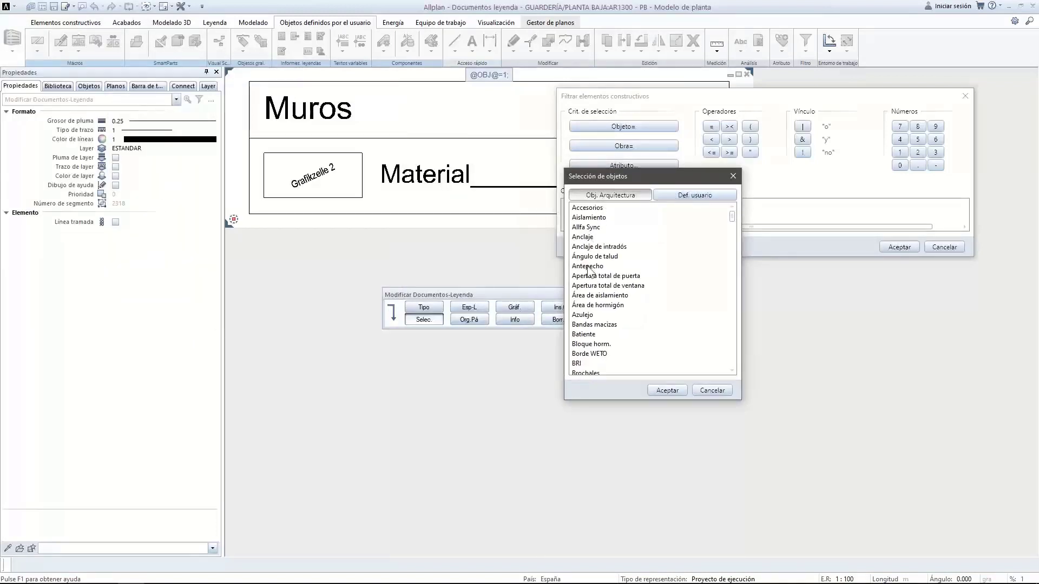
left_click_drag(732, 216, 729, 271)
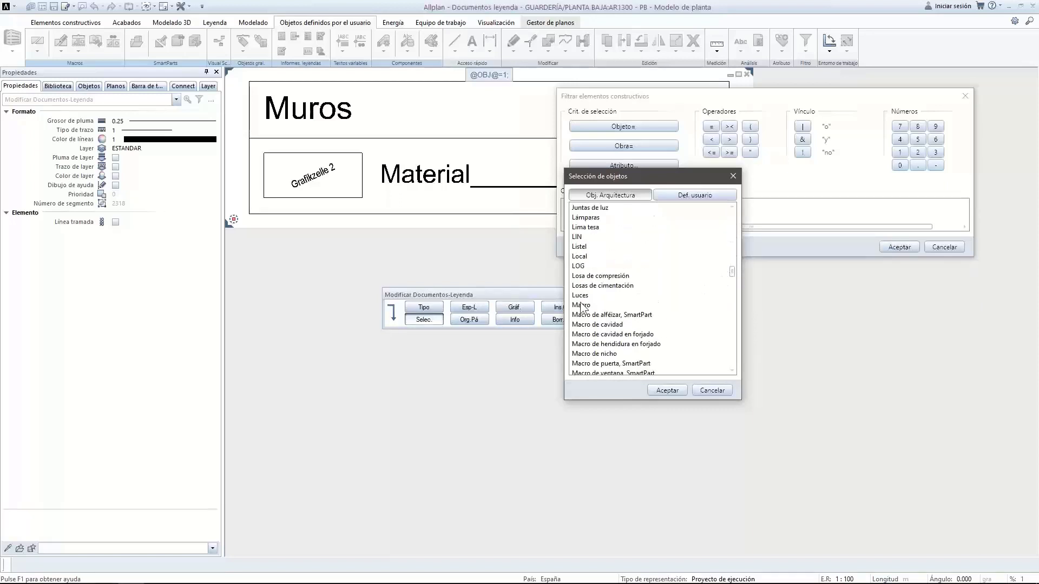
scroll(586, 327, "down", 3)
scroll(586, 327, "down", 4)
scroll(587, 327, "up", 8)
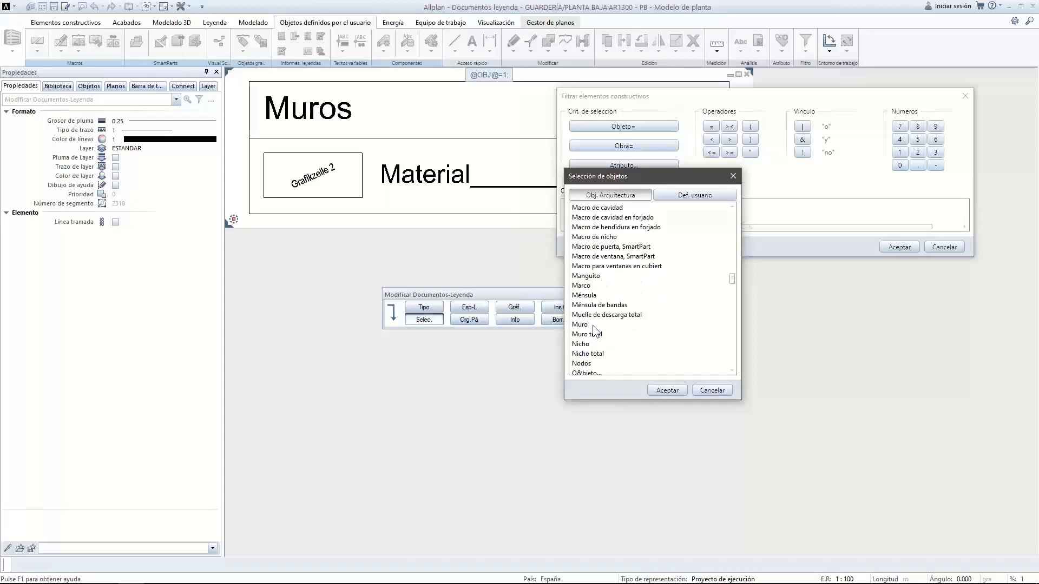
left_click(582, 324)
left_click(654, 389)
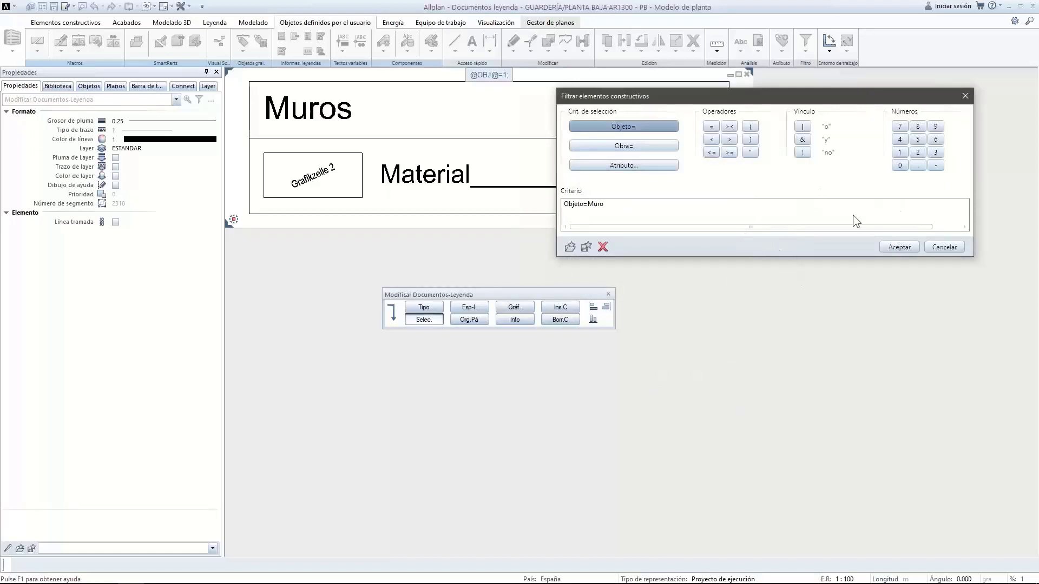
Join Objeto=Forjado with &, giving Objeto=Muro&Objeto=Forjado, and accept the filter
left_click(803, 139)
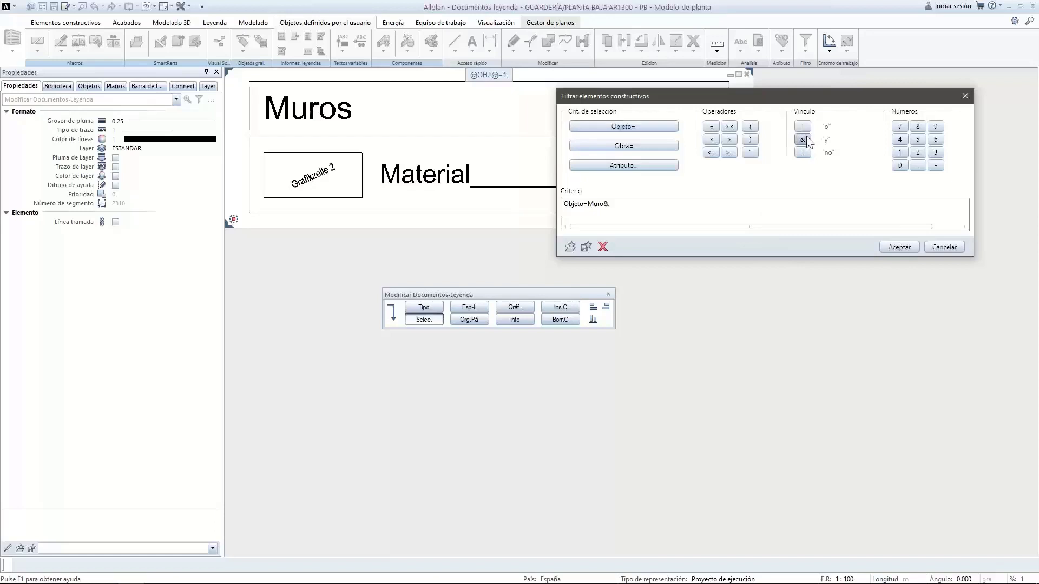
left_click(660, 128)
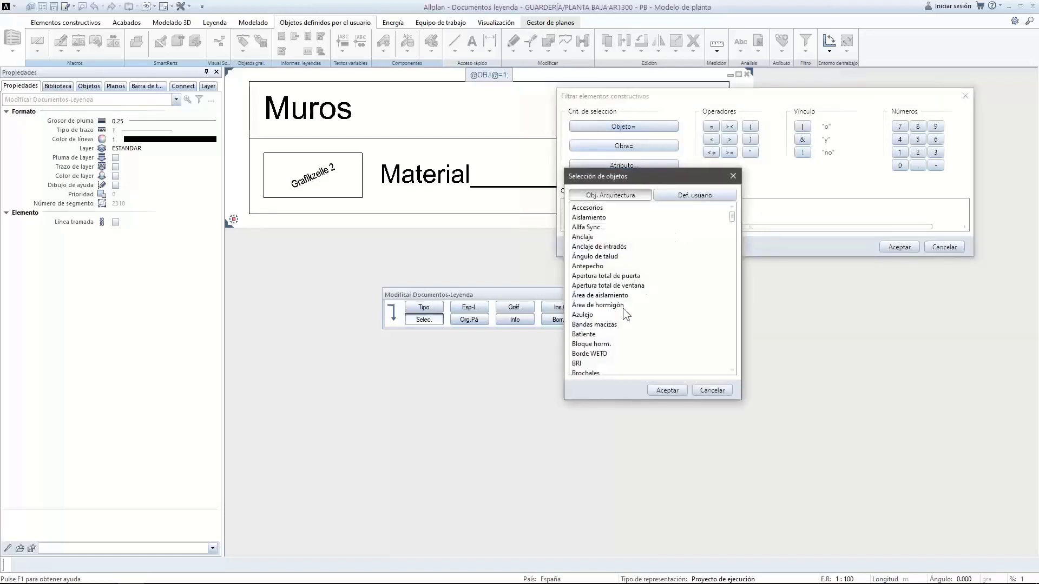
left_click_drag(732, 220, 731, 256)
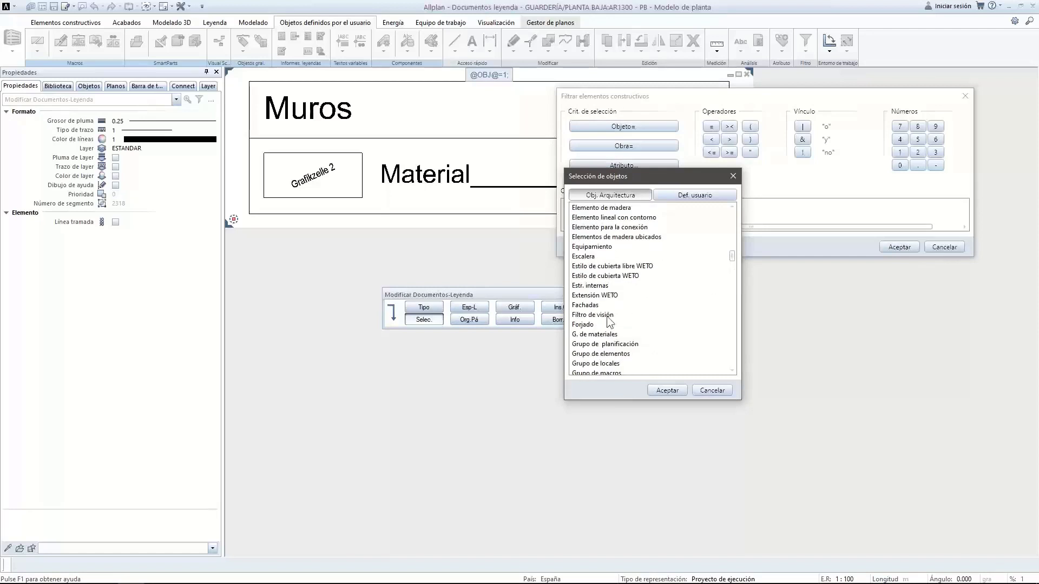
left_click(582, 325)
left_click(670, 389)
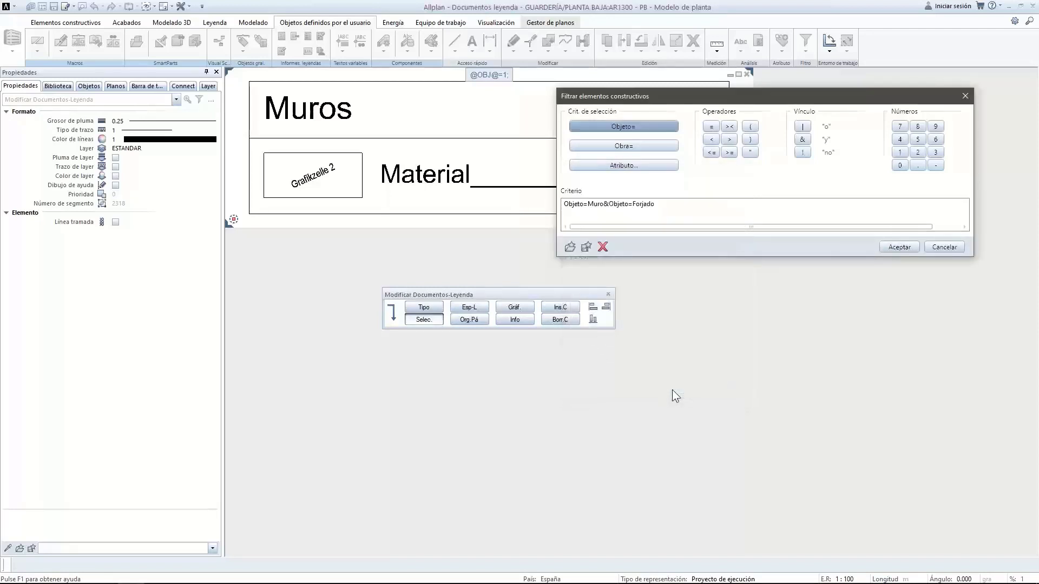
left_click(899, 248)
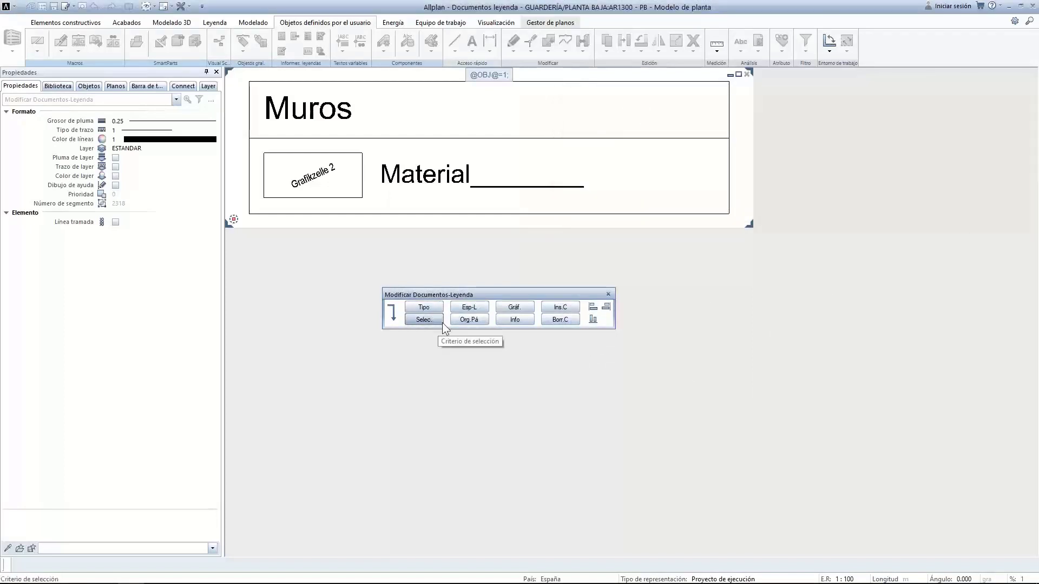
Confirm a legend line spacing of 1, then select the Grafikzelle 2 cell's graphic settings
left_click(476, 306)
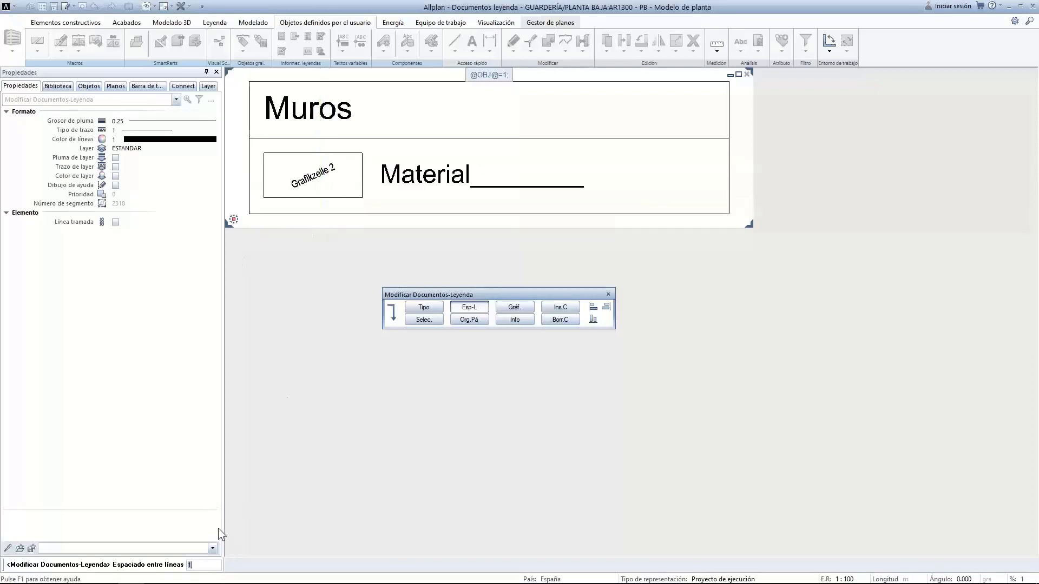
key("Return")
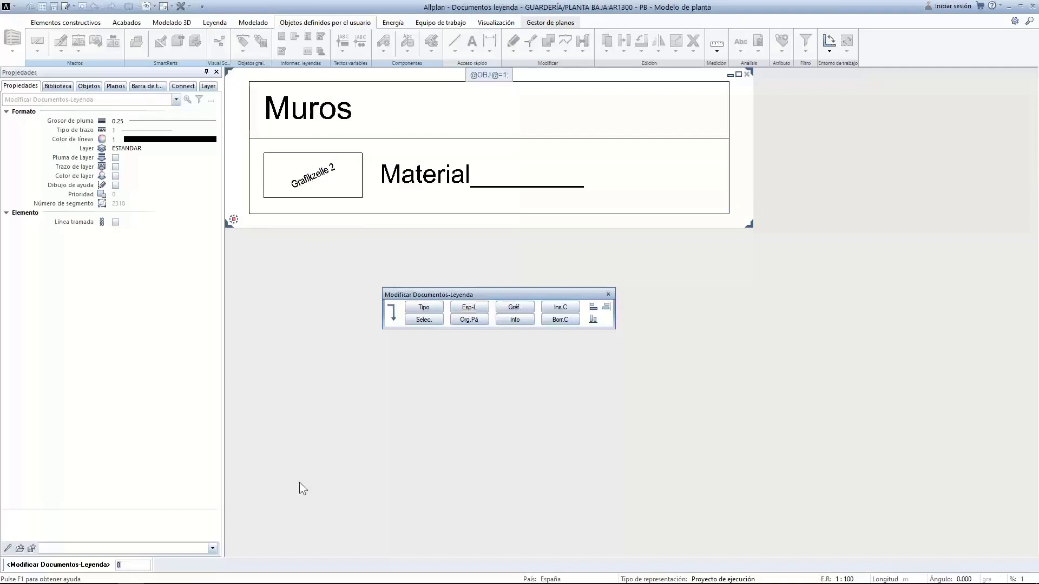
left_click(469, 307)
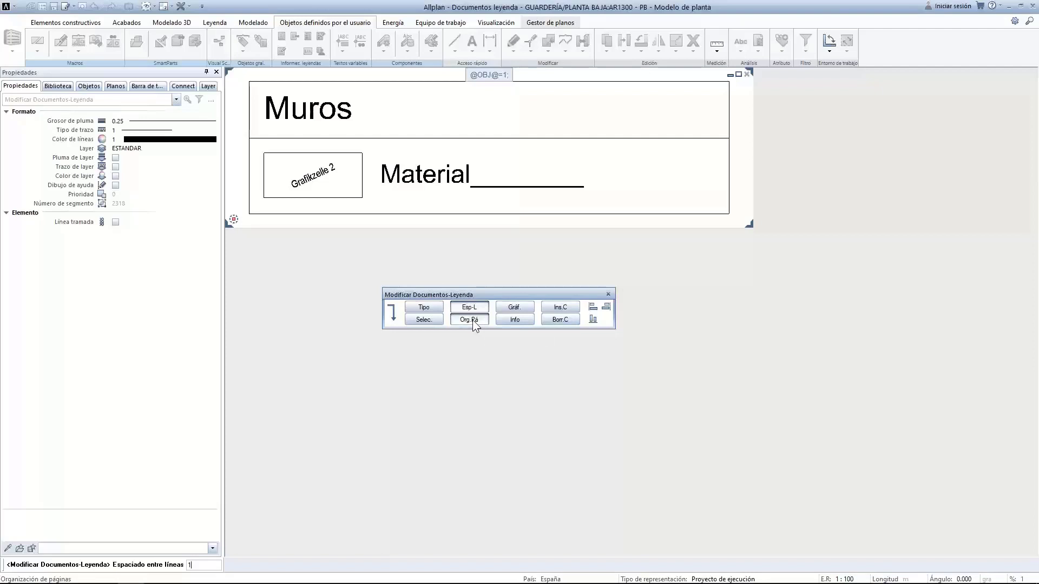
key("Return")
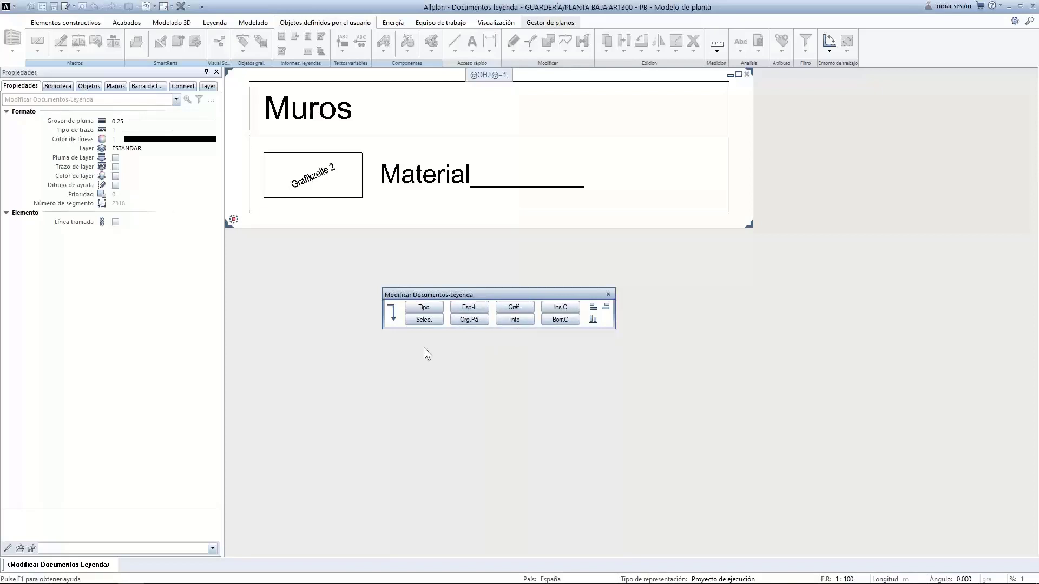
left_click(528, 313)
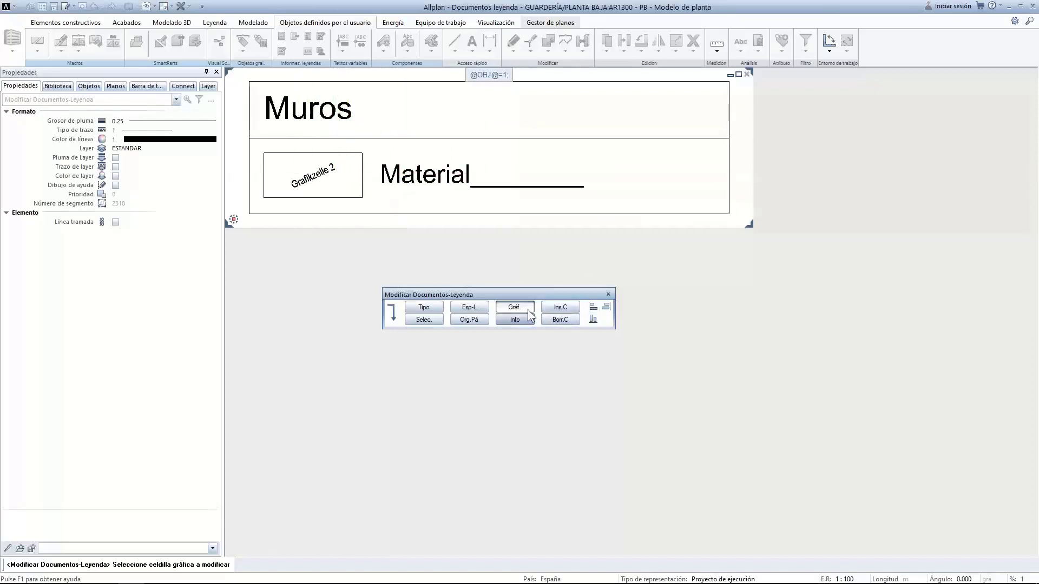
left_click(295, 165)
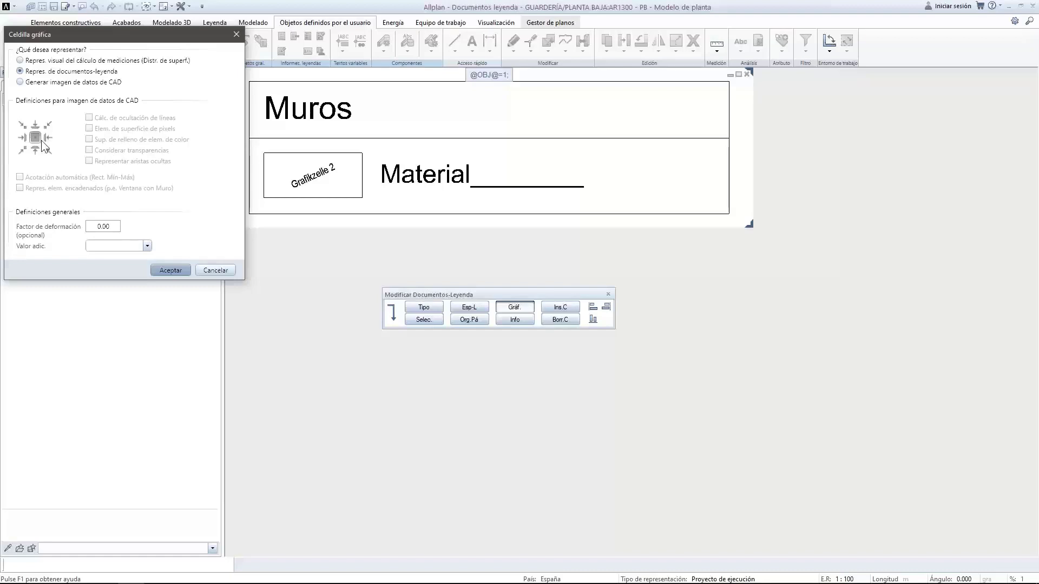
Insert a CAD-image graphic cell, anchored bottom-left, spanning the legend's right end
left_click(215, 271)
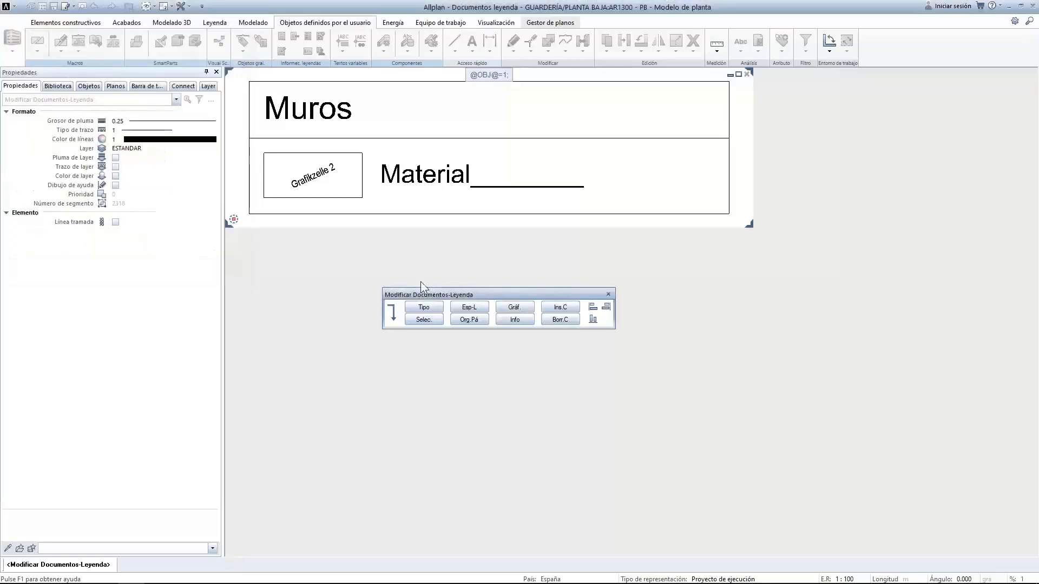
left_click(558, 307)
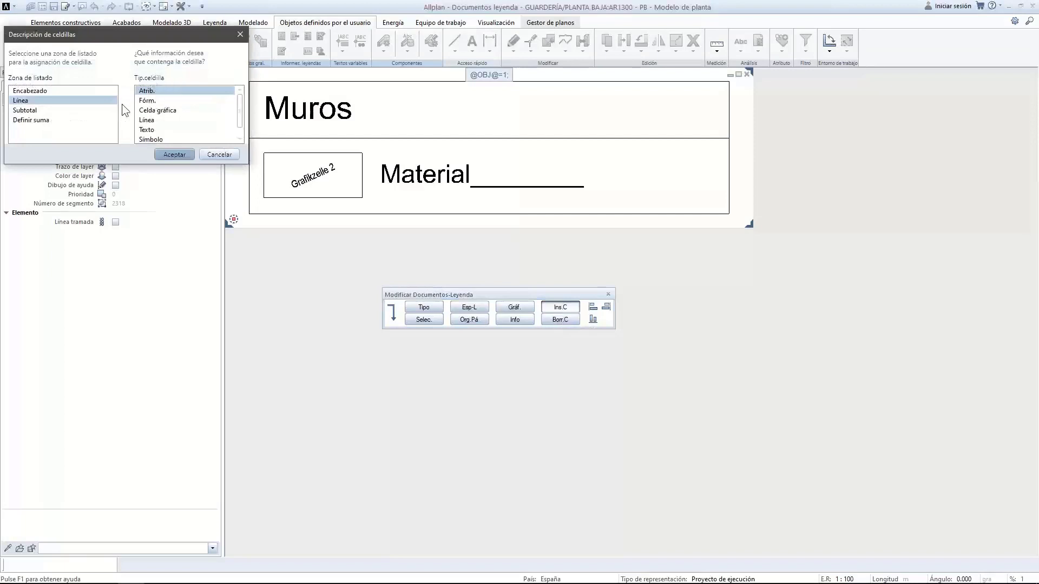
left_click(161, 111)
left_click(176, 153)
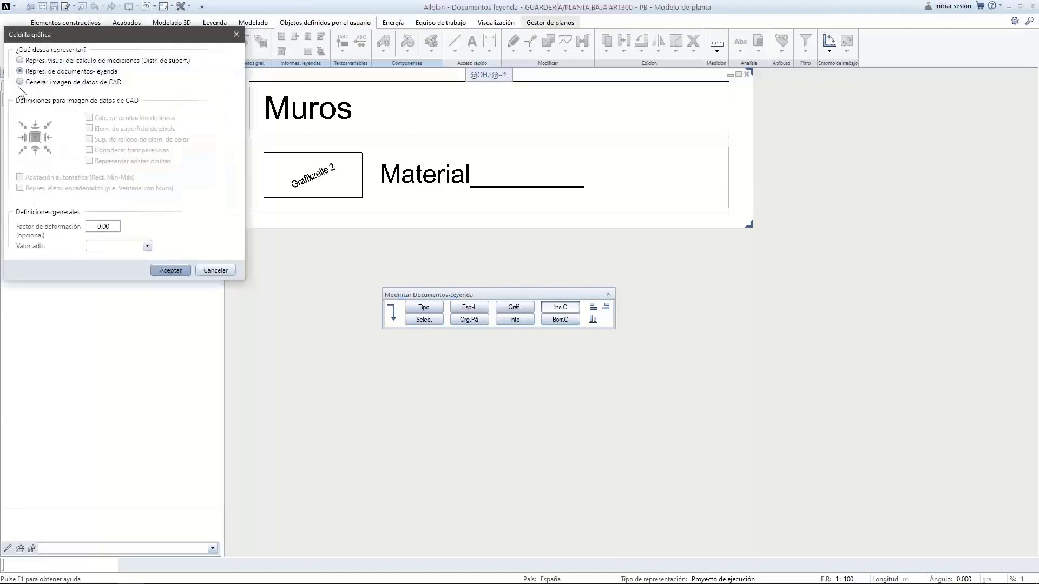
left_click(21, 82)
left_click(22, 150)
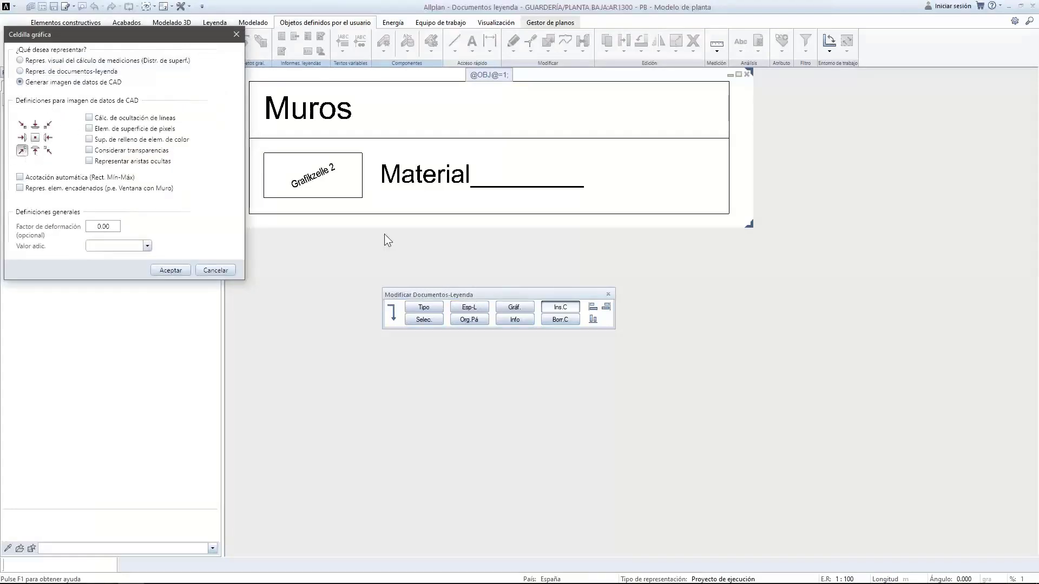
left_click(171, 270)
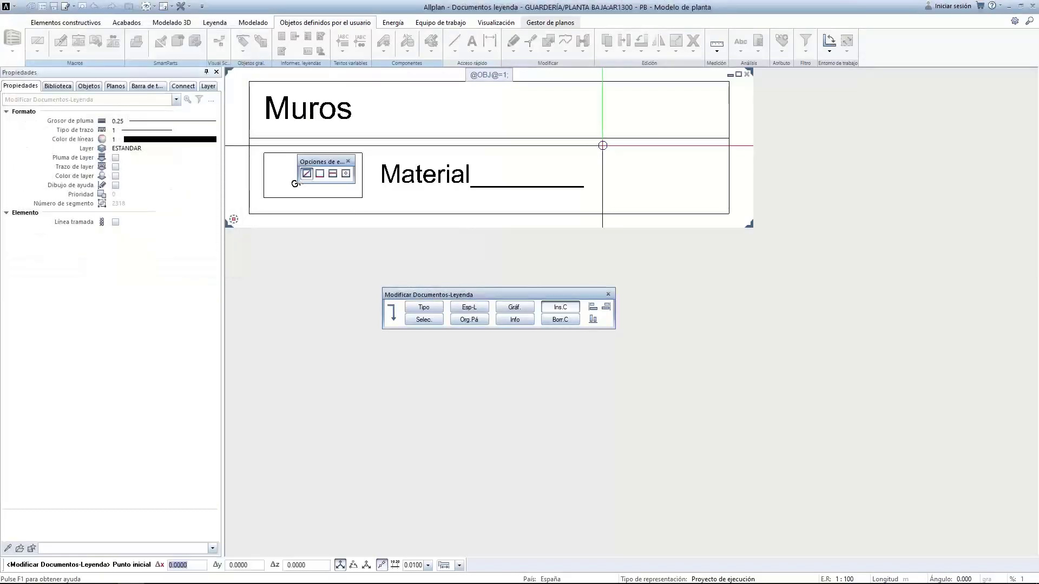
left_click(607, 147)
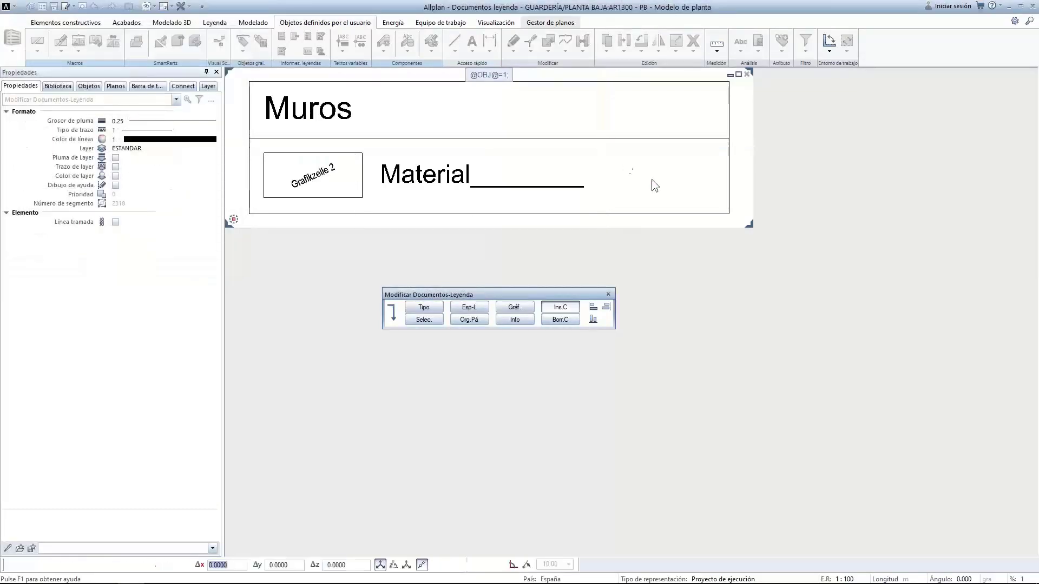
left_click(715, 206)
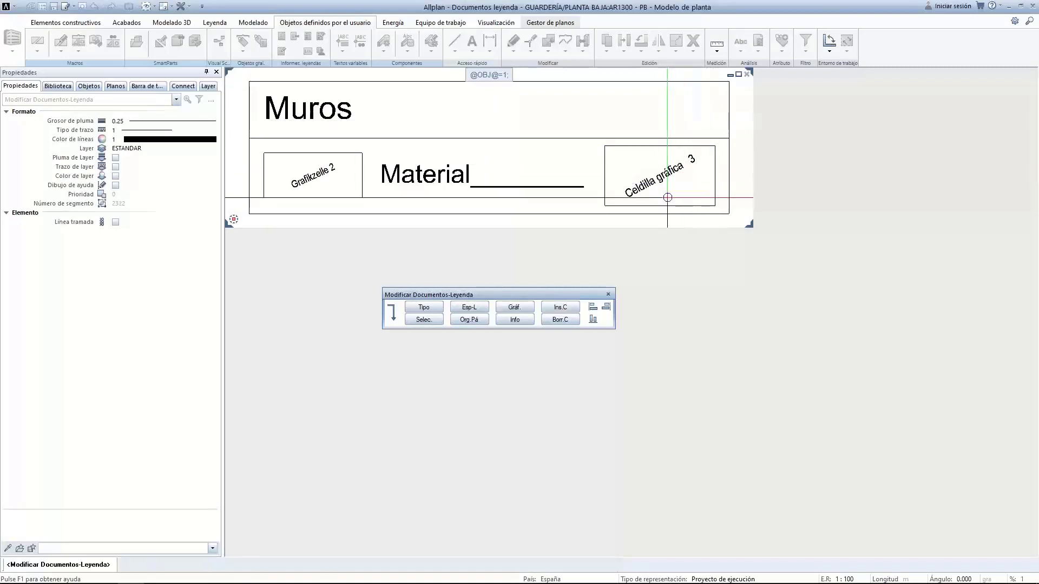
left_click(558, 320)
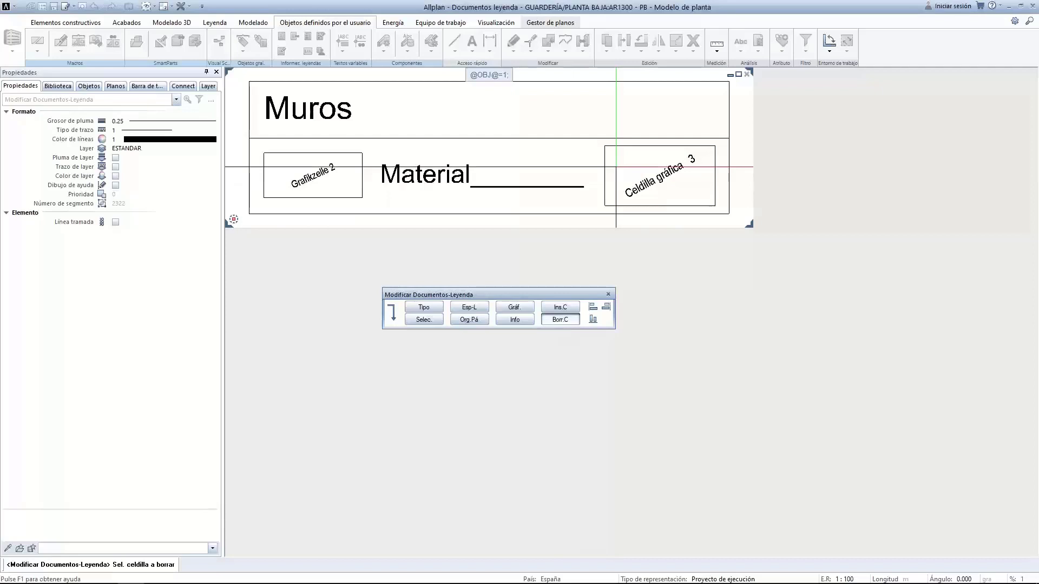
Append 'con gráfico' to the Muros title and set its text colour to blue
left_click(393, 312)
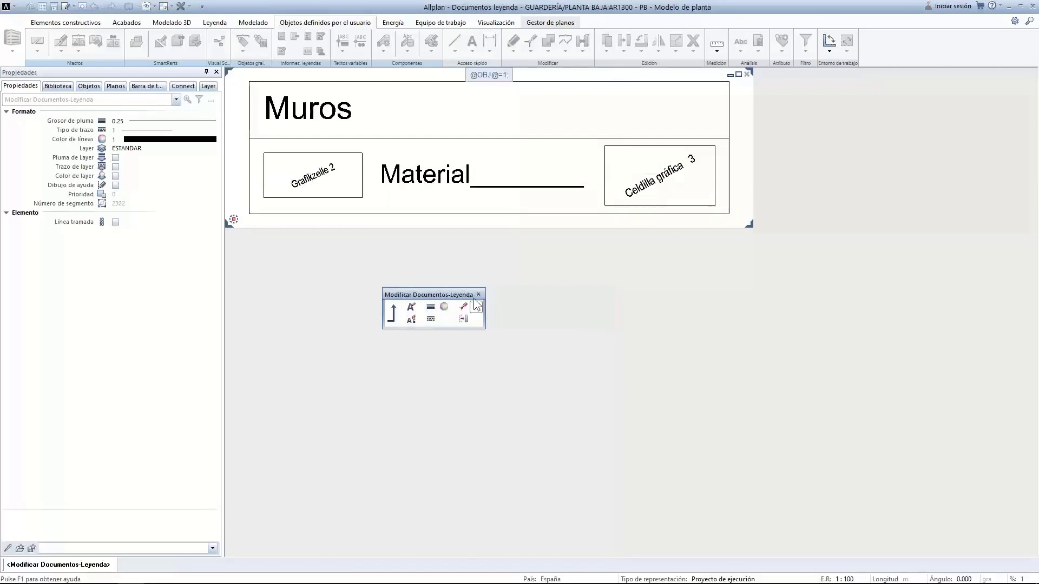
left_click(411, 307)
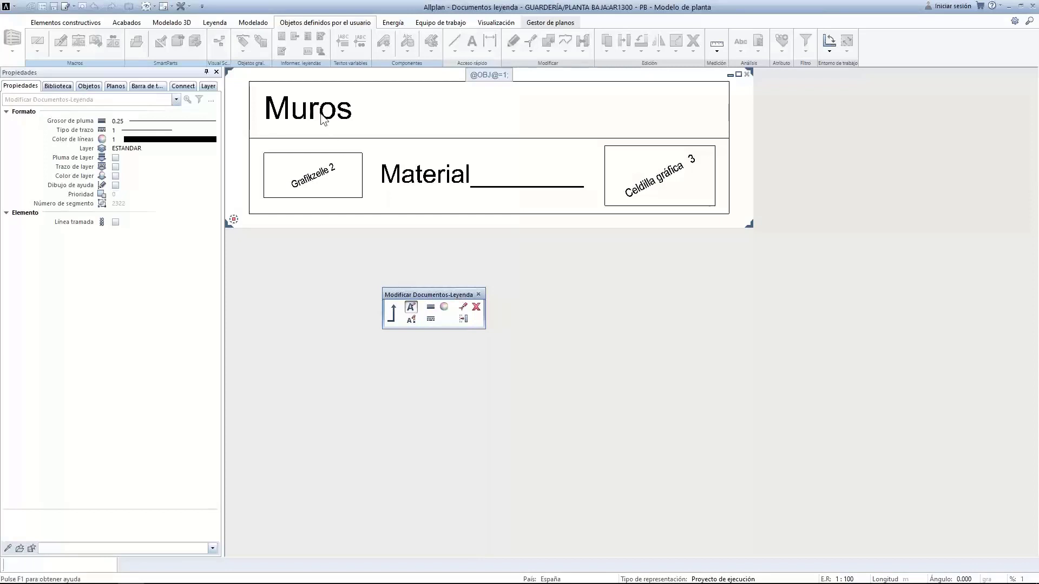
left_click(308, 111)
left_click(218, 106)
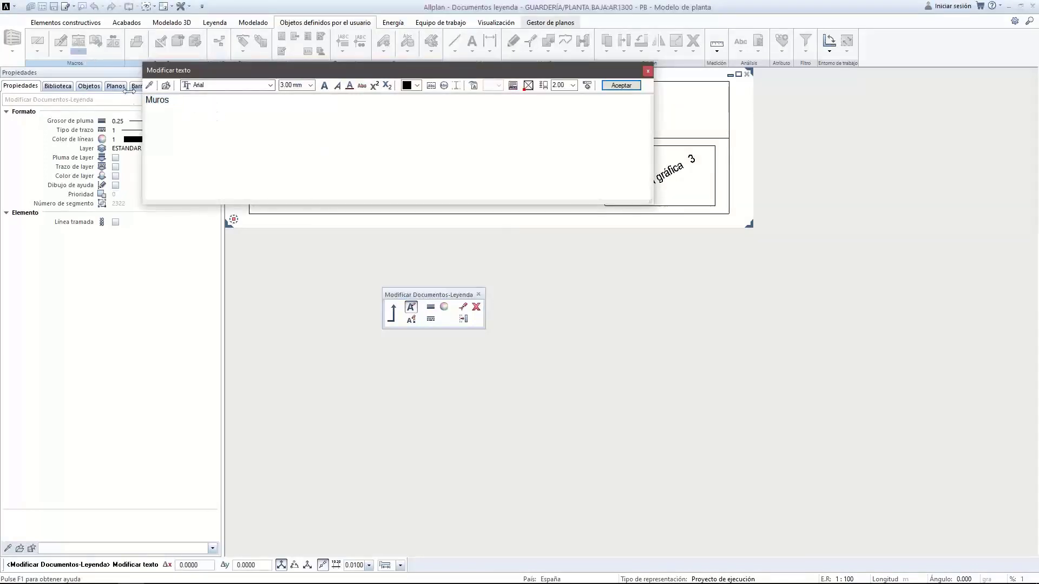
type("con gráfico")
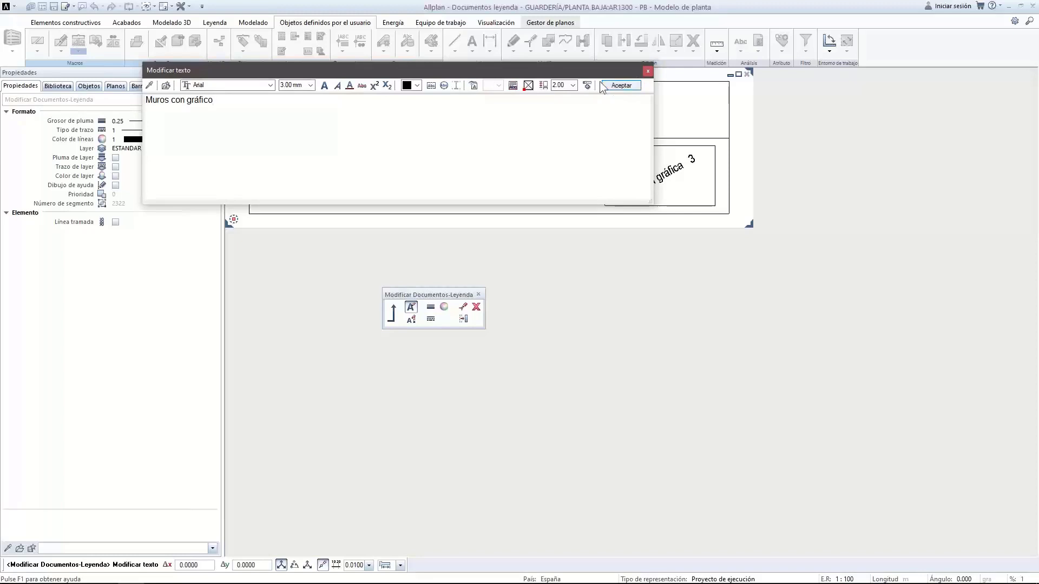
left_click(417, 86)
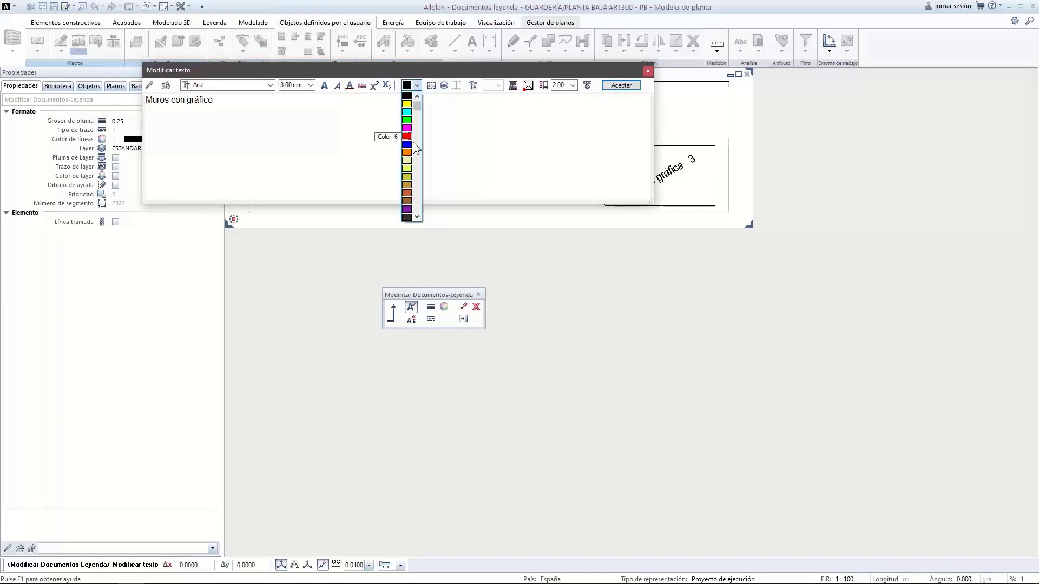
left_click(409, 145)
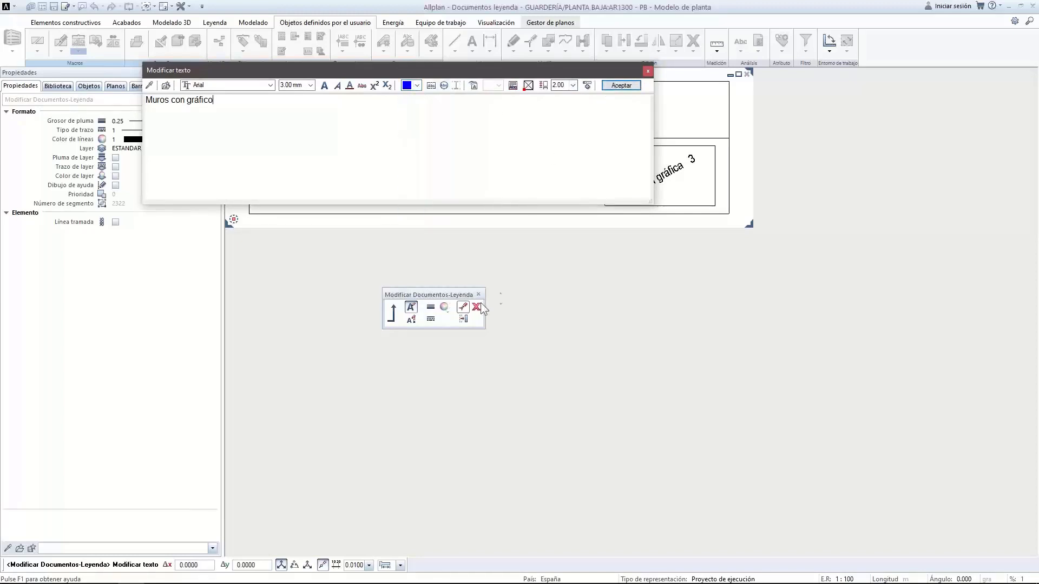
left_click(620, 86)
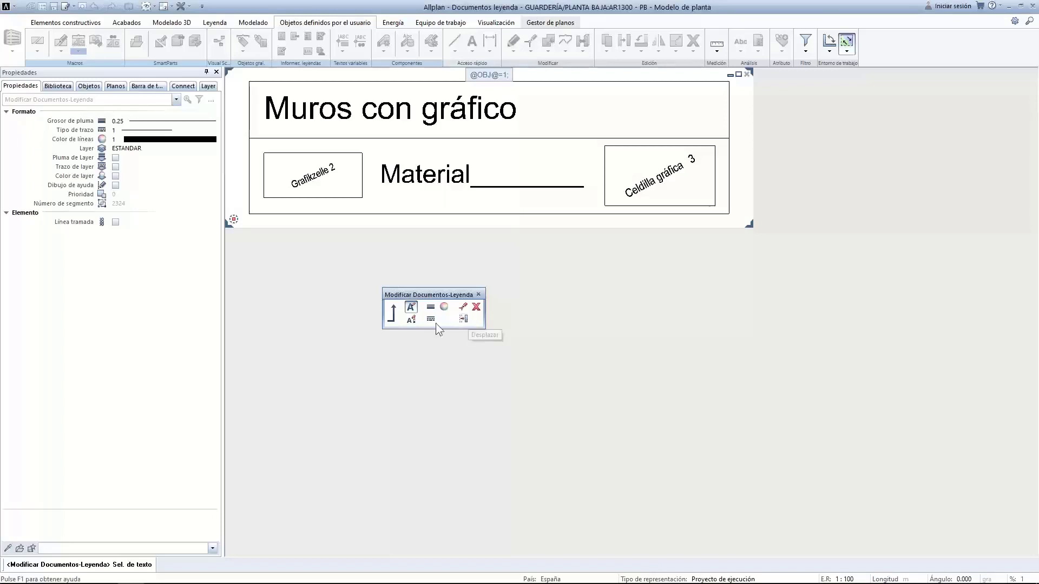
Recolour the Muros con gráfico title with blue colour 7
left_click(413, 309)
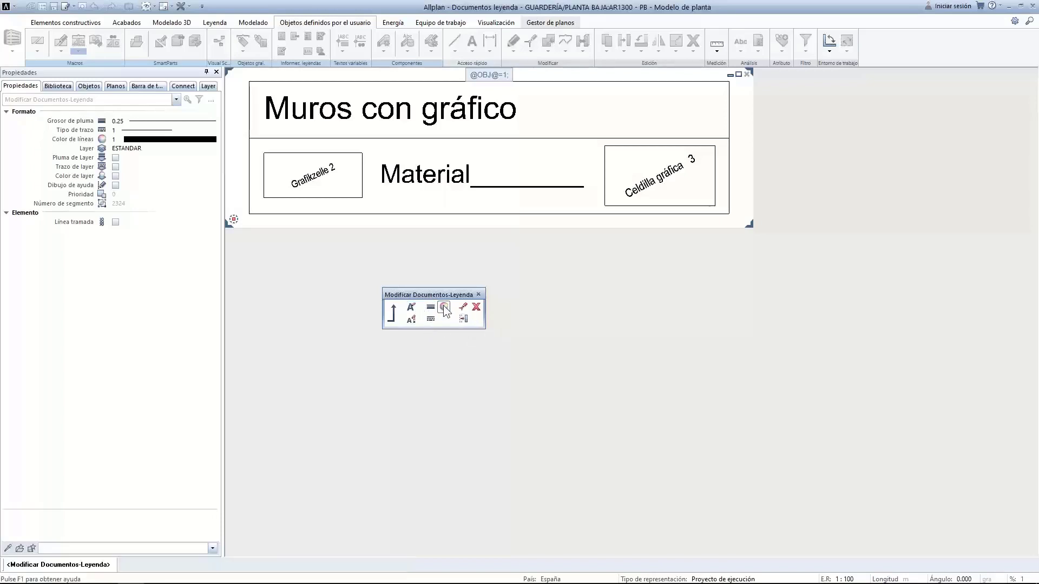
left_click(443, 309)
left_click(430, 112)
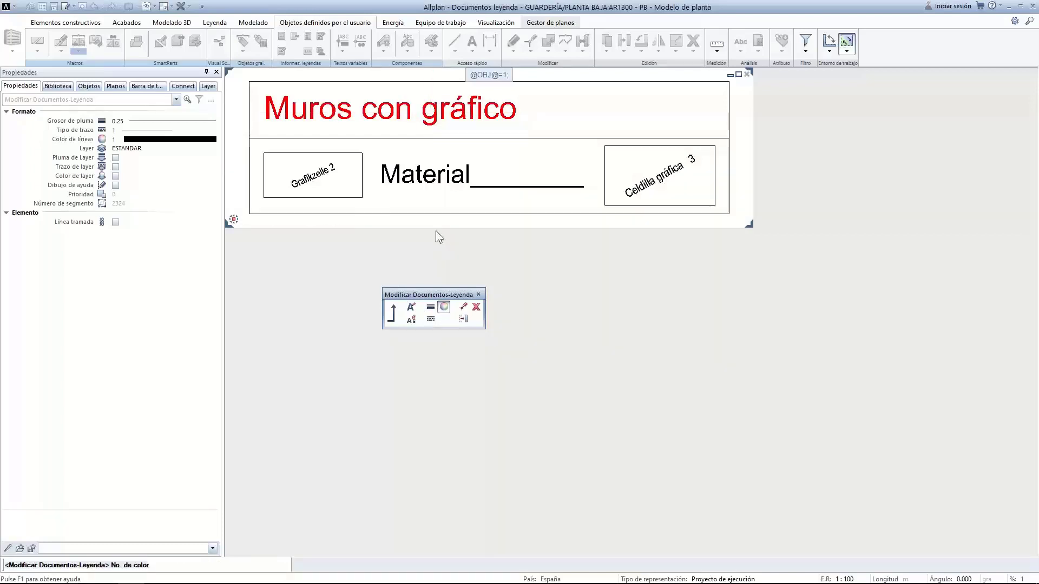
double_click(415, 287)
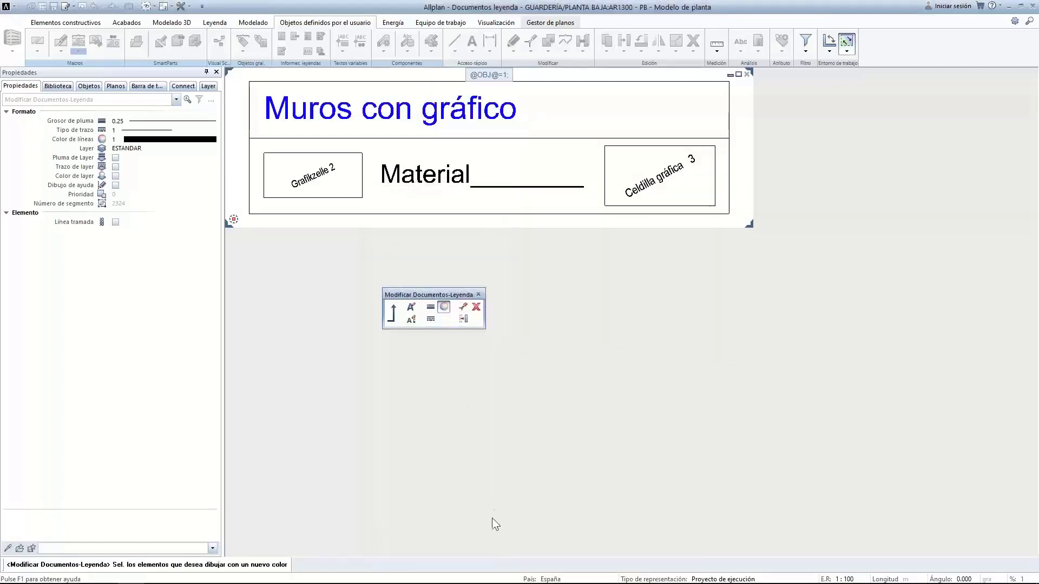
left_click(464, 308)
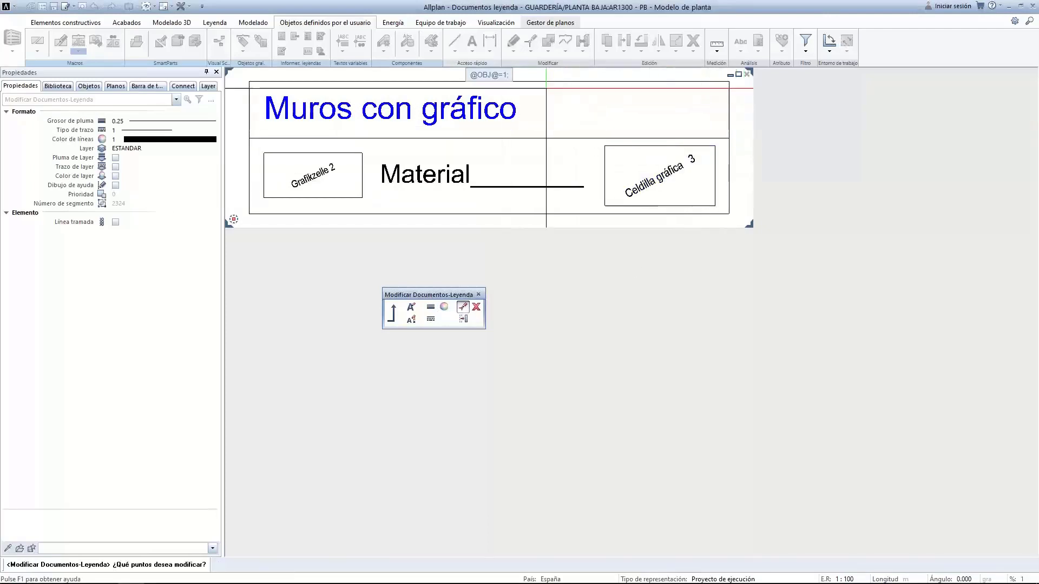
Move the legend frame's right edge further to the right
left_click_drag(723, 77, 734, 226)
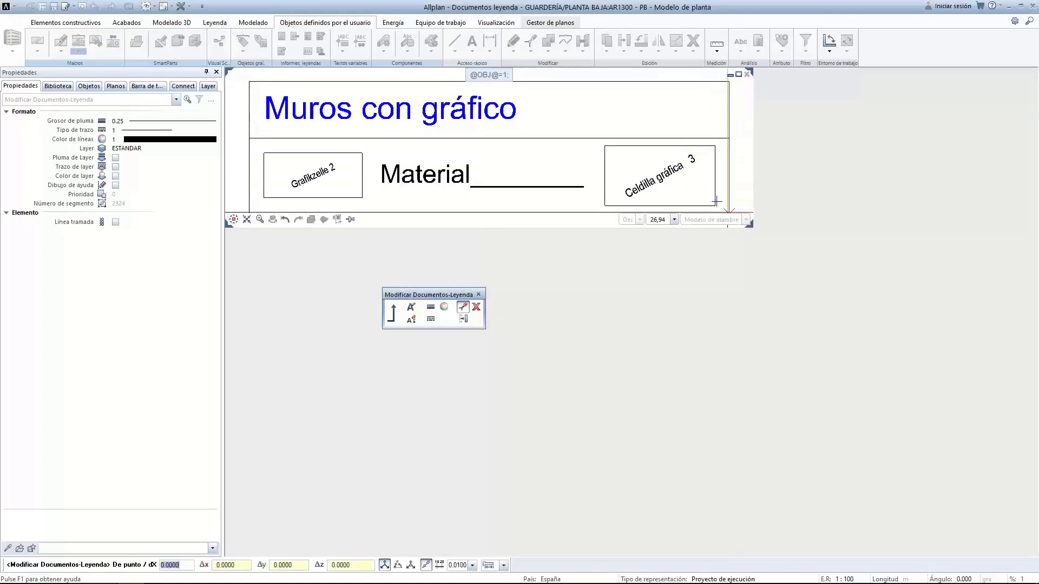
left_click(728, 213)
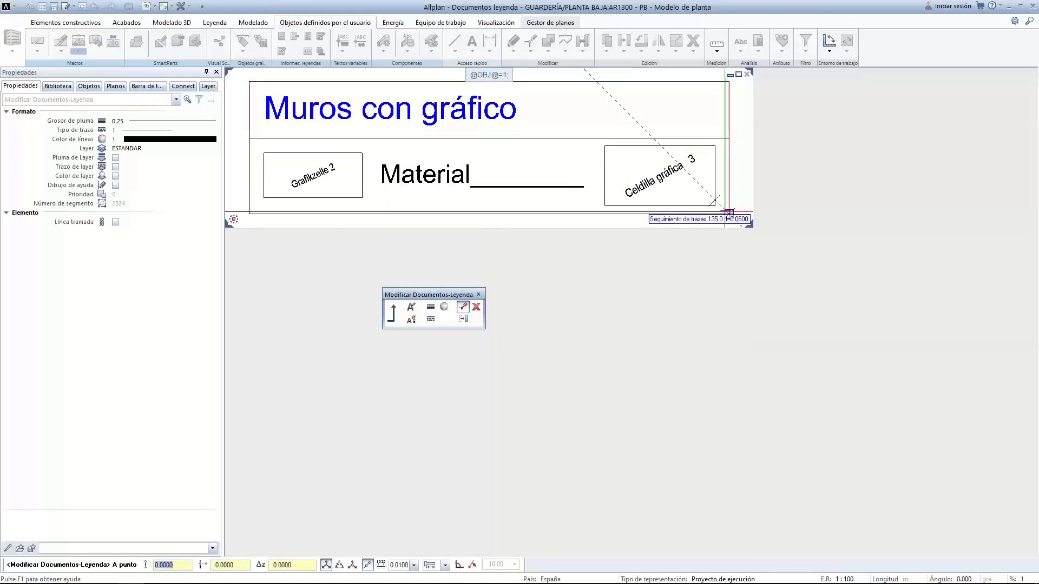
middle_click_drag(728, 212, 649, 192)
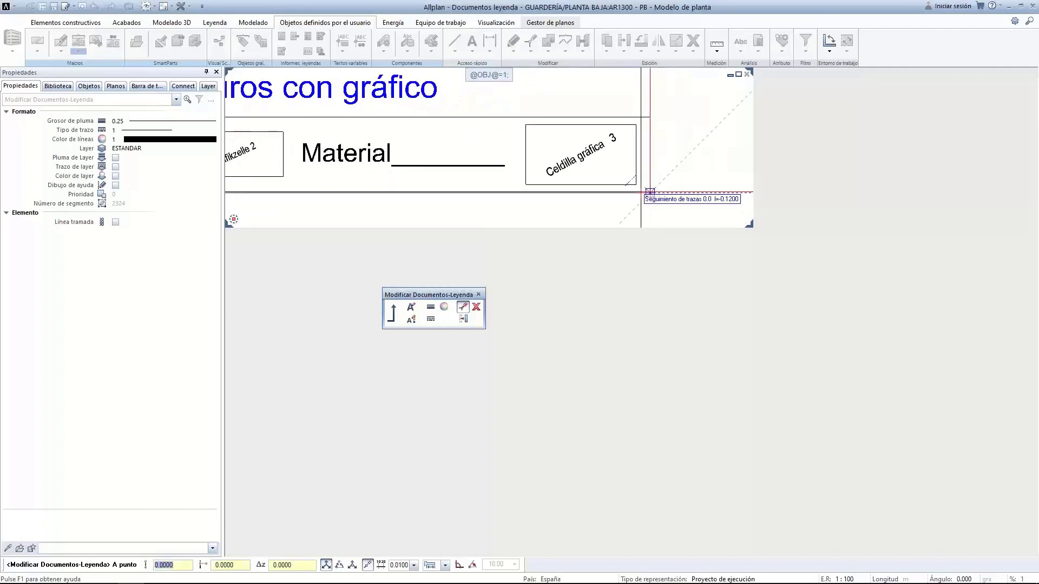
left_click(649, 192)
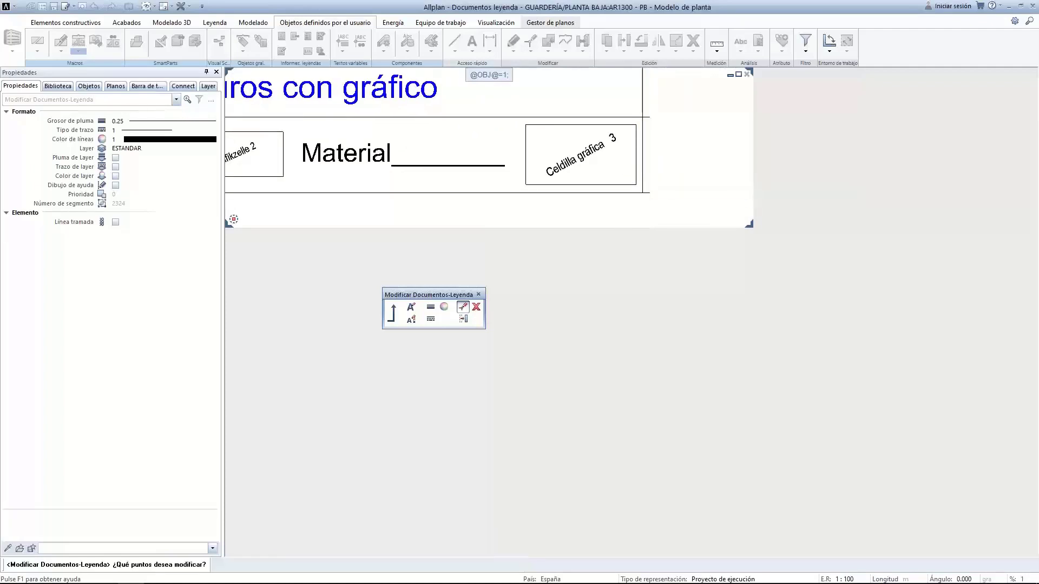
left_click(739, 74)
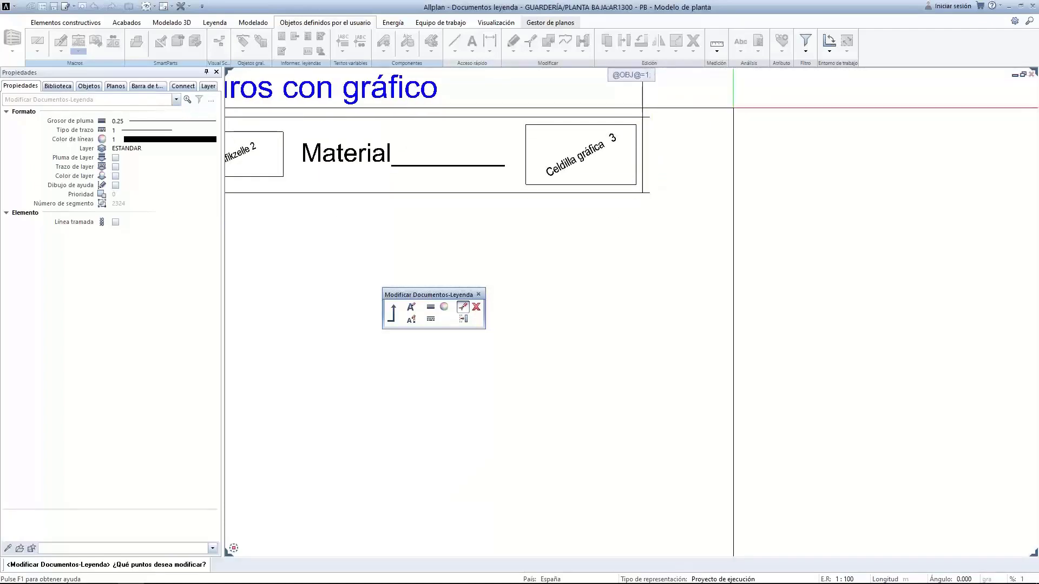
middle_click_drag(657, 297, 664, 435)
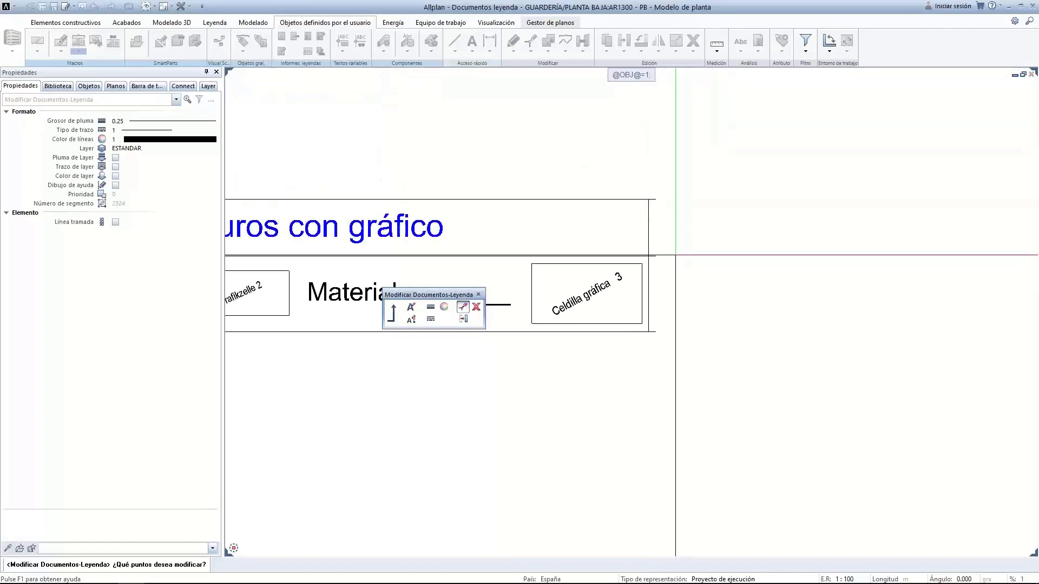
Extend the top, middle and bottom frame lines to the new right edge
left_click(653, 200)
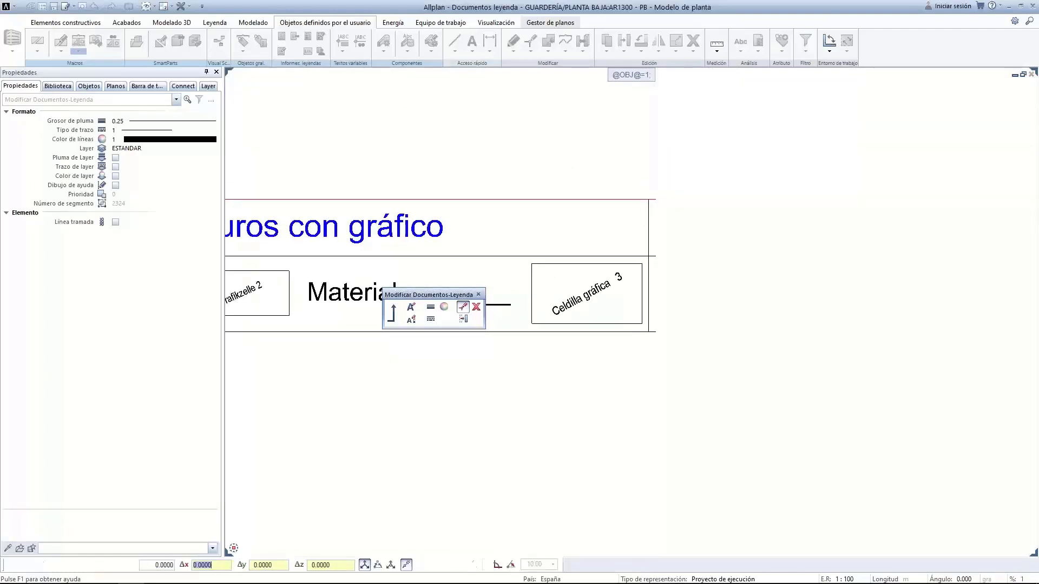
left_click(649, 200)
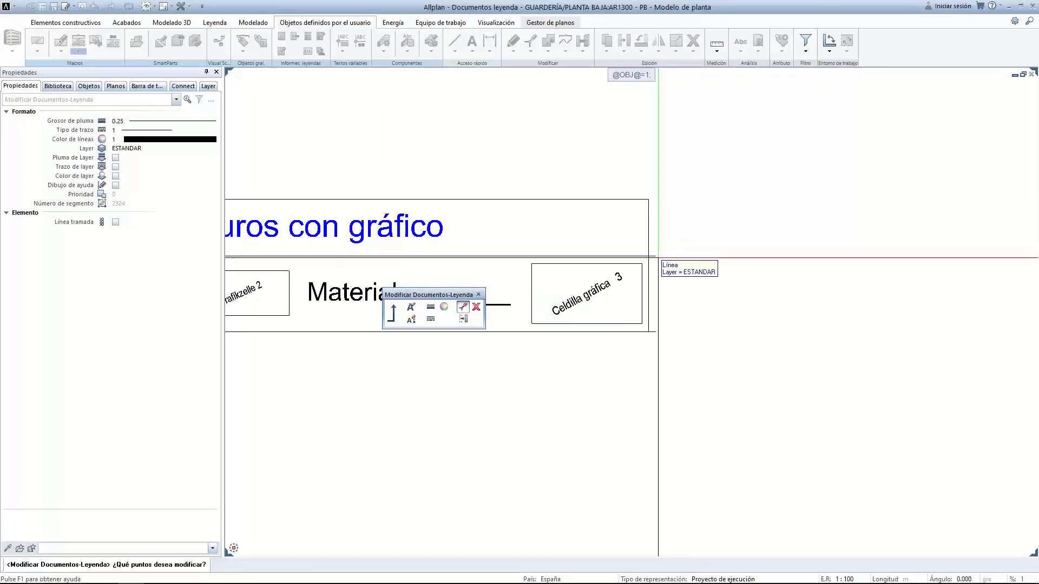
left_click(655, 257)
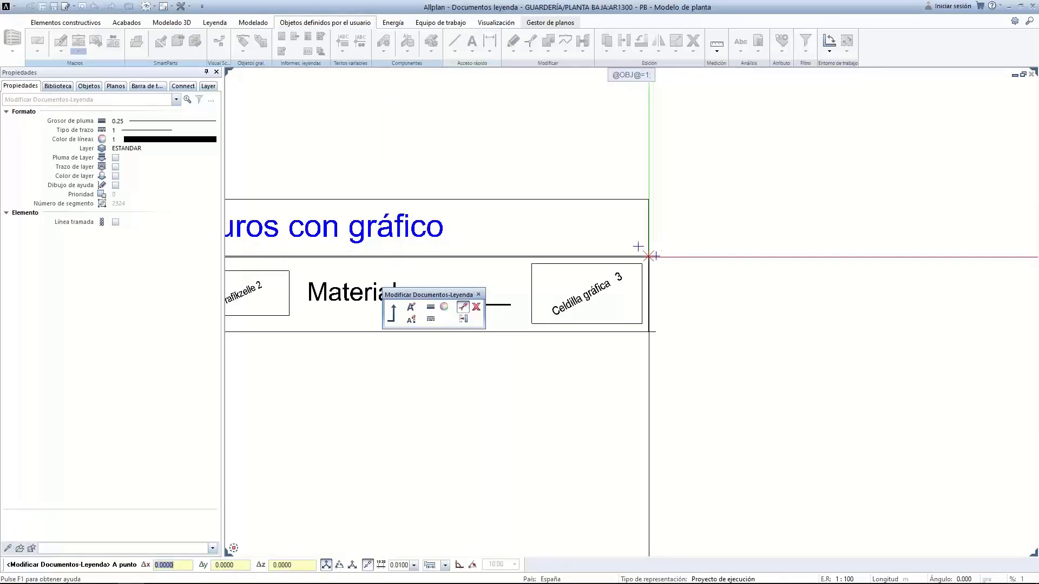
left_click(648, 256)
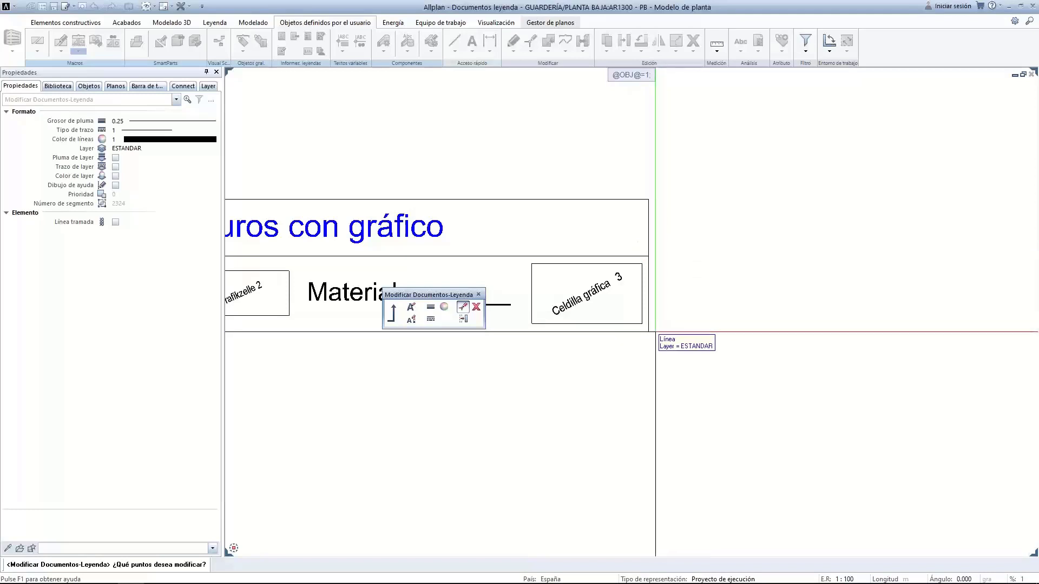
left_click(655, 332)
left_click(655, 332)
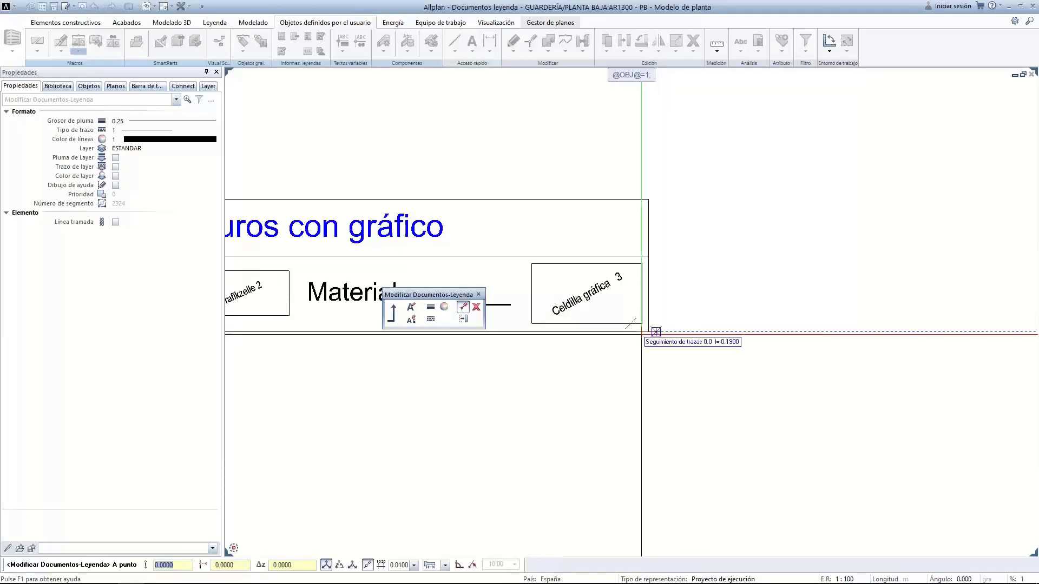
left_click(648, 332)
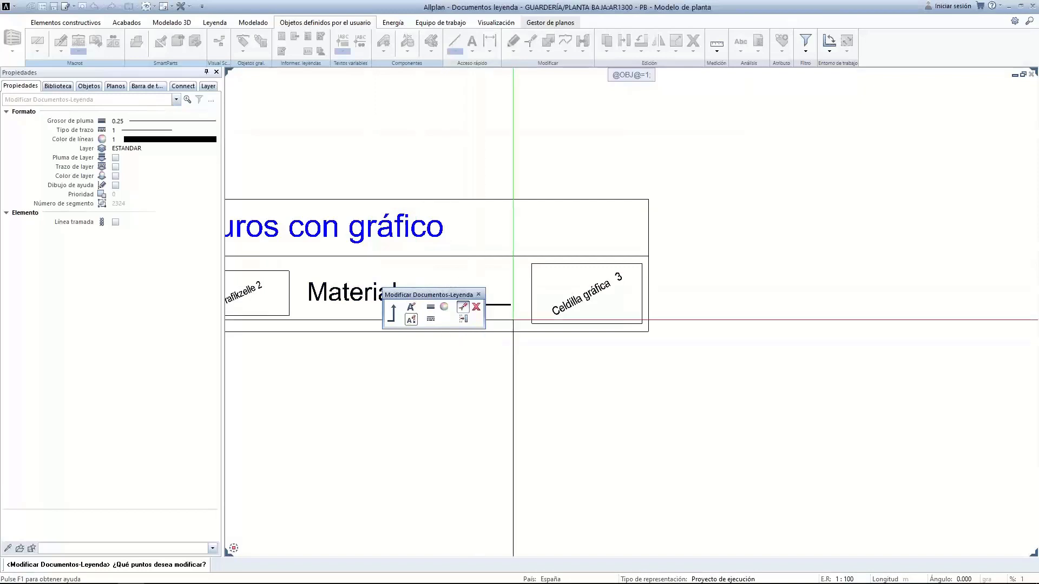
left_click_drag(444, 294, 640, 122)
scroll(429, 255, "down", 3)
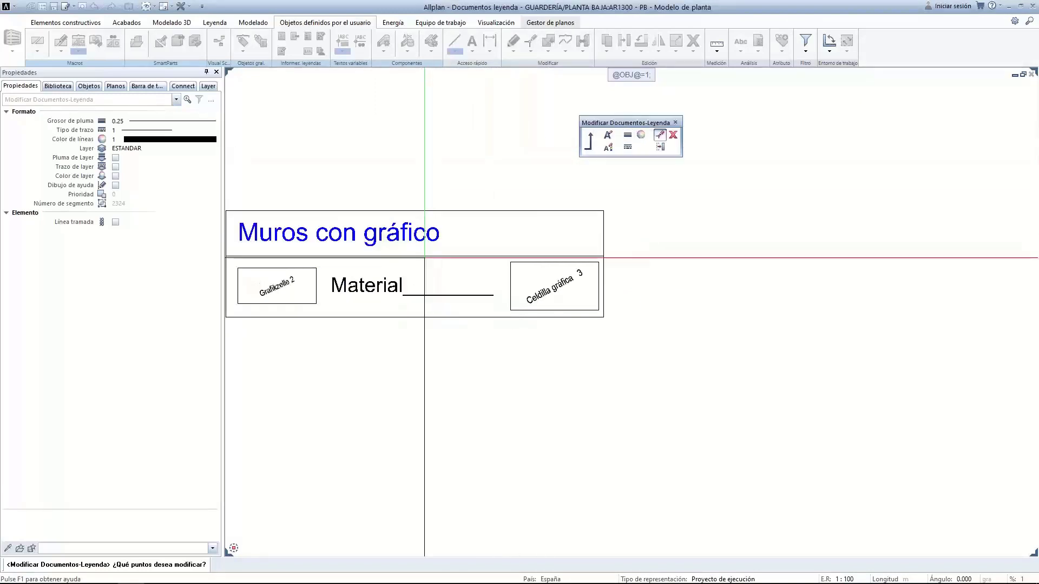
scroll(489, 251, "up", 2)
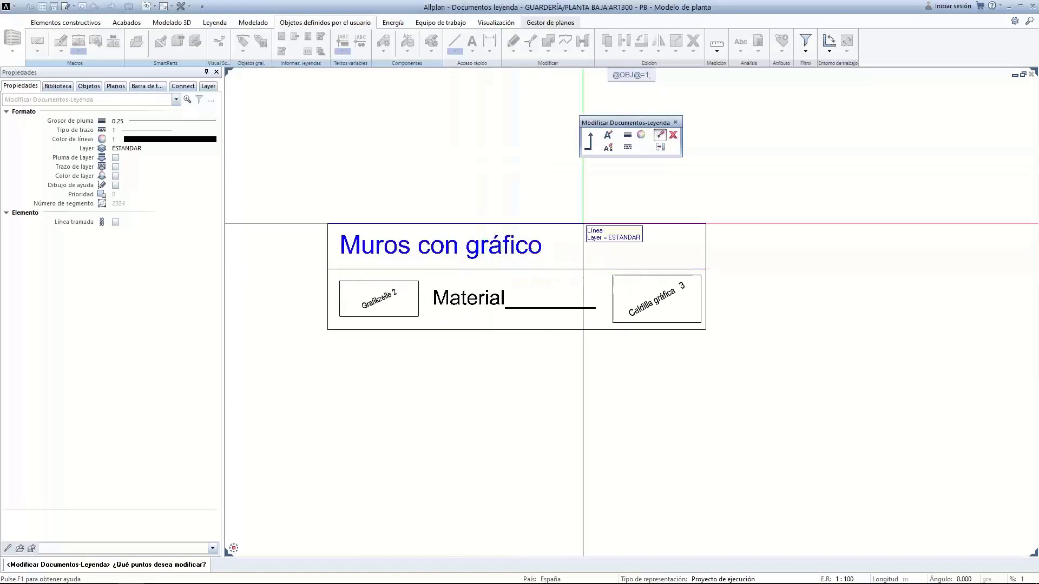
End legend editing with Esc and choose Guardar to keep the changes
left_click(590, 148)
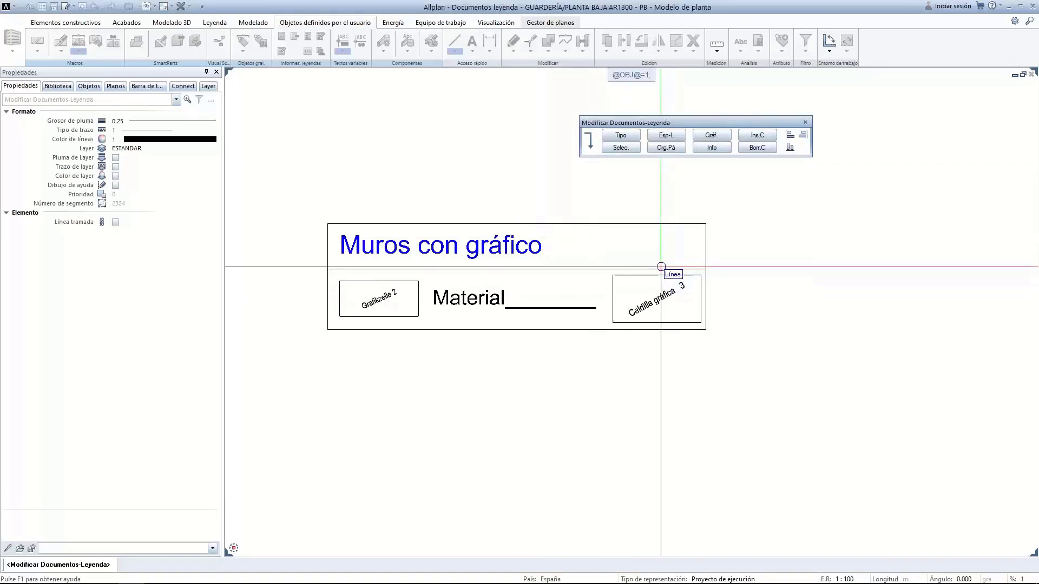
key("Escape")
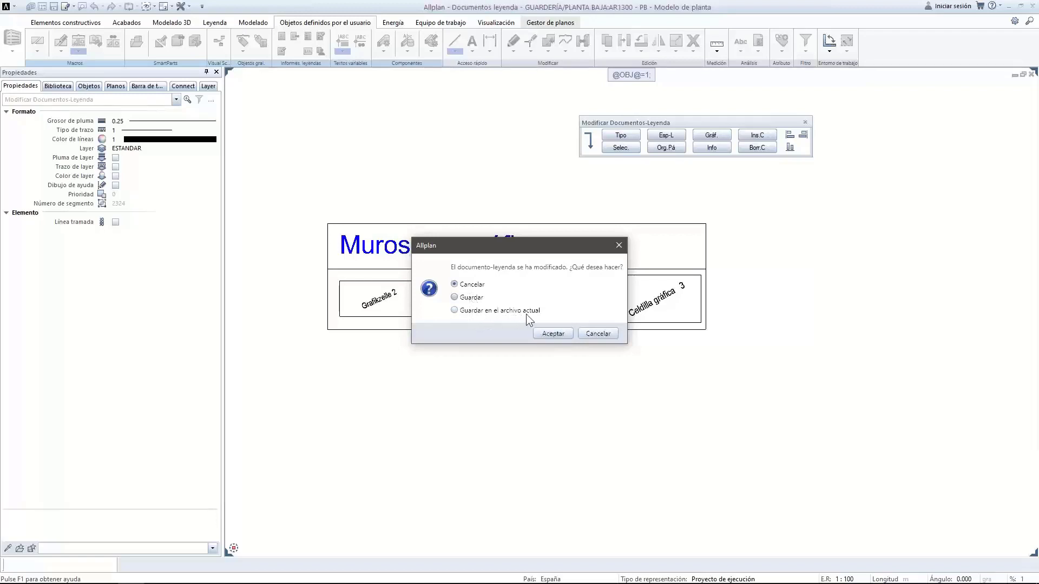
left_click(462, 298)
Confirm the save, then select legend 3 Represent. de muro from project file 9 Prueba copiar
left_click(553, 333)
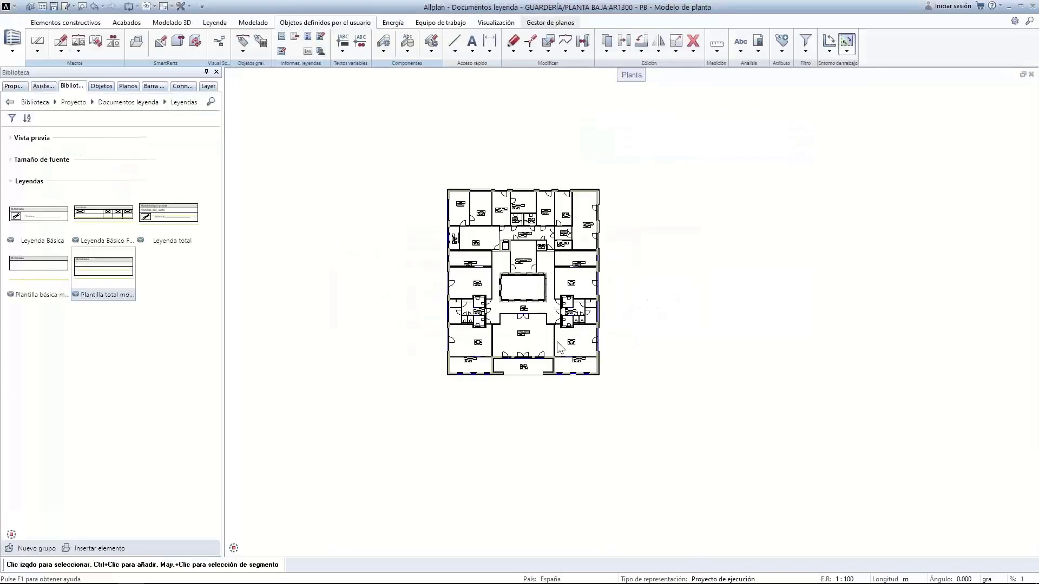
left_click(756, 45)
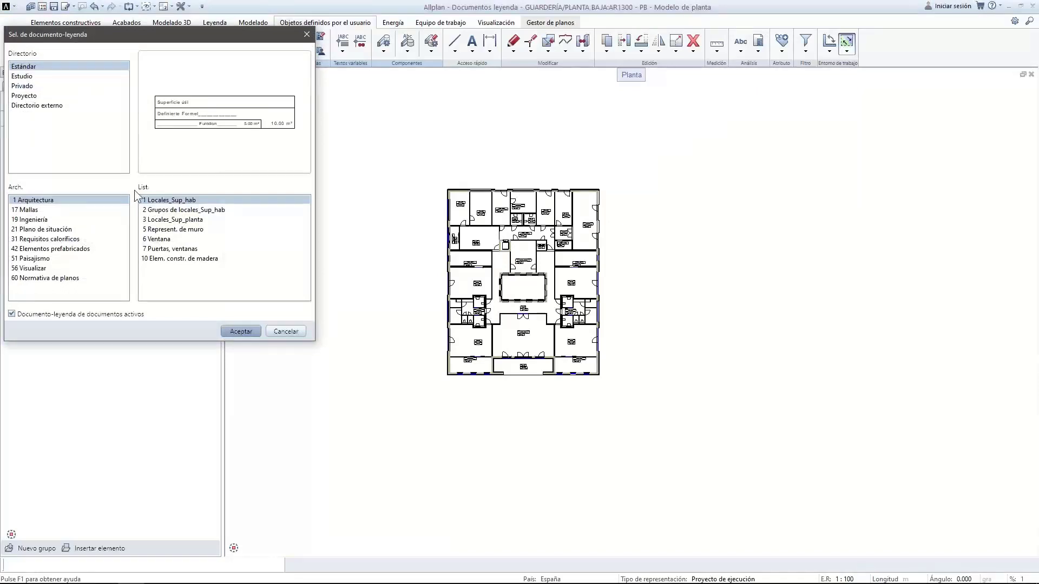
left_click(21, 96)
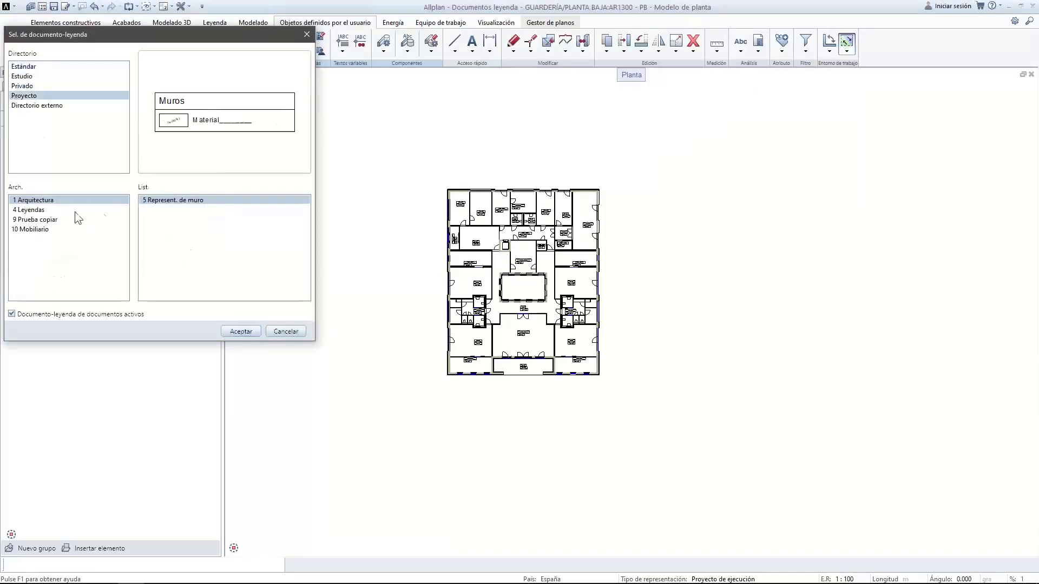
left_click(41, 220)
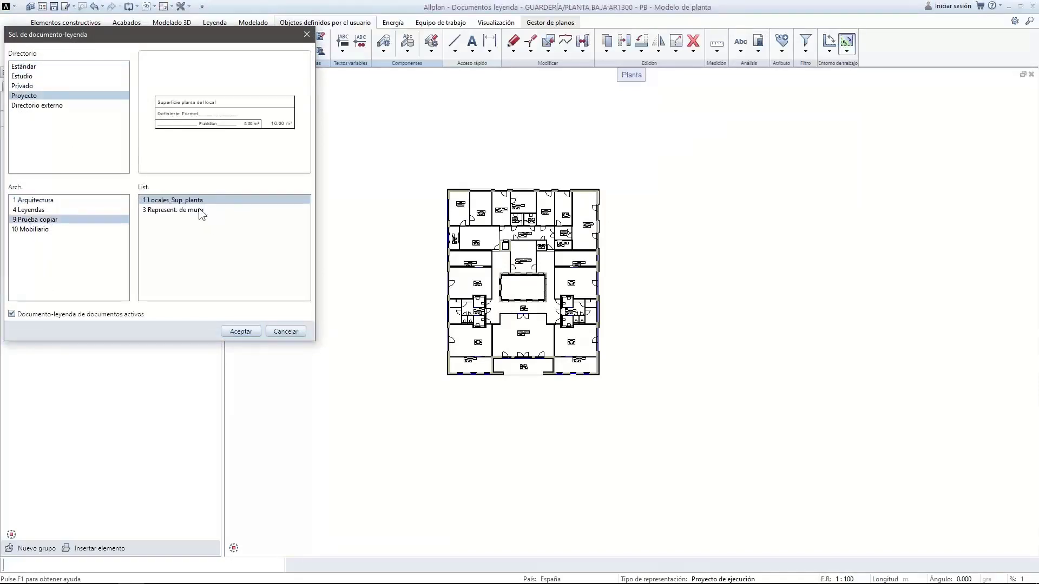
left_click(178, 210)
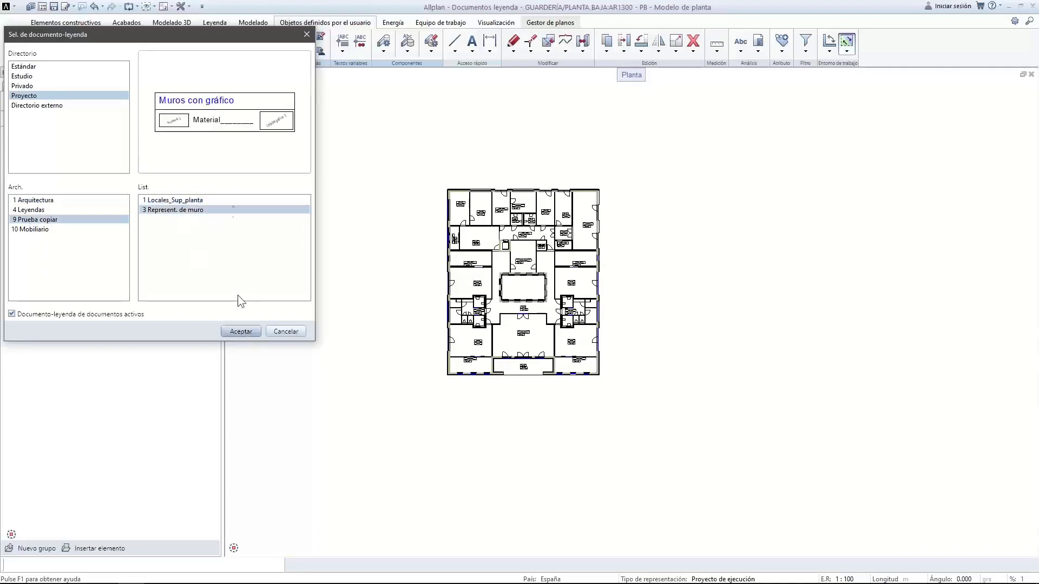
left_click(242, 332)
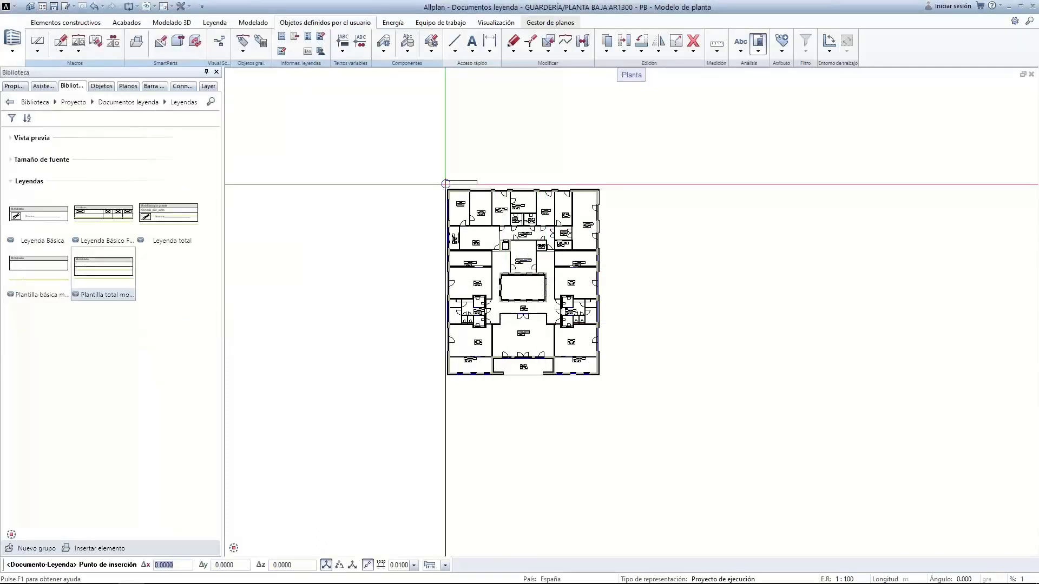
Place the Muros con gráfico legend to the right of the floor plan
key("Escape")
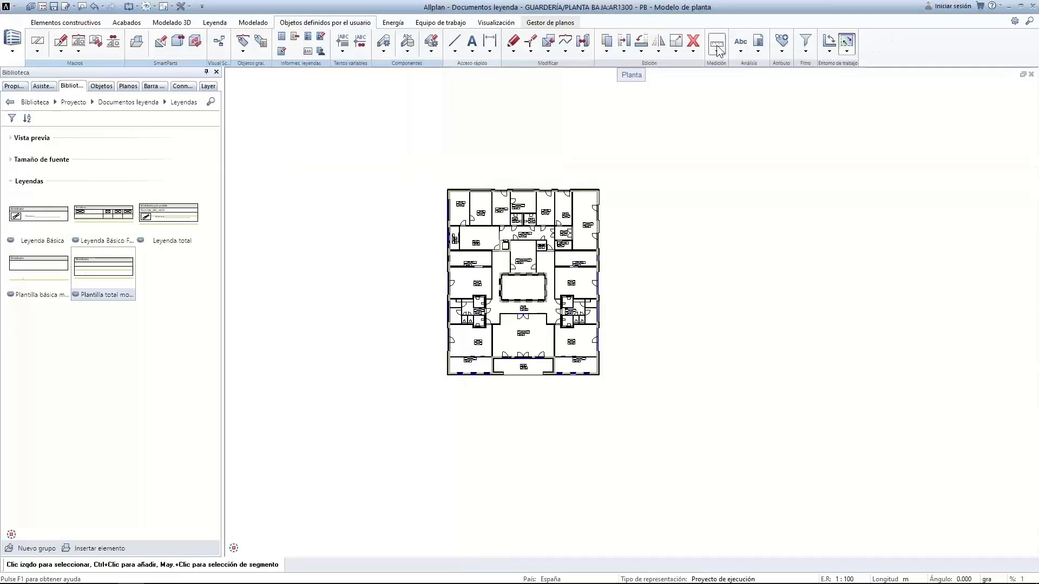
left_click(758, 42)
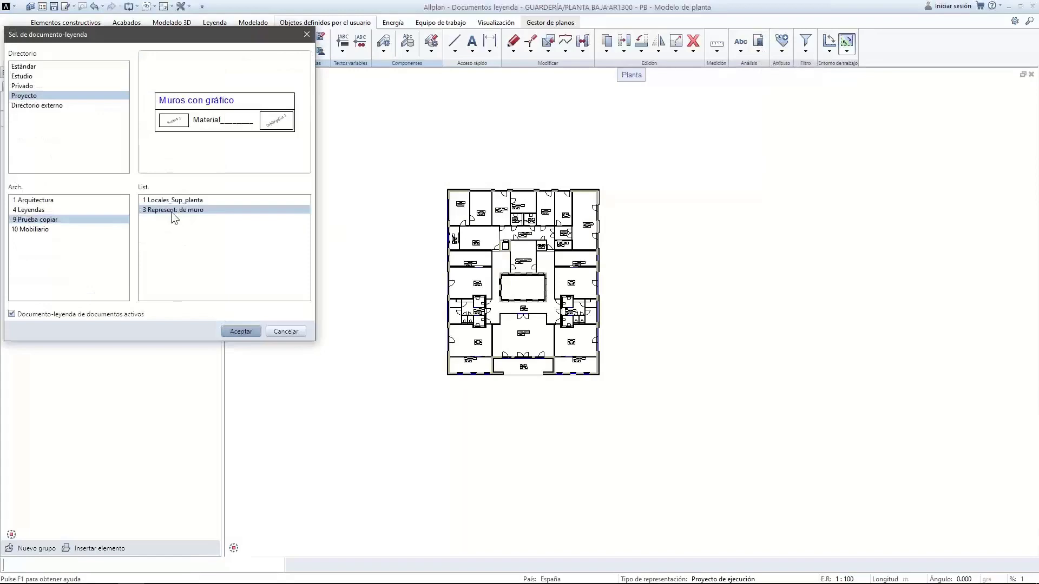
left_click(241, 331)
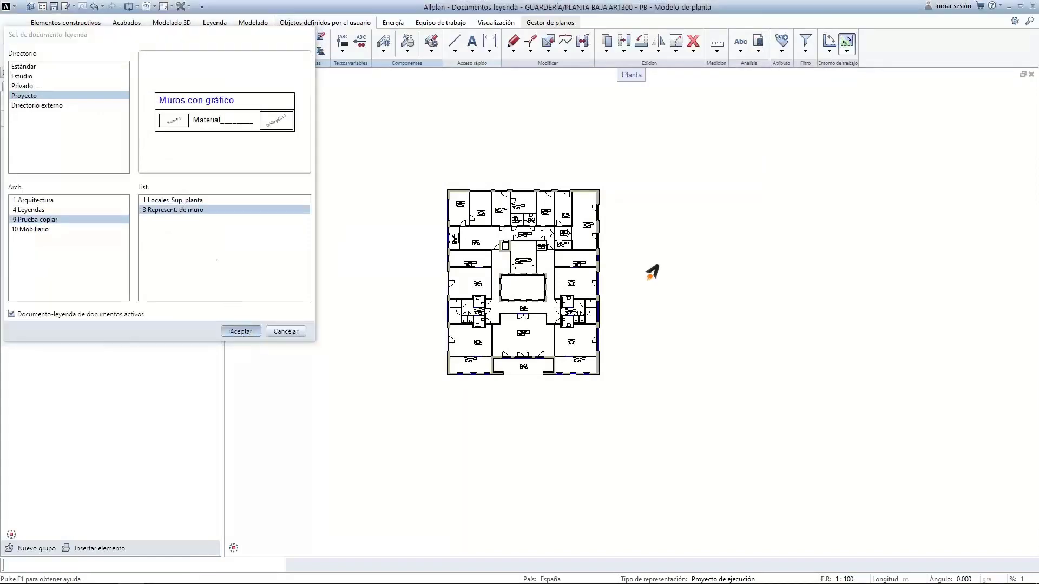
scroll(601, 249, "up", 4)
left_click(615, 252)
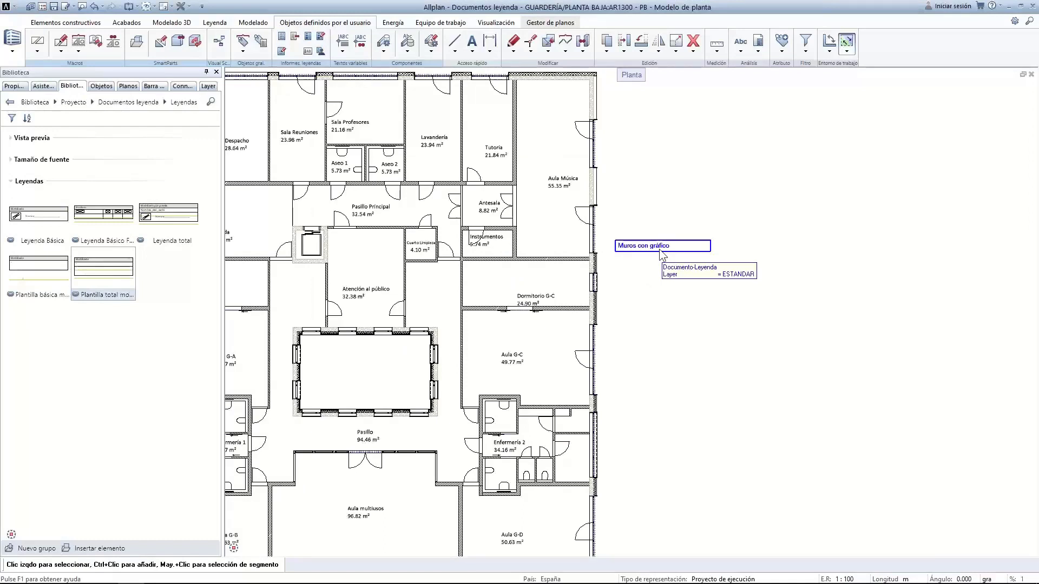
Open project legend 9 Prueba copiar / 3 Represent. de muro and show its element filter
left_click(321, 38)
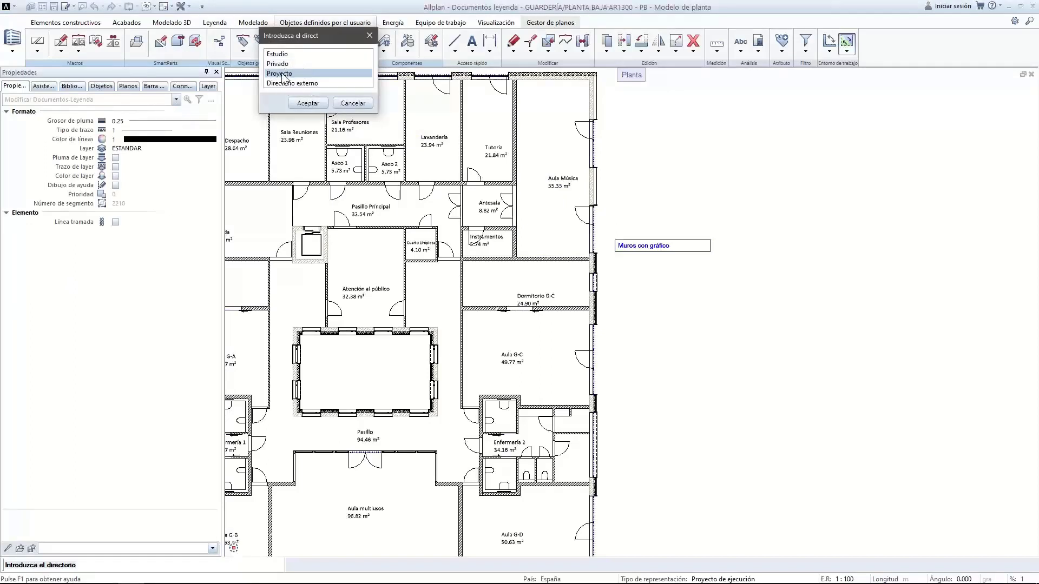
double_click(283, 74)
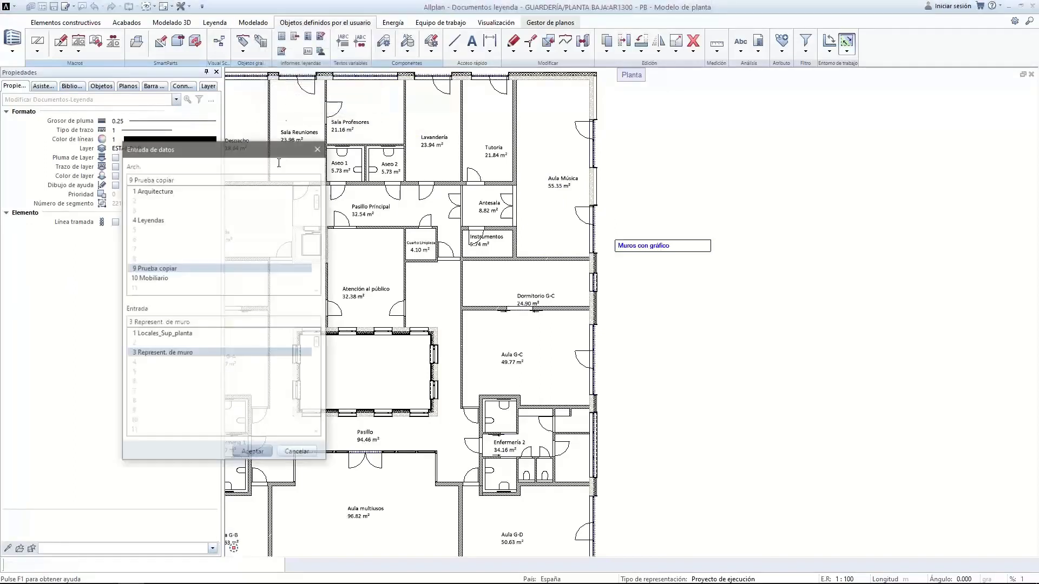
left_click(253, 453)
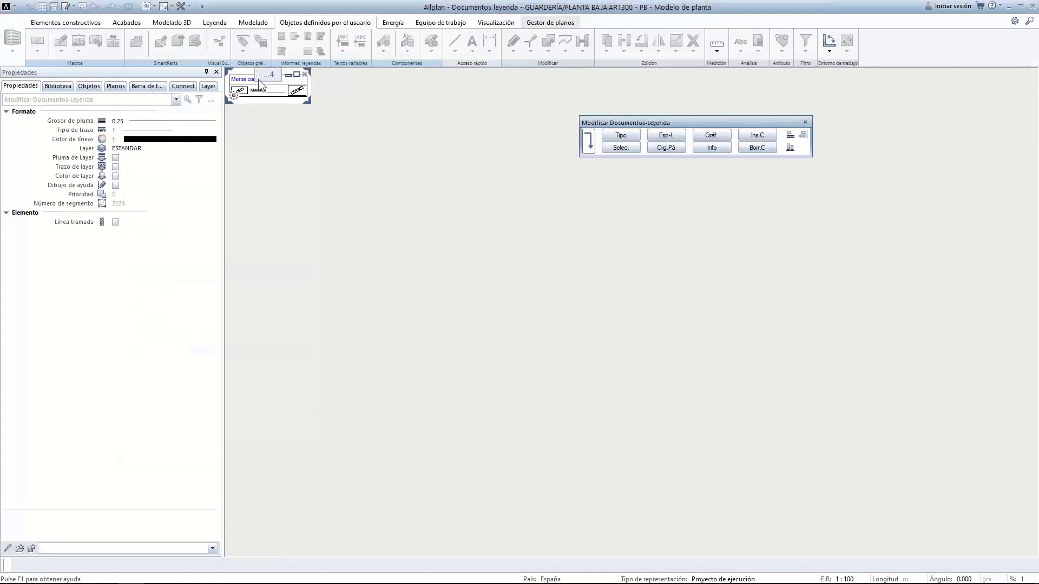
left_click(623, 148)
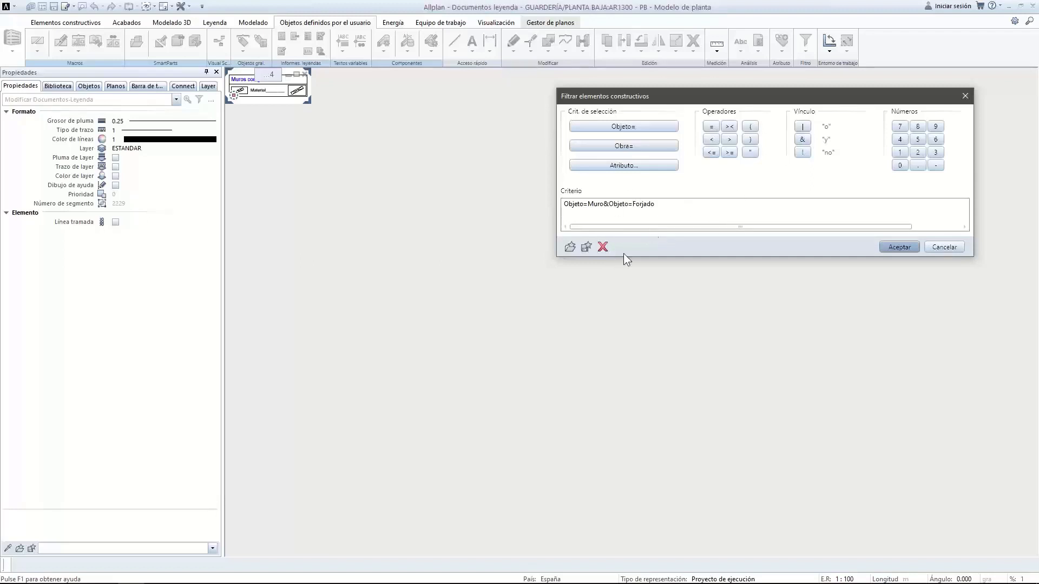
Trim the Forjado condition, dismiss the resulting syntax error, and clear the criterion
left_click(603, 246)
left_click(603, 247)
left_click(804, 128)
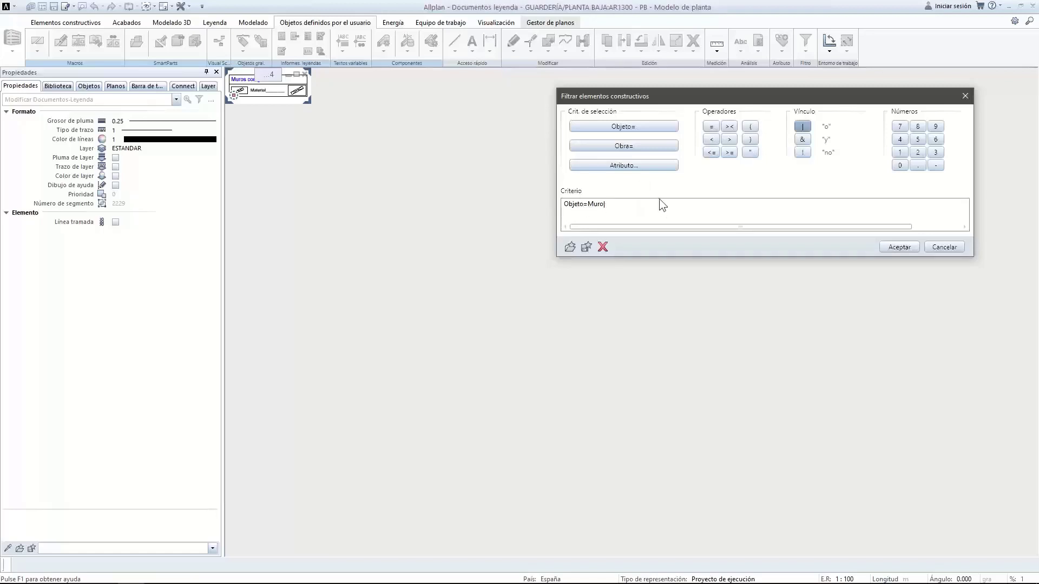
left_click(909, 248)
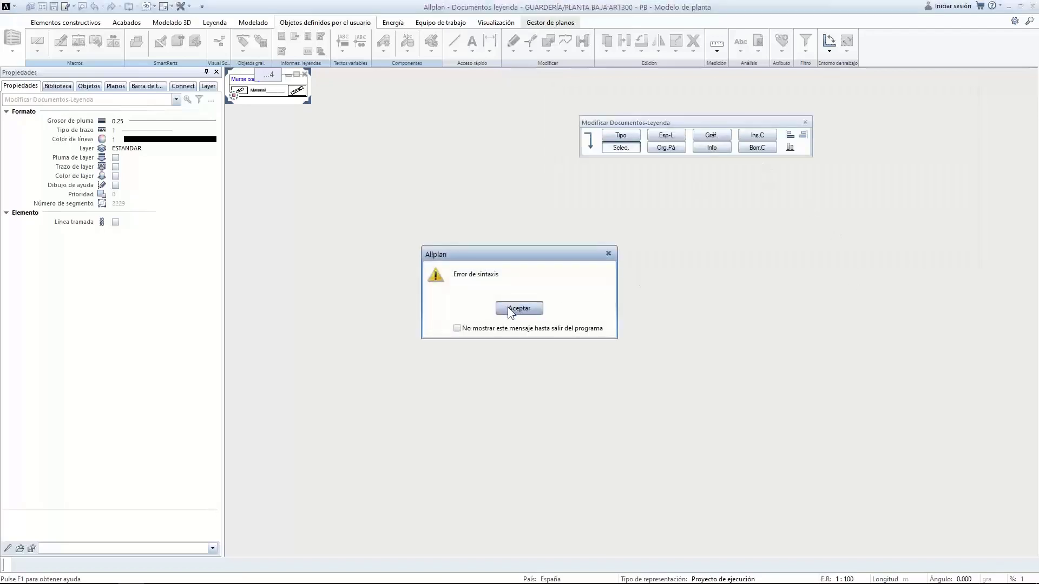
left_click(510, 309)
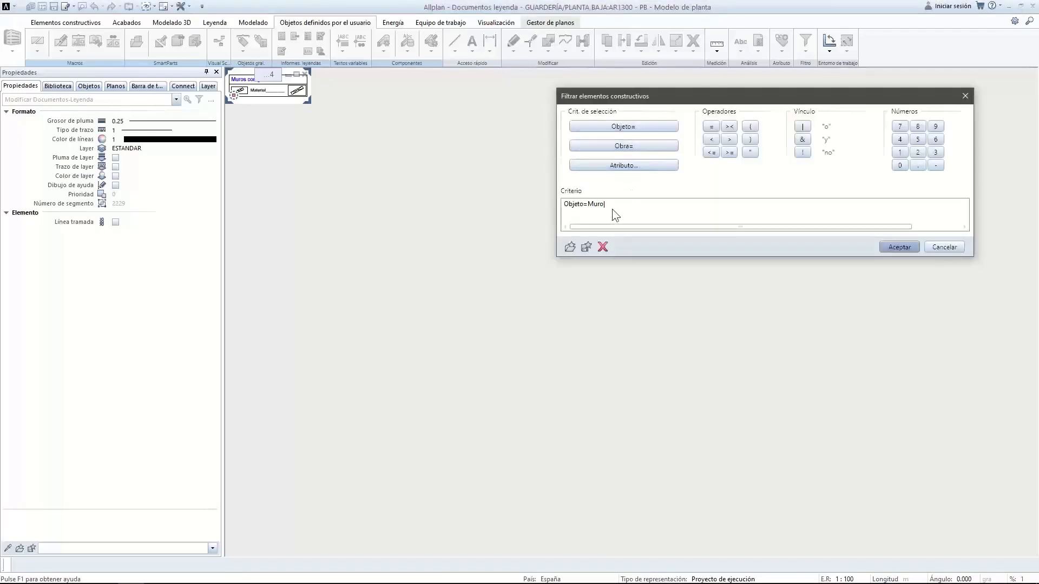
left_click(602, 248)
left_click(602, 249)
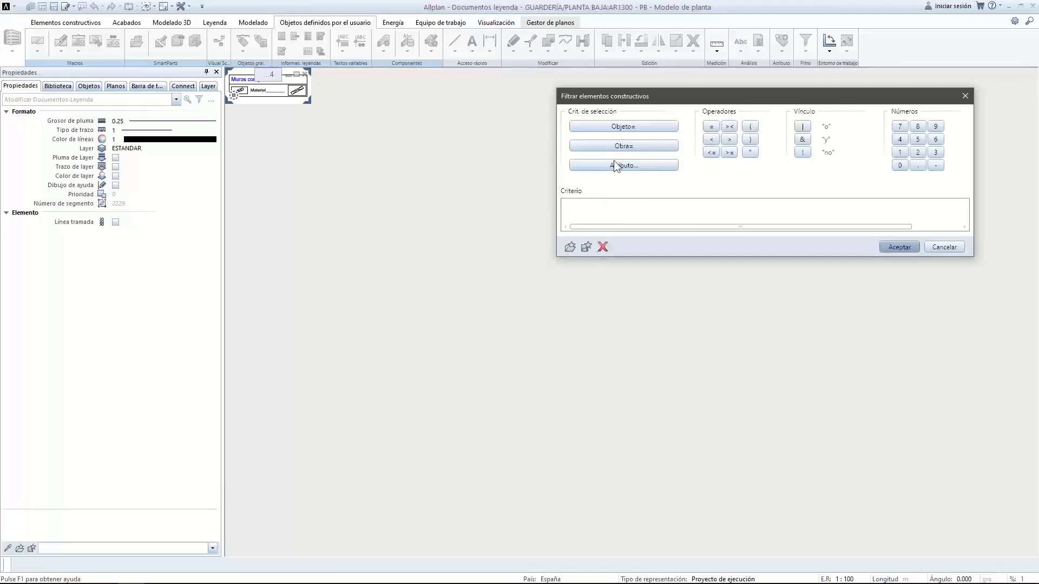
Set the criterion to Objeto=Muro alone, apply it, and save the legend on exit
left_click(608, 126)
scroll(609, 238, "down", 5)
scroll(607, 243, "down", 10)
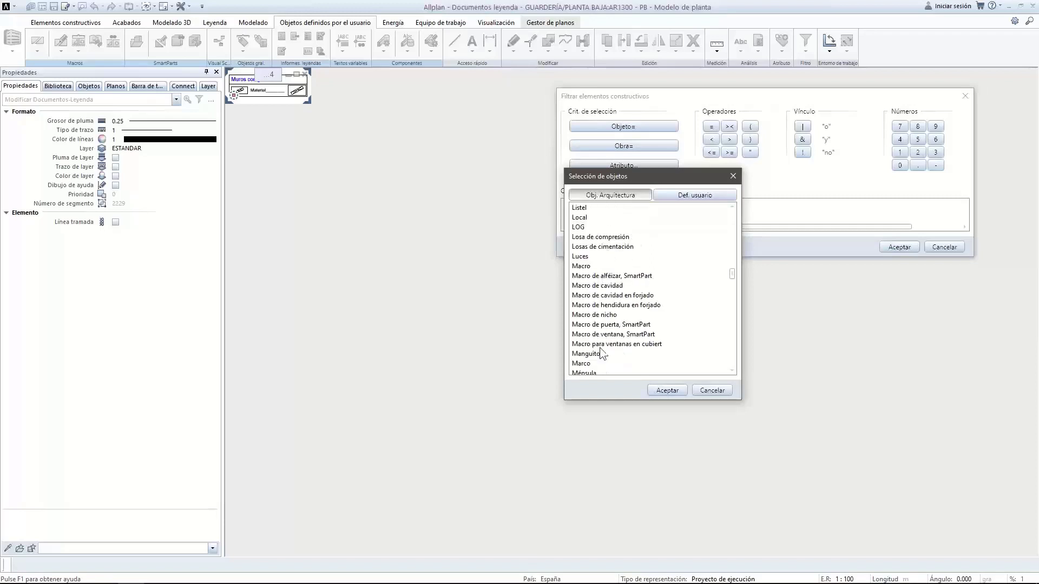
scroll(602, 352, "down", 4)
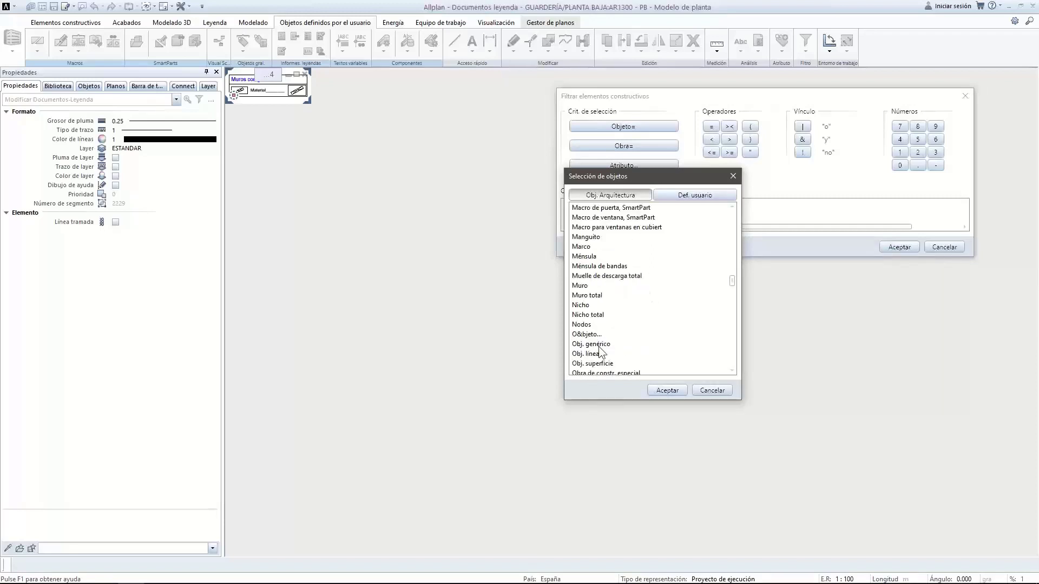
left_click(577, 285)
left_click(666, 391)
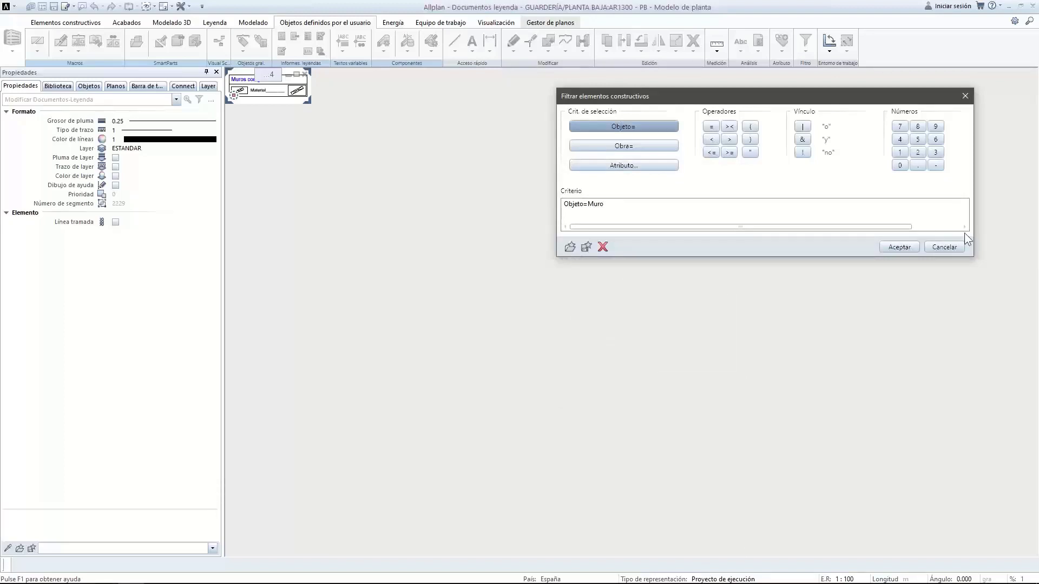
left_click(897, 247)
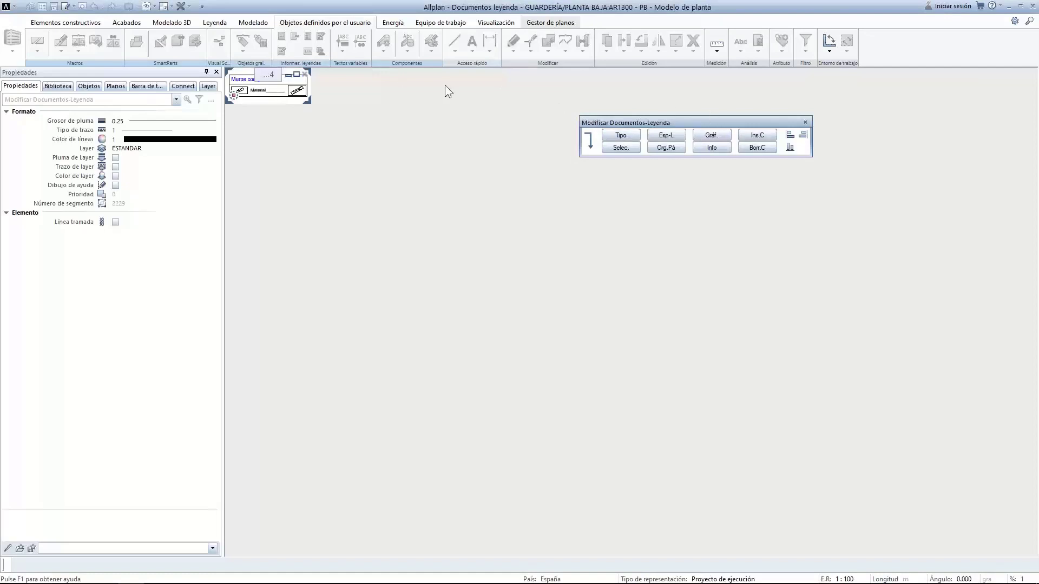
key("Escape")
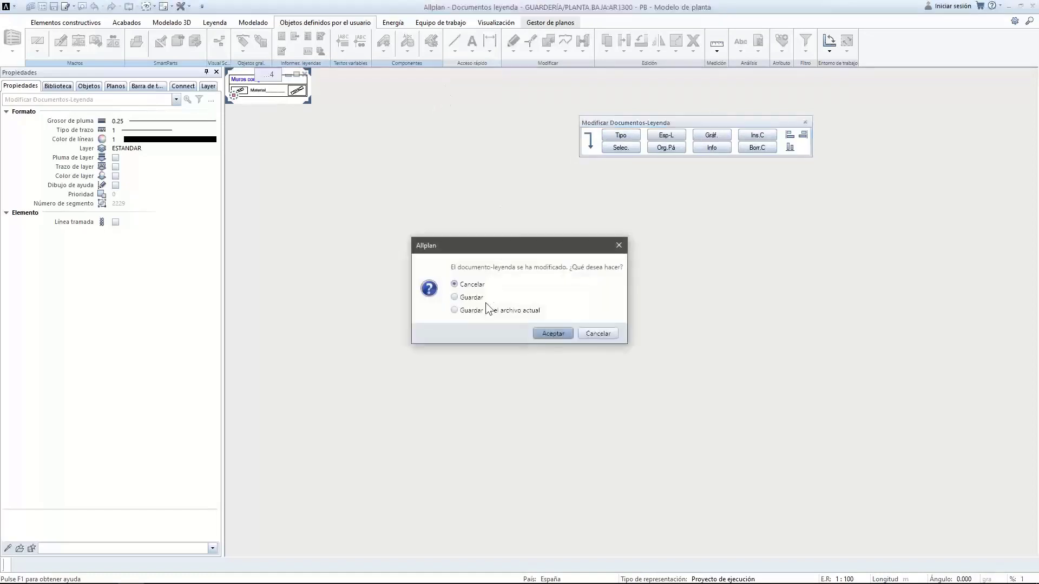
left_click(458, 297)
Save the legend document and update the placed Muros con gráfico legend
left_click(552, 333)
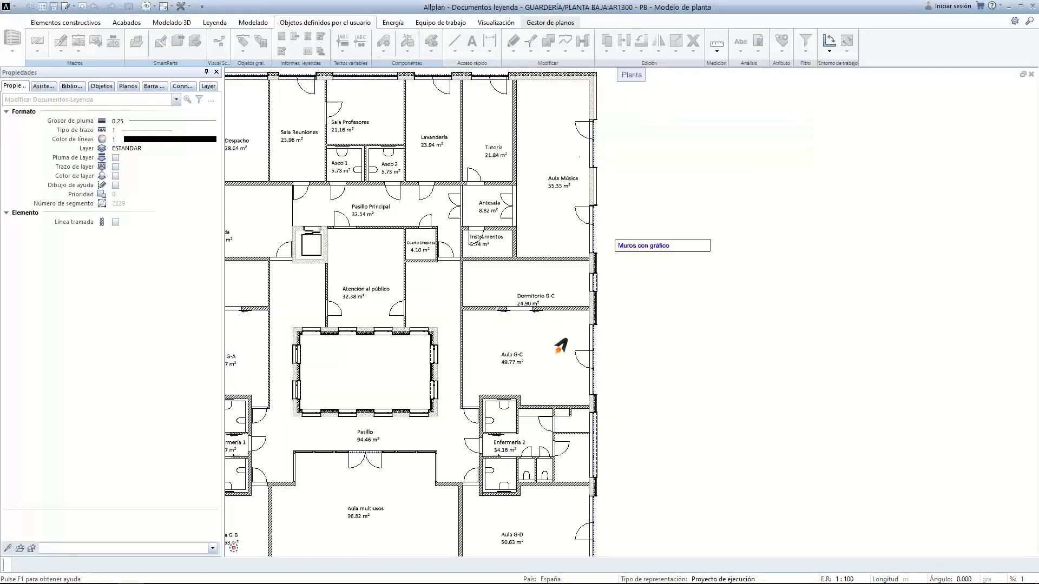
right_click(645, 250)
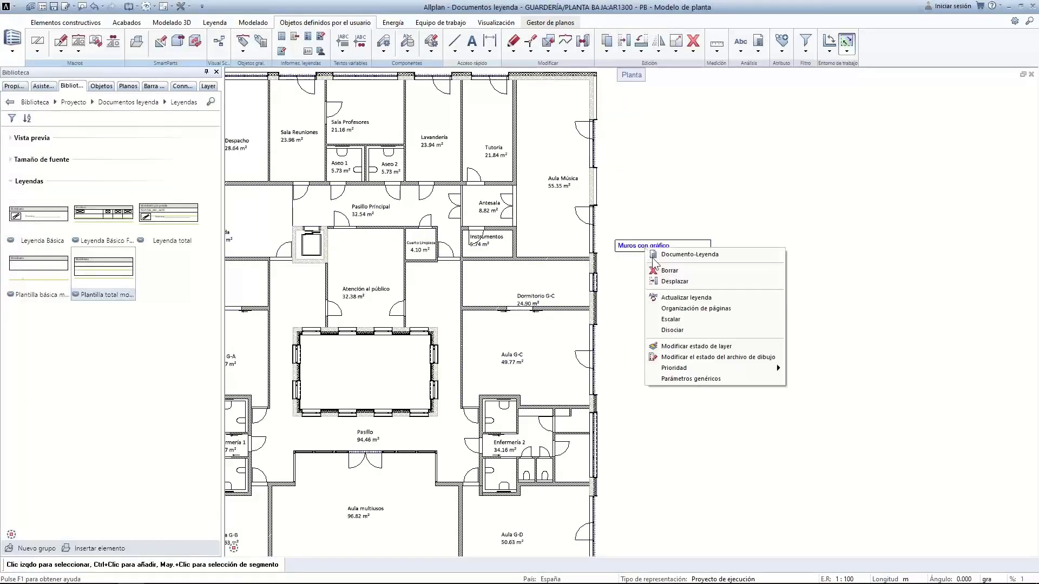
left_click(680, 298)
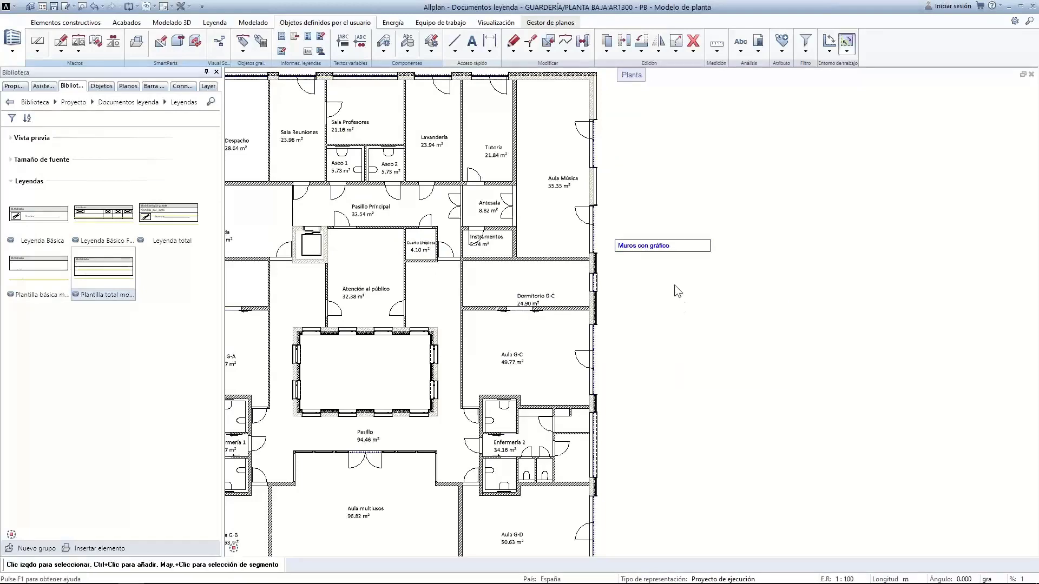
scroll(667, 326, "down", 4)
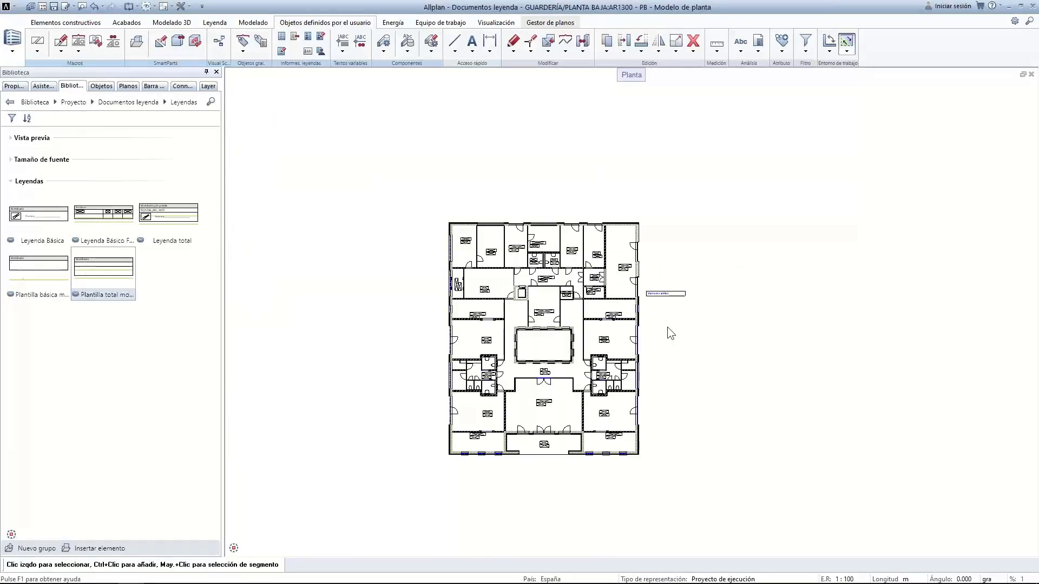
Choose the Muros con gráfico legend document and place it left of the floor plan
left_click(756, 45)
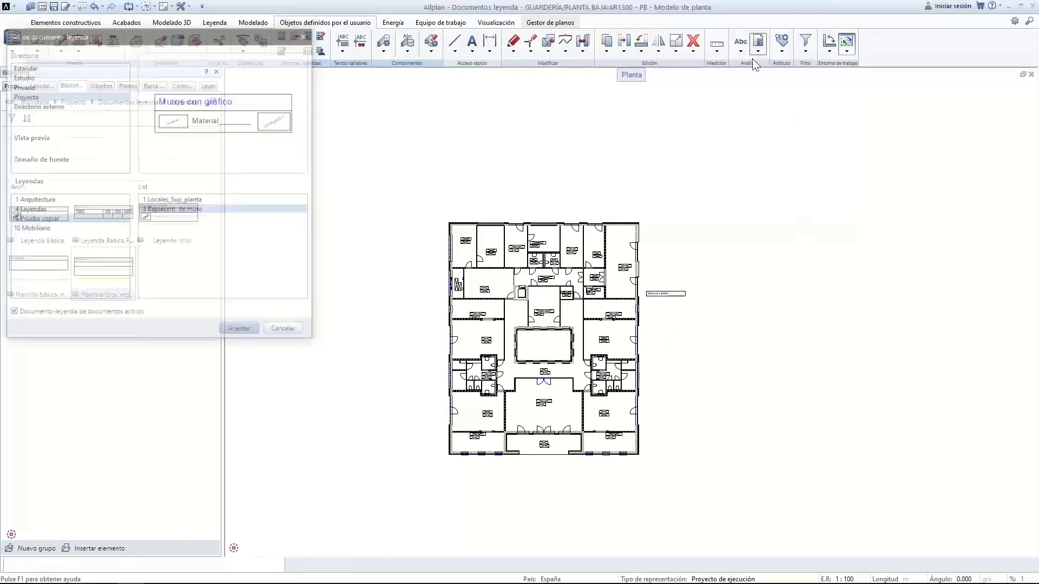
double_click(162, 210)
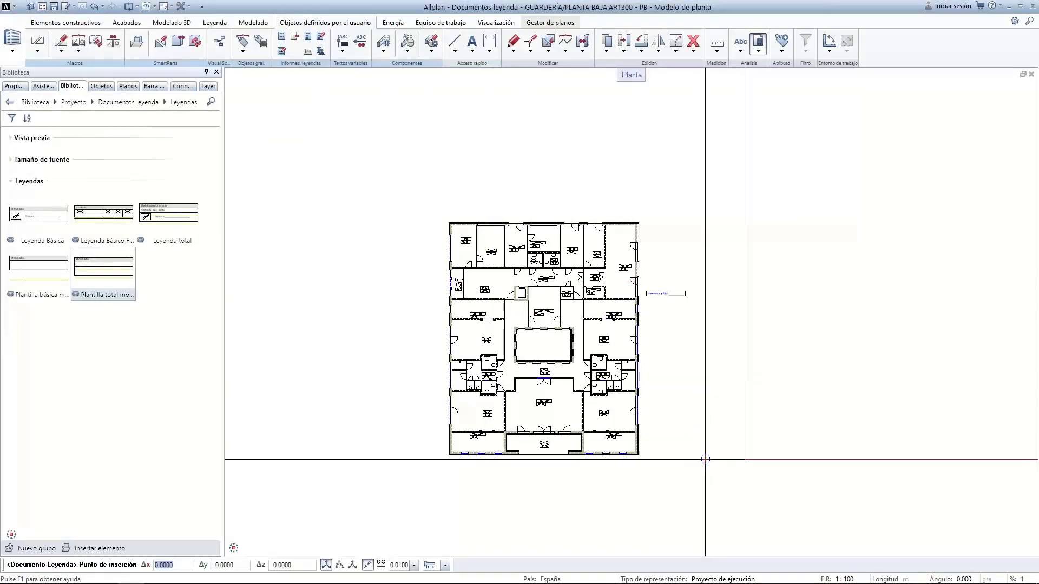
scroll(712, 502, "down", 2)
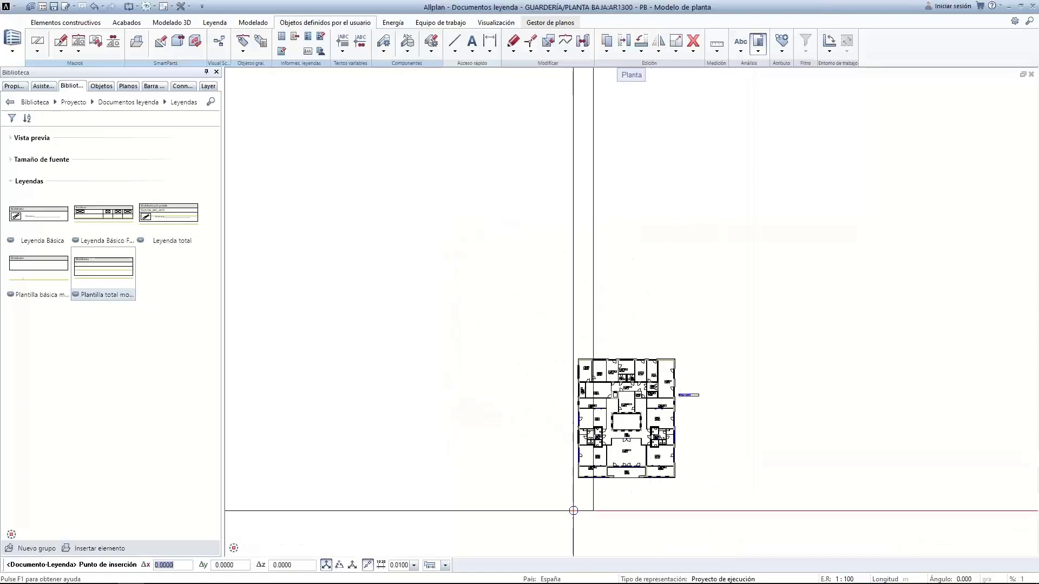
scroll(684, 388, "up", 5)
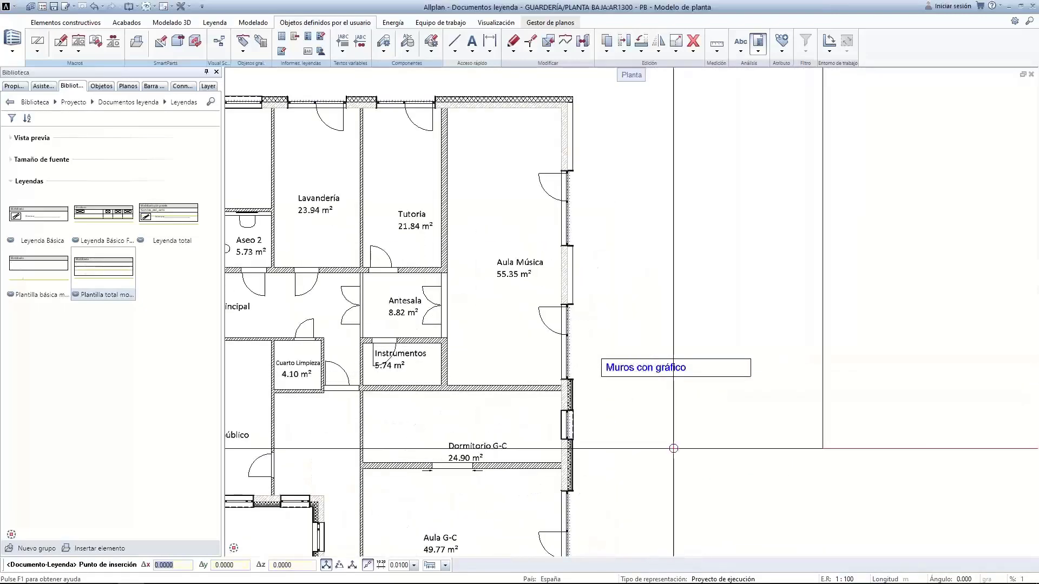
scroll(643, 376, "down", 5)
left_click(510, 516)
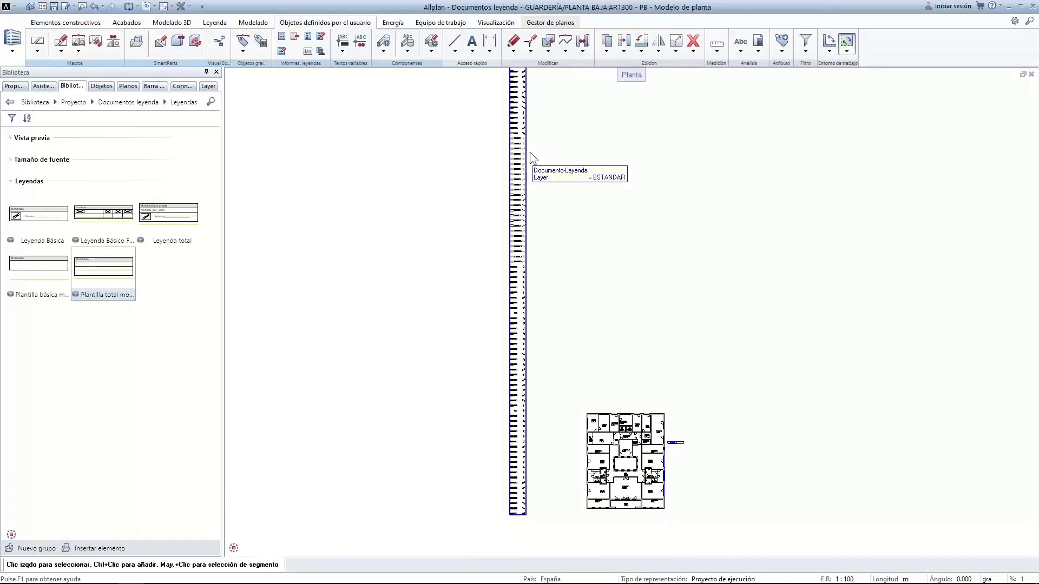
middle_click_drag(531, 194, 526, 402)
scroll(500, 284, "up", 8)
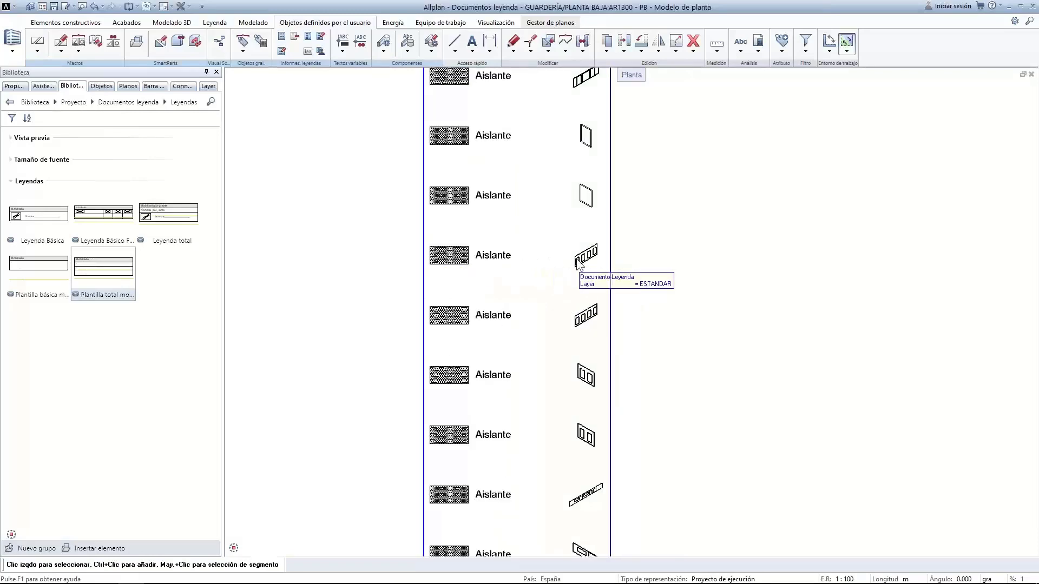
scroll(577, 262, "down", 6)
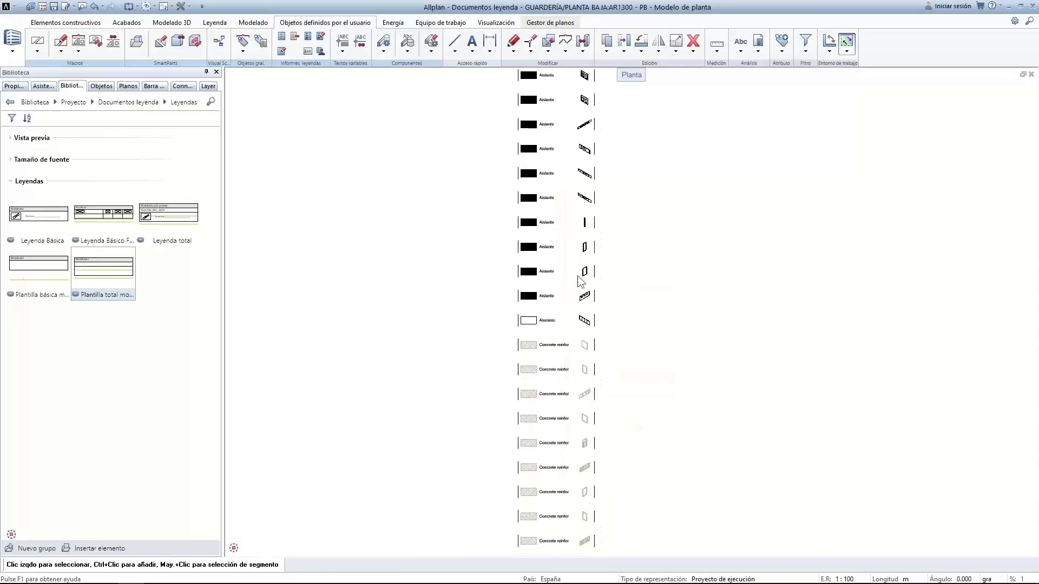
middle_click_drag(585, 429, 550, 135)
middle_click_drag(531, 382, 537, 284)
scroll(536, 280, "up", 6)
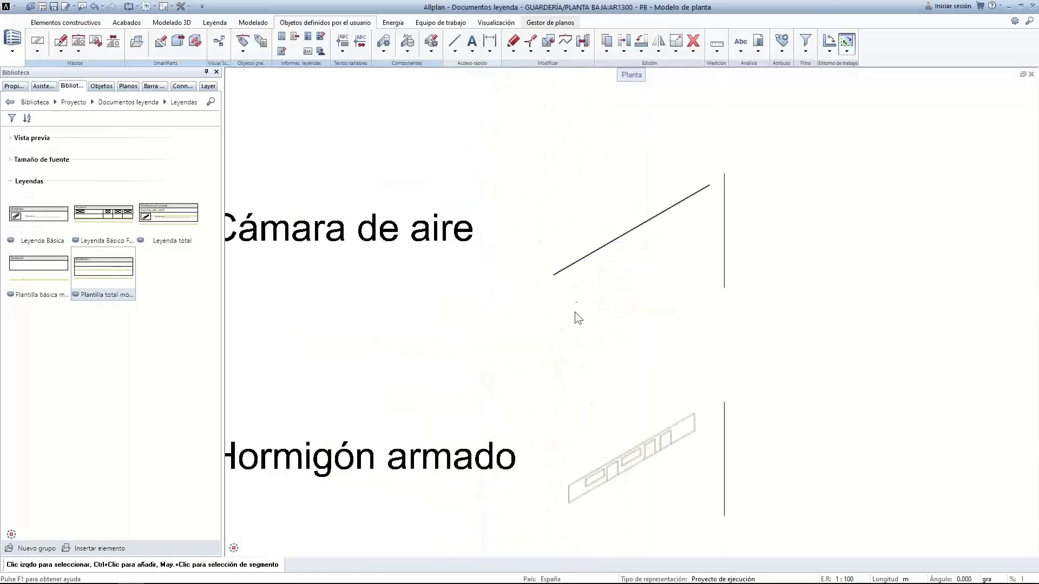
scroll(606, 355, "down", 5)
scroll(561, 196, "down", 5)
Use Organización de páginas to split the wall legend into side-by-side six-row pages
right_click(562, 196)
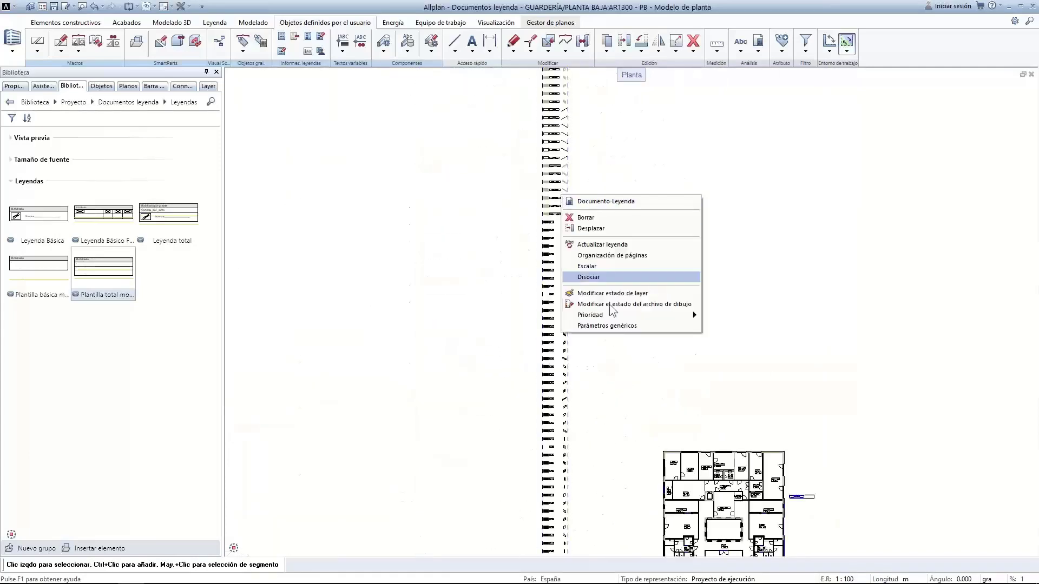
left_click(606, 255)
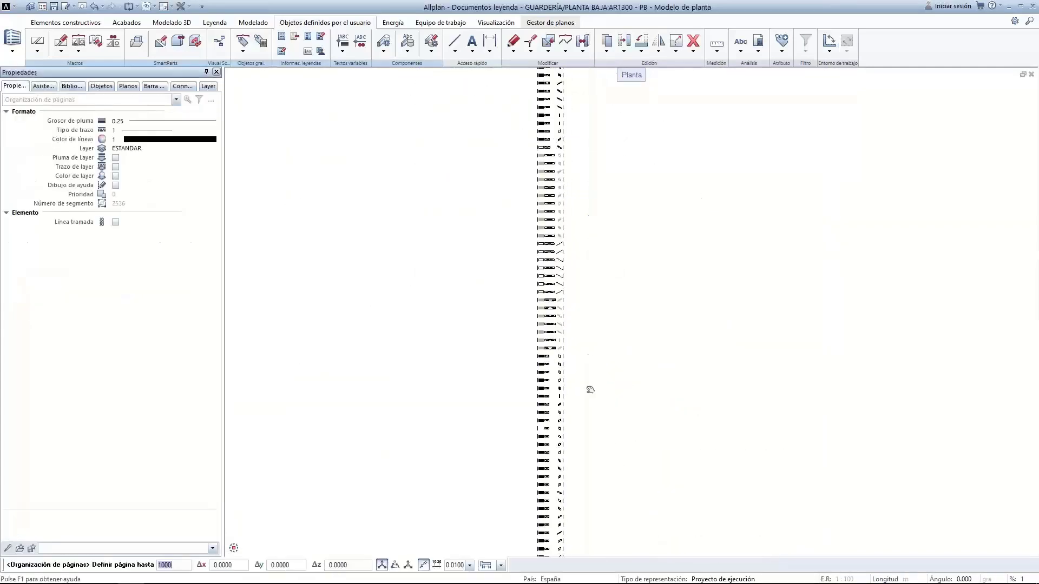
left_click(566, 149)
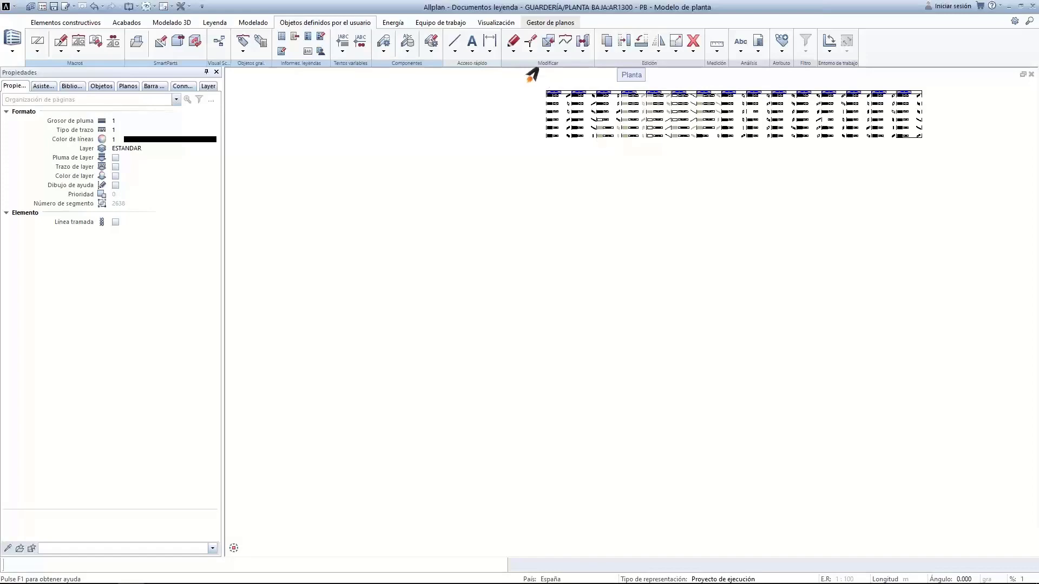
scroll(575, 108, "up", 5)
middle_click_drag(590, 135, 542, 292)
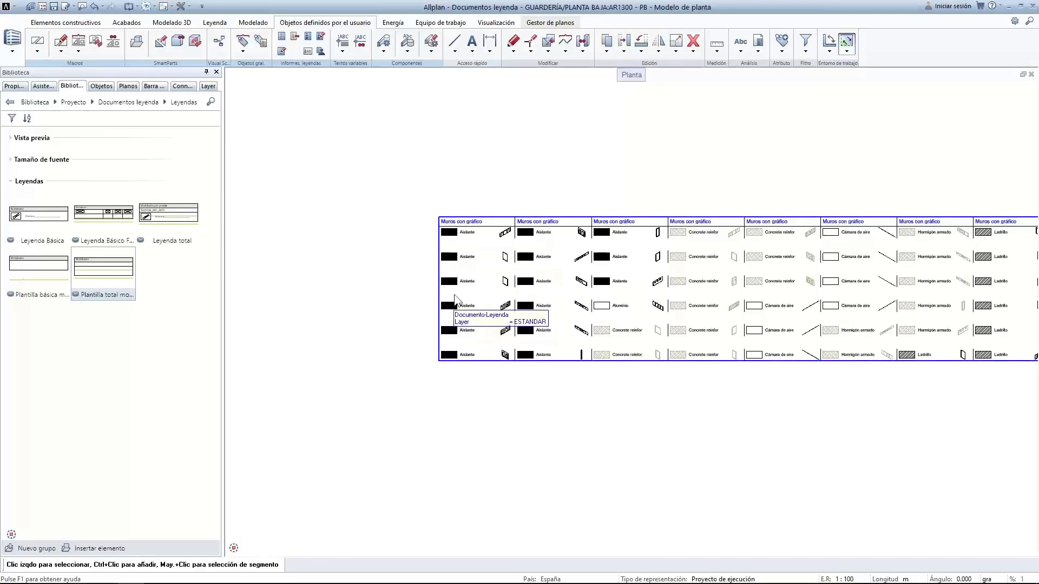
scroll(707, 460, "down", 2)
middle_click_drag(674, 446, 415, 399)
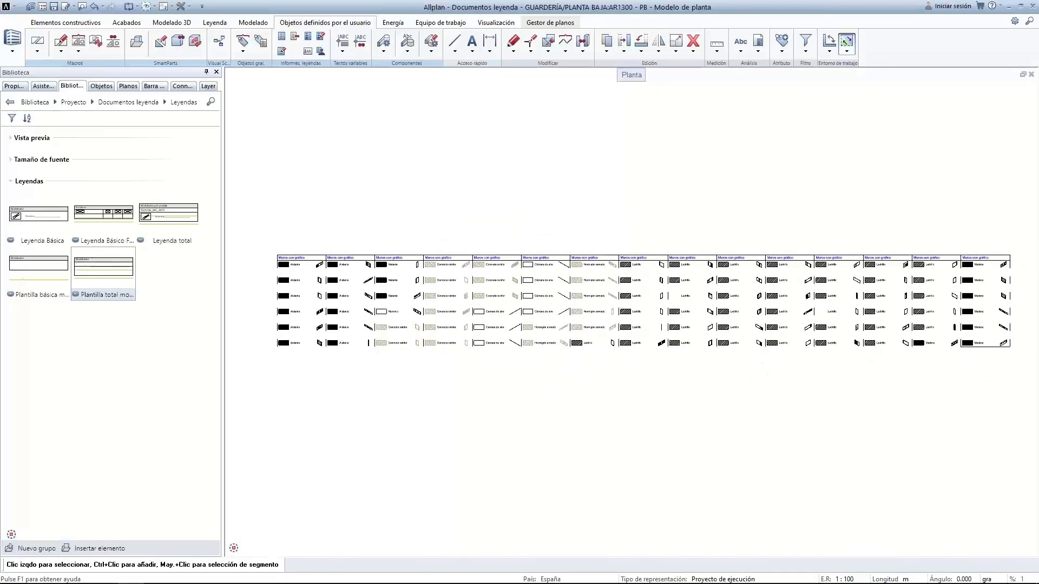
scroll(349, 301, "up", 4)
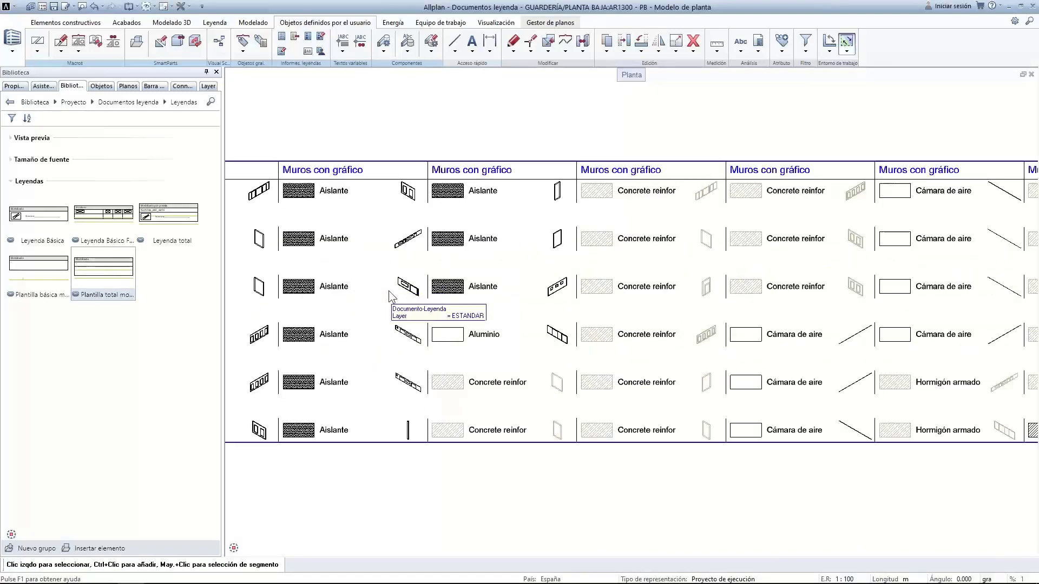
scroll(388, 296, "down", 4)
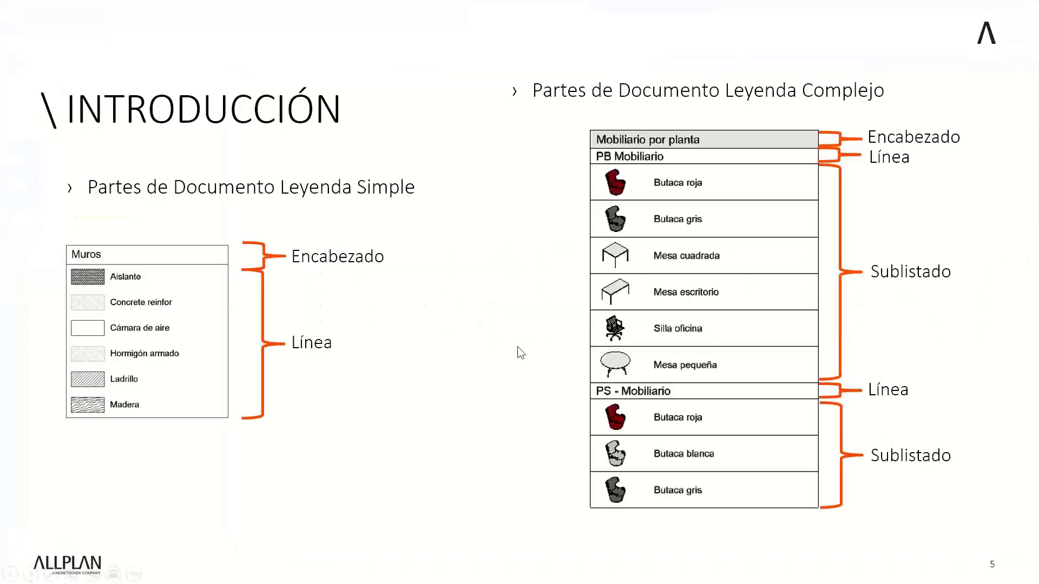
Advance the slideshow to slide 9, 'Consejos y Tips', then end it with Esc
left_click(401, 293)
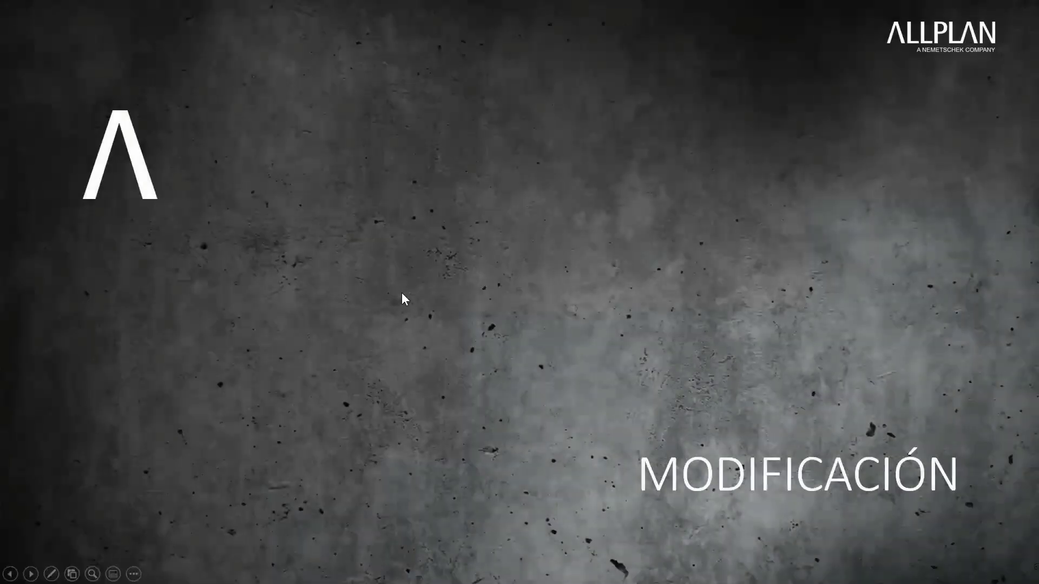
left_click(402, 293)
left_click(401, 294)
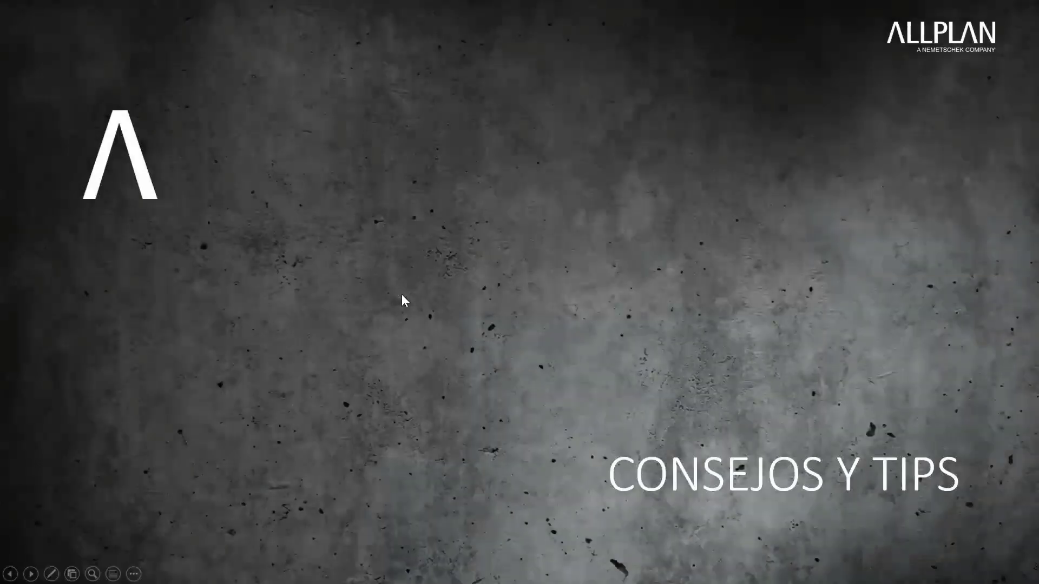
left_click(401, 294)
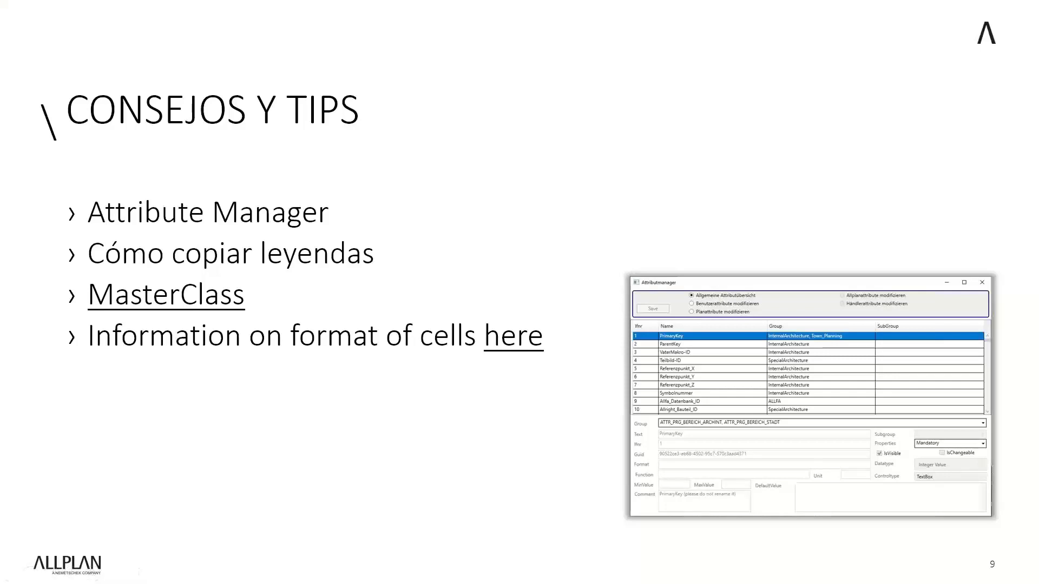
key("Escape")
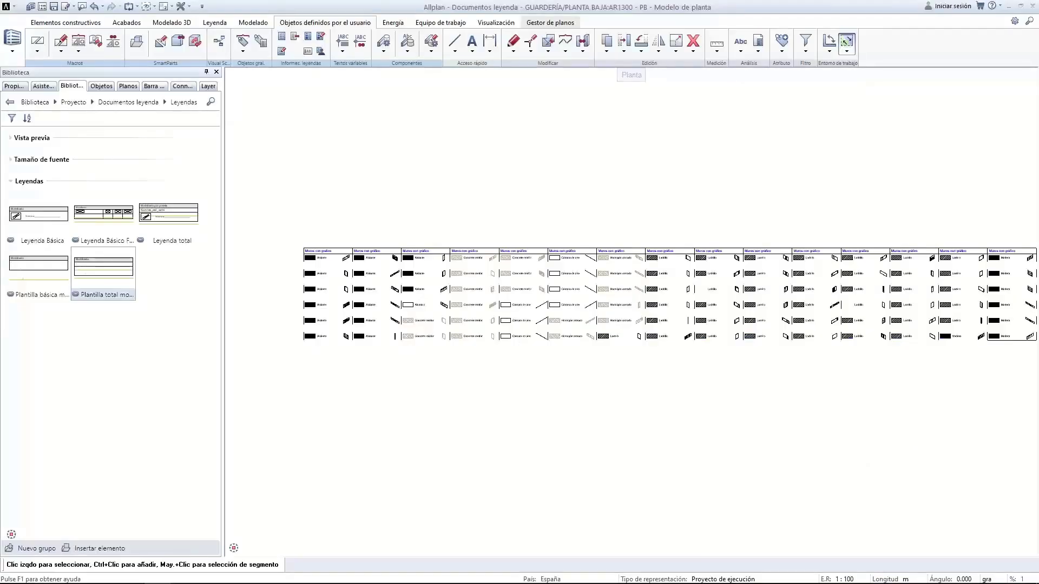
Launch Allmenu and open the CAD program directory C:\Program Files\Allplan\2021 in Explorer
left_click(12, 576)
left_click(155, 221)
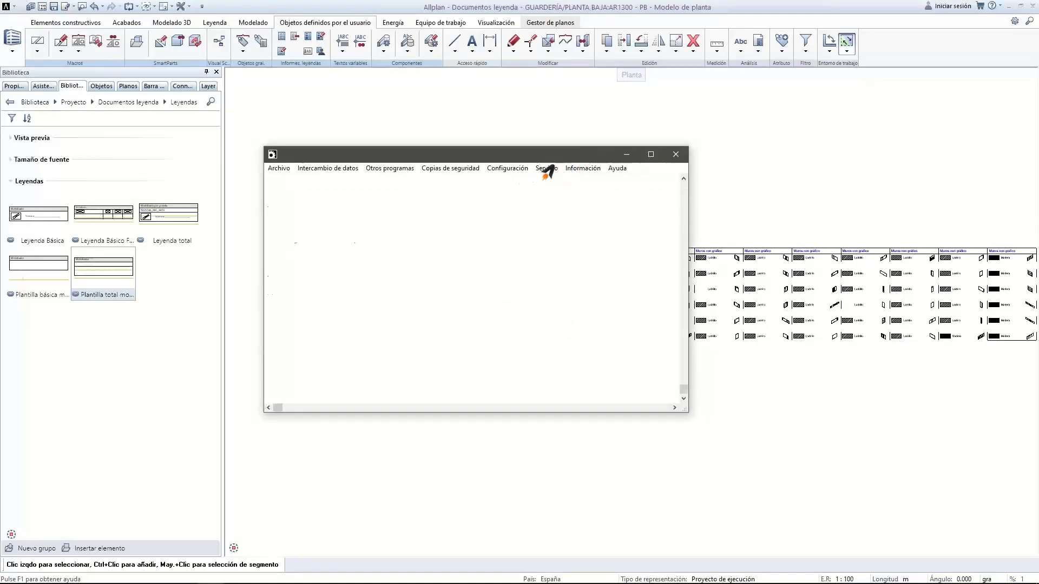
left_click(506, 168)
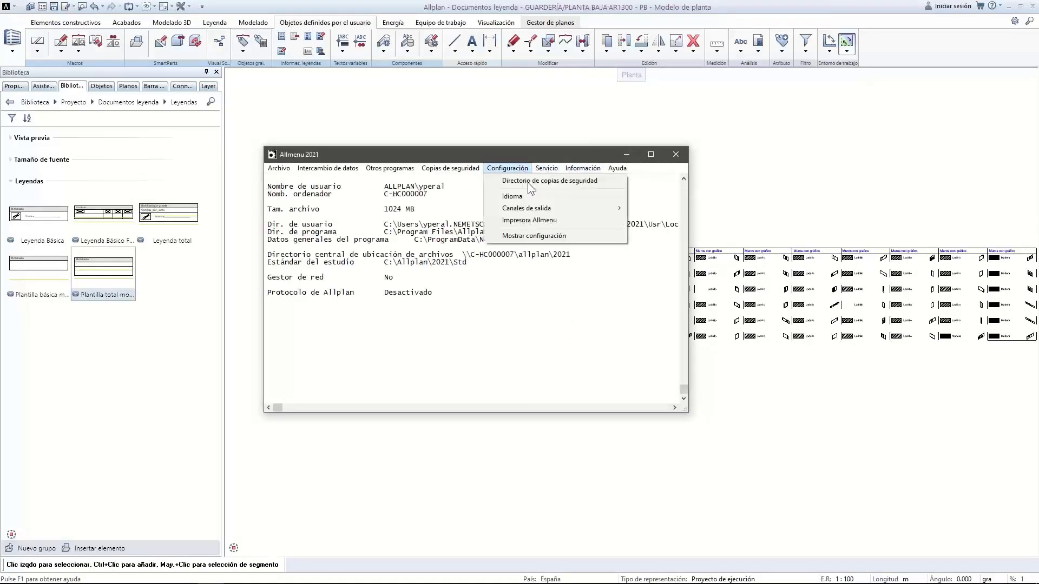
mouse_move(542, 172)
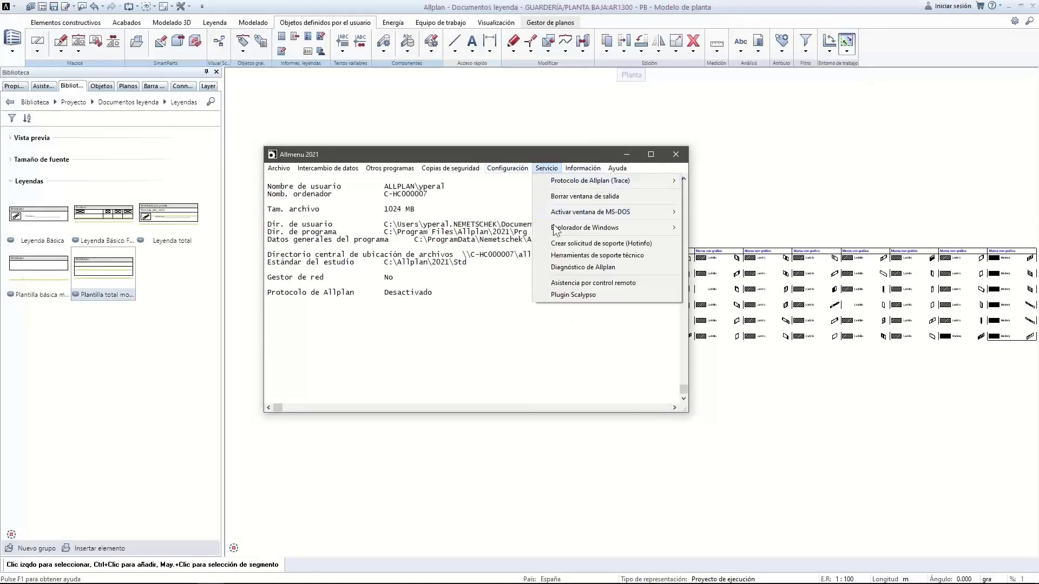
mouse_move(556, 227)
left_click(772, 228)
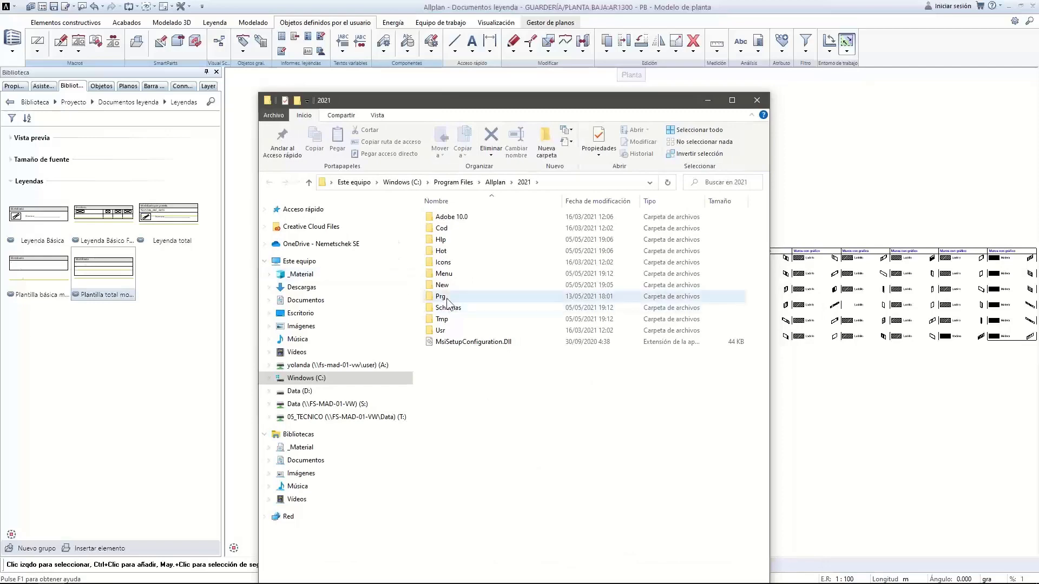
Open the Prg folder, sort it by Tipo, and select AttributManager.exe
double_click(447, 298)
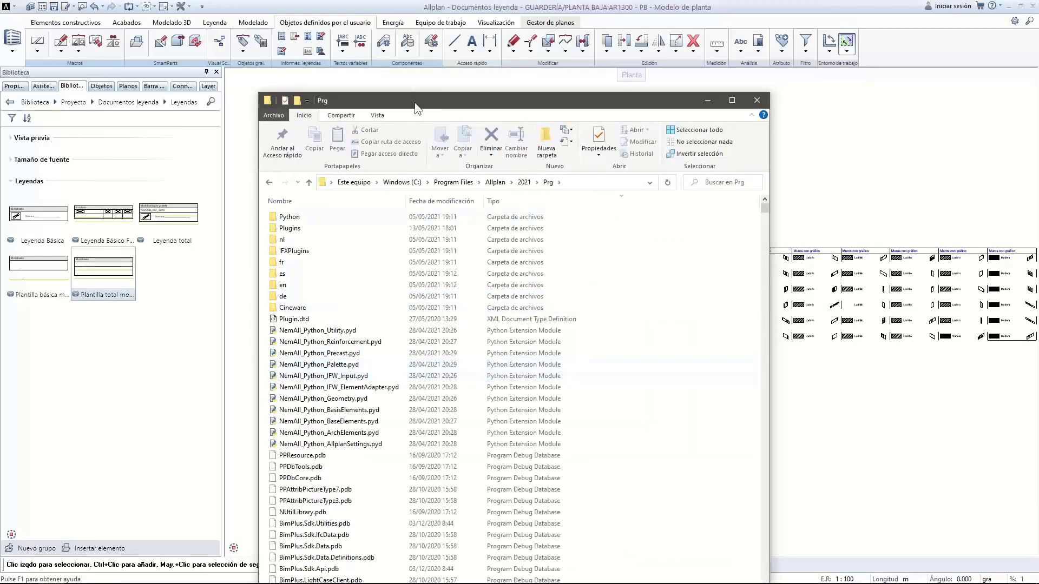
left_click_drag(414, 102, 473, 74)
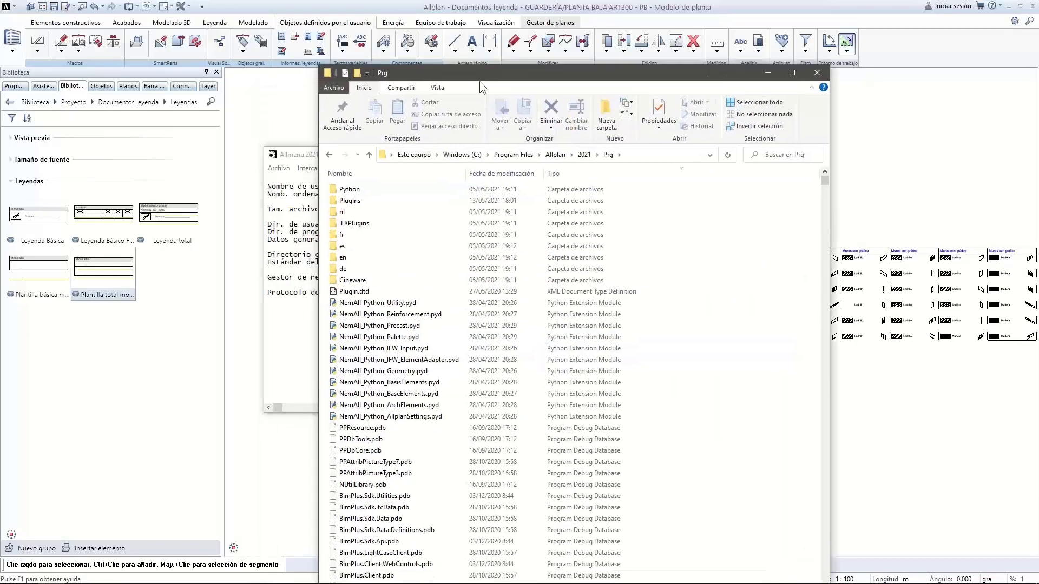
left_click(578, 177)
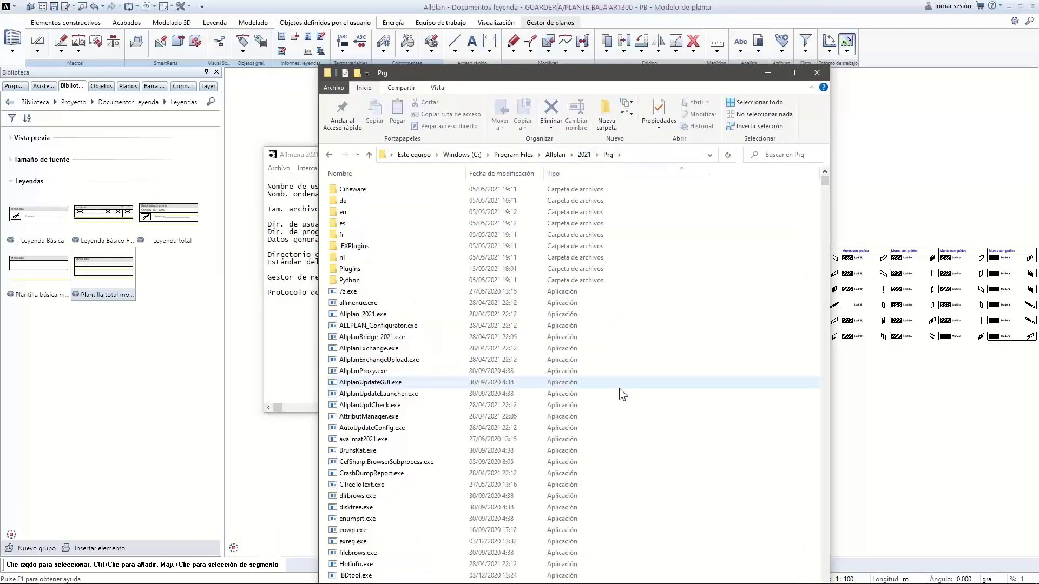
left_click(357, 417)
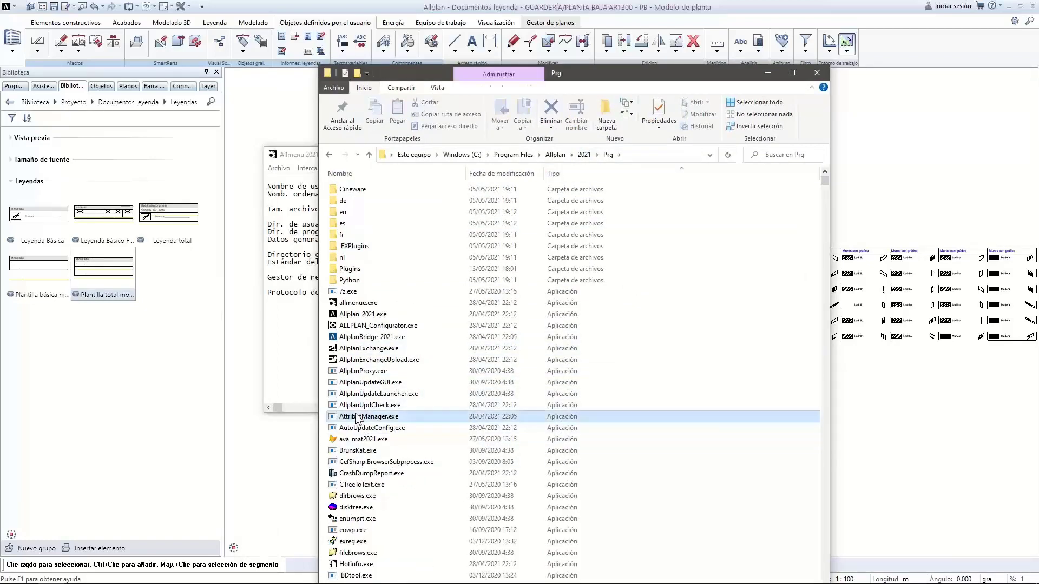
Launch Attribute Manager, enlarge its window, and inspect the user attribute NumberOfRiser (2)
double_click(357, 416)
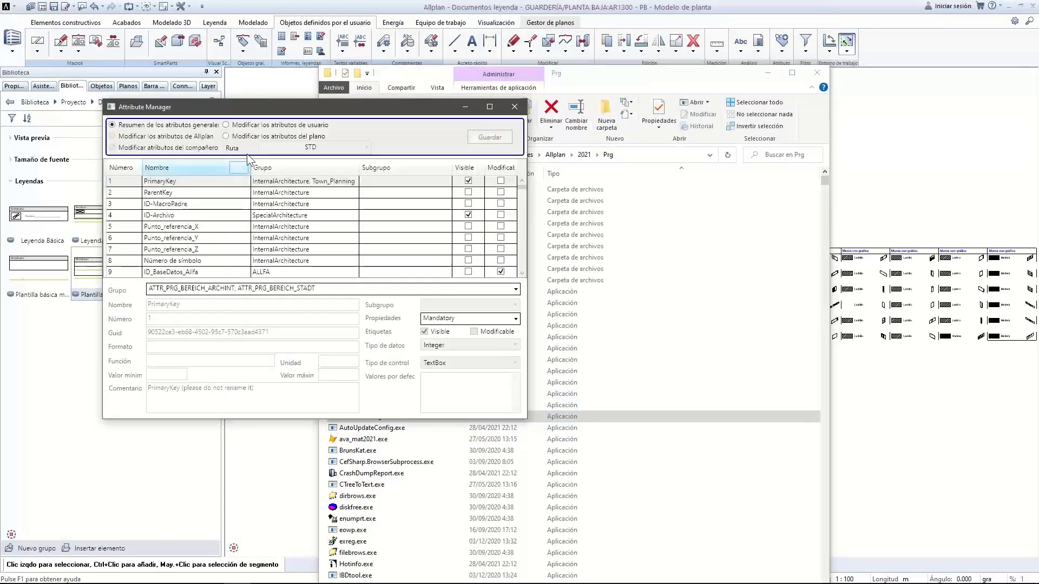
left_click_drag(433, 115, 599, 110)
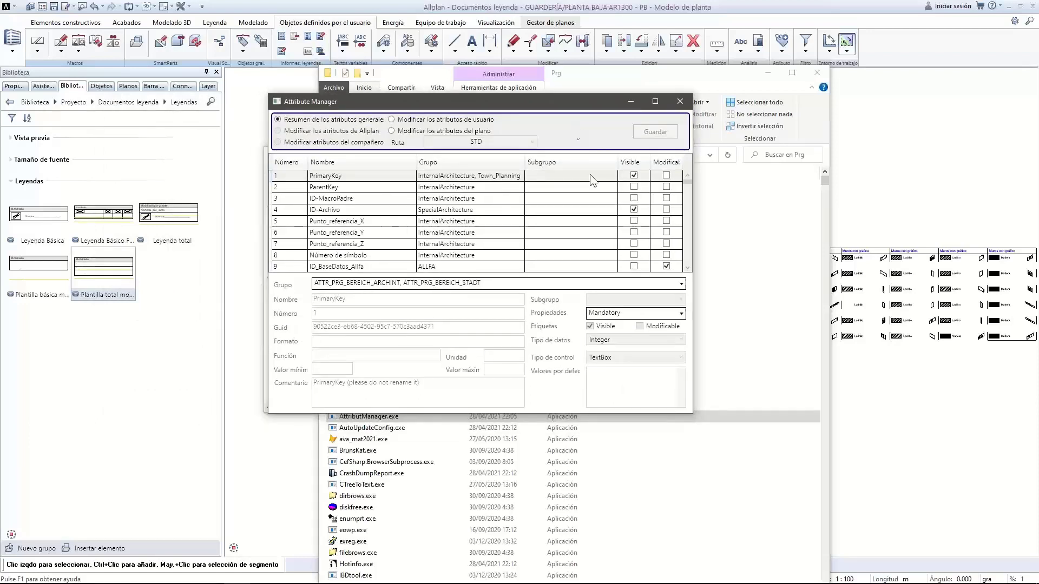
left_click_drag(690, 413, 855, 477)
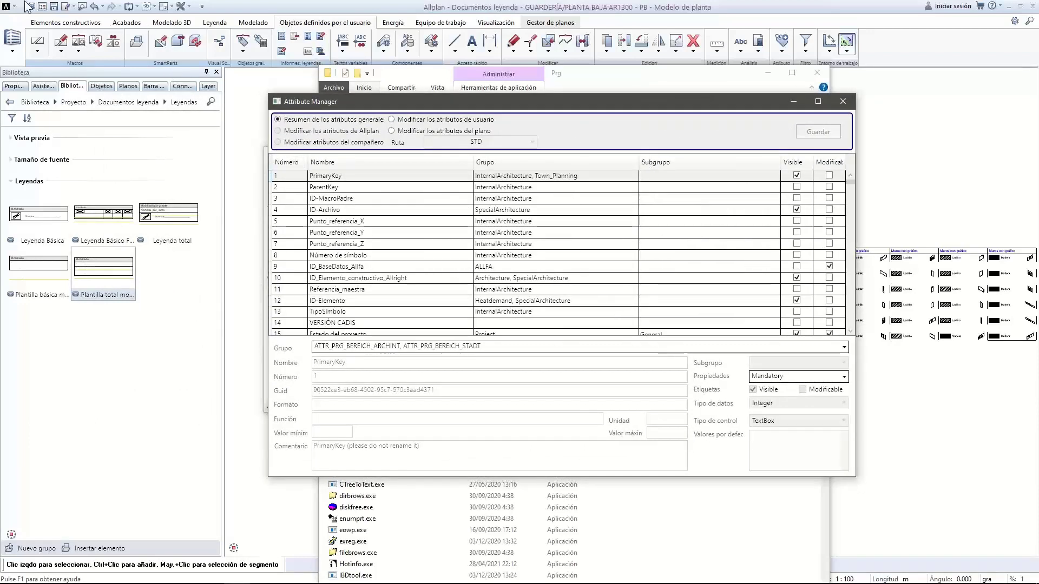
left_click(410, 121)
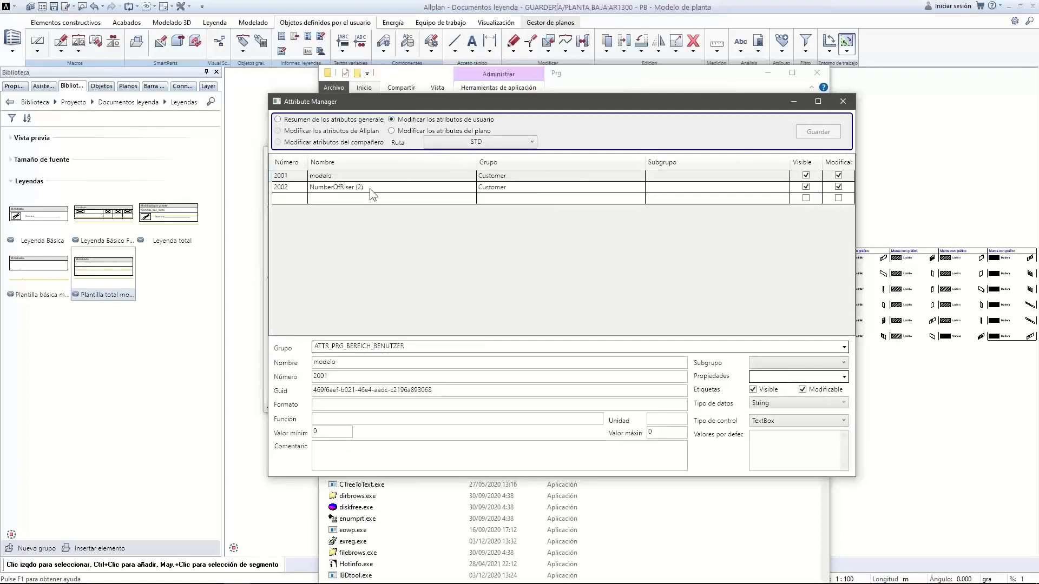
left_click(498, 192)
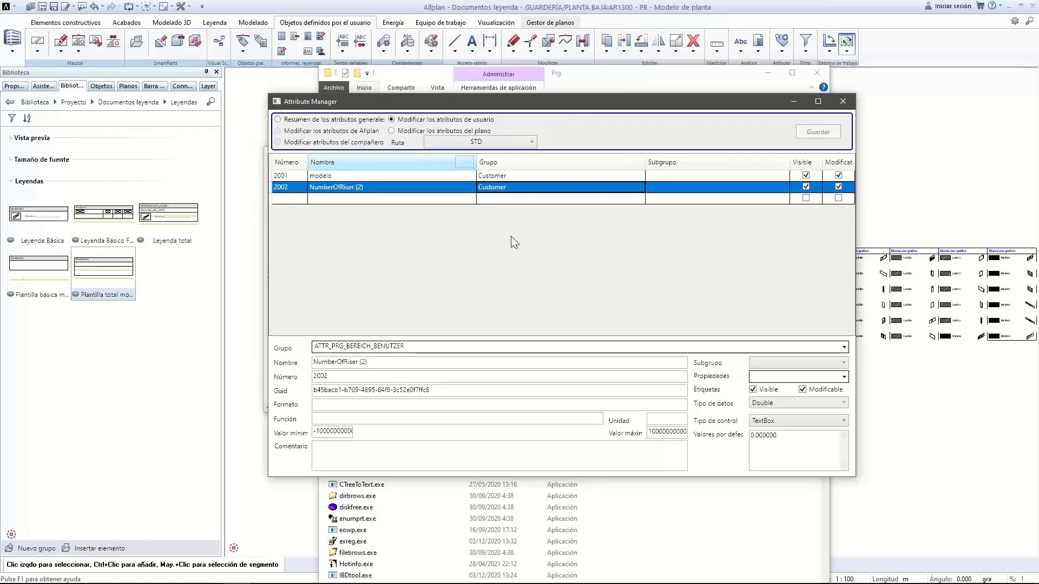
Browse general attributes like Número de símbolo, Descripción referencia NBS and Volumen_DIN277, then close
left_click(278, 119)
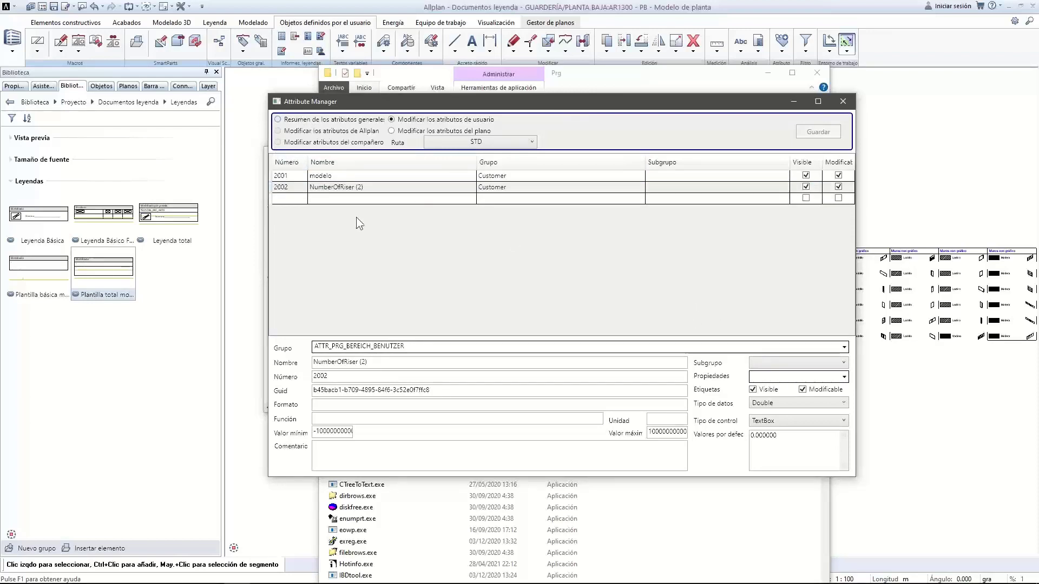
left_click(502, 256)
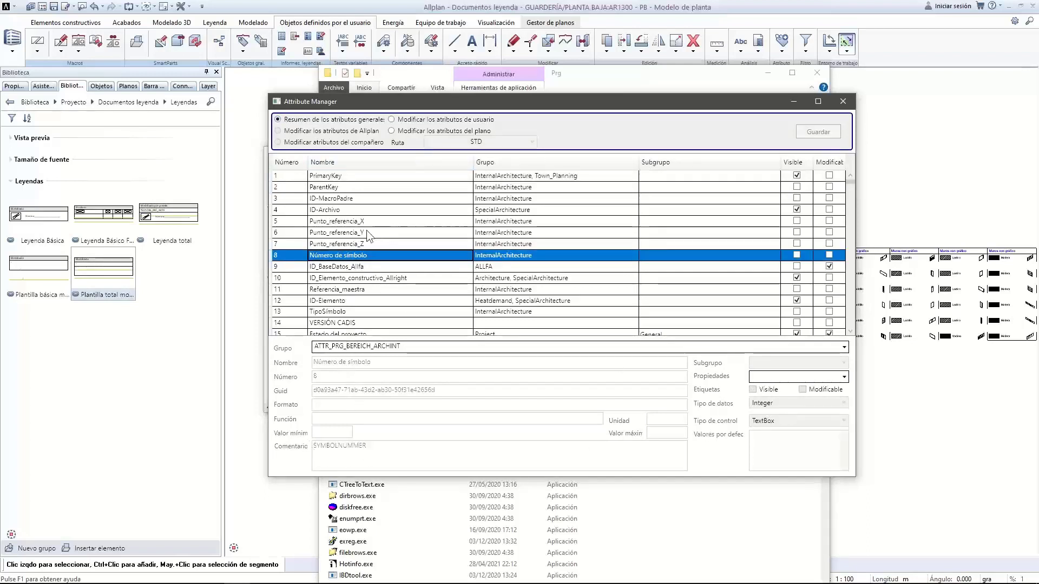
scroll(330, 248, "down", 12)
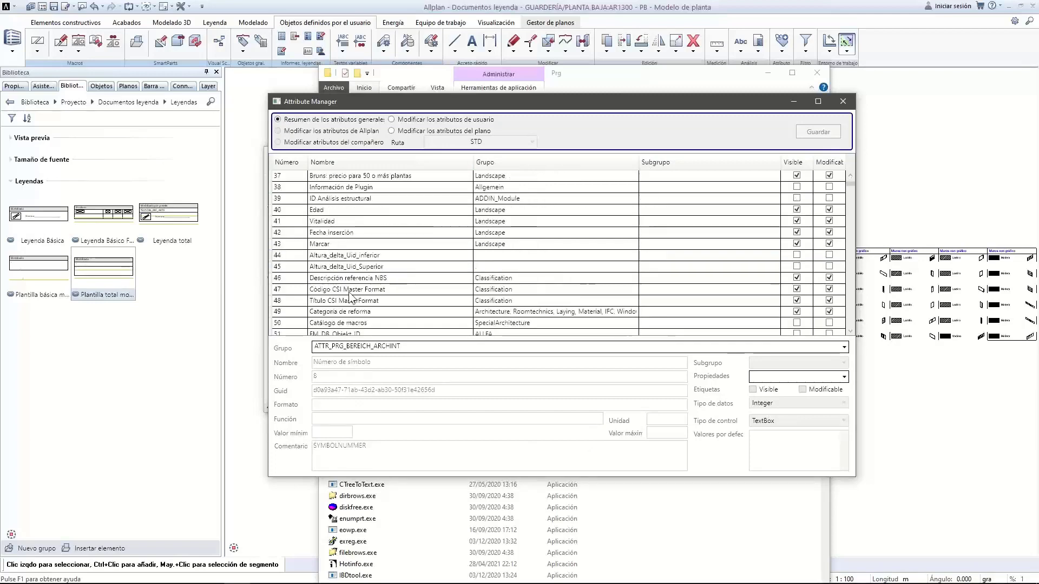
left_click(331, 256)
left_click(339, 278)
scroll(342, 301, "down", 13)
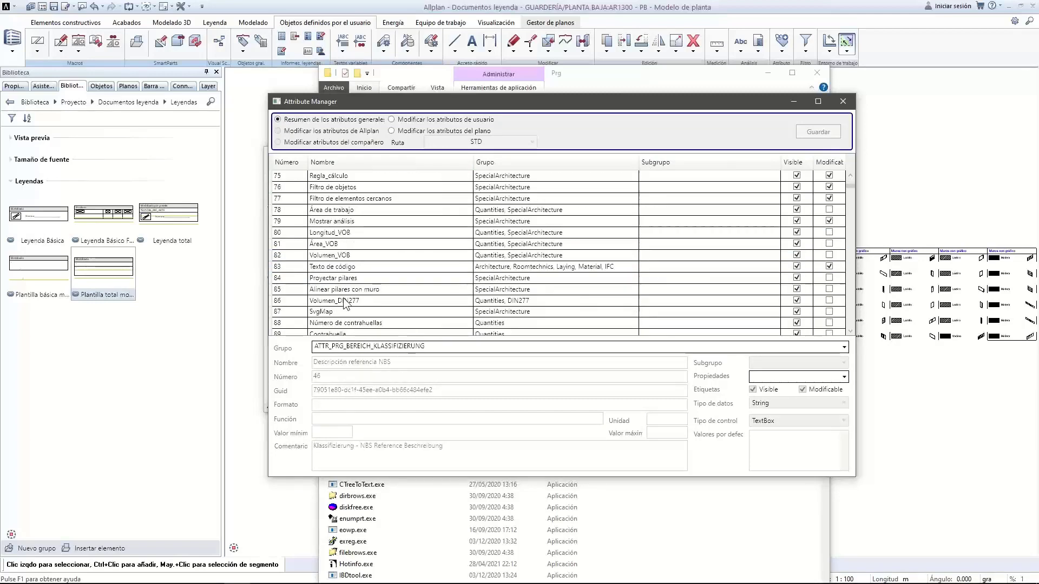
left_click(328, 301)
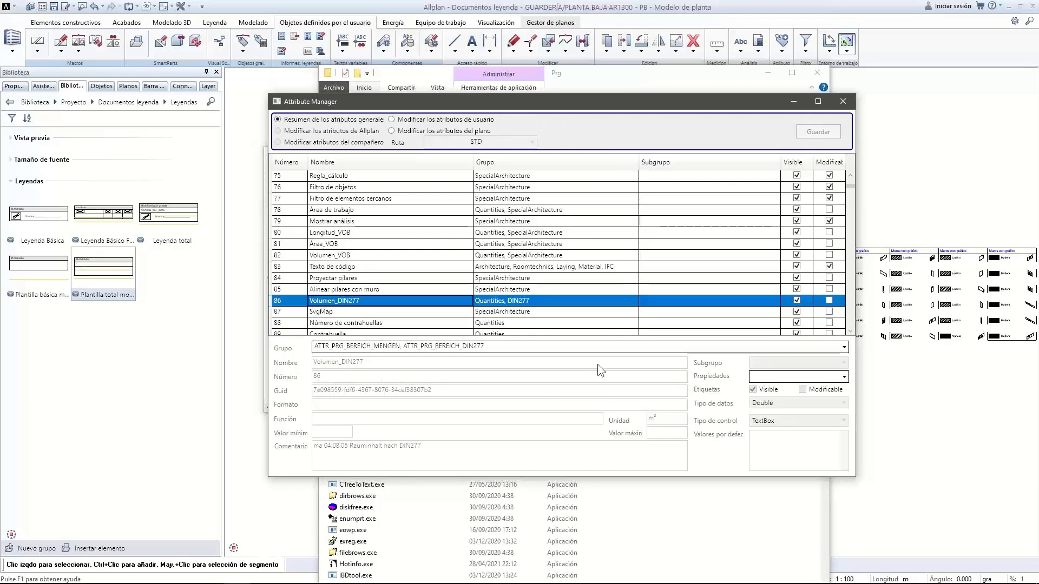
left_click(843, 101)
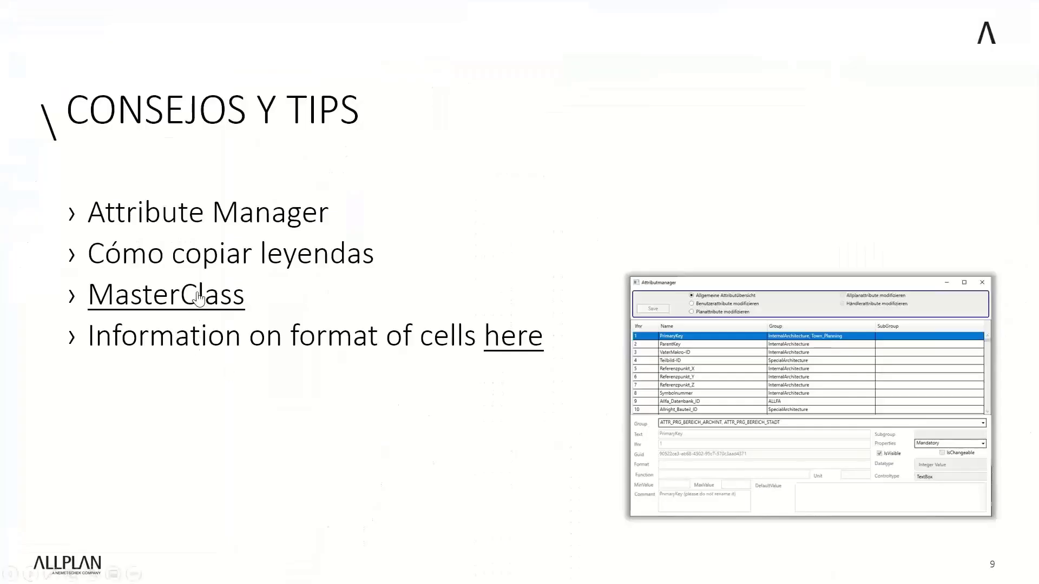
Follow the slide's MasterClass link and maximize the browser window
left_click(200, 296)
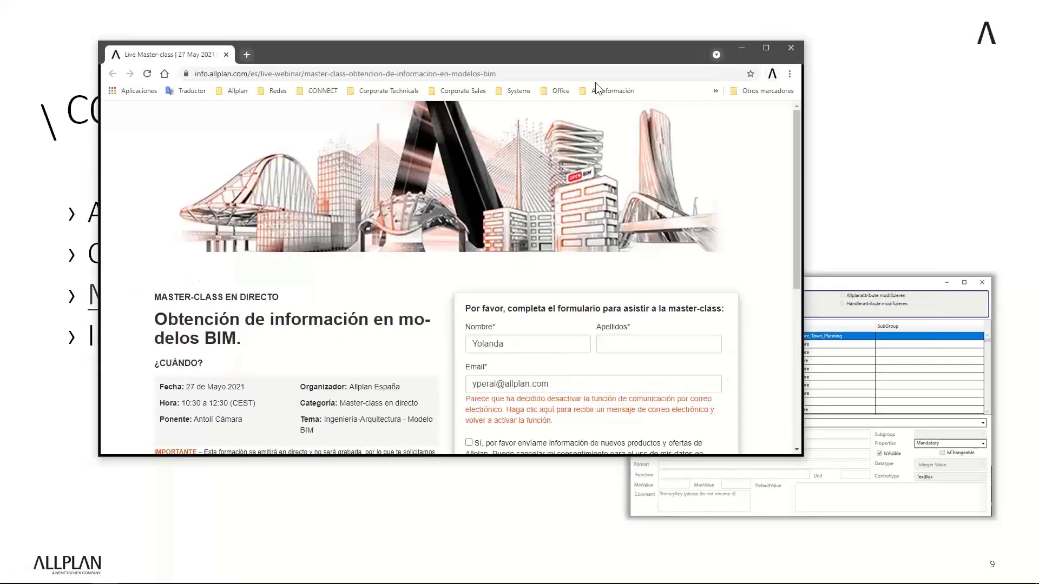
left_click(765, 50)
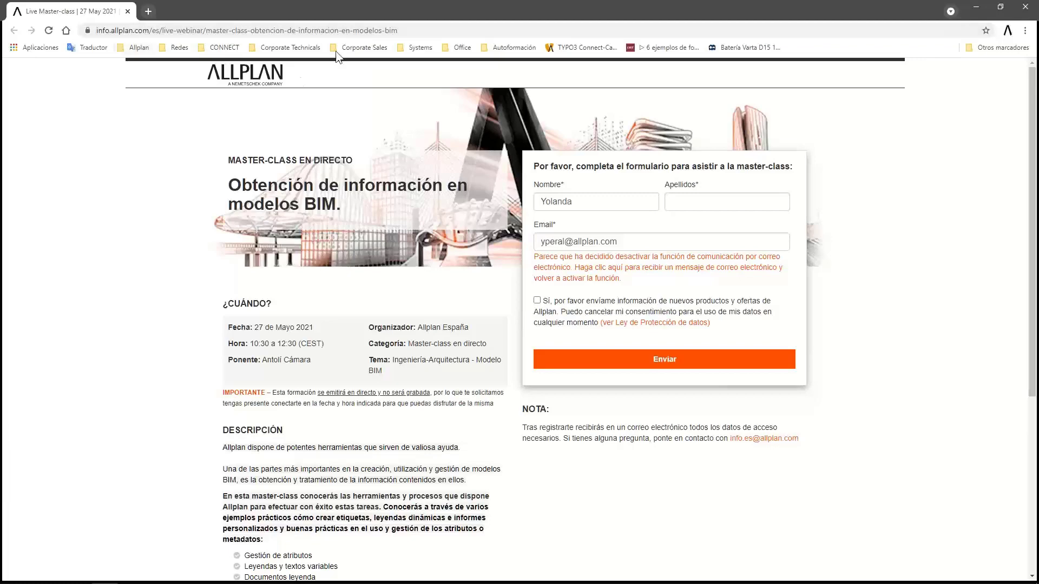
Shorten the web address to reach the main allplan.com site
left_click(150, 32)
left_click_drag(181, 31, 513, 29)
key("BackSpace")
key("Return")
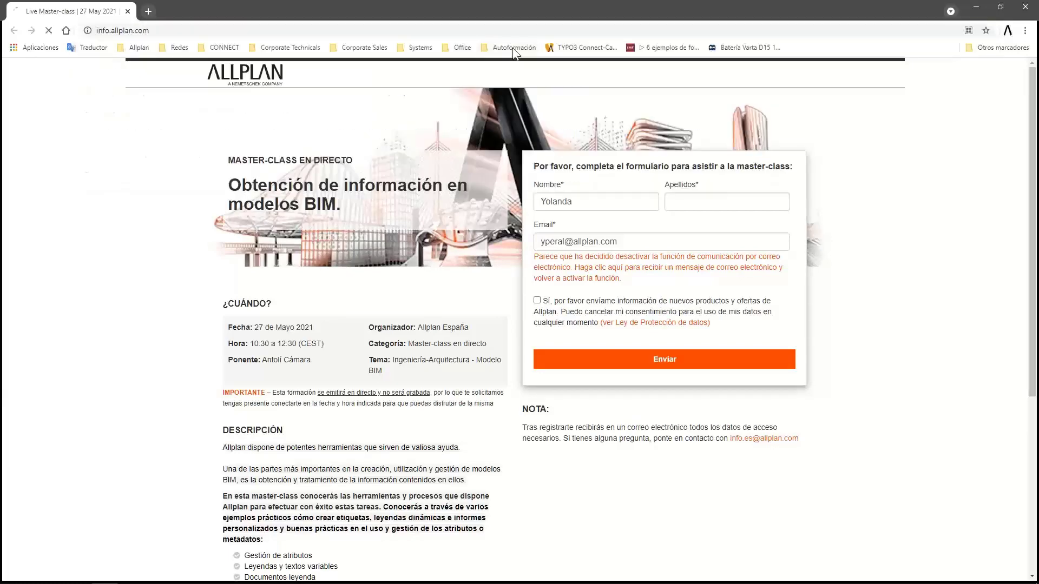
left_click(111, 32)
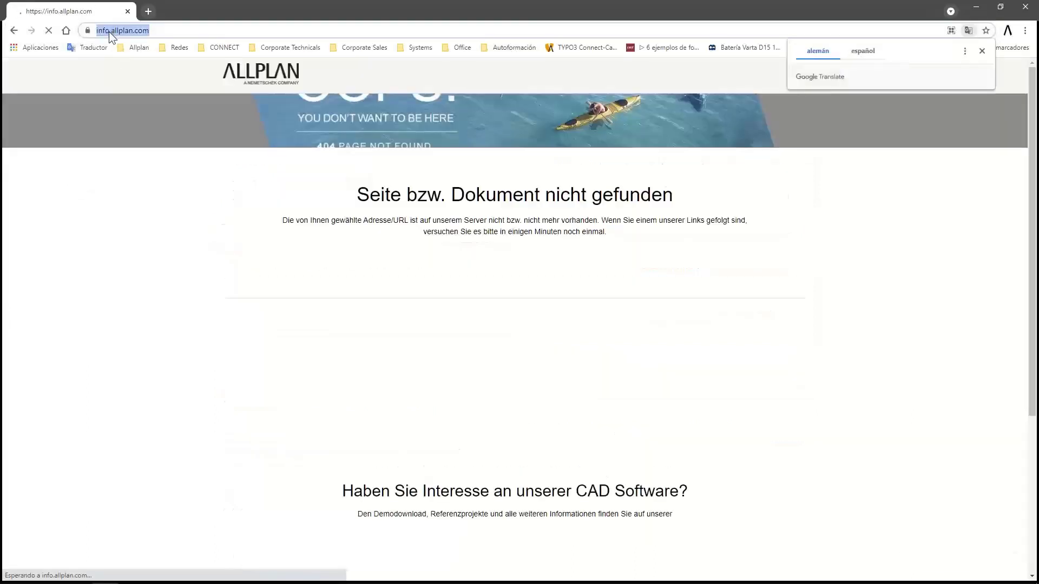
left_click(112, 31)
double_click(125, 30)
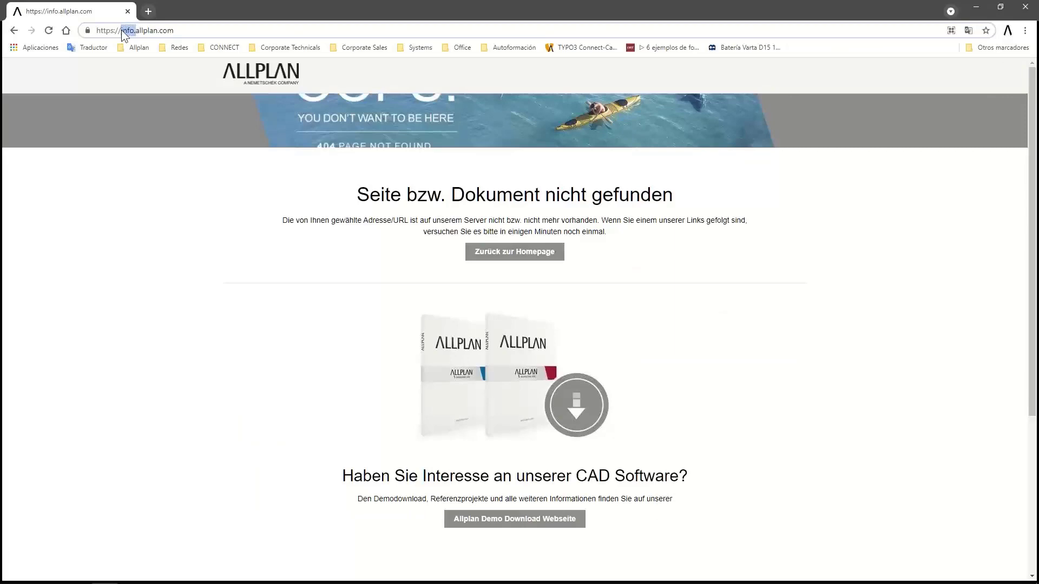
key("Delete")
key("Delete")
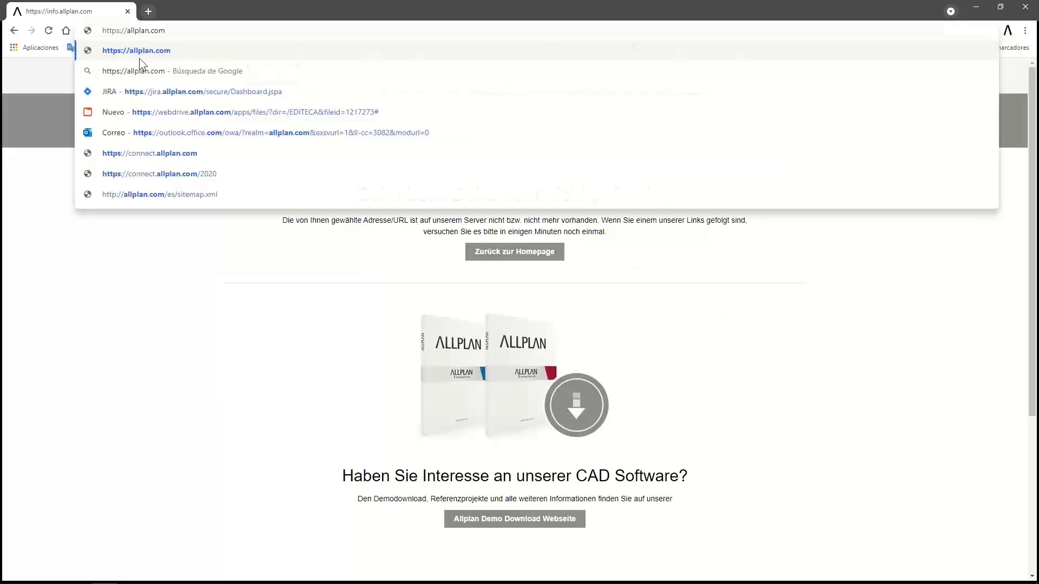
left_click(138, 57)
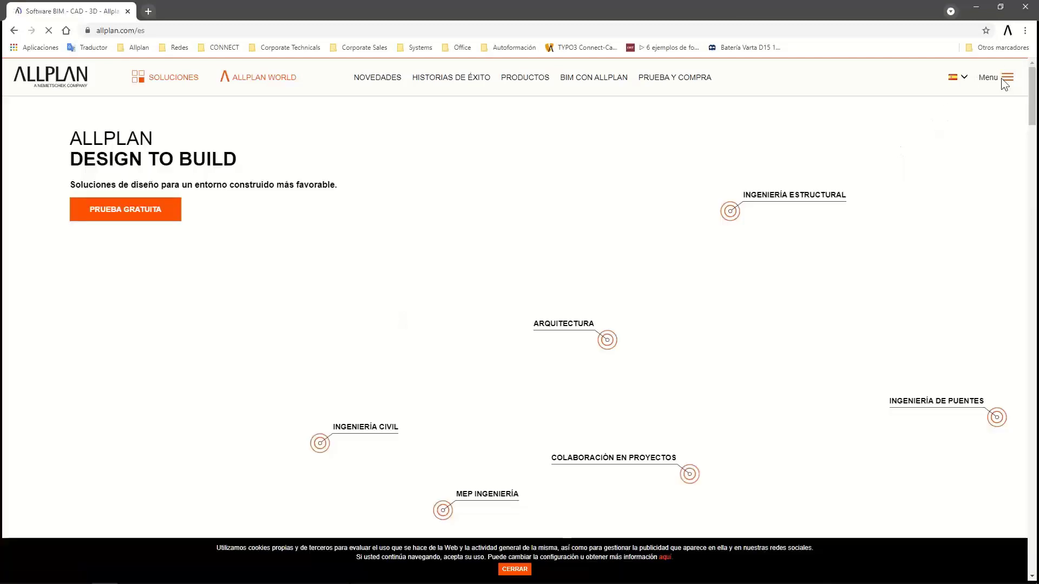
Go through Formación y eventos > Formación > Actividades y eventos to the Master-class event, then close Chrome
double_click(1002, 79)
left_click(1007, 80)
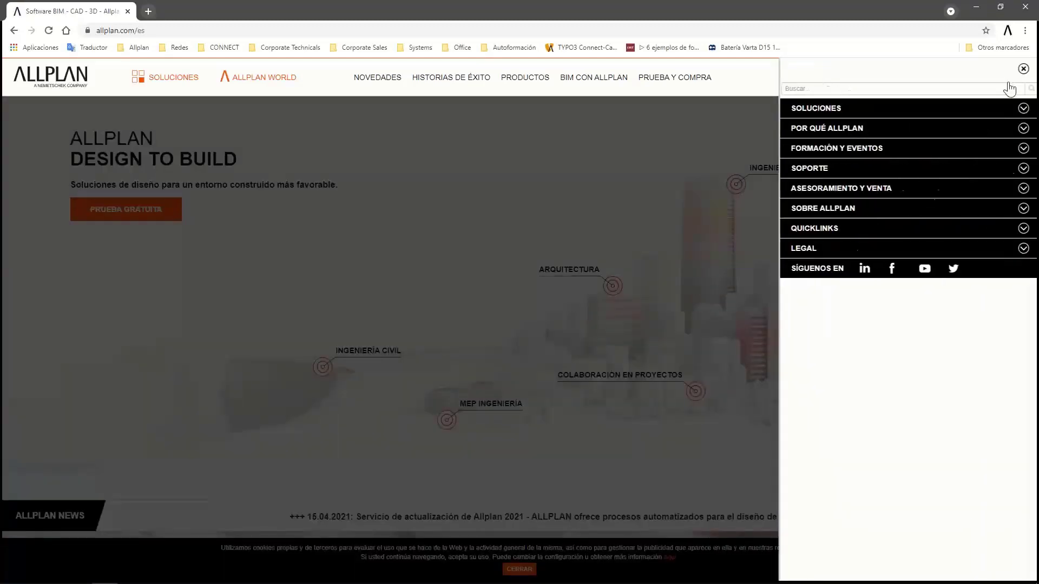
left_click(808, 154)
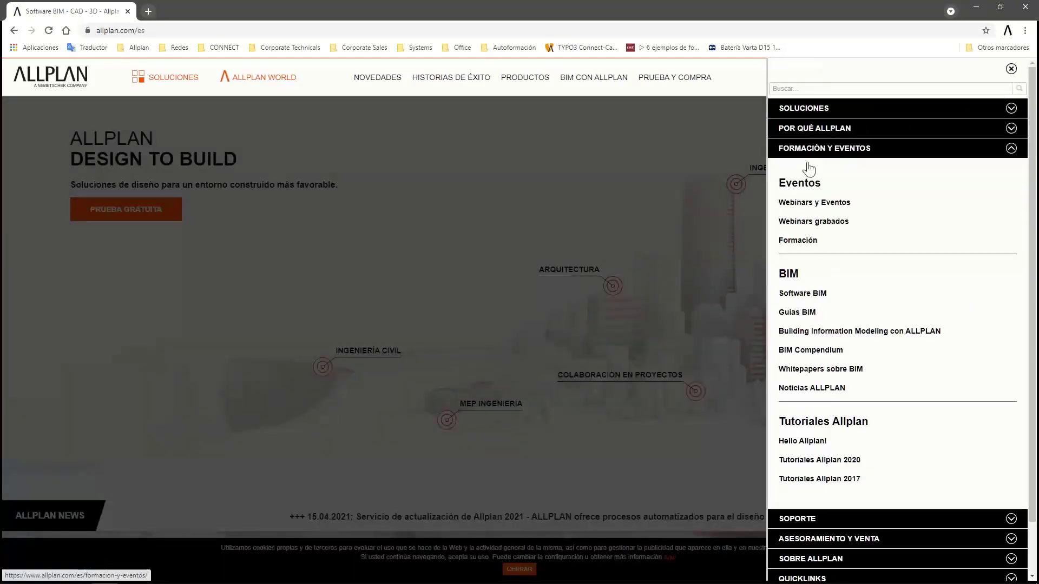
left_click(802, 240)
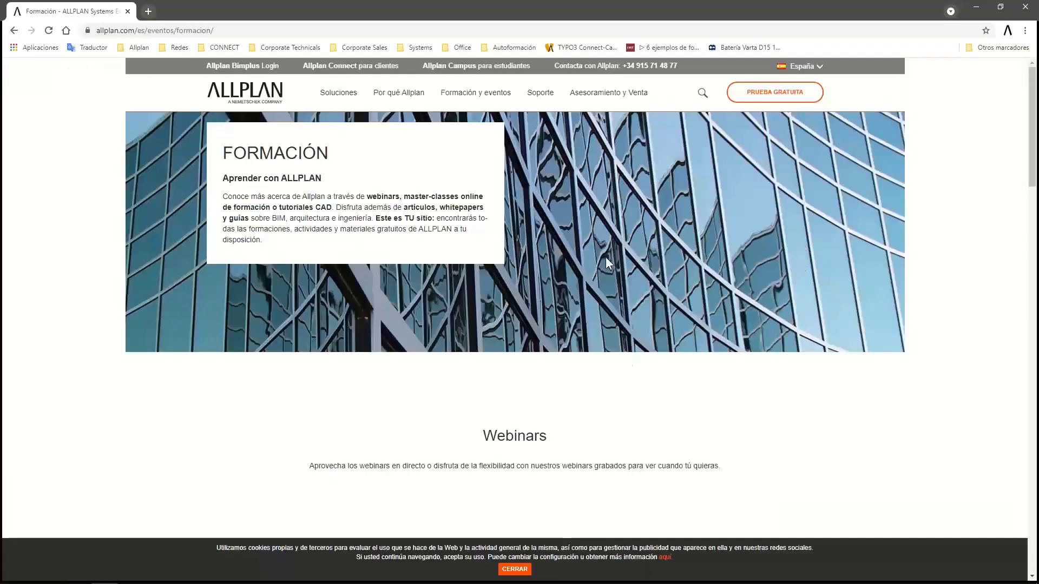
scroll(606, 263, "down", 10)
left_click(403, 300)
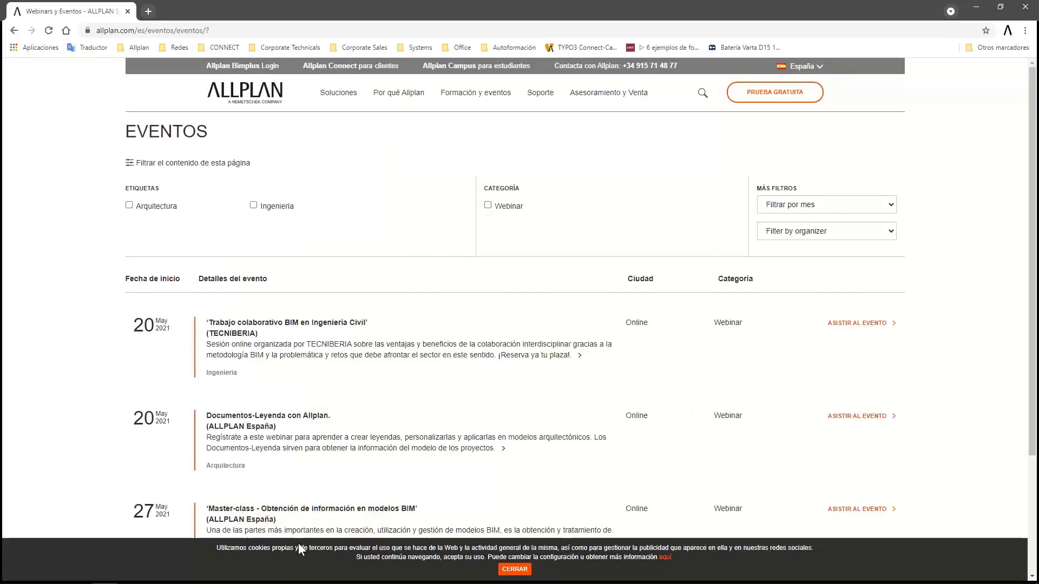
scroll(300, 515, "down", 3)
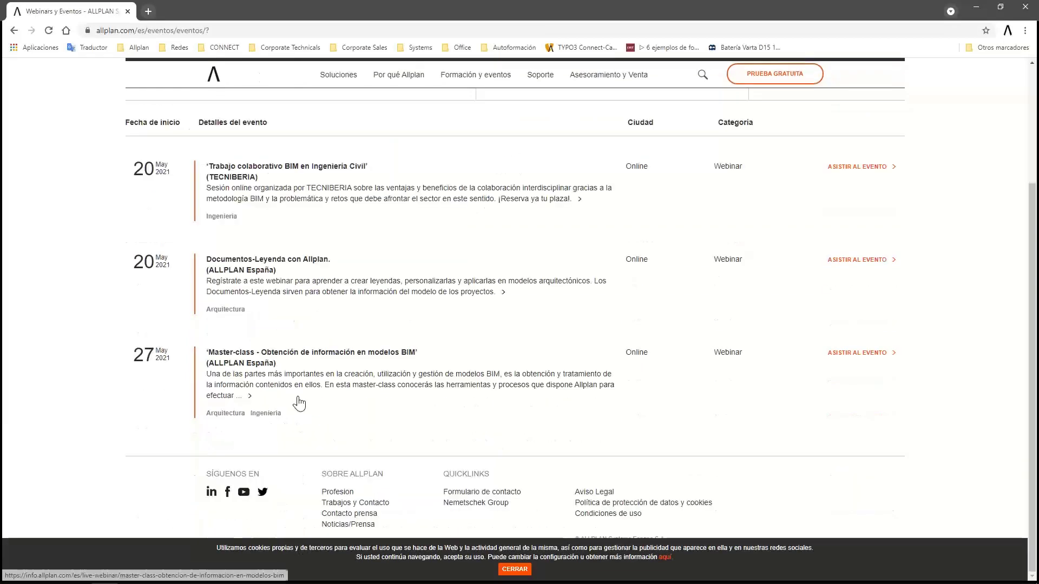
left_click(258, 366)
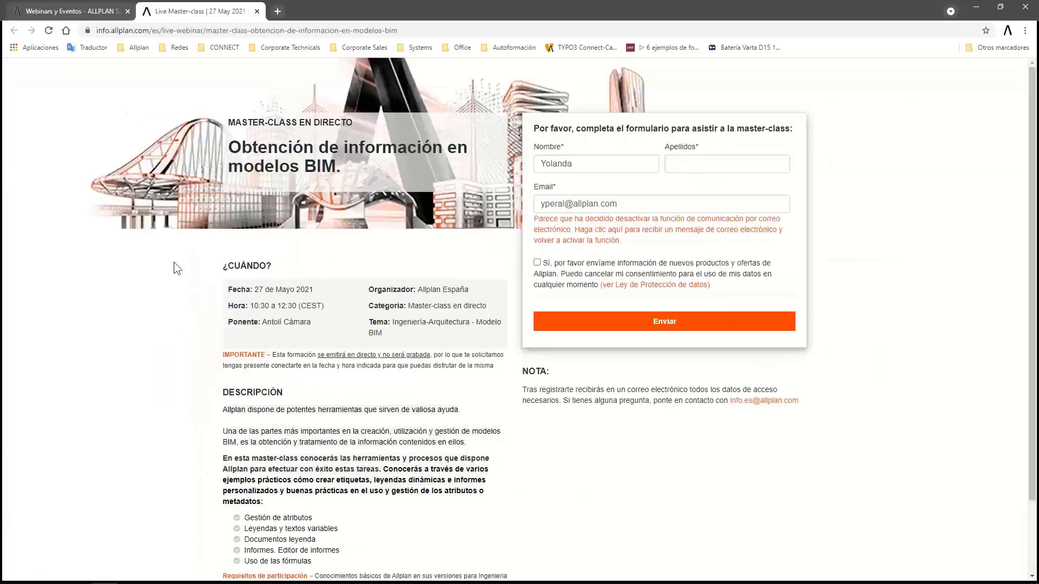
left_click(1025, 6)
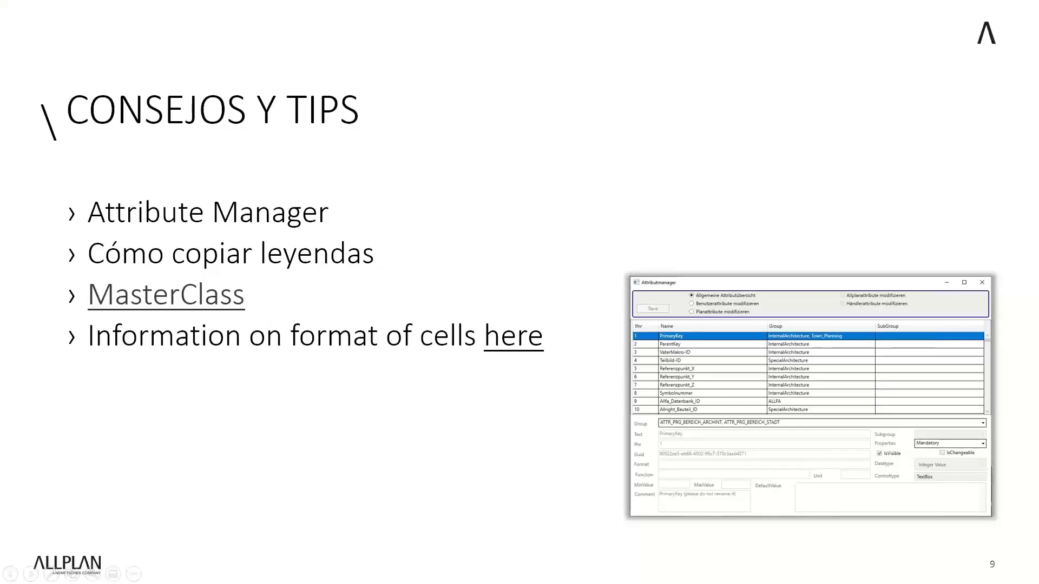
In Explorer, navigate C: > Allplan > 2021 > Prj > Documentos leyenda.prj
key("alt+Tab")
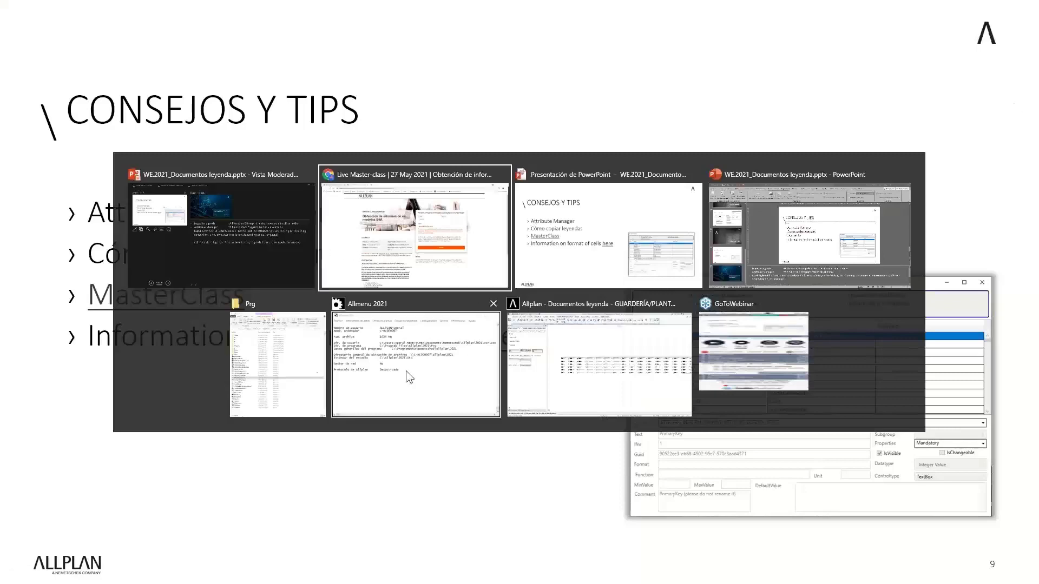
left_click(294, 367)
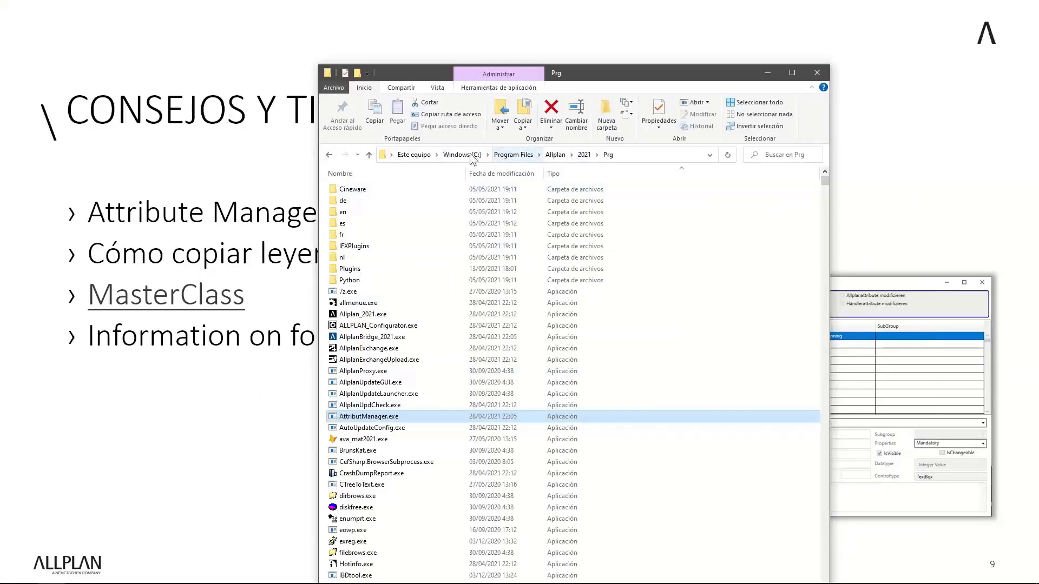
left_click(462, 155)
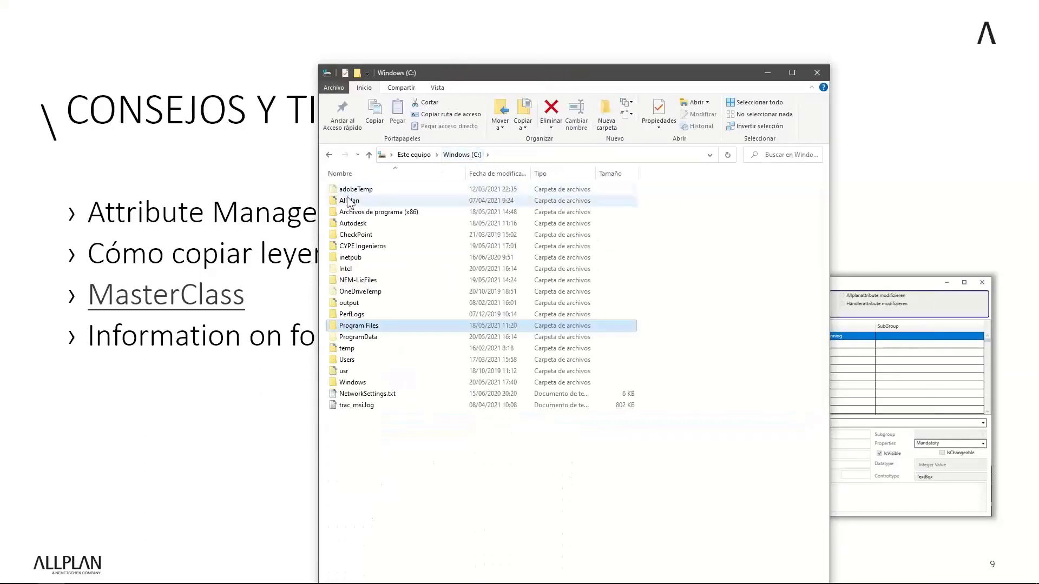
double_click(346, 200)
double_click(346, 201)
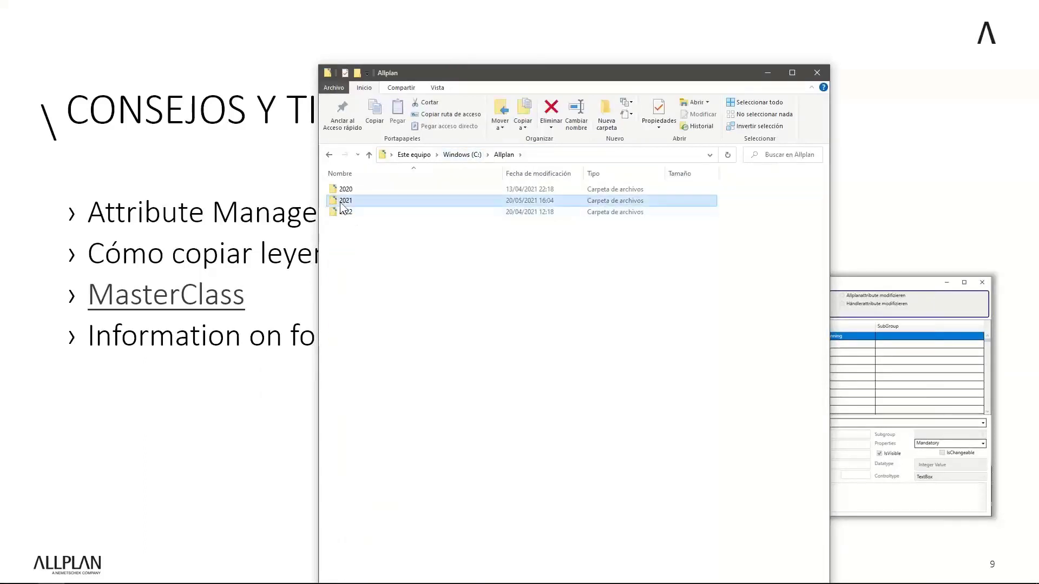
double_click(342, 224)
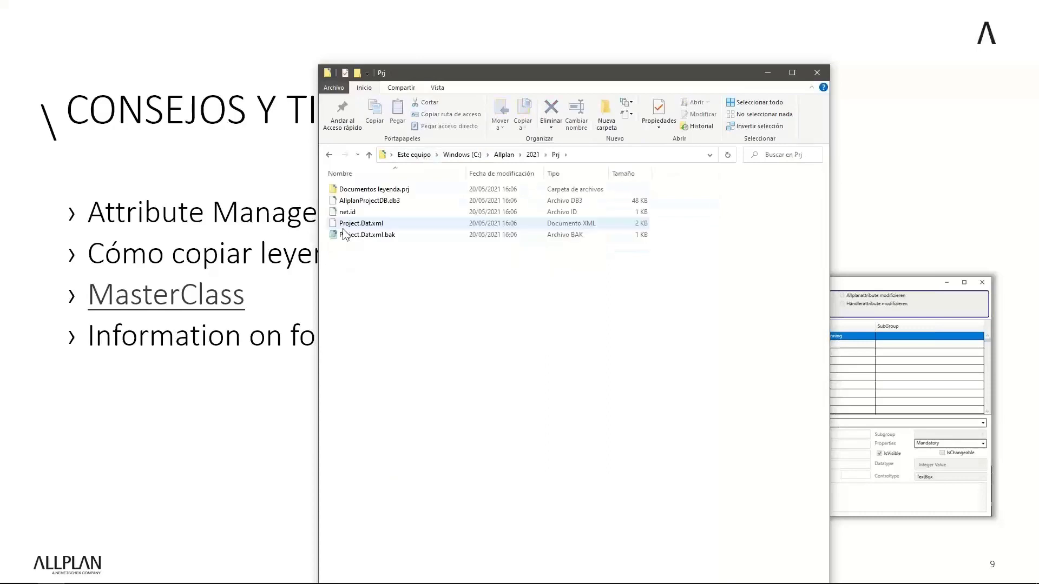
double_click(350, 189)
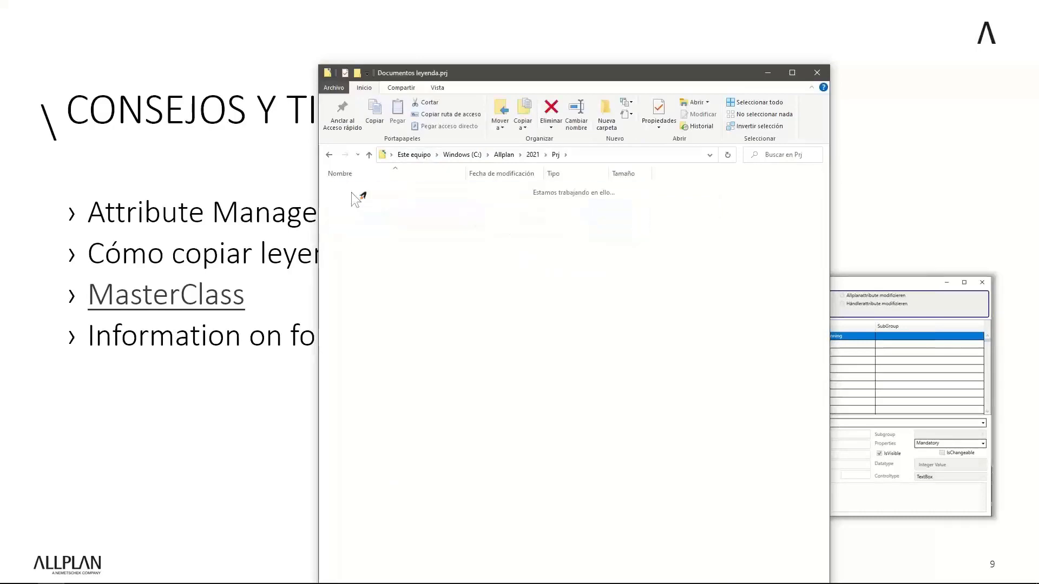
Locate the zle000.spa legend file at the end of the list, then return to the slideshow
left_click_drag(527, 73, 430, 17)
left_click(267, 428)
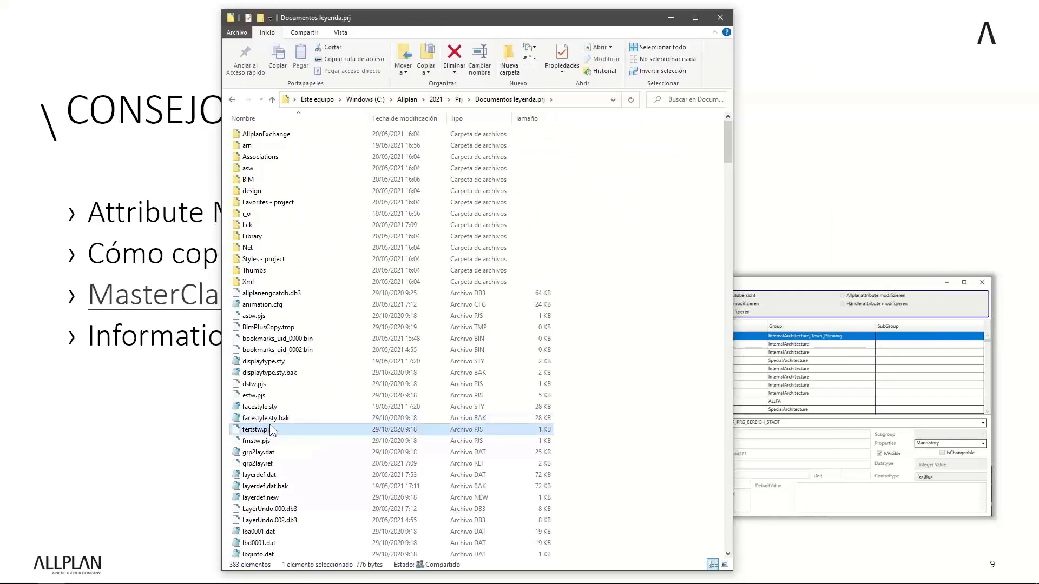
key("z")
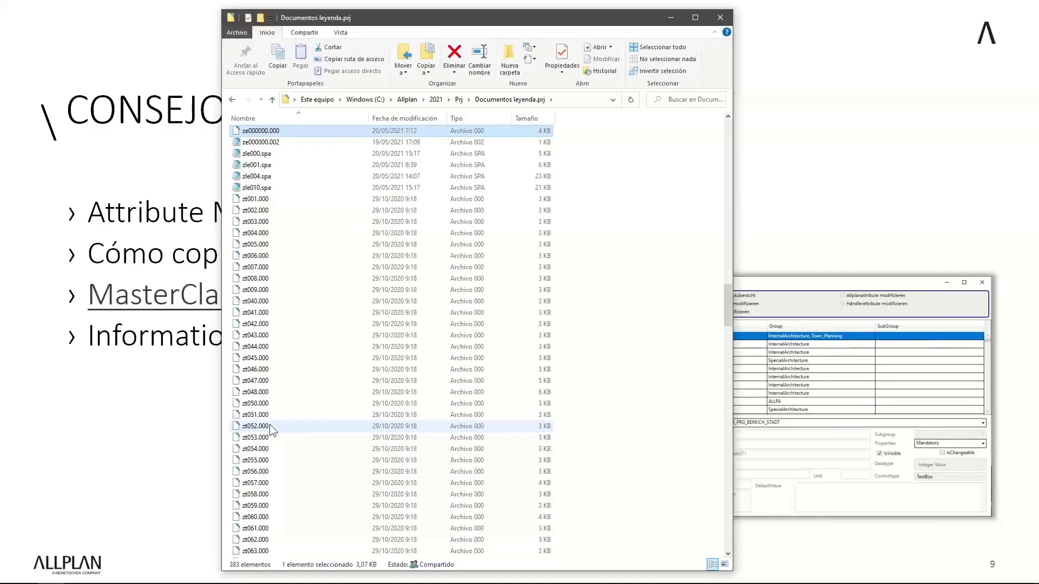
left_click(262, 154)
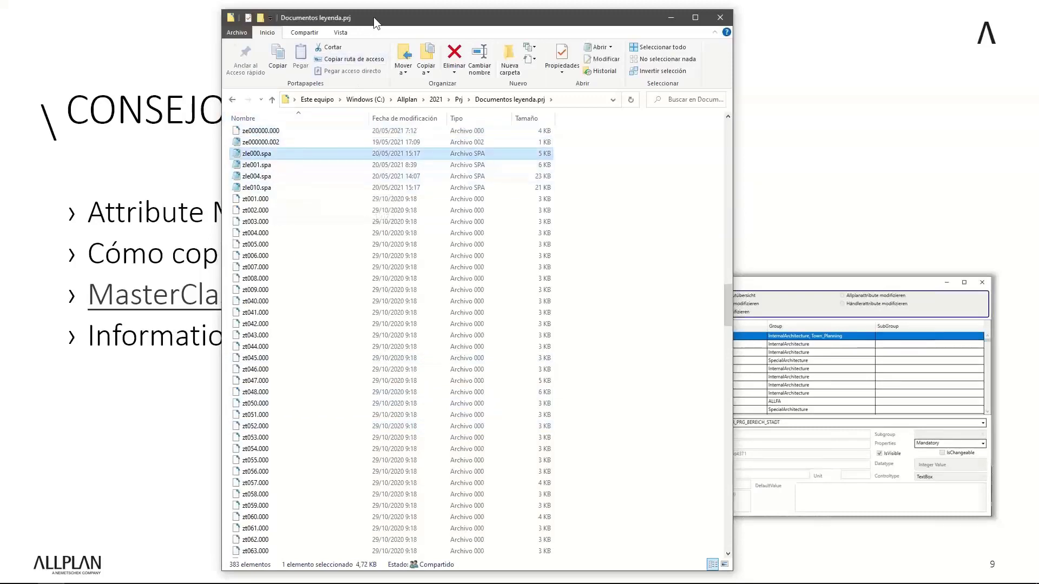
left_click_drag(373, 18, 591, 36)
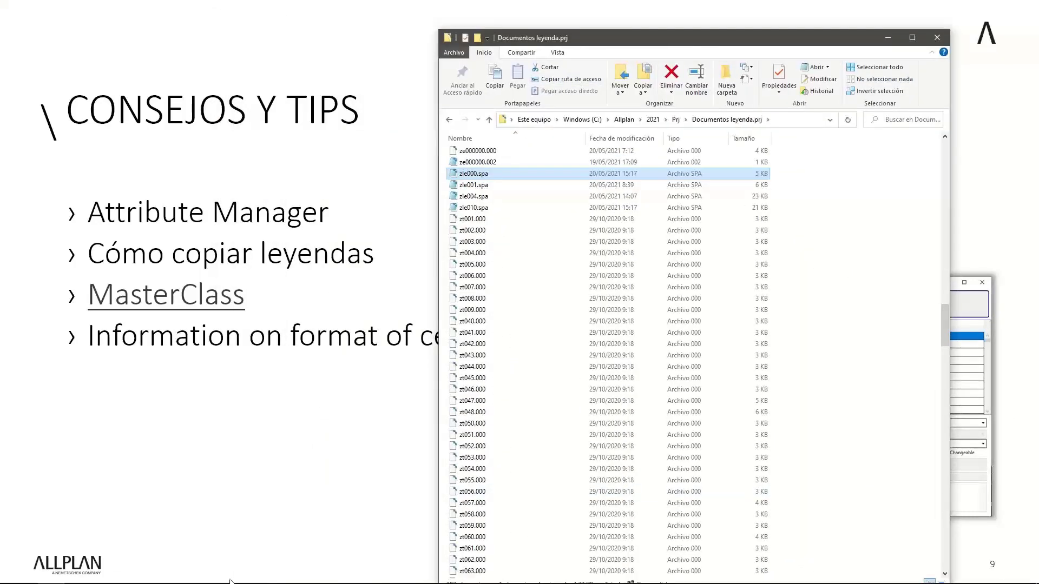
left_click(248, 558)
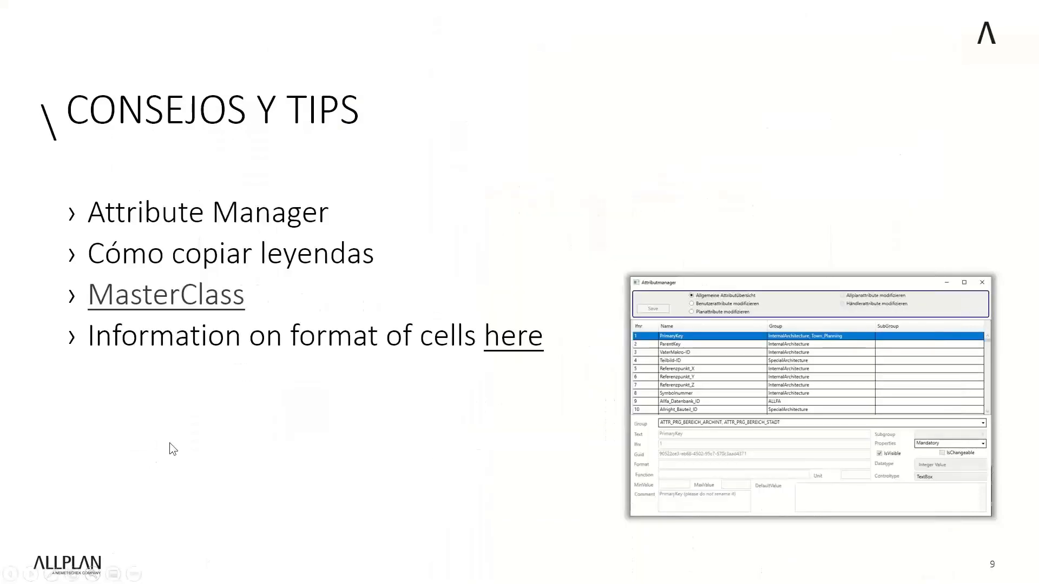
key("alt+Tab")
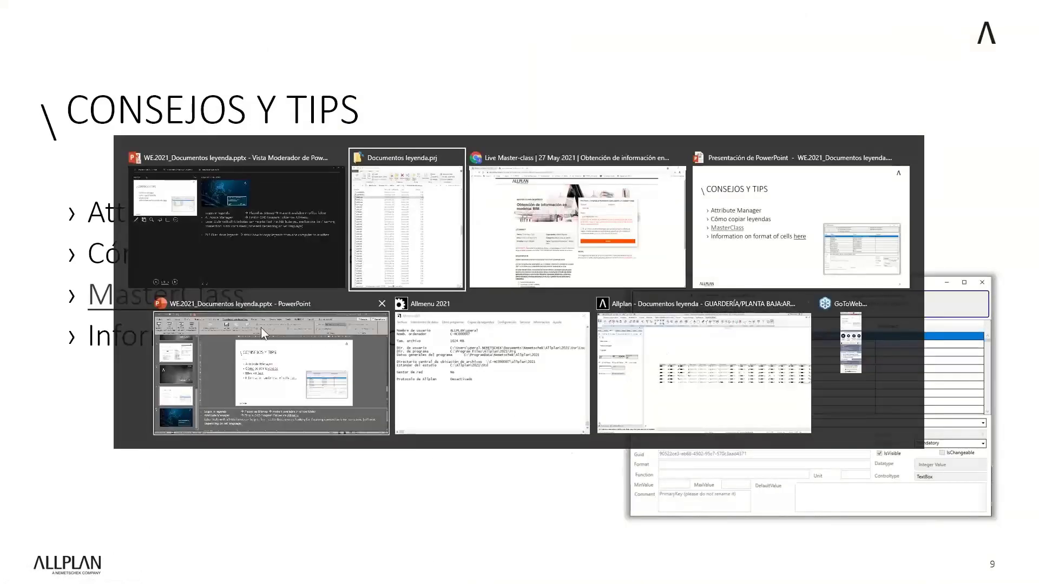
Restore Allplan from full screen, move its window left, and bring it back in front
left_click(715, 356)
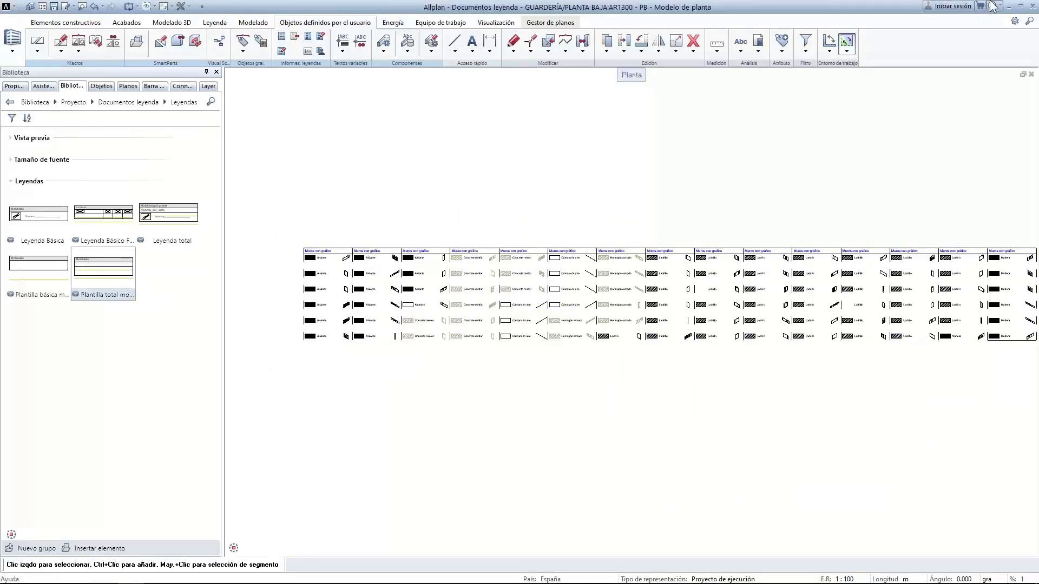
left_click(1023, 3)
left_click_drag(852, 15, 754, 28)
left_click(954, 187)
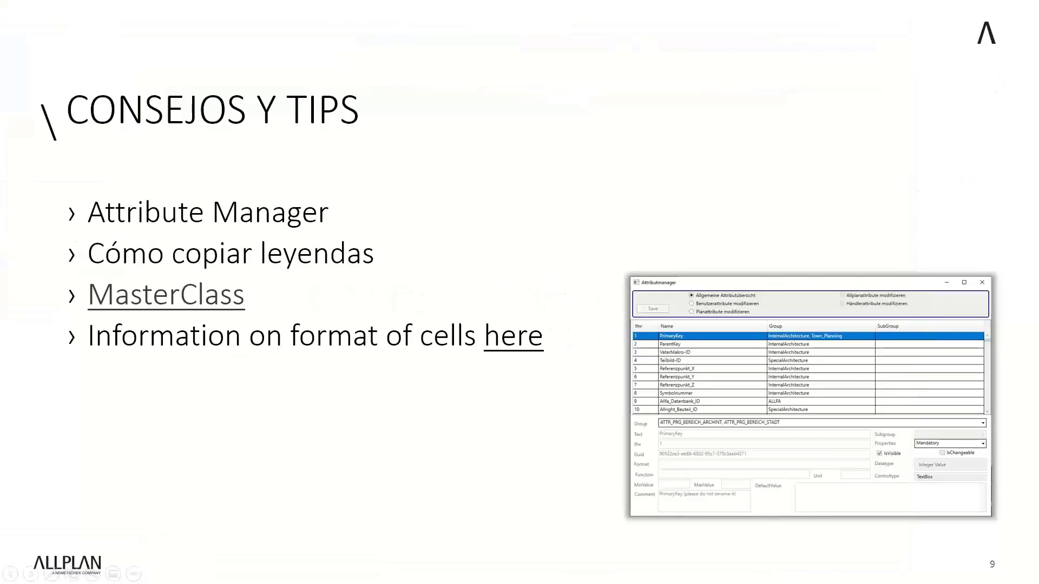
key("alt+Tab")
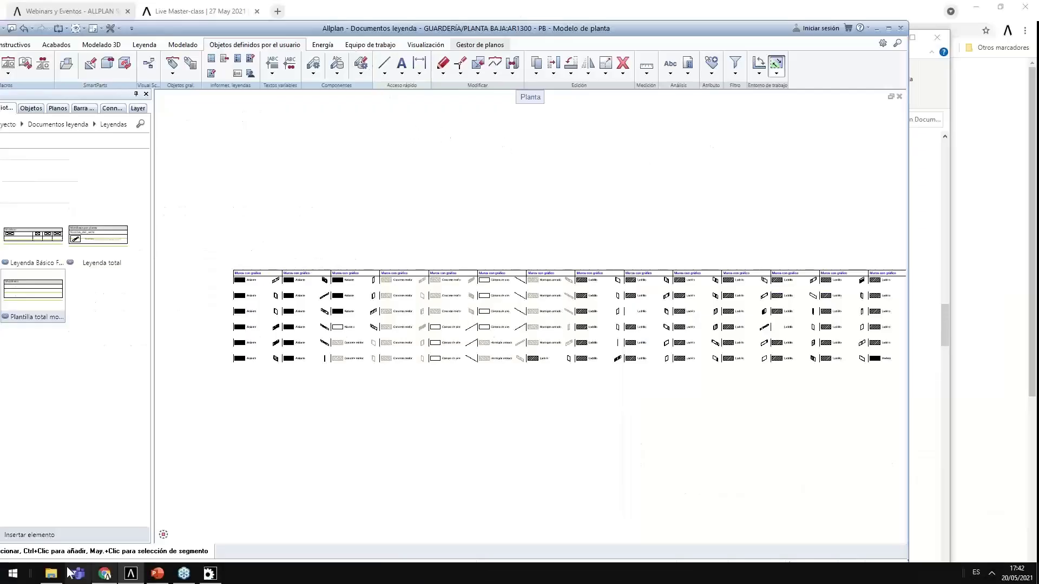
left_click(51, 573)
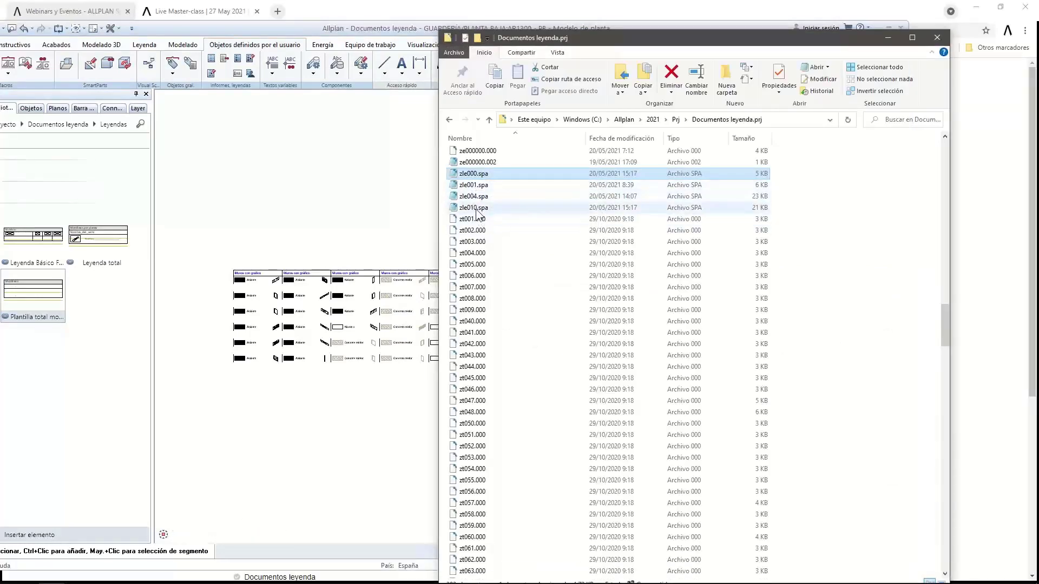
left_click(251, 66)
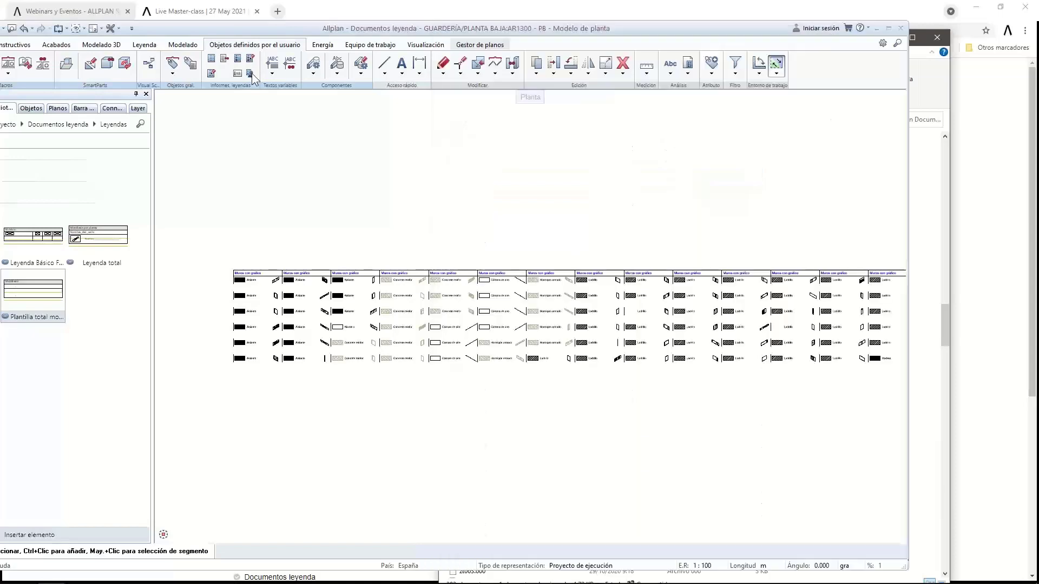
Open the legend documents manager and check the four zle .spa legend files in the Documentos leyenda project folder
double_click(236, 84)
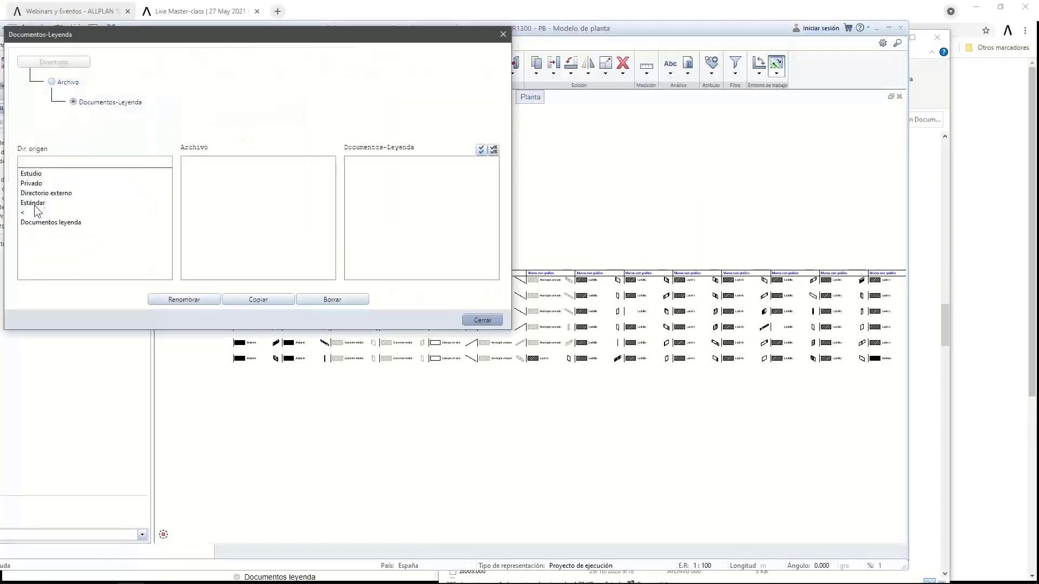
left_click(32, 185)
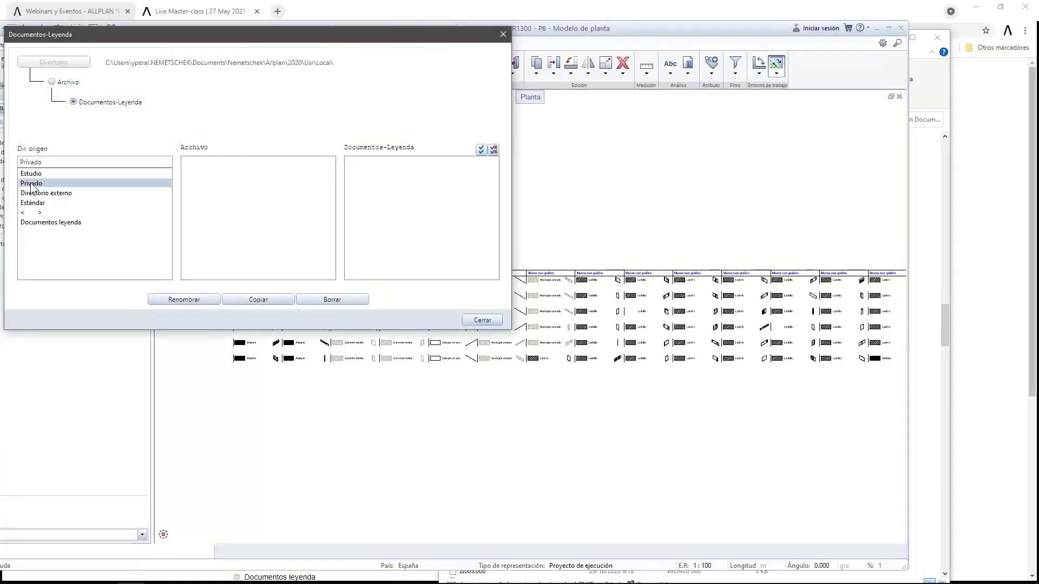
left_click(38, 223)
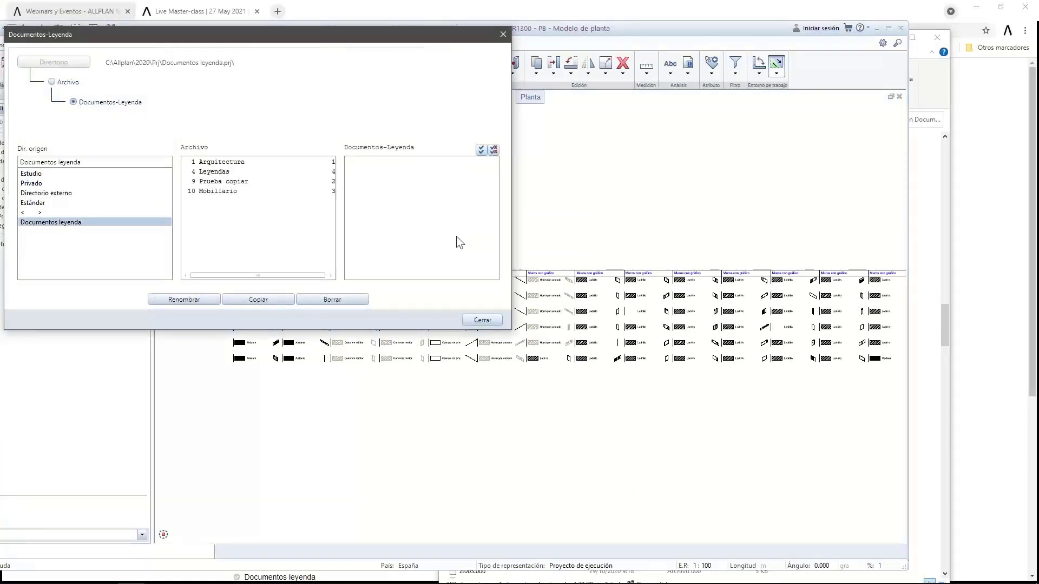
left_click(918, 172)
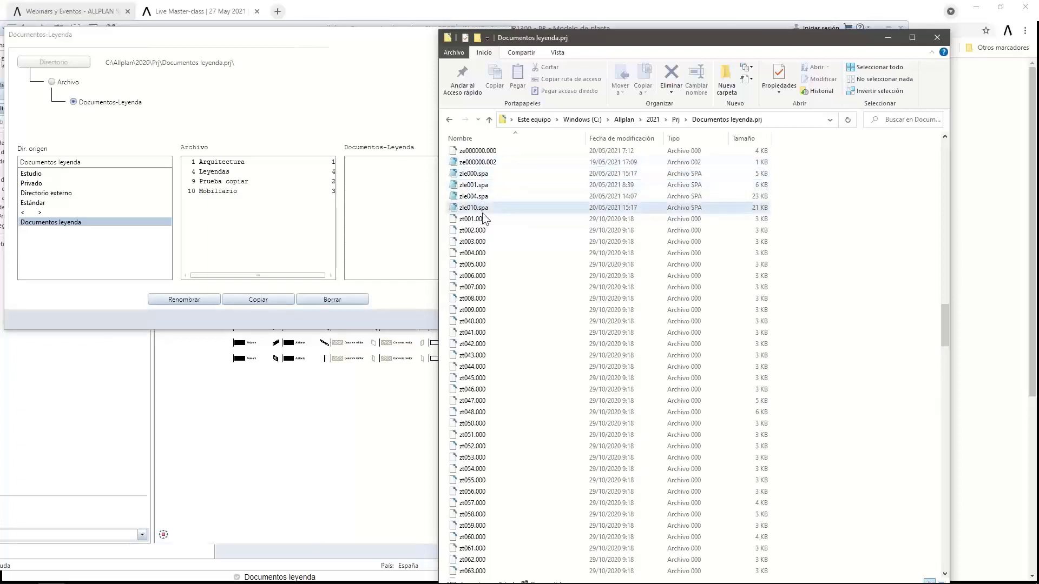
left_click(476, 174)
left_click_drag(794, 177, 470, 213)
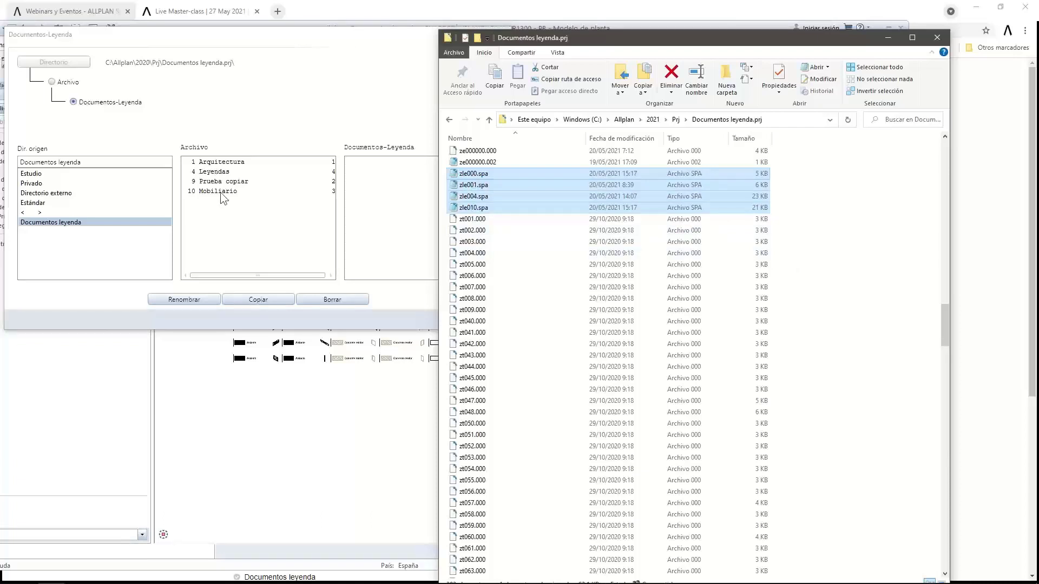
Set Documentos leyenda as source, list file 4 Leyendas and start copying '2 Leyendas'
left_click(265, 211)
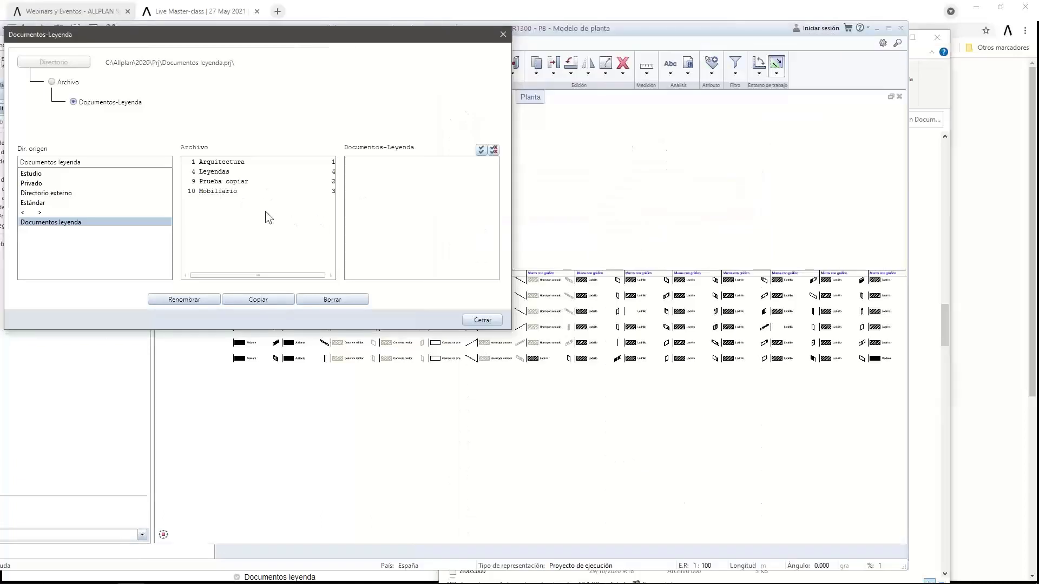
left_click(48, 195)
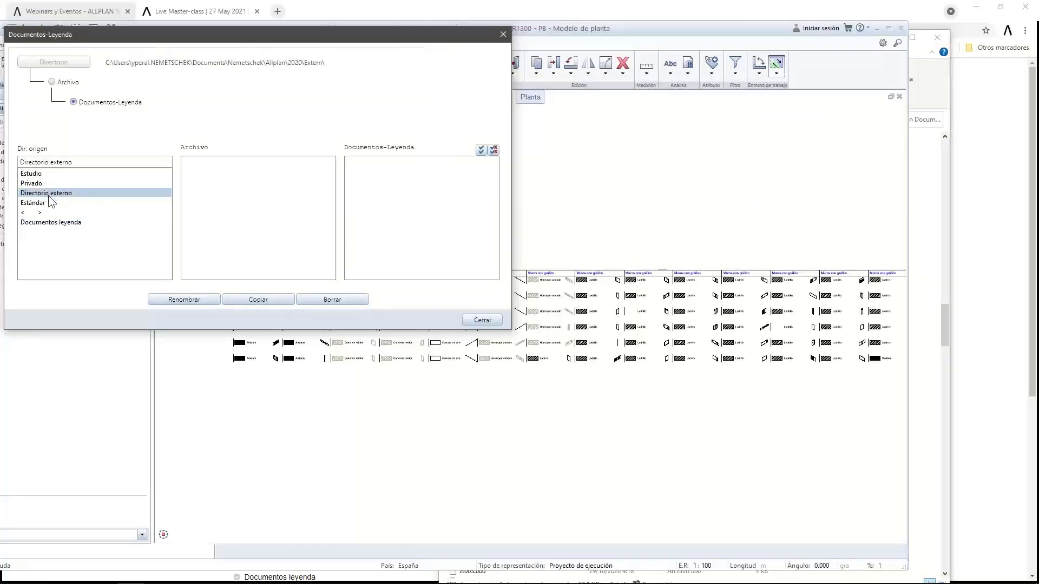
left_click(35, 225)
left_click(215, 172)
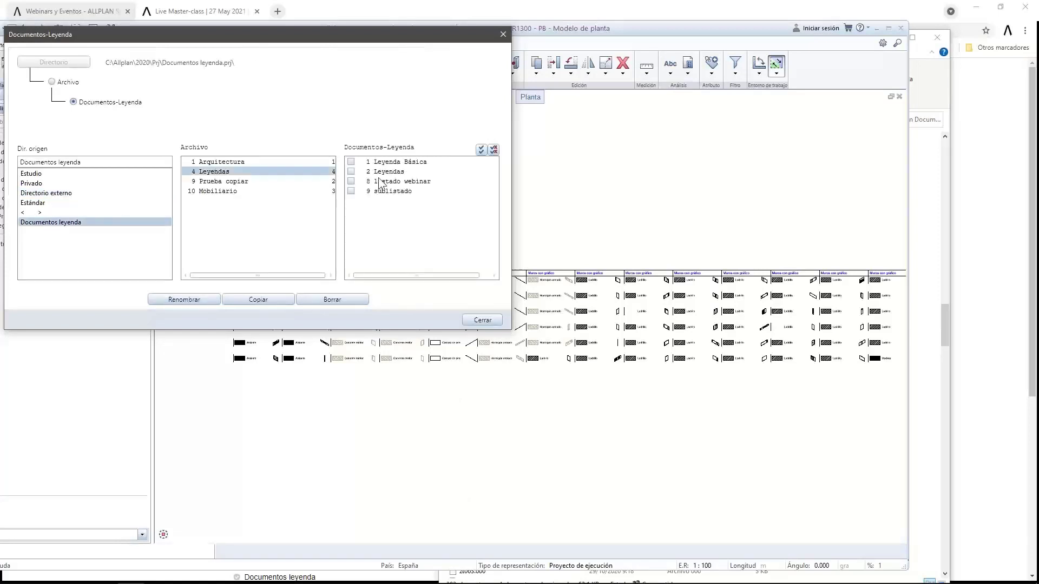
left_click(244, 298)
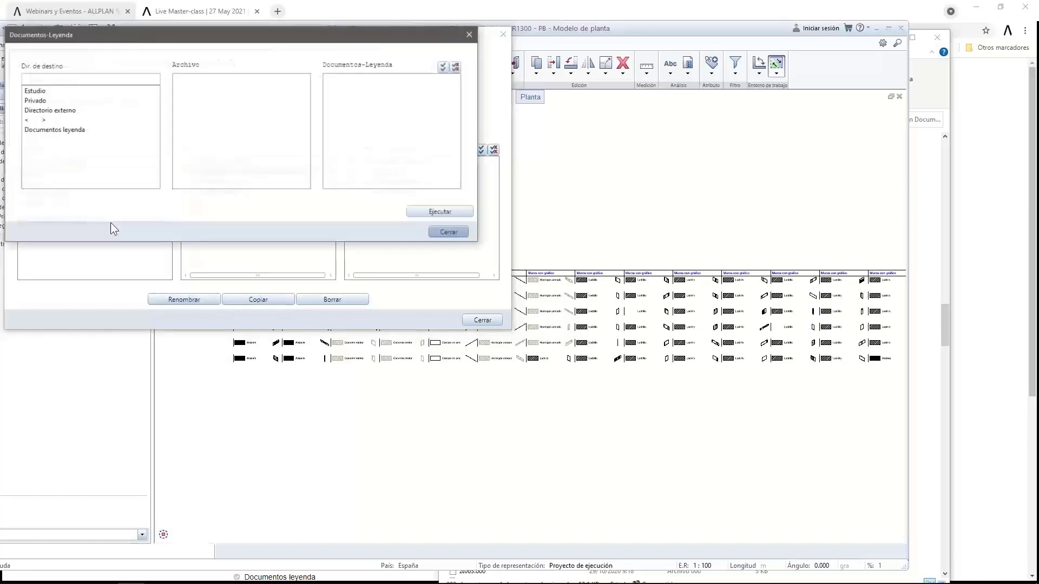
Copy the legend into slot 2 of external-directory file 1 as 'Leyendas', then close the manager
left_click(51, 112)
left_click(200, 81)
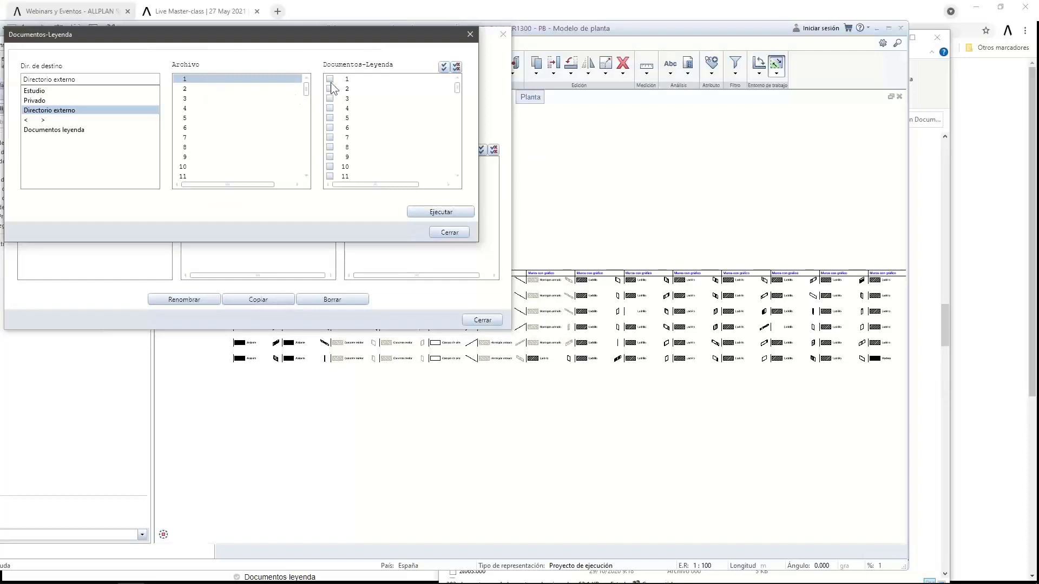
left_click(329, 89)
left_click(436, 212)
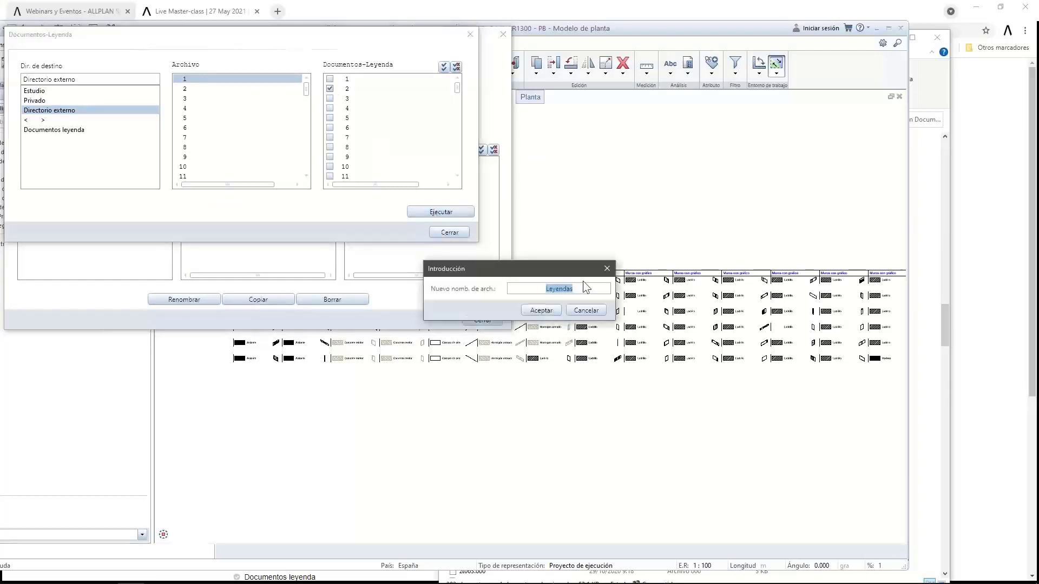
left_click(541, 310)
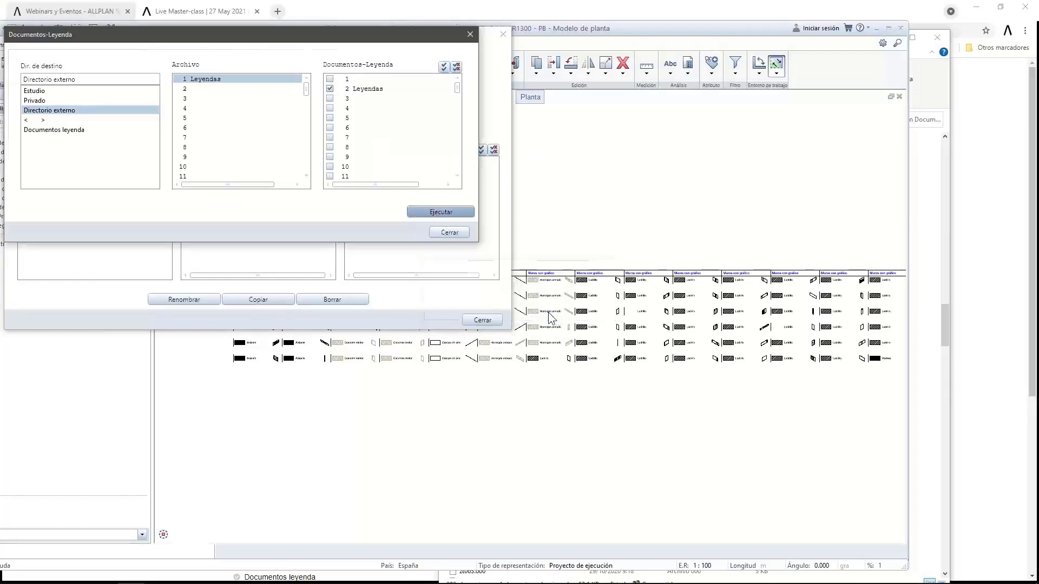
left_click(447, 235)
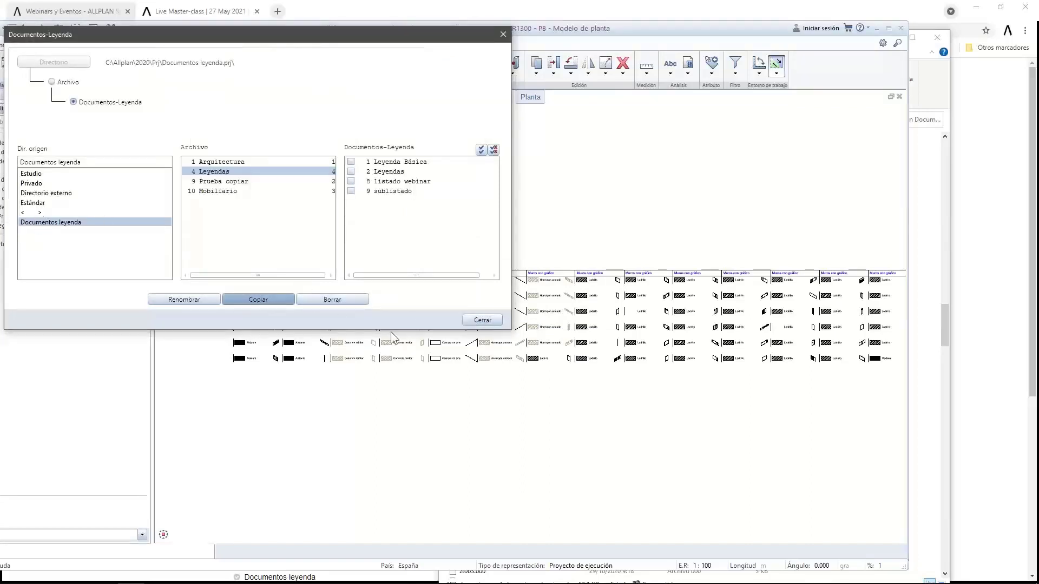
left_click(481, 320)
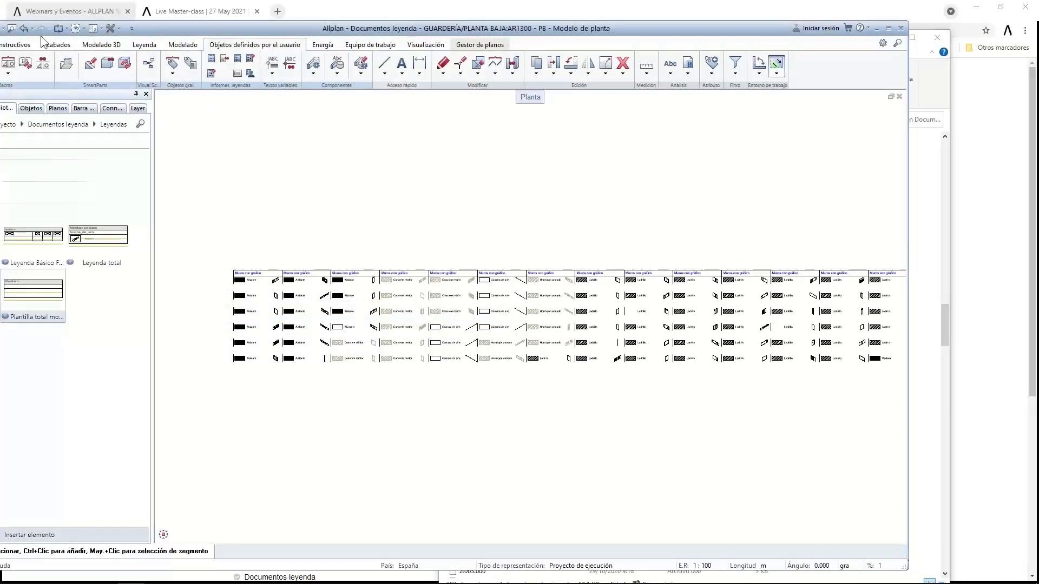
From Allmenu's Servicio > Explorador de Windows, open the Usr\Local user folder in Explorer
left_click_drag(240, 31, 329, 24)
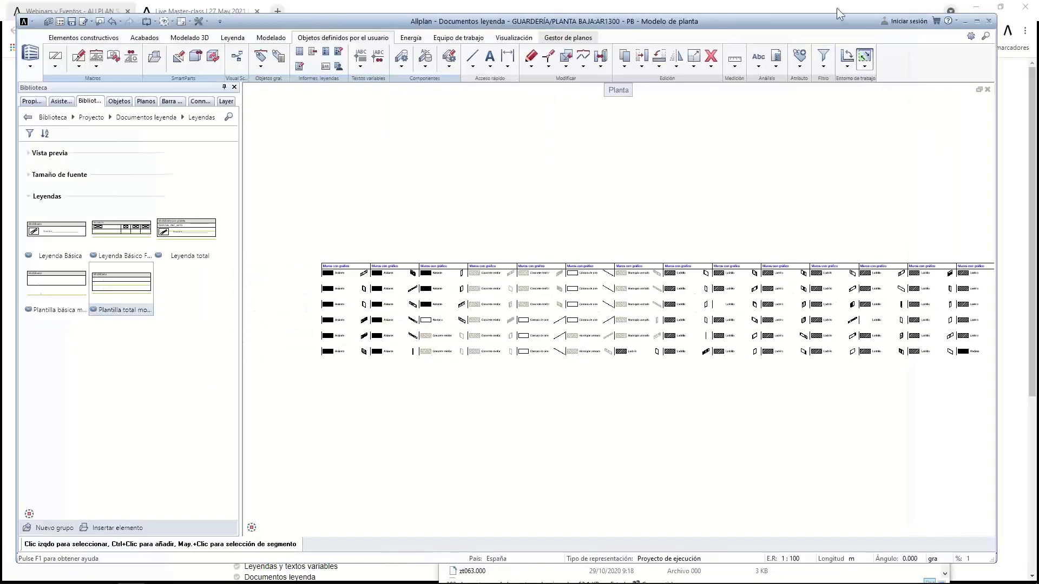
mouse_move(52, 576)
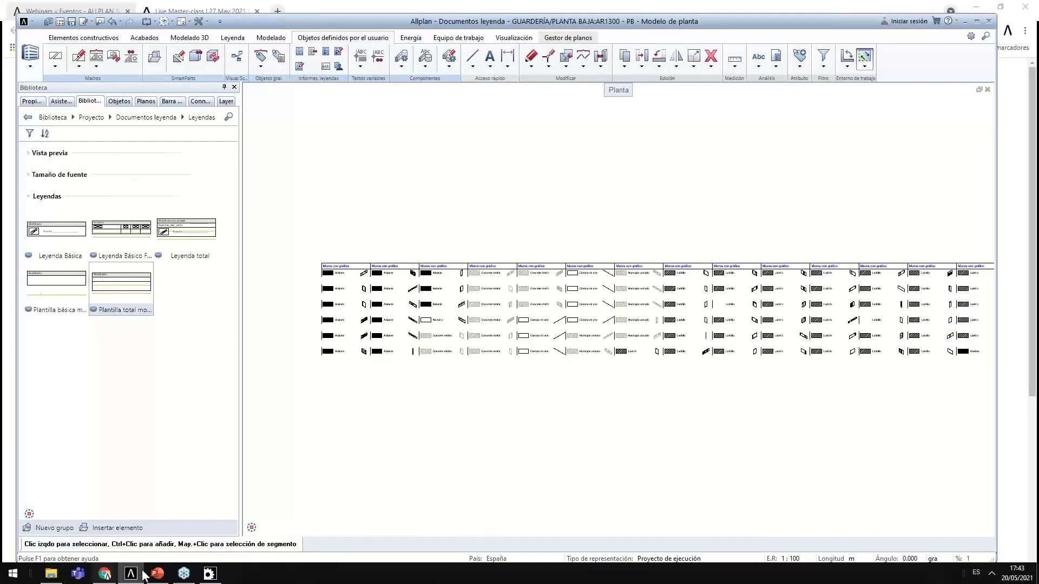
left_click(209, 574)
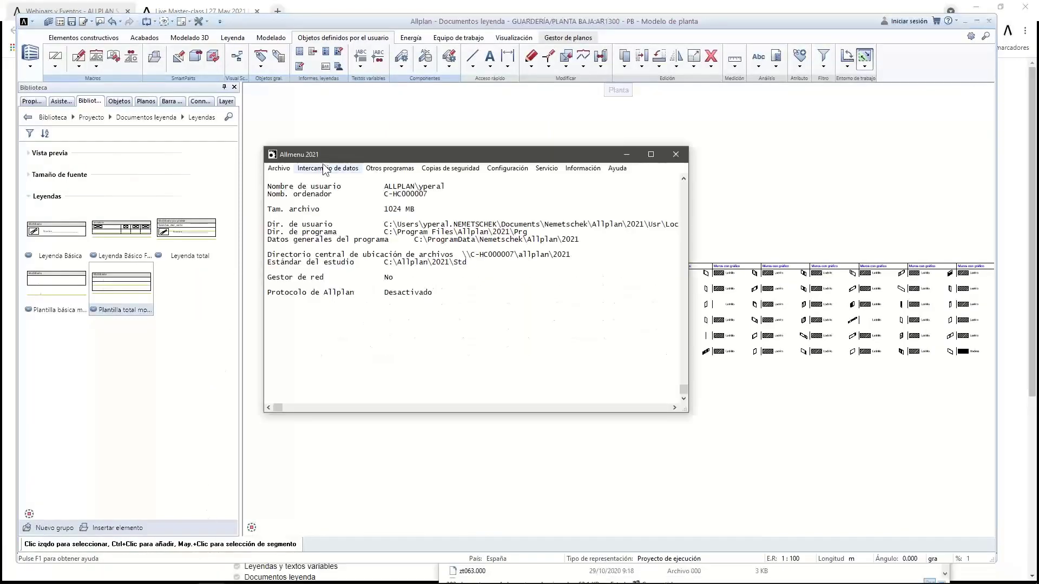
left_click(547, 168)
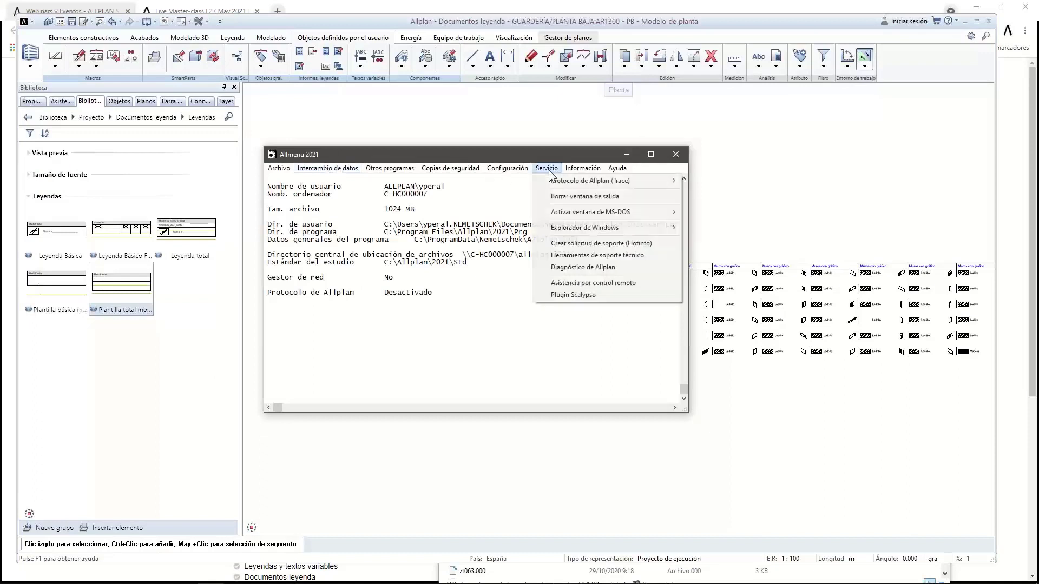
mouse_move(577, 229)
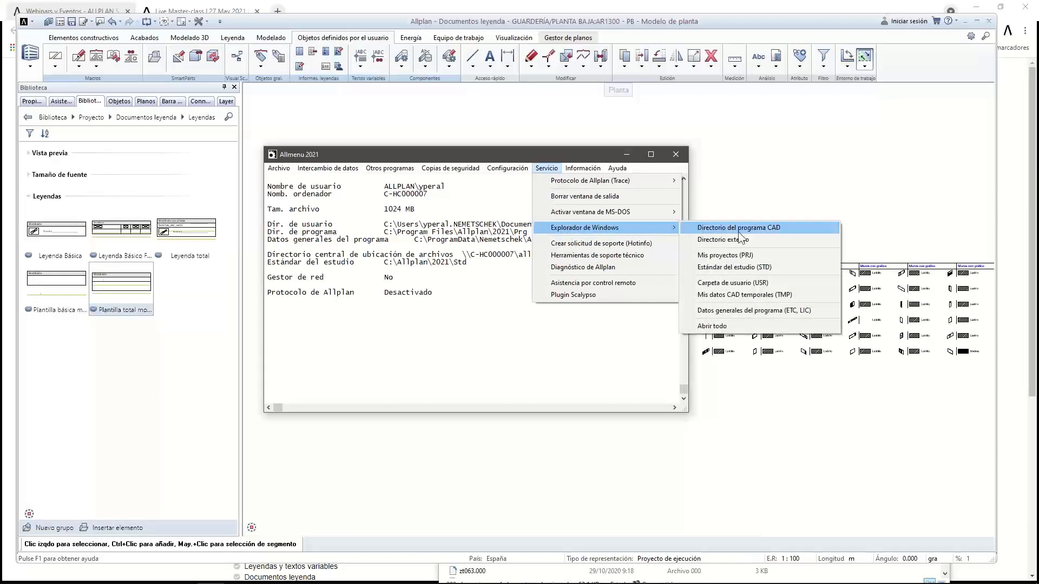
left_click(740, 282)
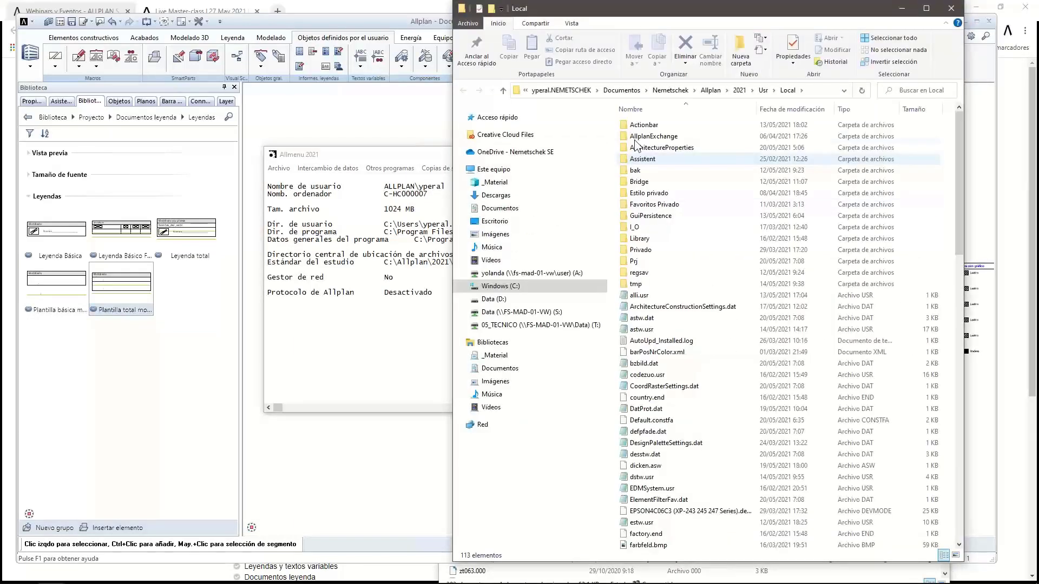
Look inside the I_O folder (only tmp.xca), return to Local, and show Allmenu's backup commands
left_click(645, 232)
double_click(645, 230)
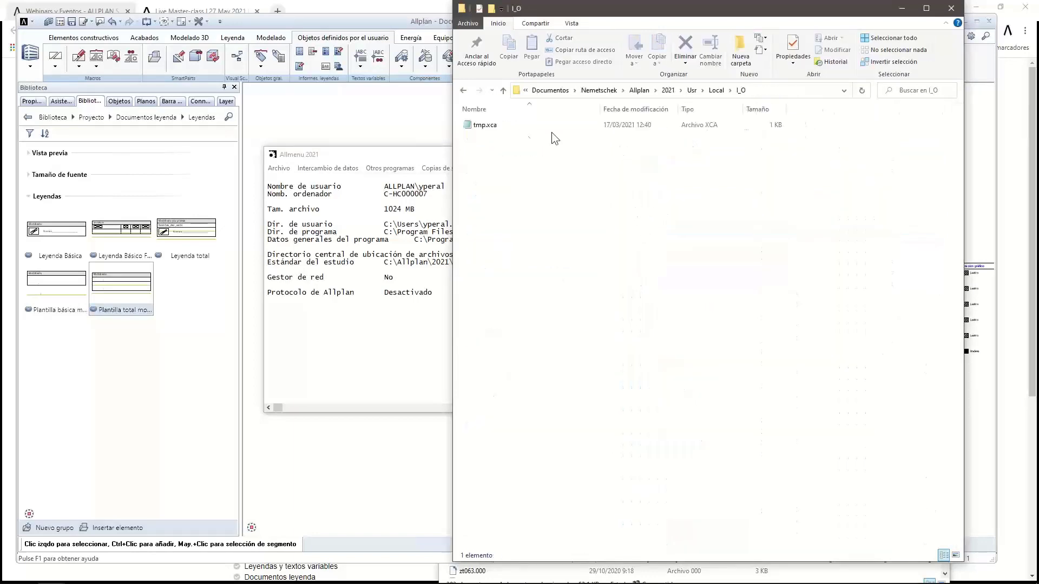
left_click(715, 90)
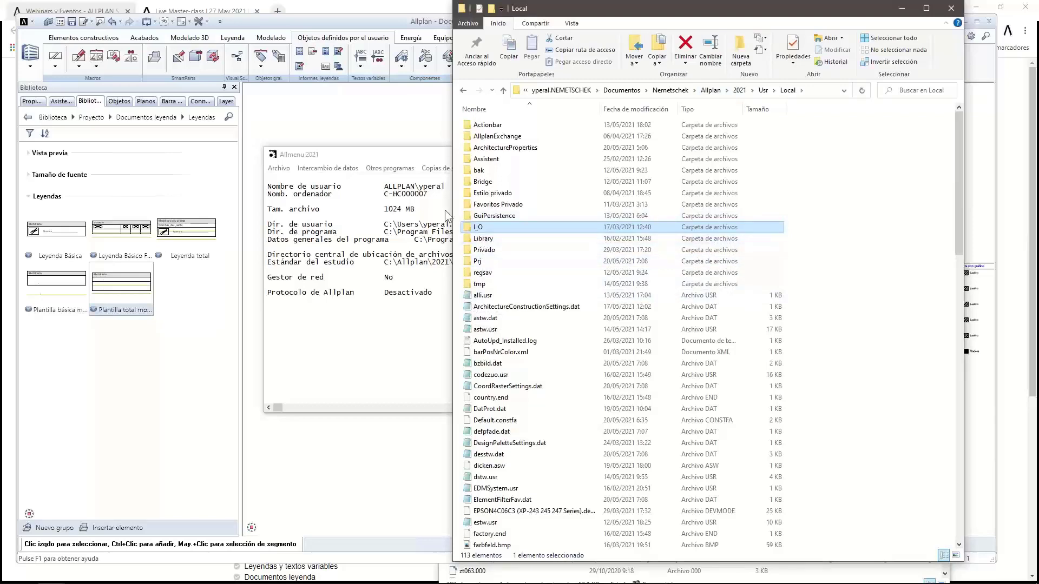
left_click(390, 168)
left_click(450, 168)
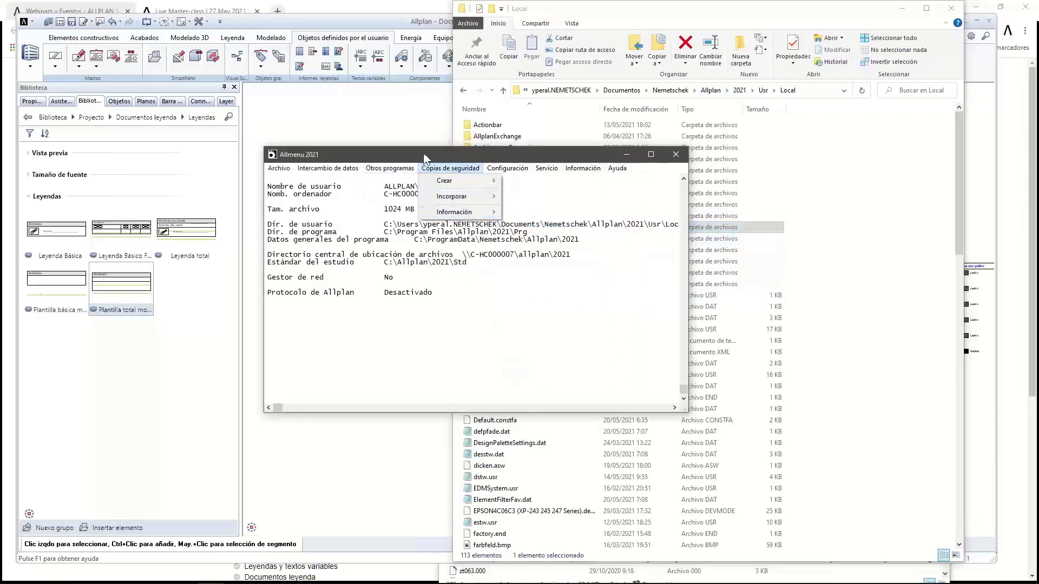
Confirm the backup directory is 2021\Extern, view its single 1.nid file, and return to Allplan
left_click(506, 169)
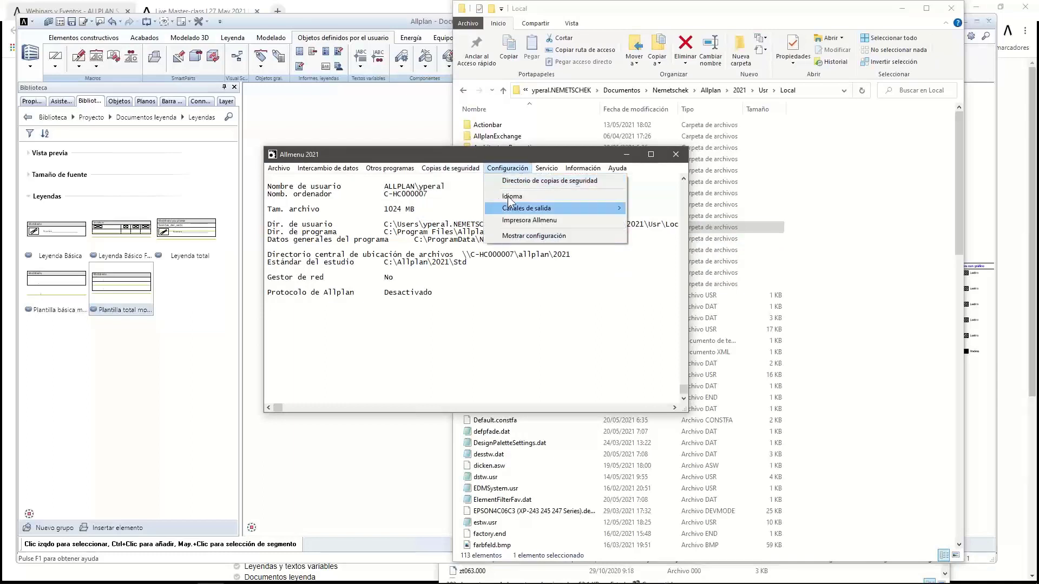
mouse_move(511, 205)
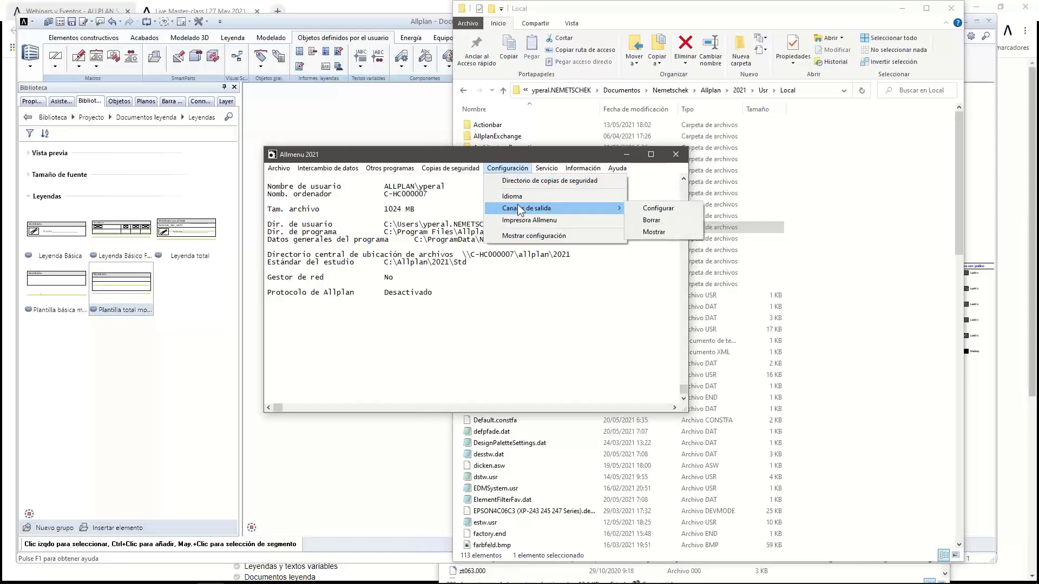
left_click(538, 179)
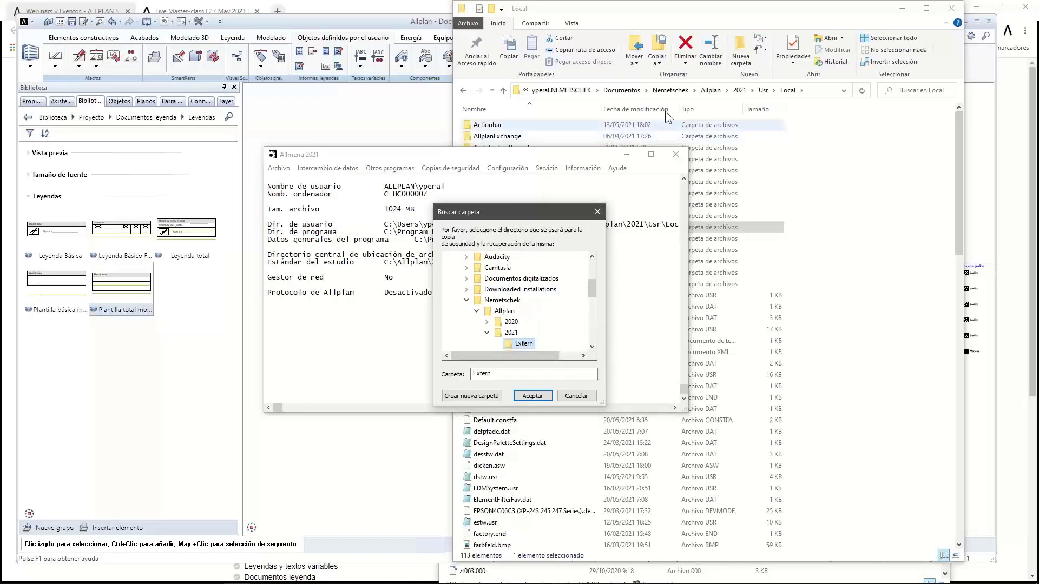
left_click(739, 90)
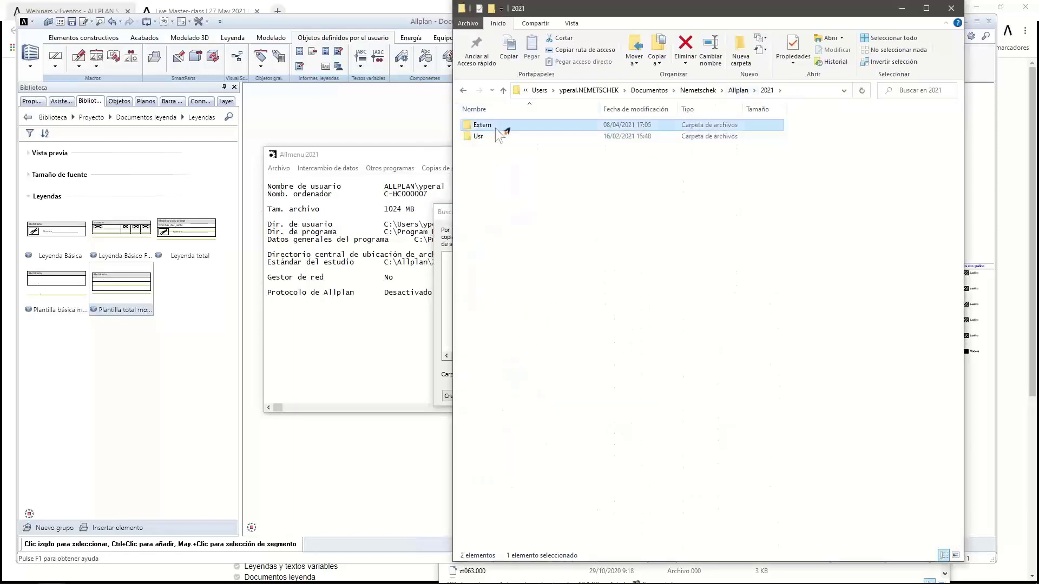
double_click(495, 126)
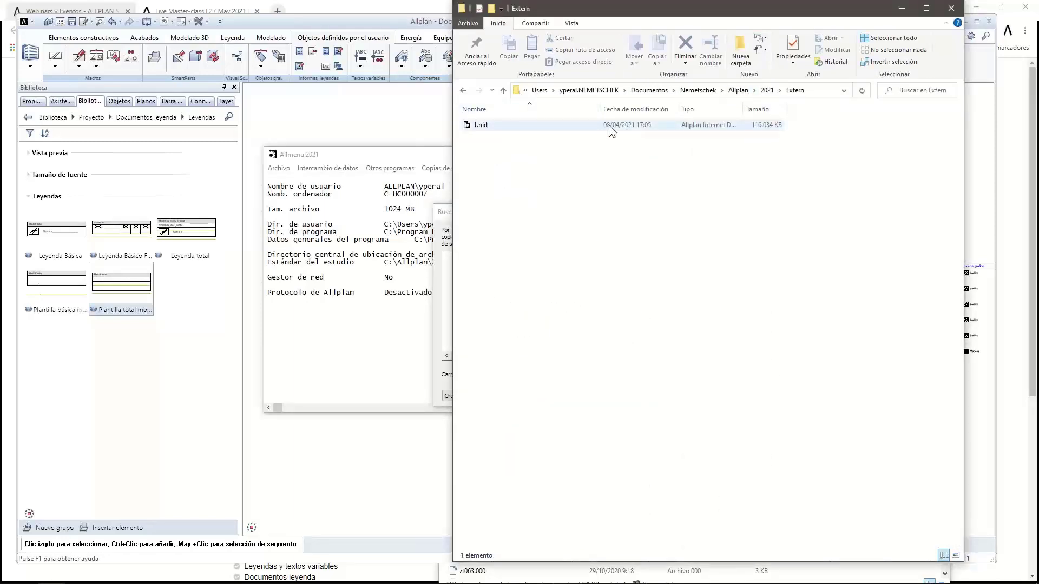
left_click(339, 359)
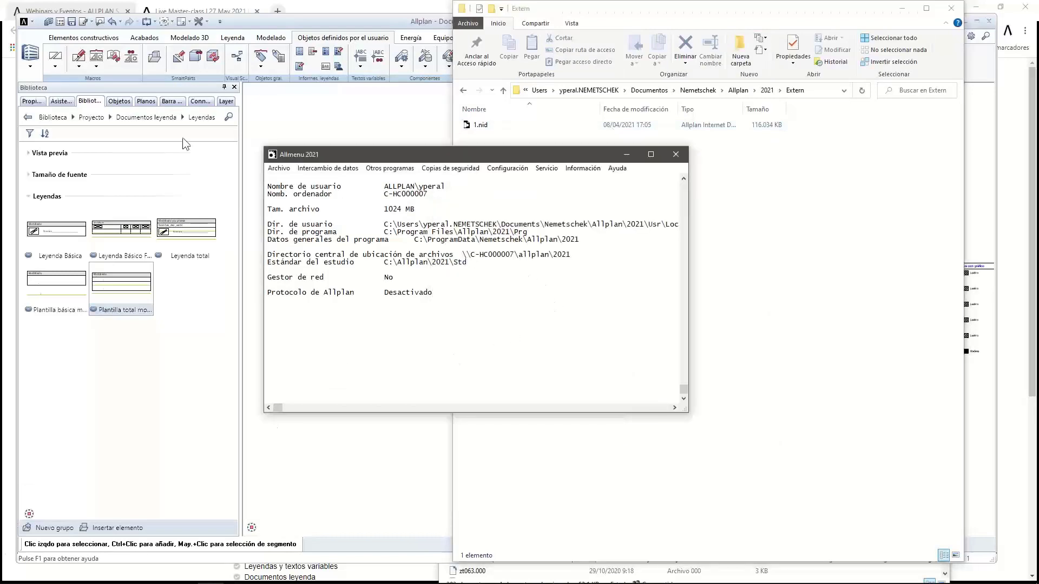
left_click(284, 108)
left_click(31, 23)
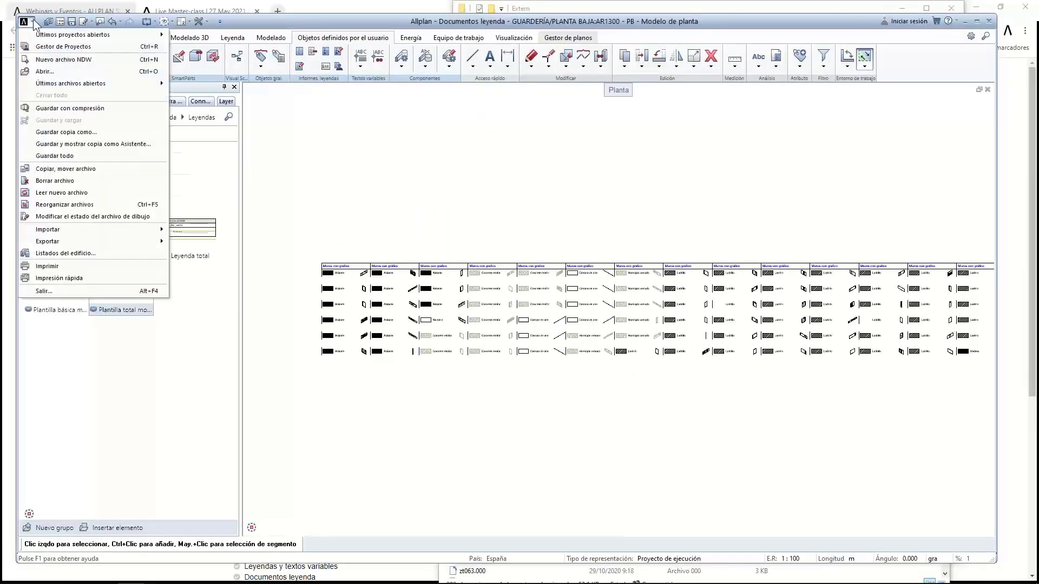
Make Este equipo > Documentos the Project Manager's external exchange directory, then close the Project Manager
left_click(40, 48)
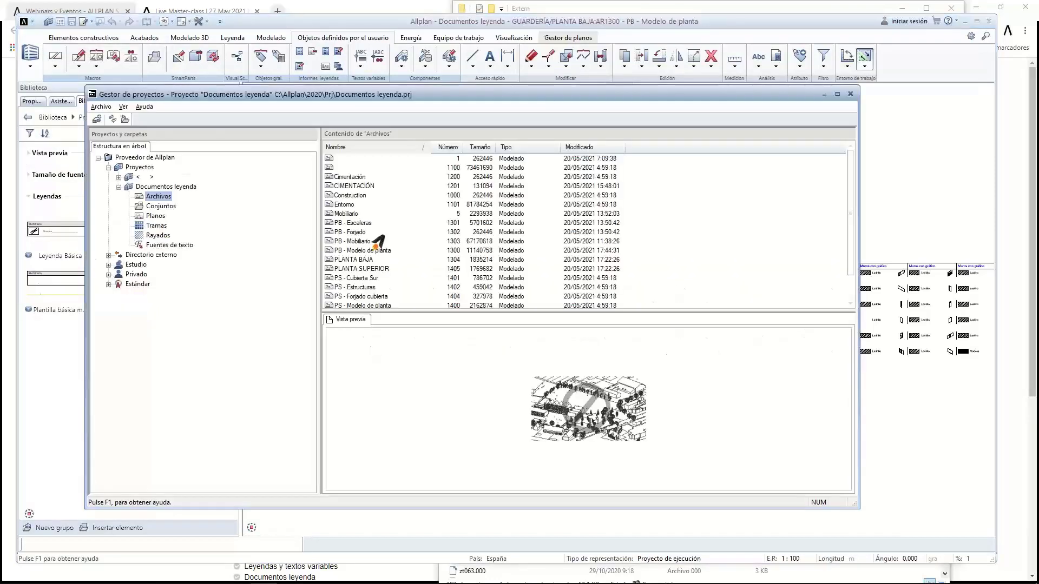
right_click(136, 257)
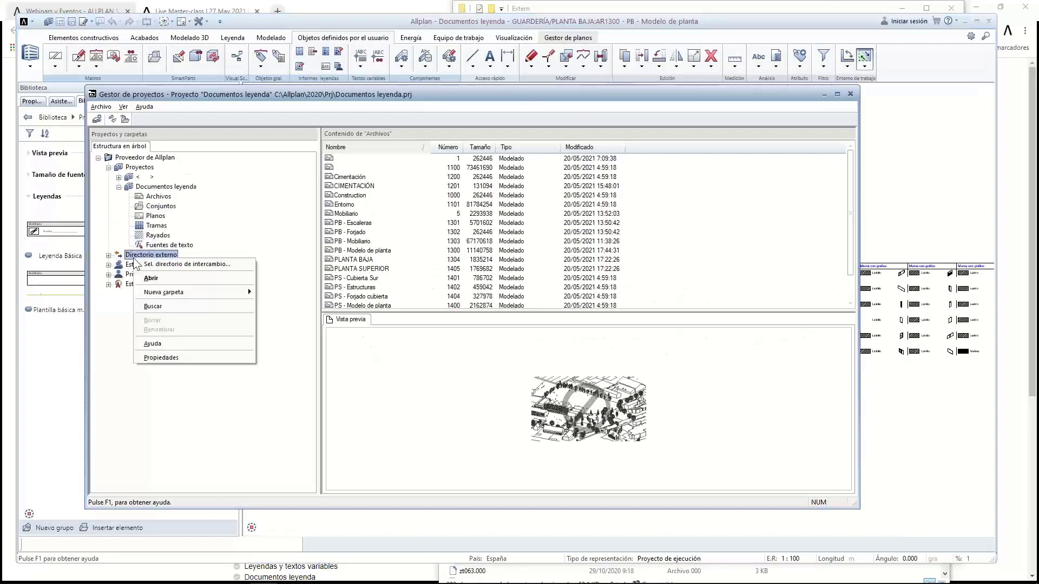
left_click(149, 265)
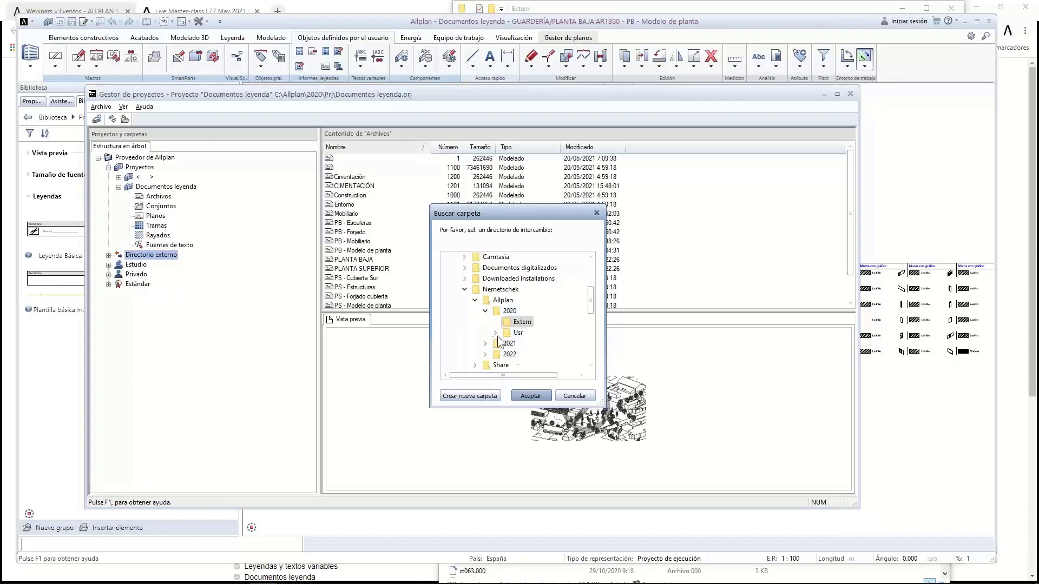
left_click_drag(593, 307, 597, 286)
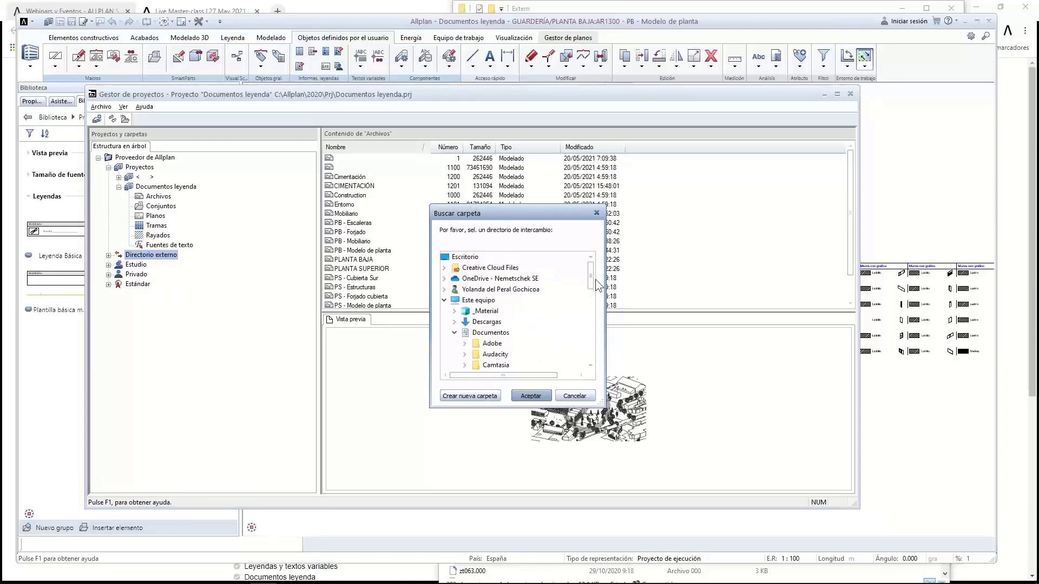
left_click(443, 301)
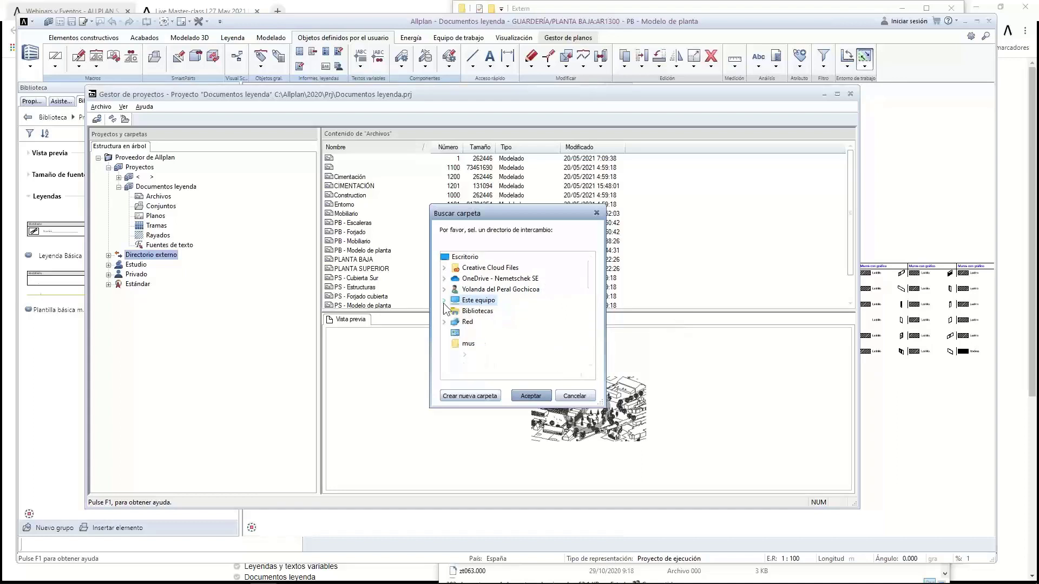
left_click(477, 301)
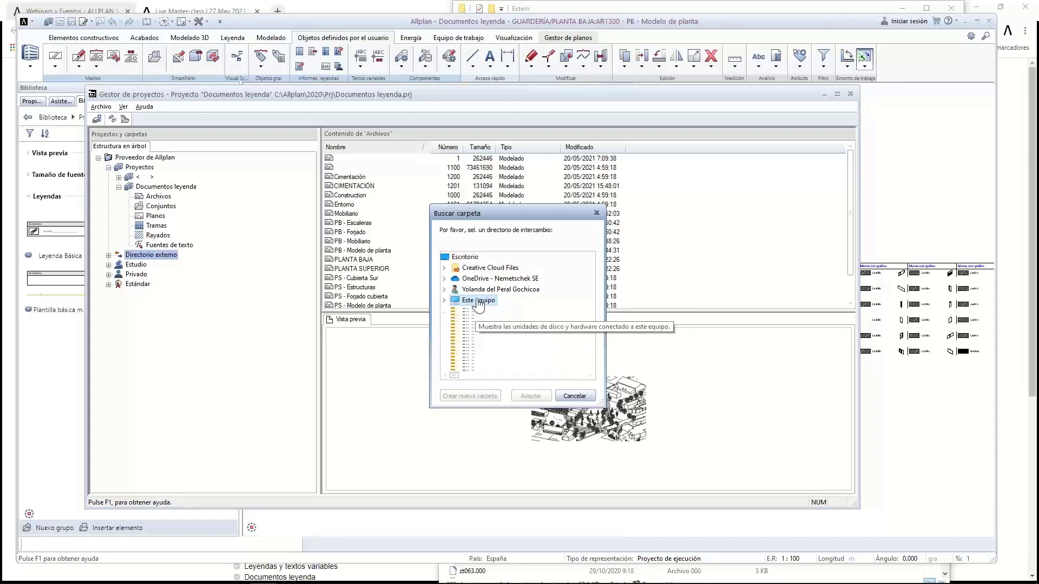
left_click(477, 301)
left_click(489, 289)
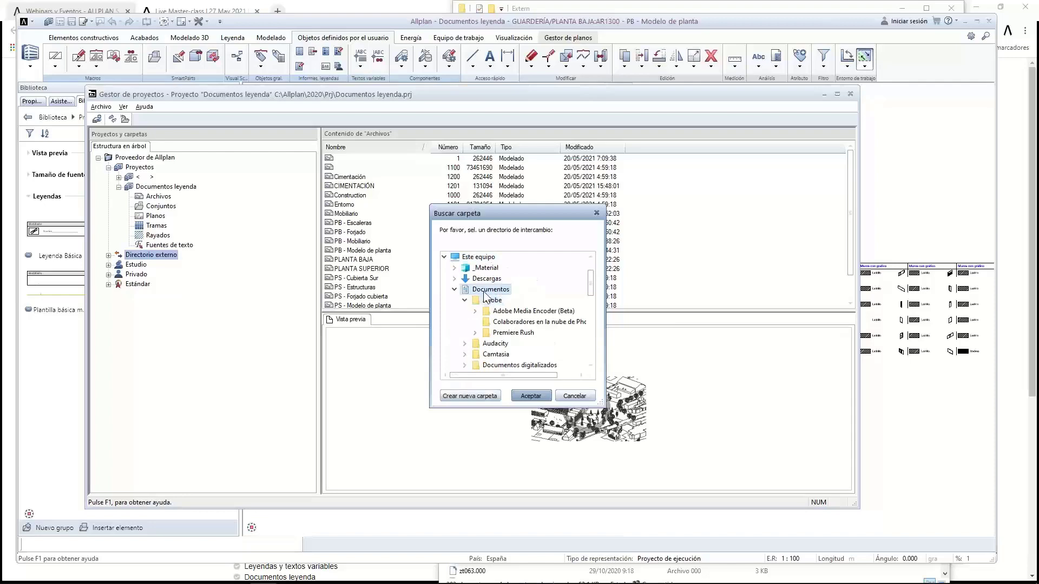
left_click(528, 396)
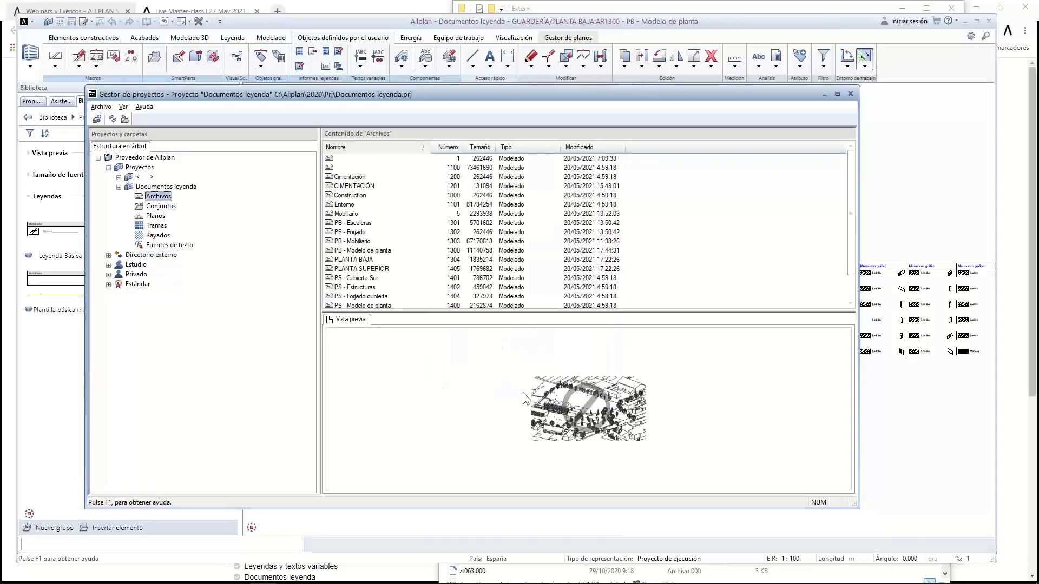
left_click(847, 99)
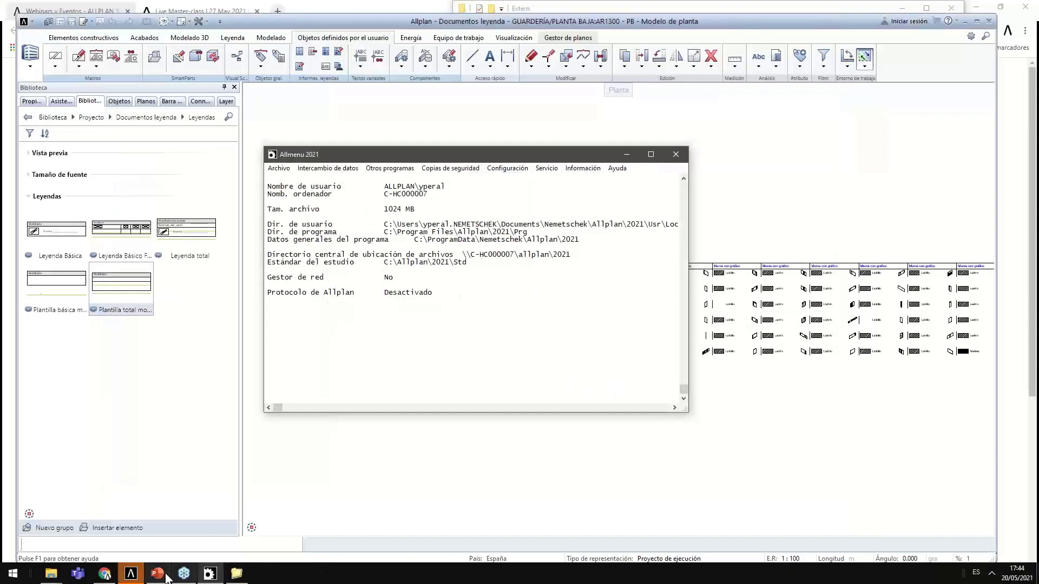
Return to the slideshow and advance to the closing Allplan Systems España contact slide
left_click(158, 577)
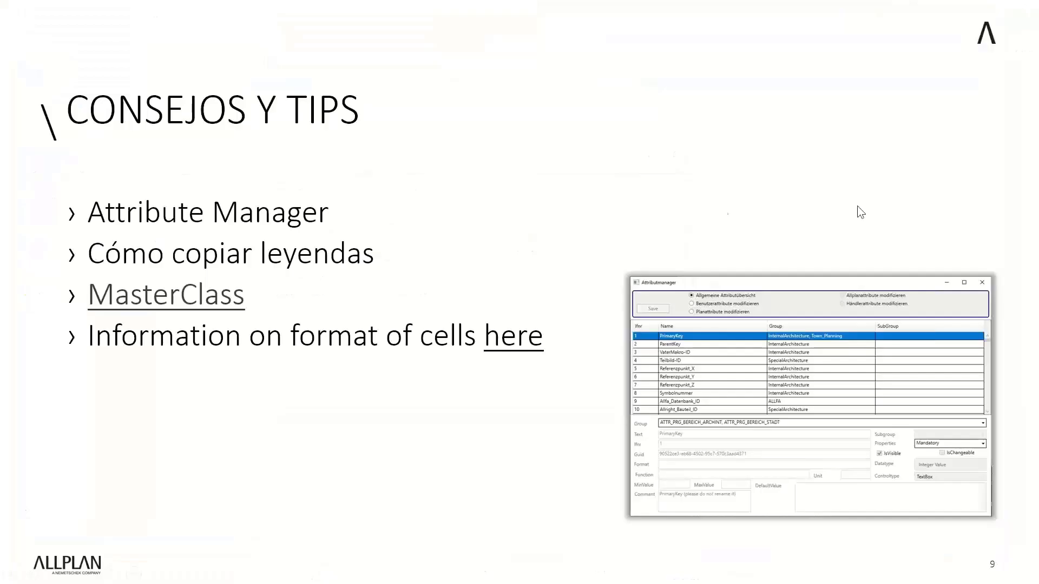
left_click(555, 203)
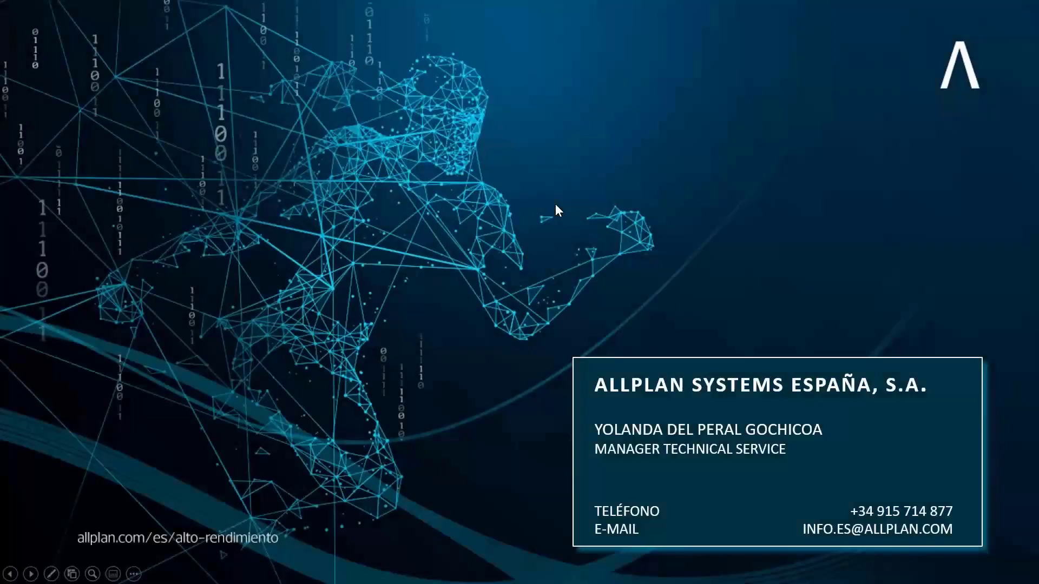